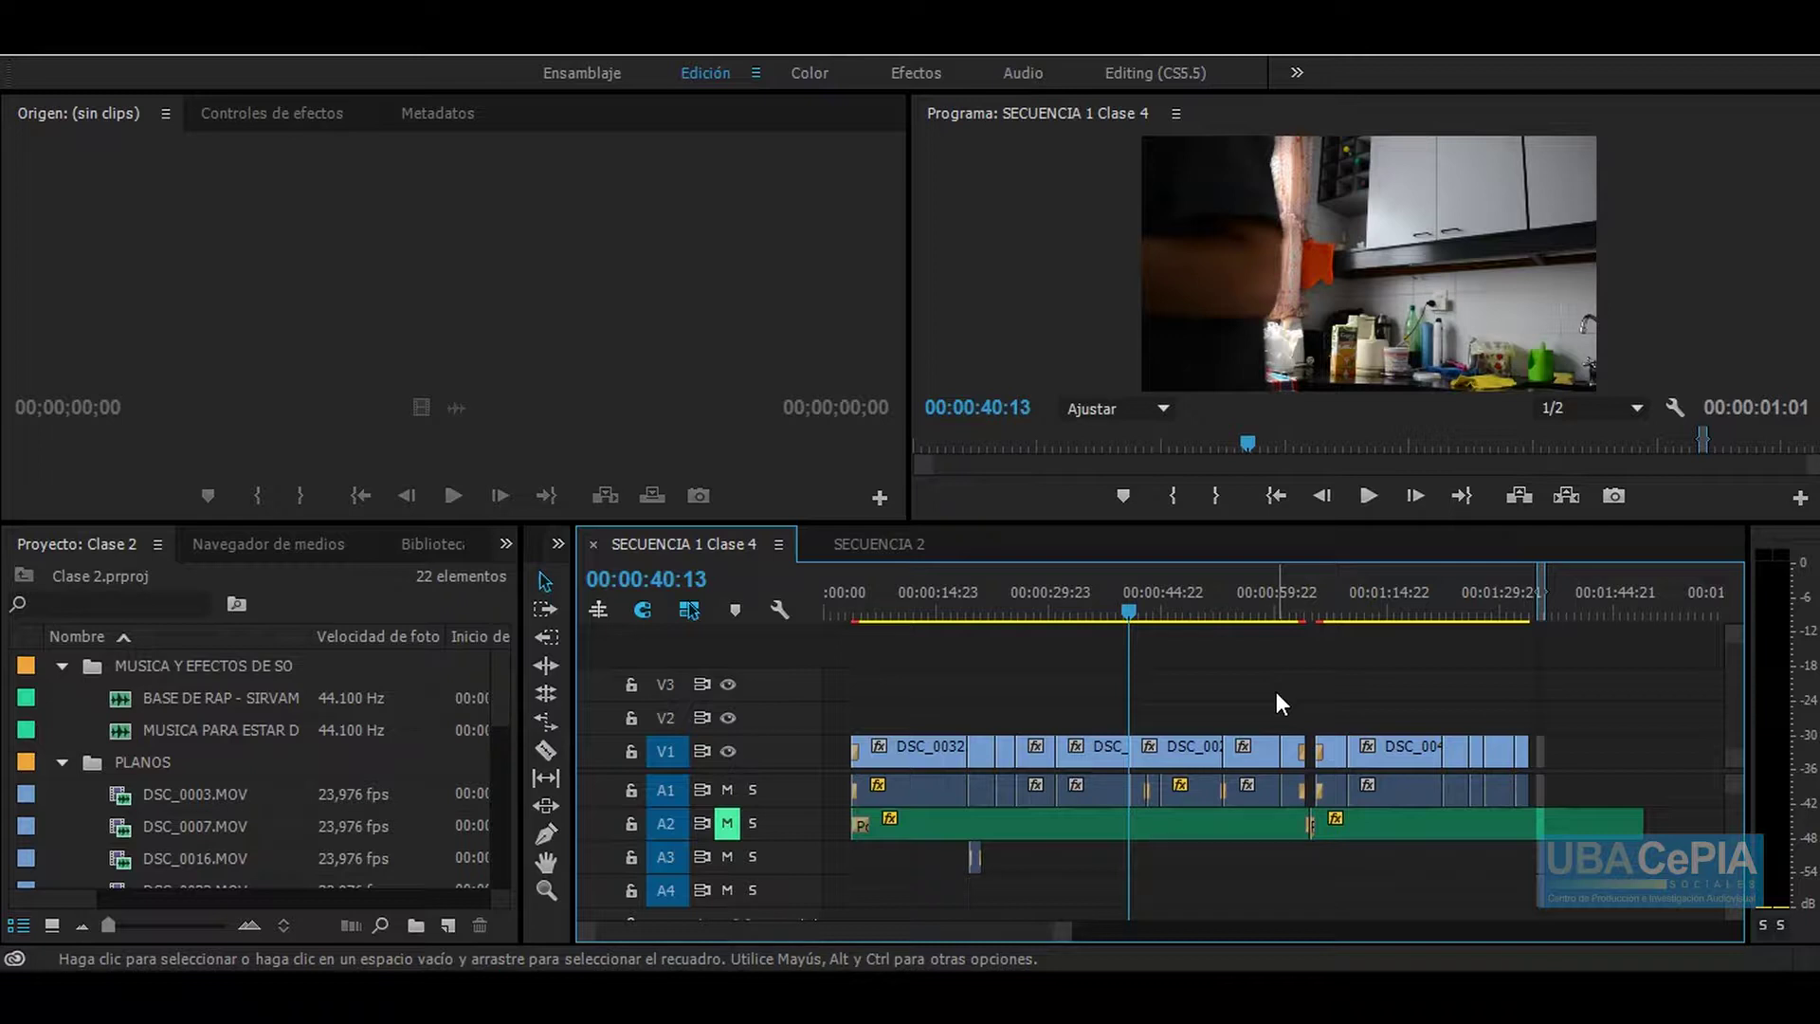
Step: Open the Efectos panel from the hidden panel tabs and expand Efectos de vídeo
click(851, 599)
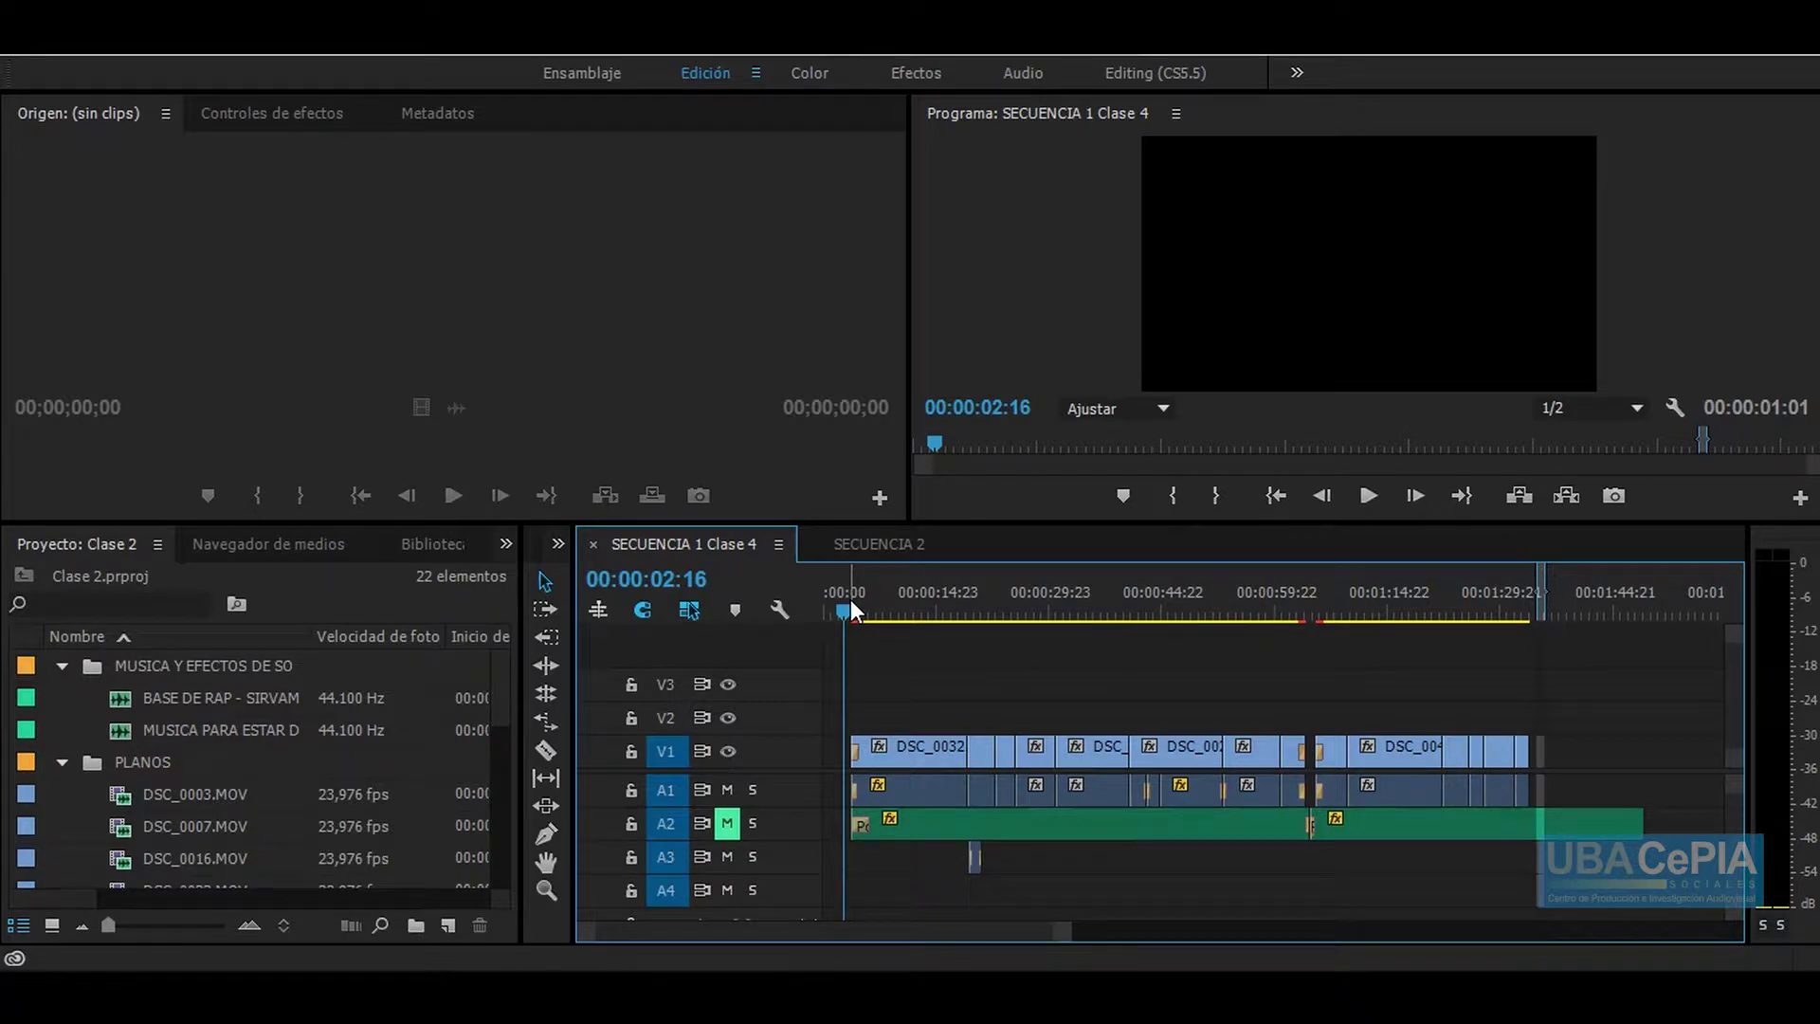
click(506, 544)
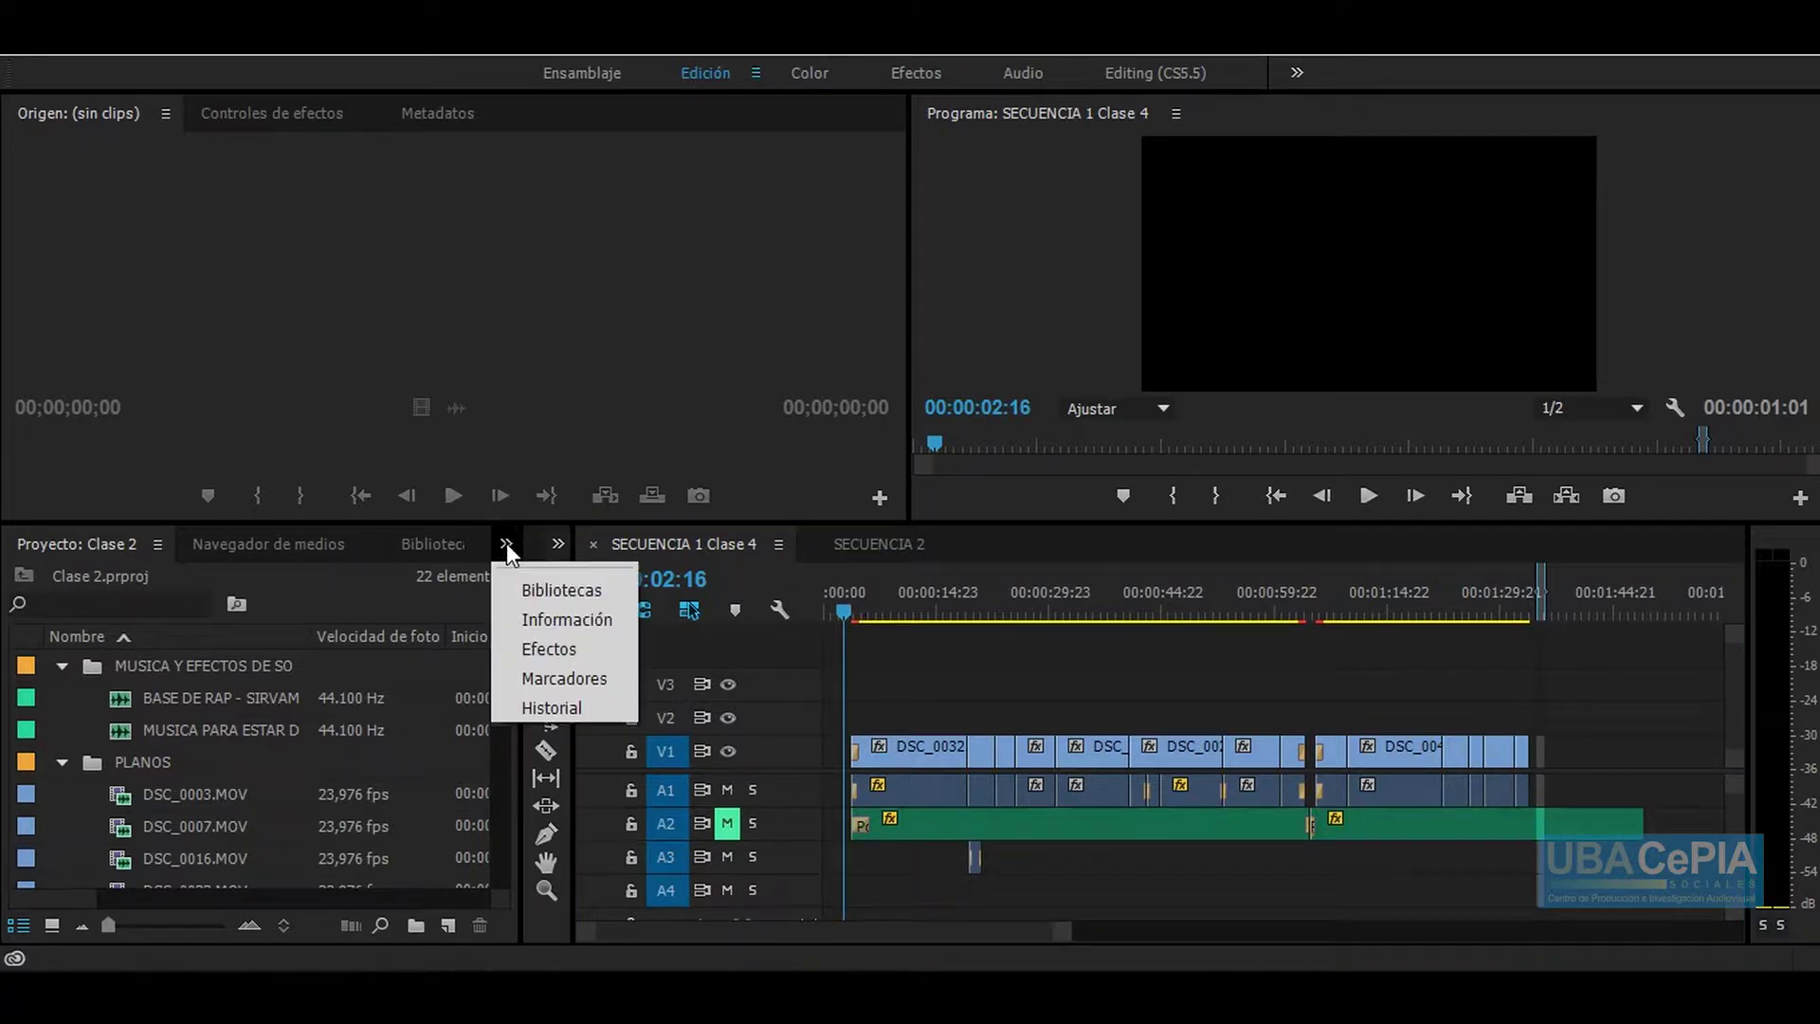
click(506, 648)
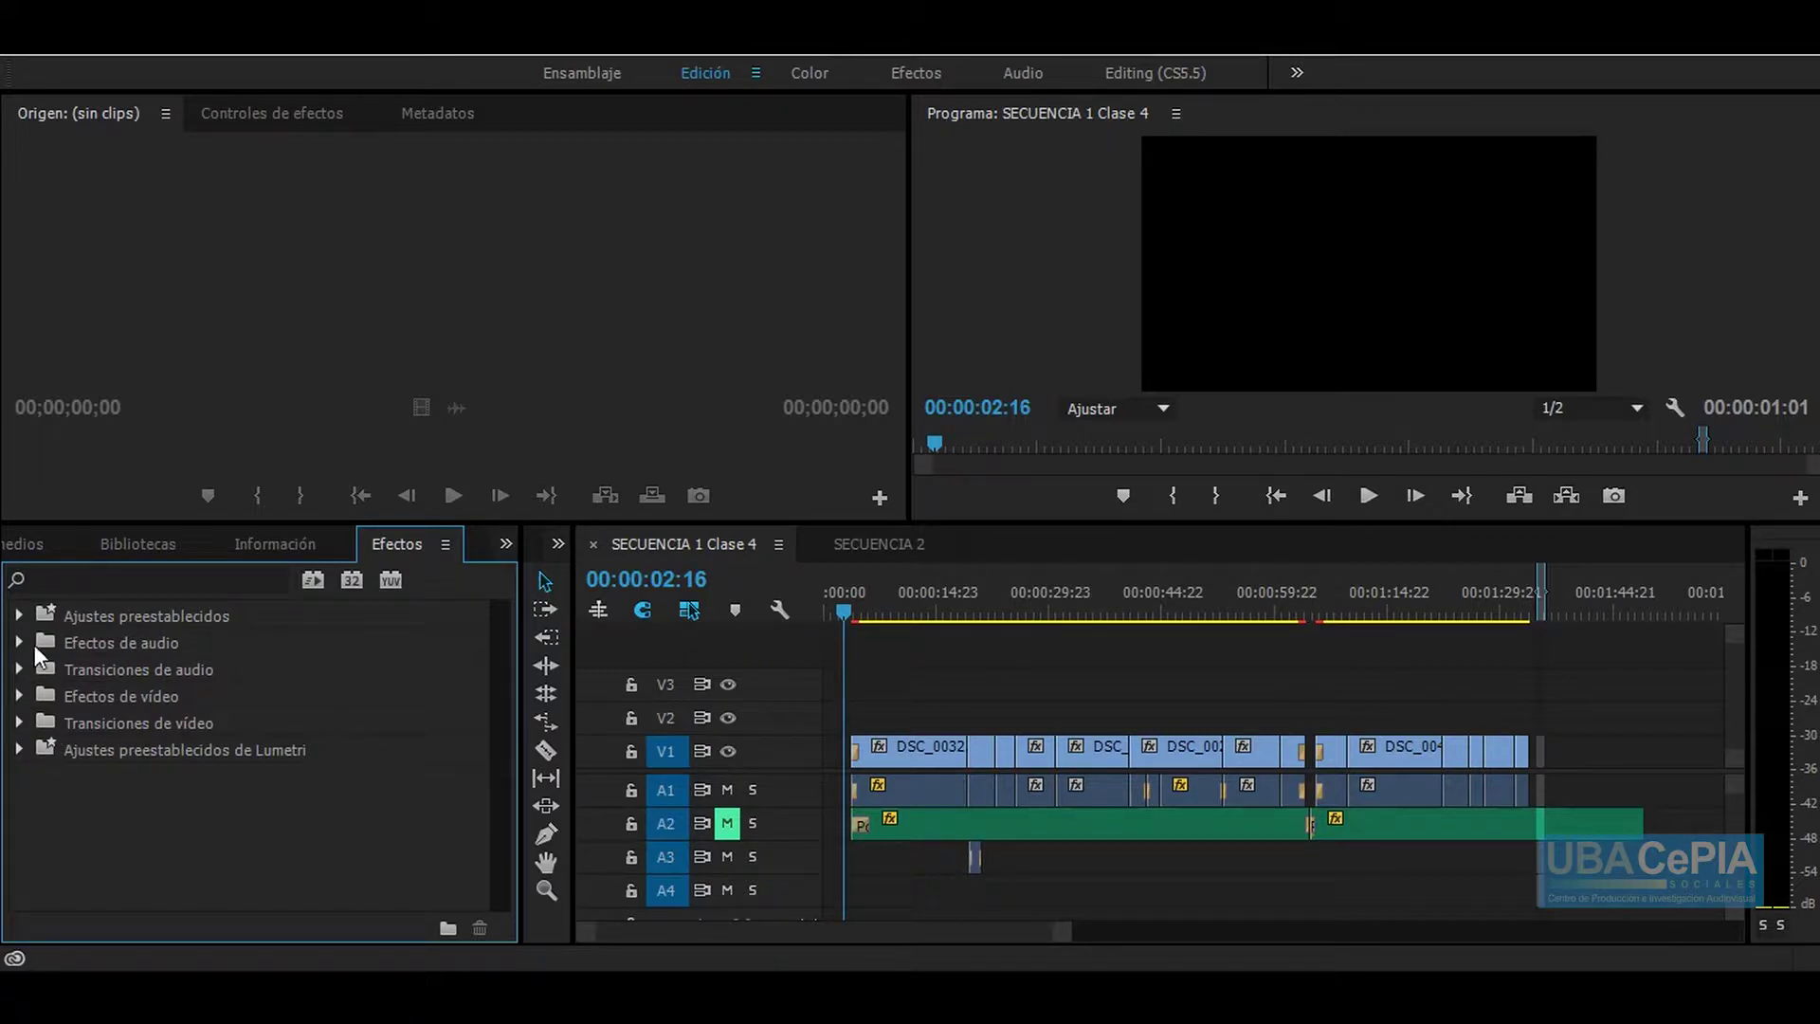
click(20, 695)
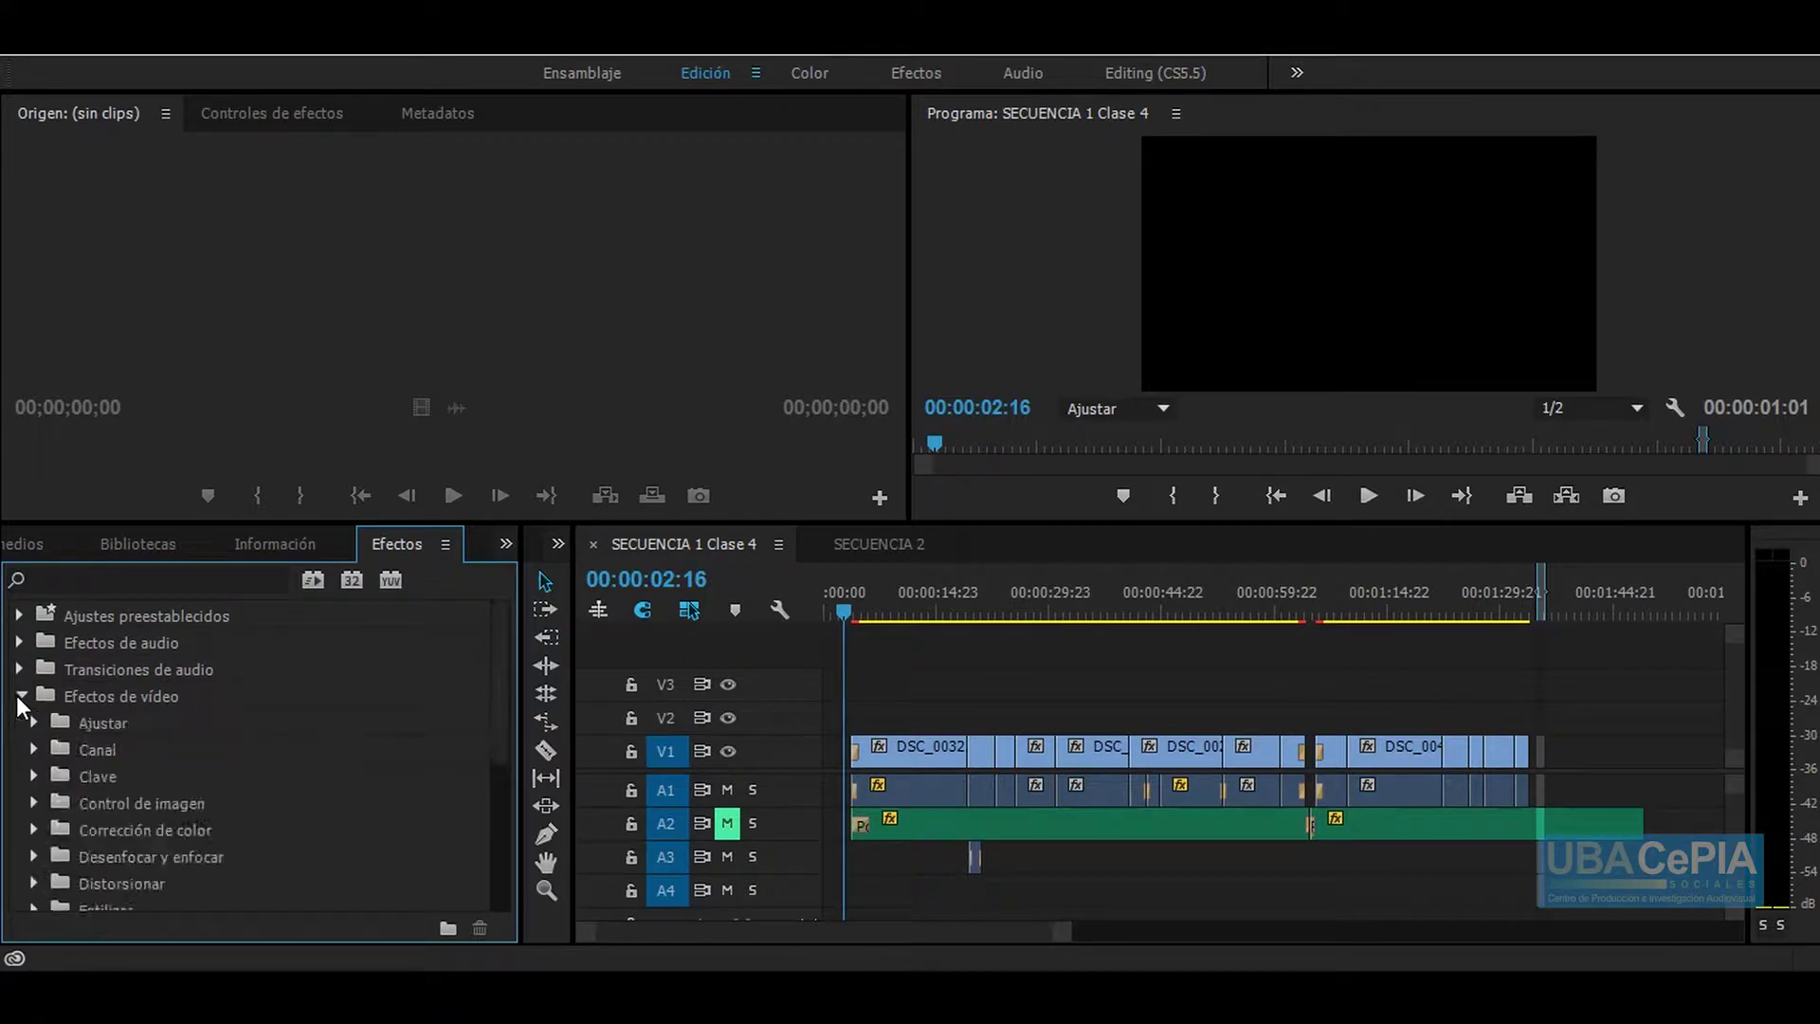
scroll(201, 747, down, 1)
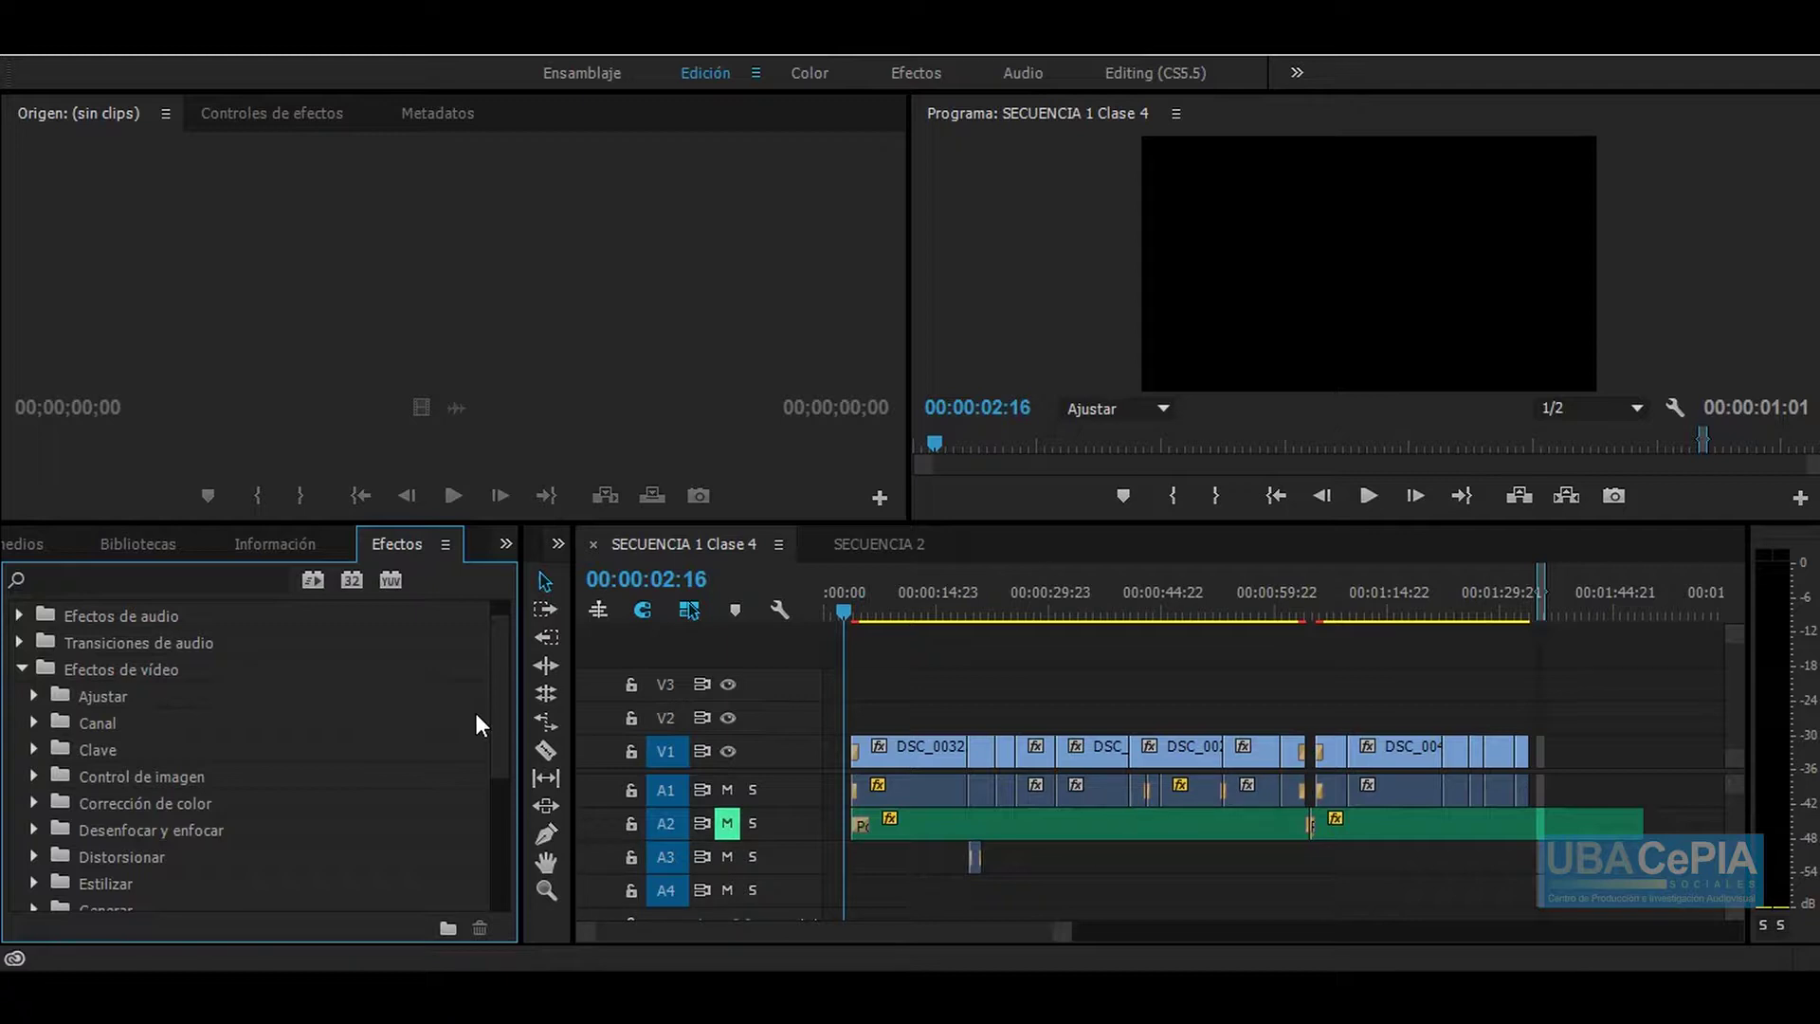
click(860, 599)
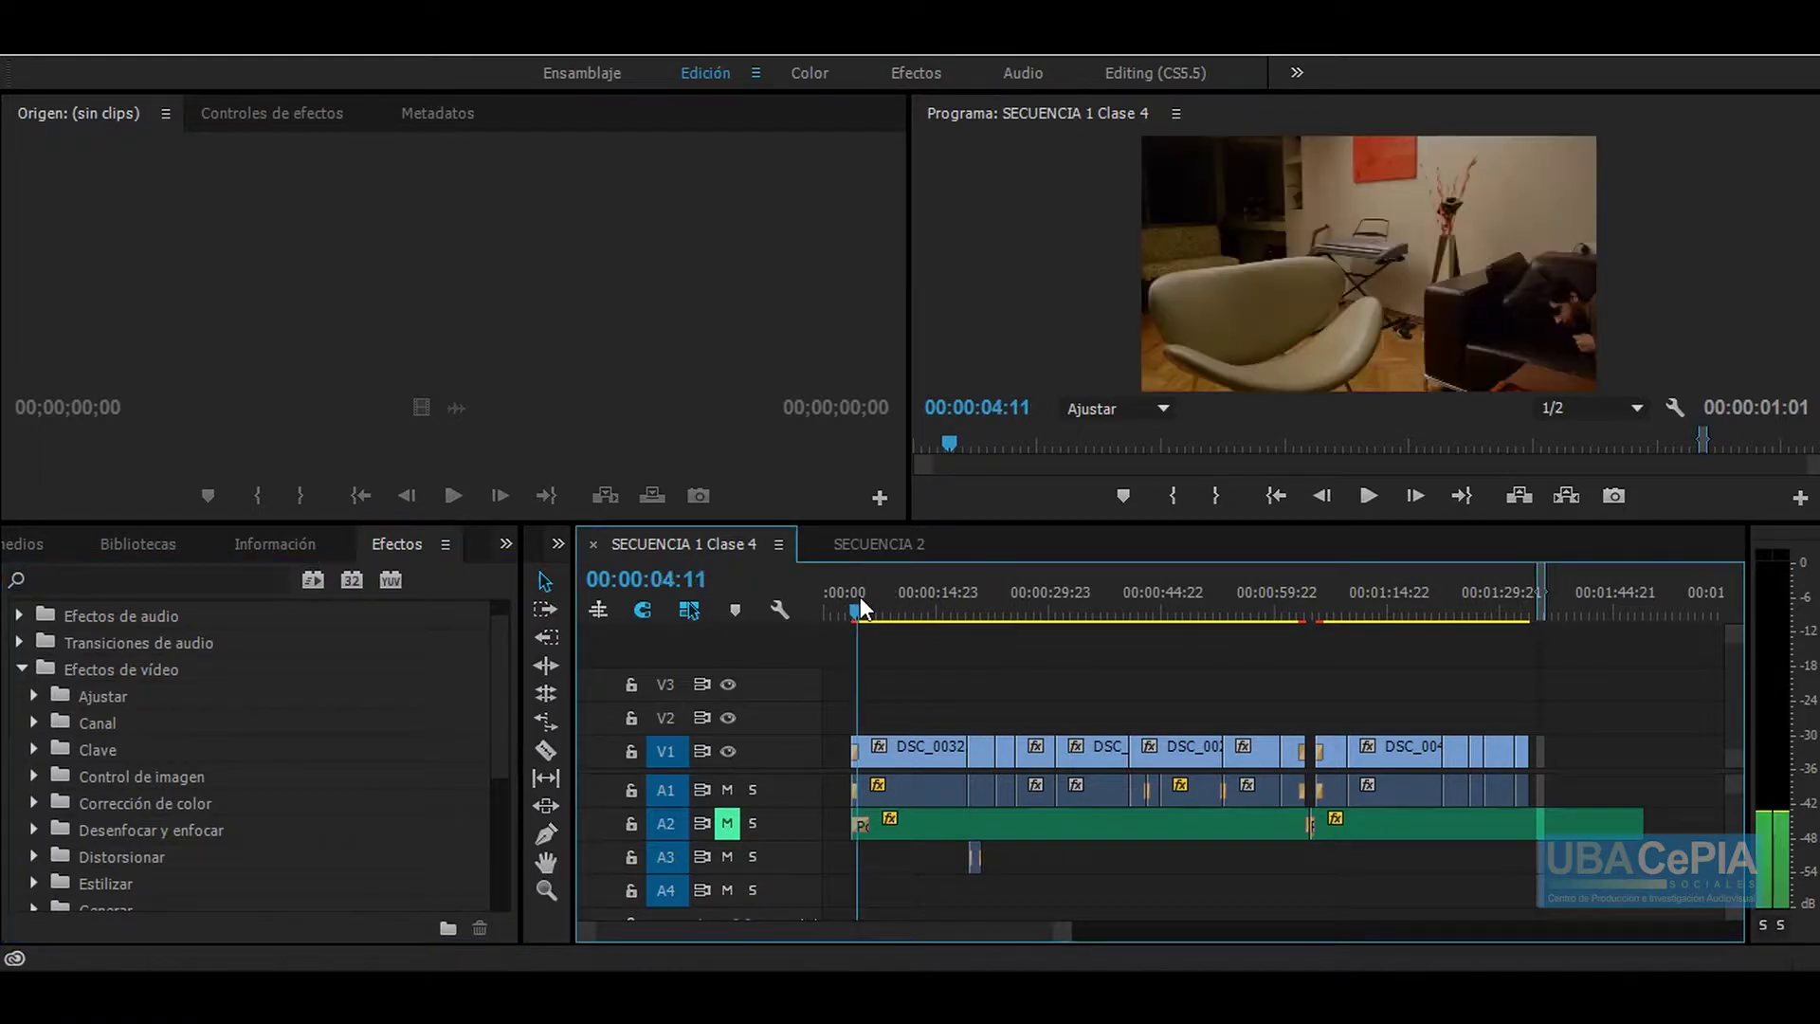
Step: Scrub the playhead to 00:00:19:01 and collapse the Ajustar effects folder
drag(950, 595, 967, 596)
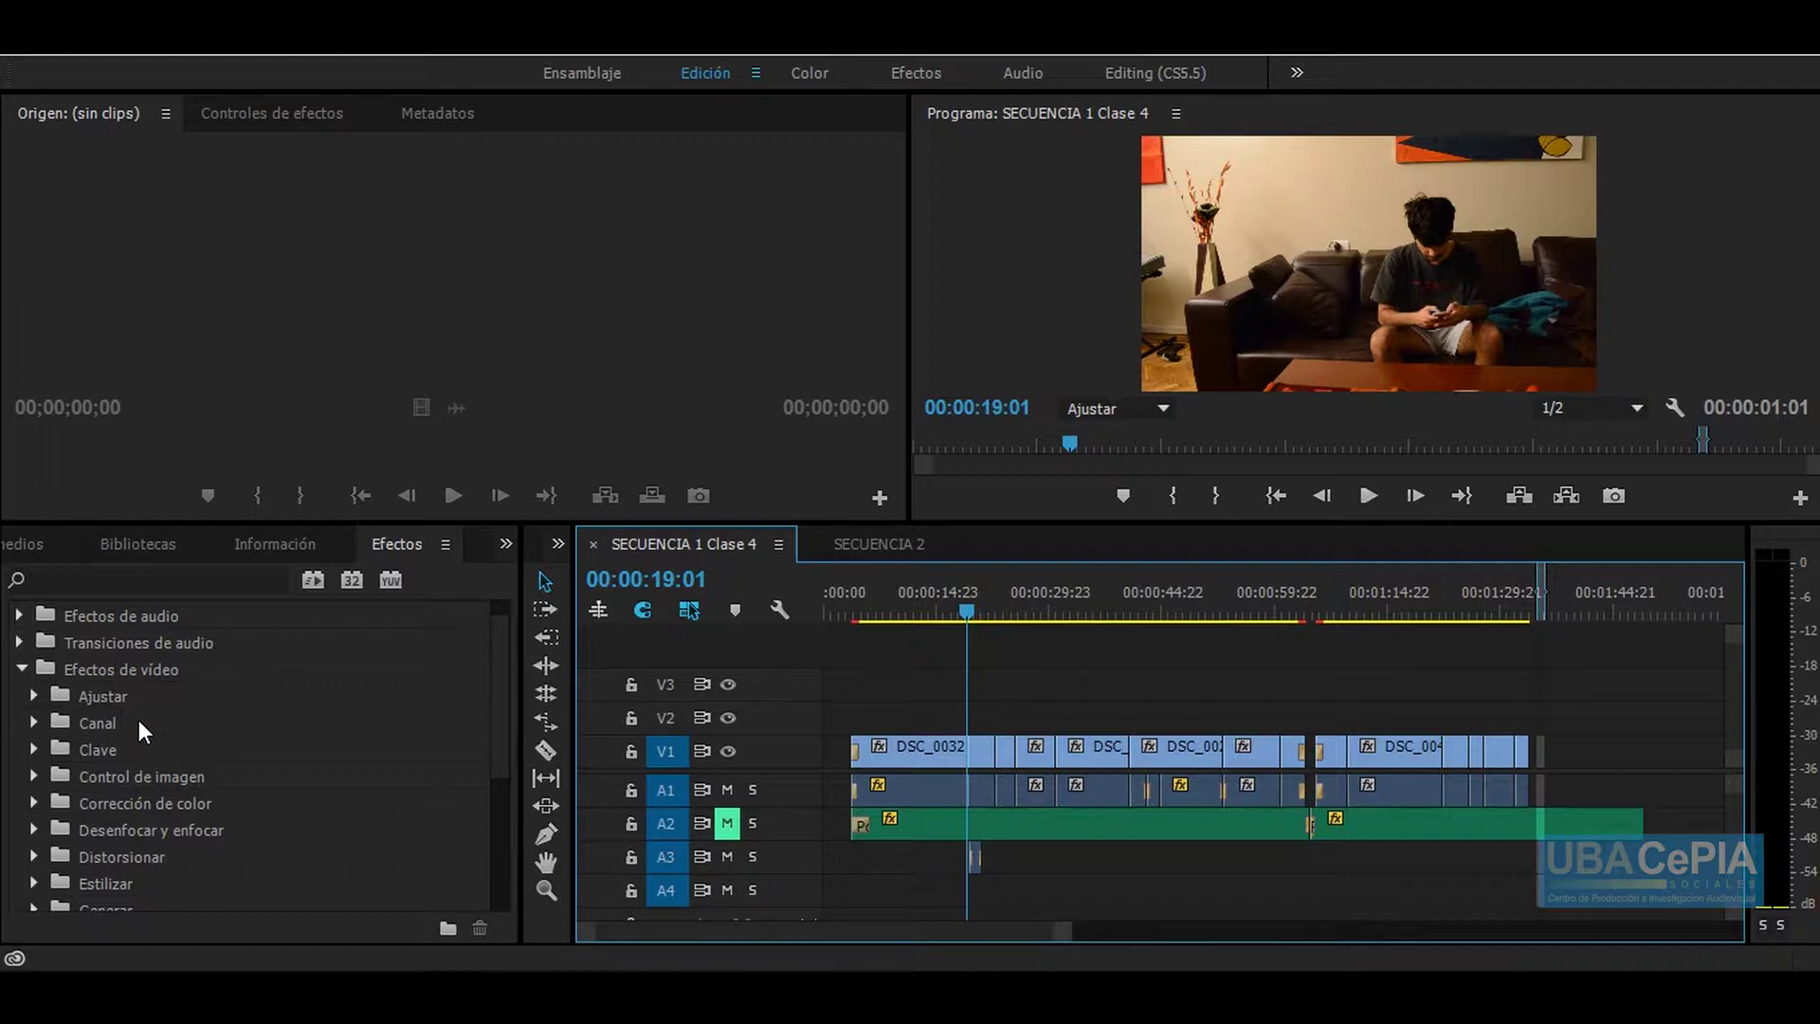
scroll(138, 720, down, 1)
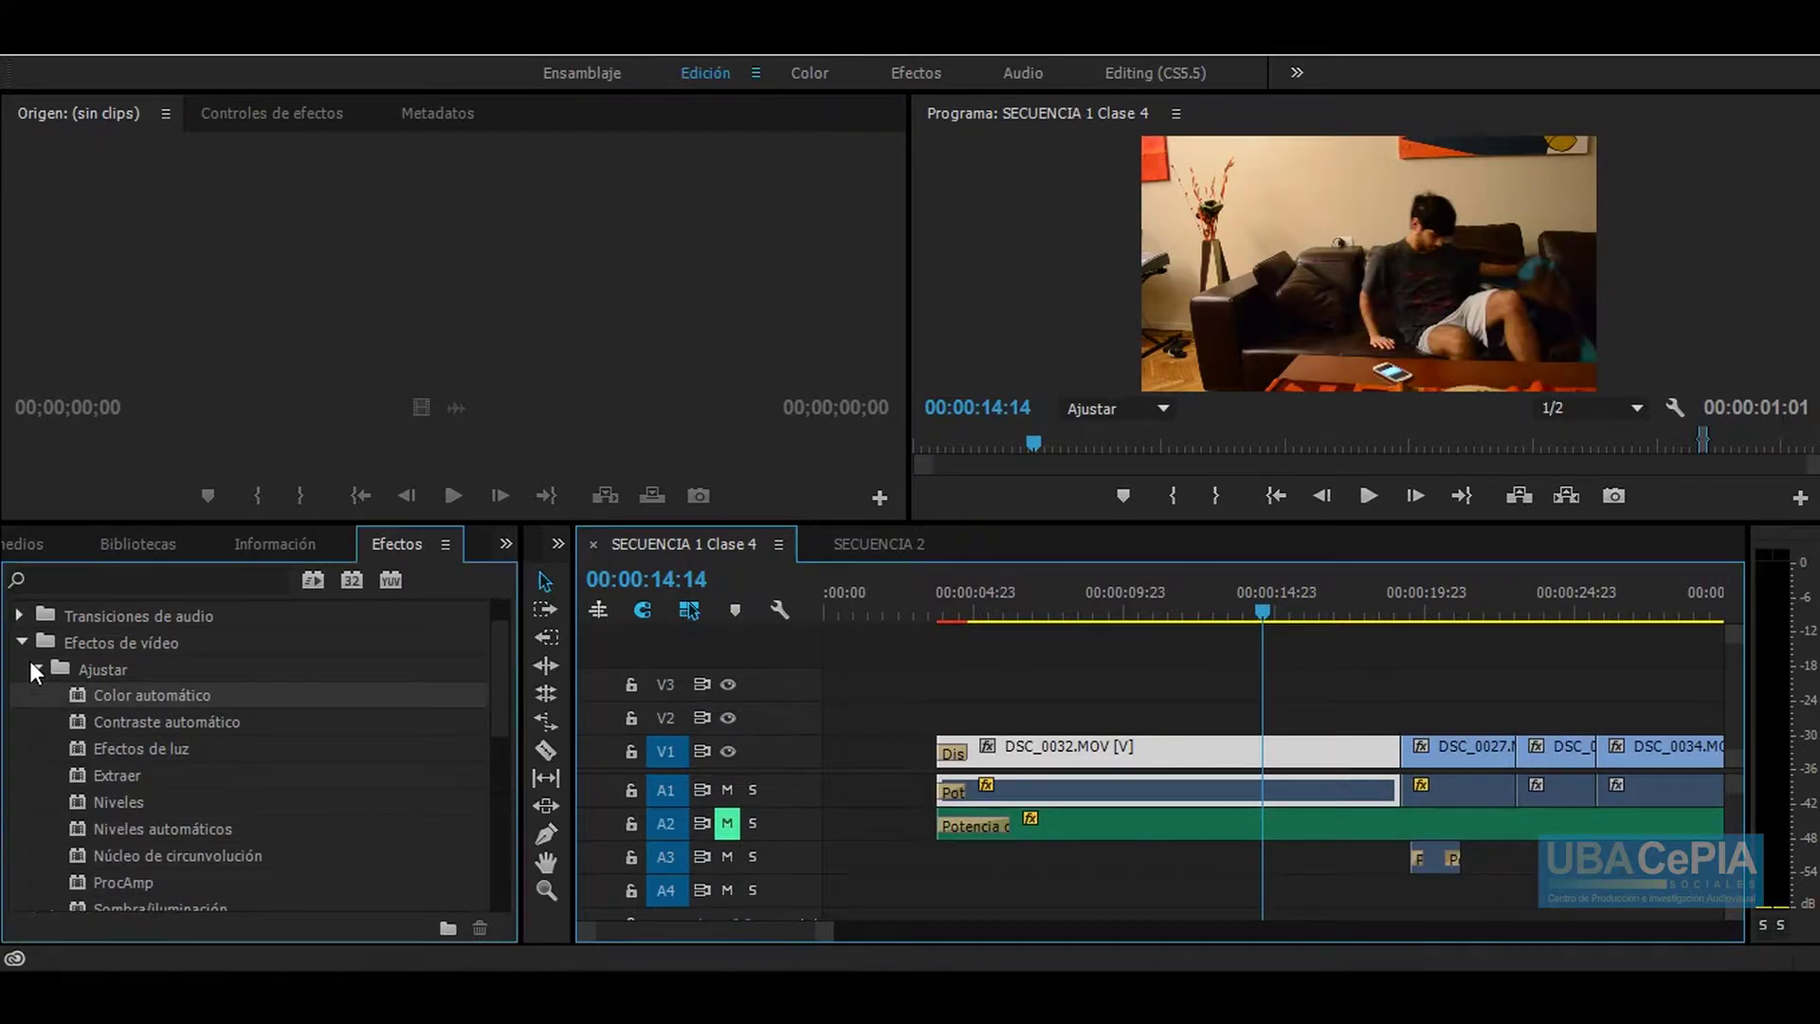
click(32, 666)
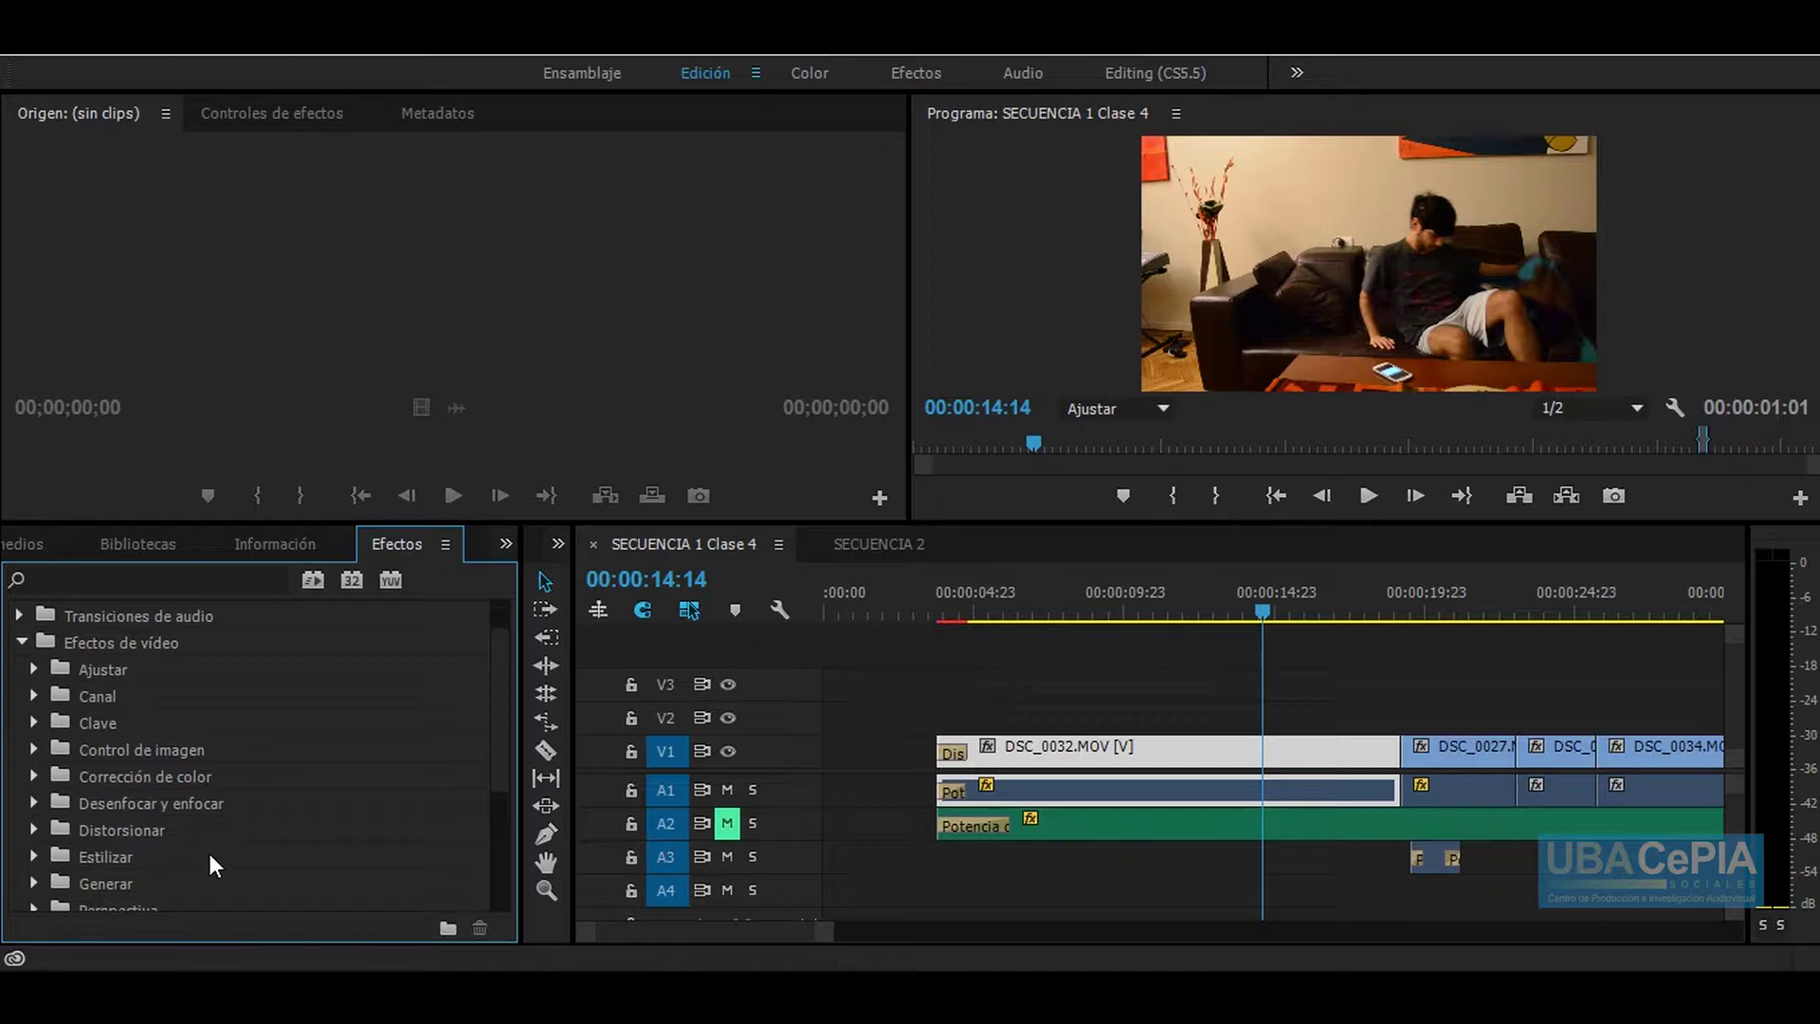
Step: Expand the Ajustar and Canal effect folders and browse their effects
click(36, 669)
scroll(76, 726, down, 1)
scroll(75, 726, down, 2)
scroll(76, 726, down, 2)
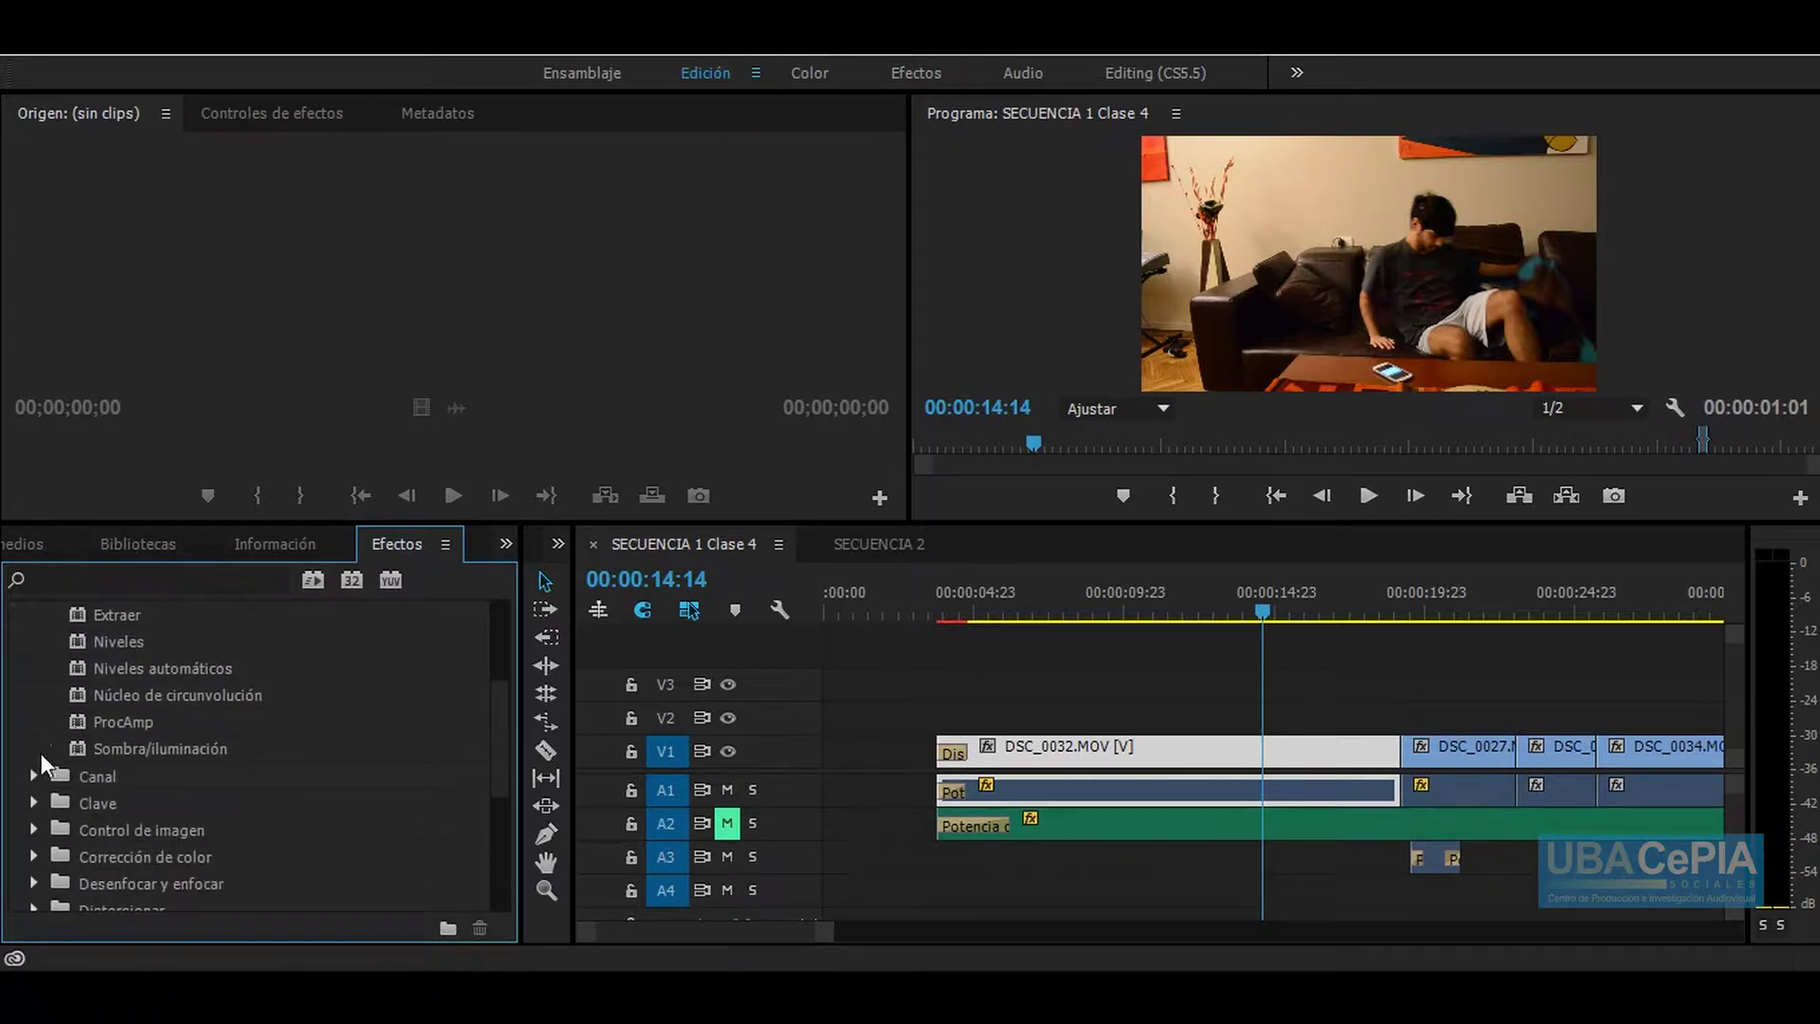
click(36, 779)
scroll(171, 785, down, 3)
scroll(171, 785, down, 2)
scroll(172, 794, down, 2)
scroll(171, 794, down, 1)
scroll(152, 797, up, 9)
scroll(38, 758, up, 3)
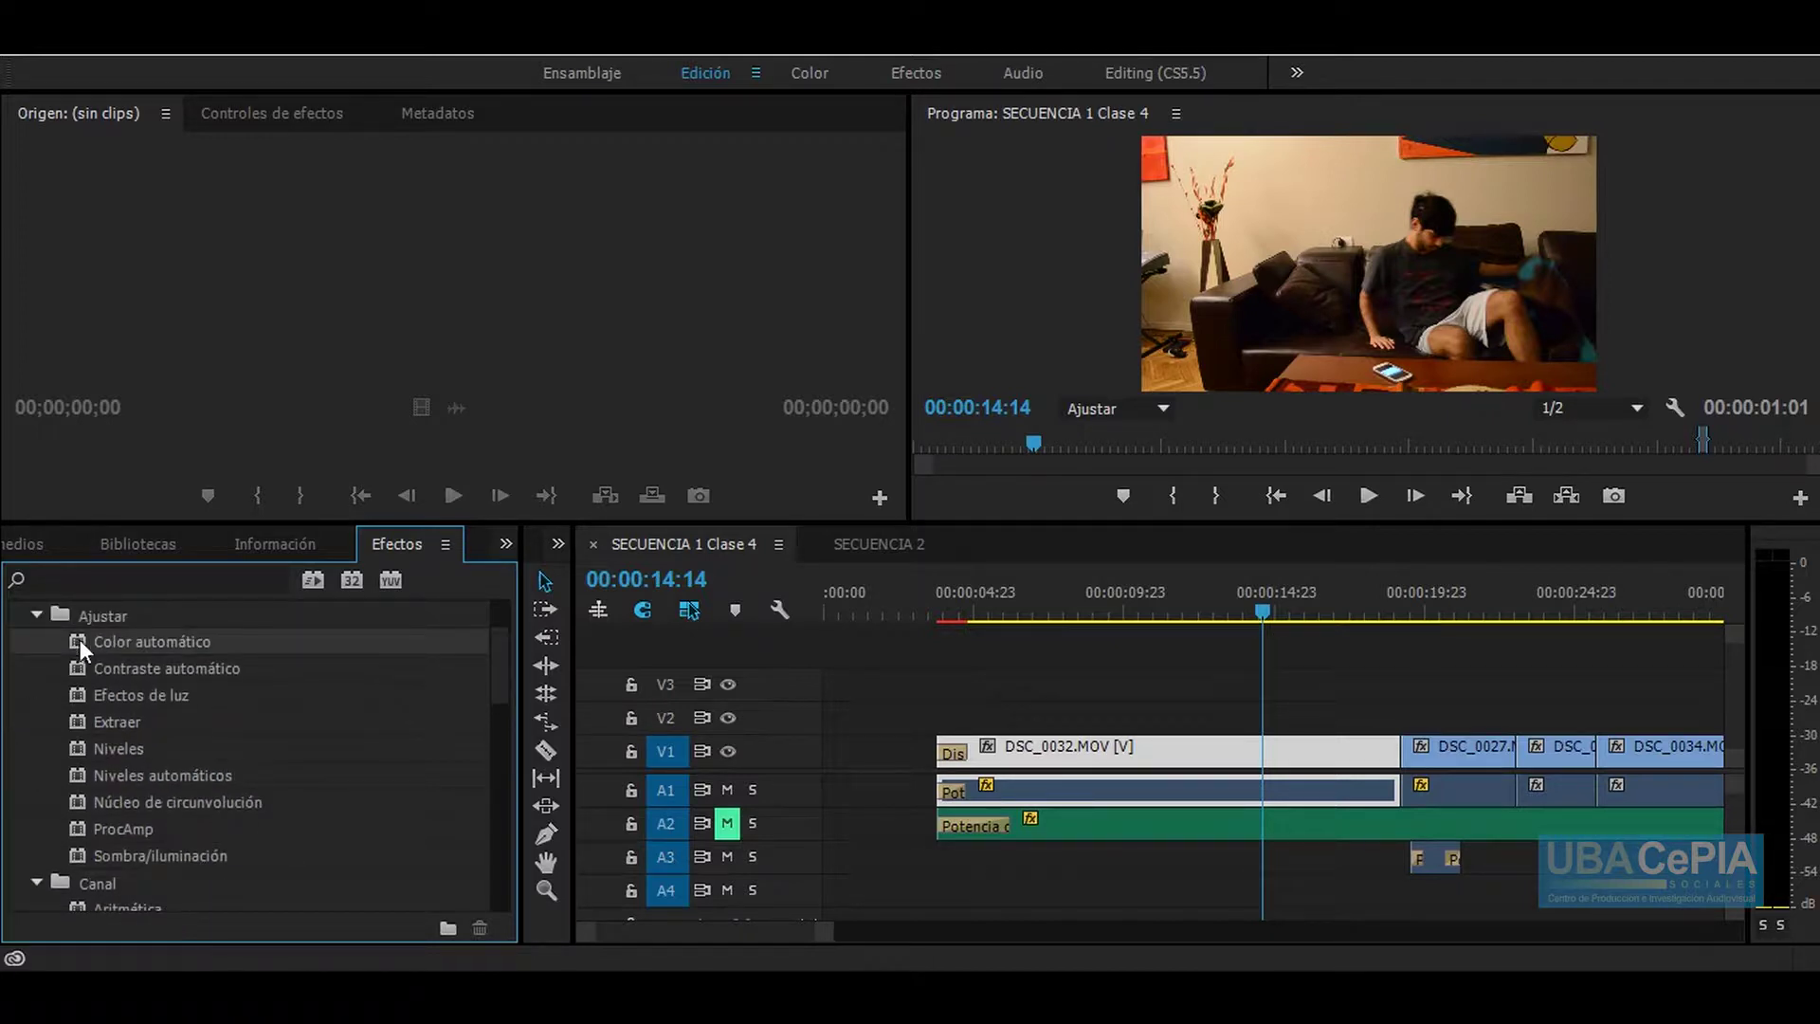
Step: Drag Color automático onto the DSC_0032.MOV clip, undo, and apply it again
drag(77, 642, 1015, 755)
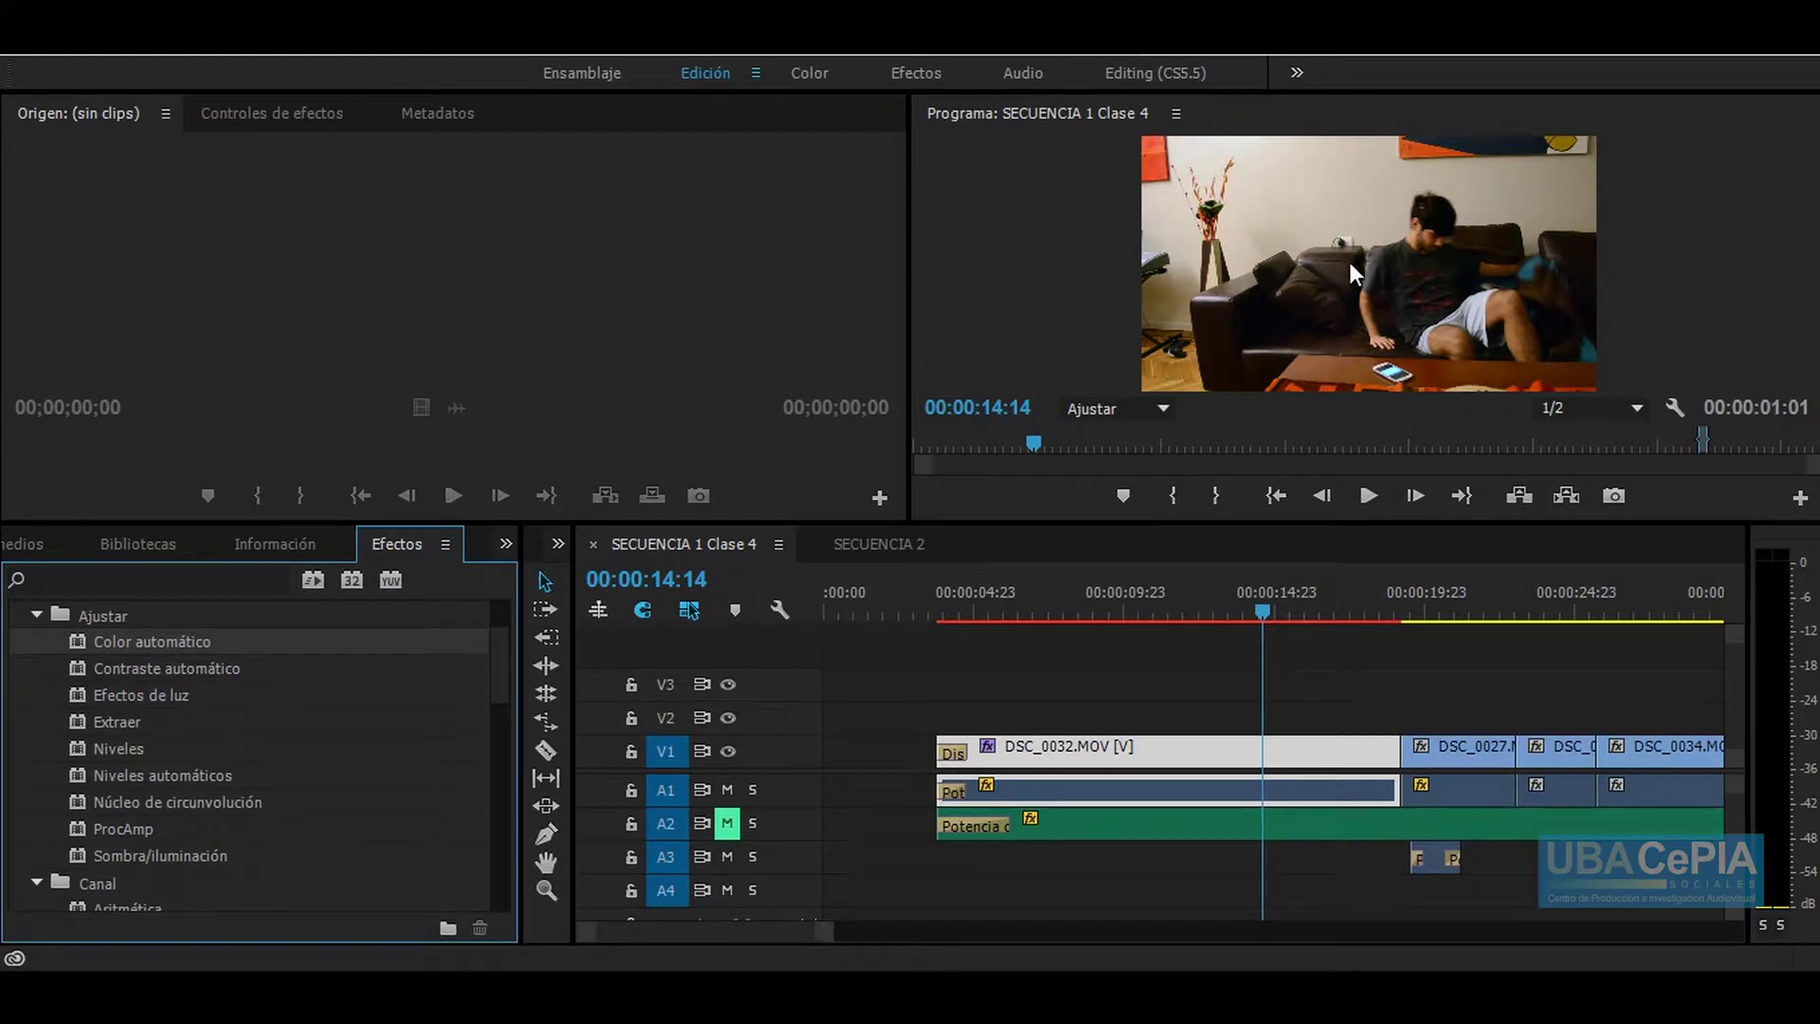
key(ctrl+z)
mouse_move(78, 642)
mouse_down()
mouse_move(1204, 722)
mouse_move(1202, 749)
mouse_up()
Step: Load DSC_0032.MOV at 00:00:10:17 into the source viewer and show its effect settings
click(1145, 597)
double_click(1125, 758)
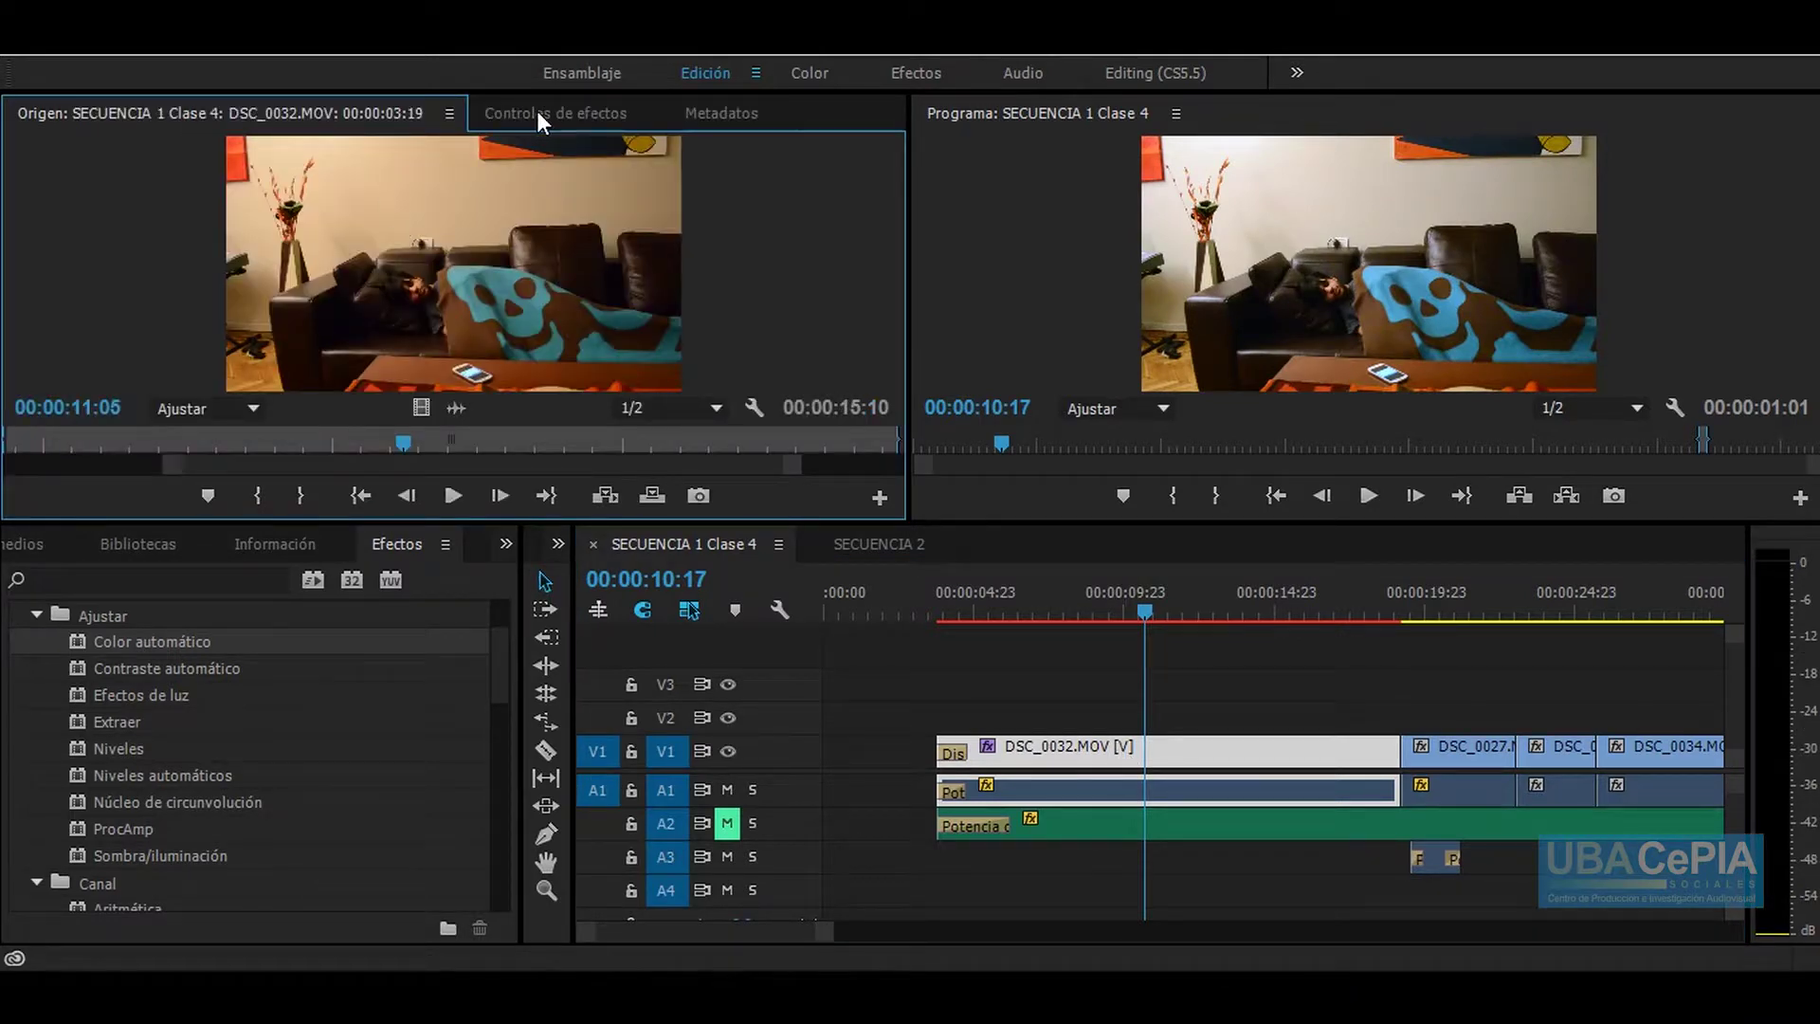
click(537, 114)
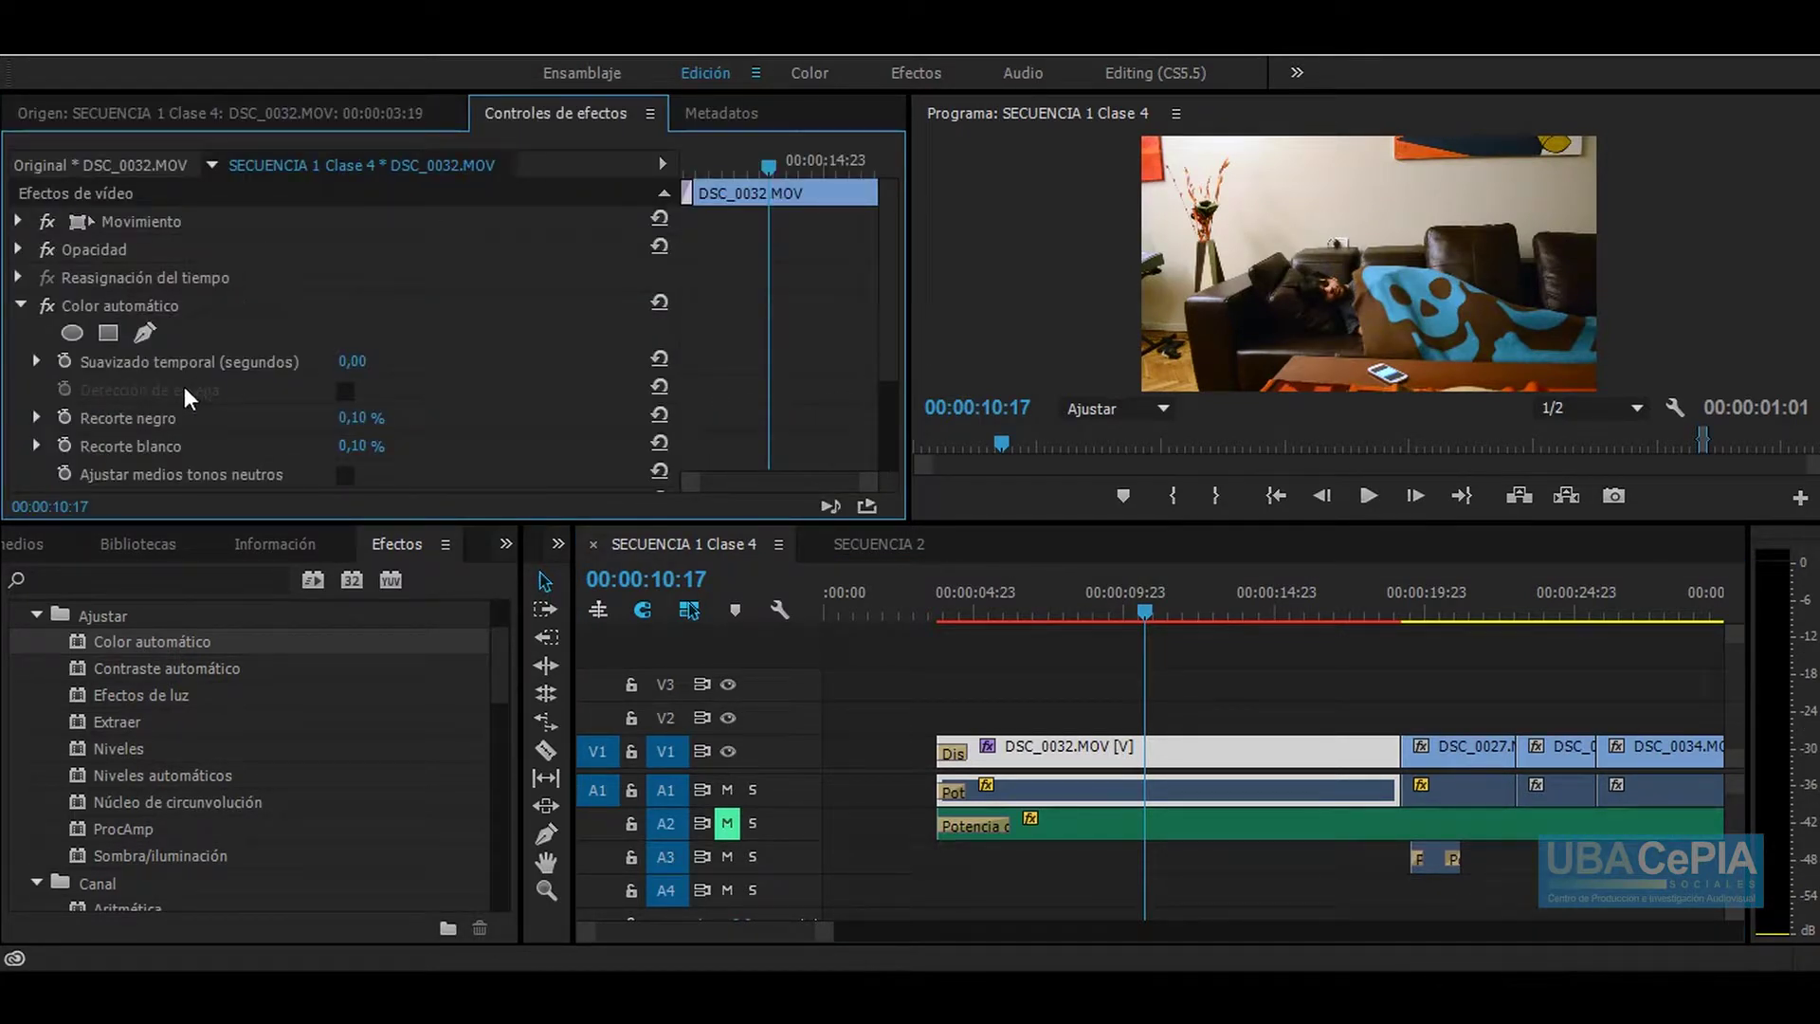
scroll(175, 405, down, 5)
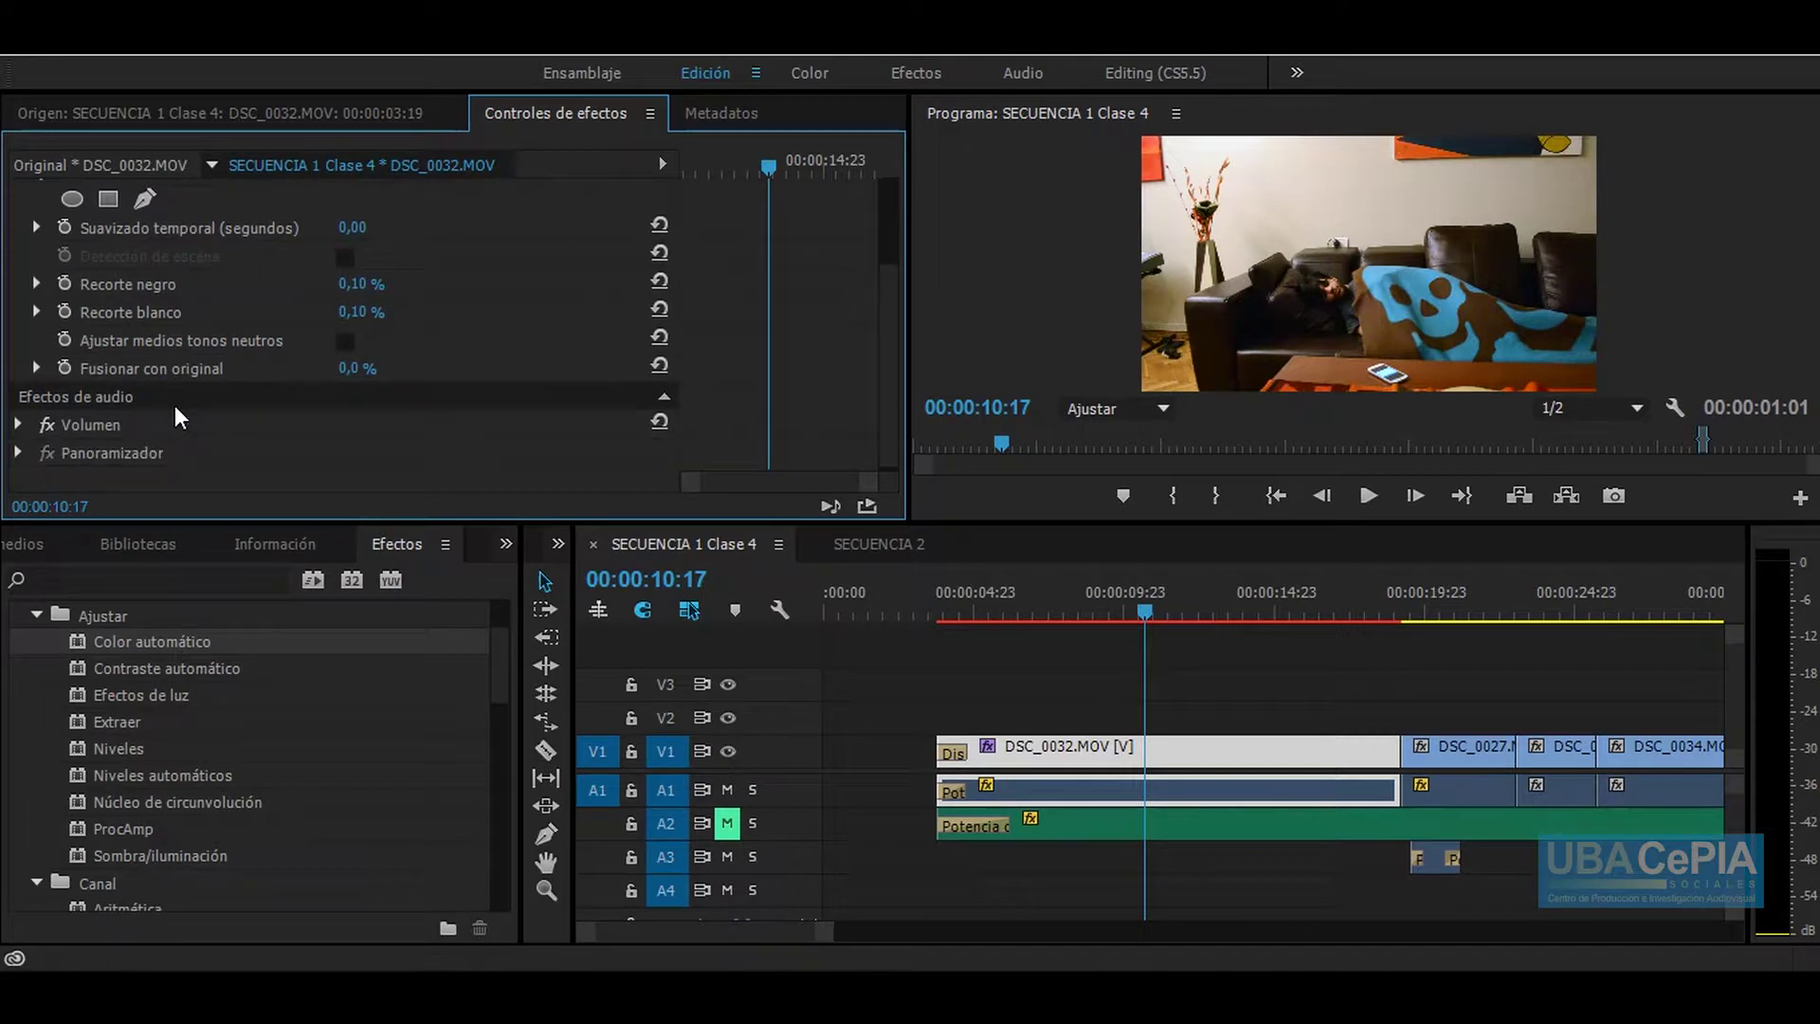
scroll(175, 406, up, 2)
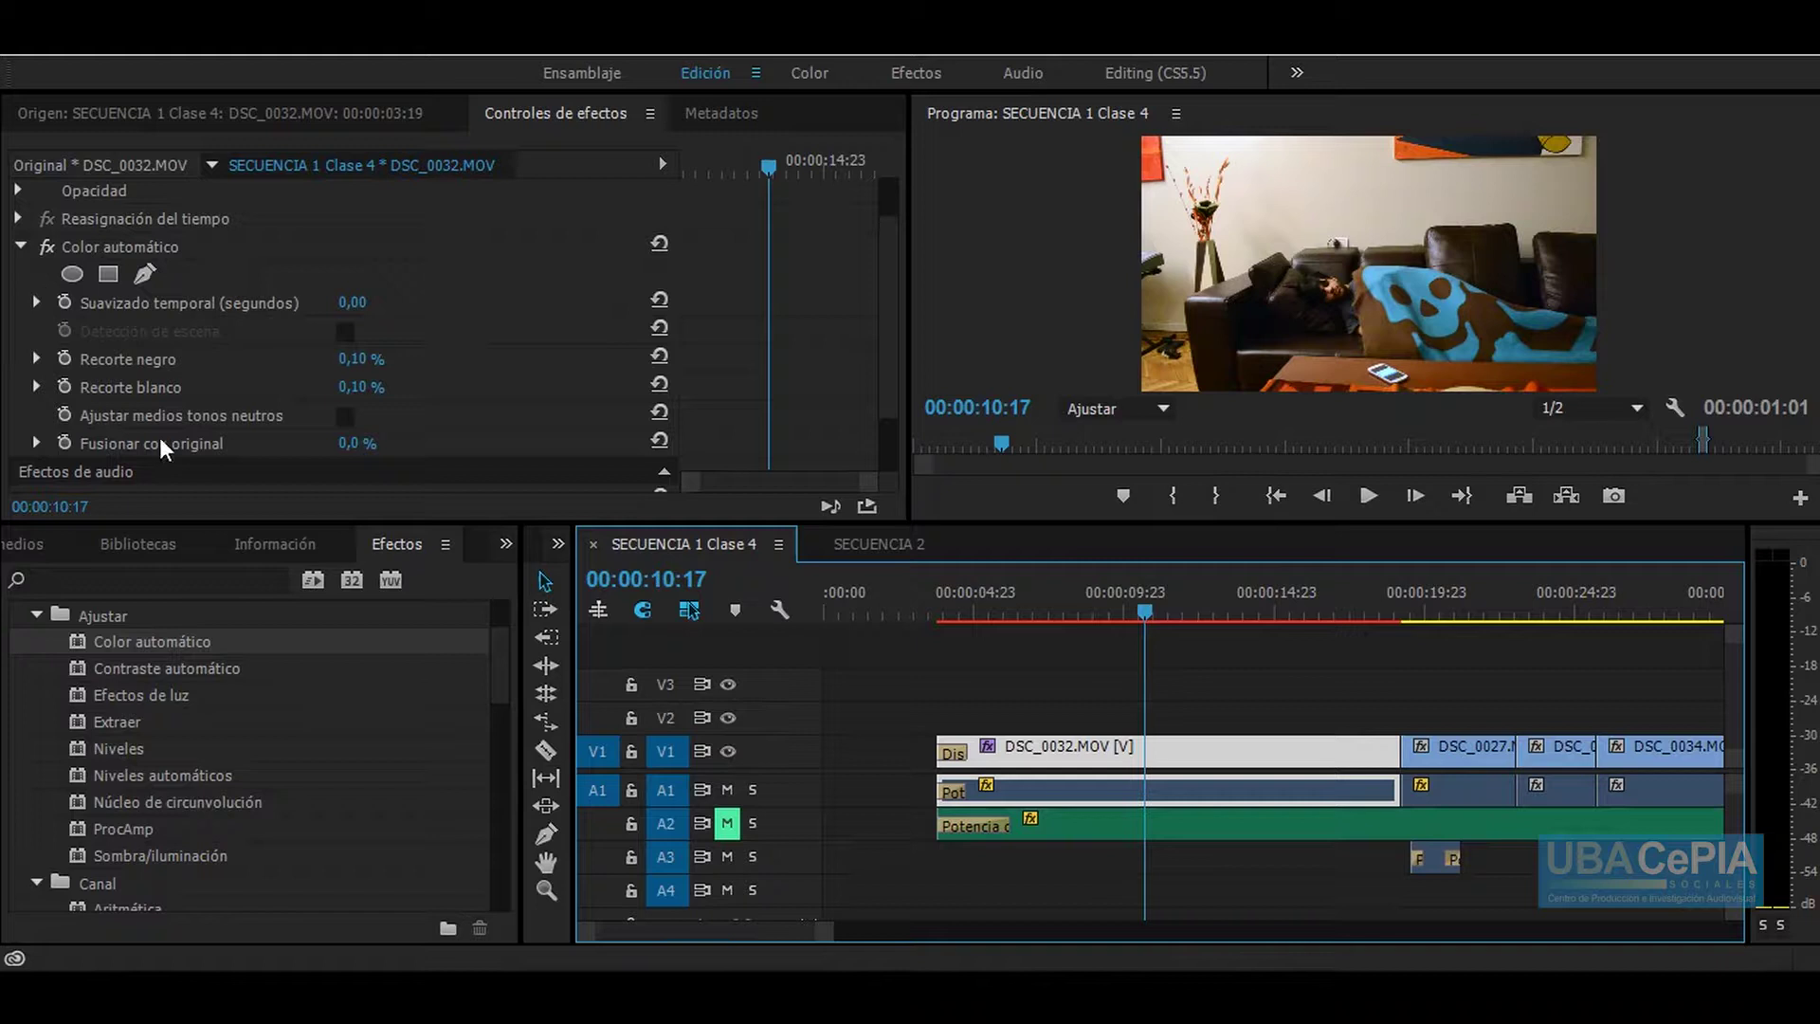
Step: Set Color automático's Suavizado temporal to 10, nudge it to 9,80, then delete the effect
click(352, 302)
text(10)
key(Return)
drag(352, 303, 379, 302)
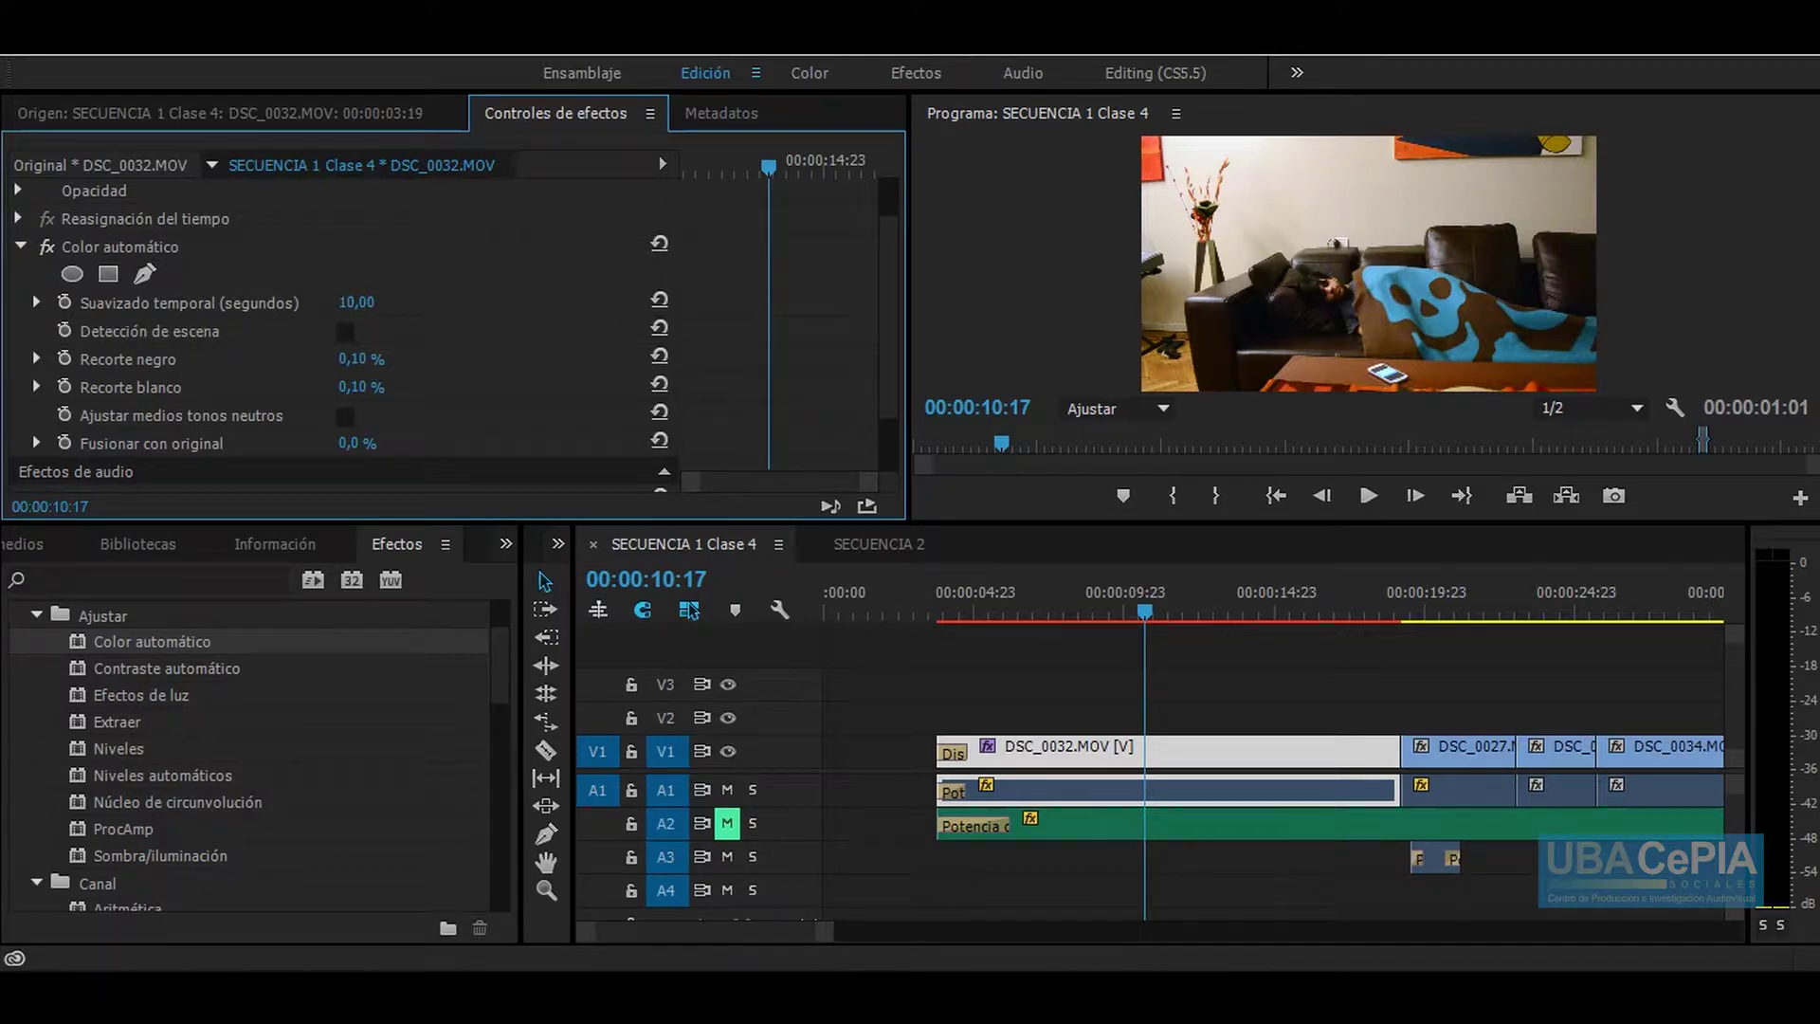
click(156, 246)
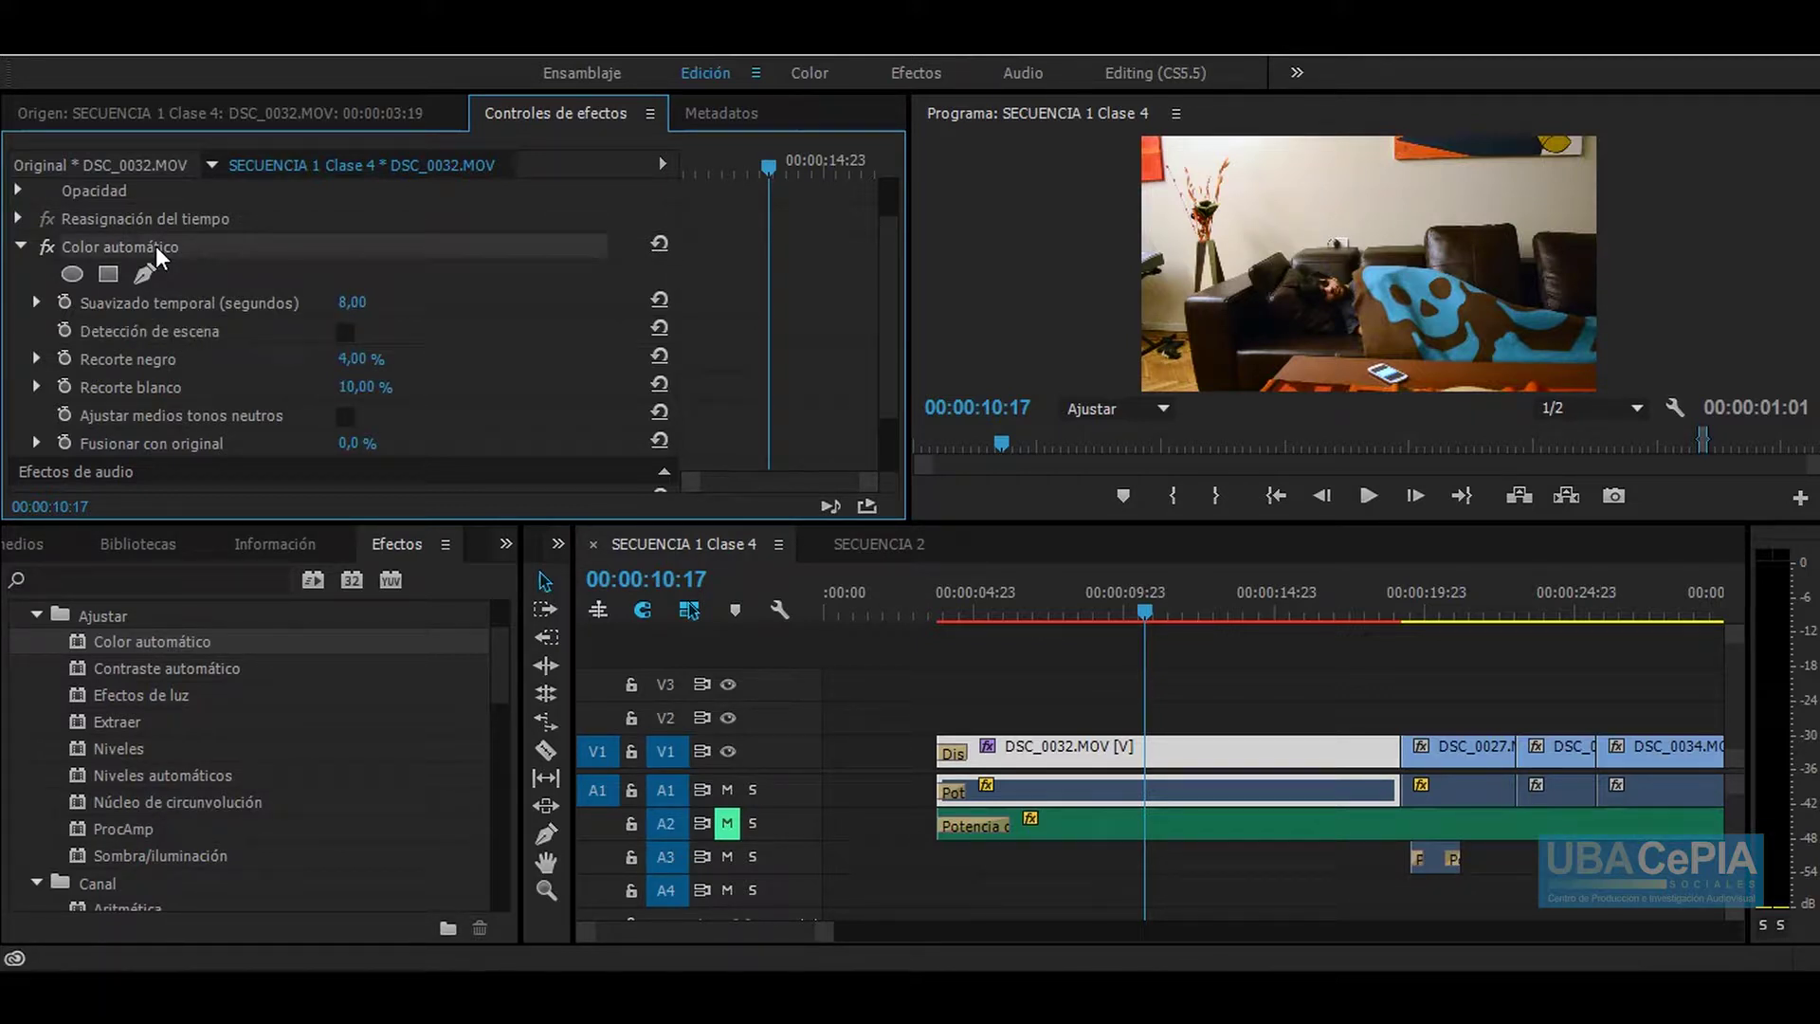
key(Delete)
Step: Scroll down the Effects list and expand the Transformar folder
scroll(302, 744, down, 1)
scroll(303, 743, down, 2)
scroll(303, 744, down, 1)
scroll(303, 744, down, 3)
scroll(303, 745, down, 3)
scroll(303, 745, down, 3)
scroll(304, 745, down, 3)
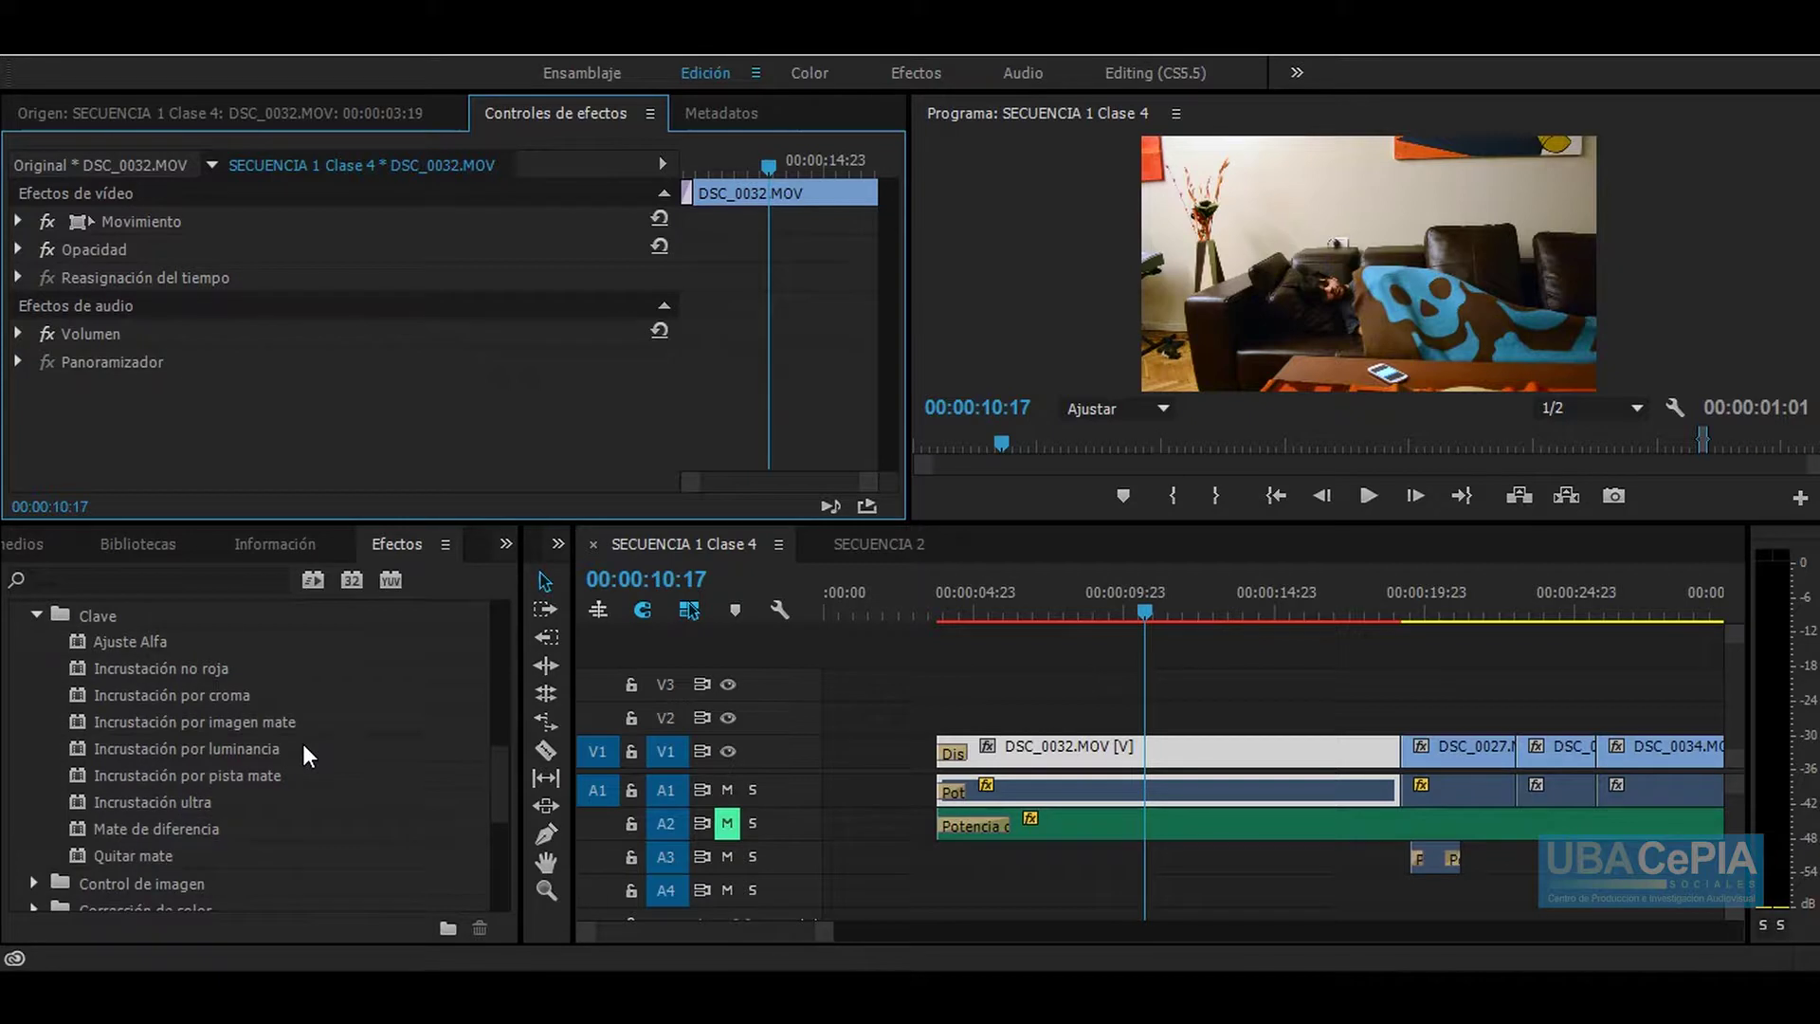
scroll(304, 745, down, 1)
scroll(303, 746, down, 1)
scroll(304, 745, down, 1)
scroll(303, 745, down, 1)
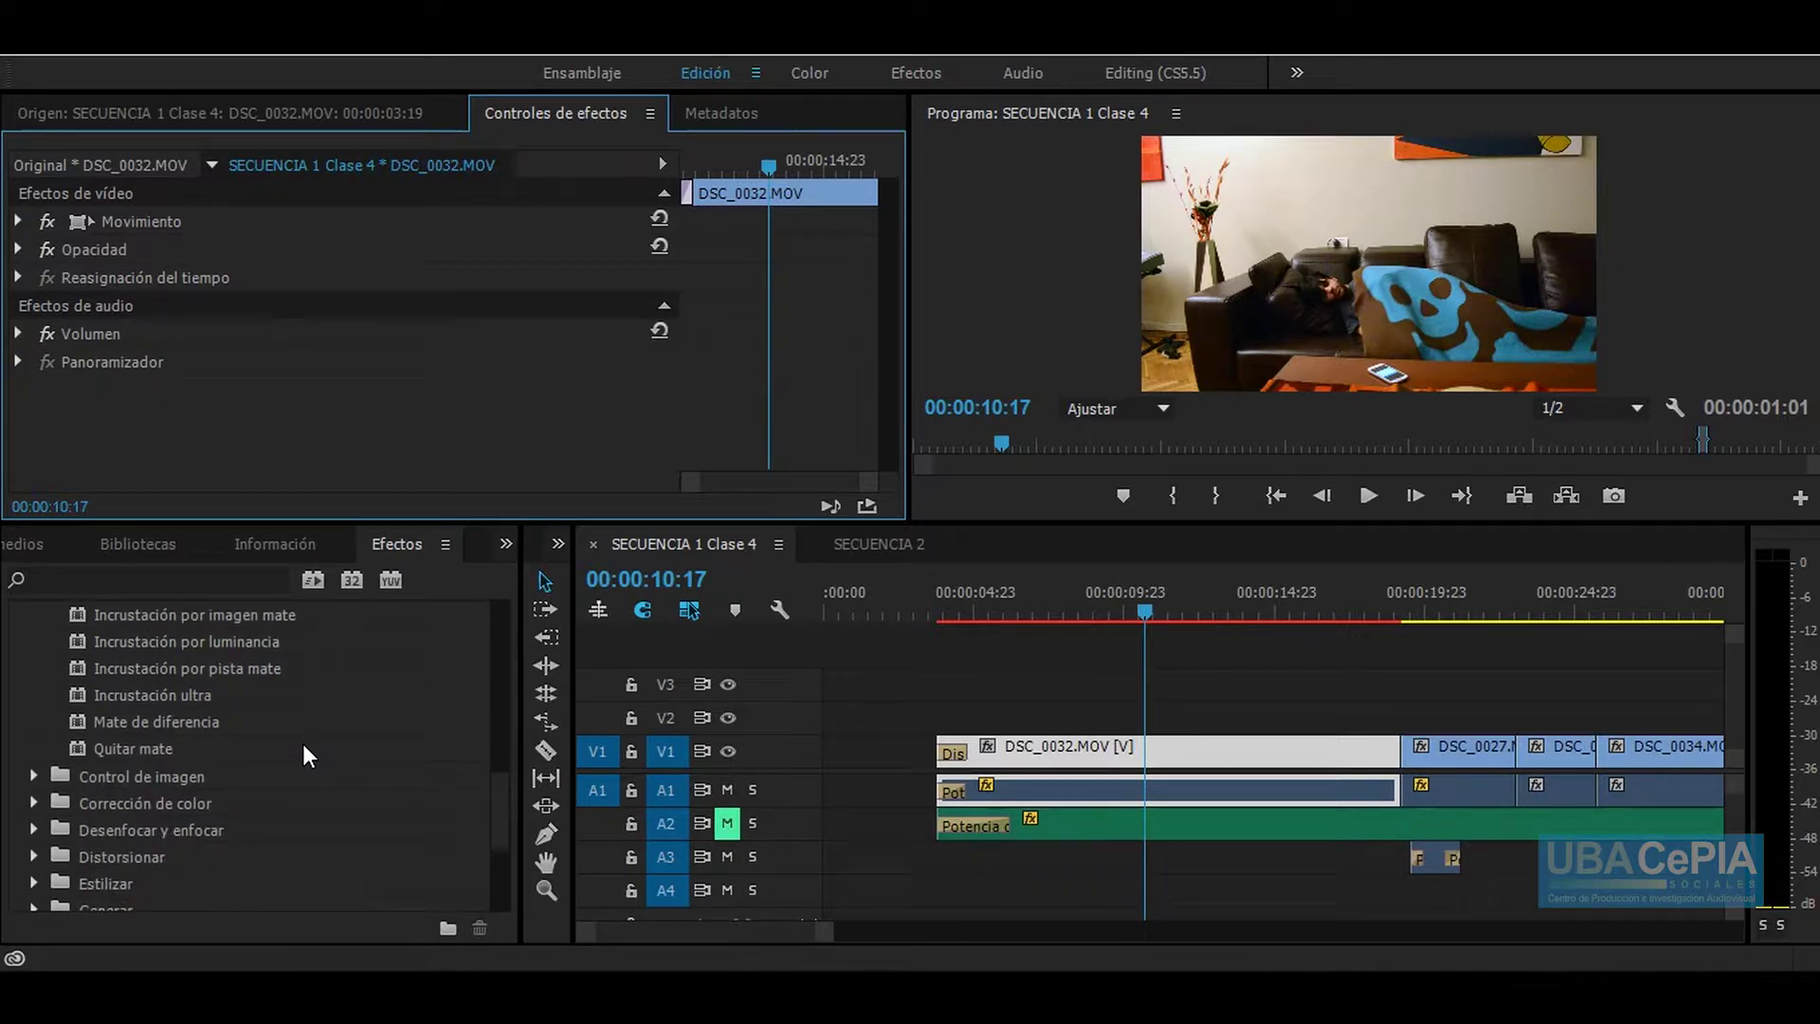
scroll(304, 743, down, 3)
scroll(304, 743, down, 1)
scroll(304, 743, down, 1)
scroll(303, 743, down, 1)
scroll(304, 755, down, 2)
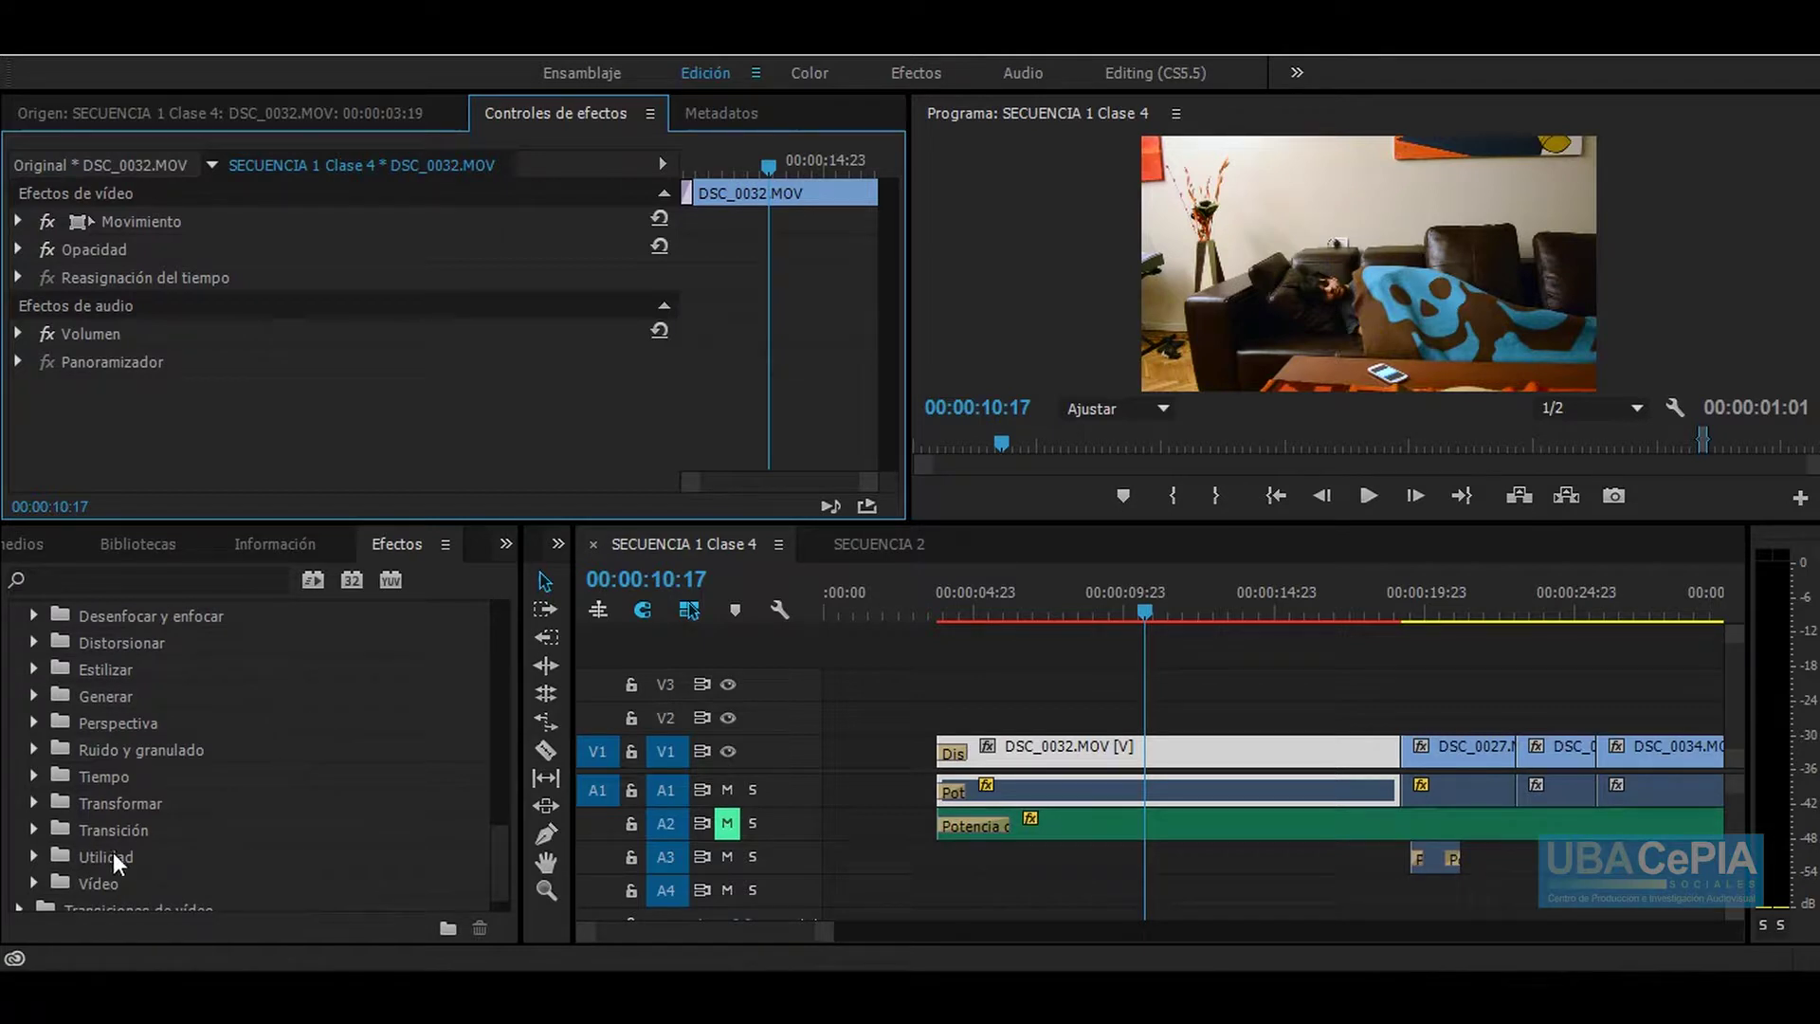
click(34, 803)
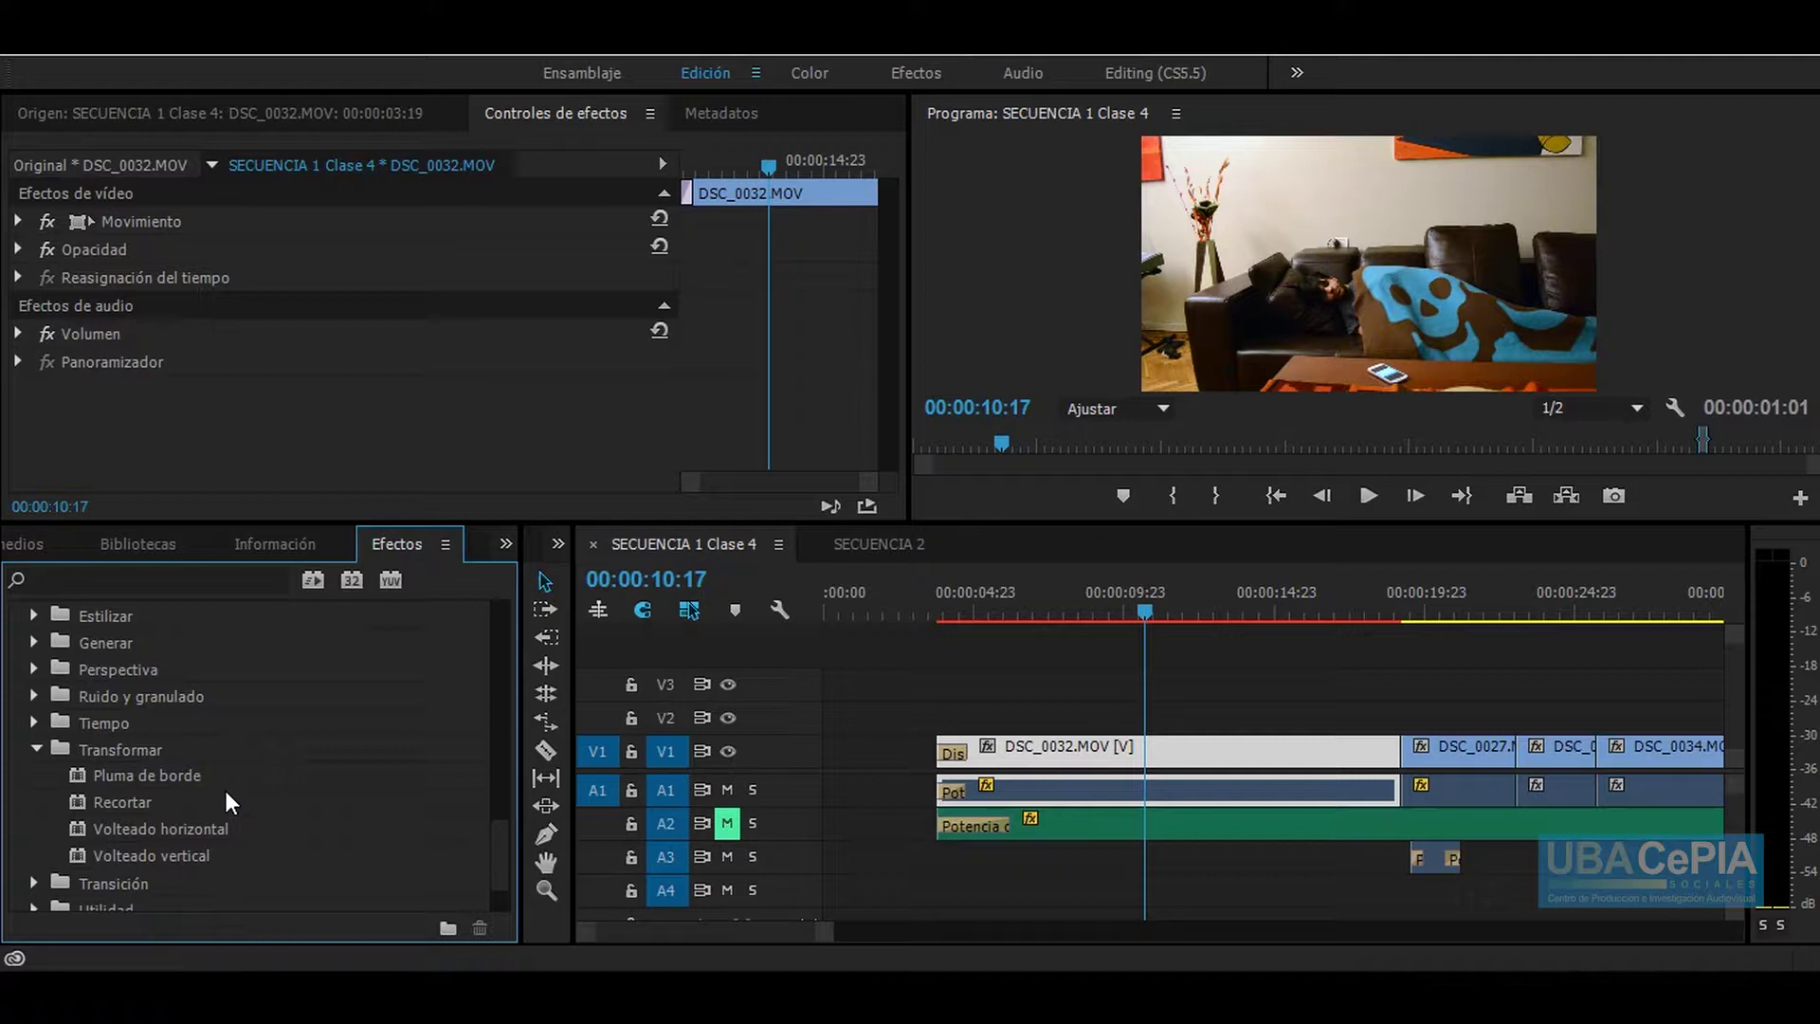
Step: Apply Volteado horizontal to DSC_0032.MOV, check the mirror at 00:00:11:05, undo, and reapply it
drag(122, 801, 1081, 554)
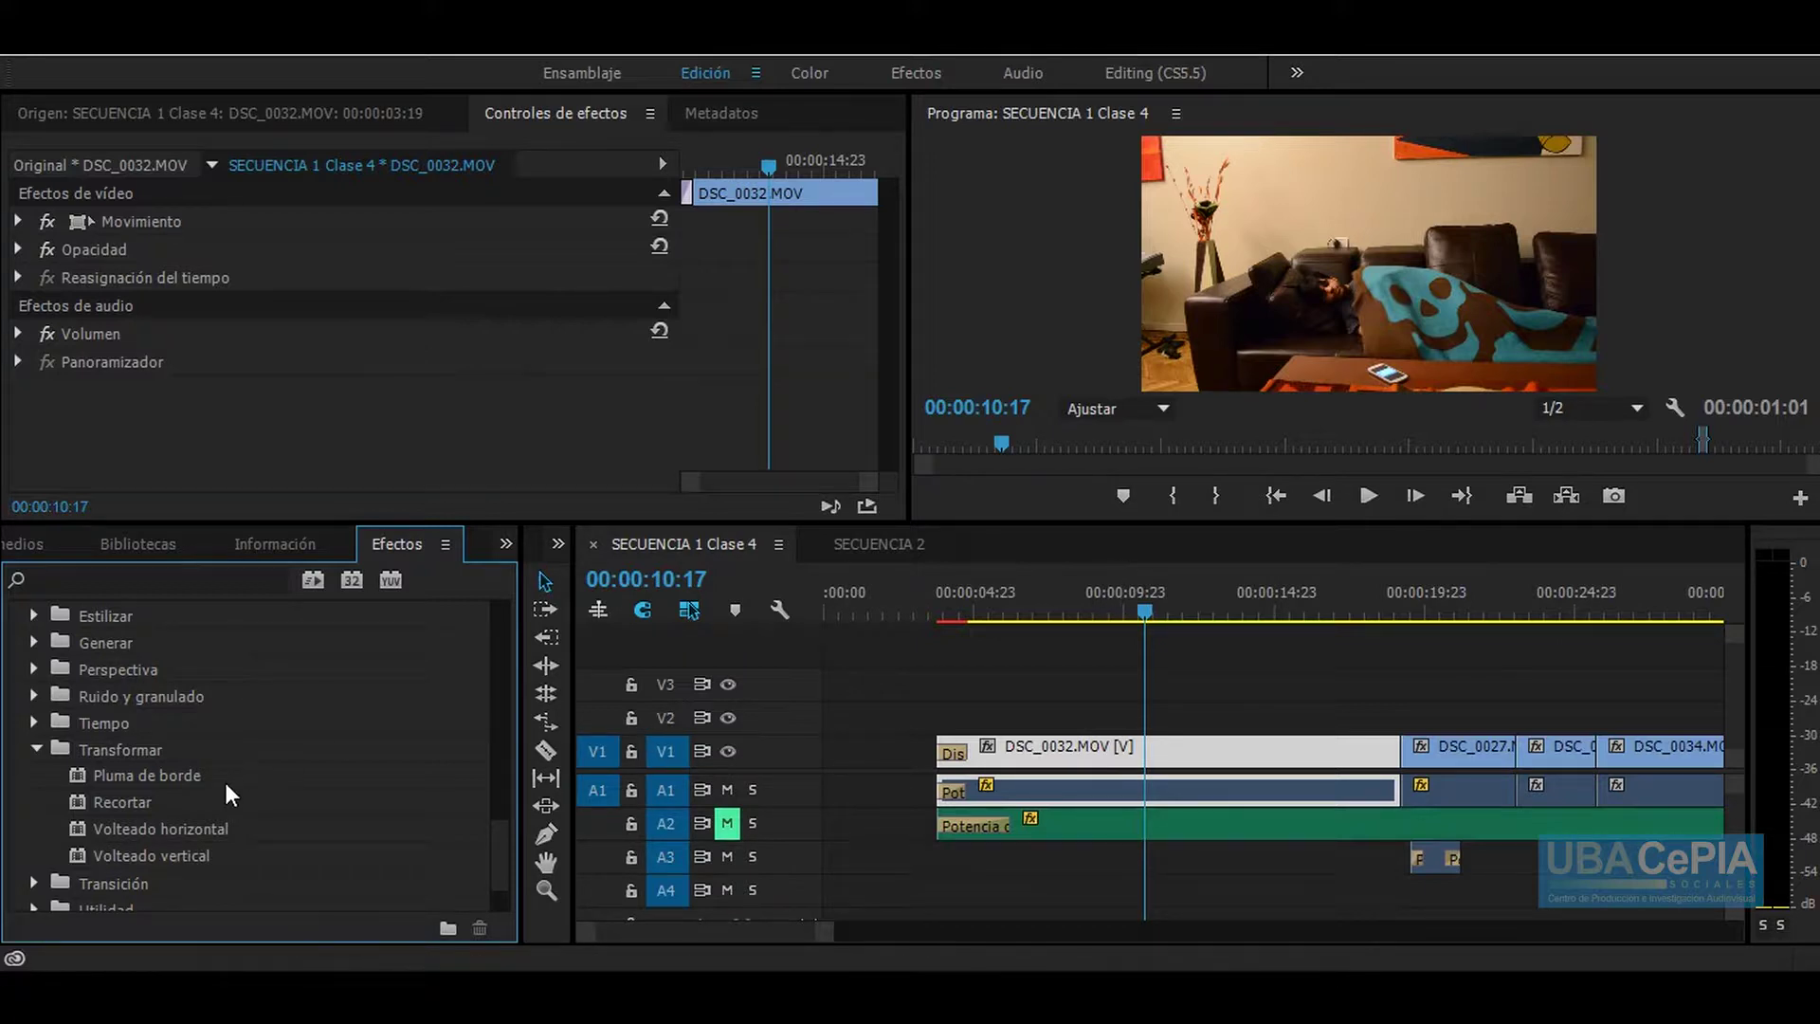
drag(81, 825, 1043, 755)
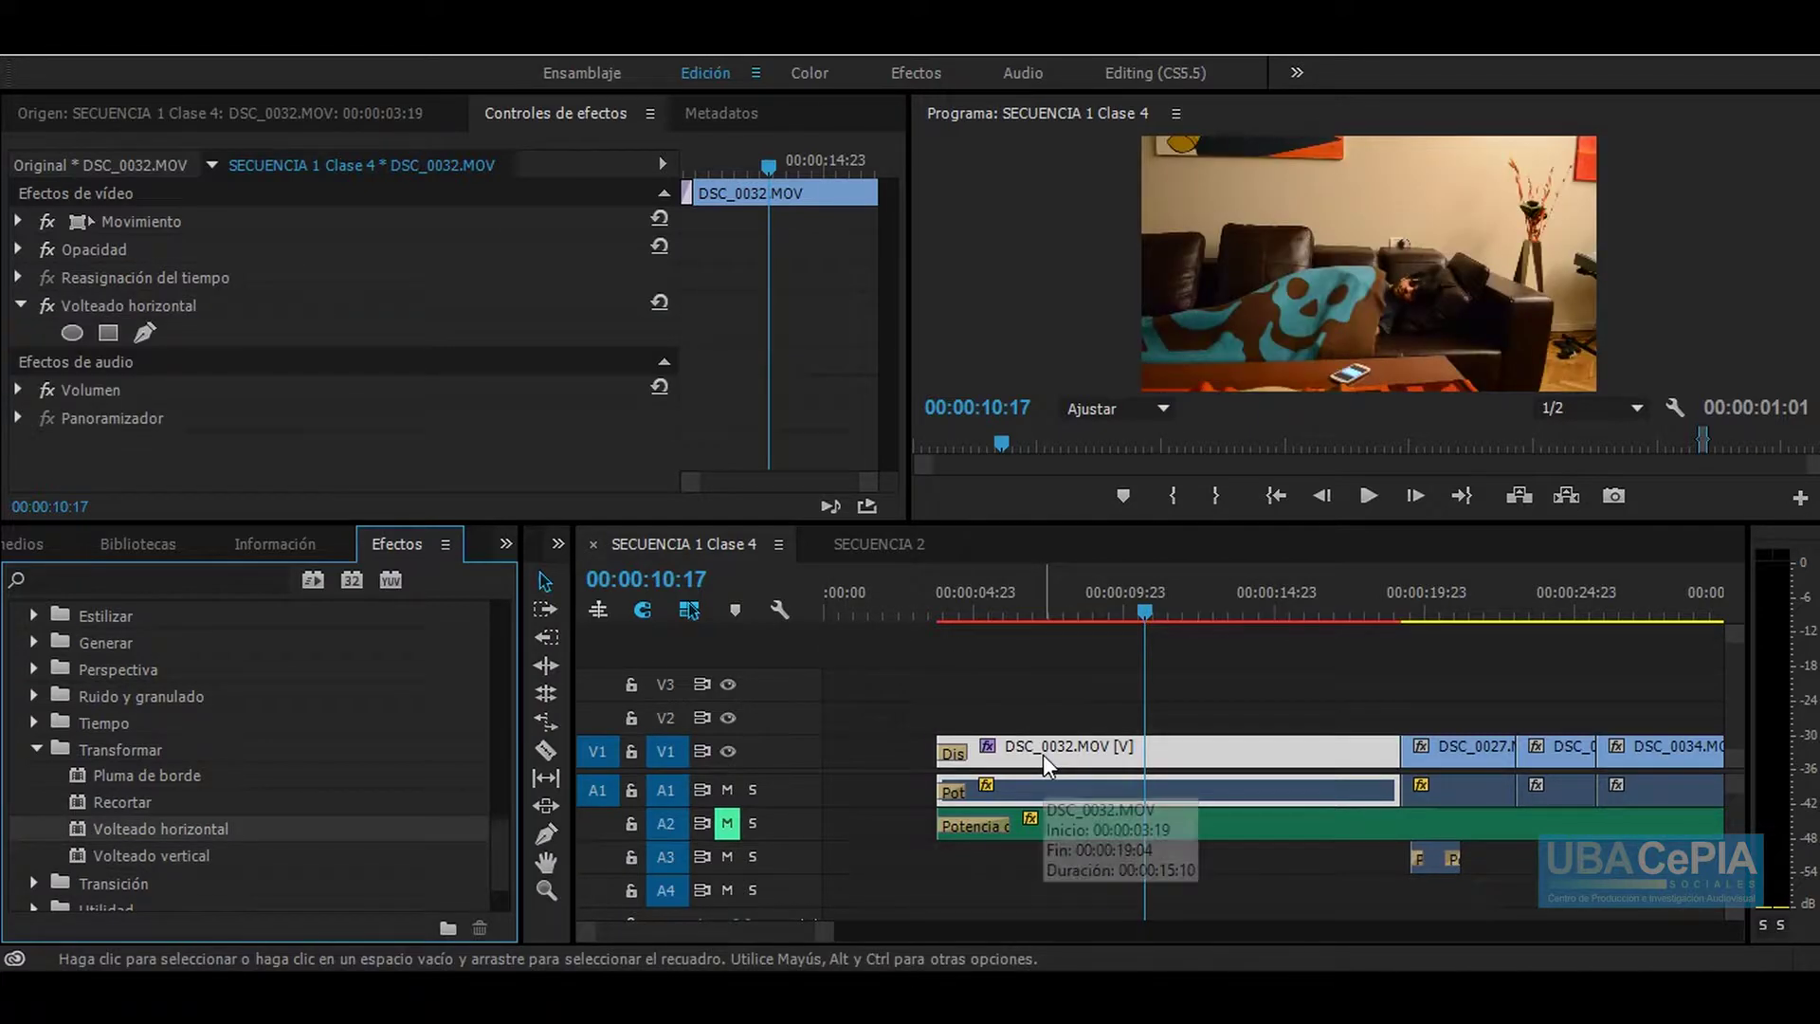
click(1079, 597)
drag(1080, 598, 1194, 603)
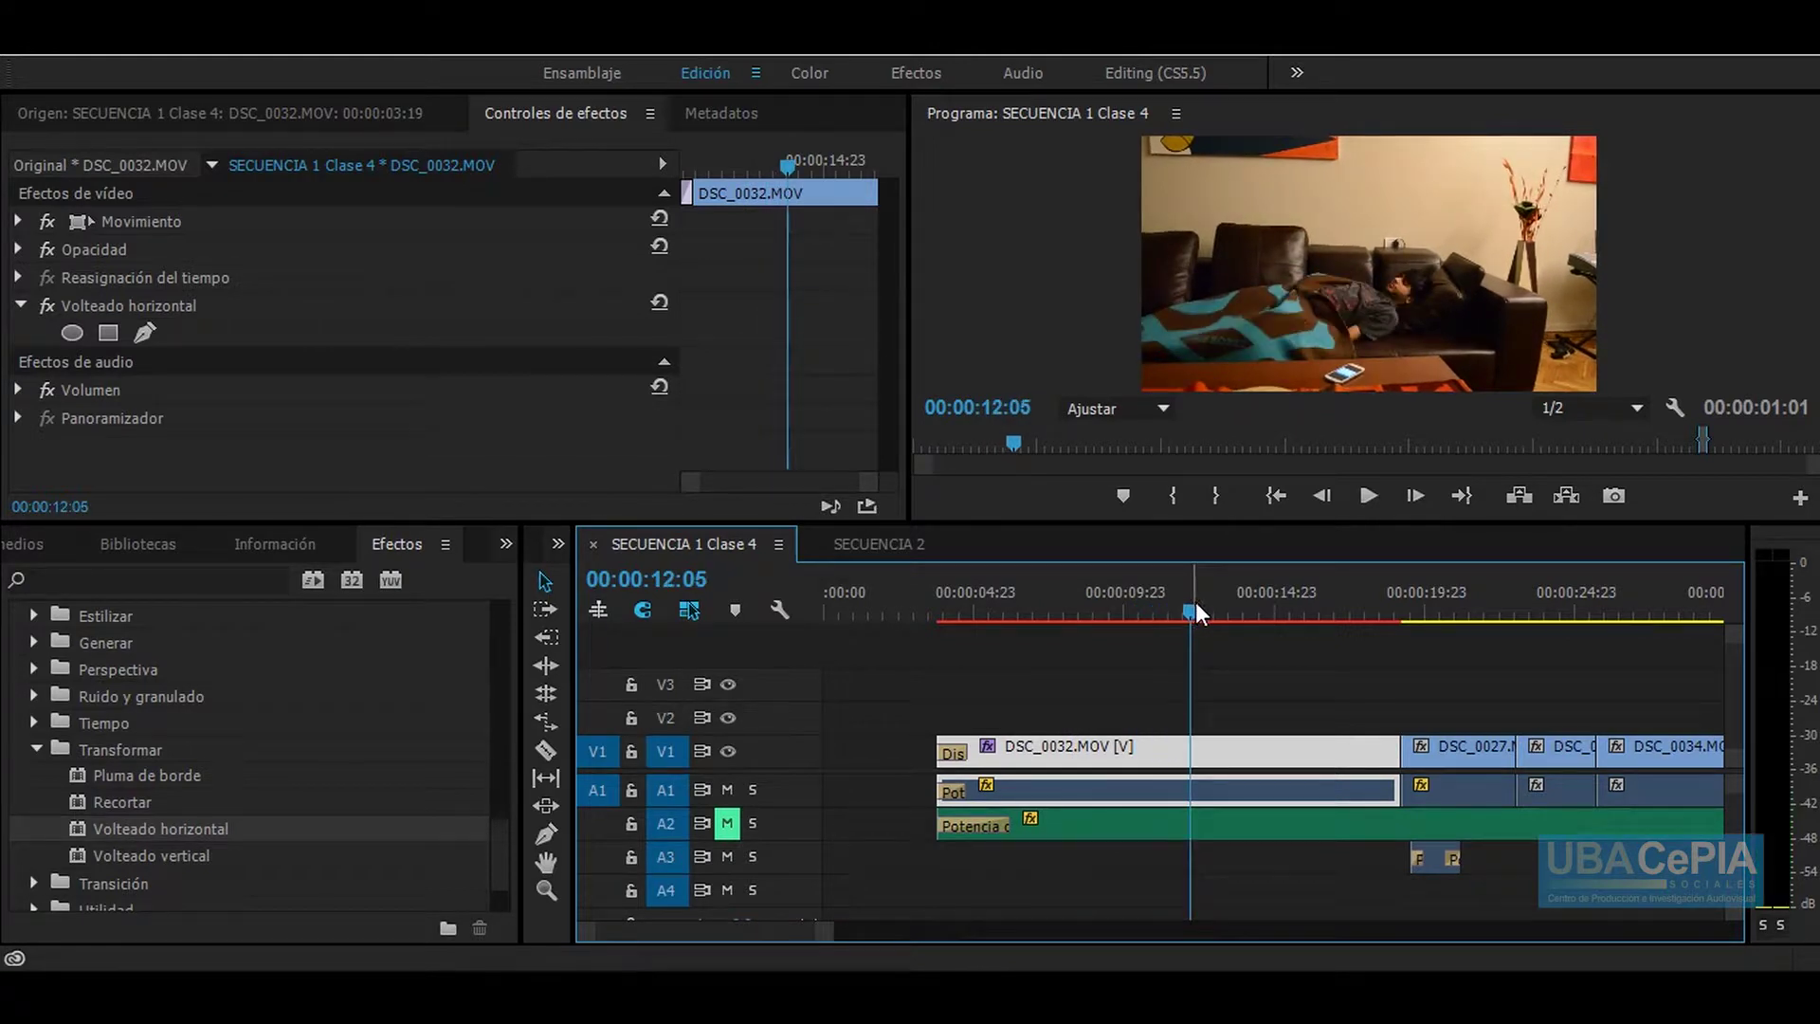
key(ctrl+z)
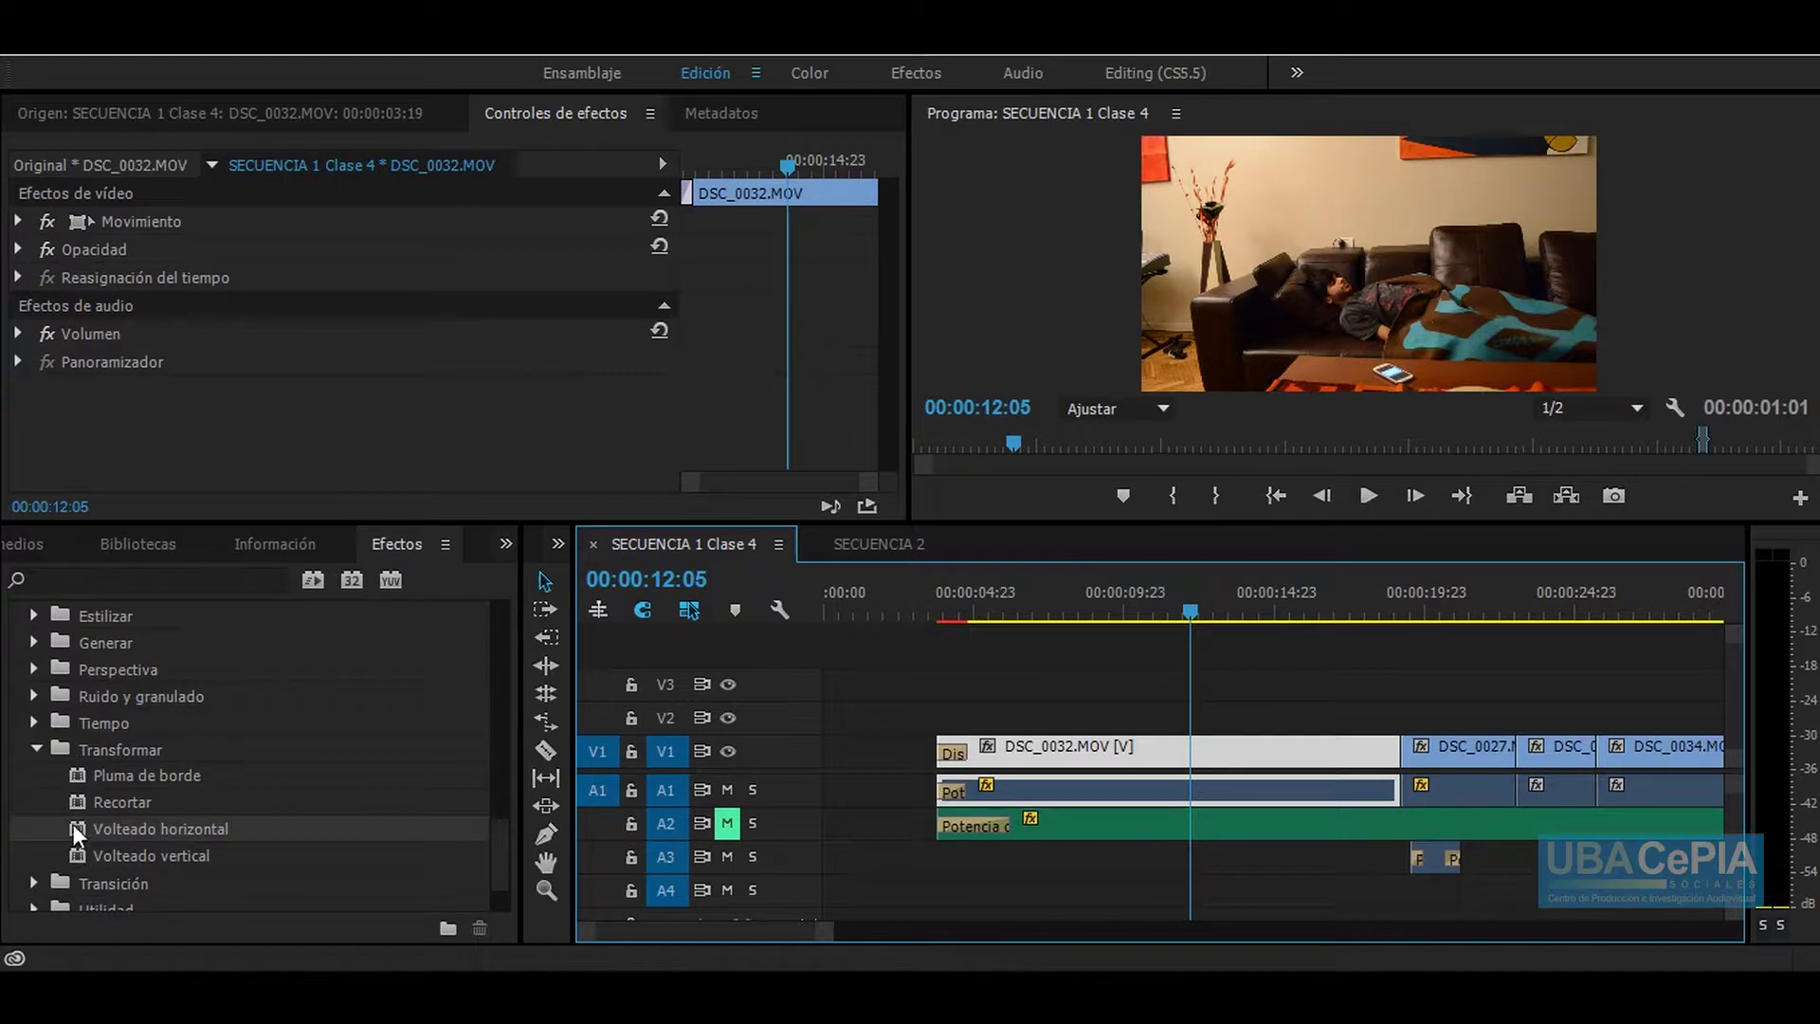
drag(74, 823, 25, 312)
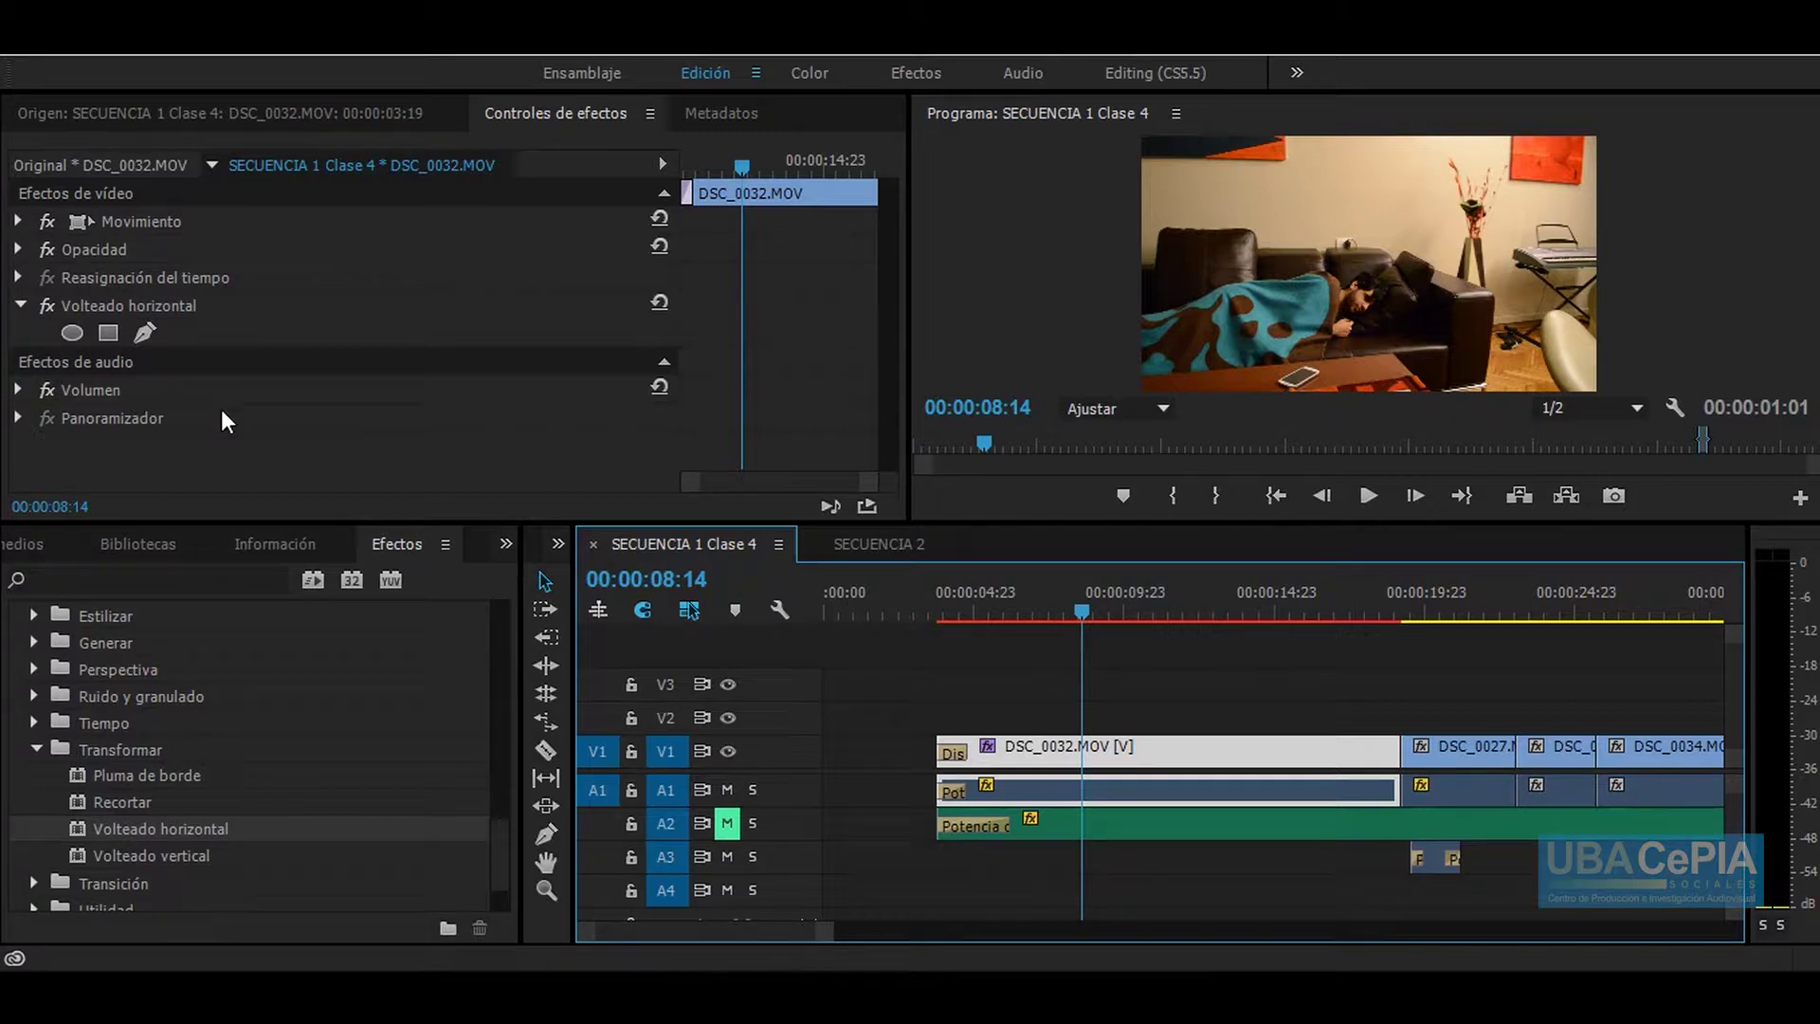
Step: Expand Distorsionar and apply Distorsión de lente to the V1 clip
scroll(127, 844, down, 1)
scroll(127, 844, down, 1)
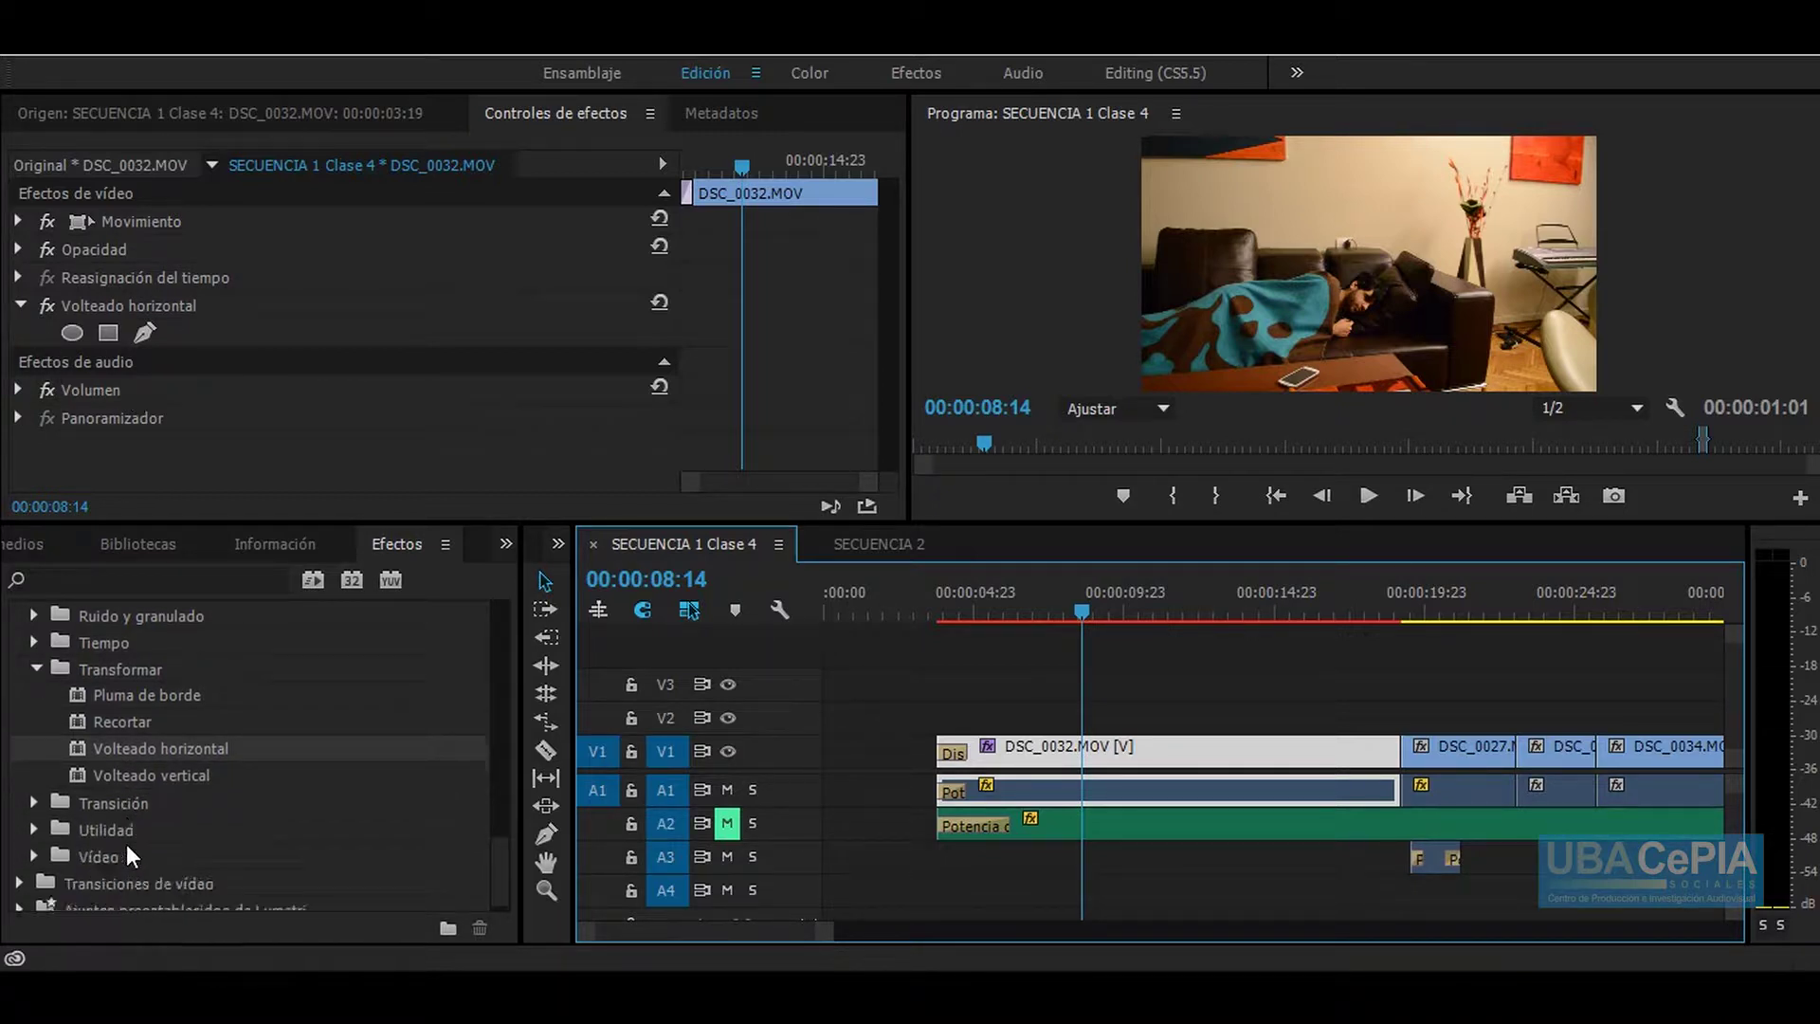
scroll(127, 844, down, 1)
scroll(127, 844, up, 2)
scroll(127, 843, up, 4)
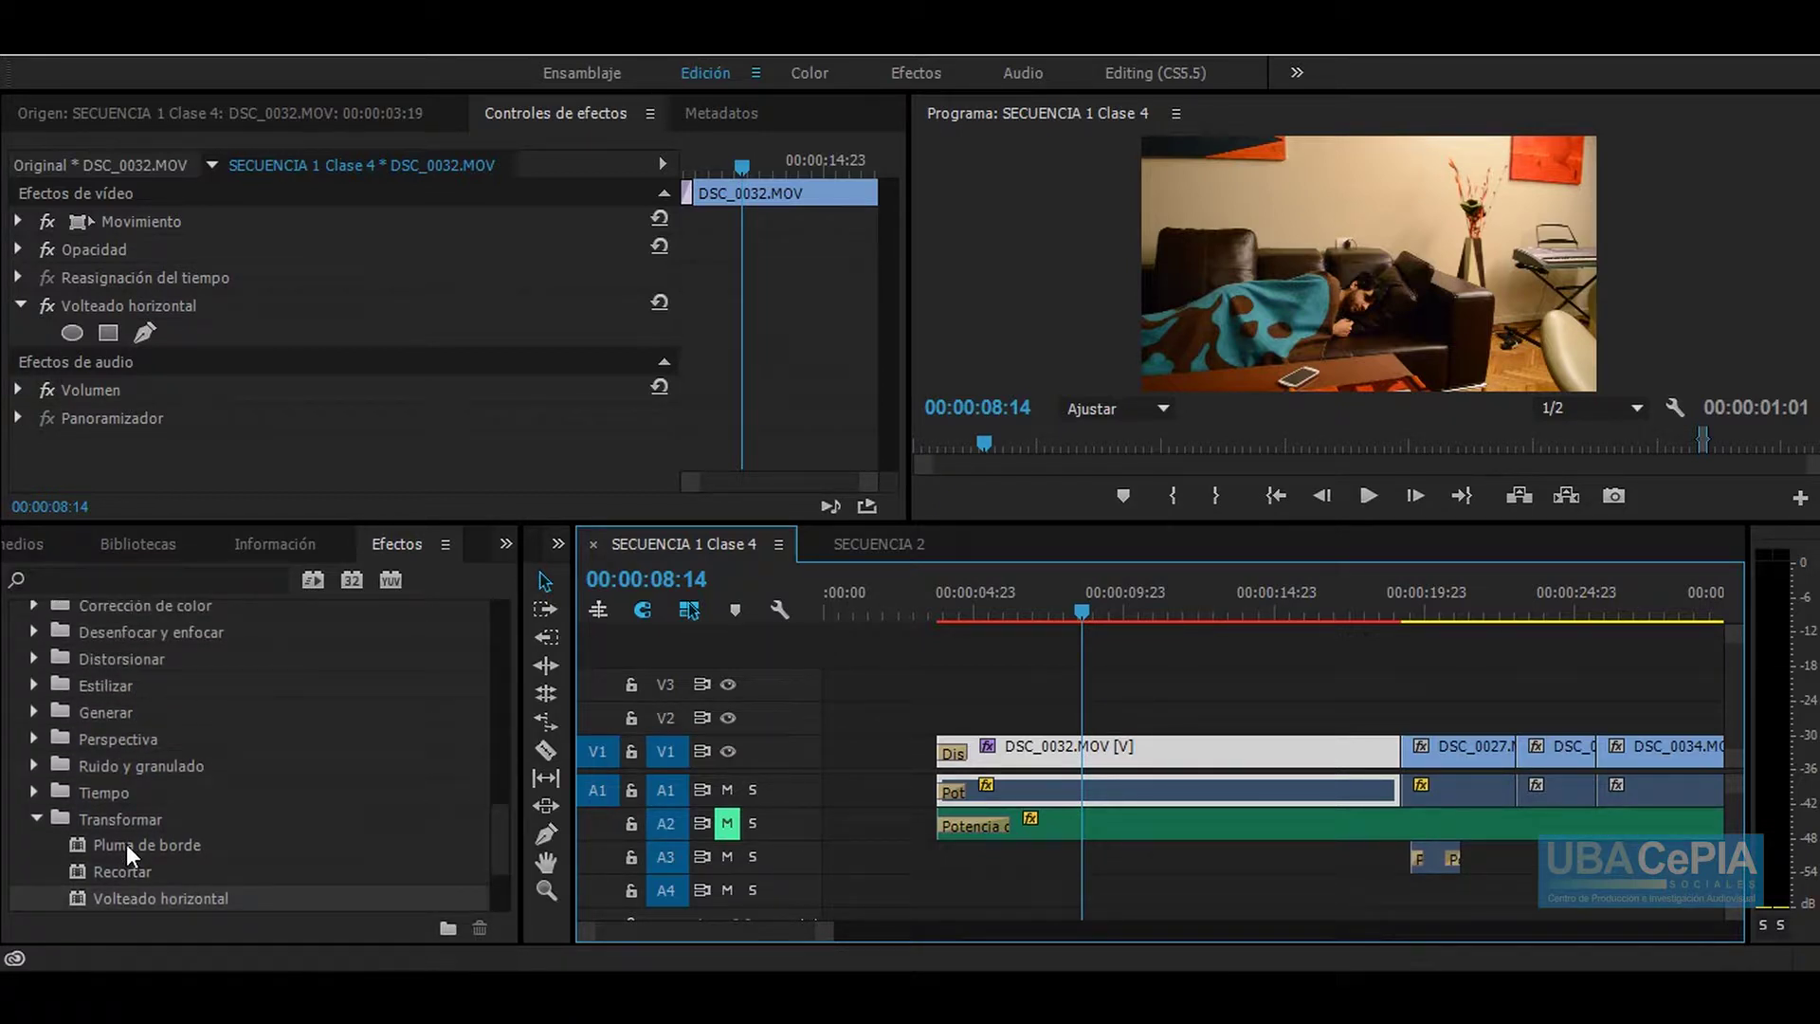
scroll(127, 843, up, 2)
click(32, 713)
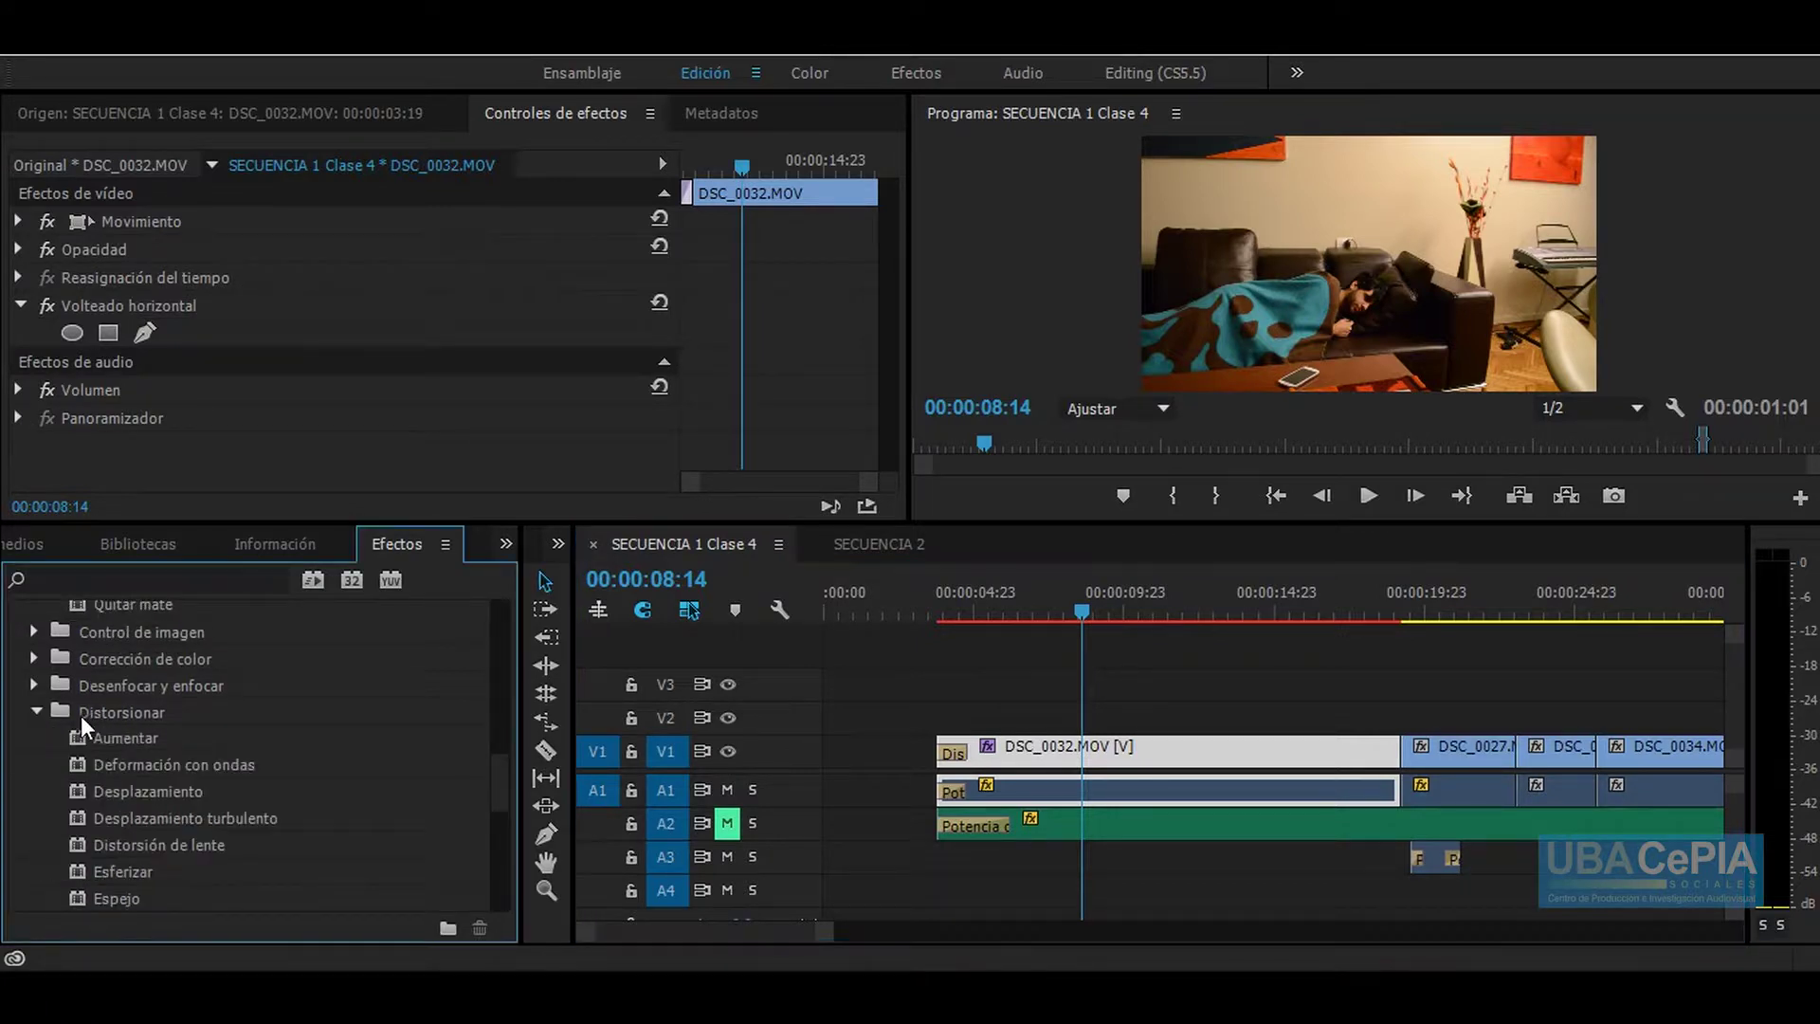
scroll(366, 746, down, 1)
scroll(366, 746, down, 1)
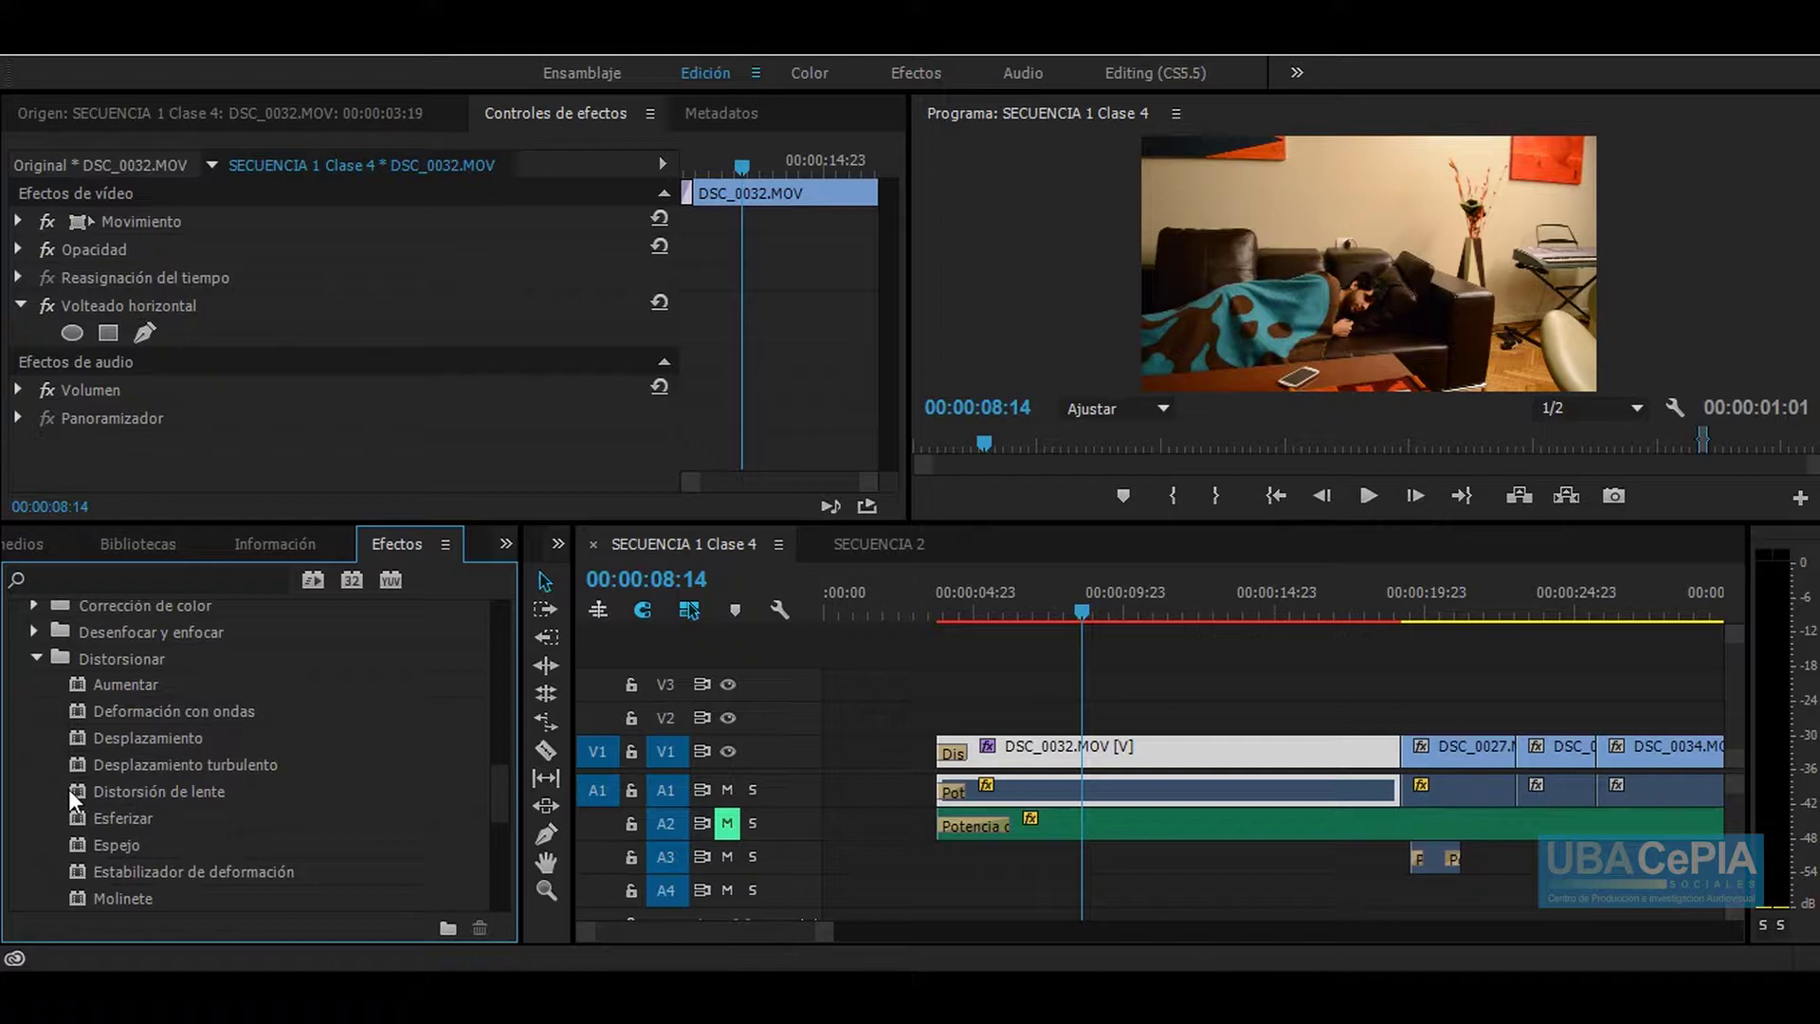
drag(72, 790, 1157, 753)
Step: Raise the lens Curvatura to 13 and set a red fill colour
scroll(216, 442, down, 1)
scroll(220, 438, down, 1)
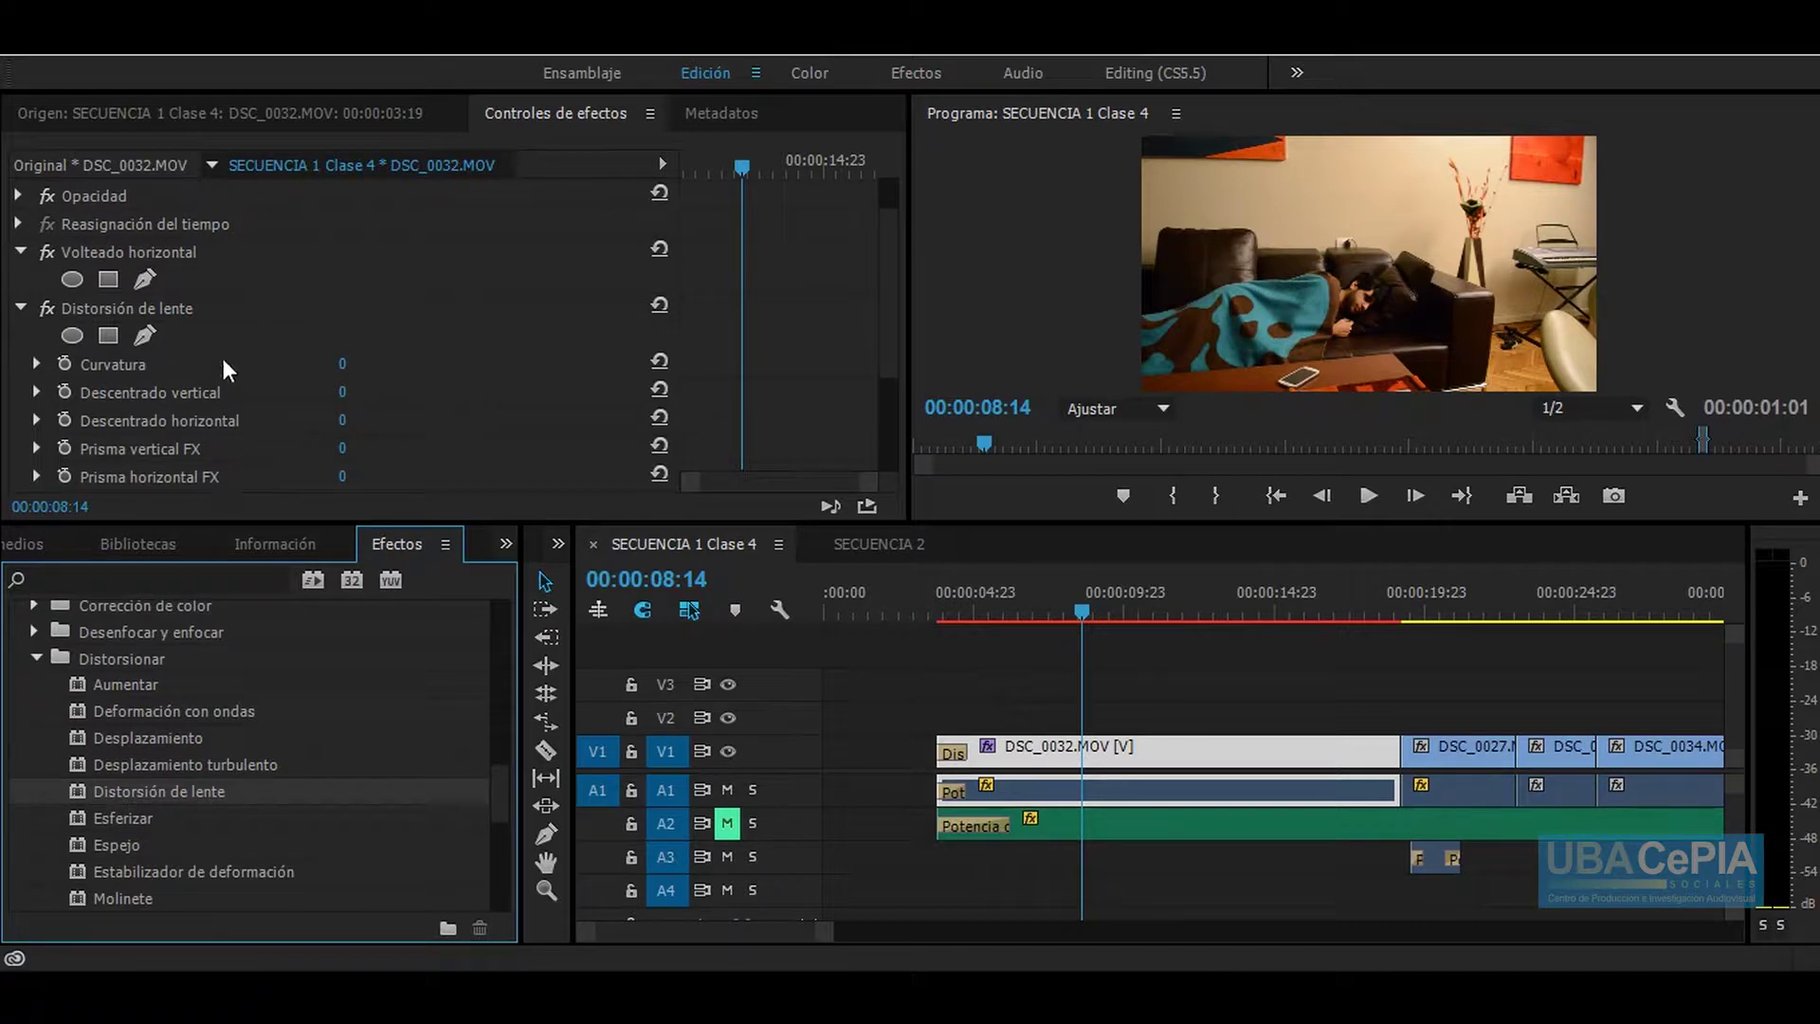
click(342, 364)
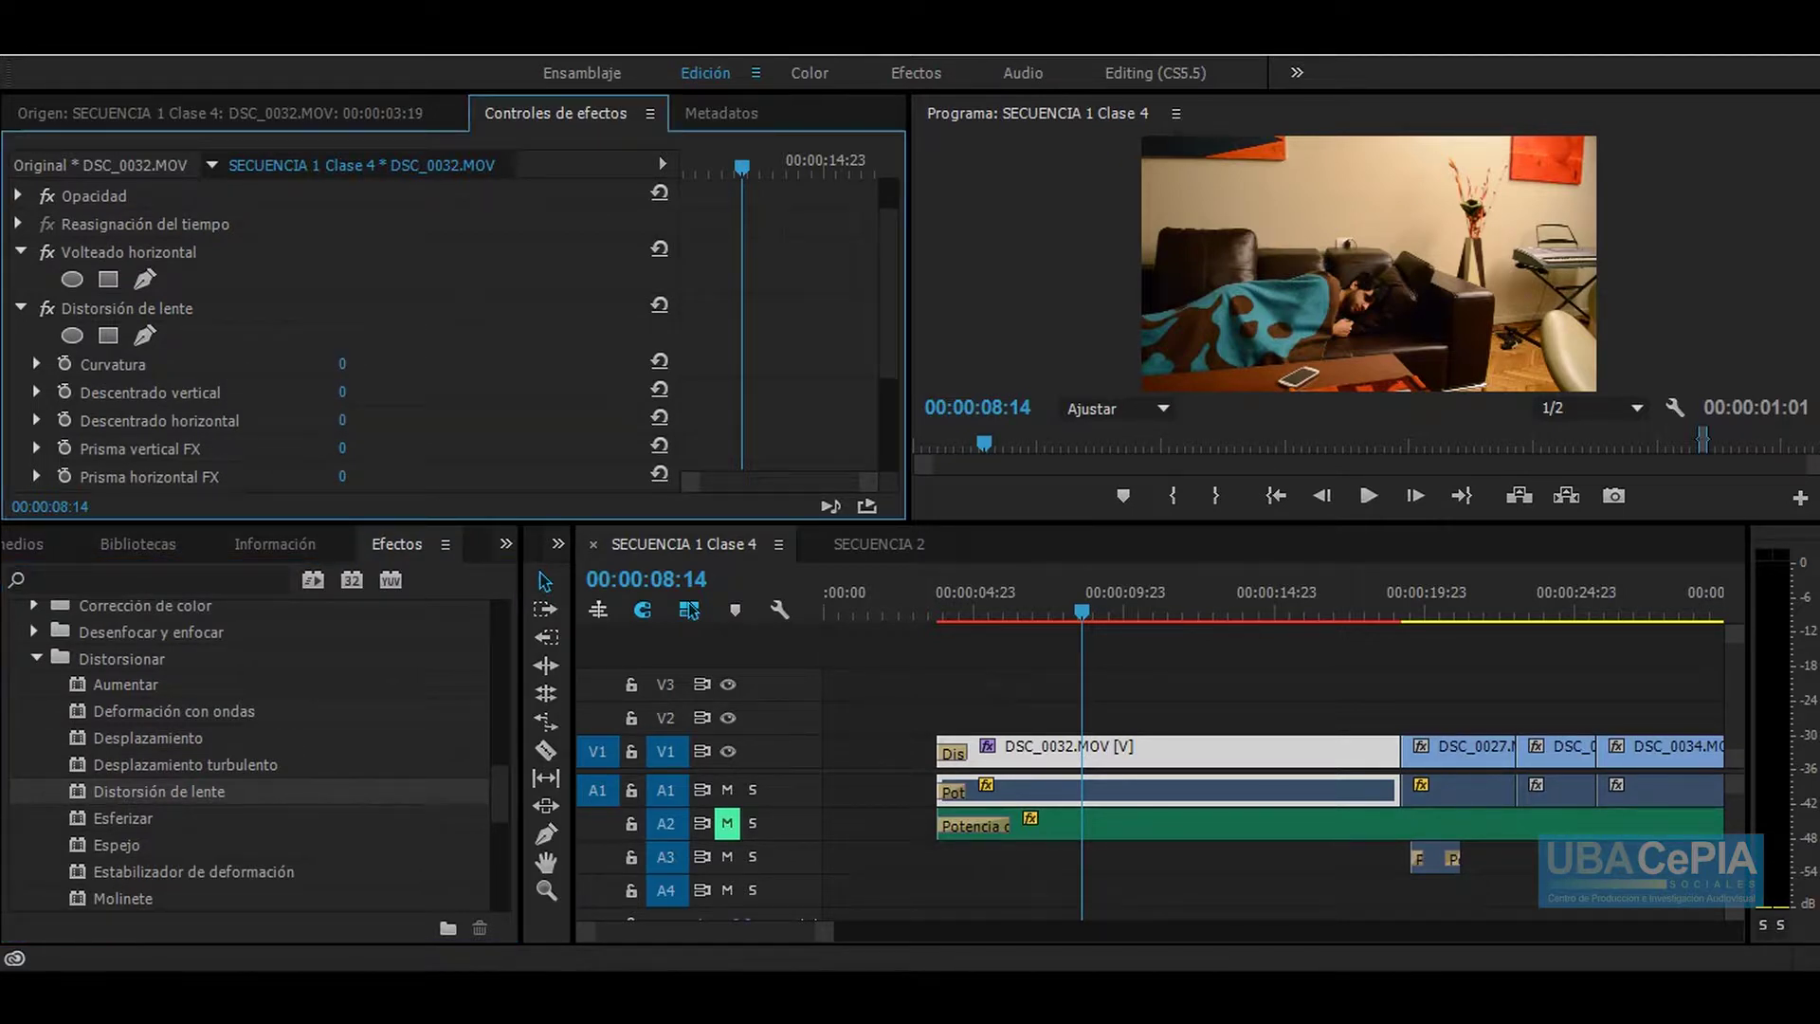
mouse_move(342, 364)
mouse_down()
mouse_move(427, 393)
mouse_move(327, 393)
mouse_move(432, 419)
mouse_move(374, 450)
mouse_move(371, 481)
mouse_up()
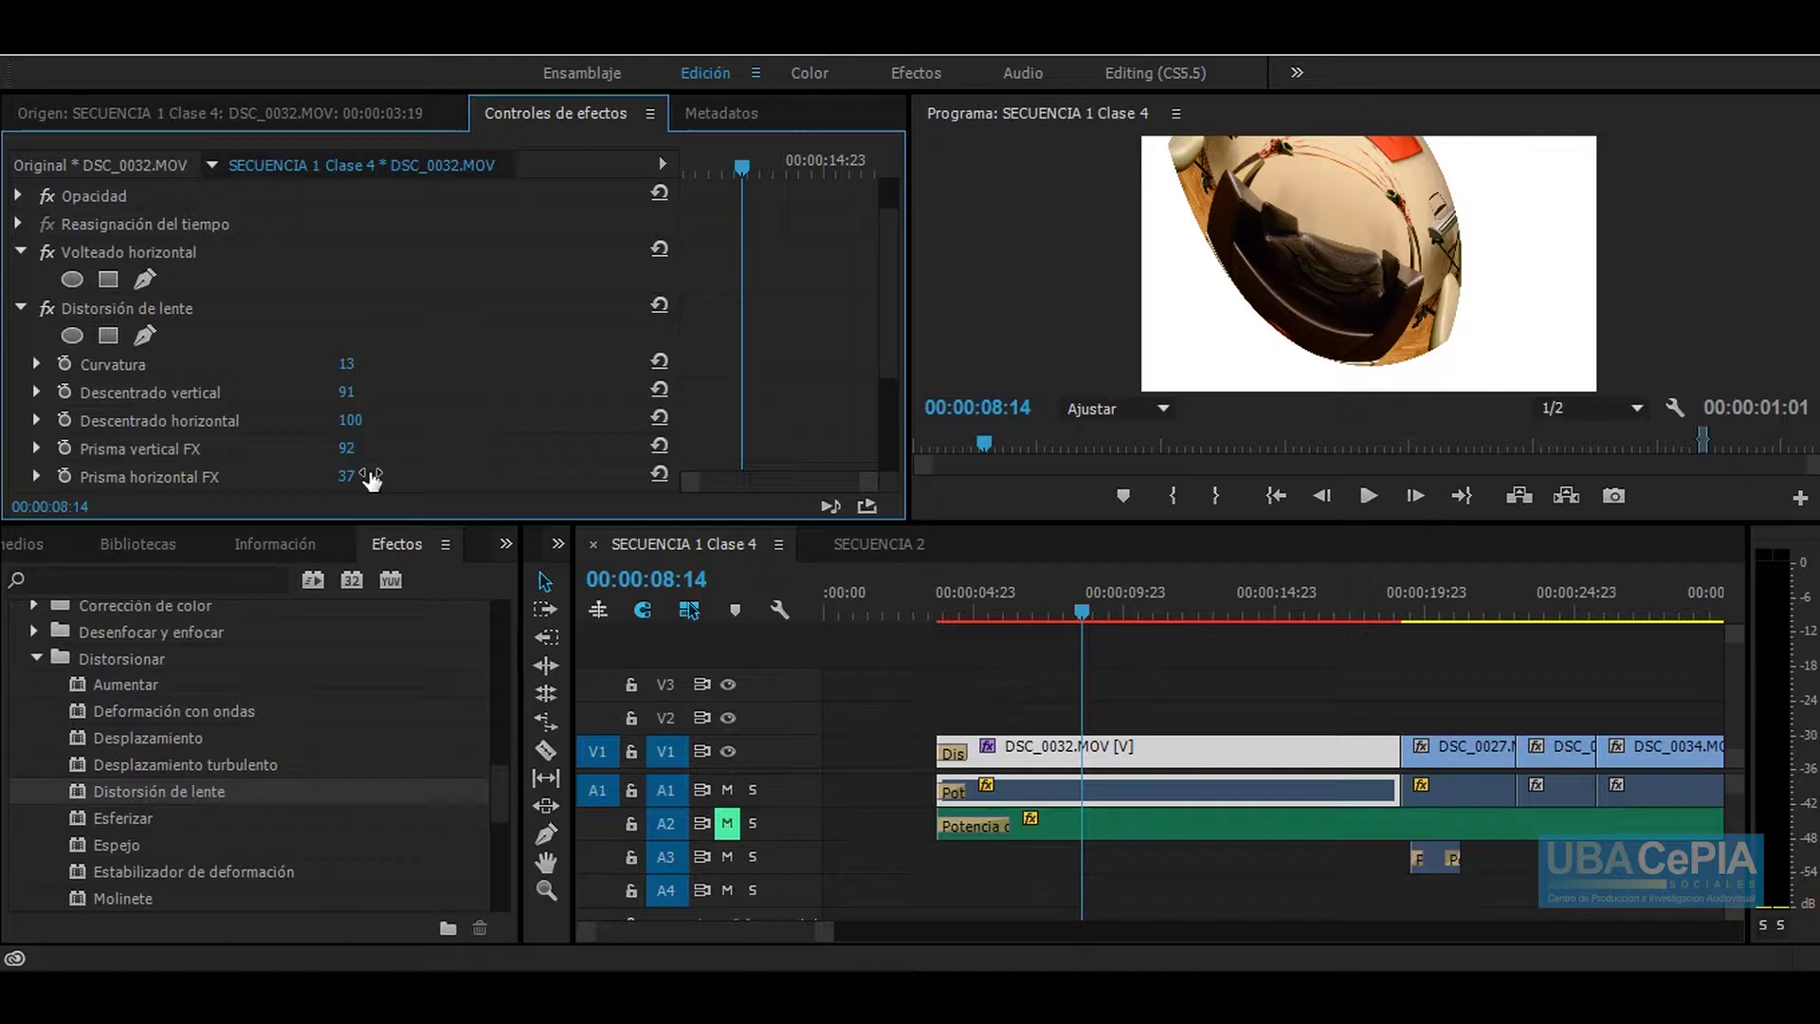
scroll(220, 358, down, 3)
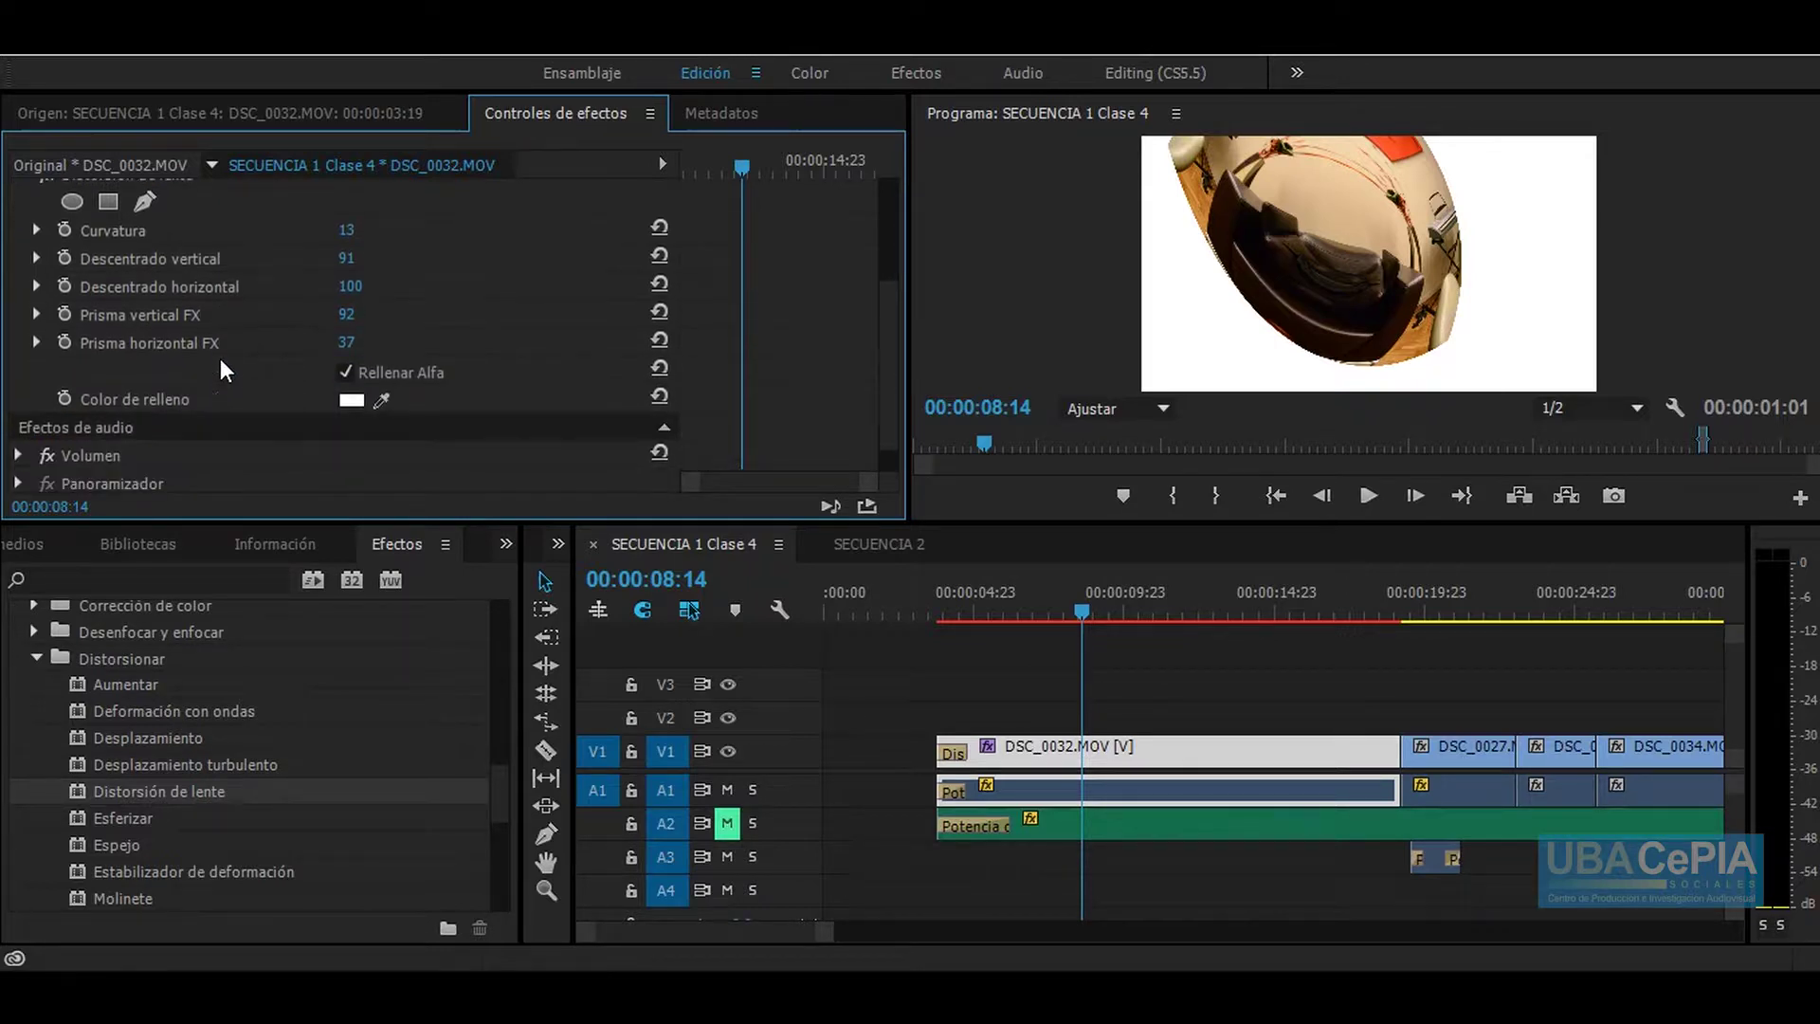
click(361, 400)
click(852, 622)
click(1202, 357)
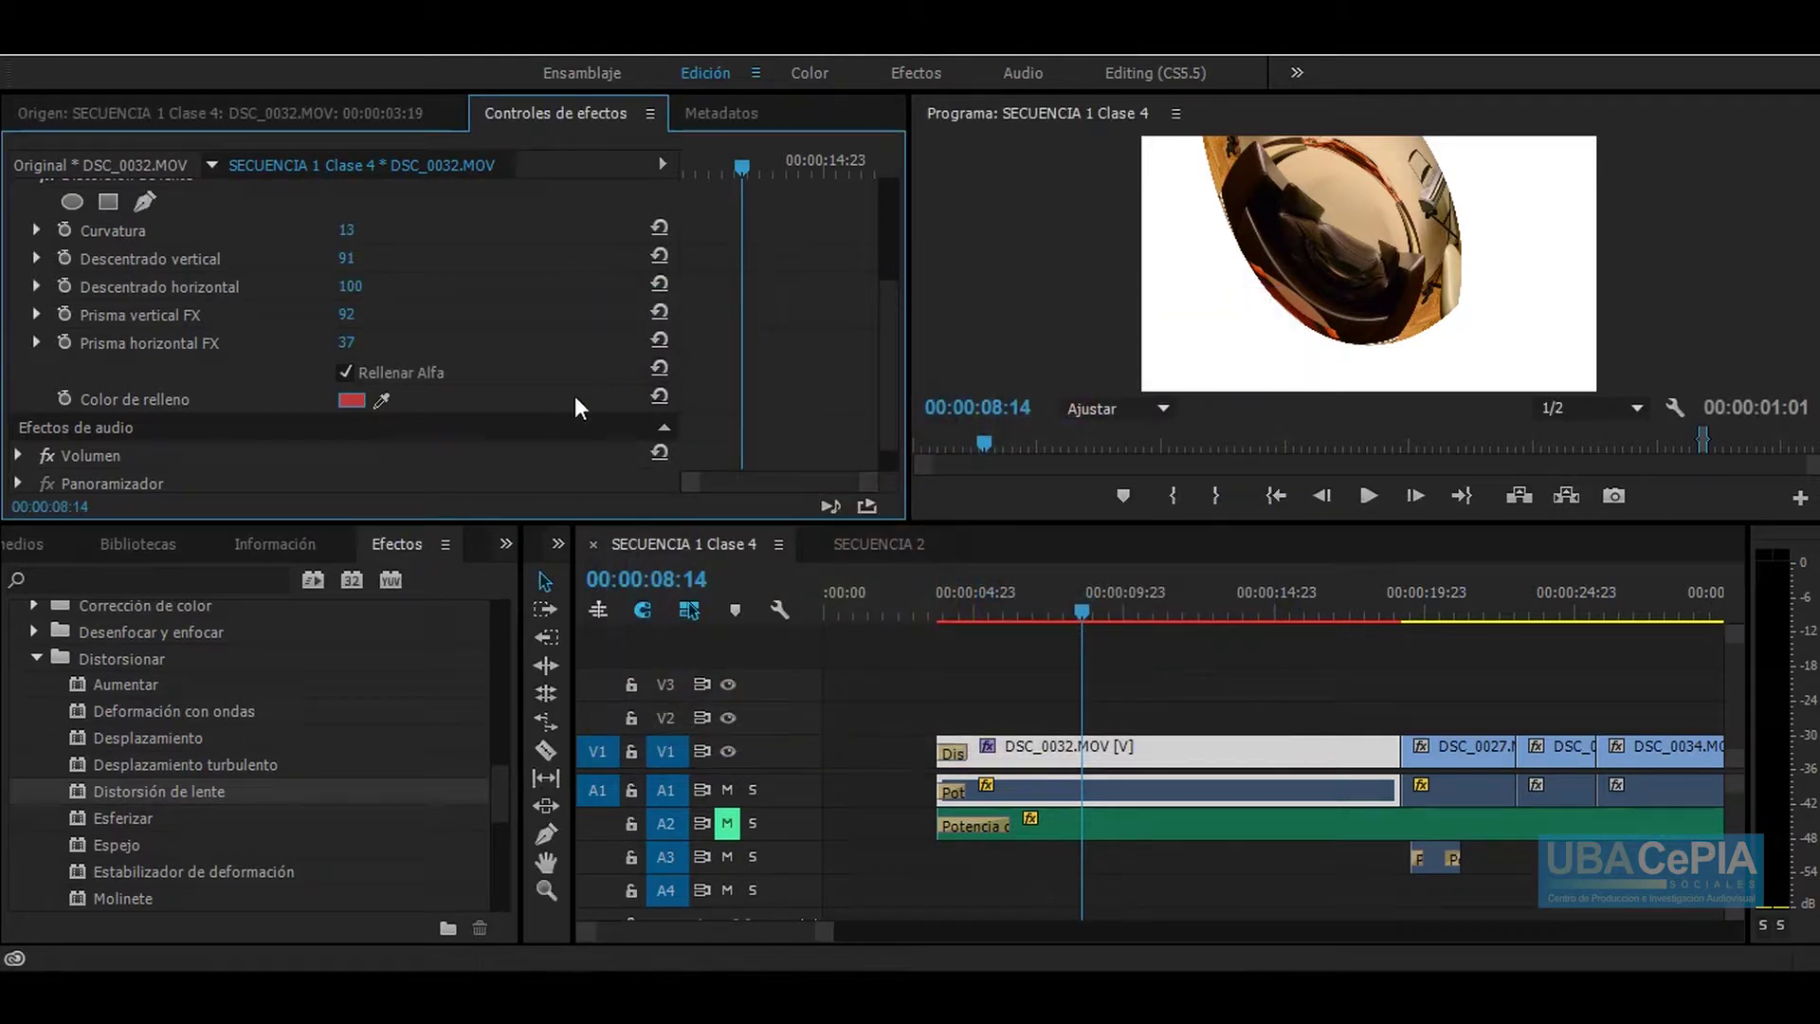
Step: Reset the Distorsión de lente settings back to zero
click(1166, 618)
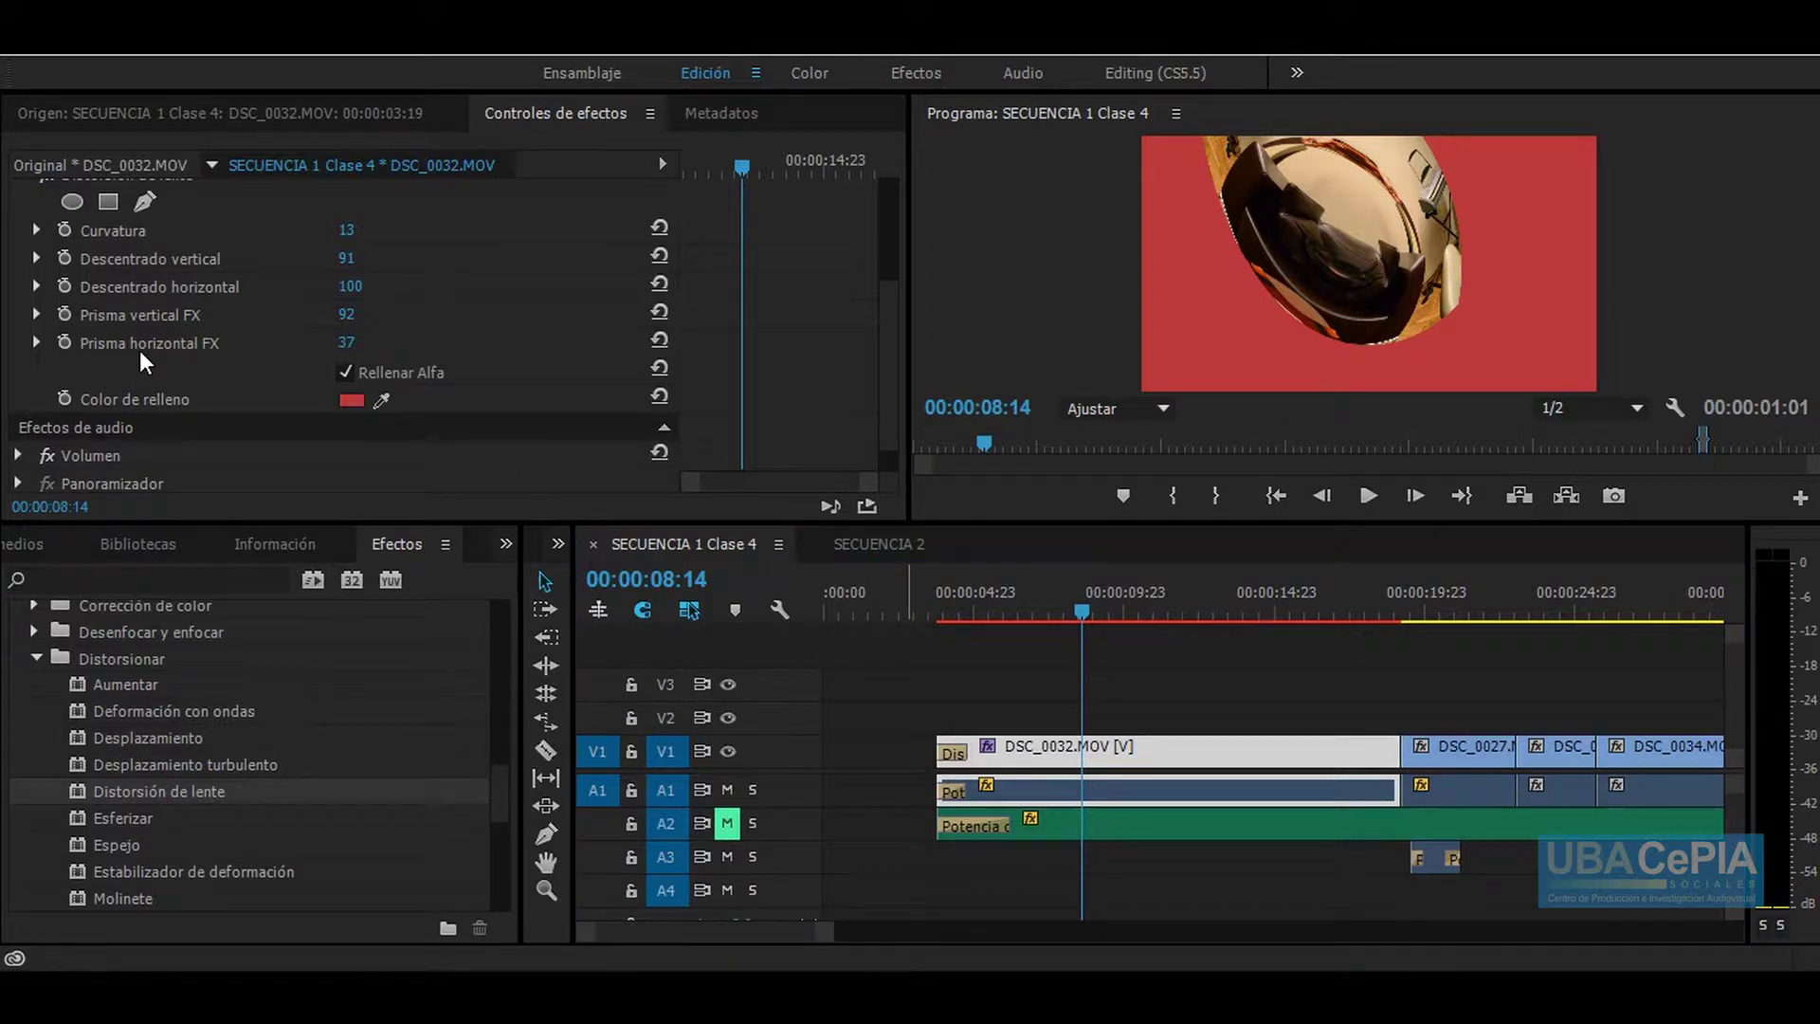
scroll(140, 349, up, 3)
scroll(142, 352, up, 1)
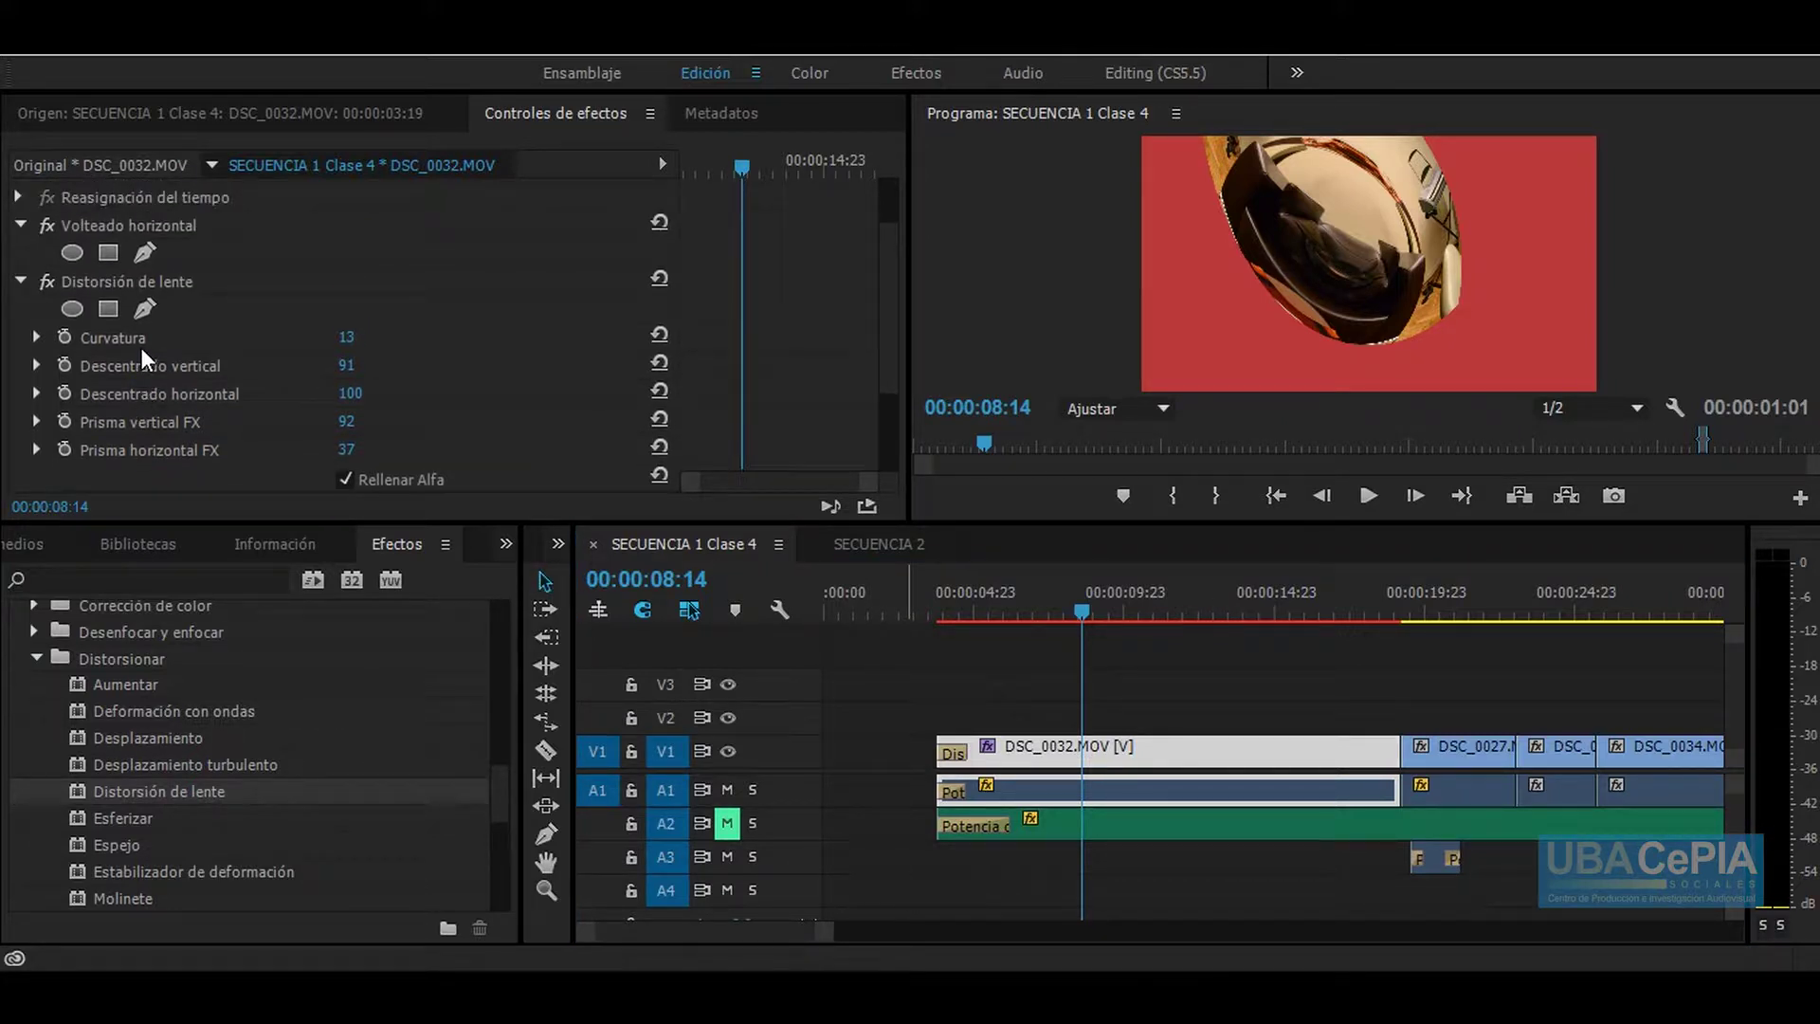
click(655, 281)
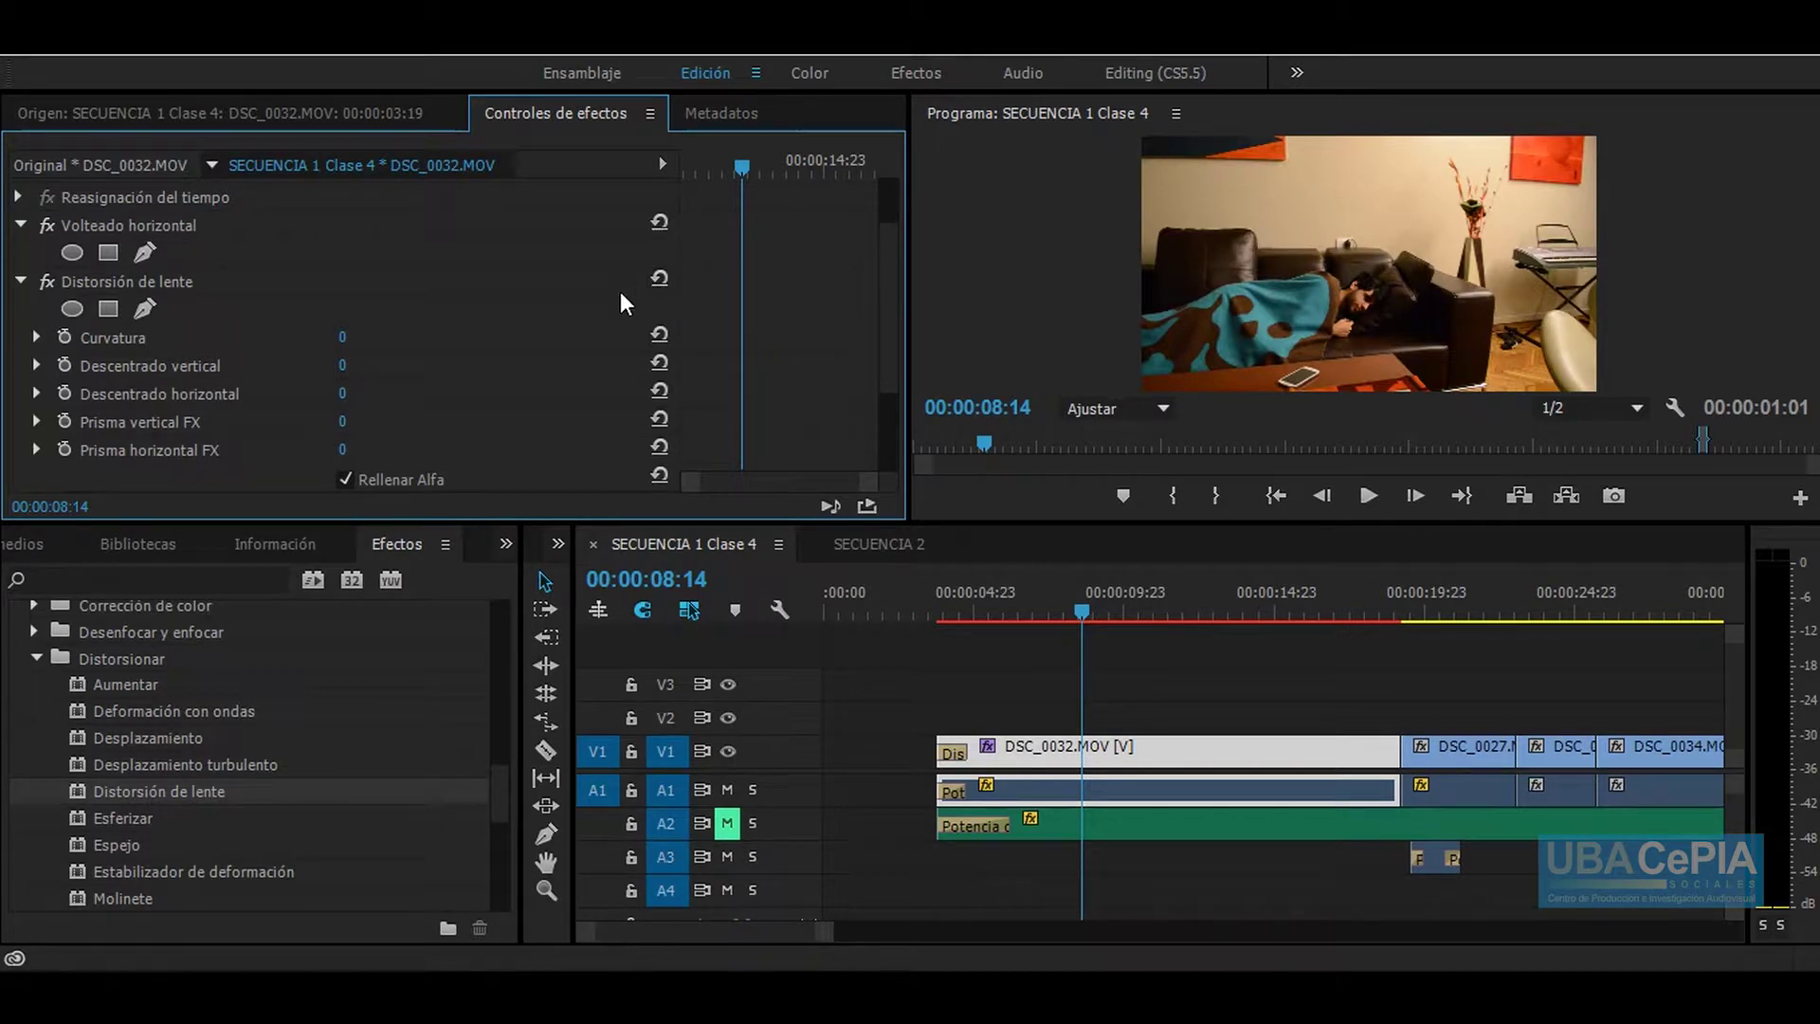
Step: Toggle the flip and lens distortion fx switches, then delete Volteado horizontal from the clip
scroll(623, 292, up, 1)
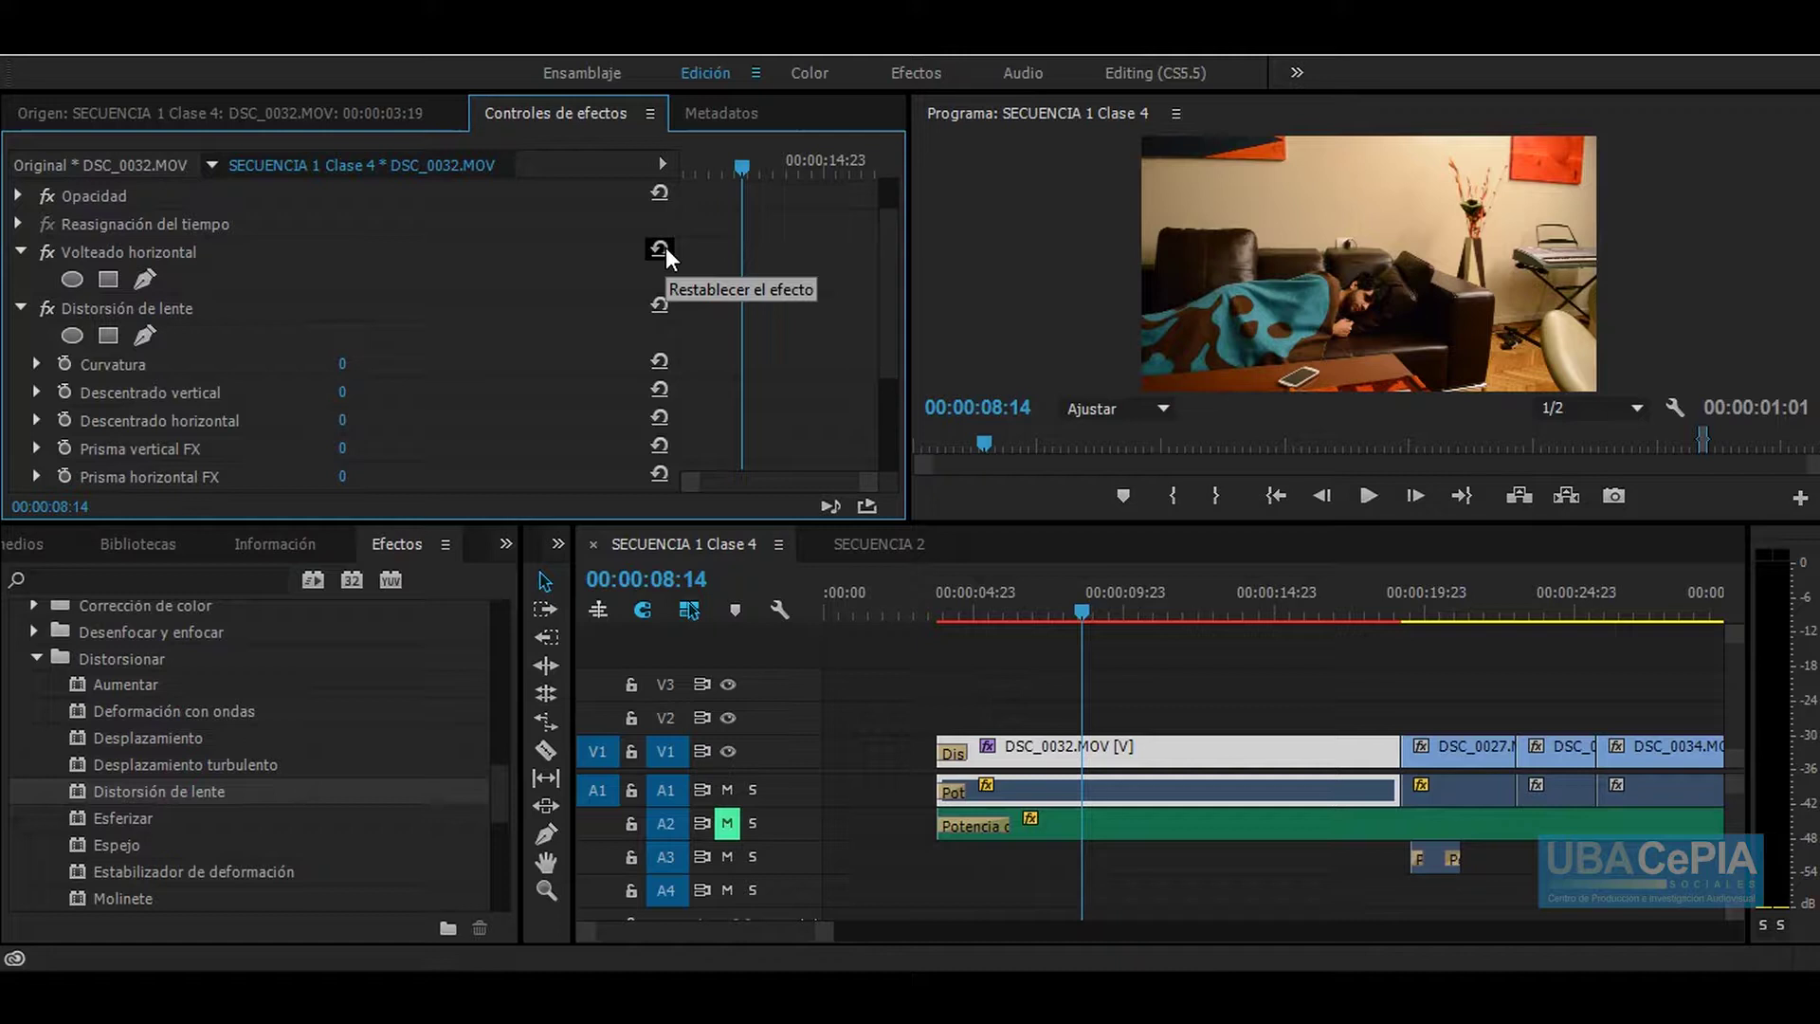
click(145, 260)
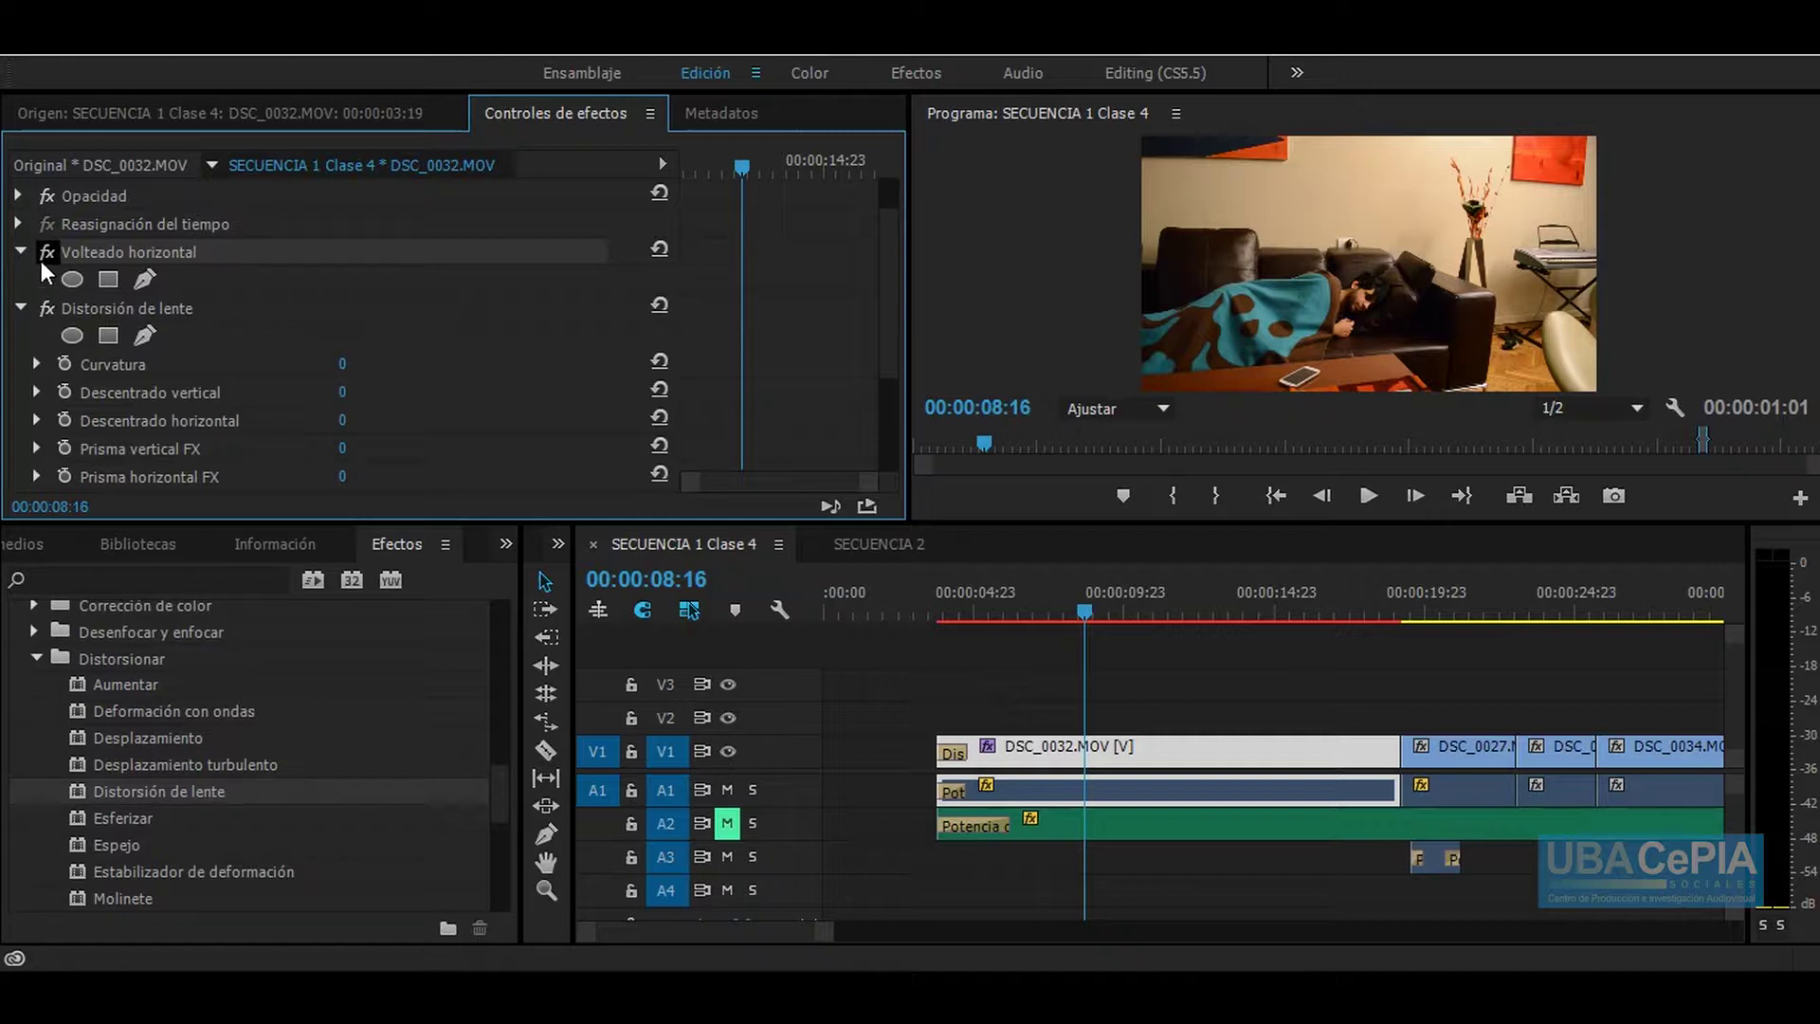
click(42, 264)
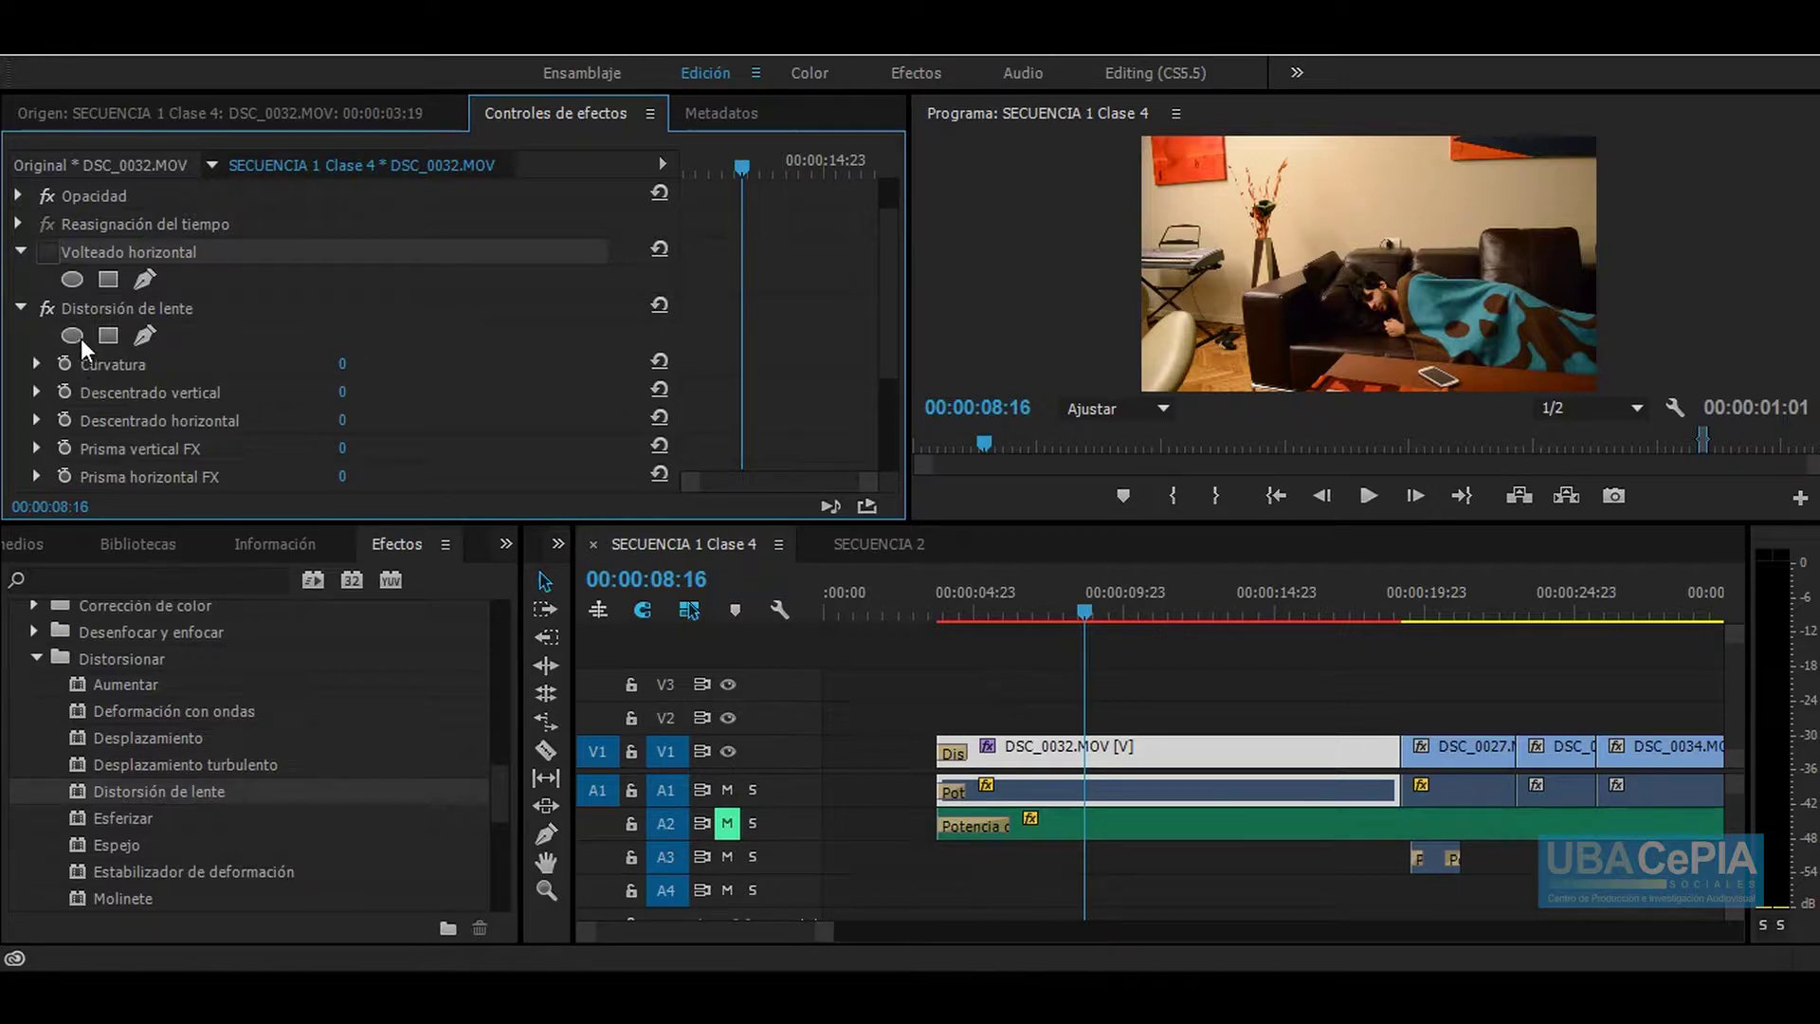
click(45, 307)
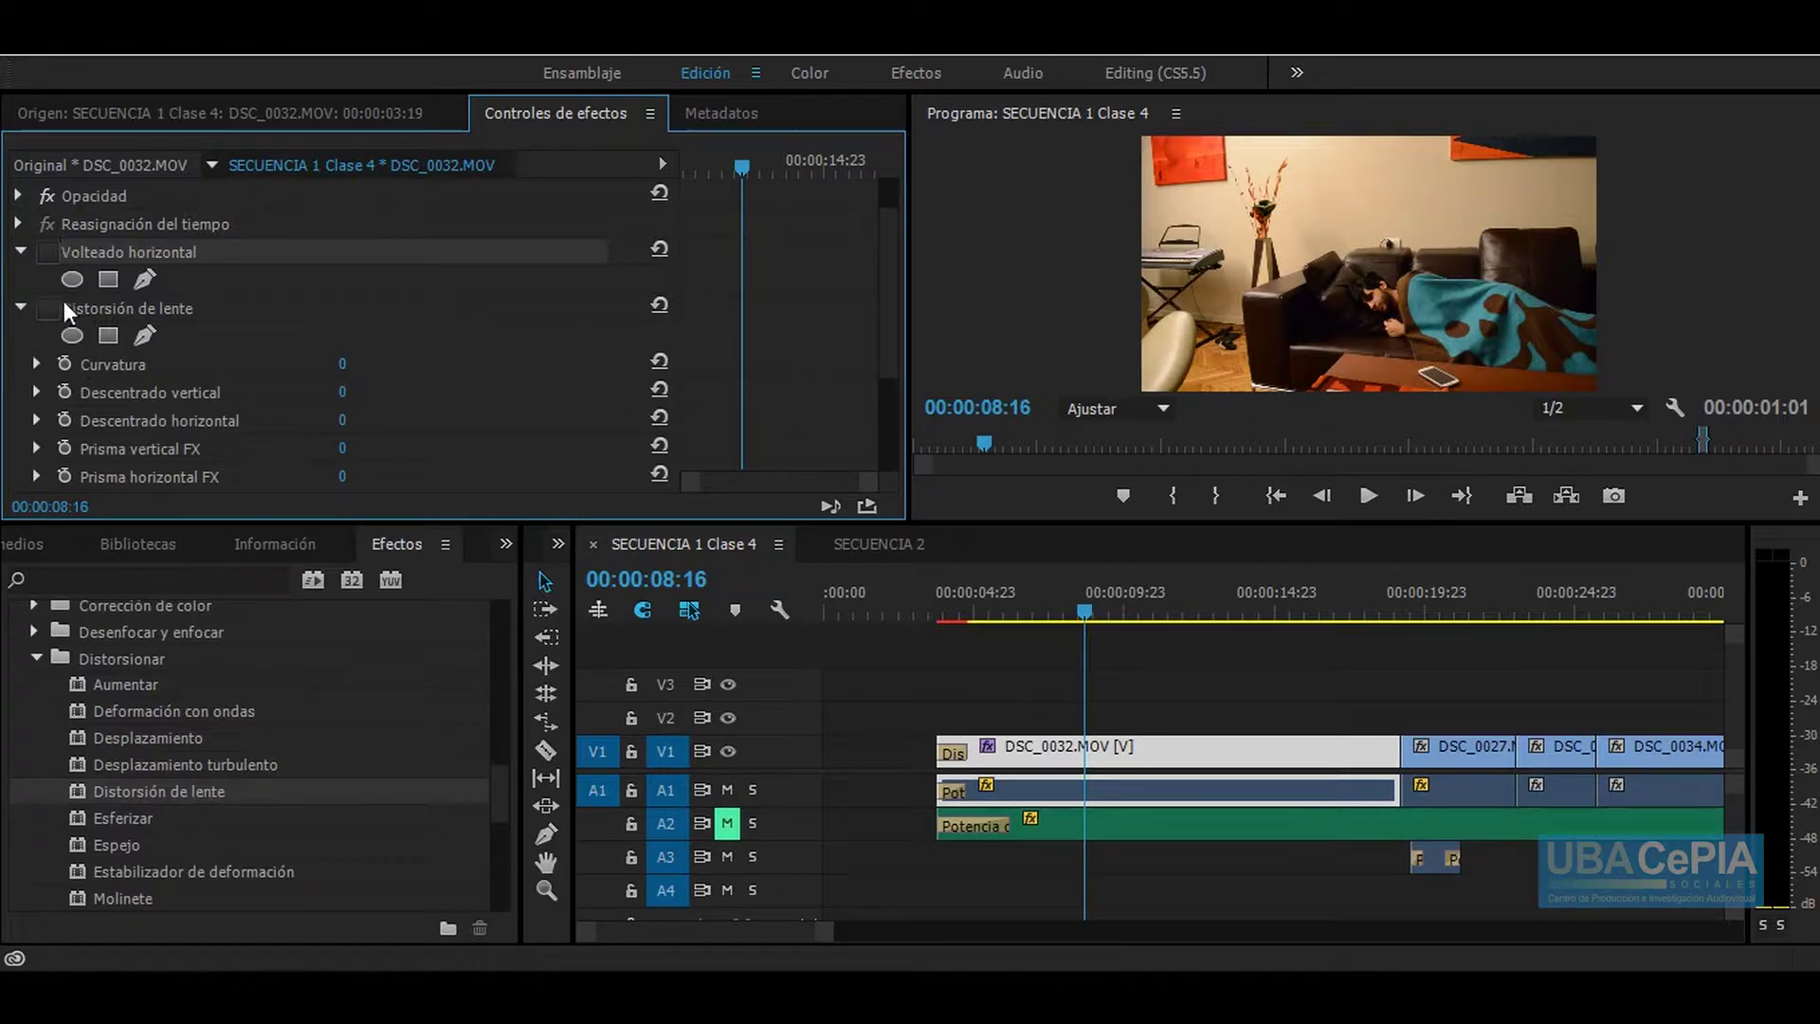
click(44, 252)
key(Delete)
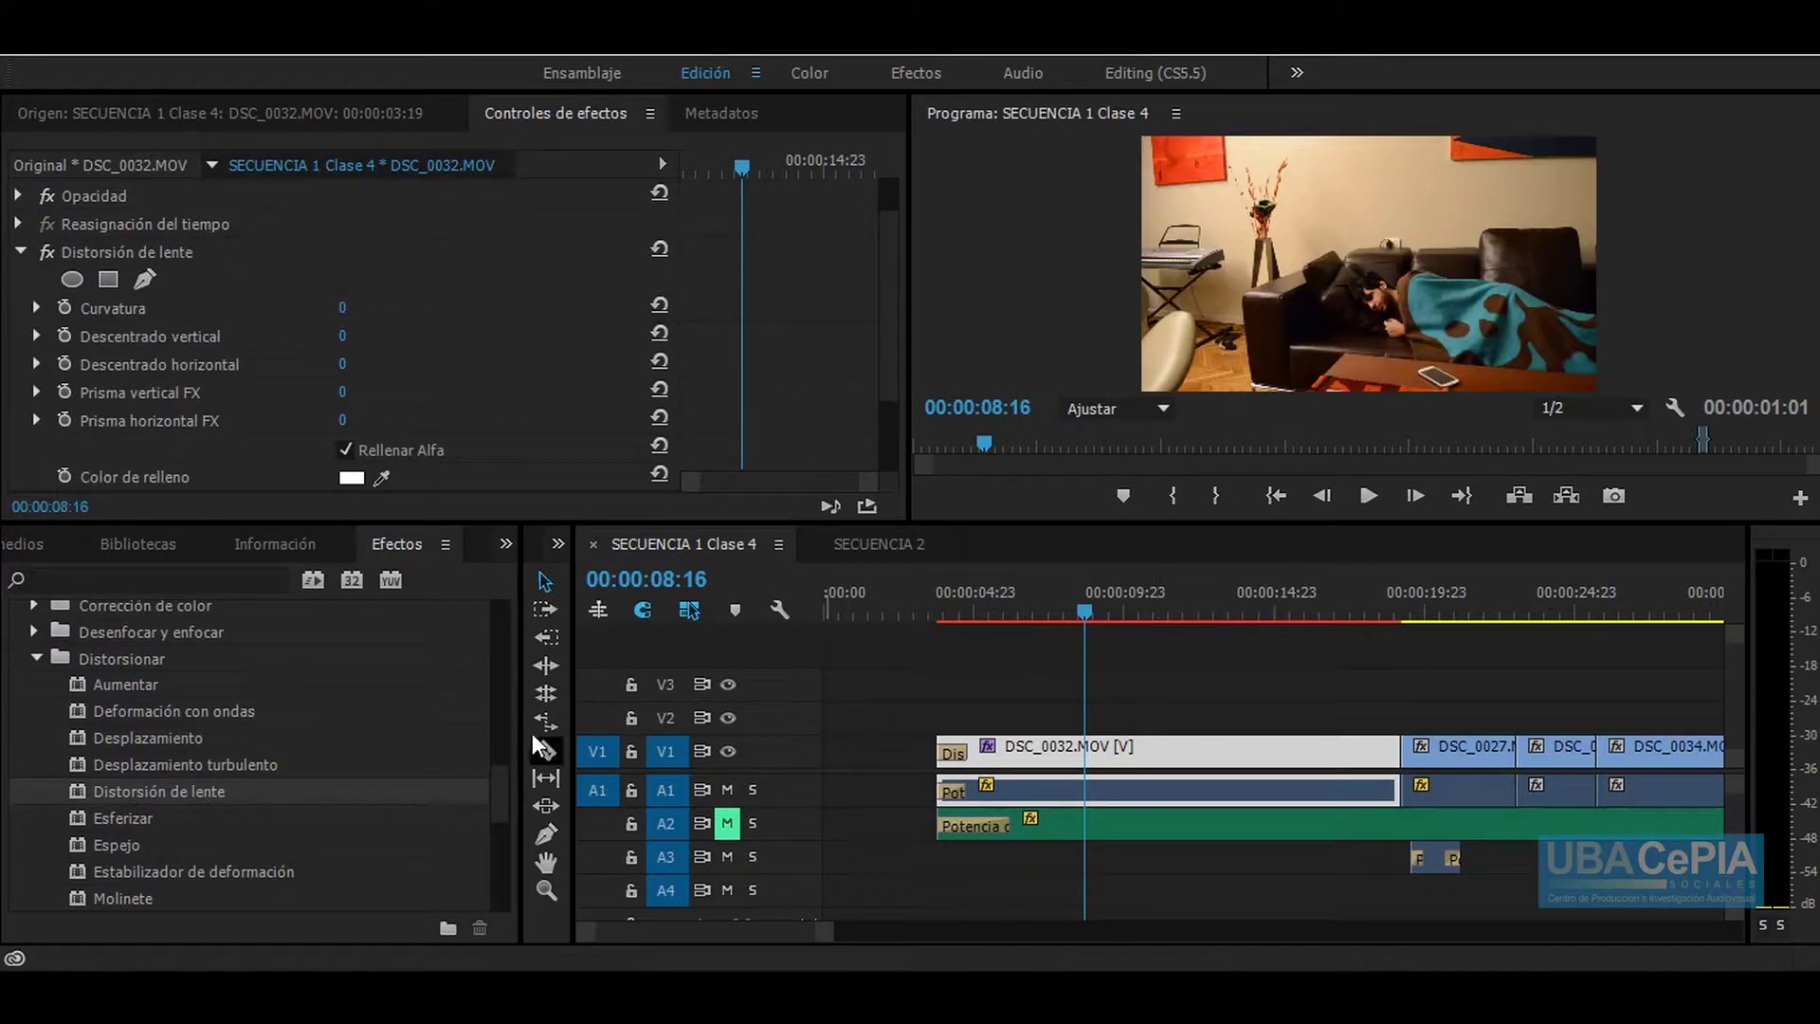
Step: Expand the Corrección de color effects and start dragging Brillo y contraste
scroll(344, 746, up, 1)
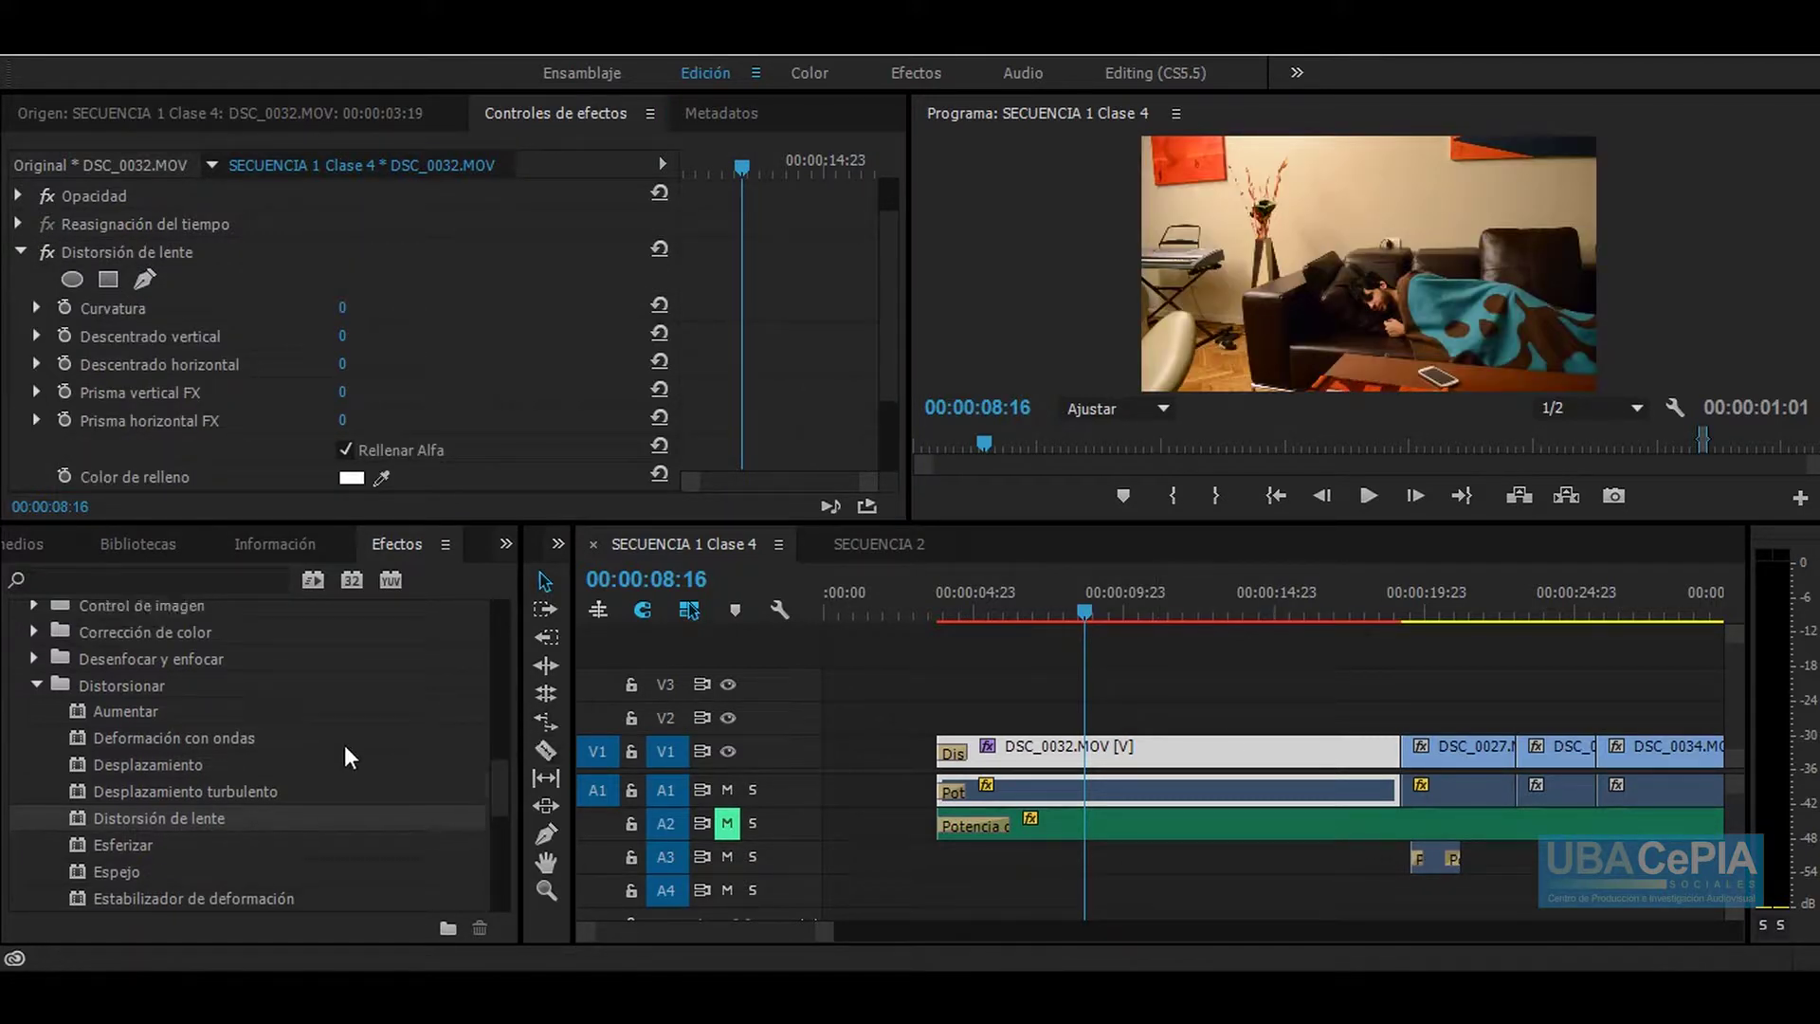
click(33, 631)
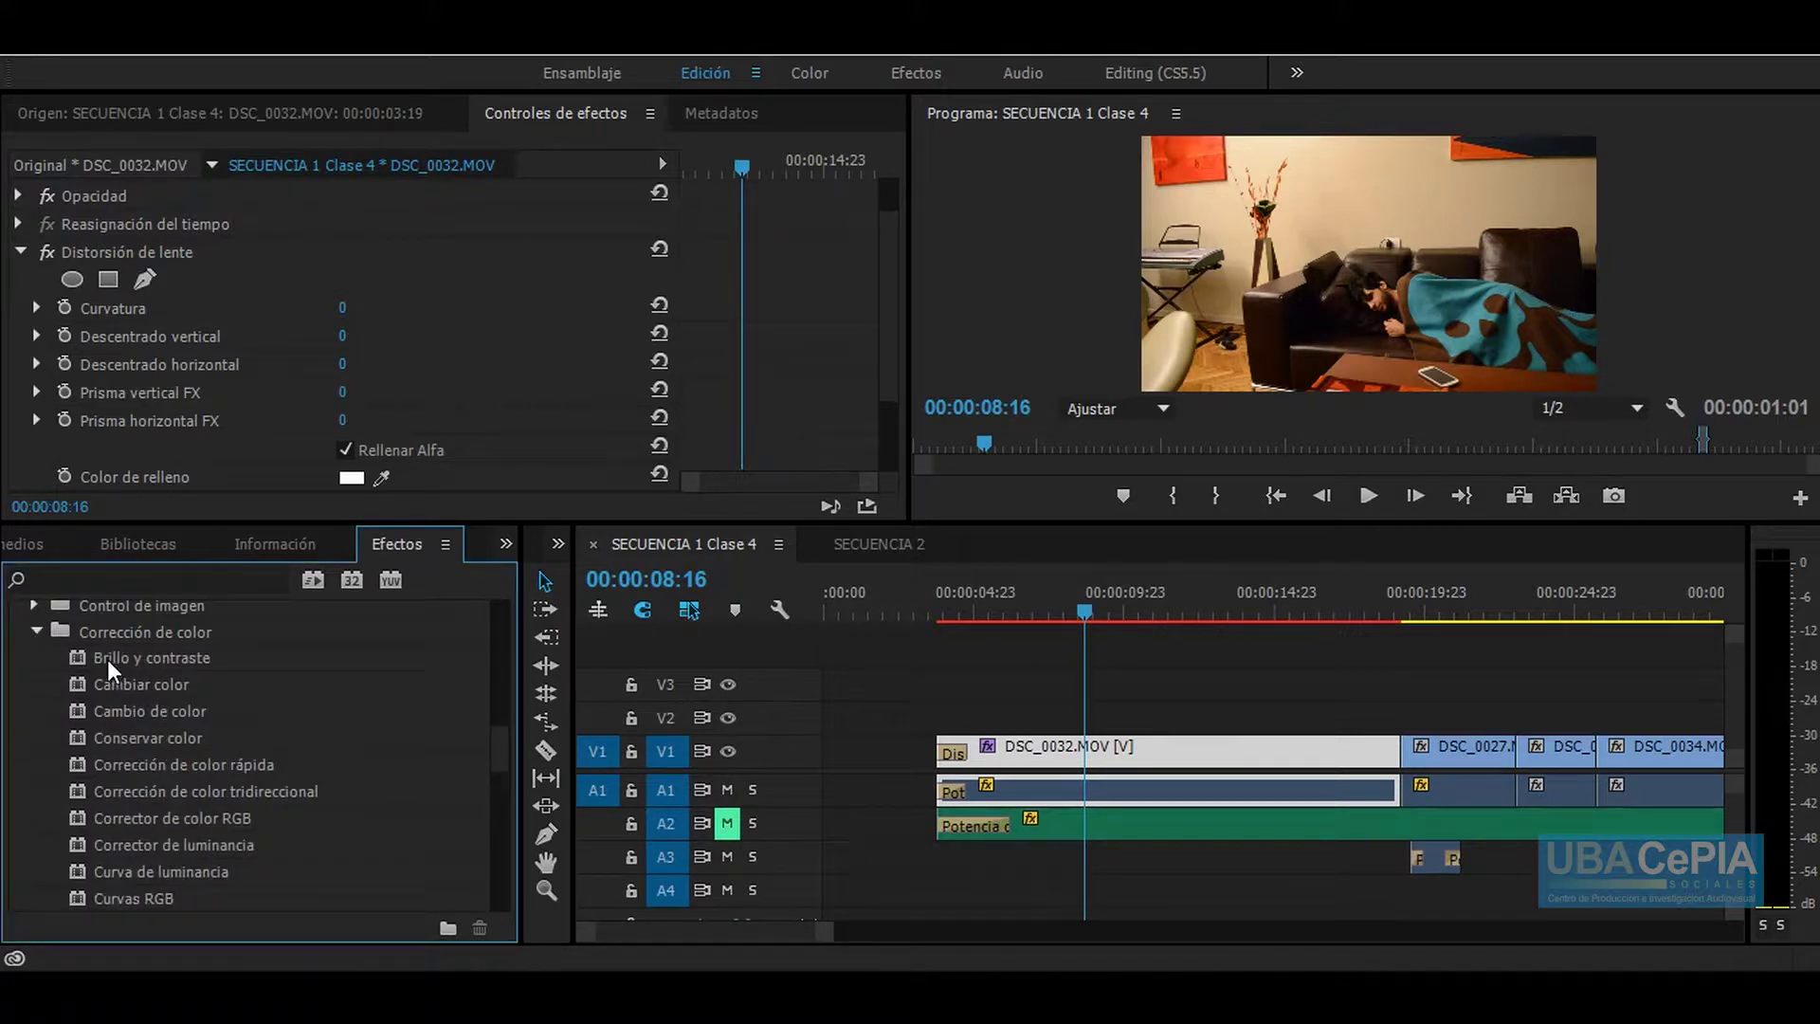
drag(106, 658, 135, 476)
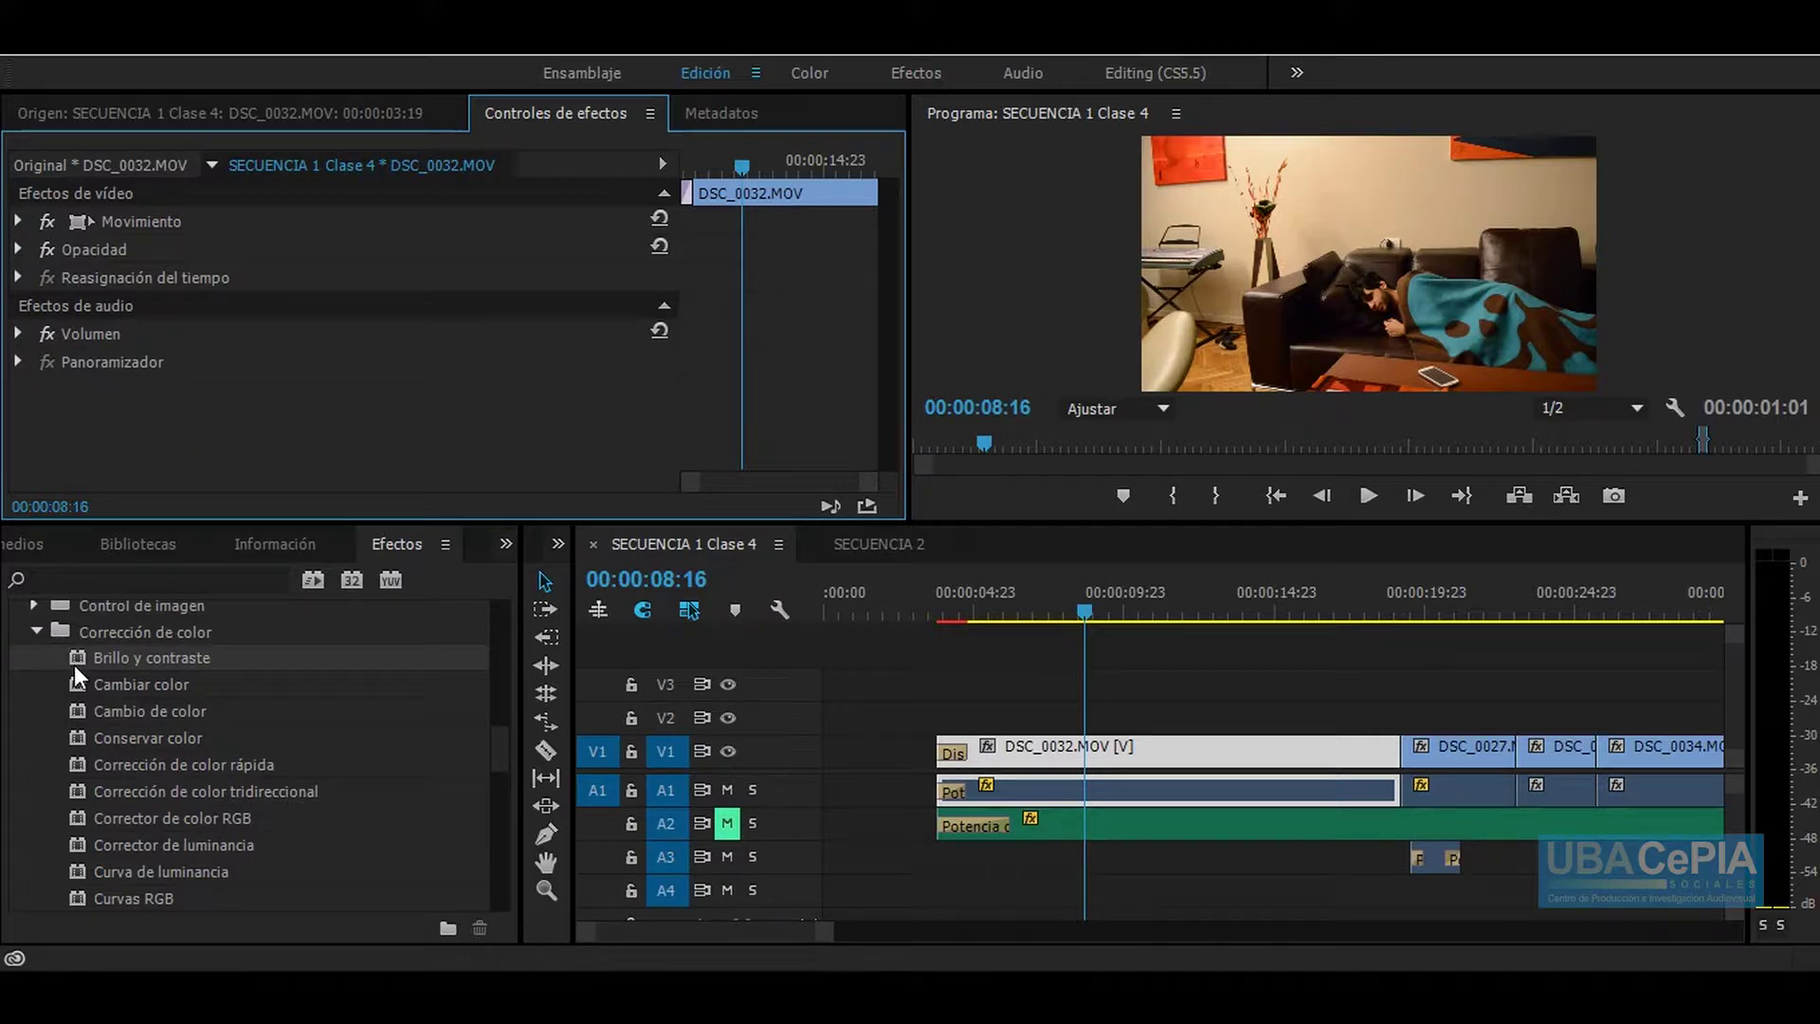
Step: Apply Brillo y contraste to DSC_0032.MOV and scrub Brillo to 95 and Contraste to 86
drag(74, 663, 237, 417)
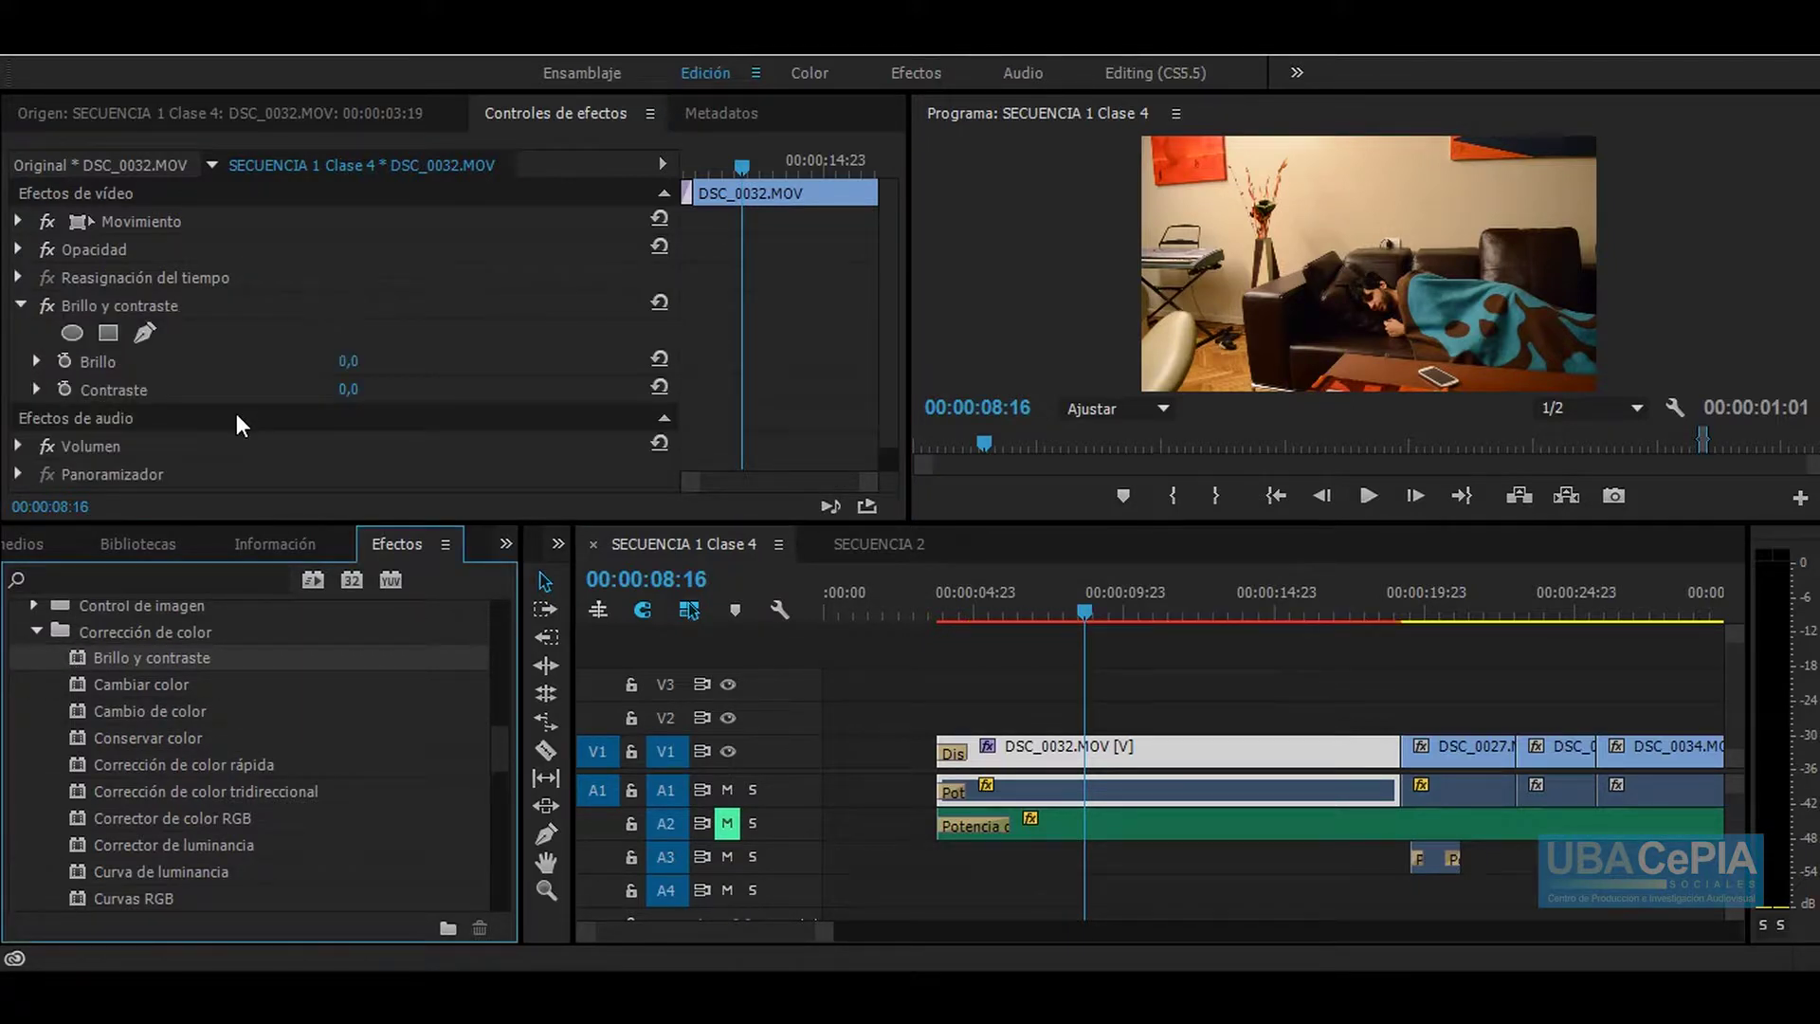
click(1089, 618)
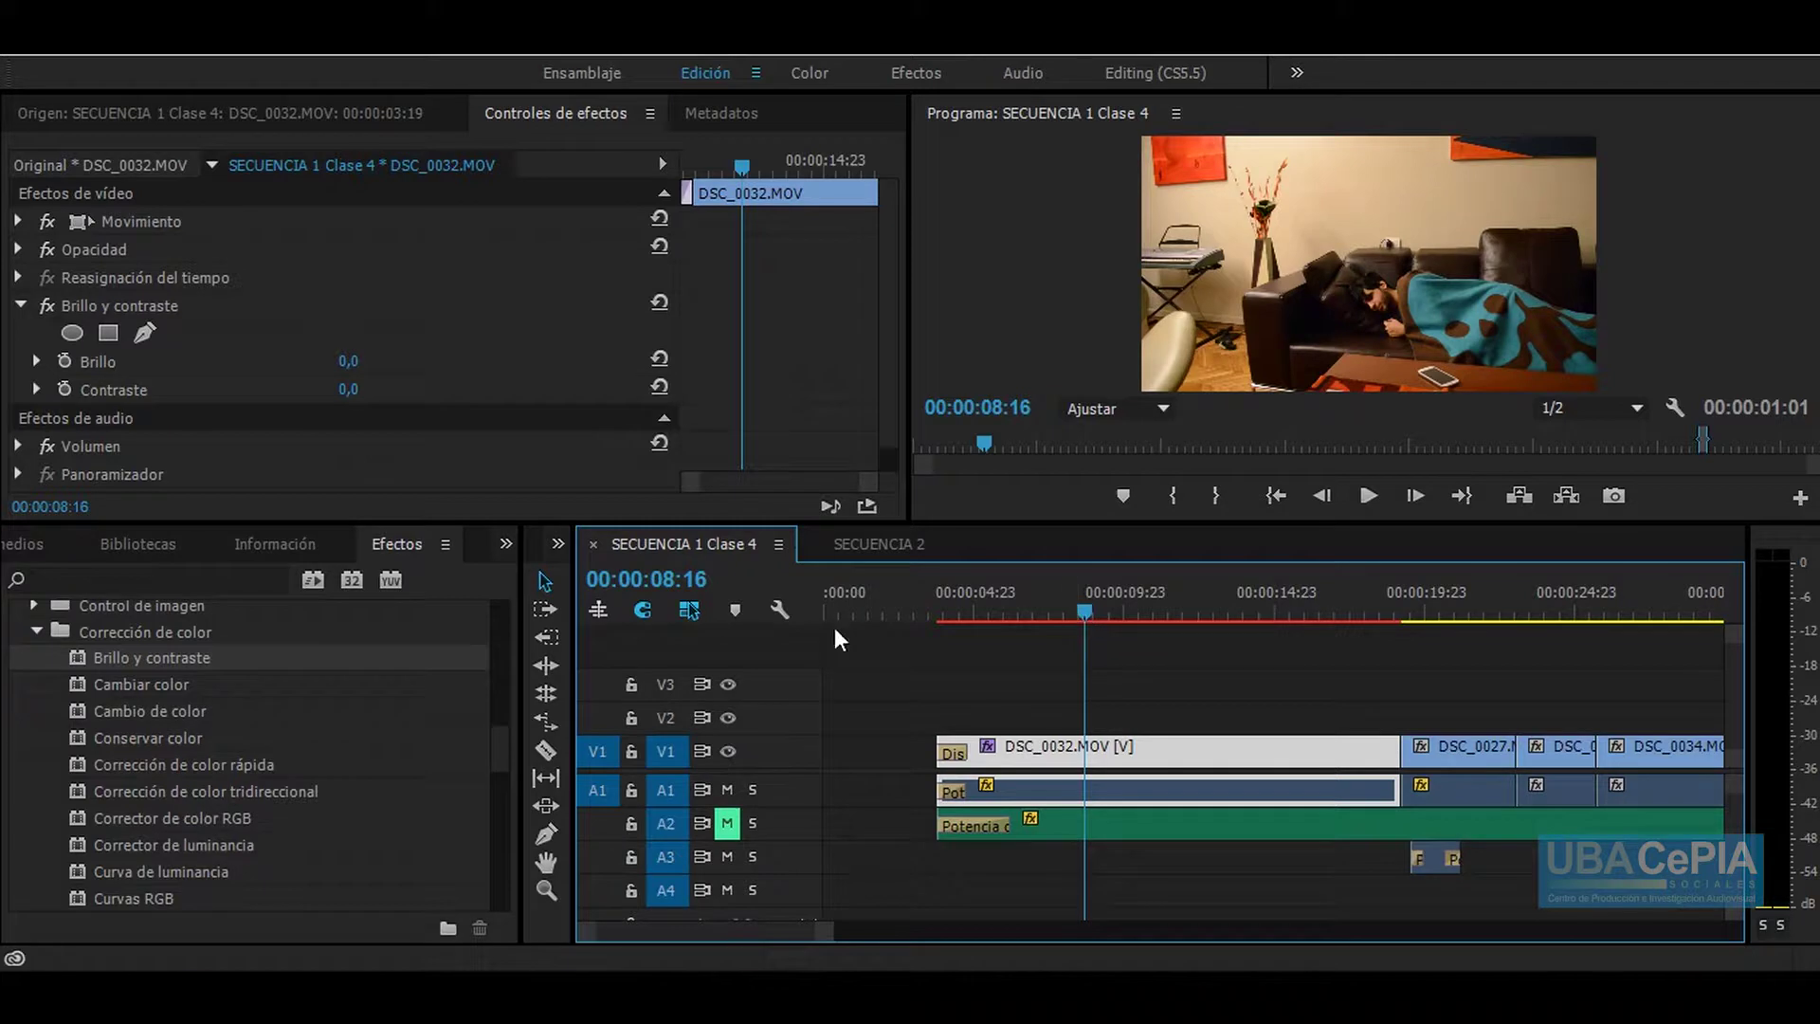
drag(348, 361, 402, 361)
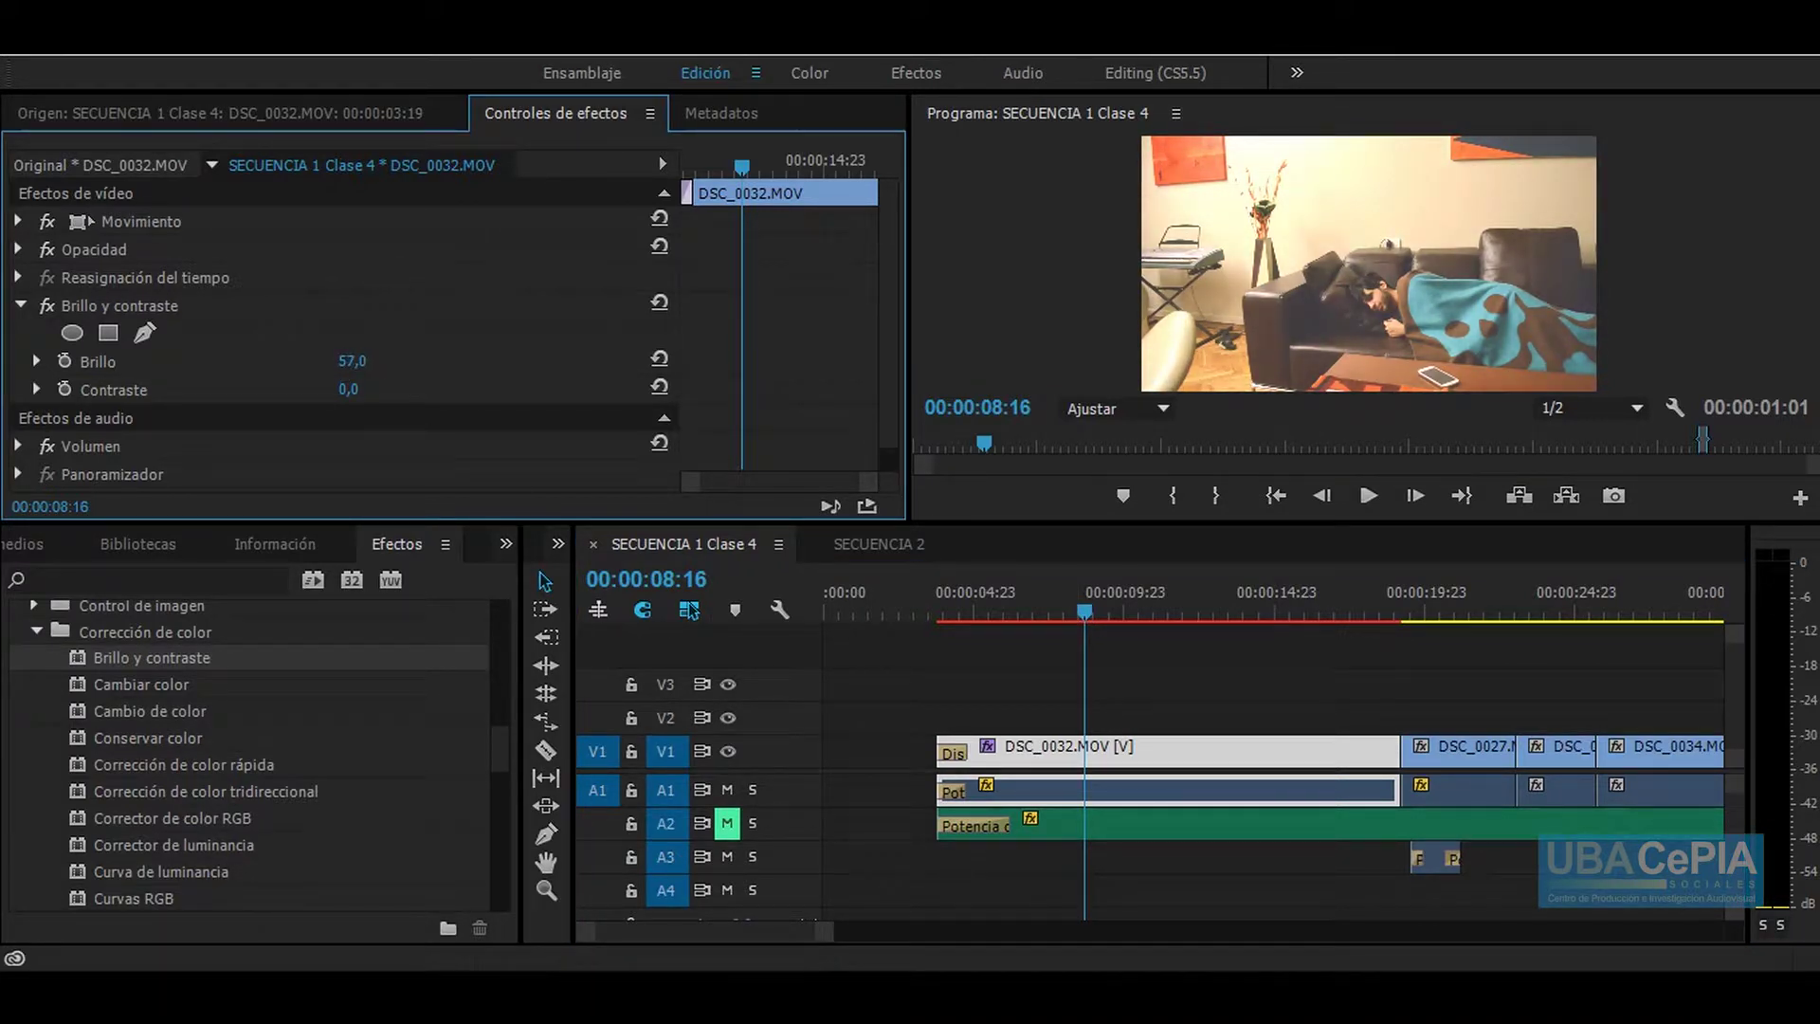
mouse_move(348, 389)
mouse_down()
mouse_move(389, 389)
mouse_move(338, 388)
mouse_move(381, 389)
mouse_move(345, 361)
mouse_up()
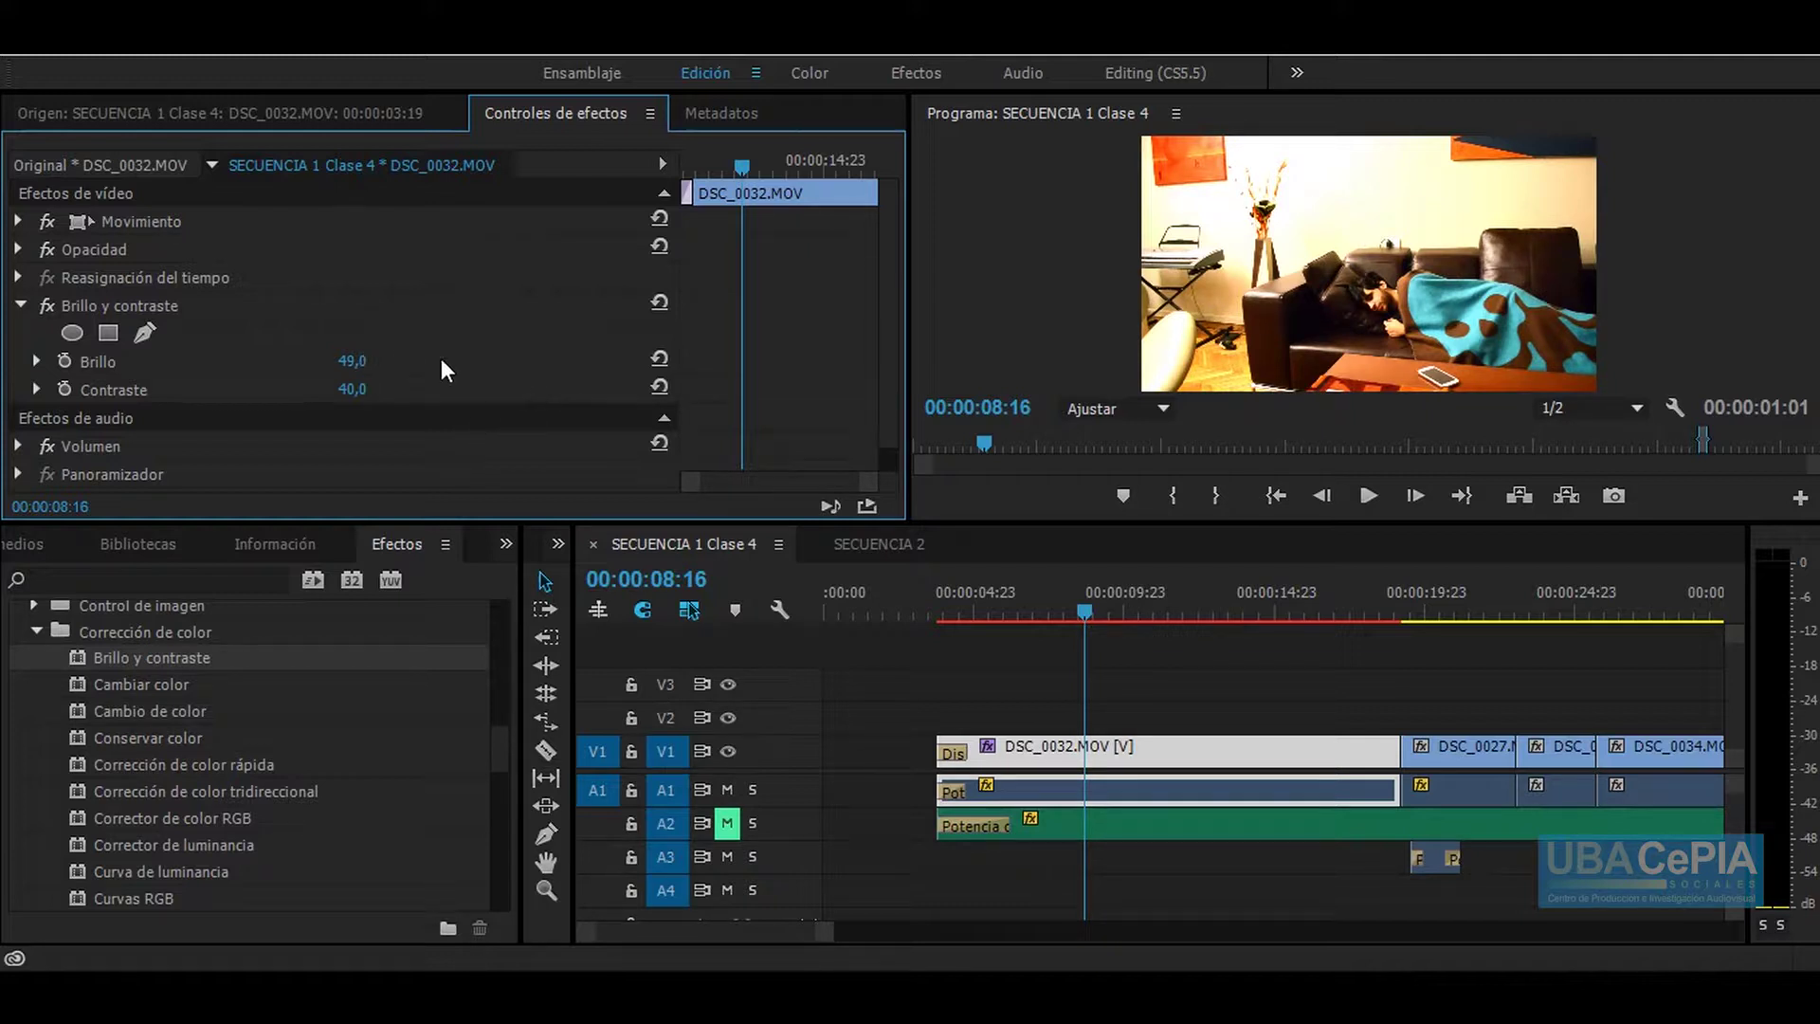
drag(352, 362, 387, 362)
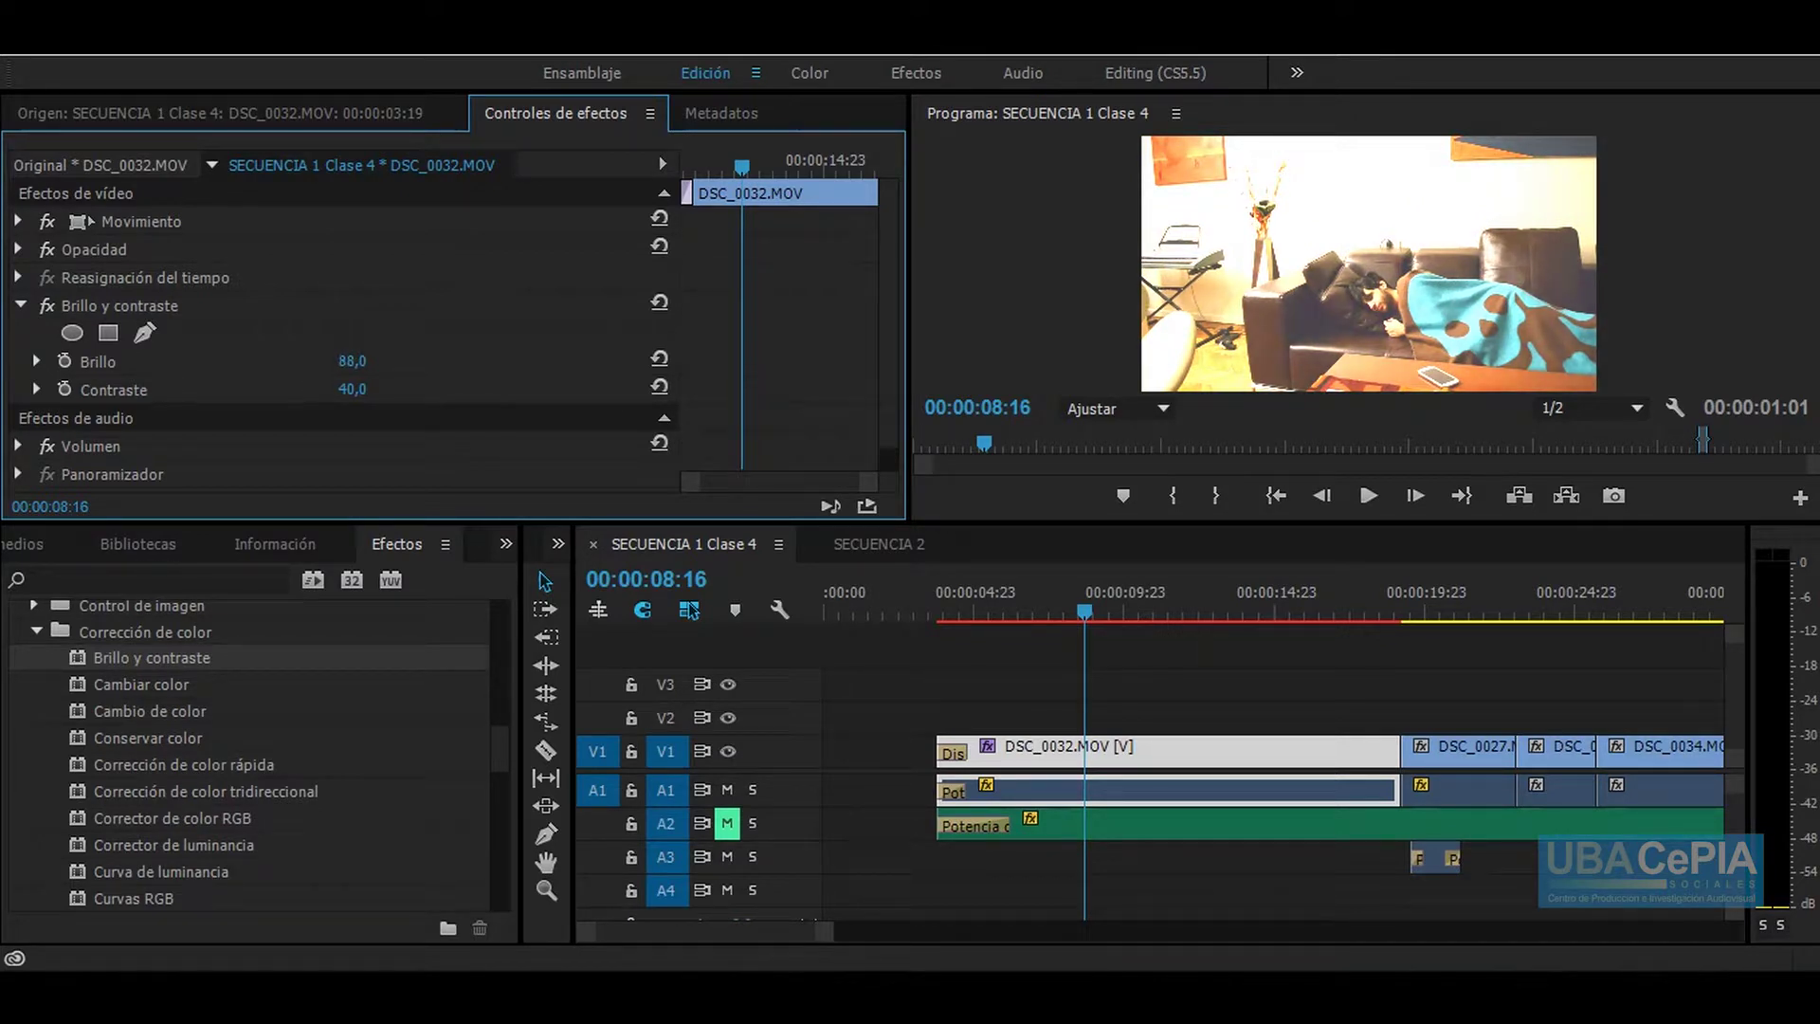
mouse_move(352, 361)
mouse_down()
mouse_move(394, 388)
mouse_move(355, 388)
mouse_up()
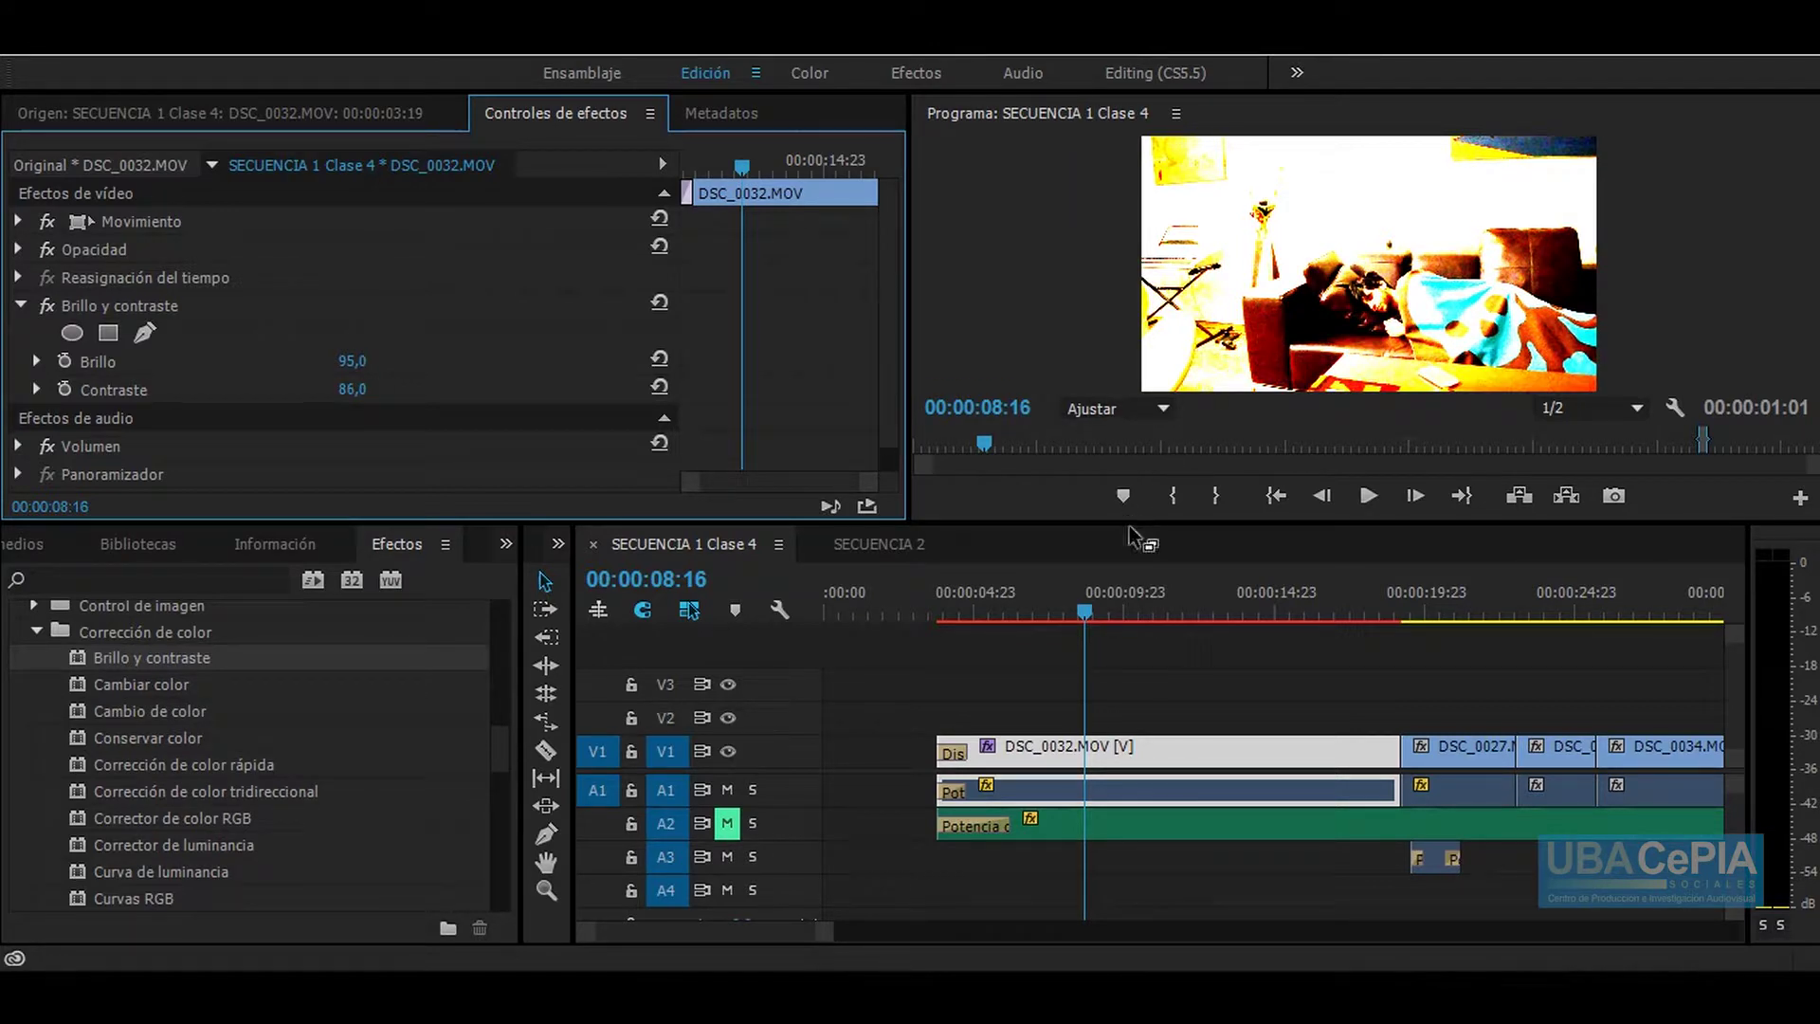
drag(910, 521, 910, 690)
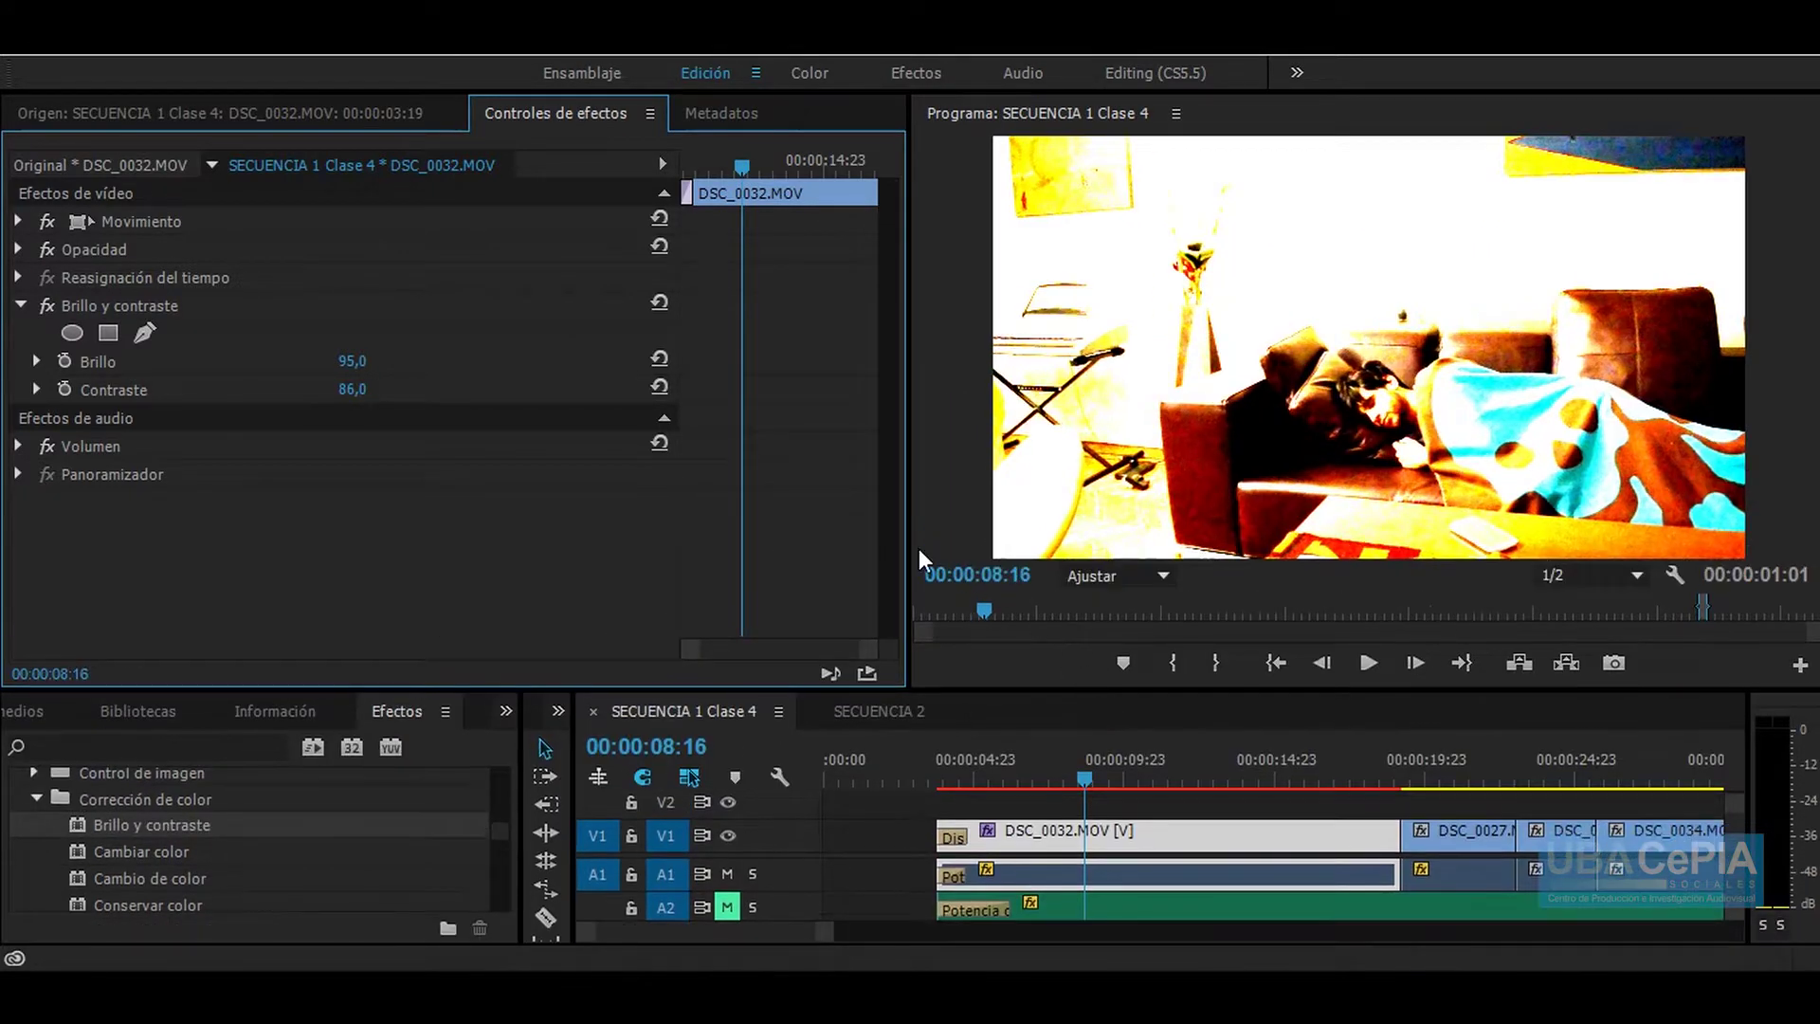
Step: Widen the program preview and move the playhead to the DSC_0007 clip
drag(915, 555, 743, 524)
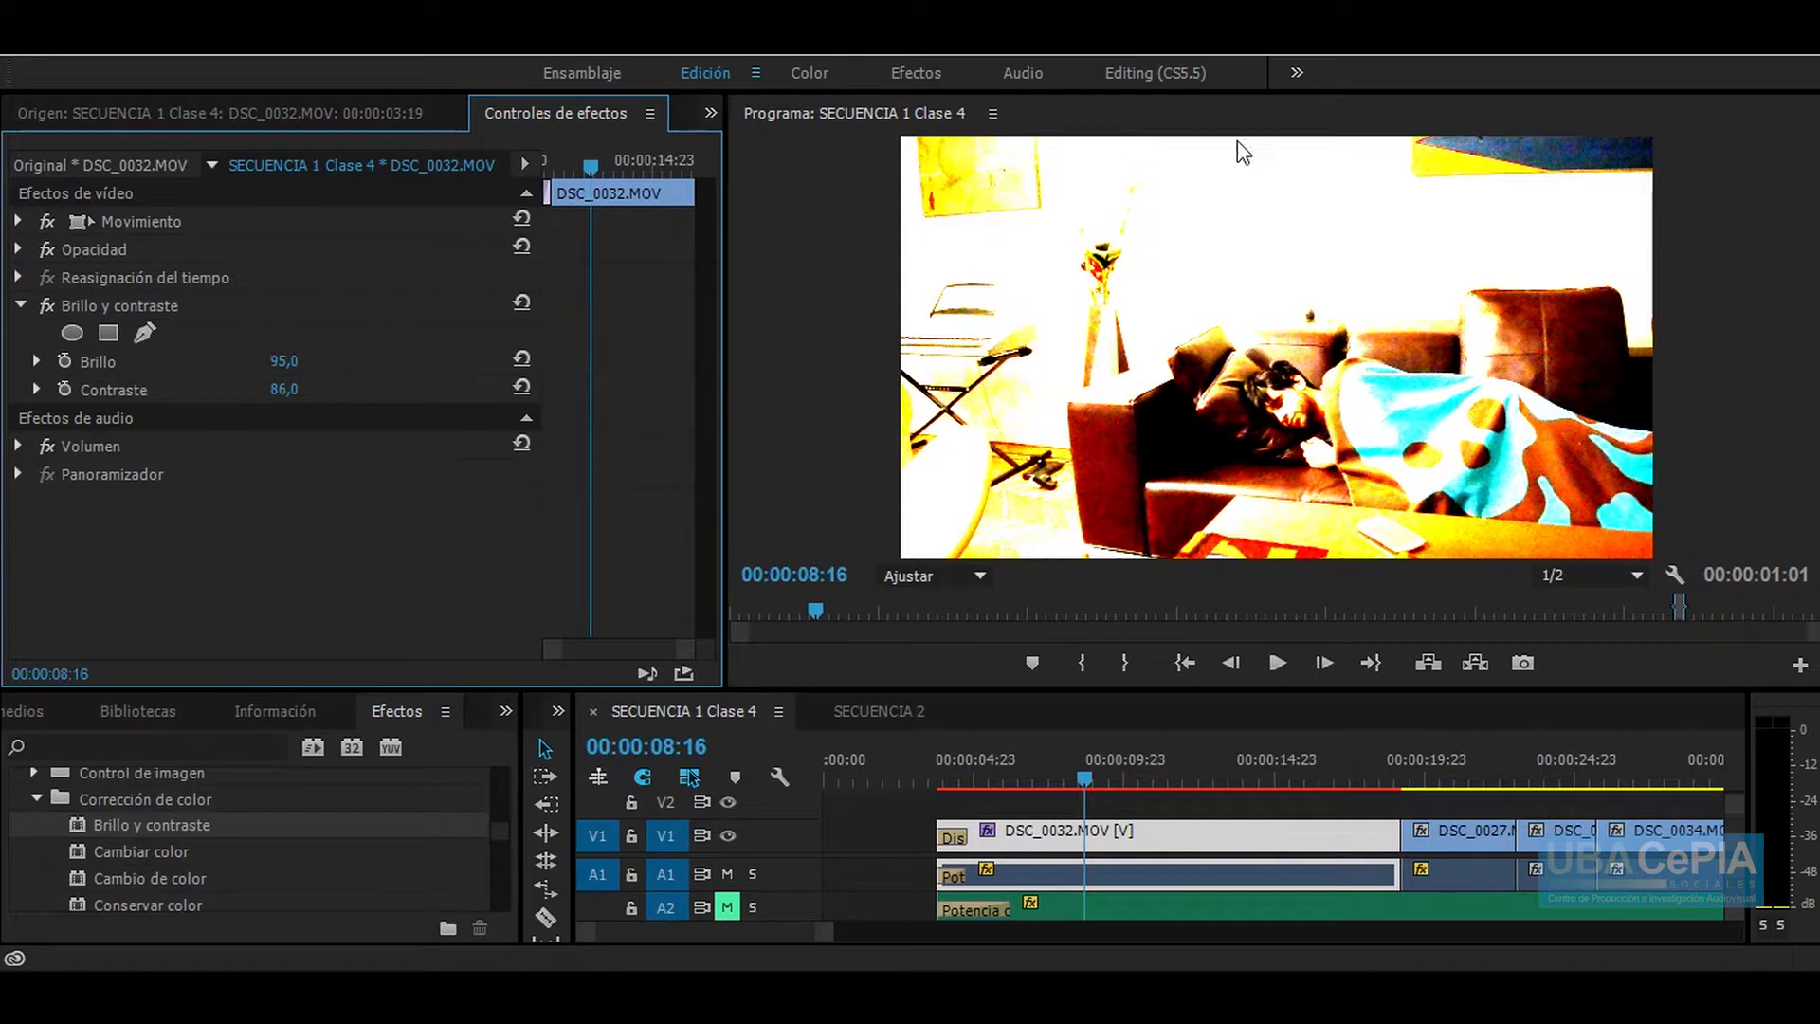
drag(1543, 781, 1491, 794)
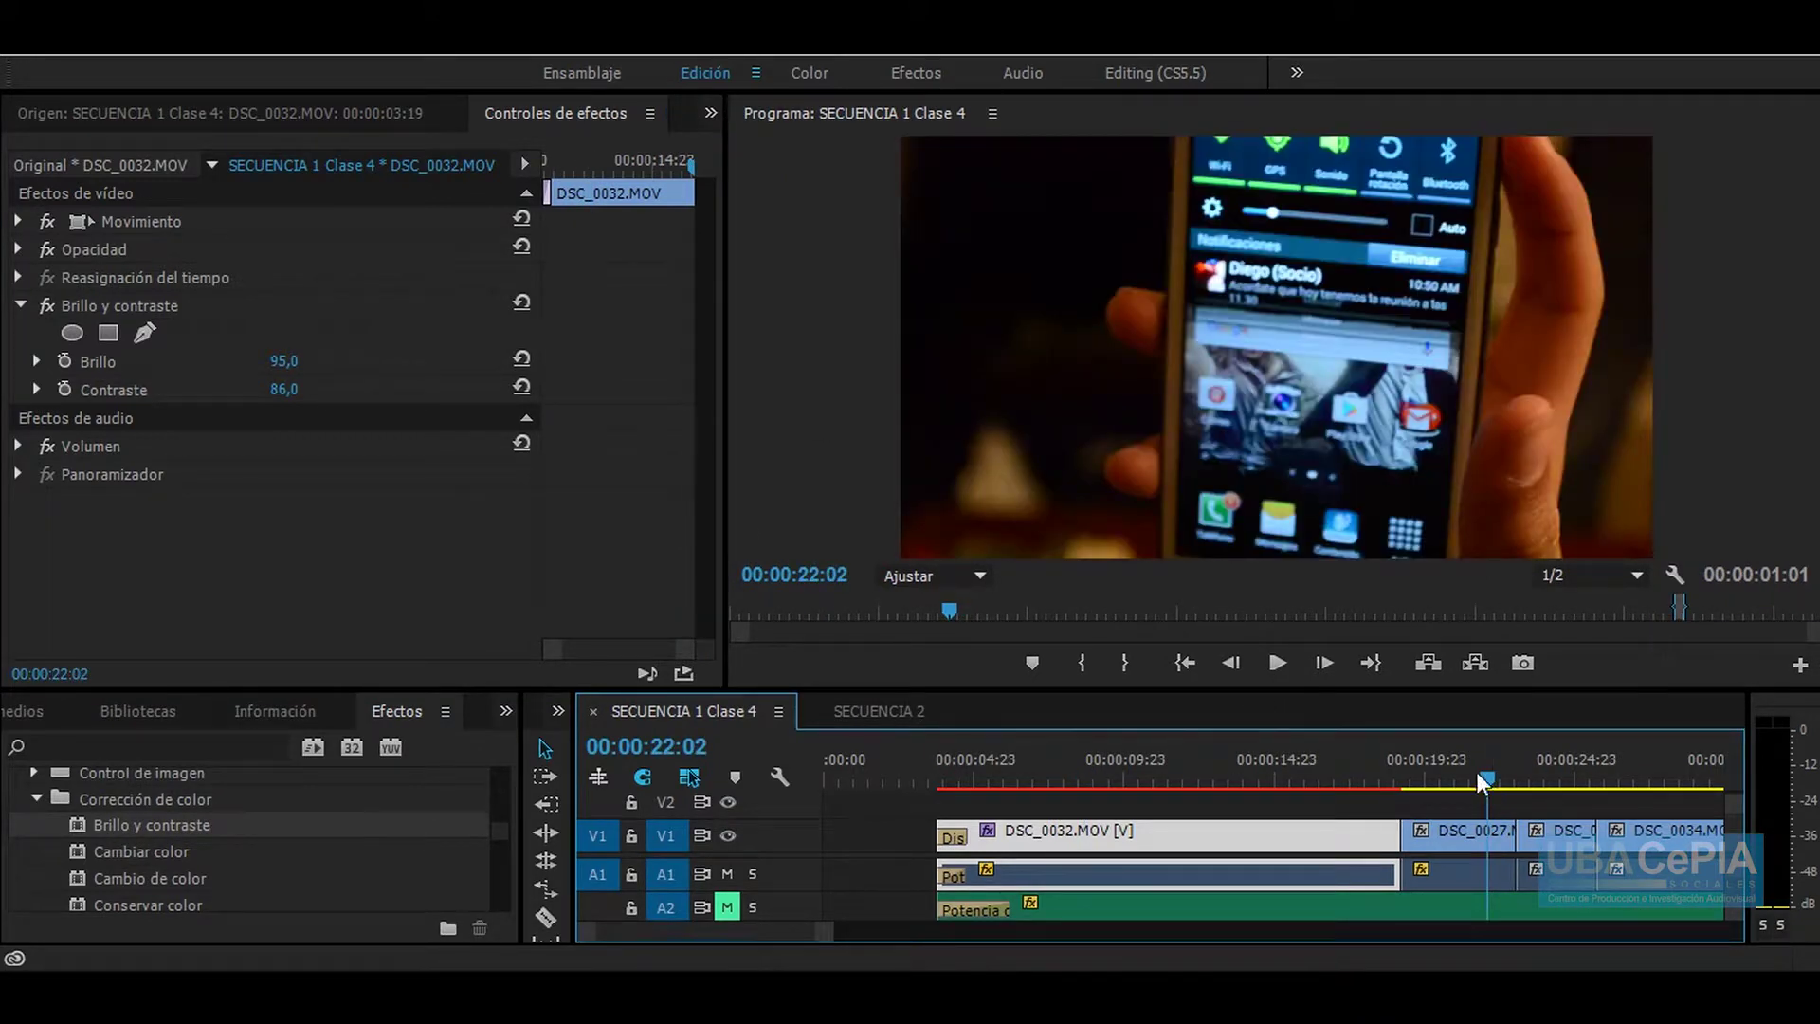
drag(1492, 794, 1571, 801)
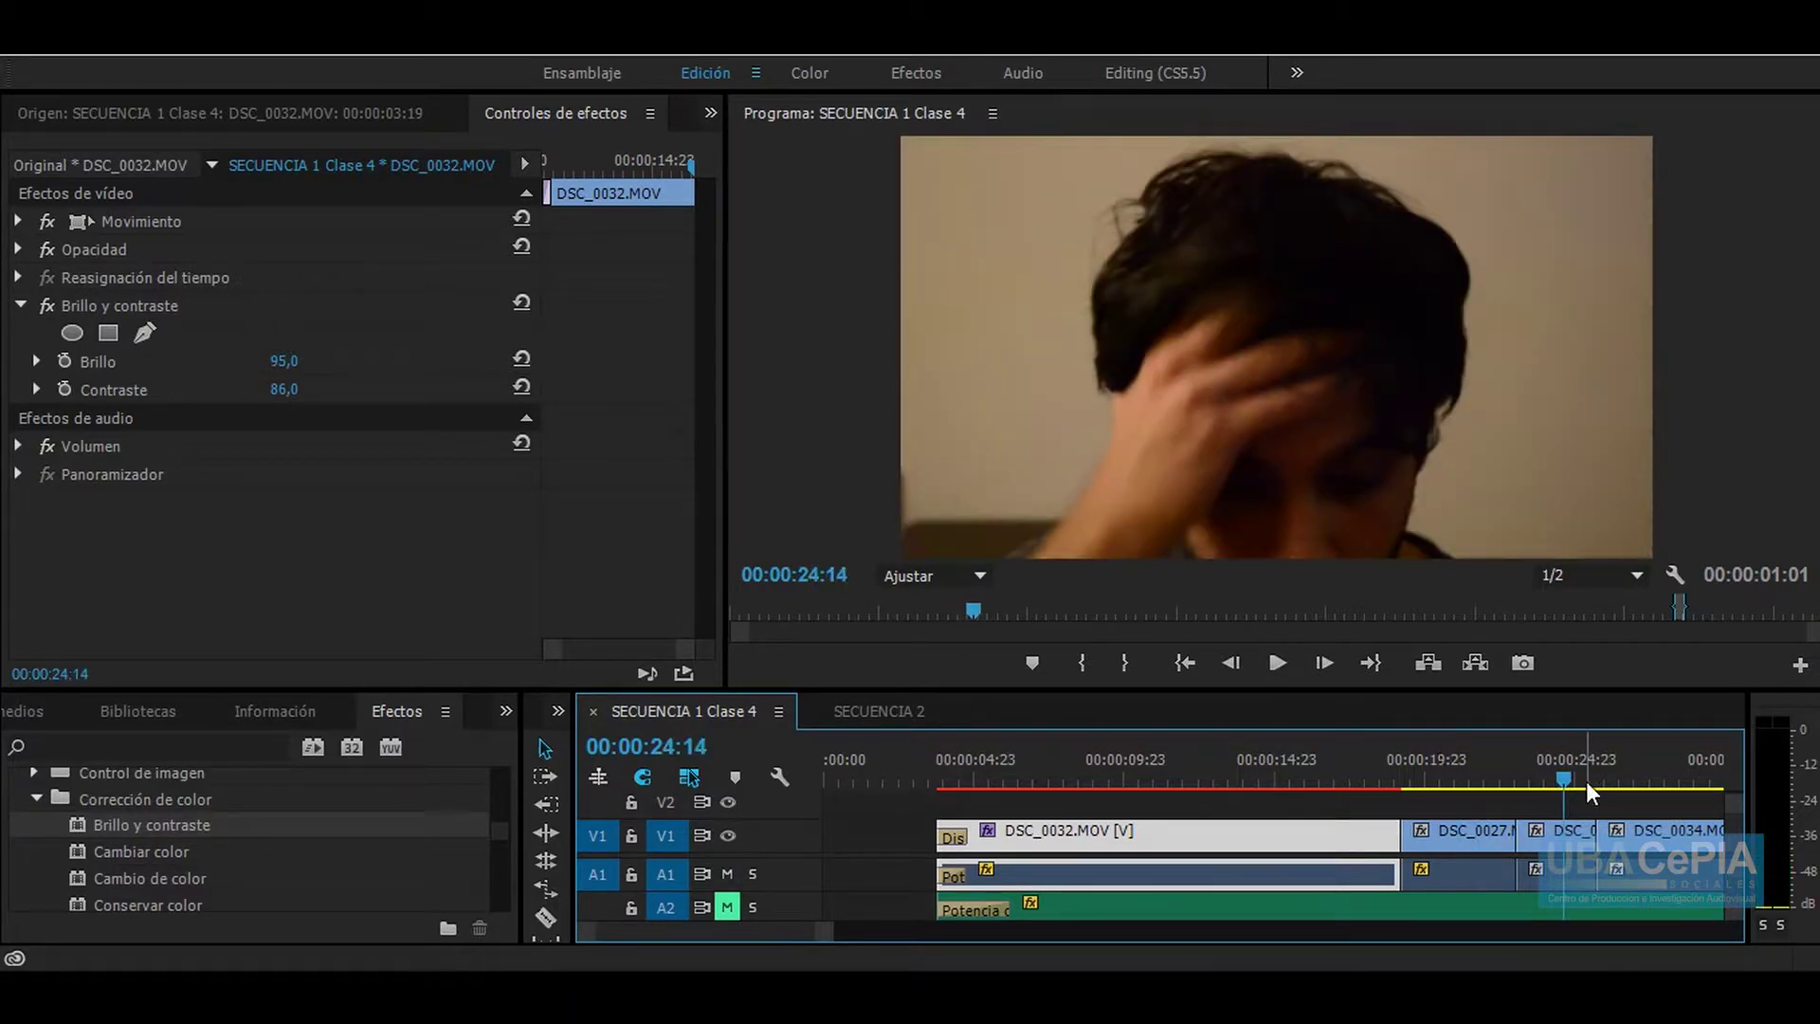
drag(1570, 801, 1545, 789)
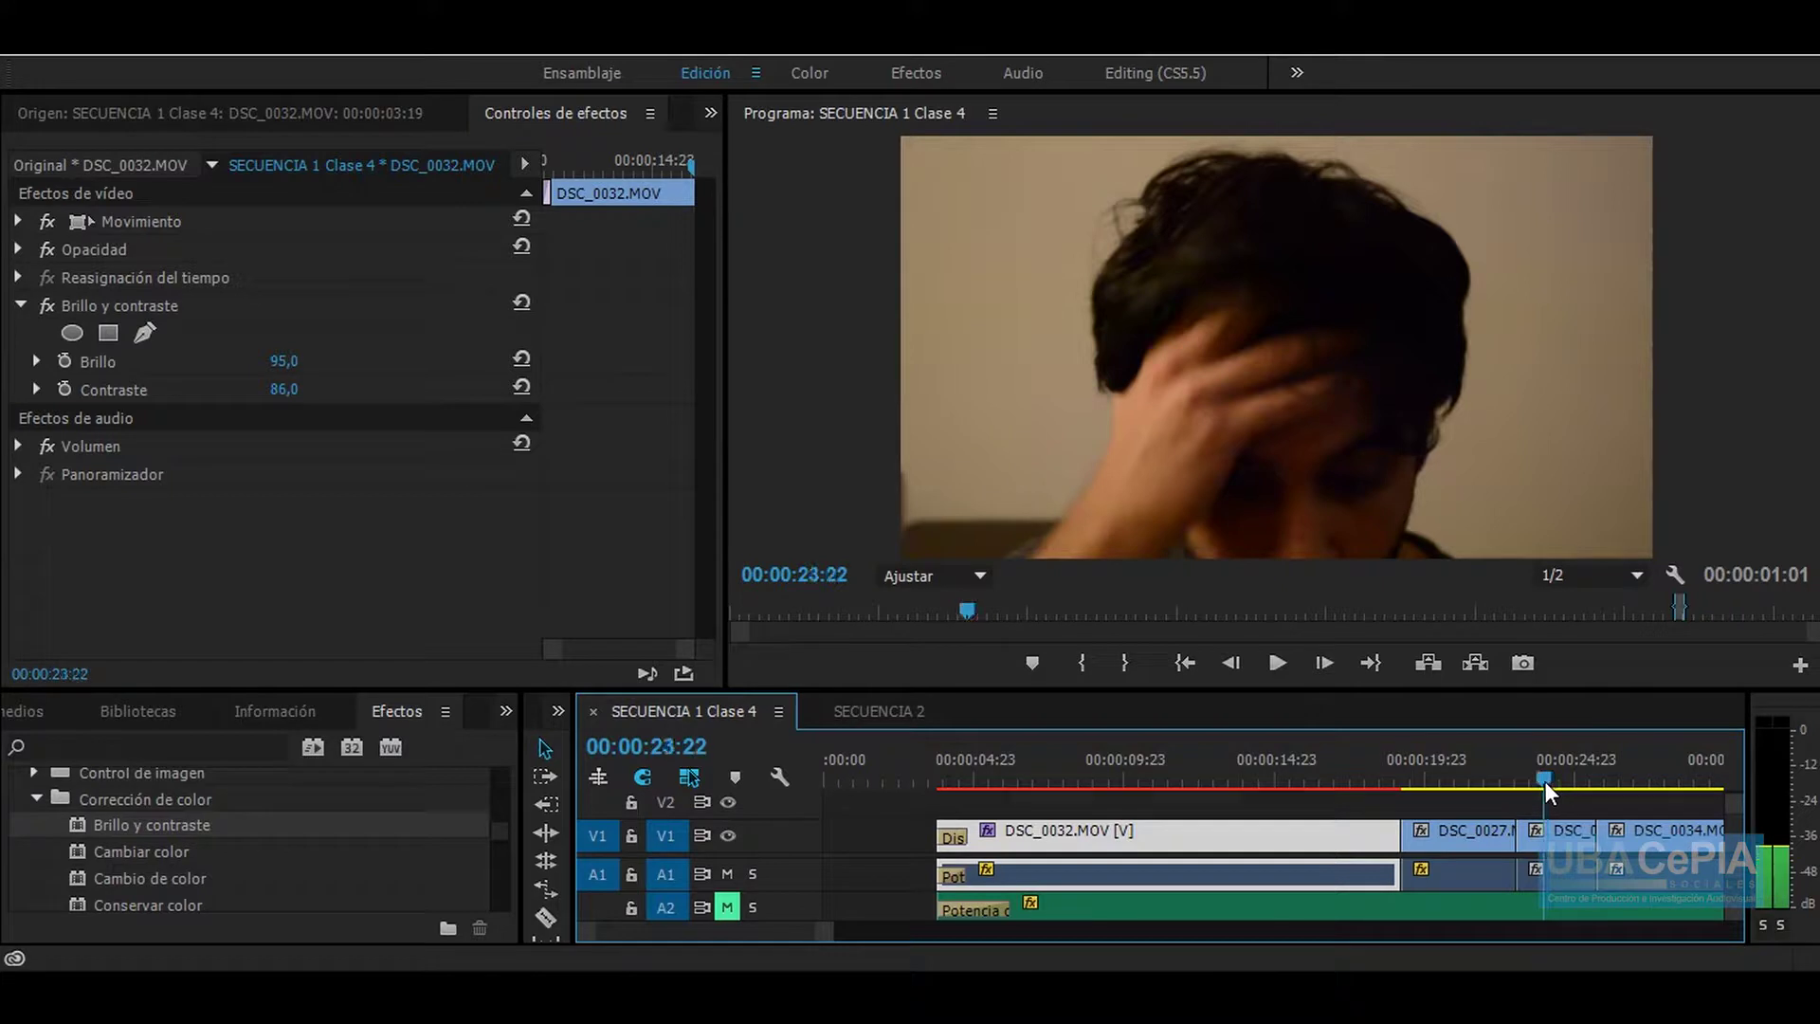
Step: Apply Brillo y contraste to DSC_0007 with Brillo 20 and Contraste 16
click(114, 825)
drag(114, 825, 1554, 835)
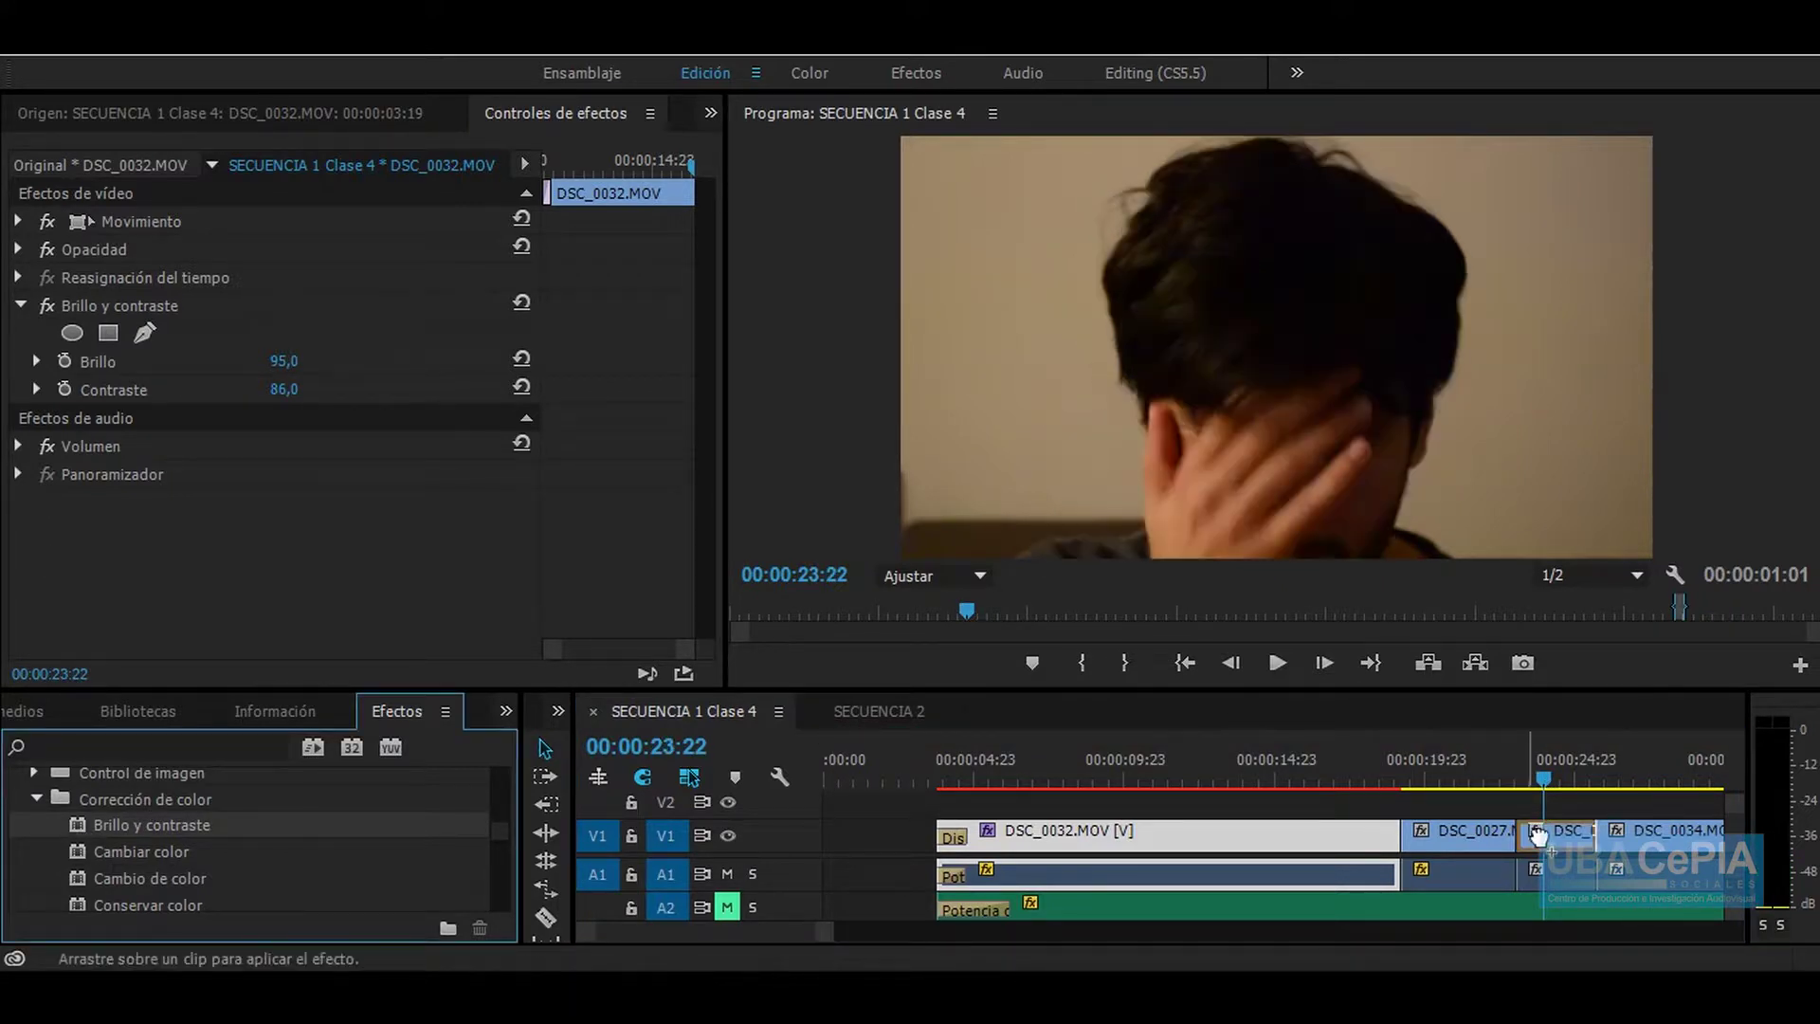
mouse_move(1557, 770)
mouse_down()
mouse_move(1588, 777)
mouse_move(1530, 784)
mouse_up()
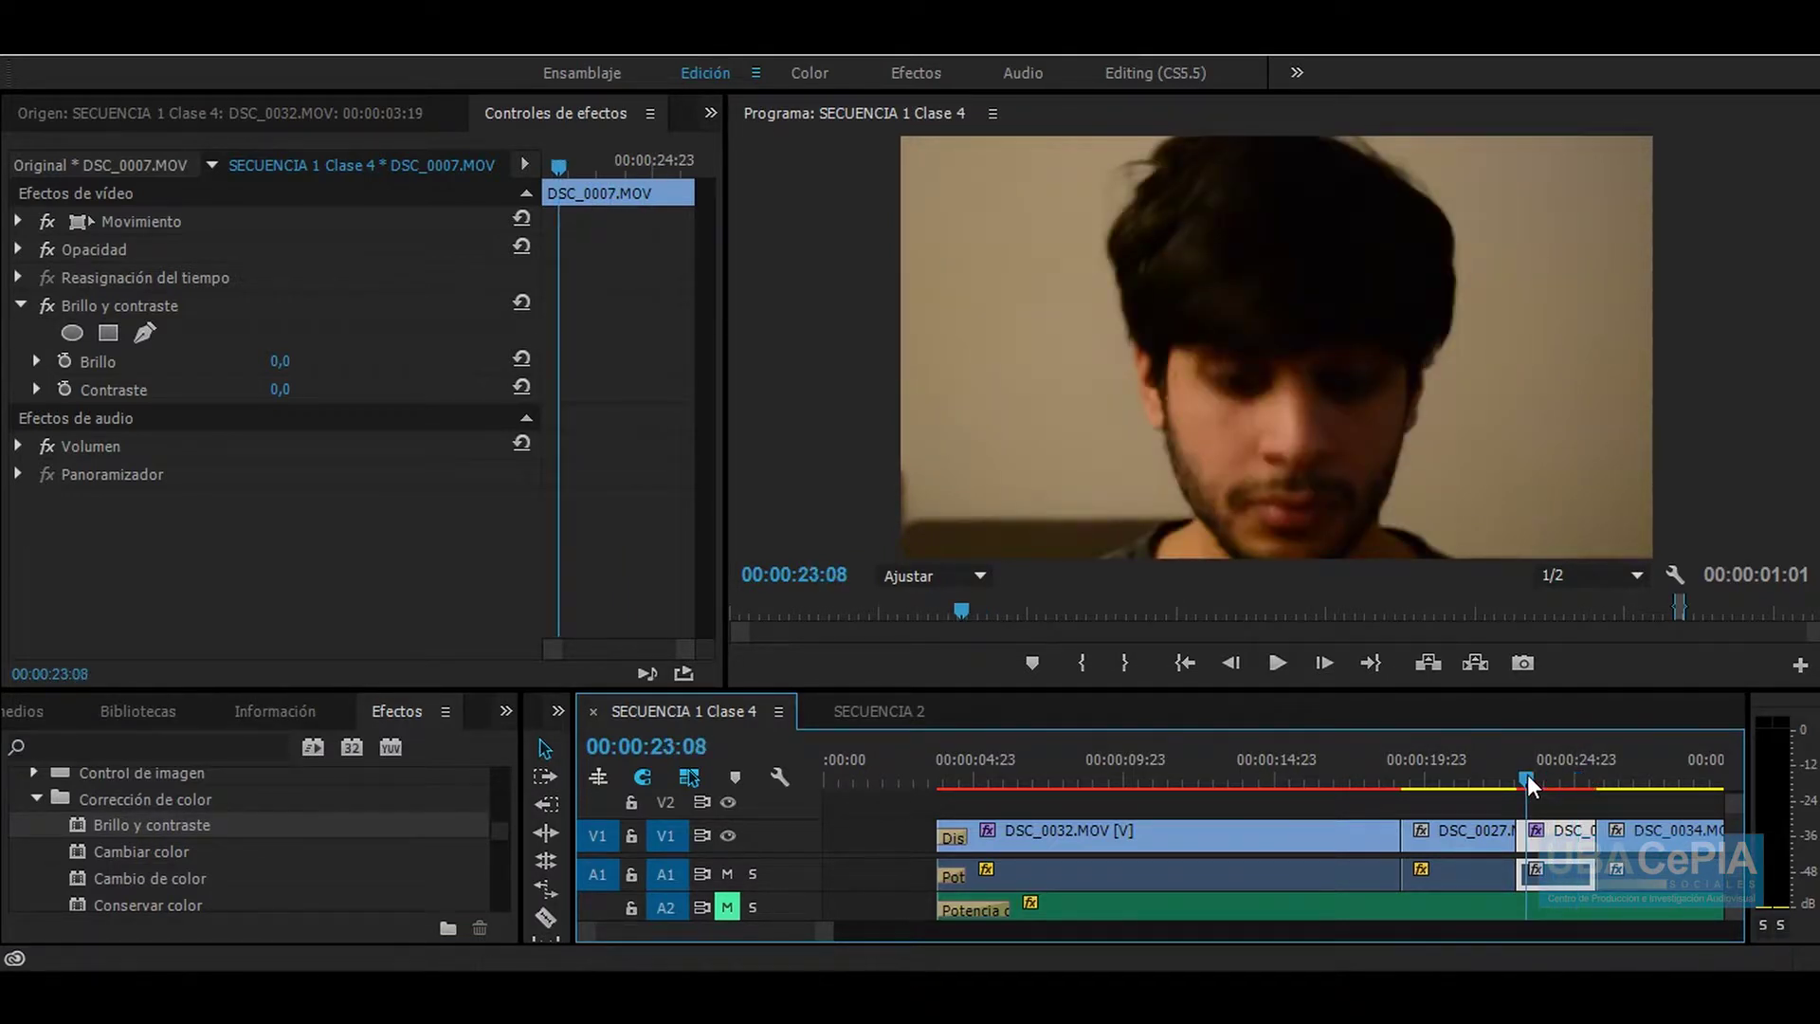
mouse_move(280, 361)
mouse_down()
mouse_move(308, 361)
mouse_move(305, 391)
mouse_up()
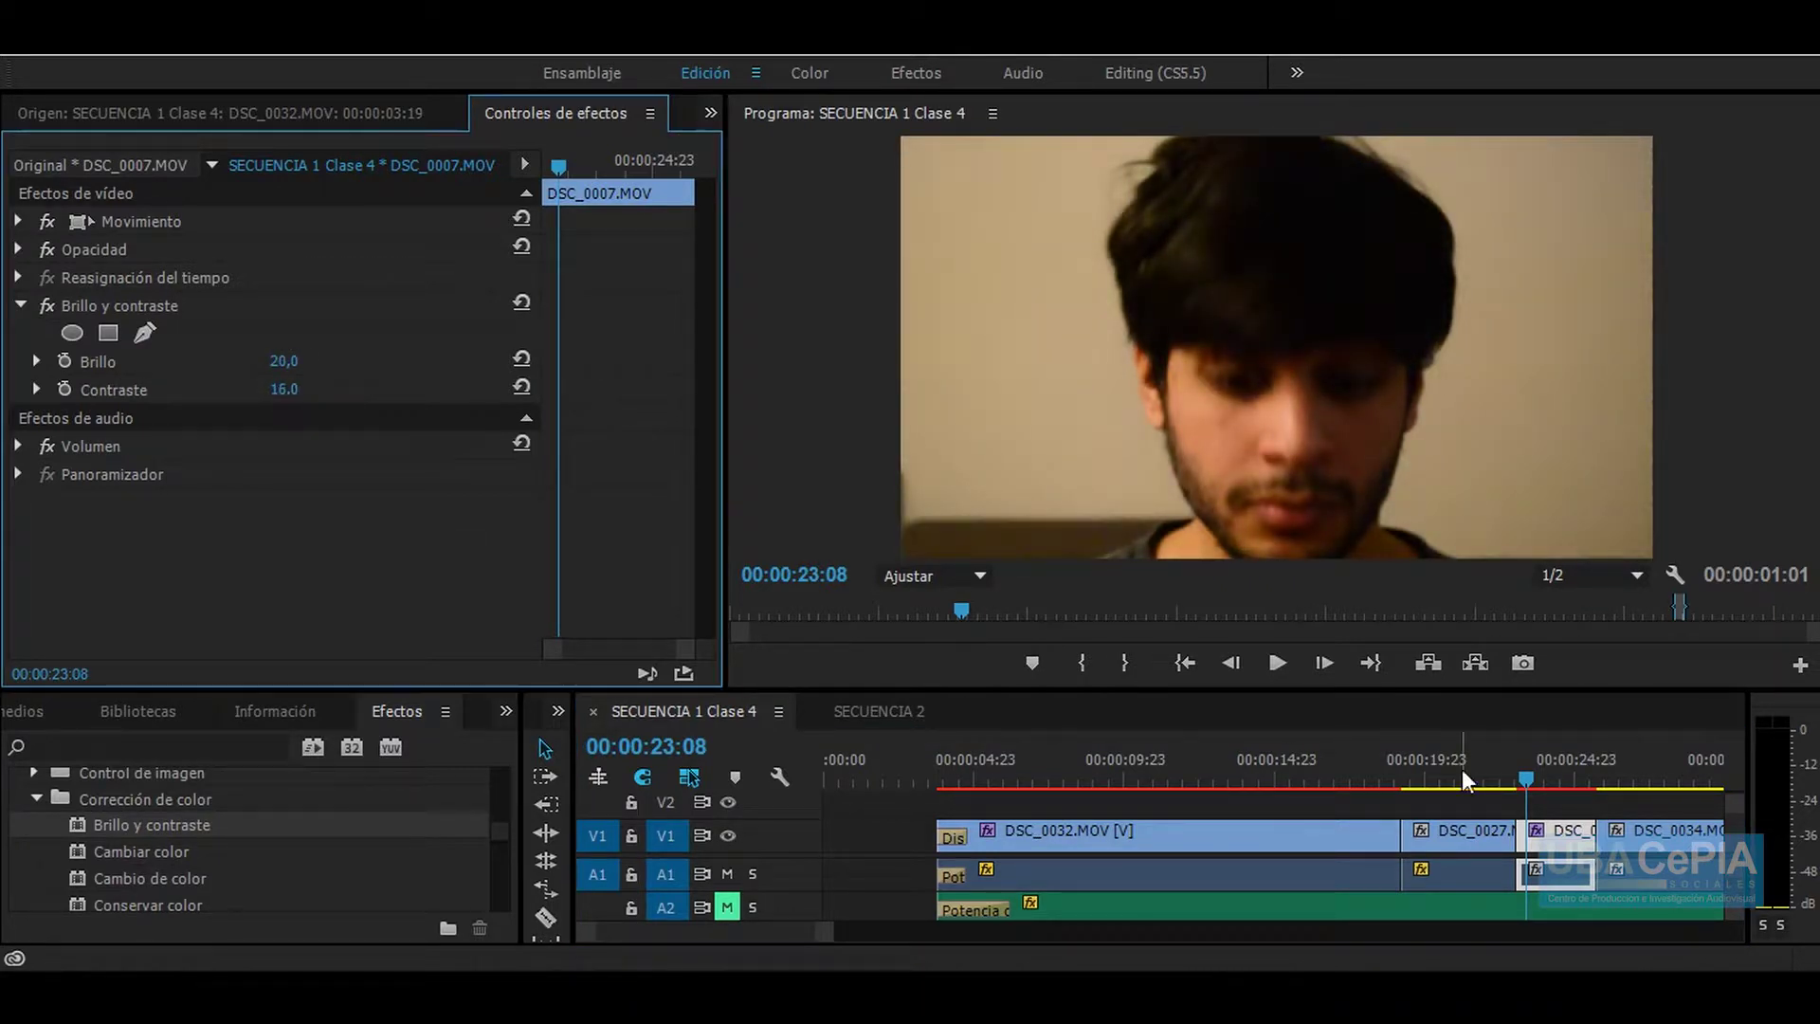
Step: Toggle the Brillo y contraste effect off and back on to compare the correction
click(44, 306)
click(43, 305)
click(43, 305)
click(44, 305)
Step: Add an elliptical mask to Brillo y contraste and shape it around the person's face
click(68, 331)
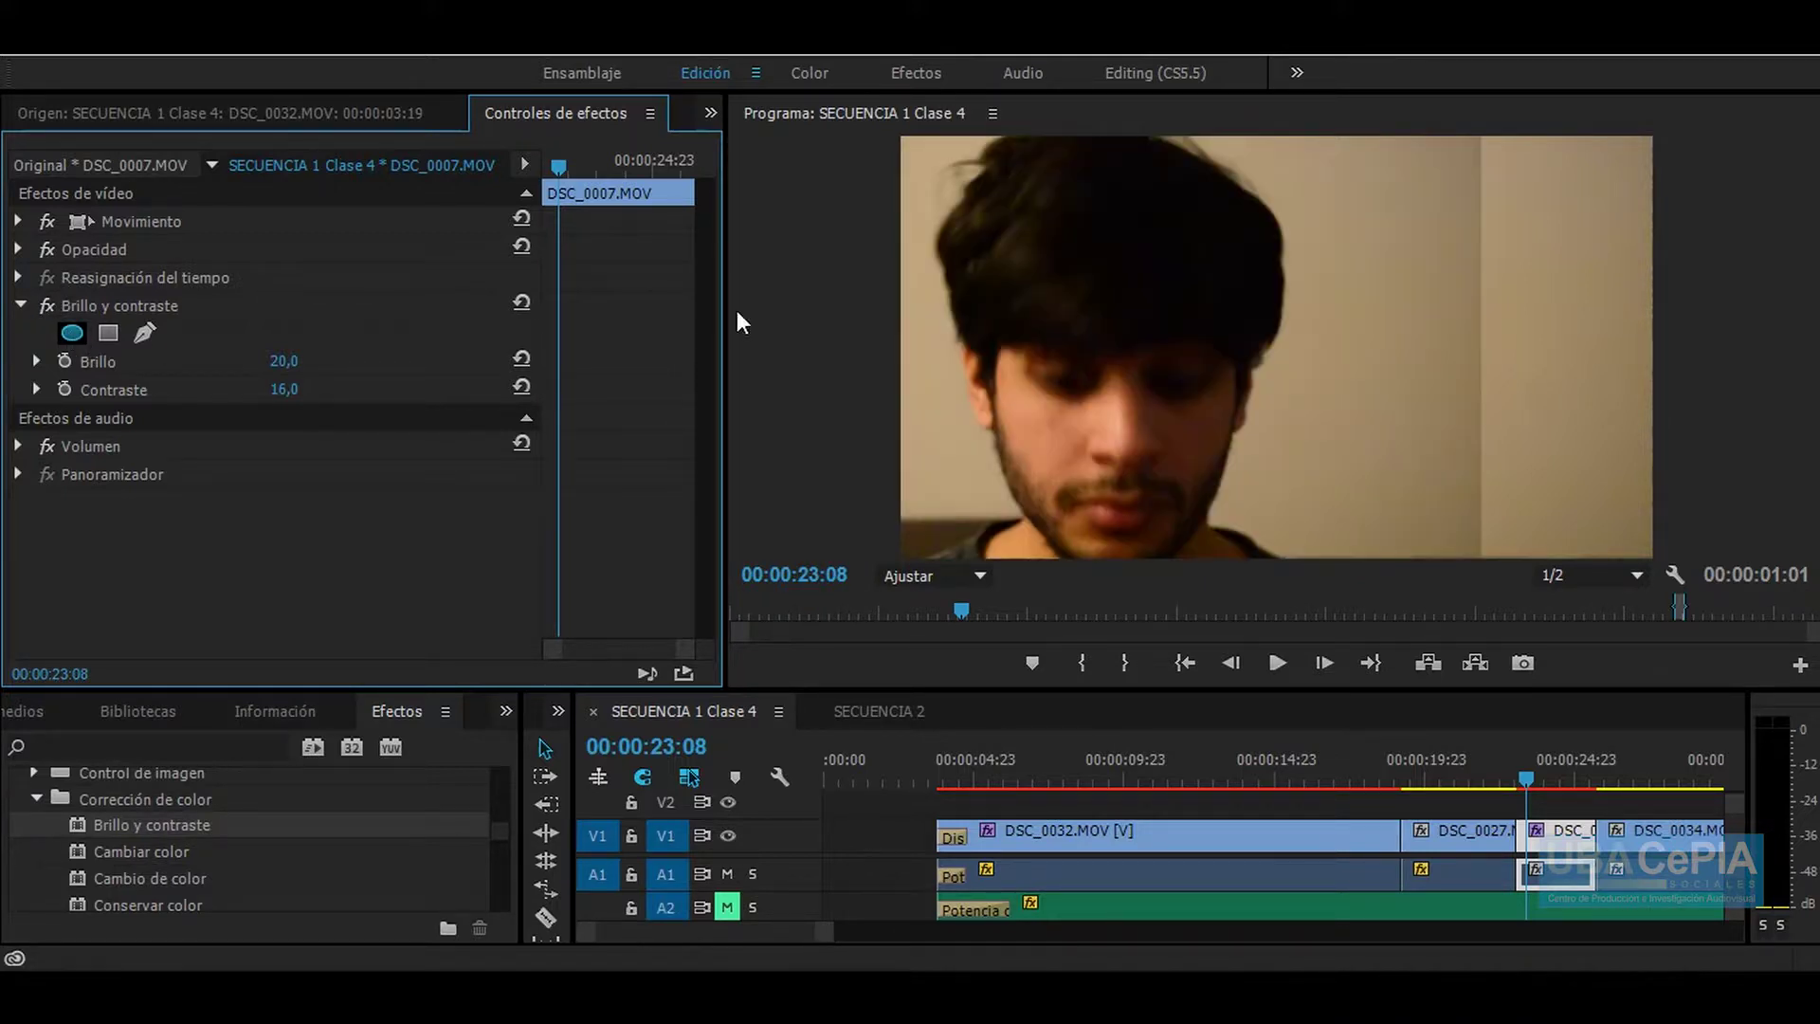
drag(1354, 273, 1403, 223)
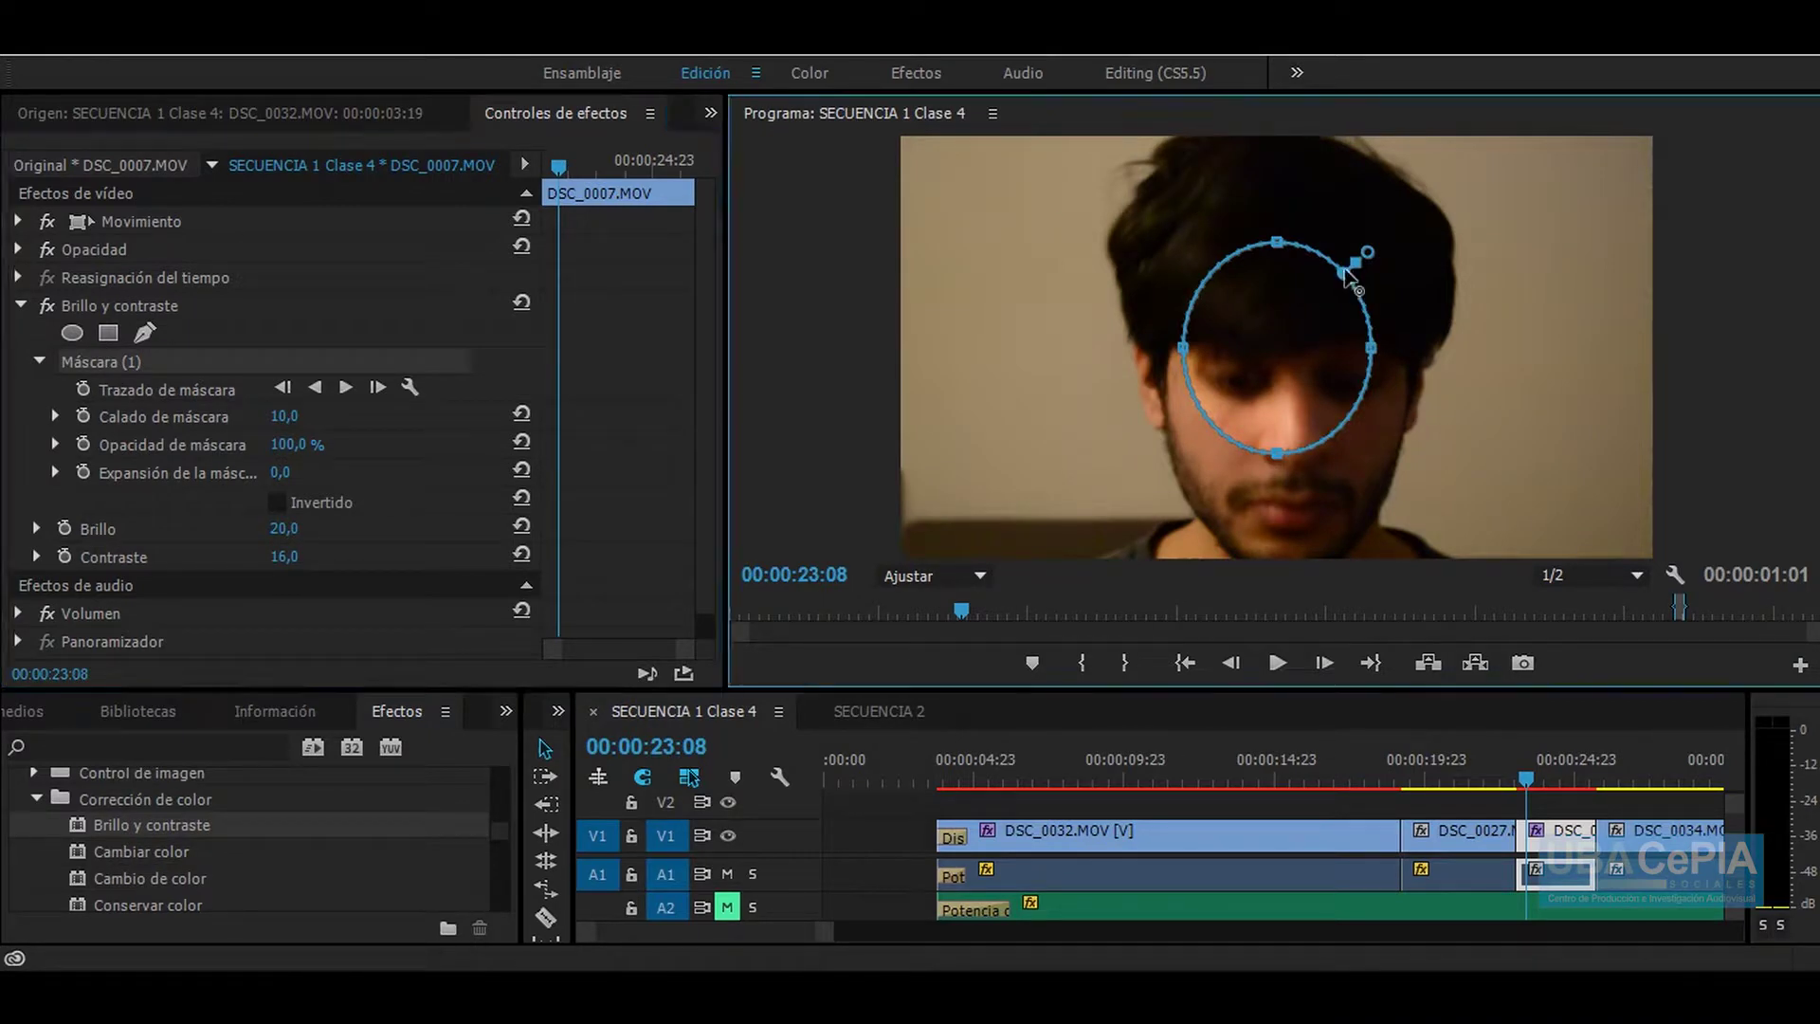
drag(1372, 348, 1442, 348)
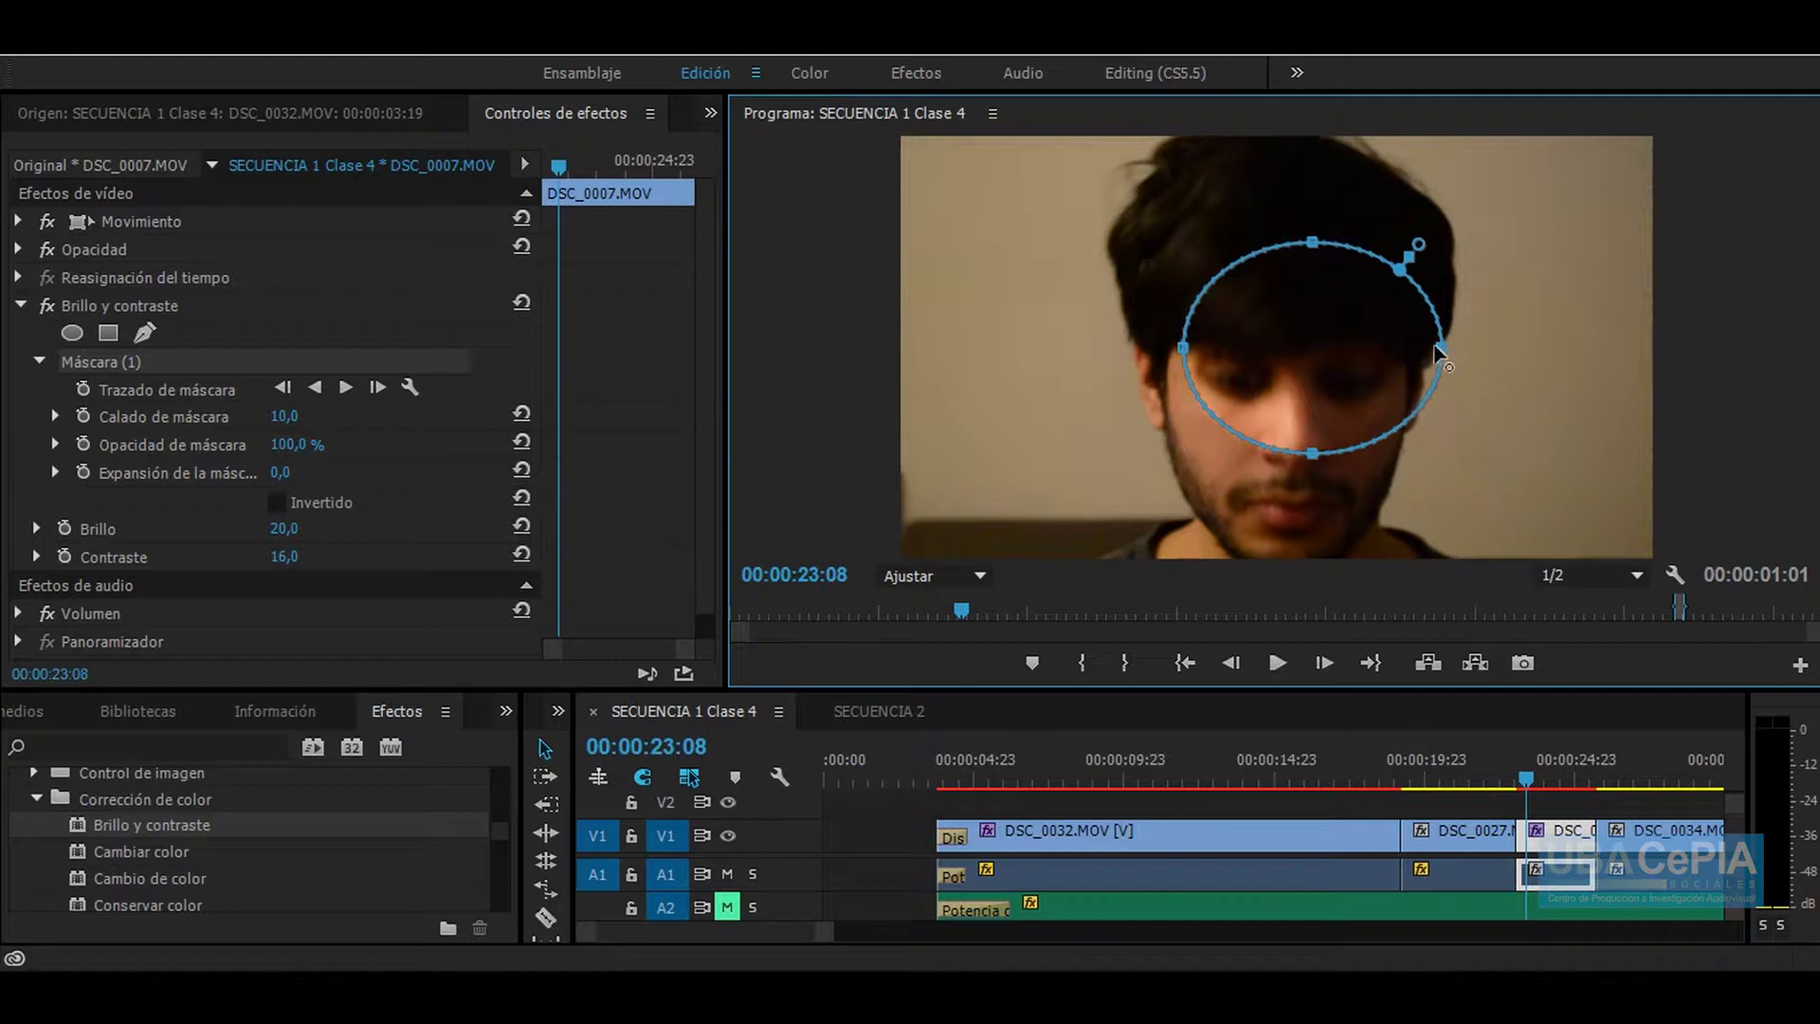
drag(1311, 455, 1312, 550)
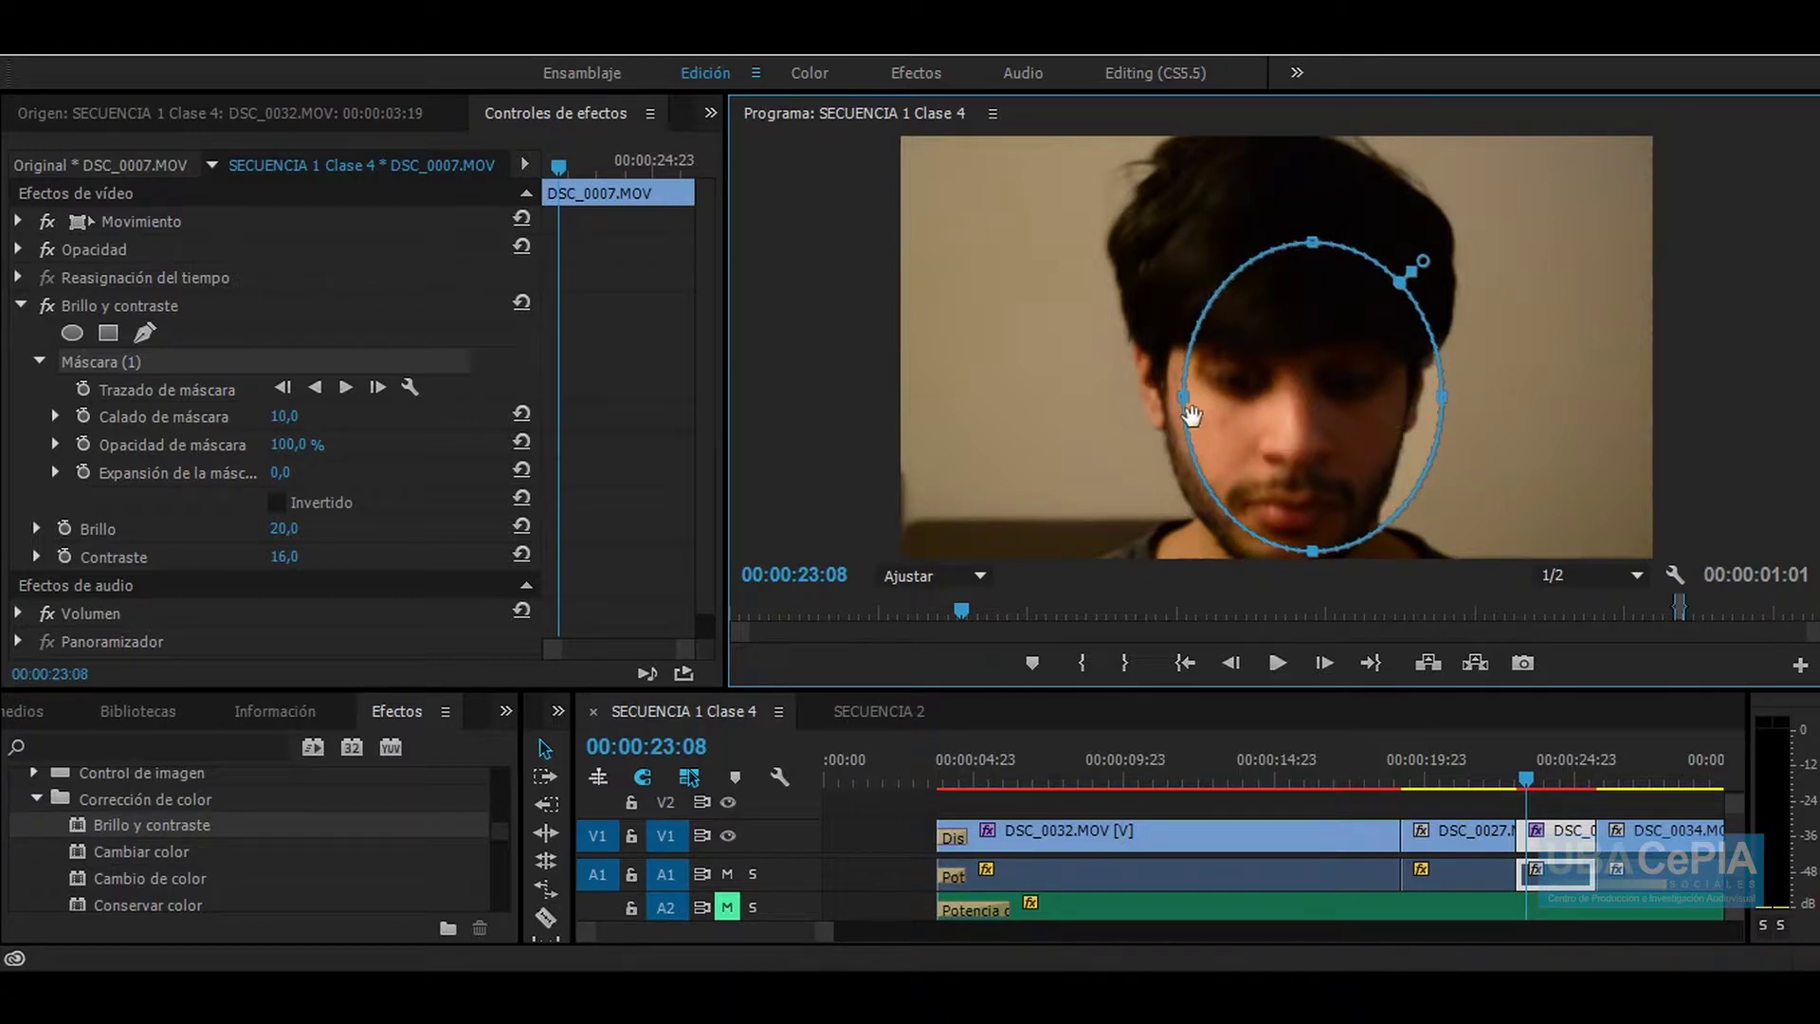
drag(1185, 398, 1146, 387)
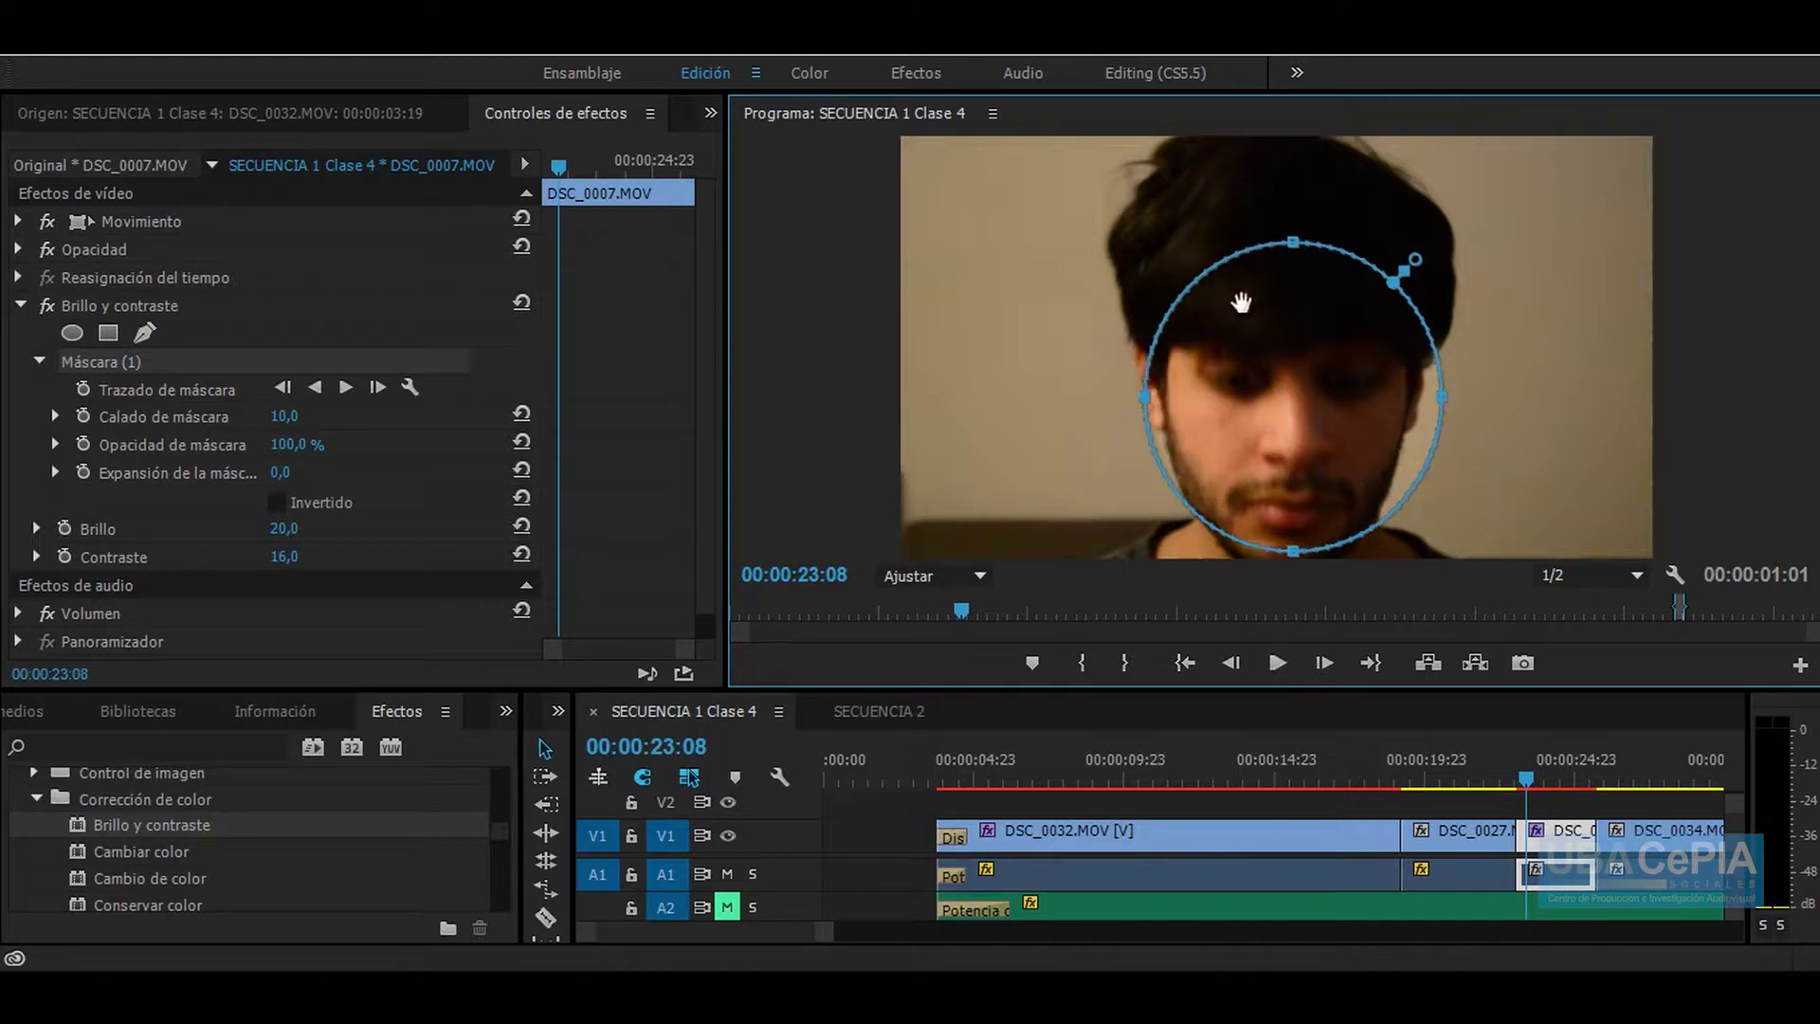
mouse_move(1293, 242)
mouse_down()
mouse_move(1291, 143)
mouse_move(1288, 252)
mouse_up()
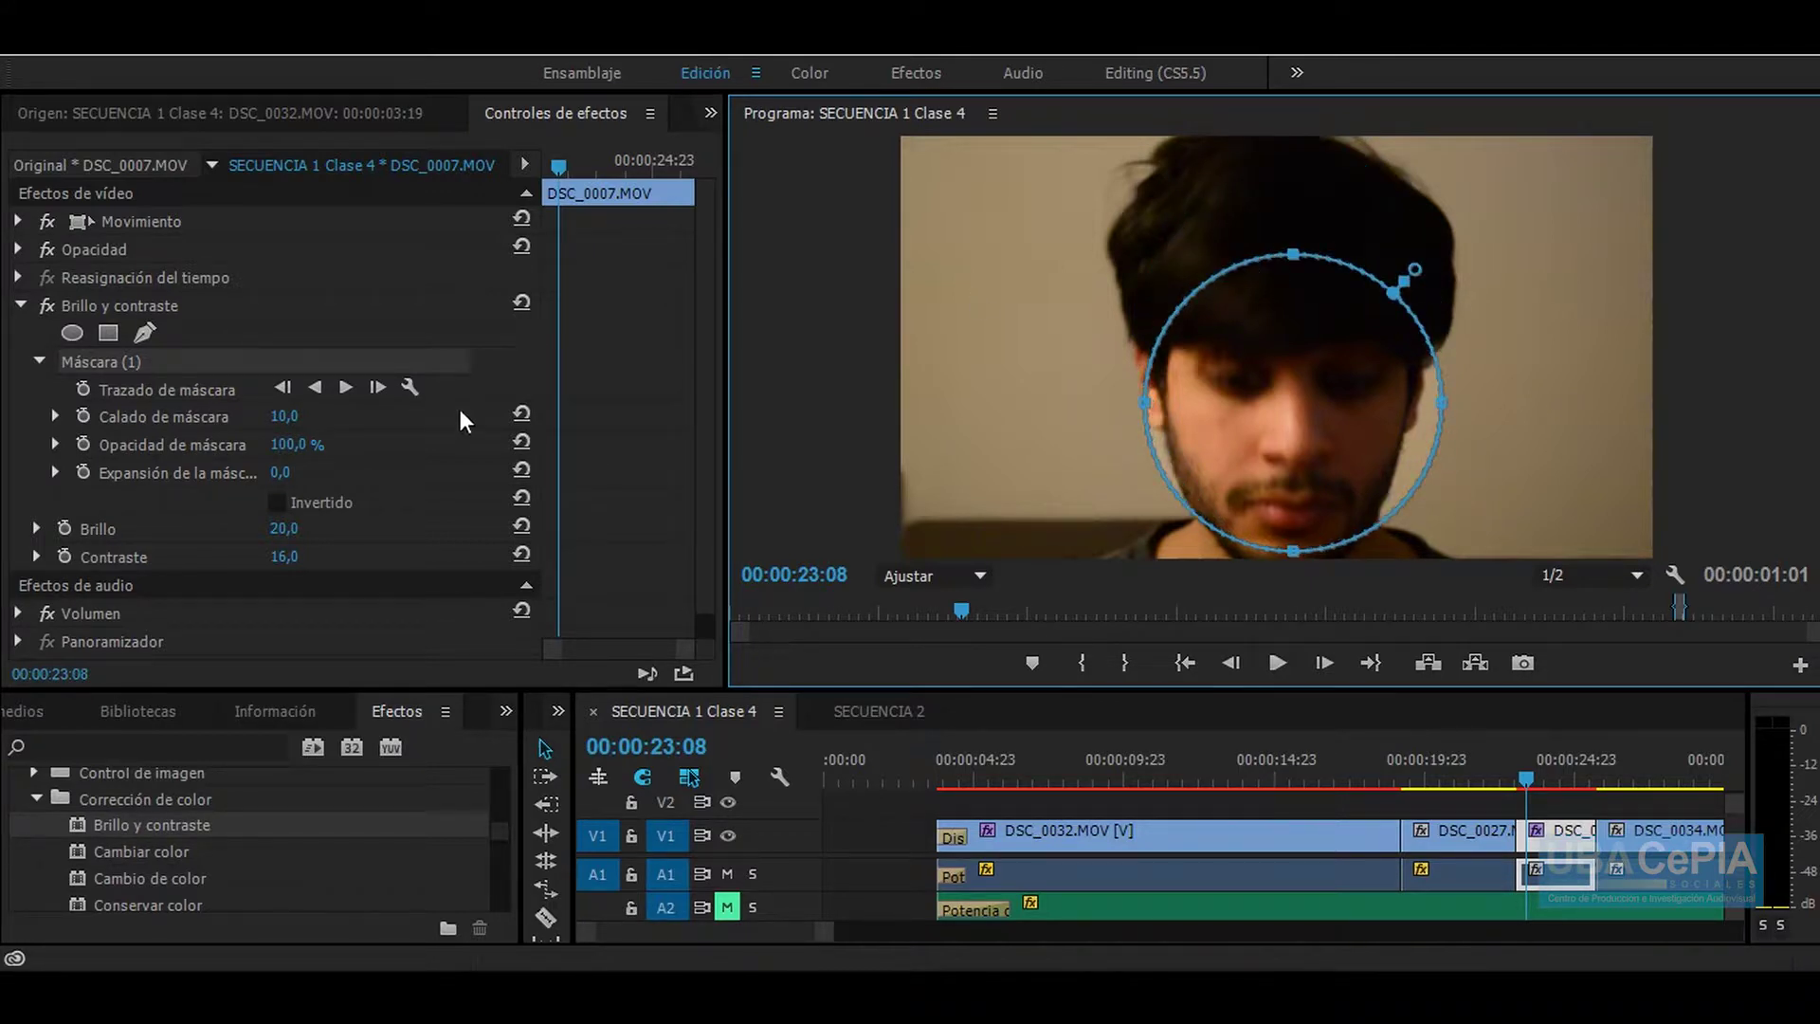
mouse_move(1545, 775)
mouse_down()
mouse_move(1574, 776)
mouse_move(1533, 778)
mouse_up()
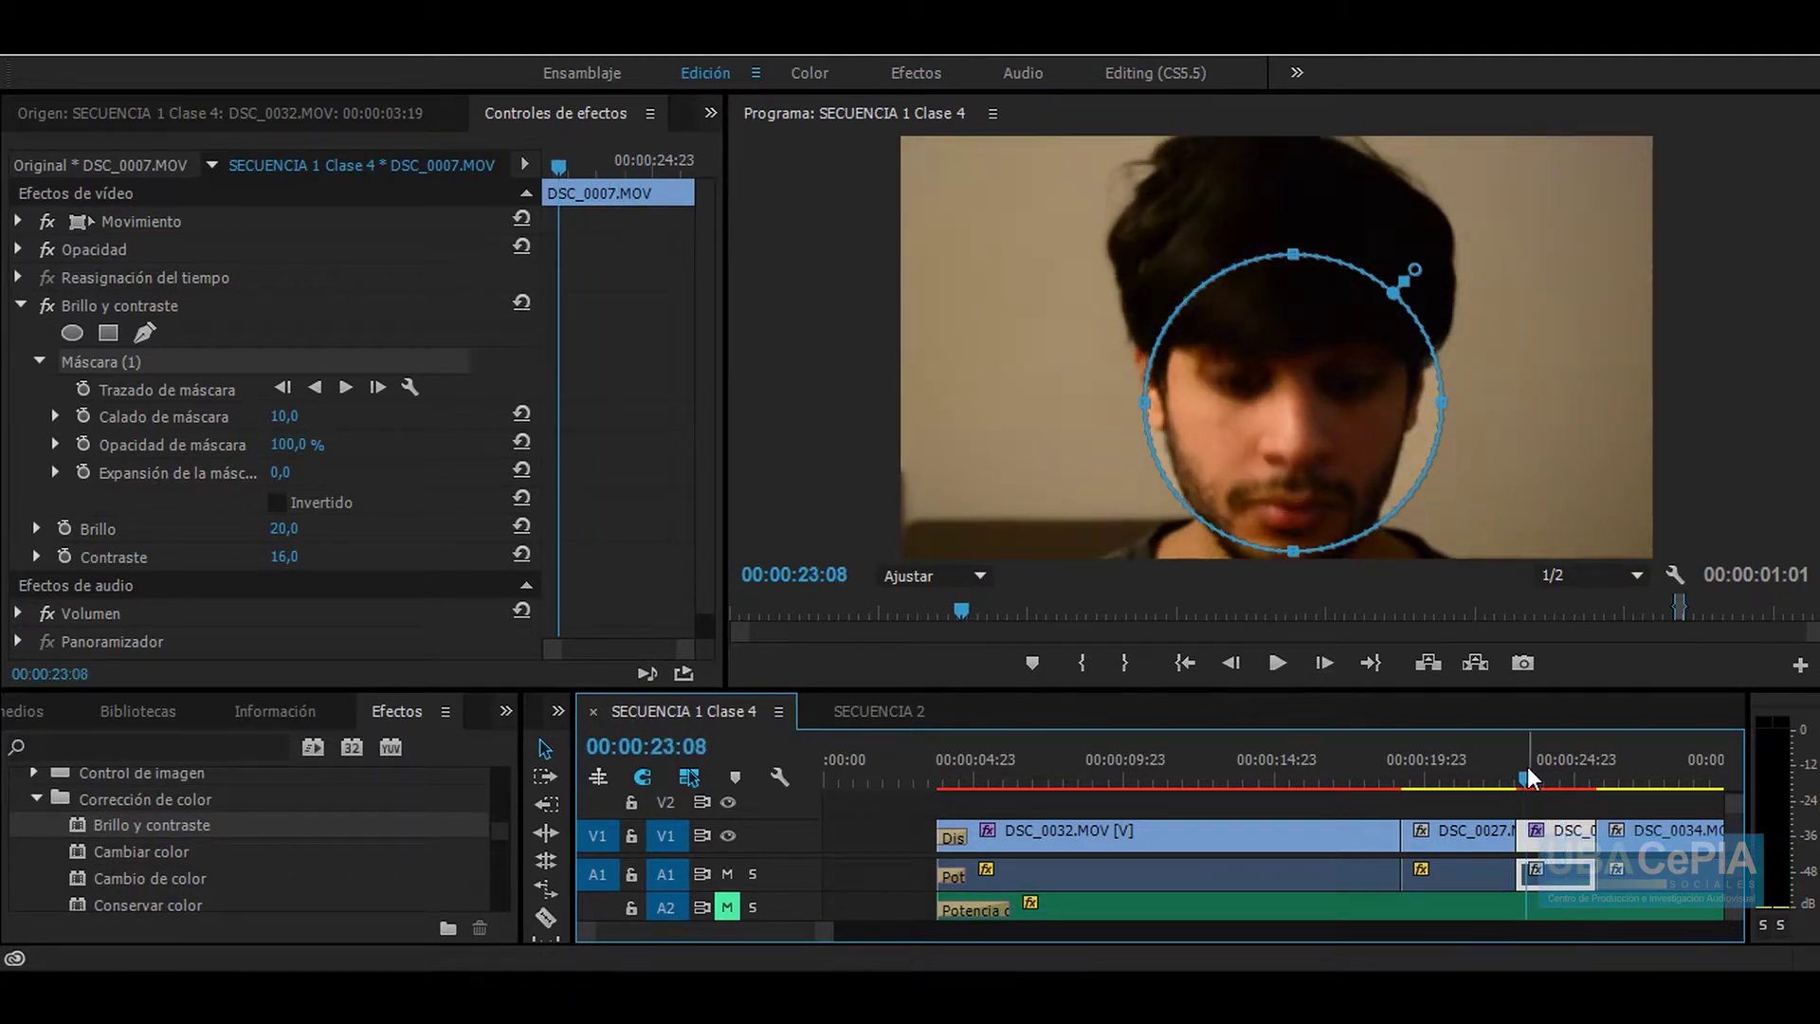
click(557, 170)
Step: From near the clip start, track the face mask forward, stopping at 24:04
drag(557, 170, 546, 168)
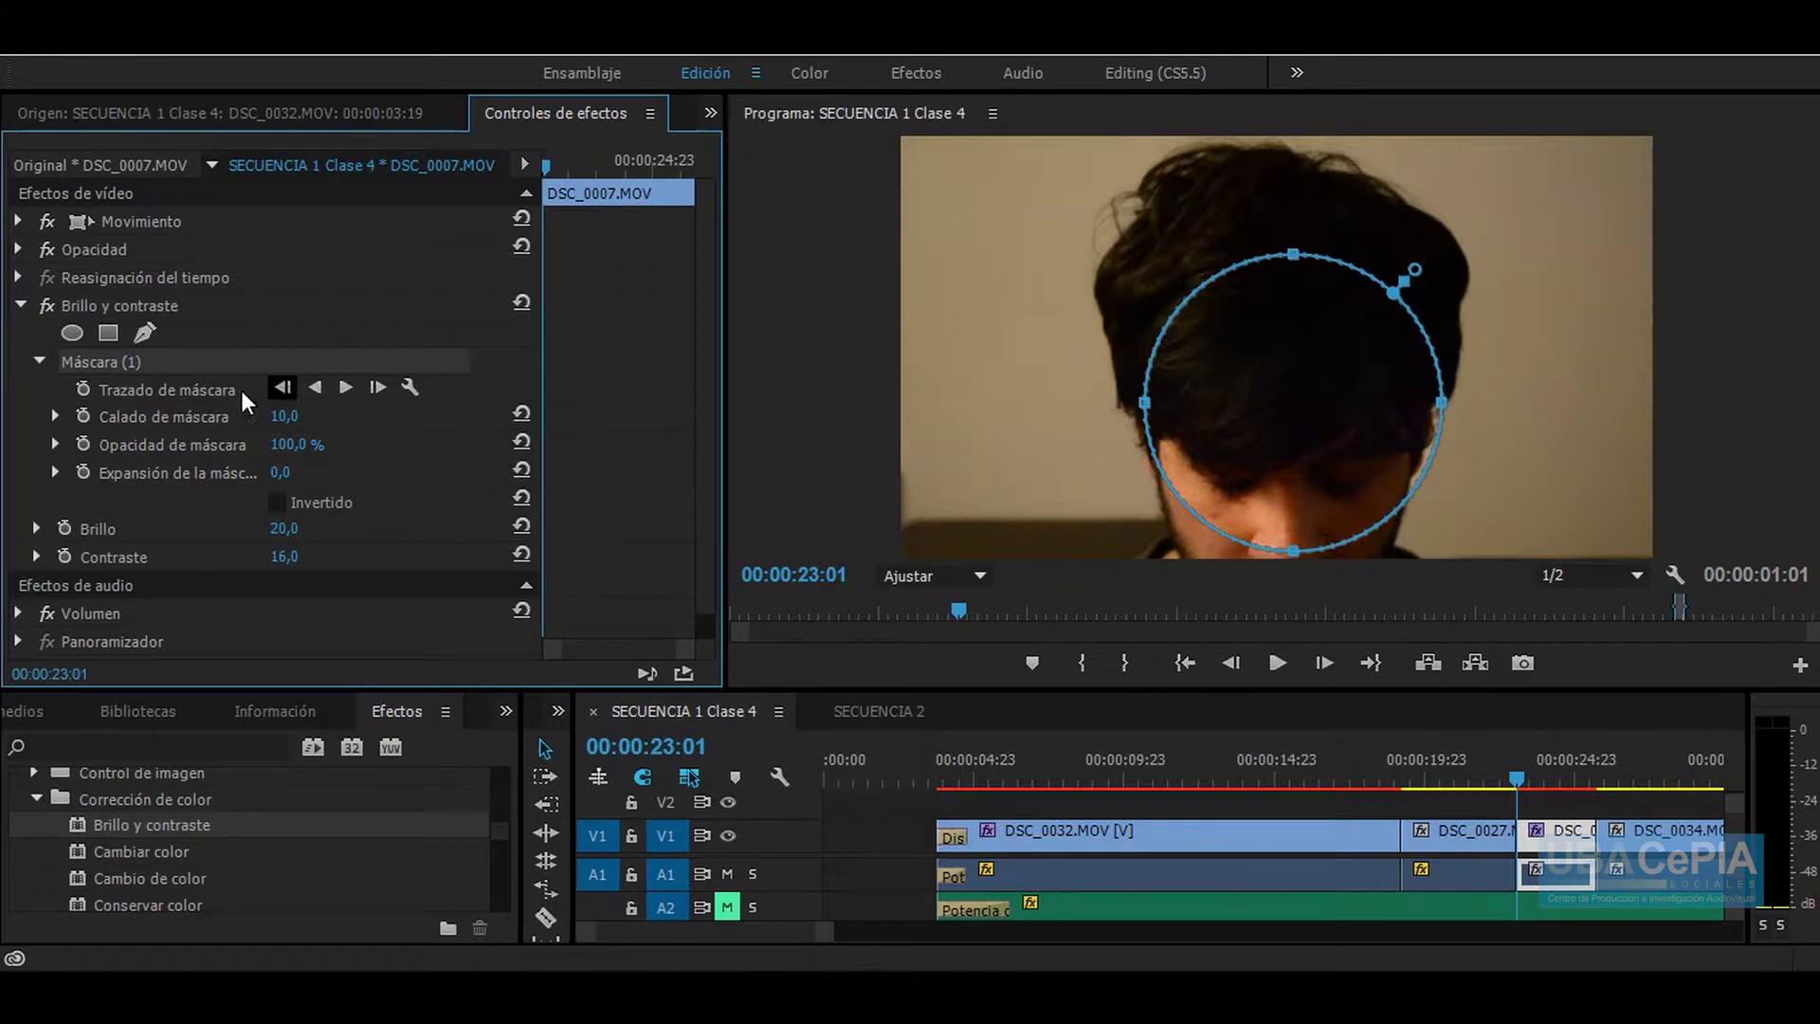
click(344, 386)
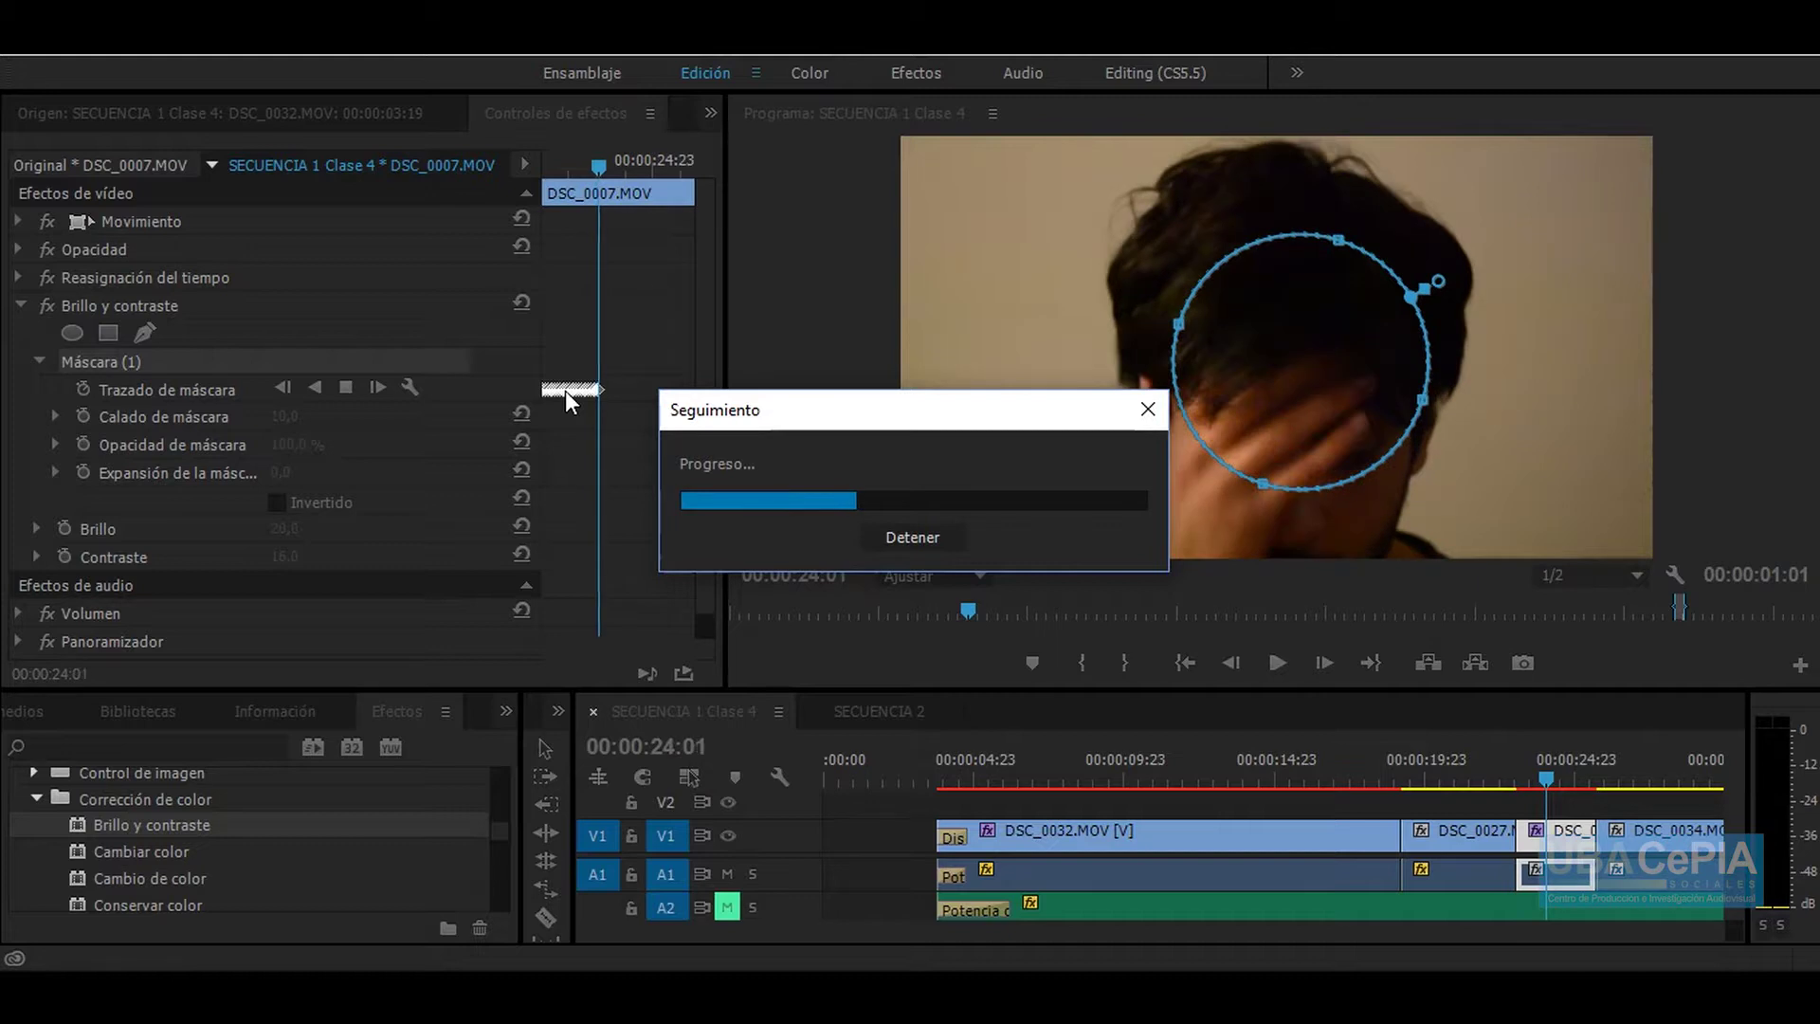
click(931, 538)
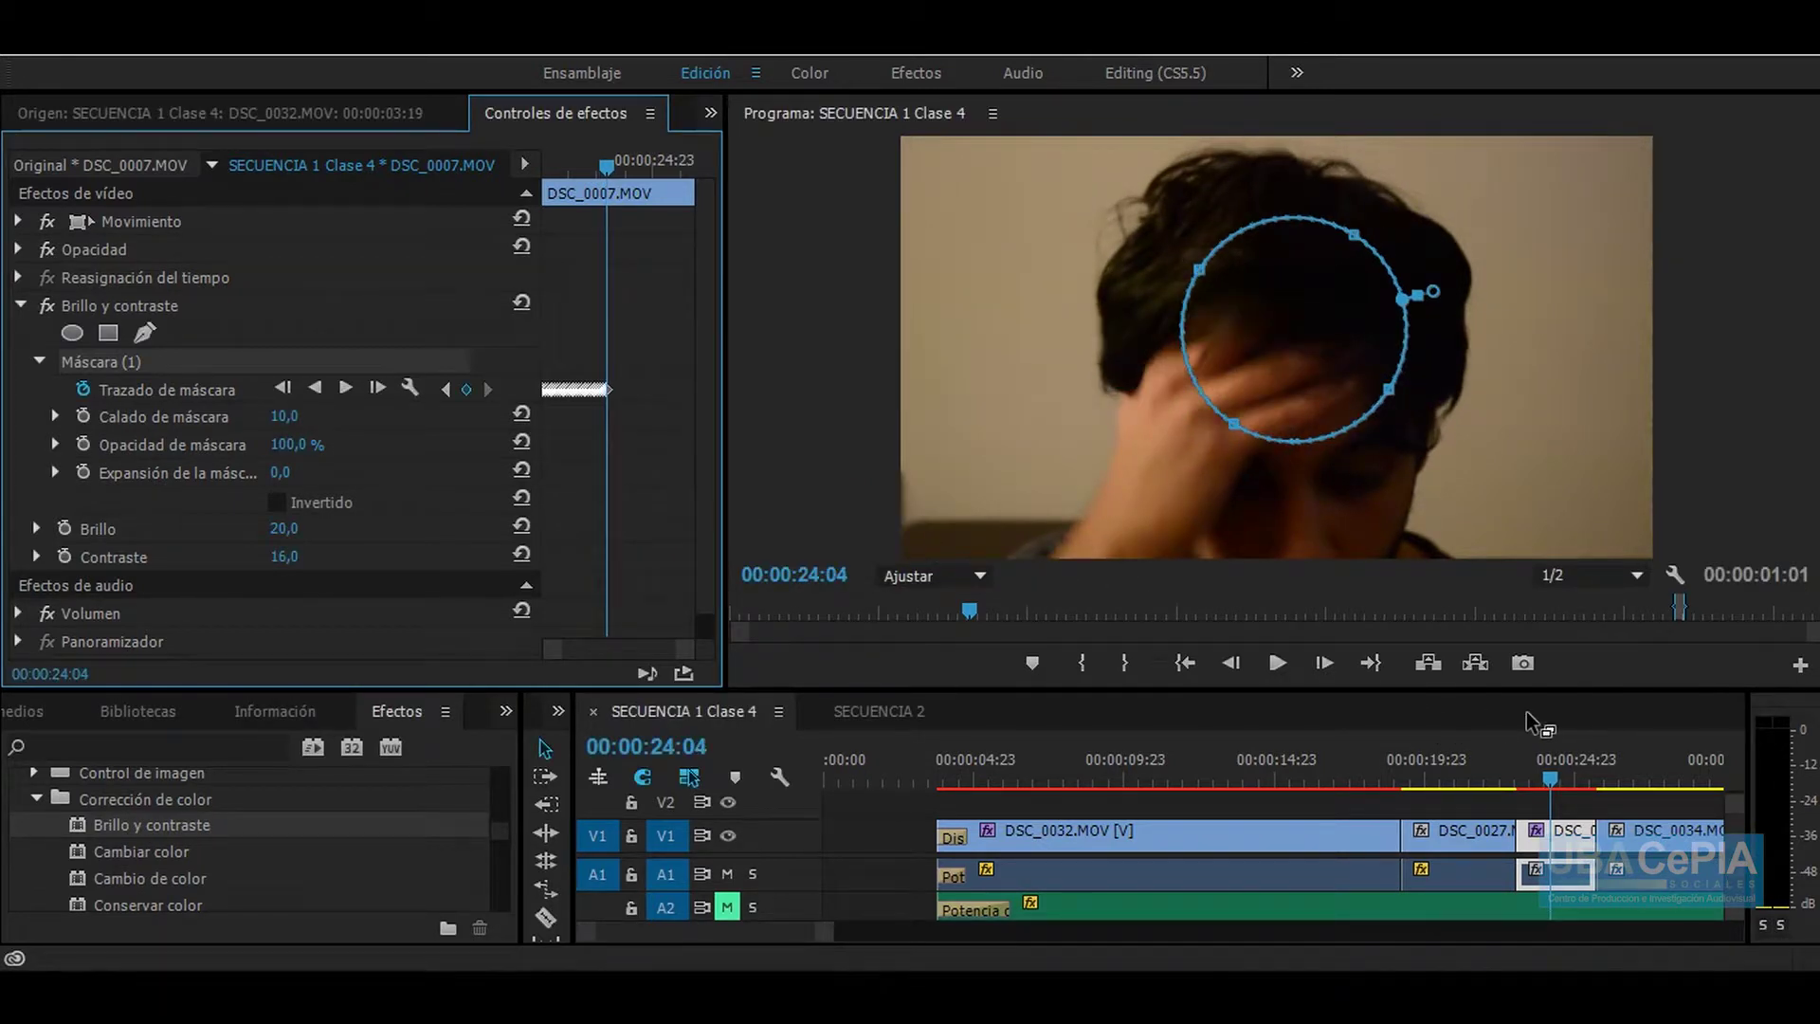
drag(1553, 780, 1525, 783)
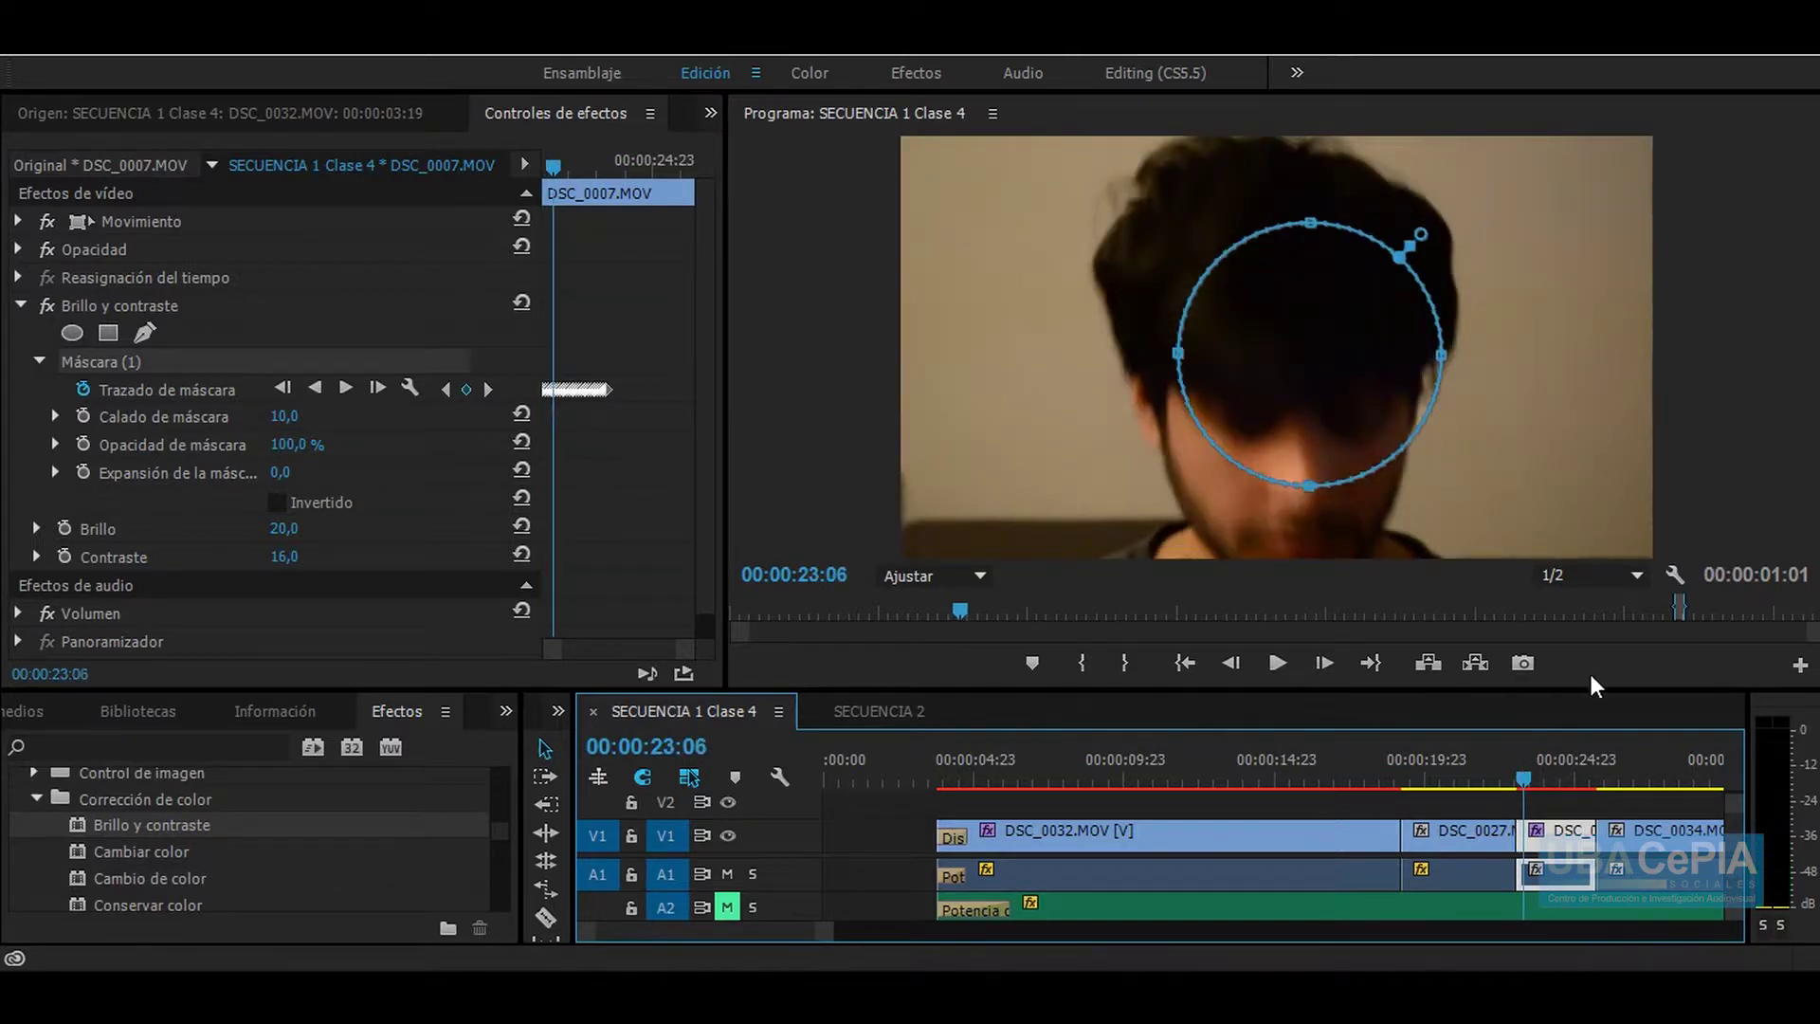
Step: Hide the mask outline, play DSC_0007 to 25:01 to check tracking, then widen Effect Controls
click(1549, 778)
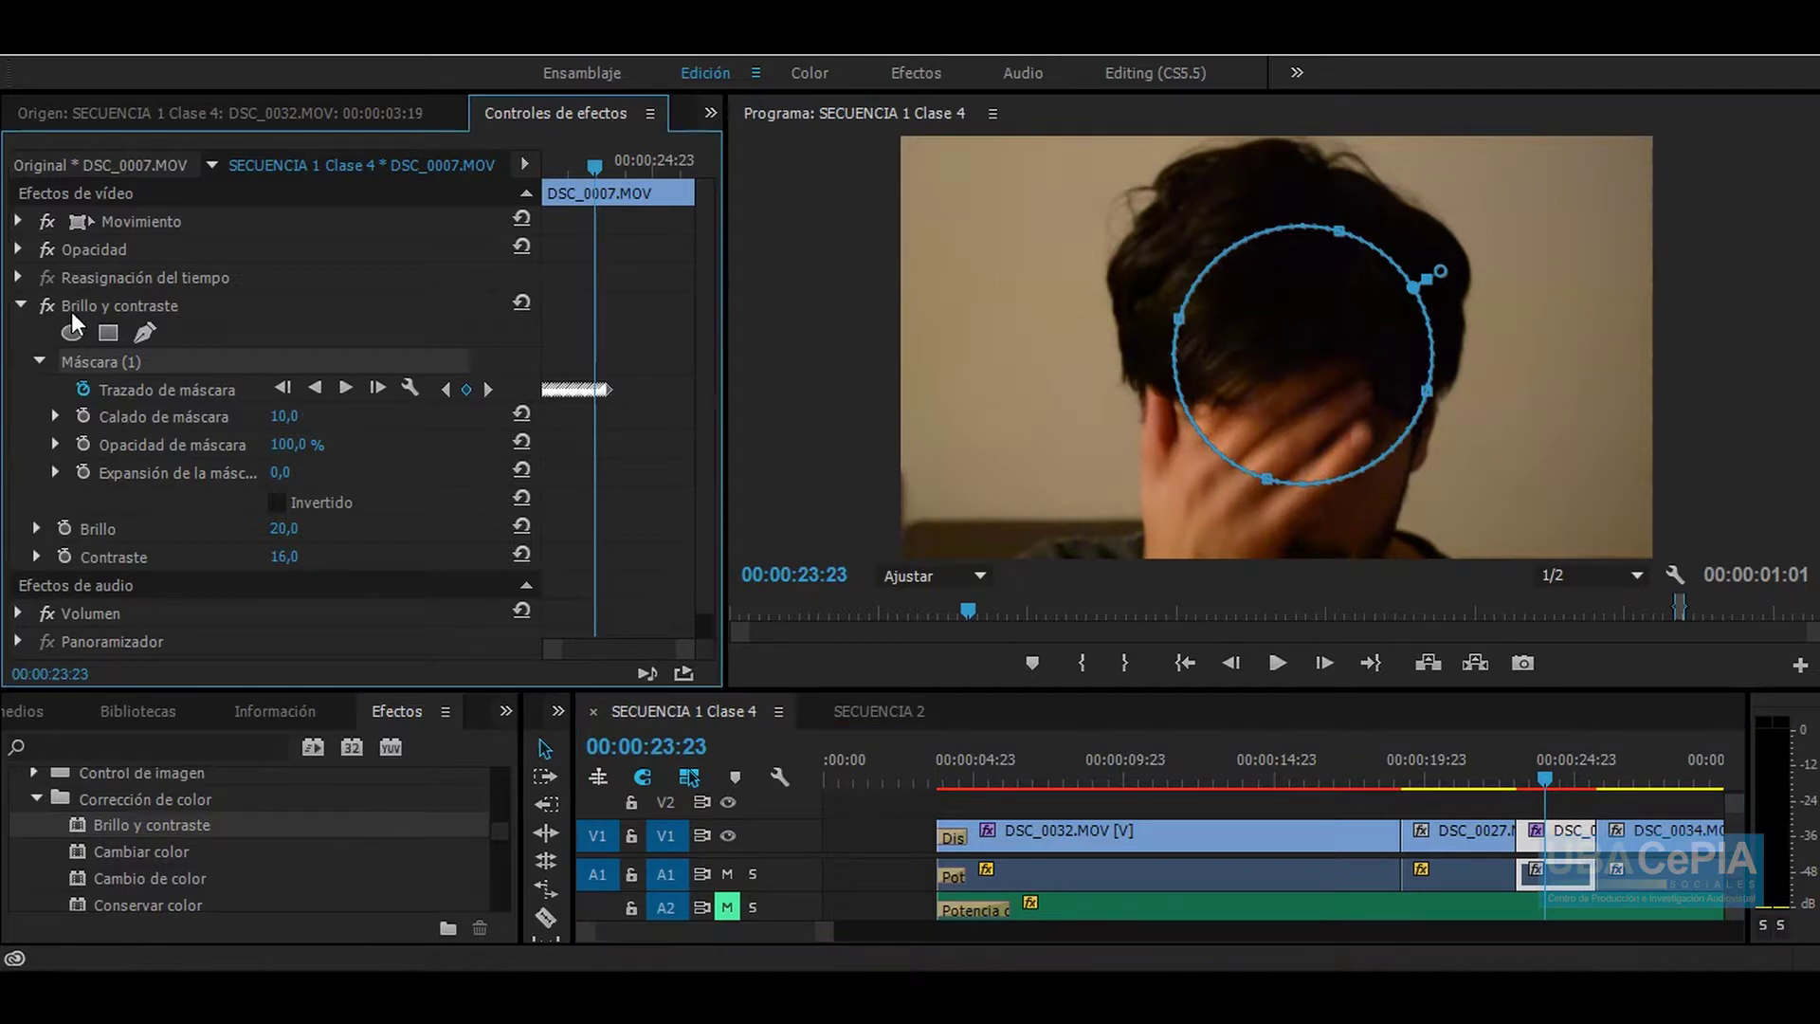
click(24, 366)
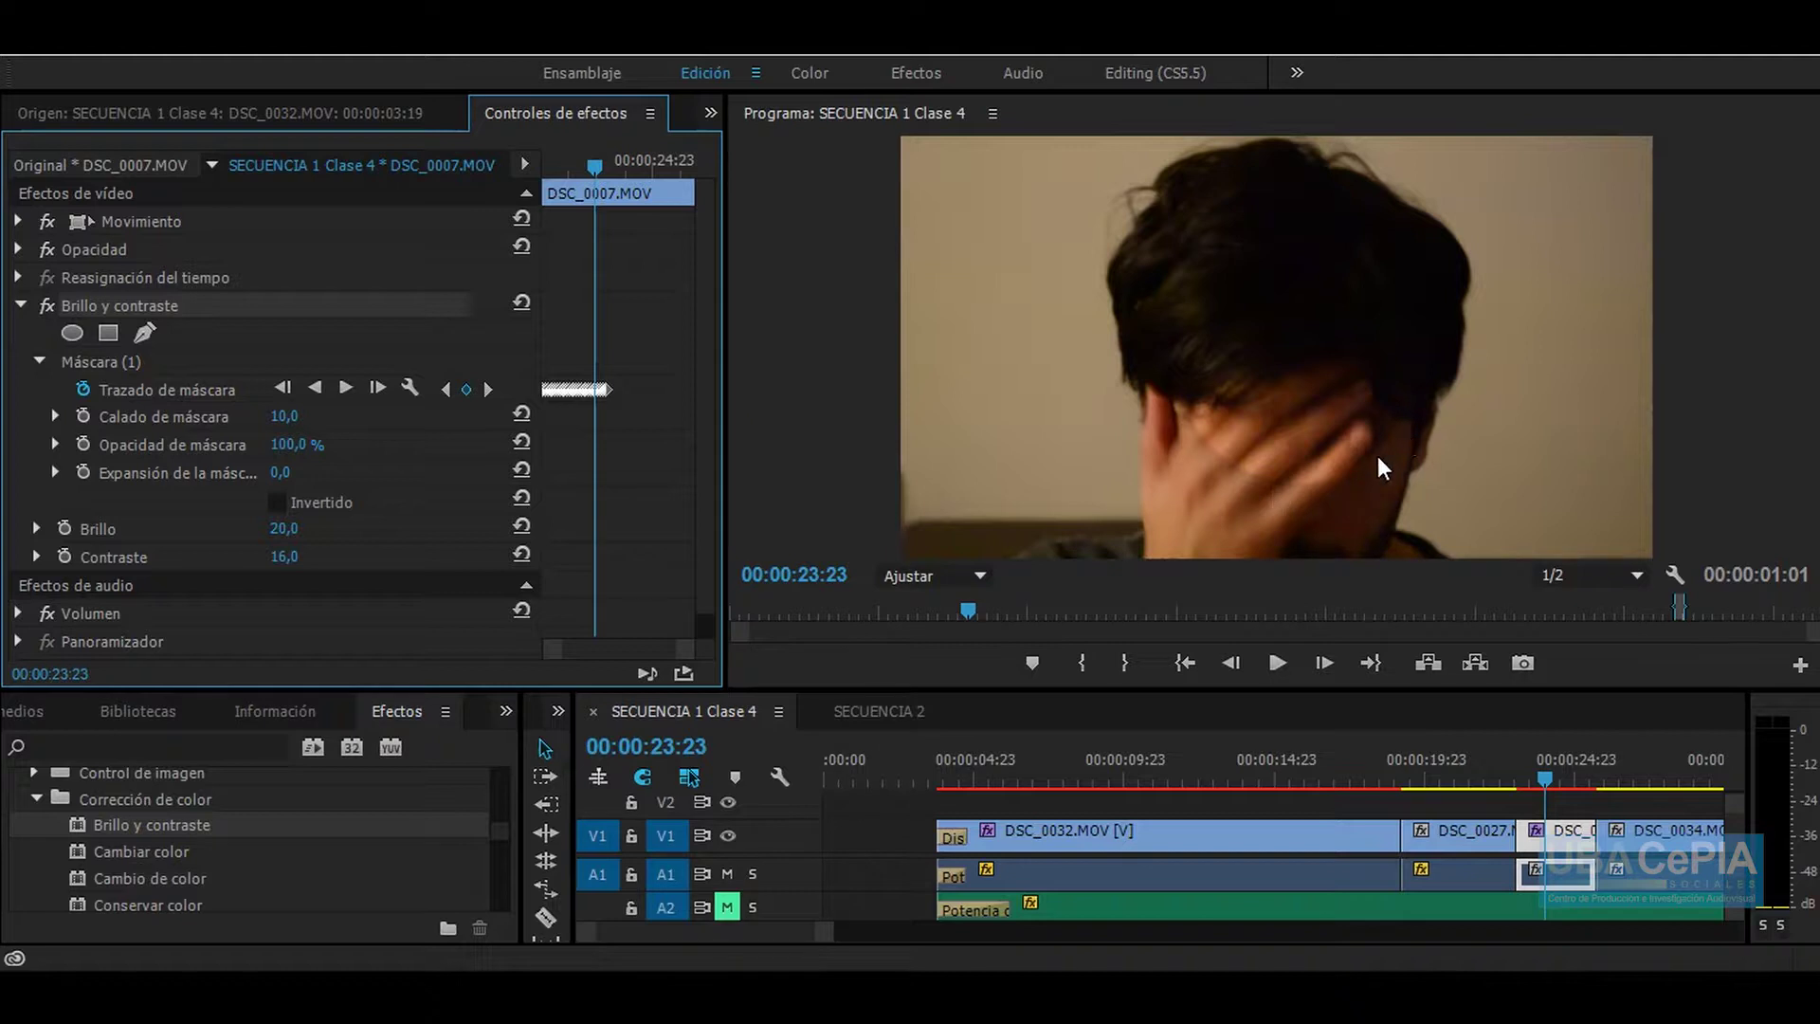
mouse_move(1546, 780)
mouse_down()
mouse_move(1503, 774)
mouse_move(1533, 766)
mouse_up()
key(space)
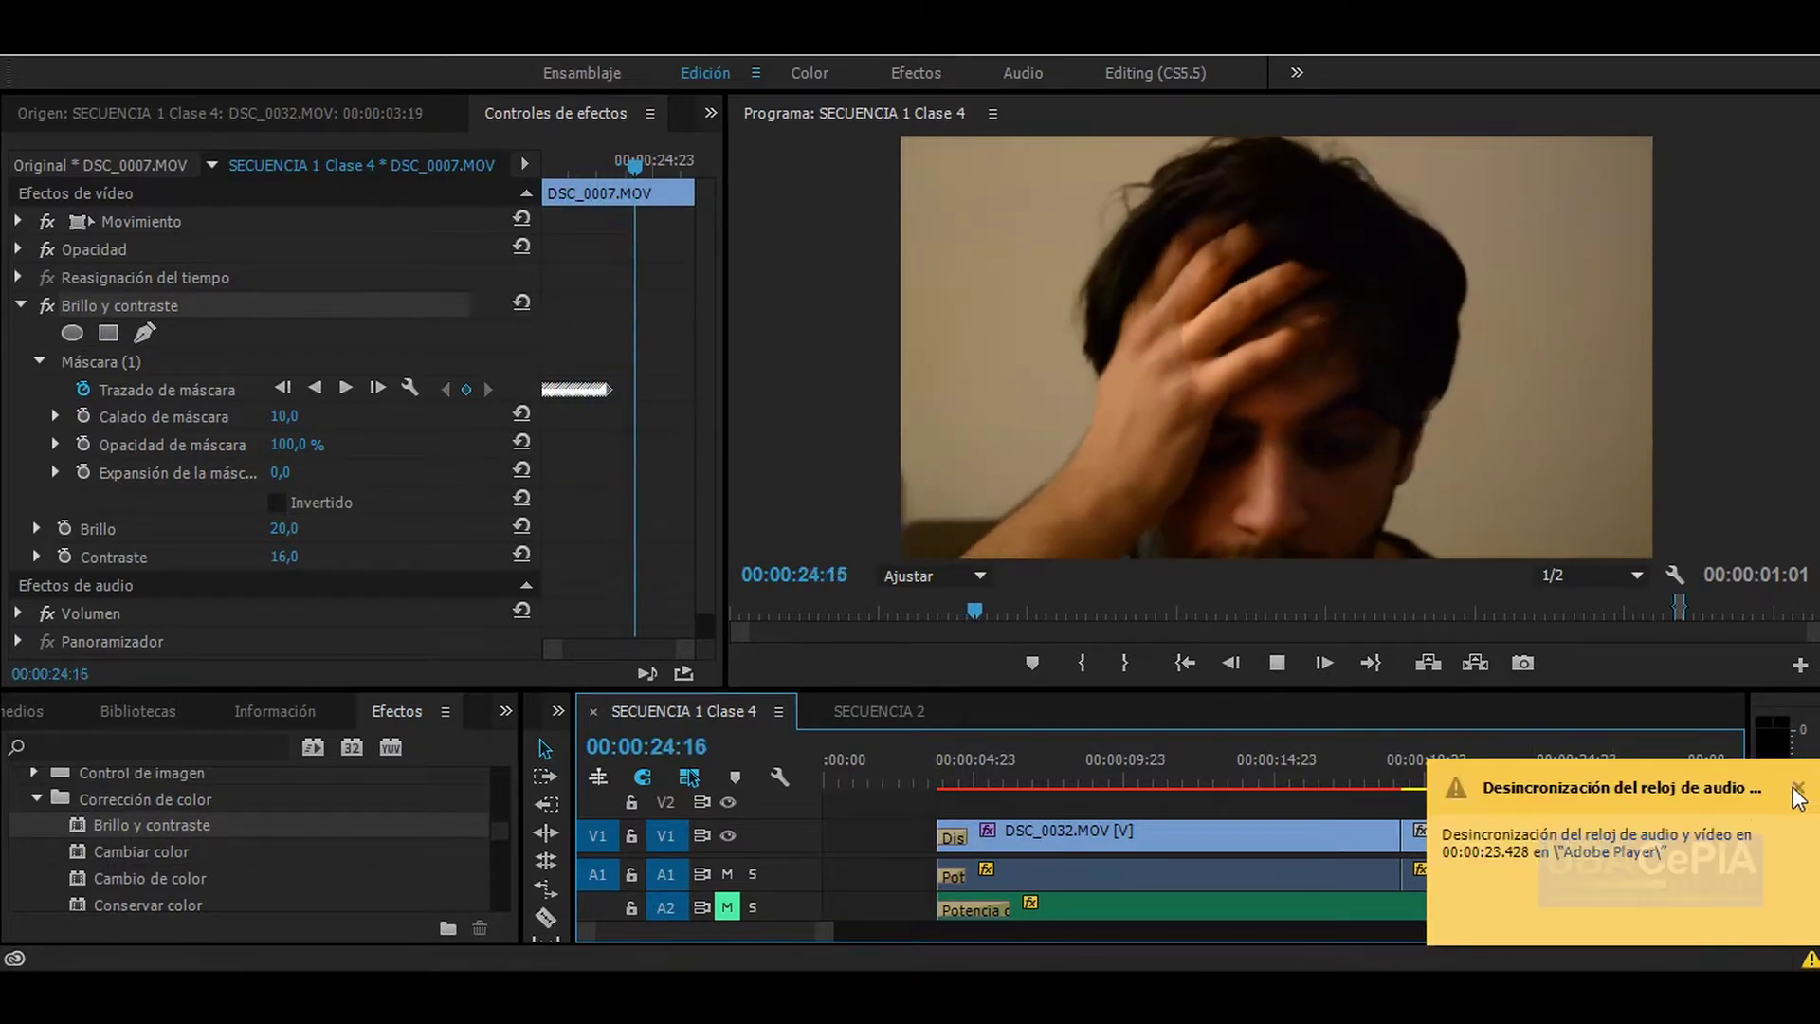
click(1576, 785)
drag(1577, 785, 1582, 790)
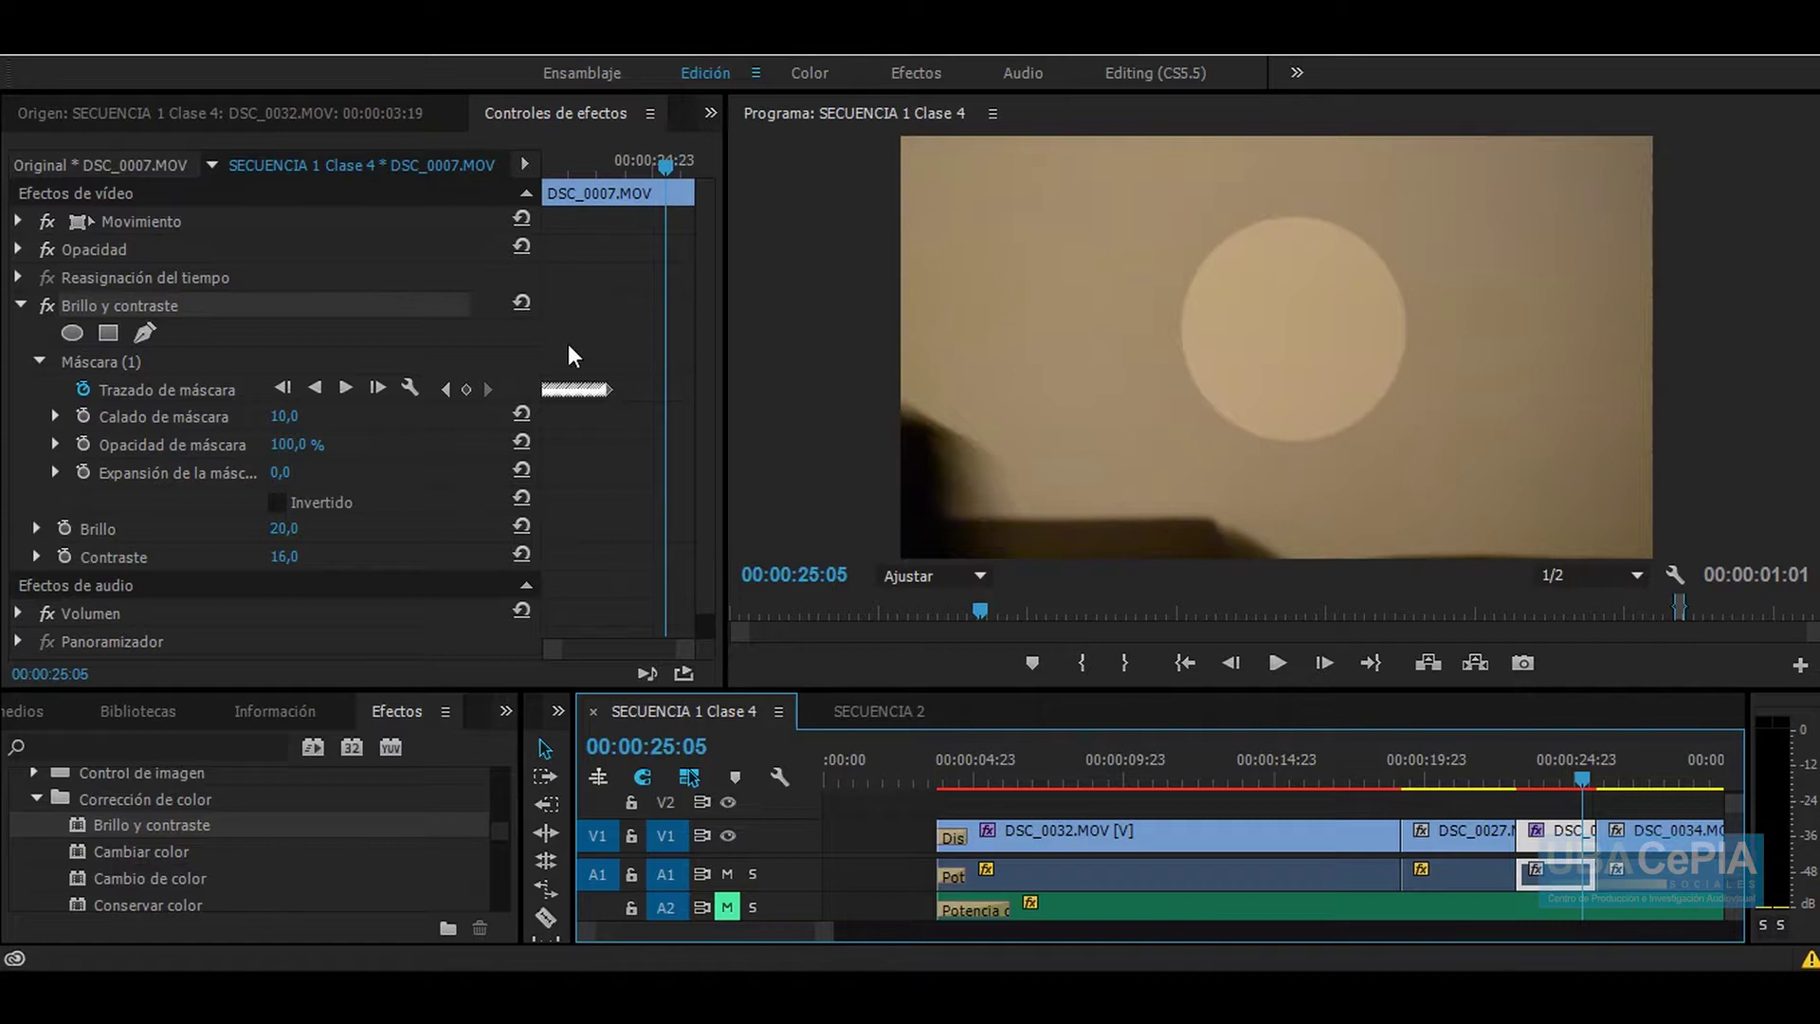
drag(572, 161, 553, 163)
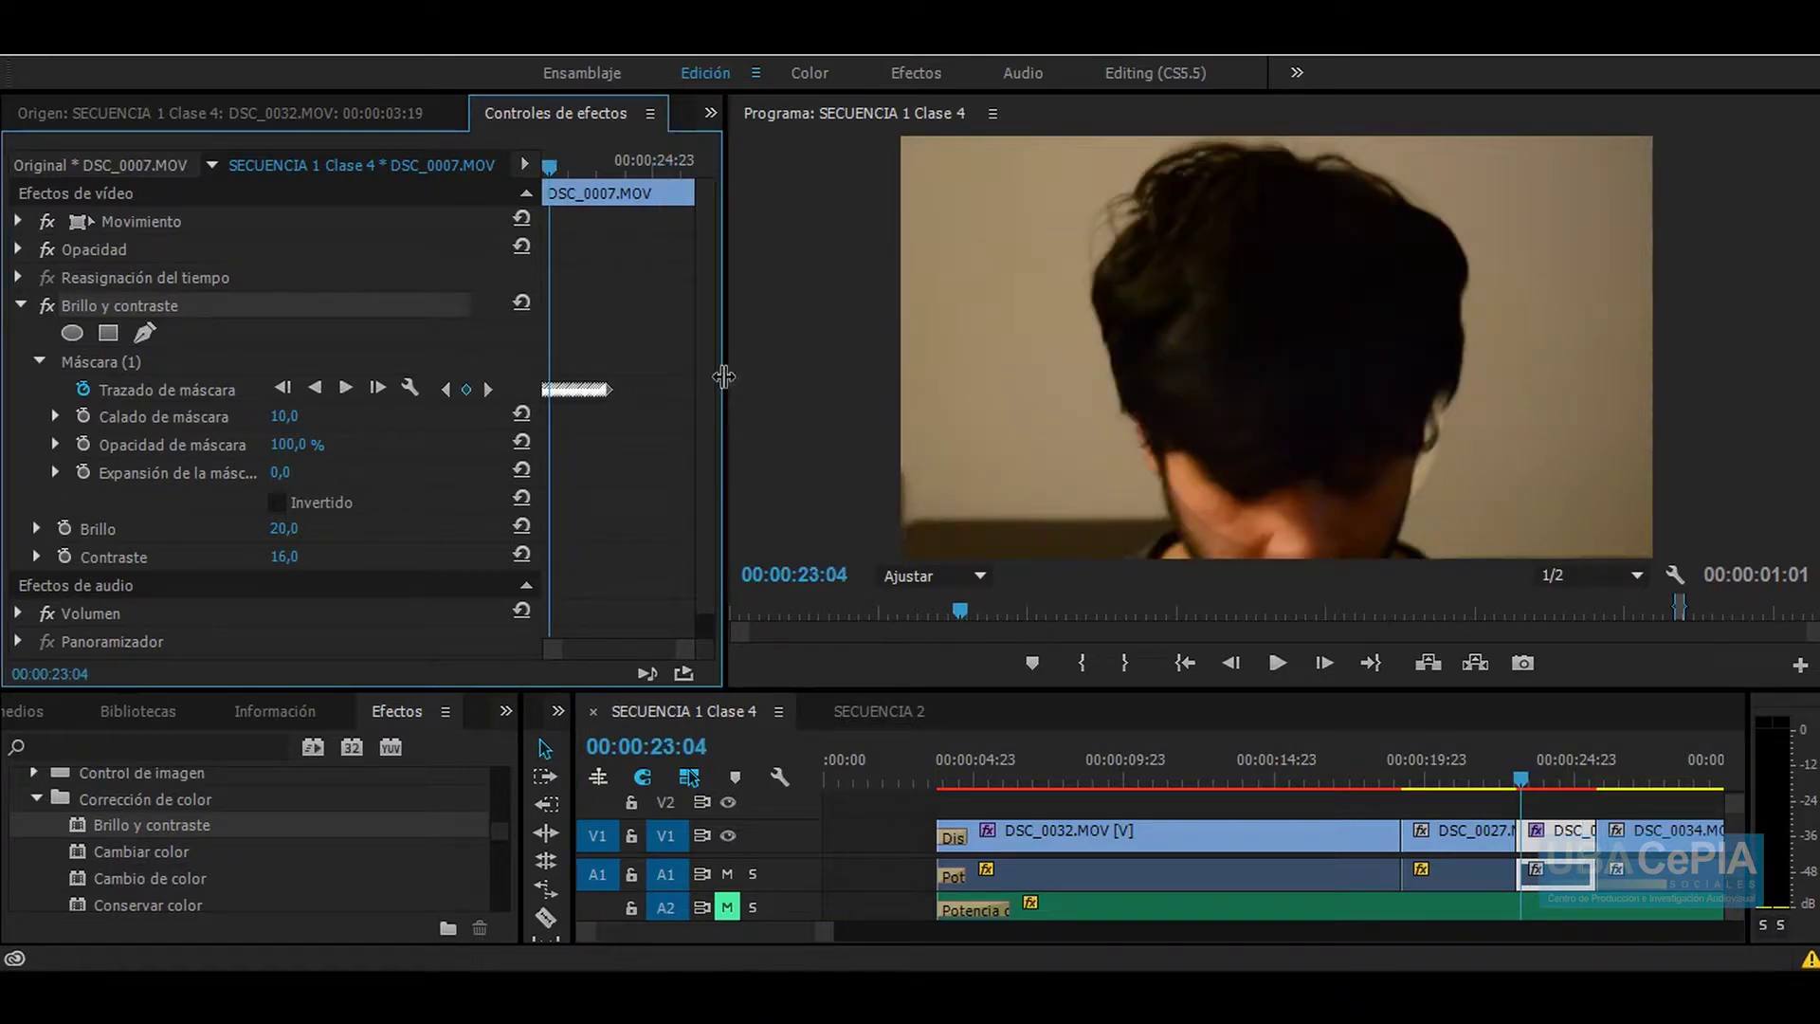
drag(724, 386, 1509, 408)
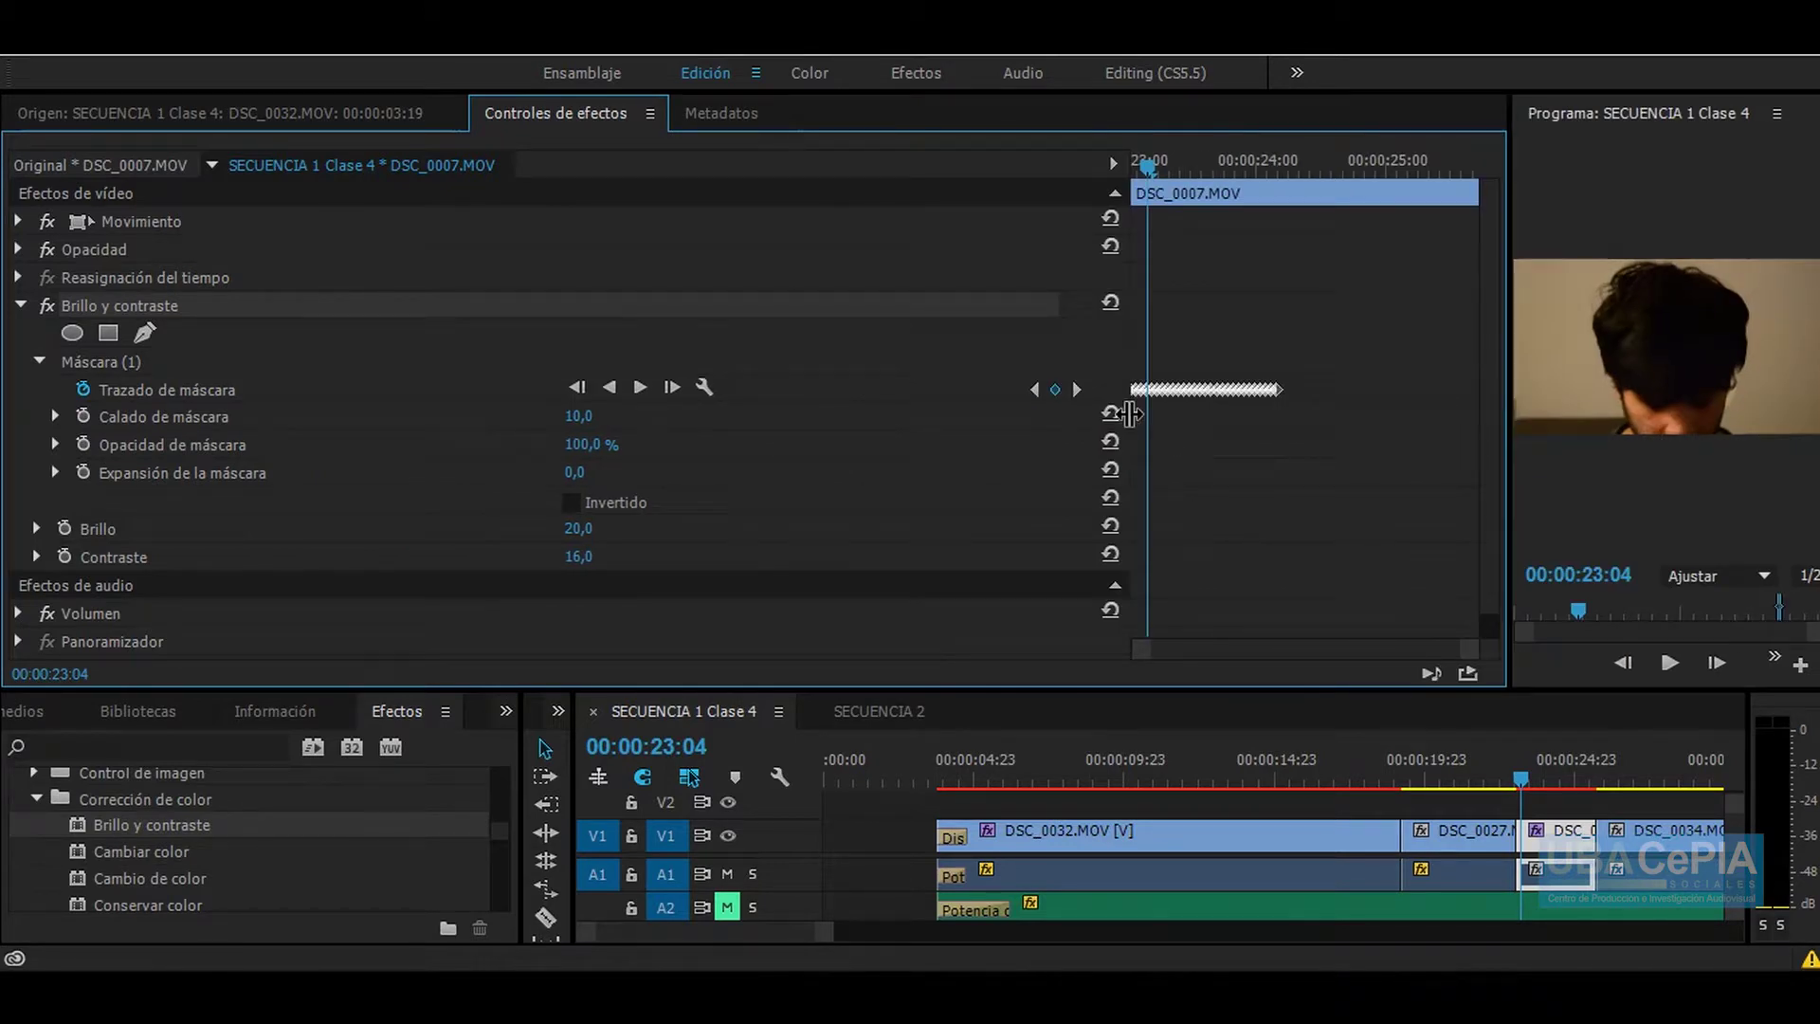
Step: Widen the Effect Controls panel to inspect the tracked mask path keyframes
drag(1129, 408, 118, 398)
mouse_move(408, 163)
mouse_down()
mouse_move(442, 163)
mouse_move(463, 190)
mouse_move(371, 166)
mouse_up()
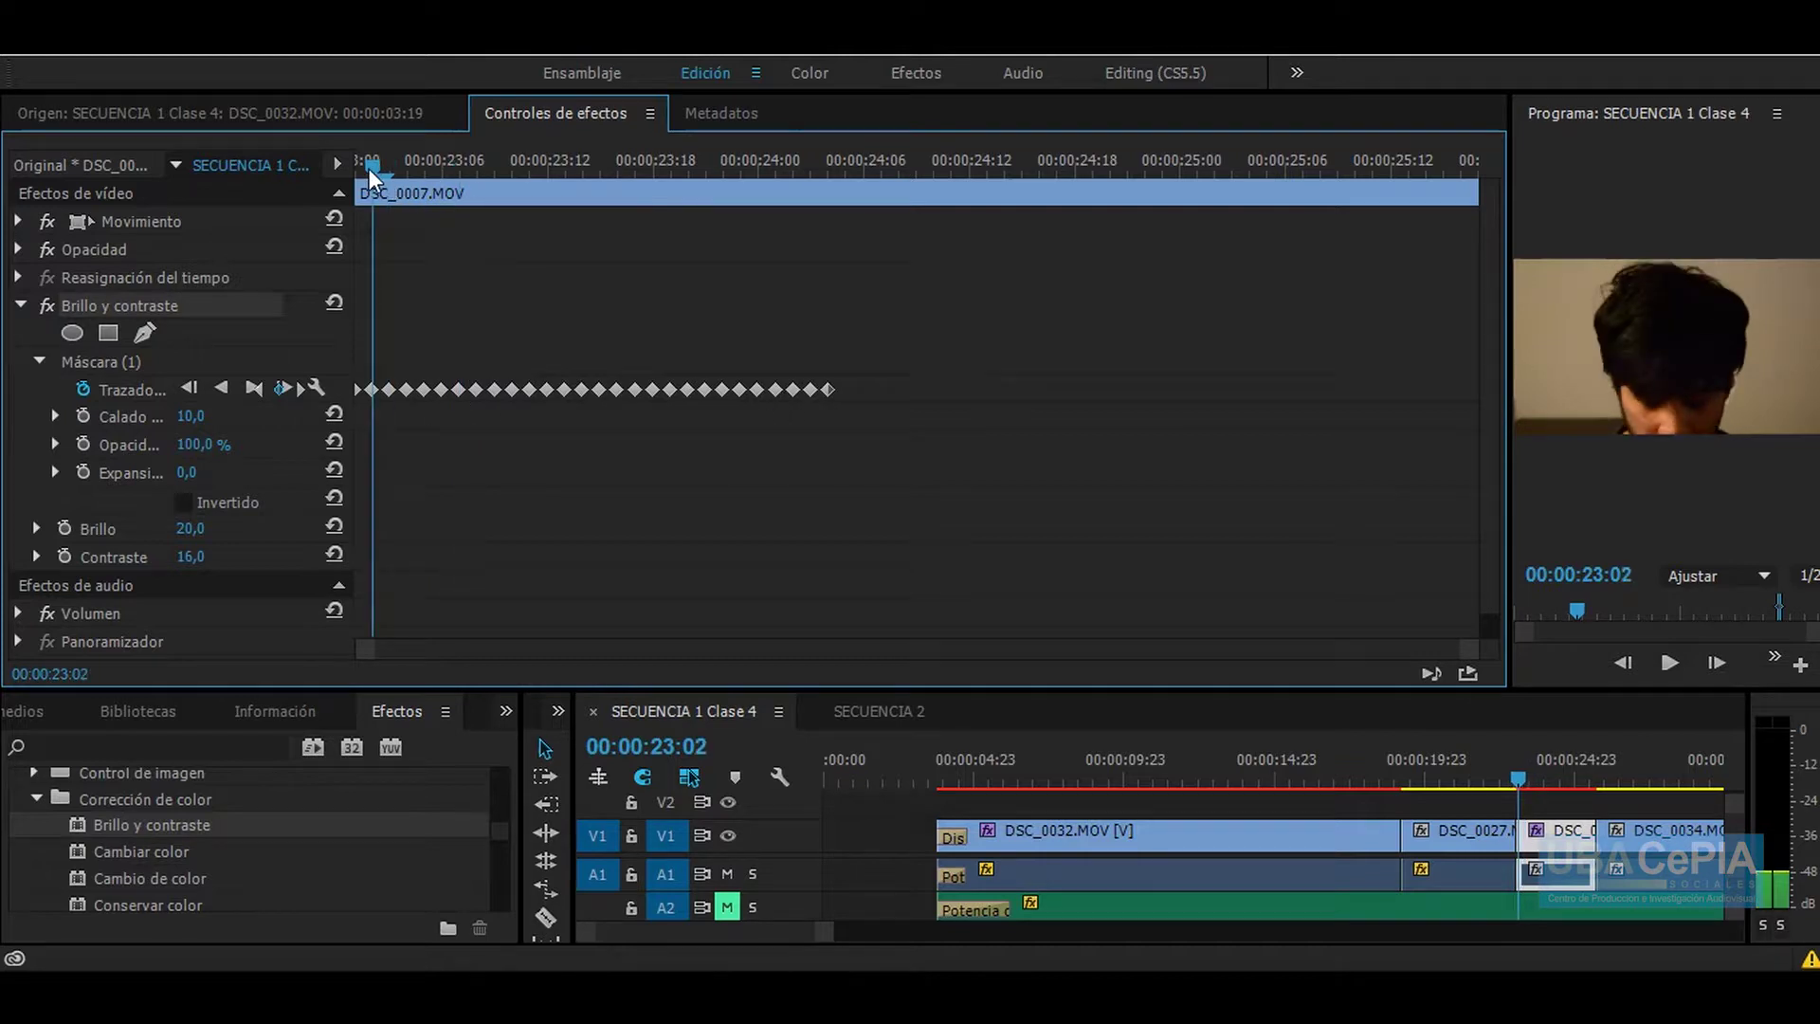
click(372, 390)
click(142, 311)
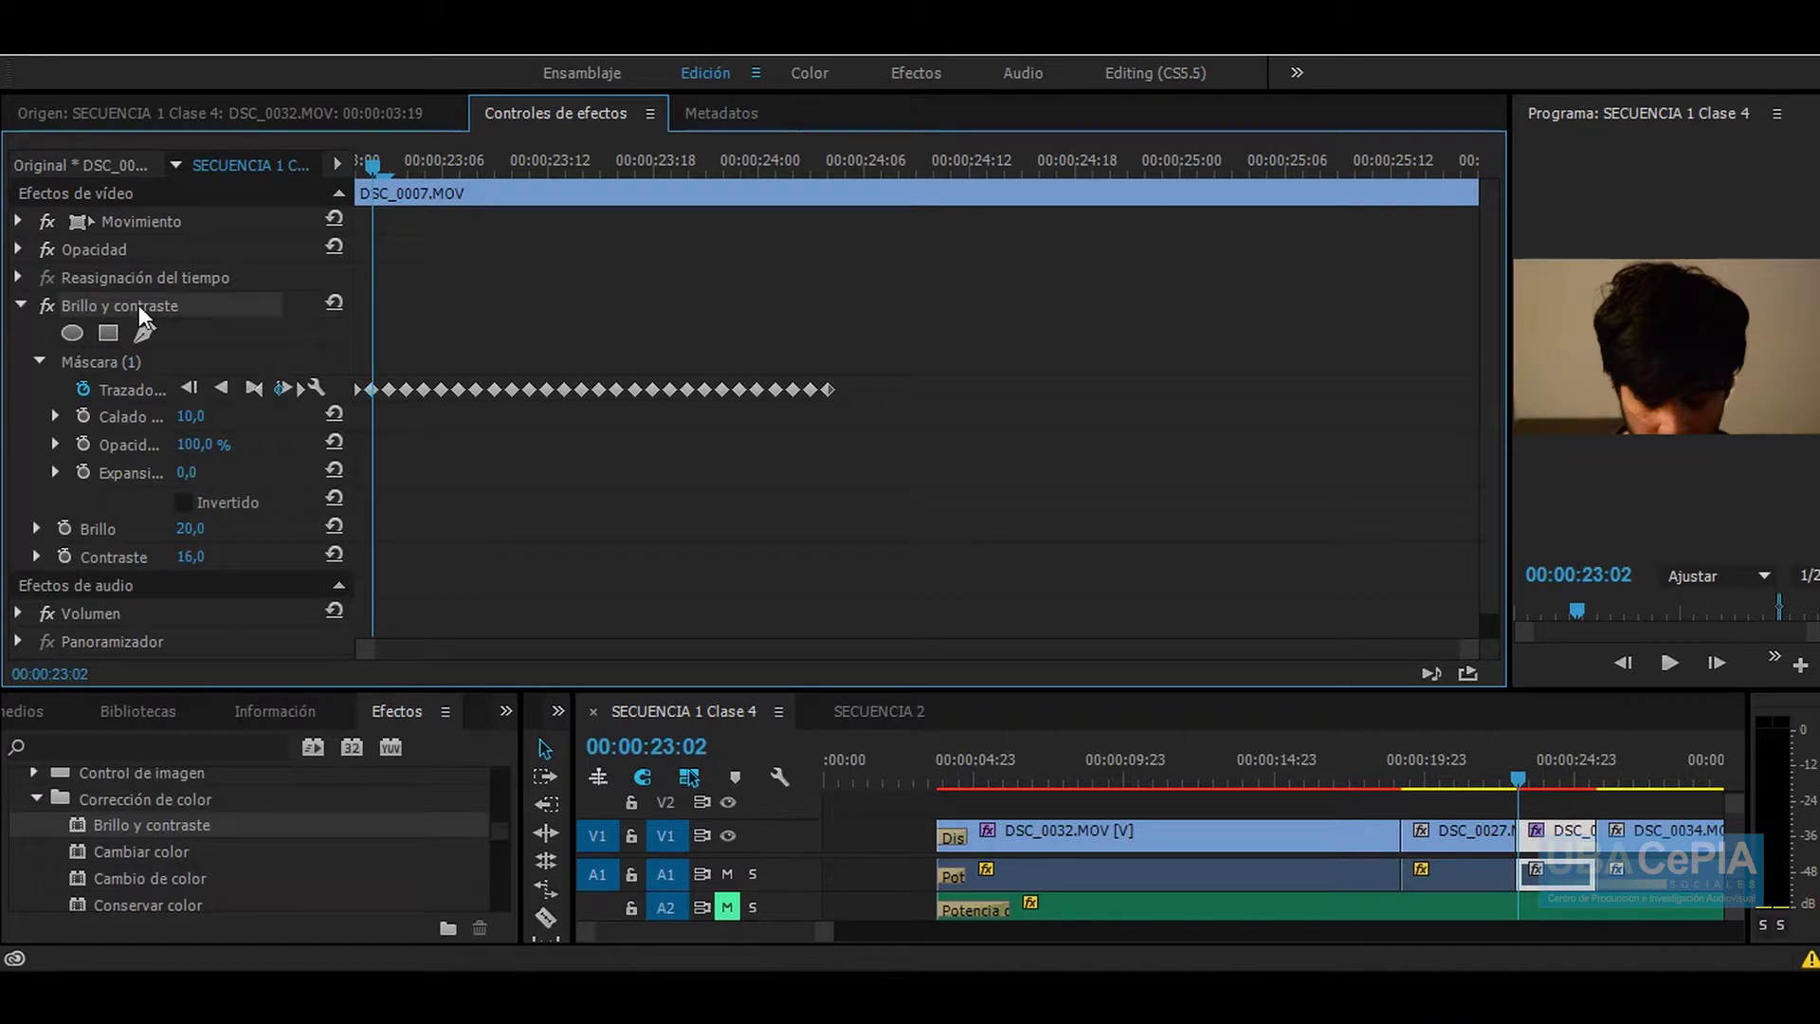
click(1678, 351)
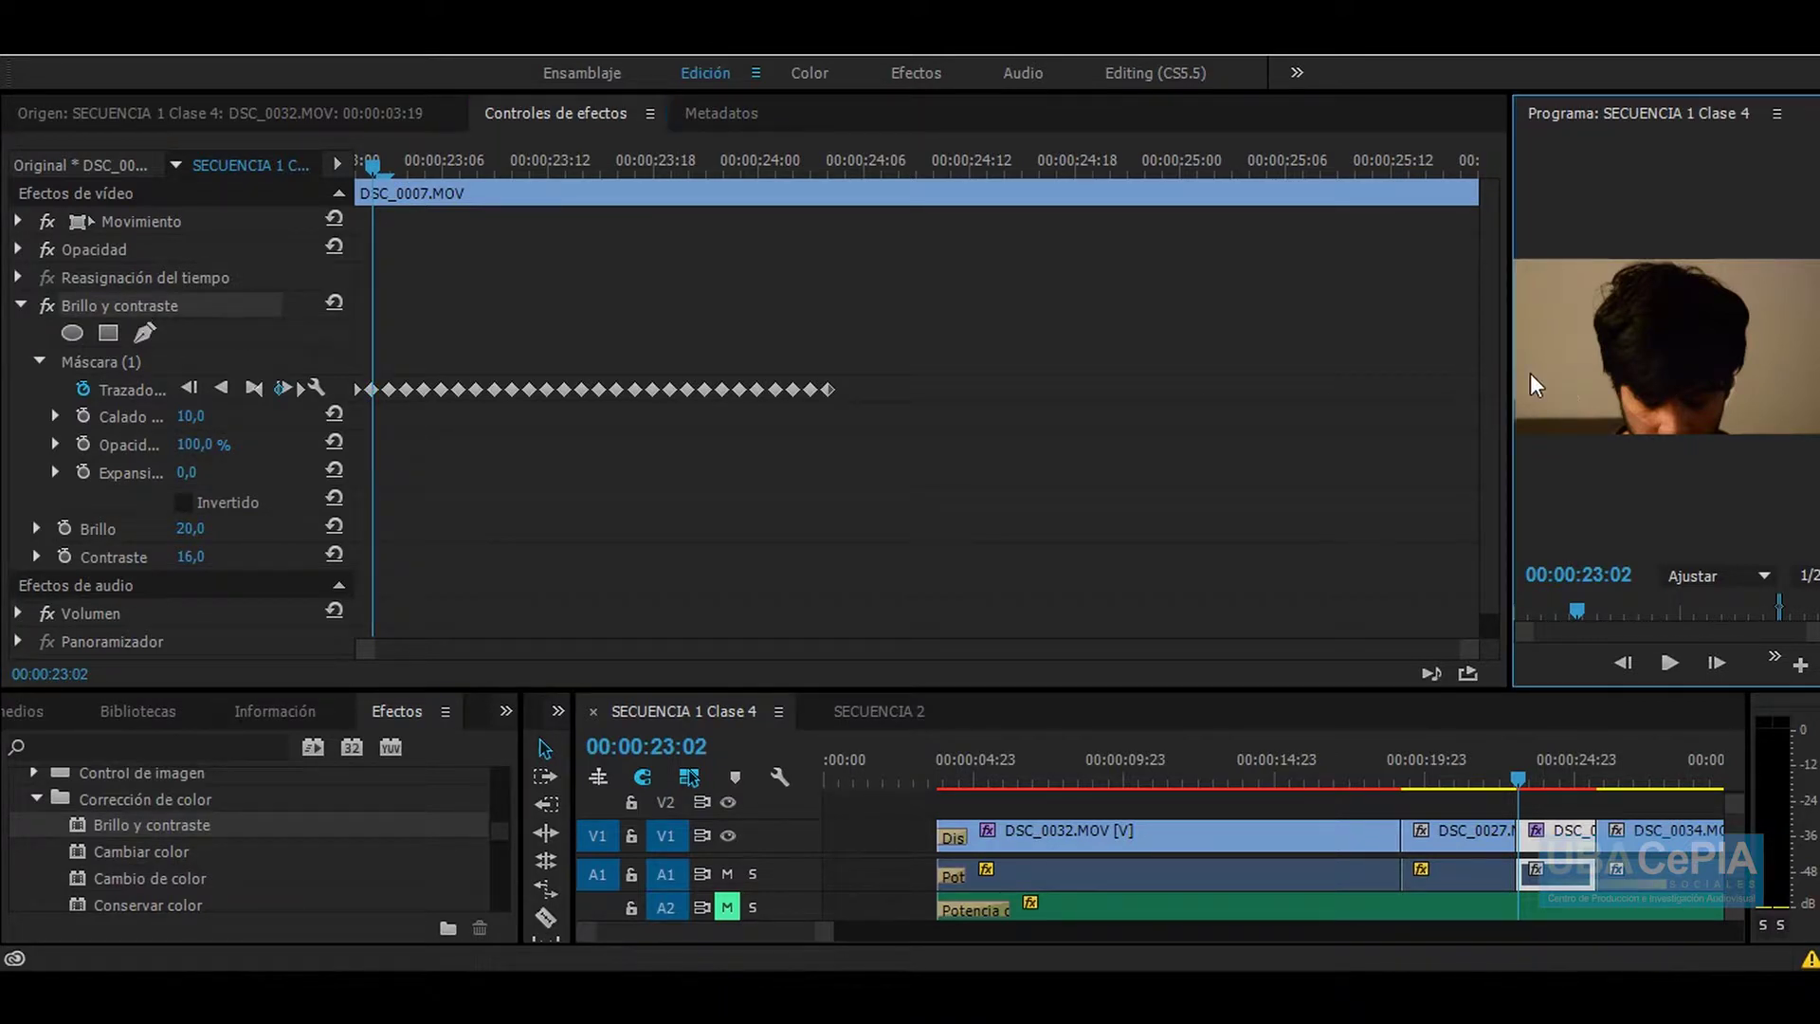
Step: Restore the Program monitor, lower the mask over the face, and save the project
drag(1499, 375, 839, 379)
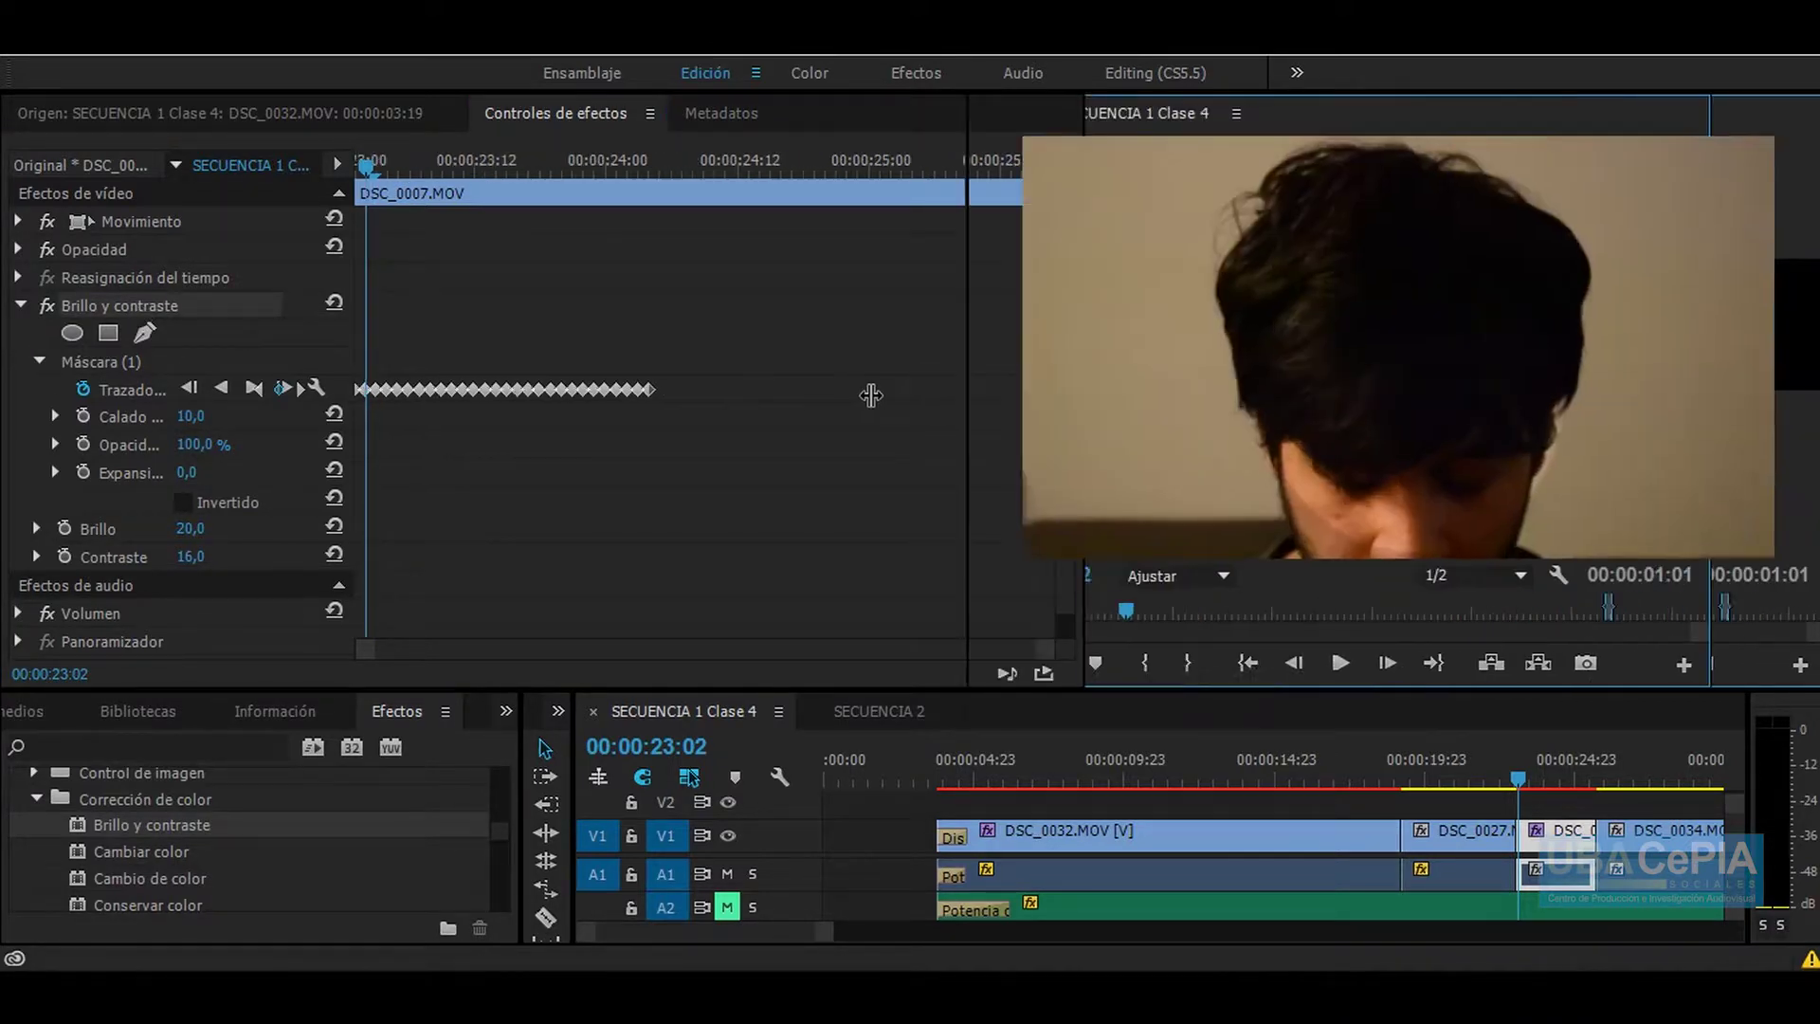
click(79, 368)
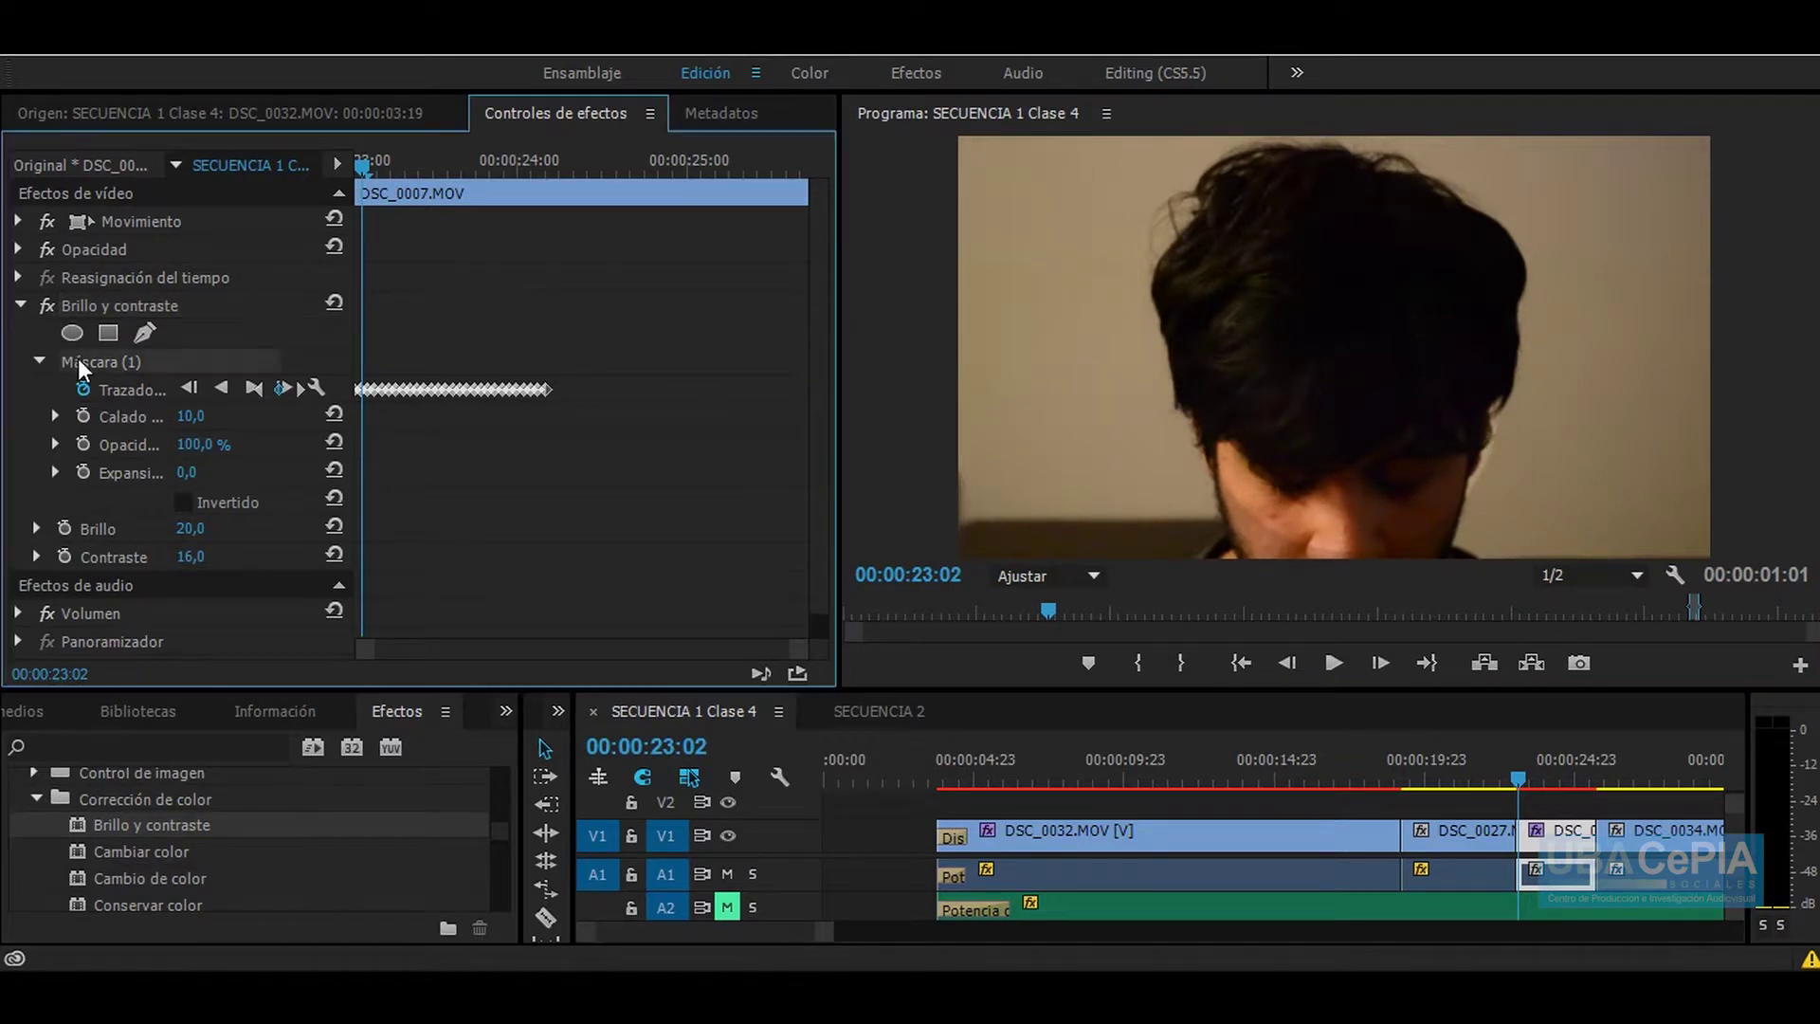
drag(1327, 407, 1327, 479)
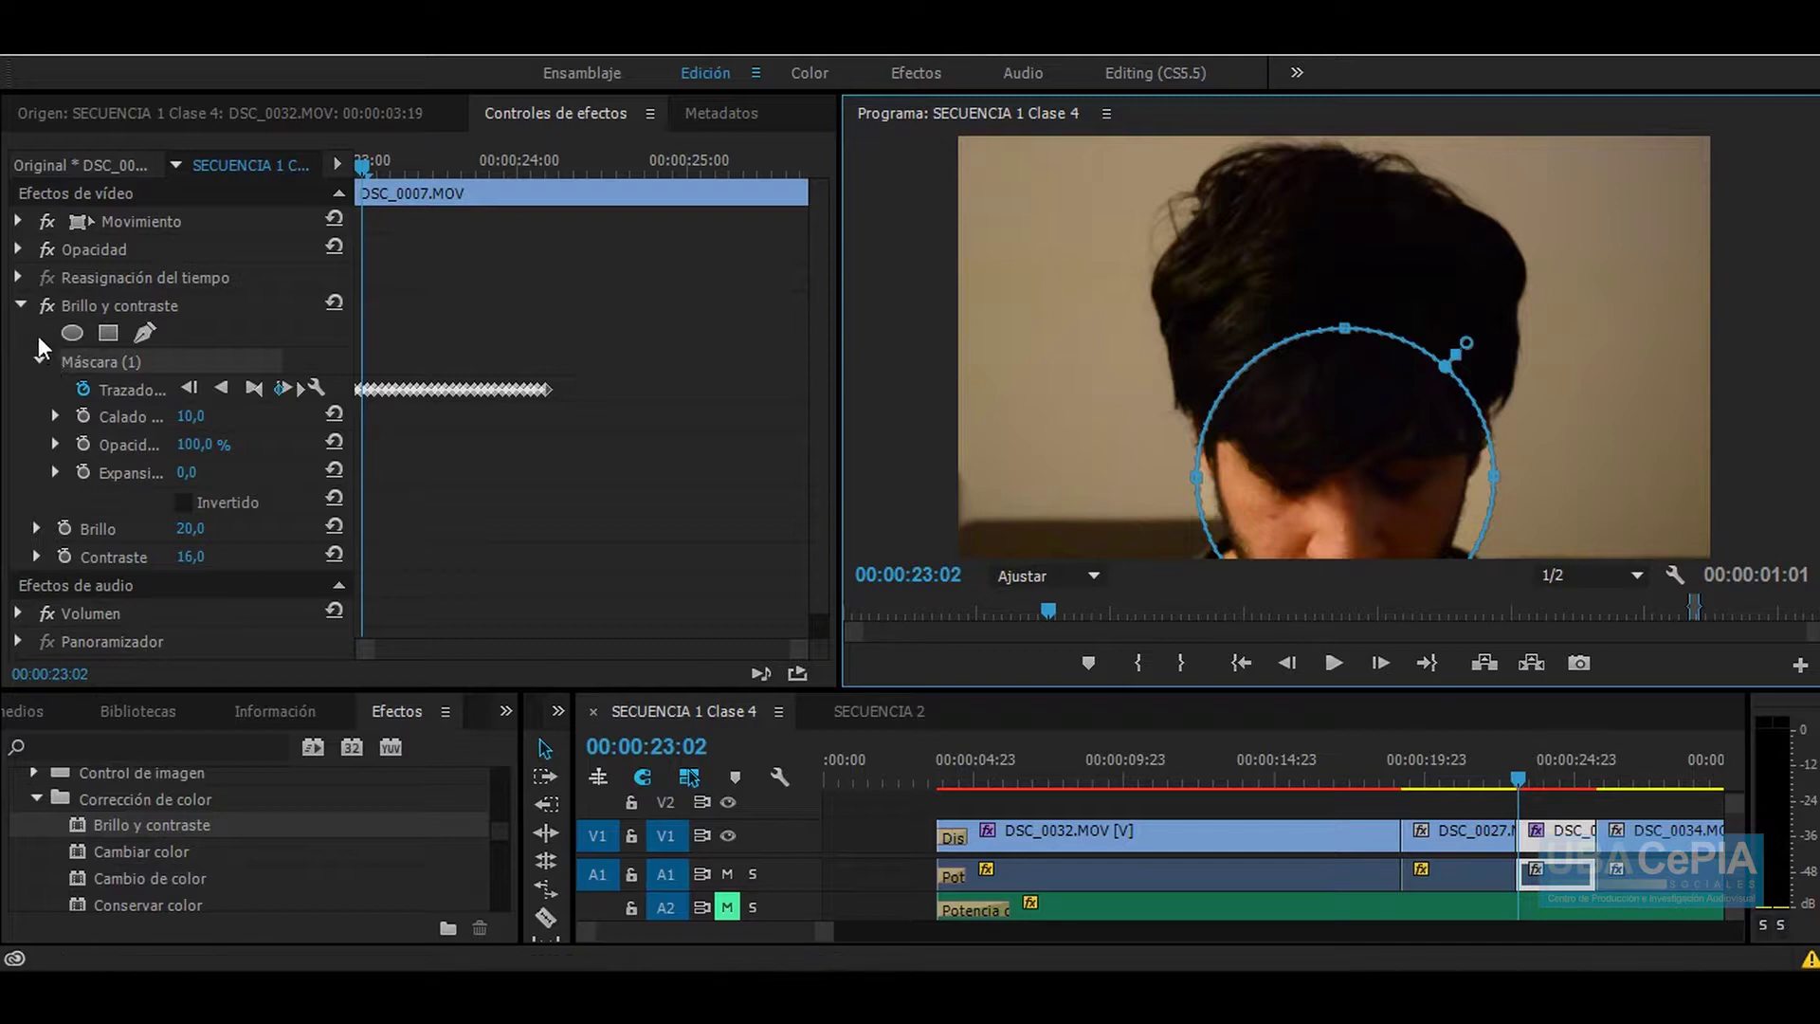
key(ctrl+s)
Step: Select DSC_0032.MOV and delete its Brillo y contraste effect
drag(1554, 769, 1232, 770)
drag(976, 773, 991, 776)
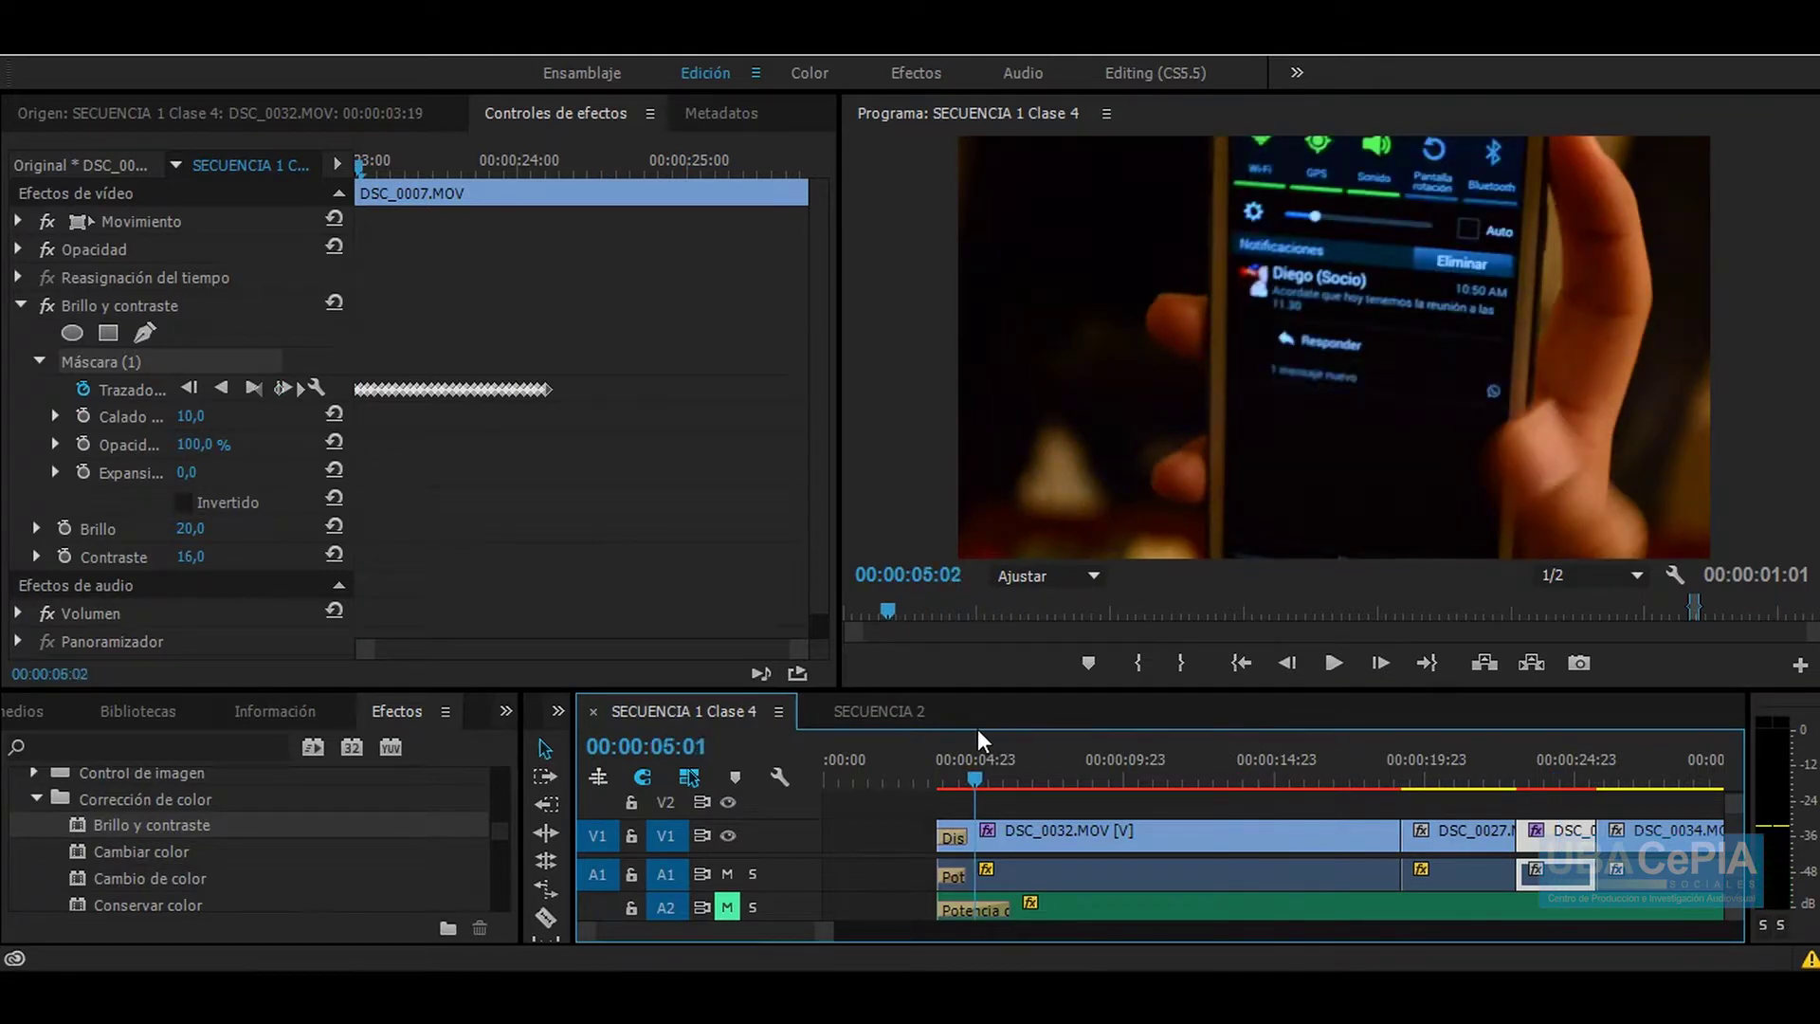
click(1052, 839)
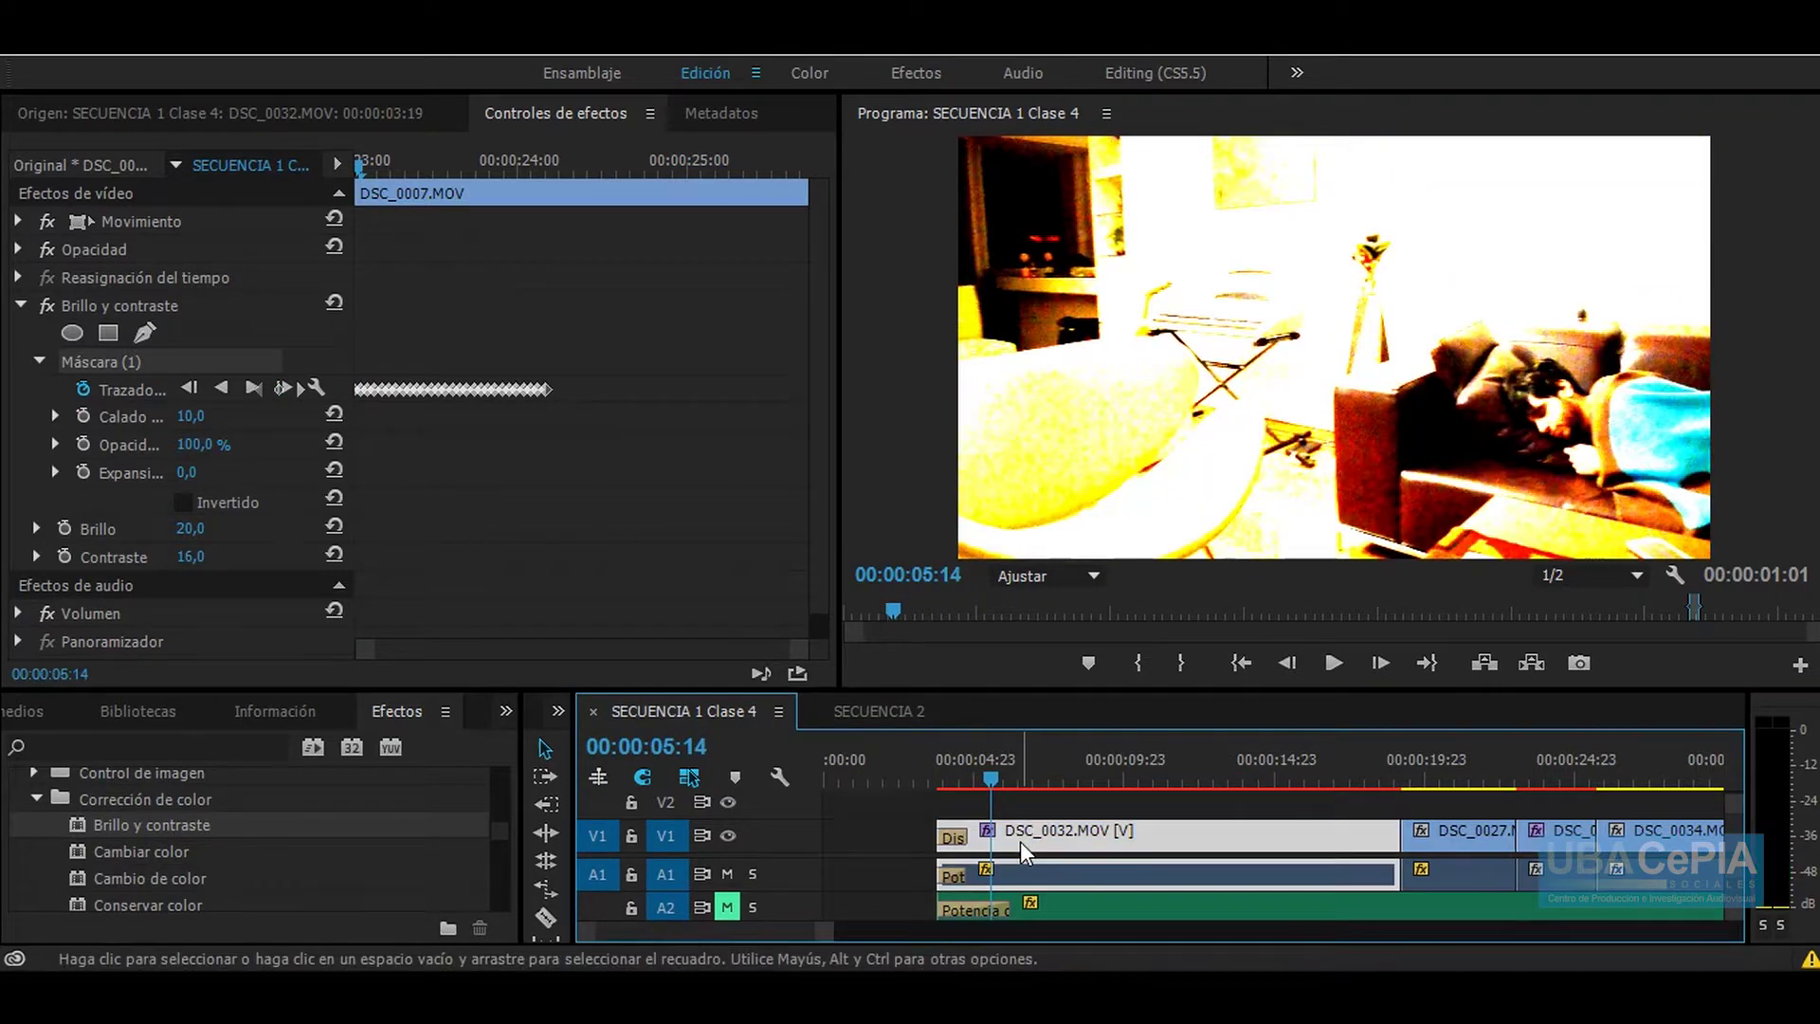
click(93, 305)
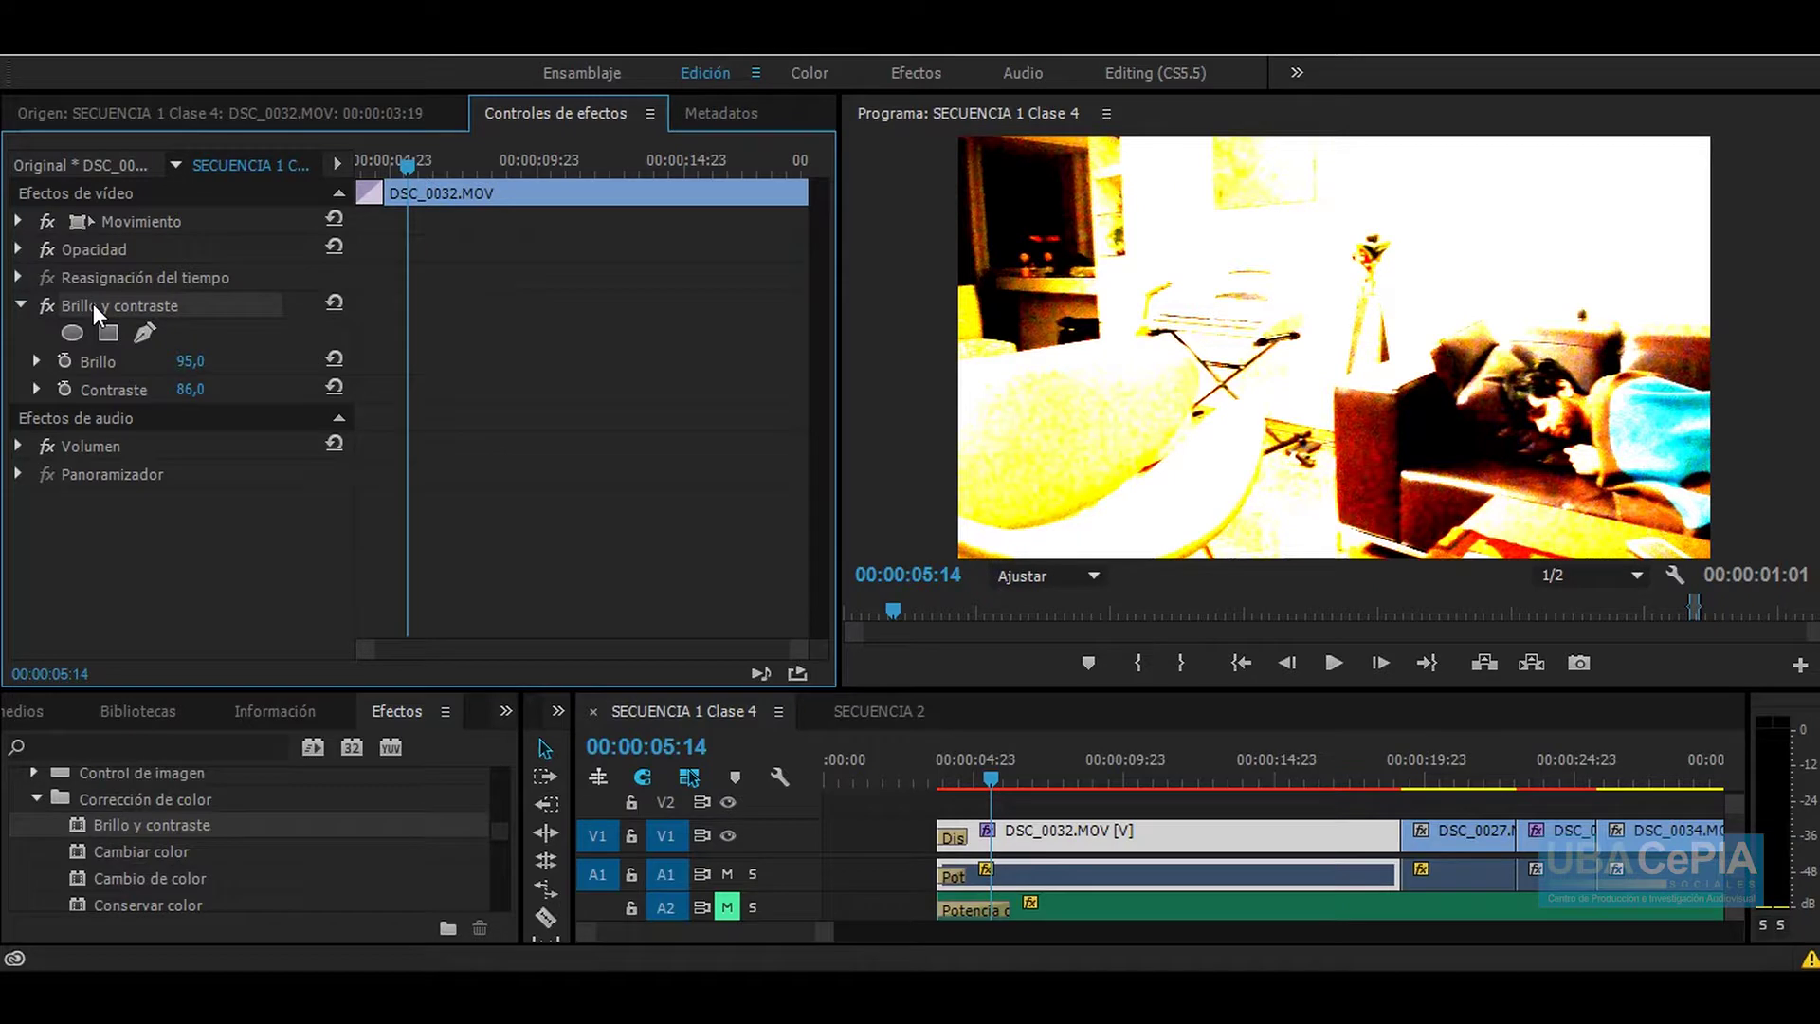
key(Delete)
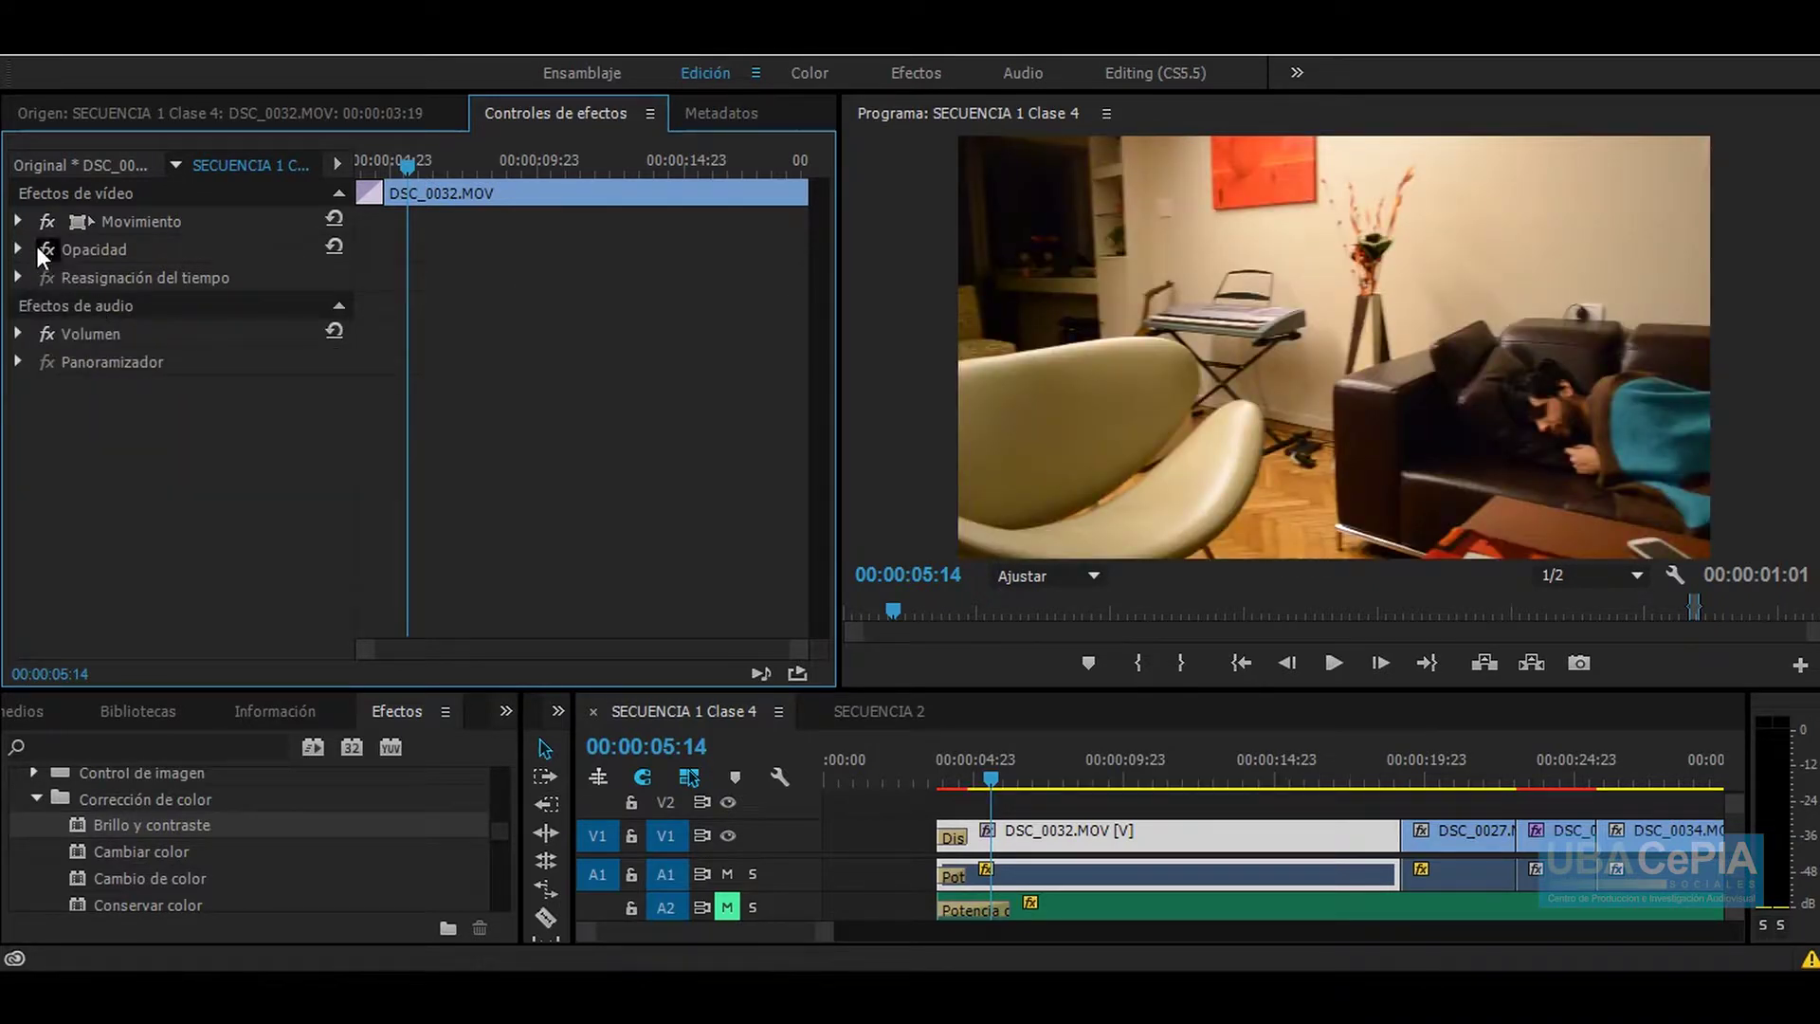
Step: Move DSC_0032.MOV to Posición 1021,5 / 529,7 and set Escala back to 100
click(18, 223)
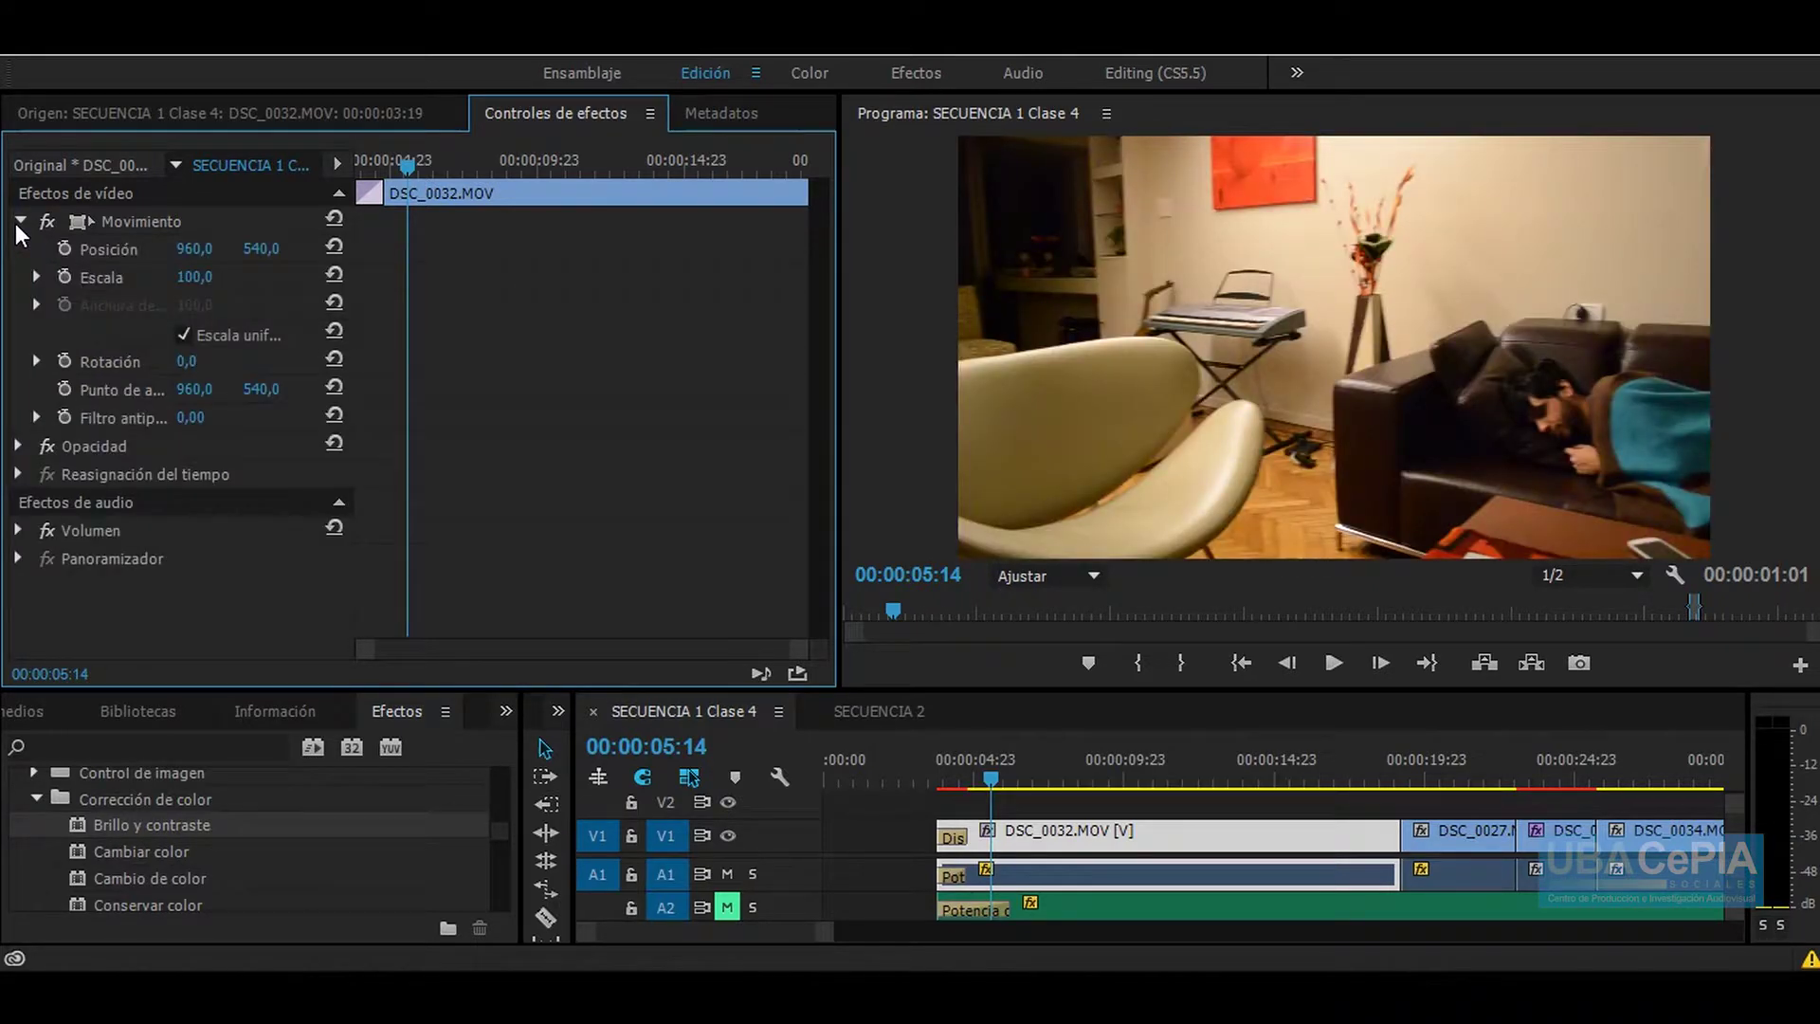
click(1025, 784)
drag(1029, 795, 1179, 804)
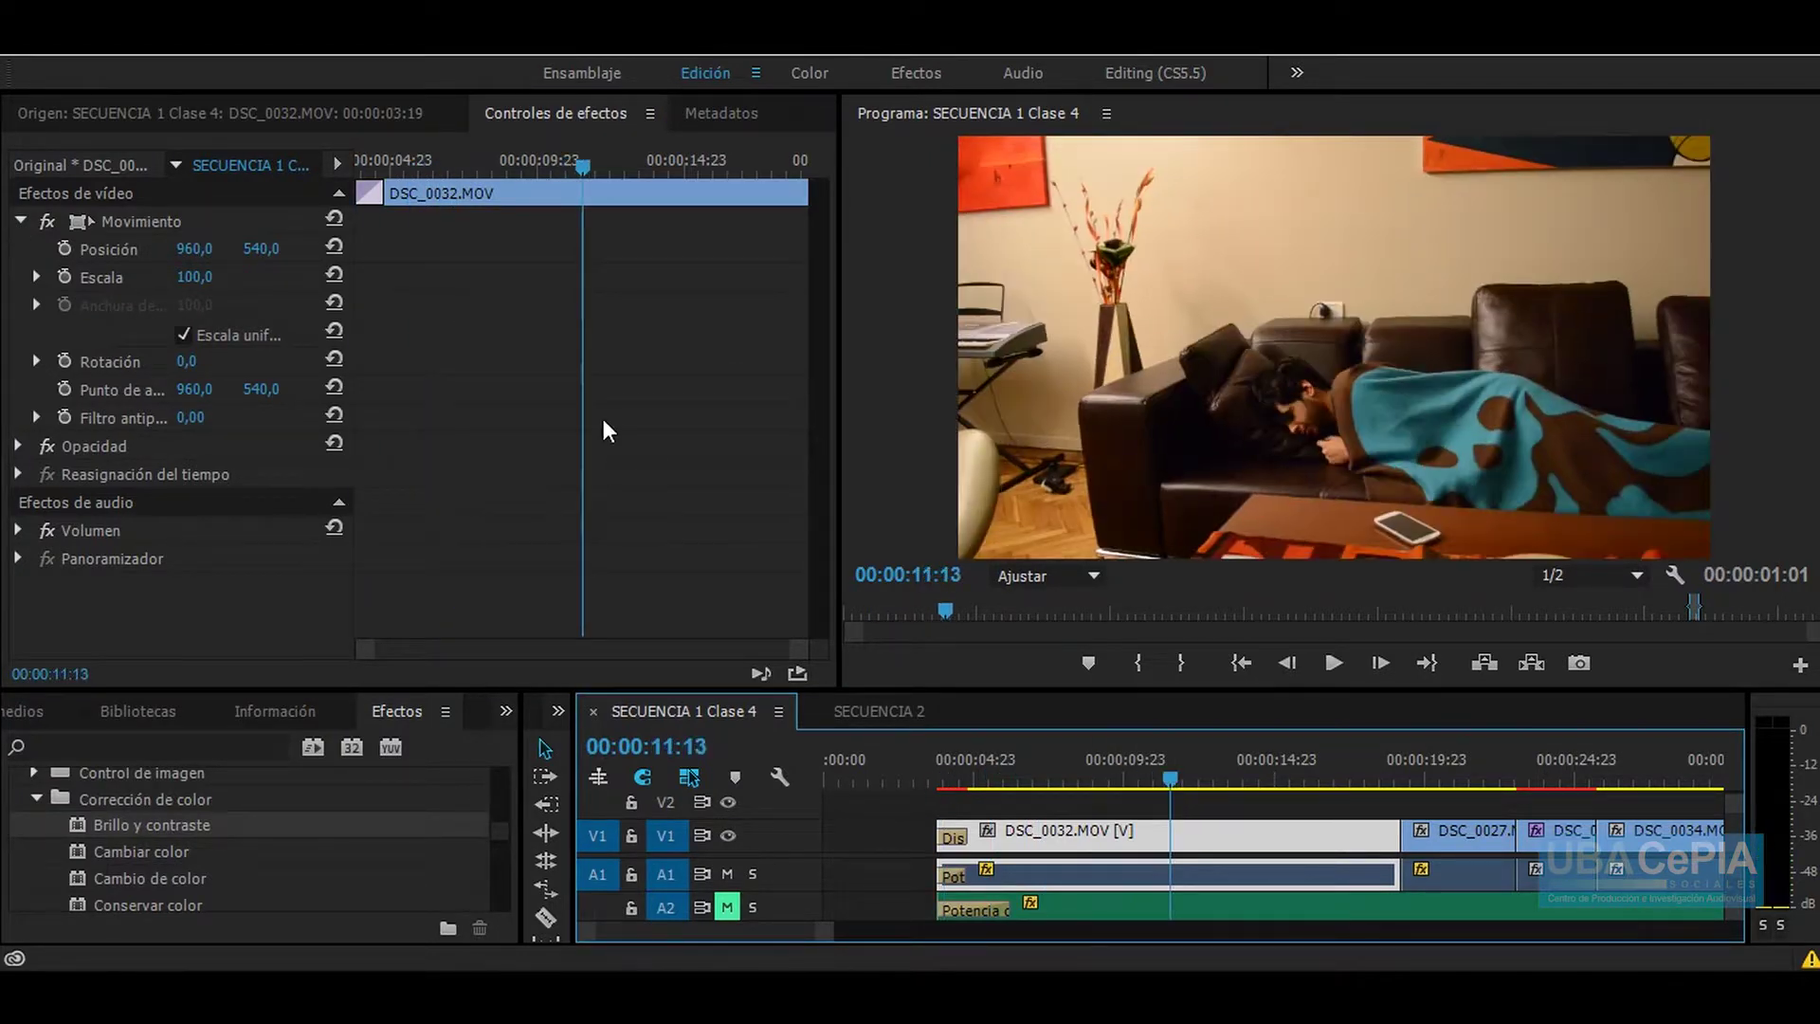
click(152, 227)
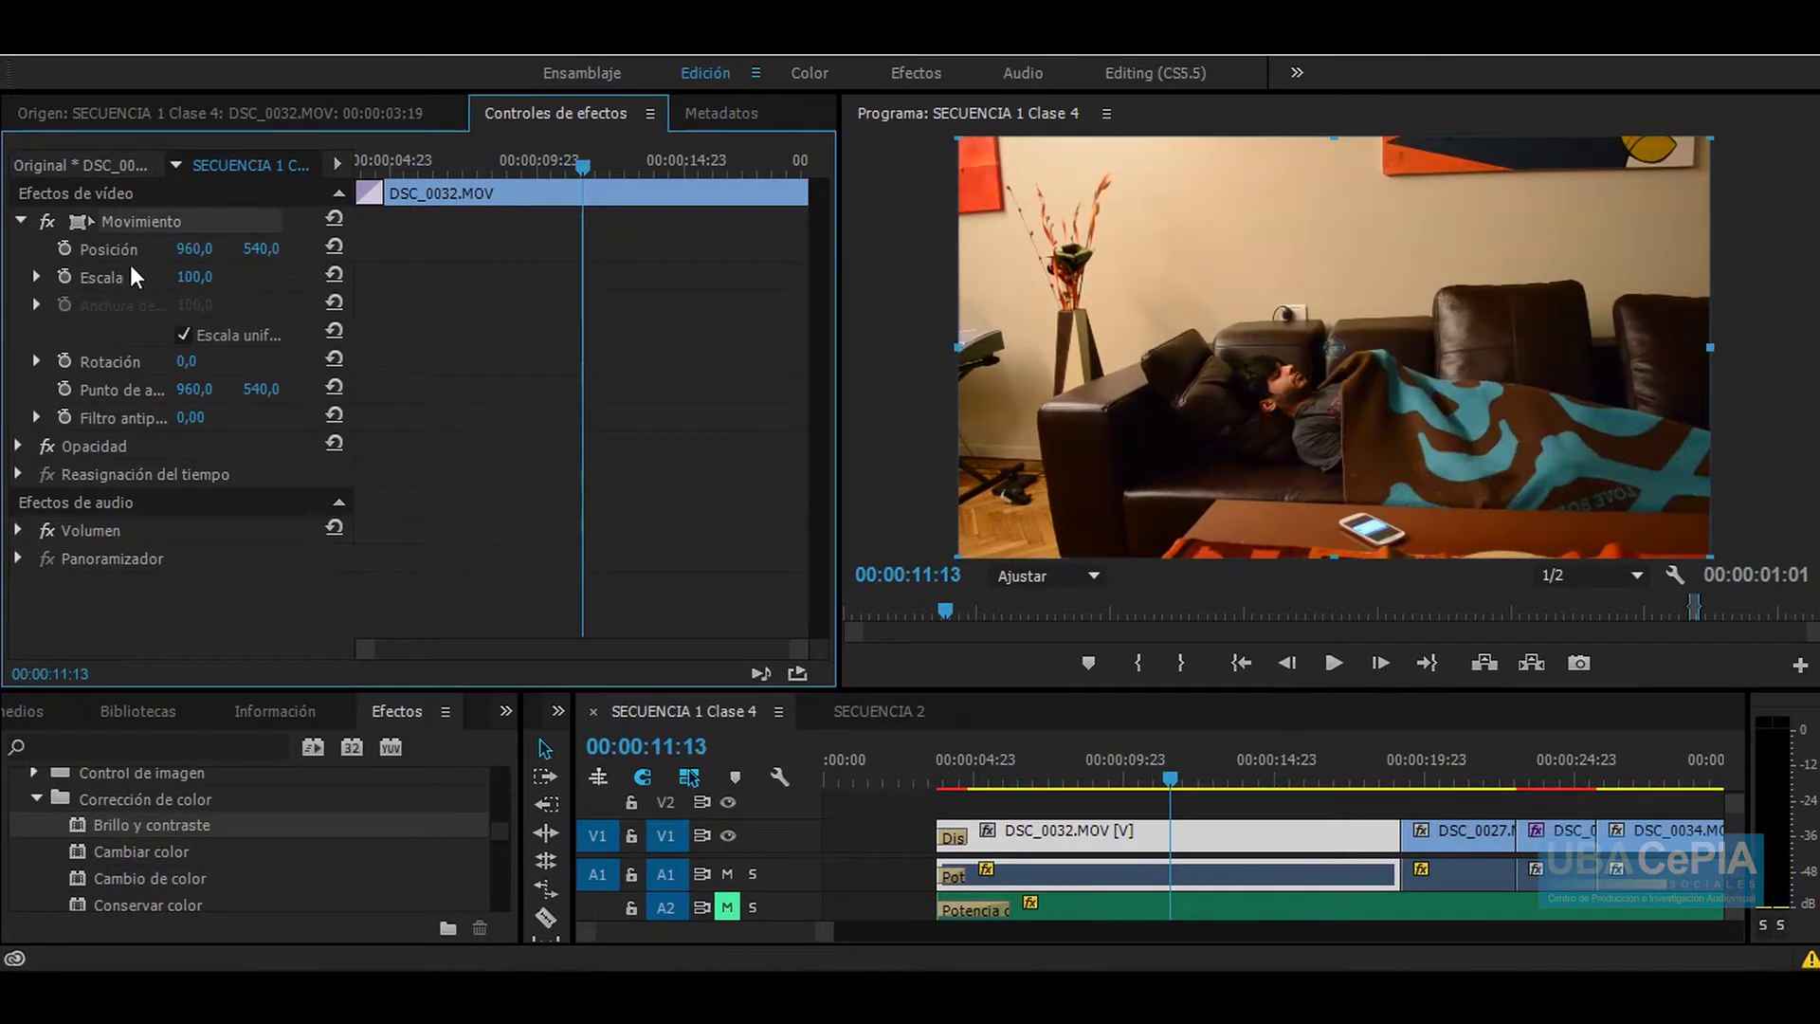
click(34, 275)
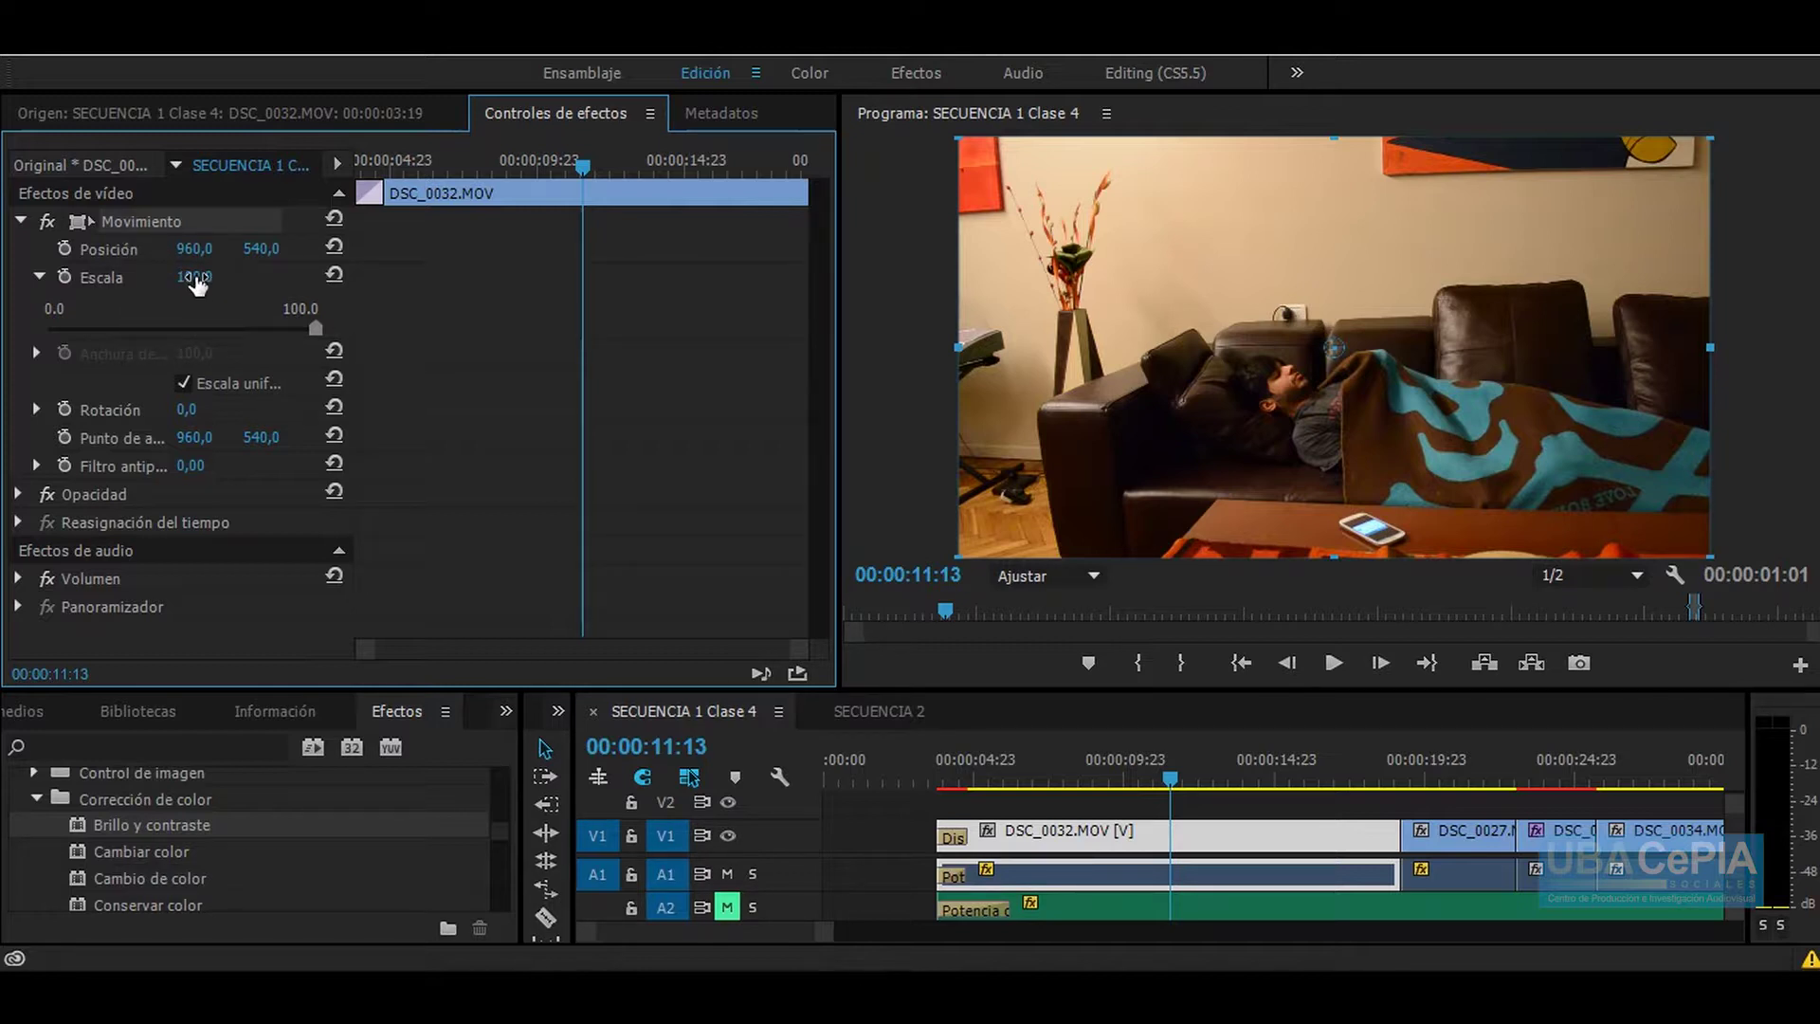
mouse_move(196, 283)
mouse_down()
mouse_move(219, 283)
mouse_move(200, 277)
mouse_up()
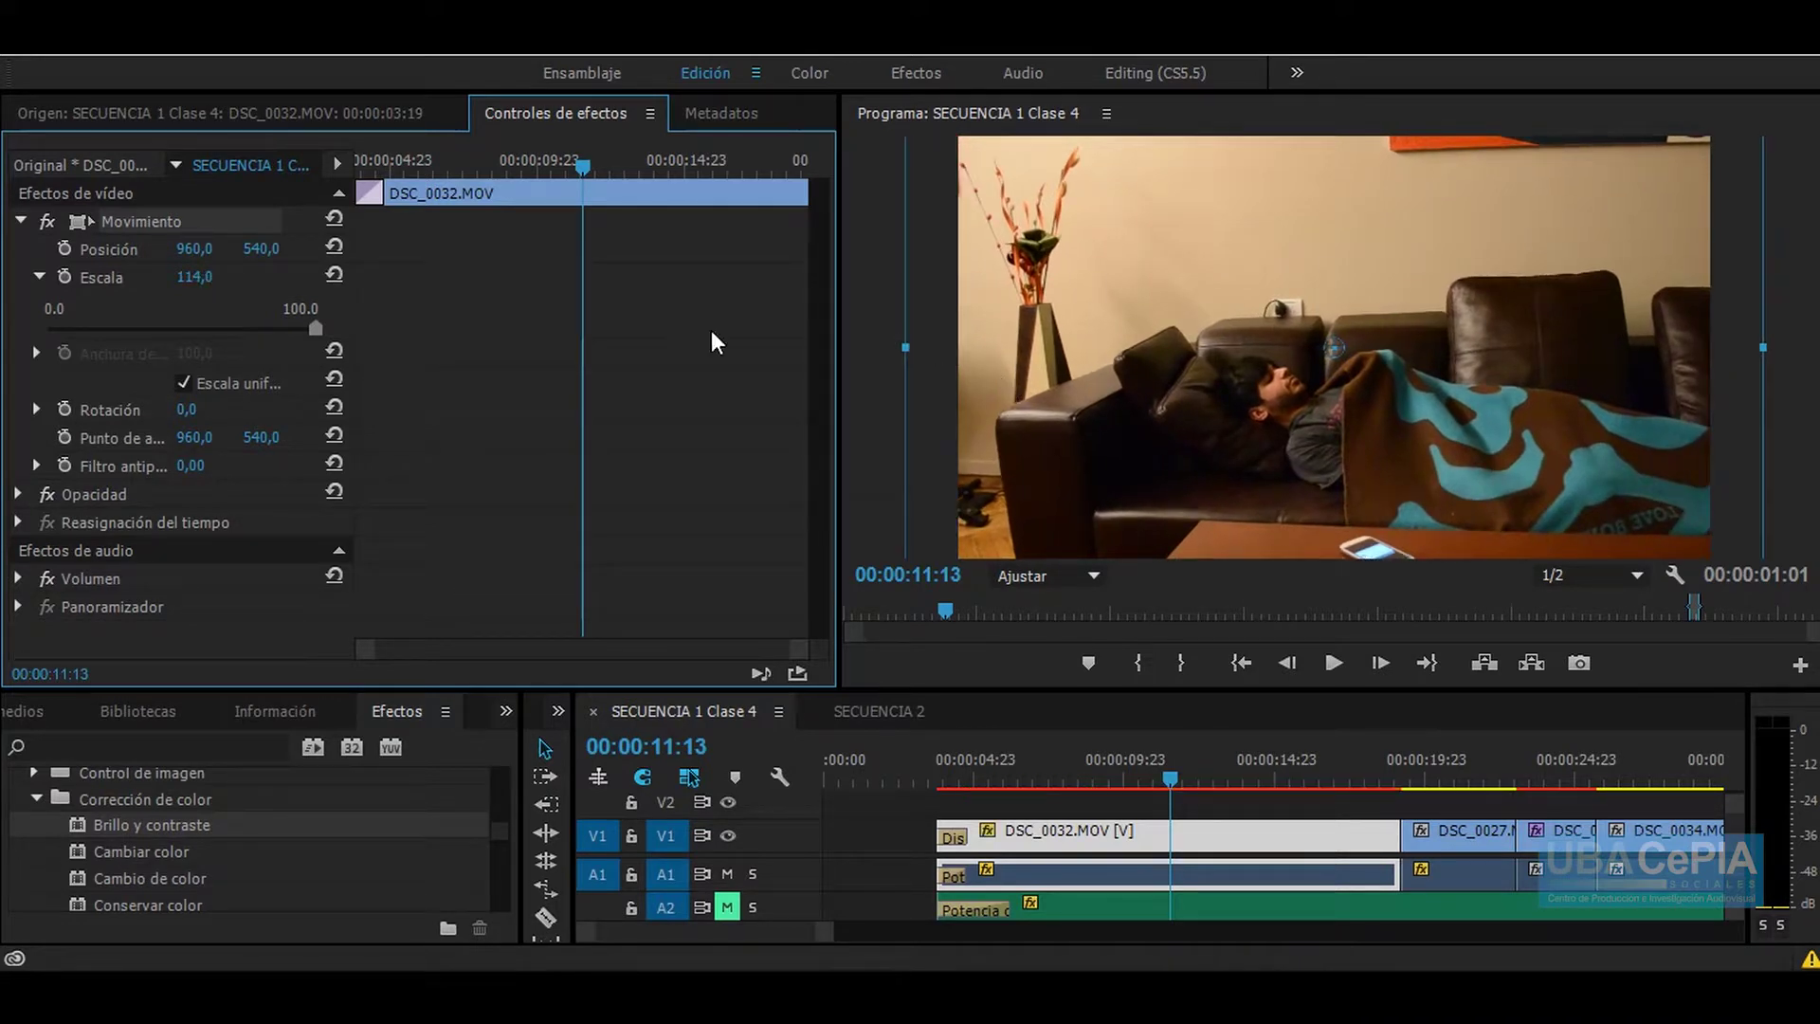
mouse_move(1024, 396)
mouse_down()
mouse_move(1123, 395)
mouse_move(1061, 393)
mouse_up()
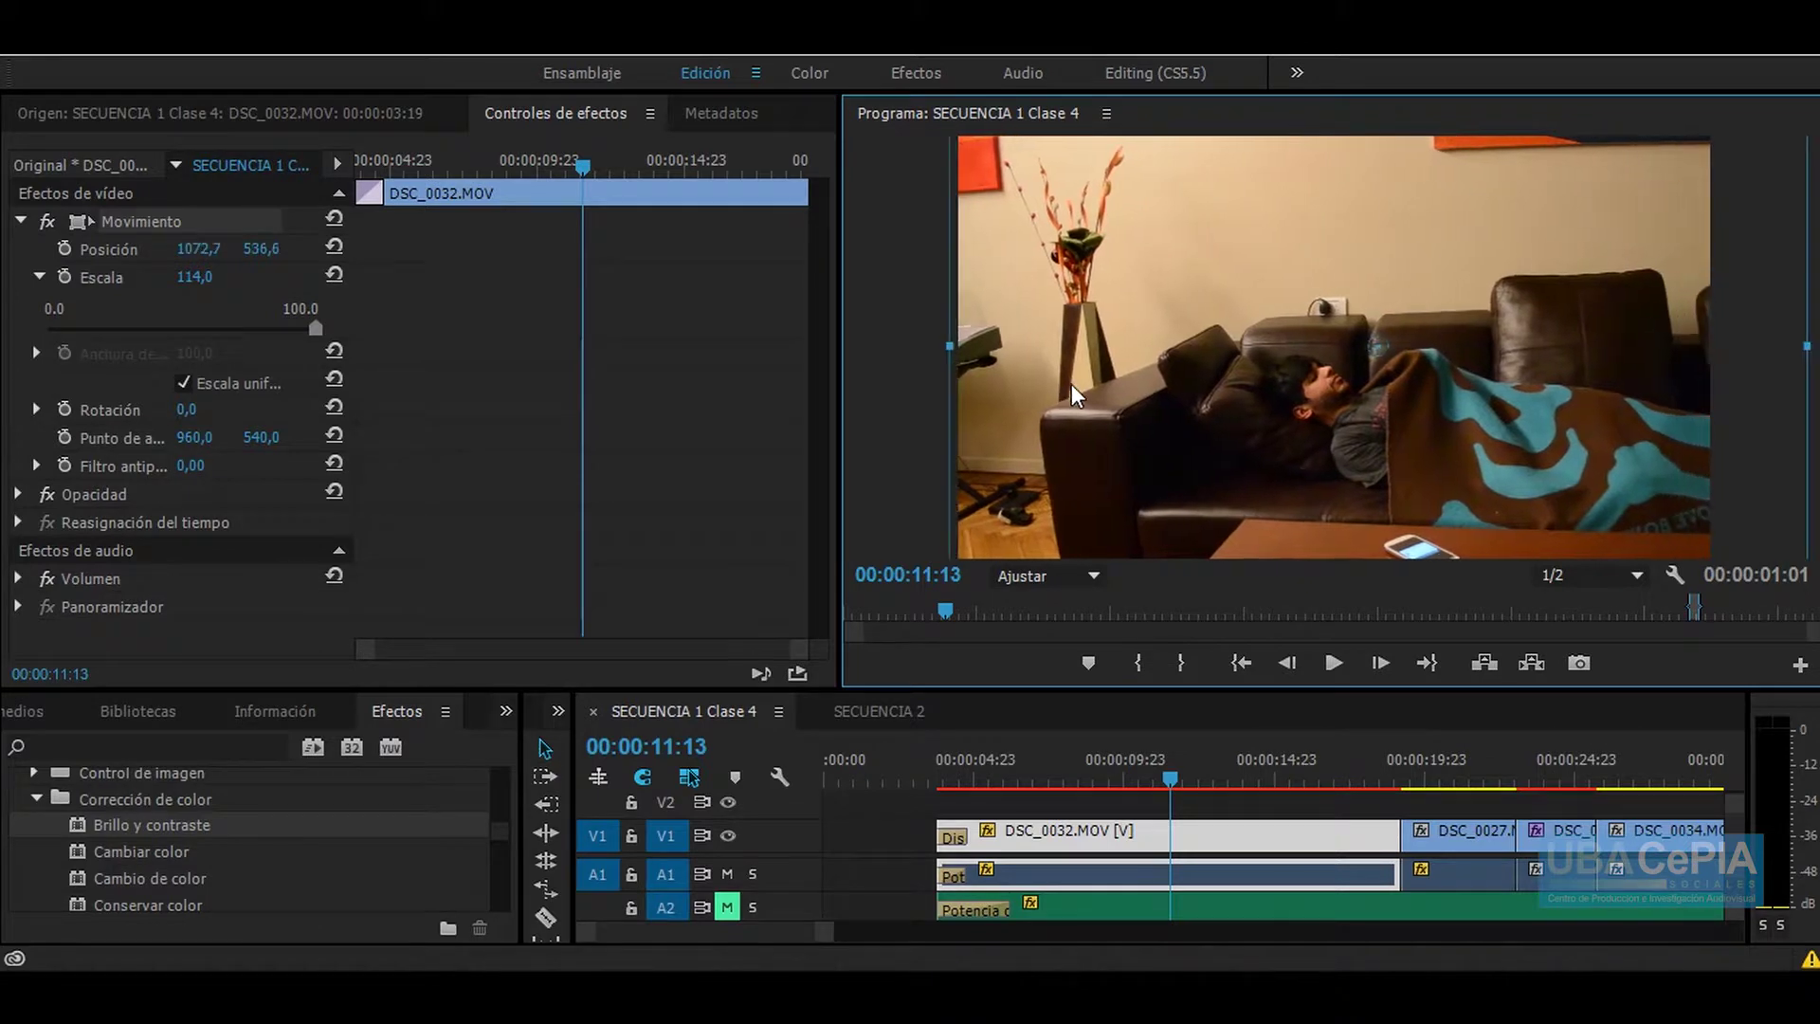
mouse_move(1076, 474)
mouse_down()
mouse_move(1069, 396)
mouse_move(1007, 401)
mouse_up()
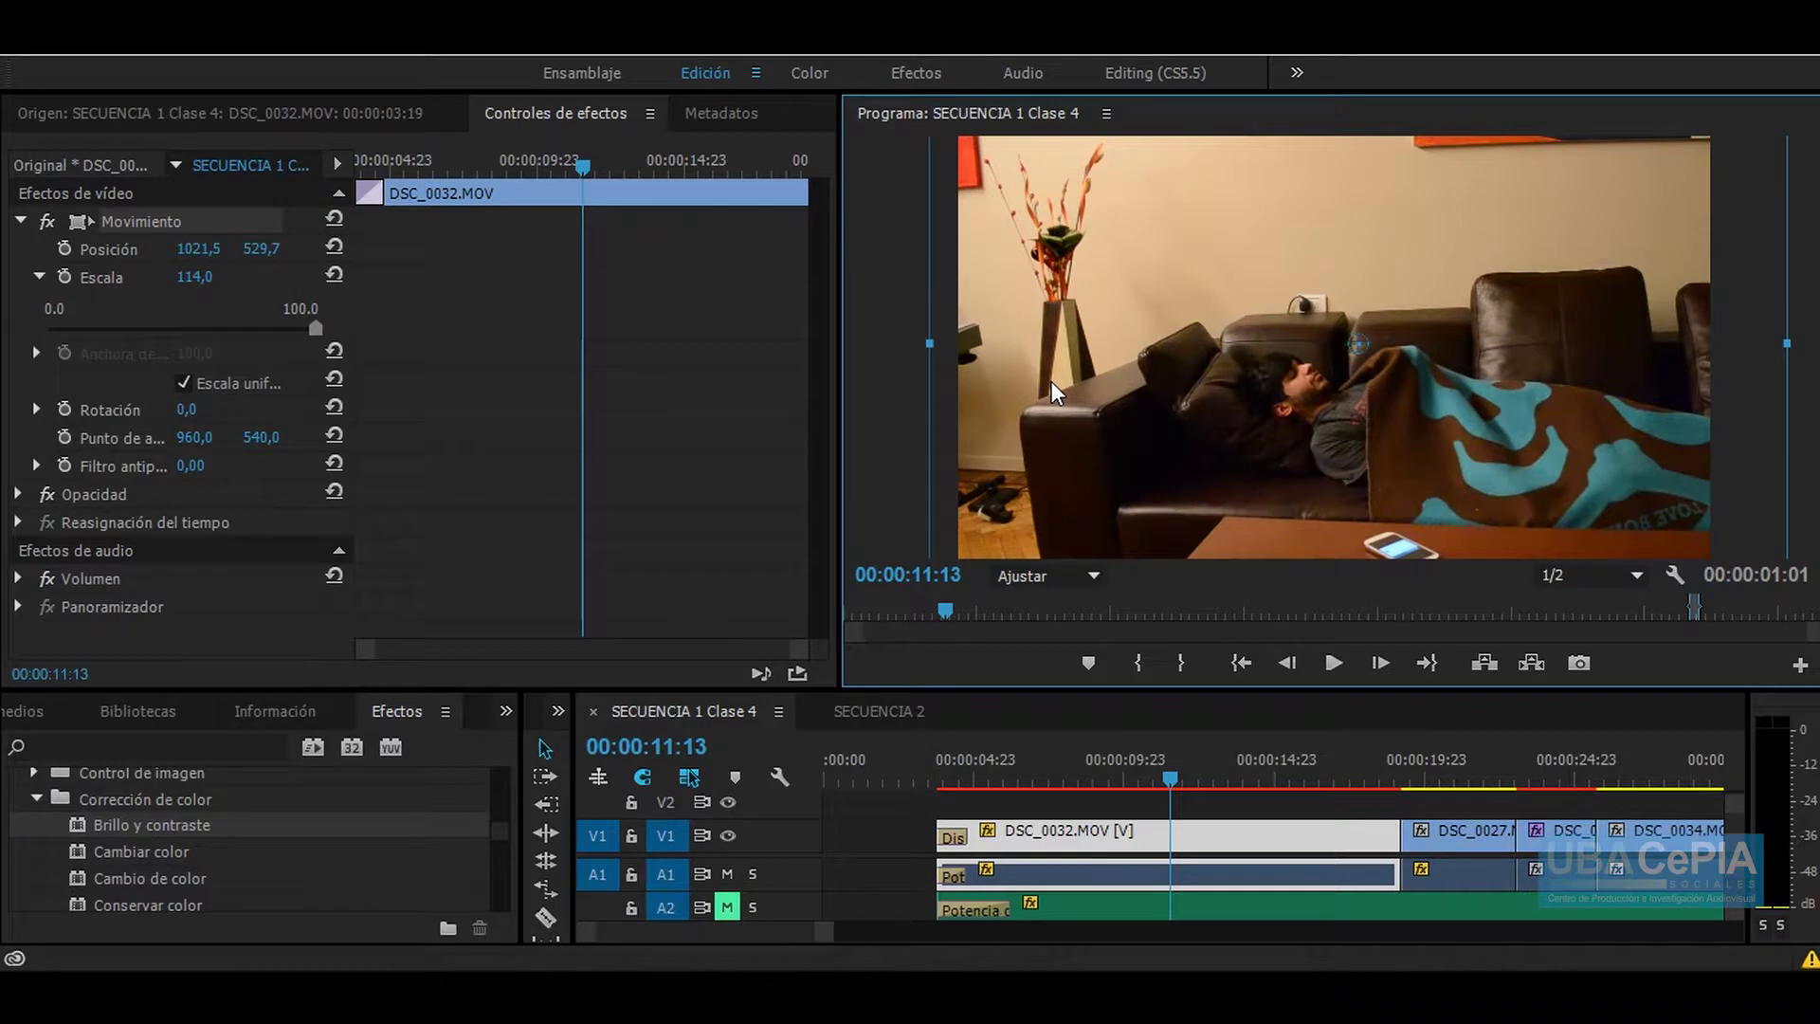
click(199, 275)
text(100.)
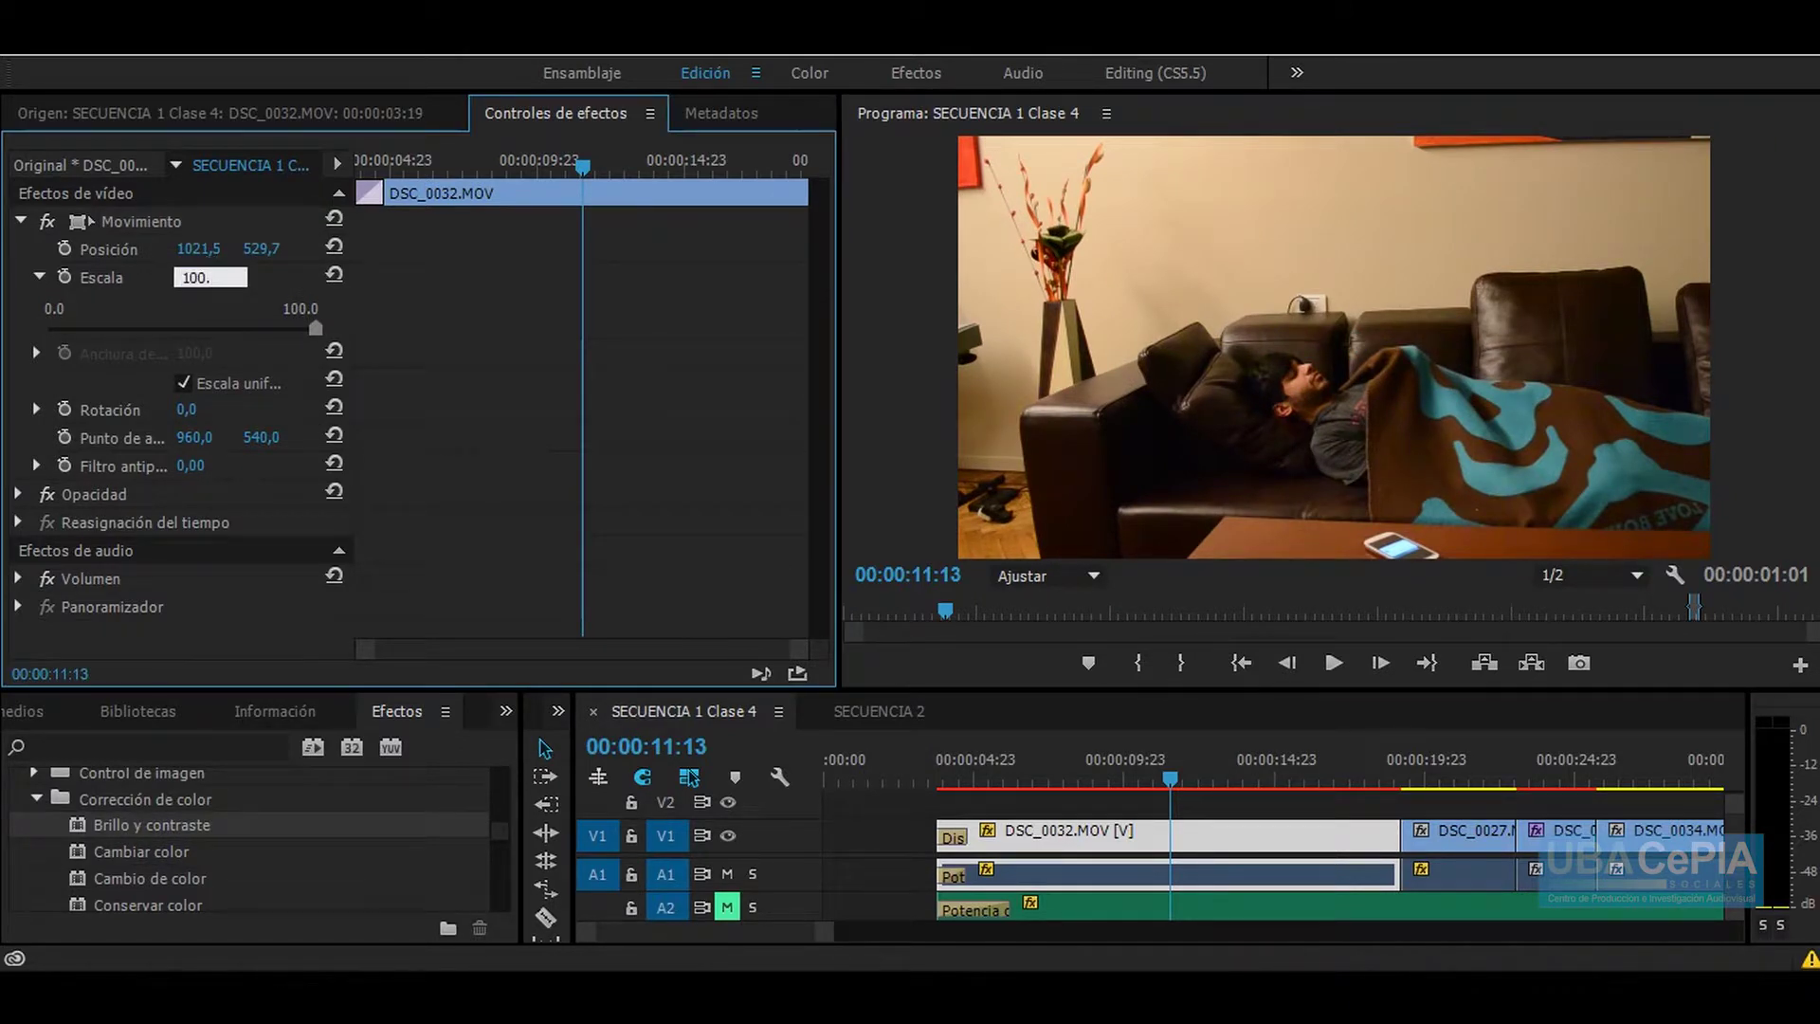
key(Return)
click(1306, 459)
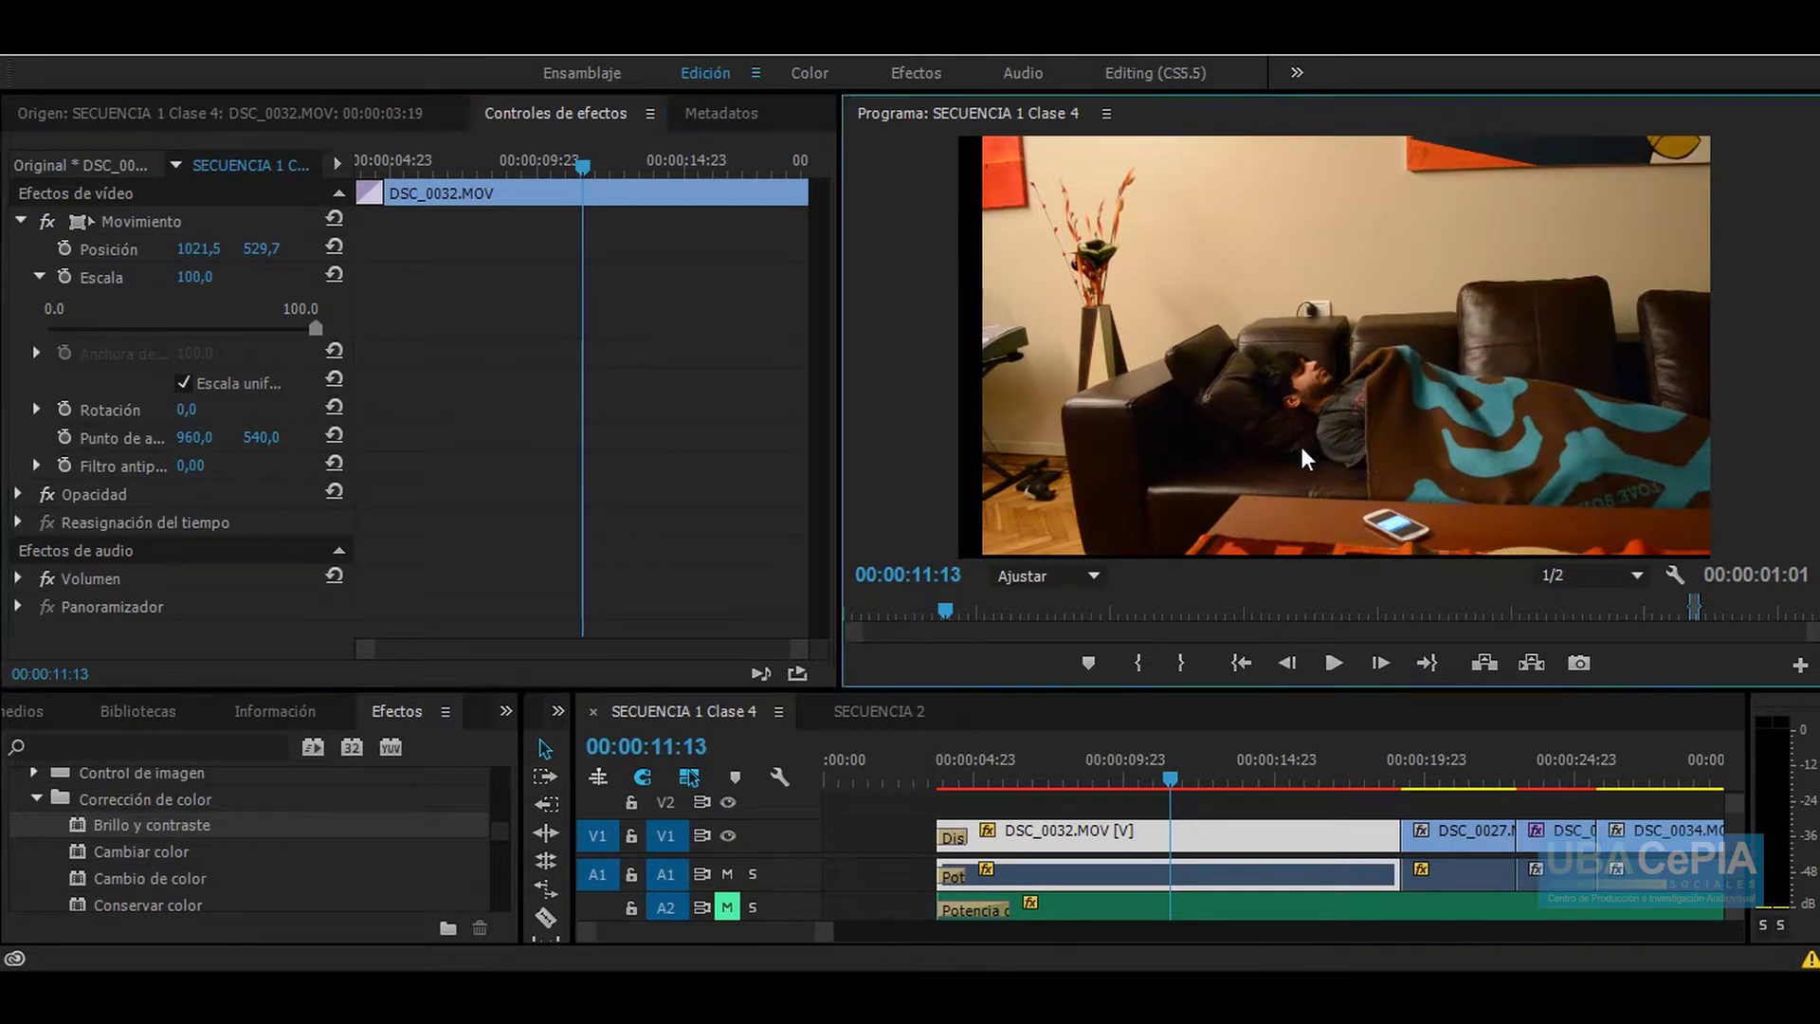
Step: Move the DSC_0032.MOV image in the frame and scale it up to 125
click(142, 221)
click(1196, 370)
drag(1200, 371, 1156, 320)
click(1706, 199)
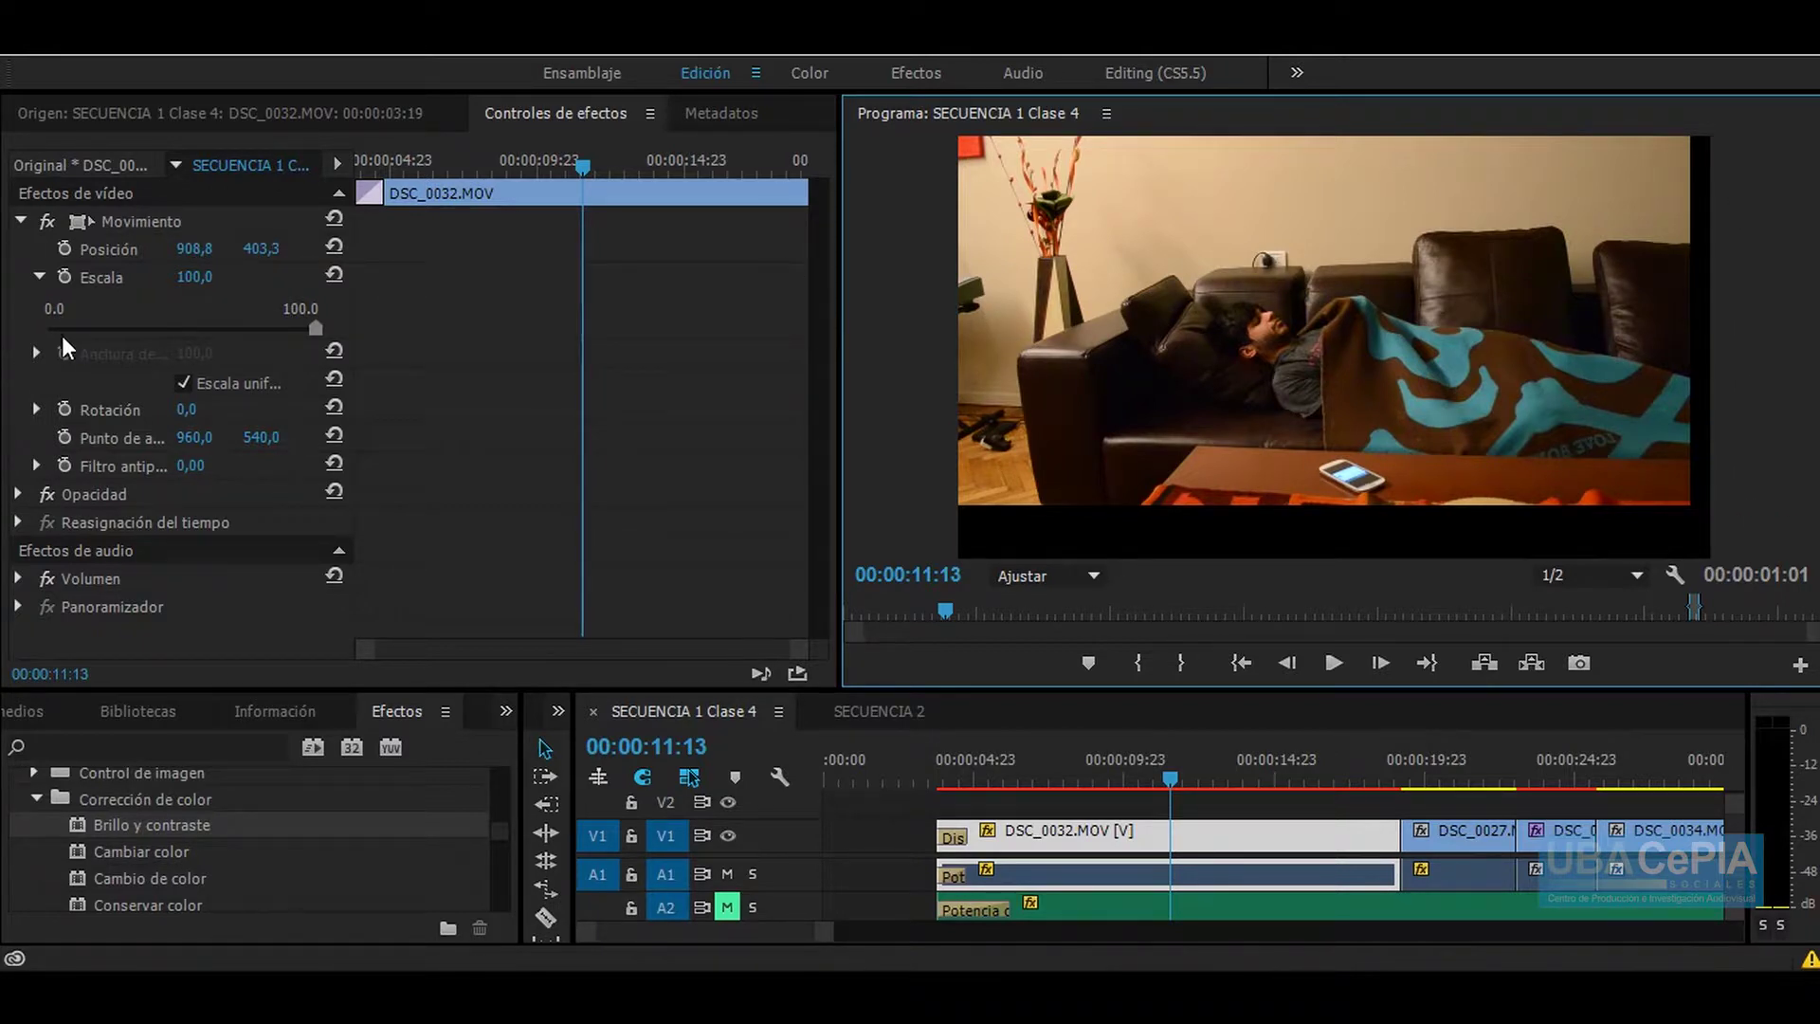
click(183, 293)
drag(195, 277, 221, 277)
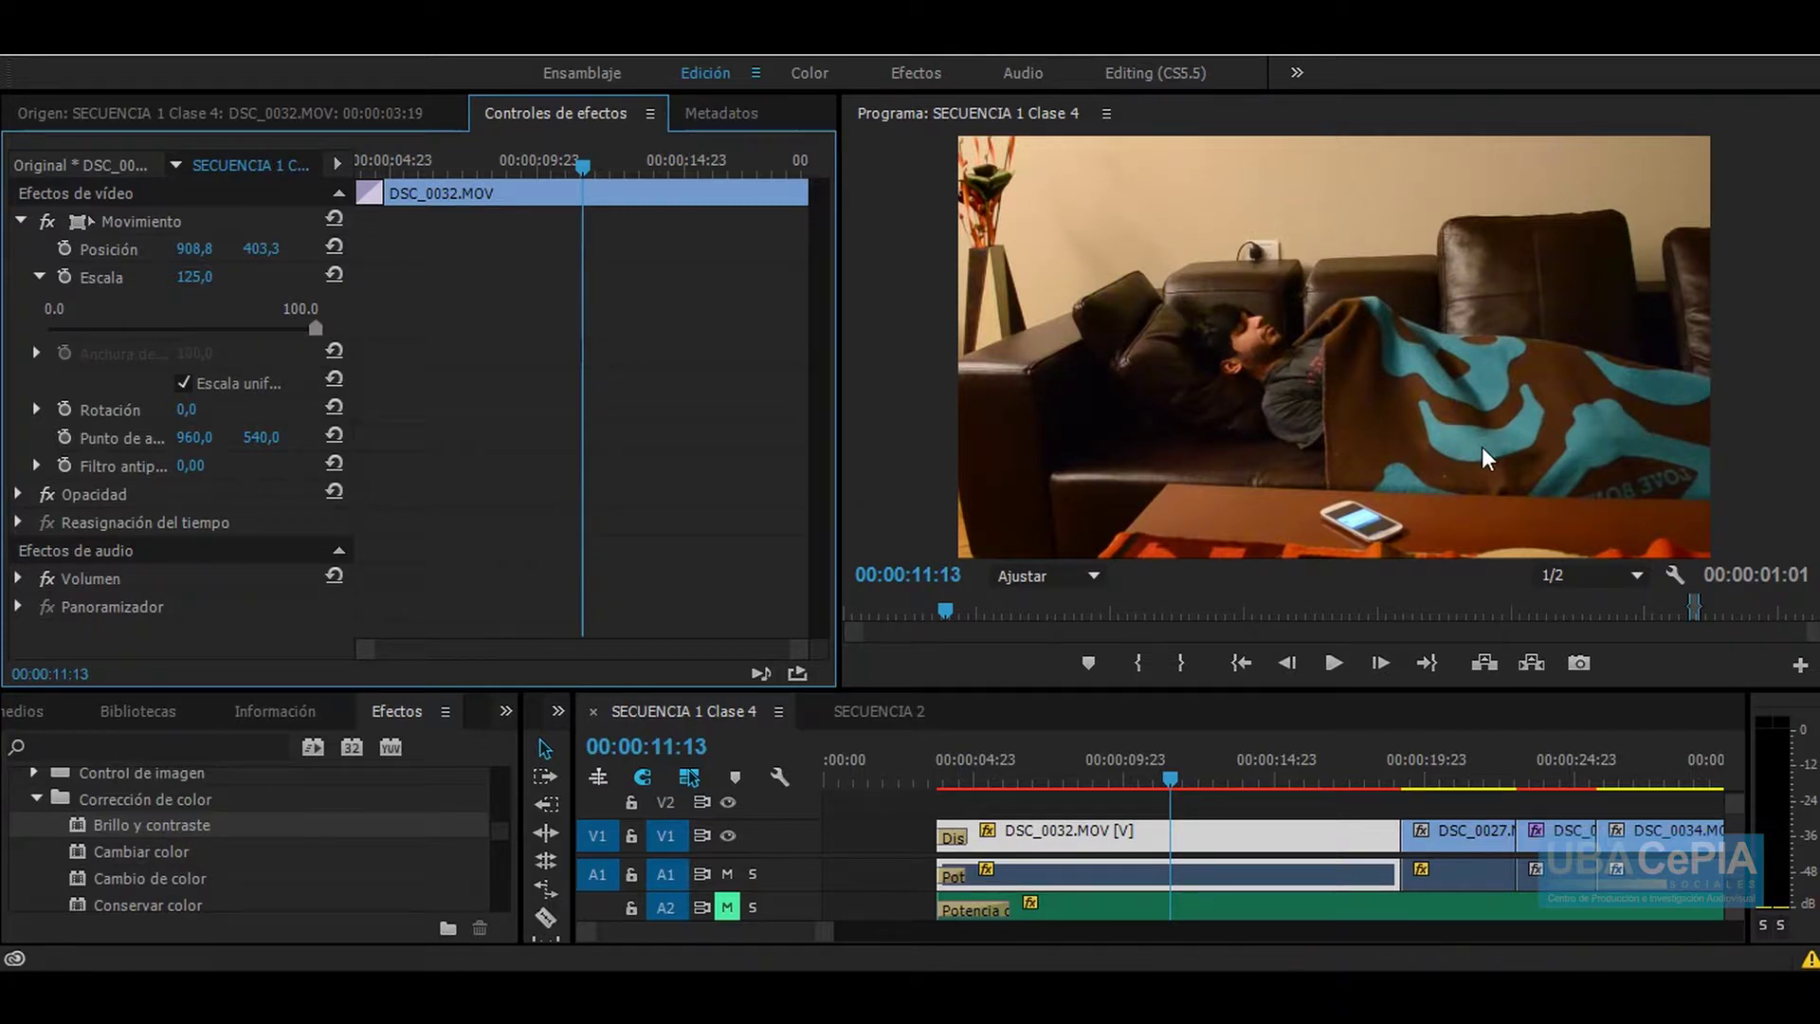
click(1310, 420)
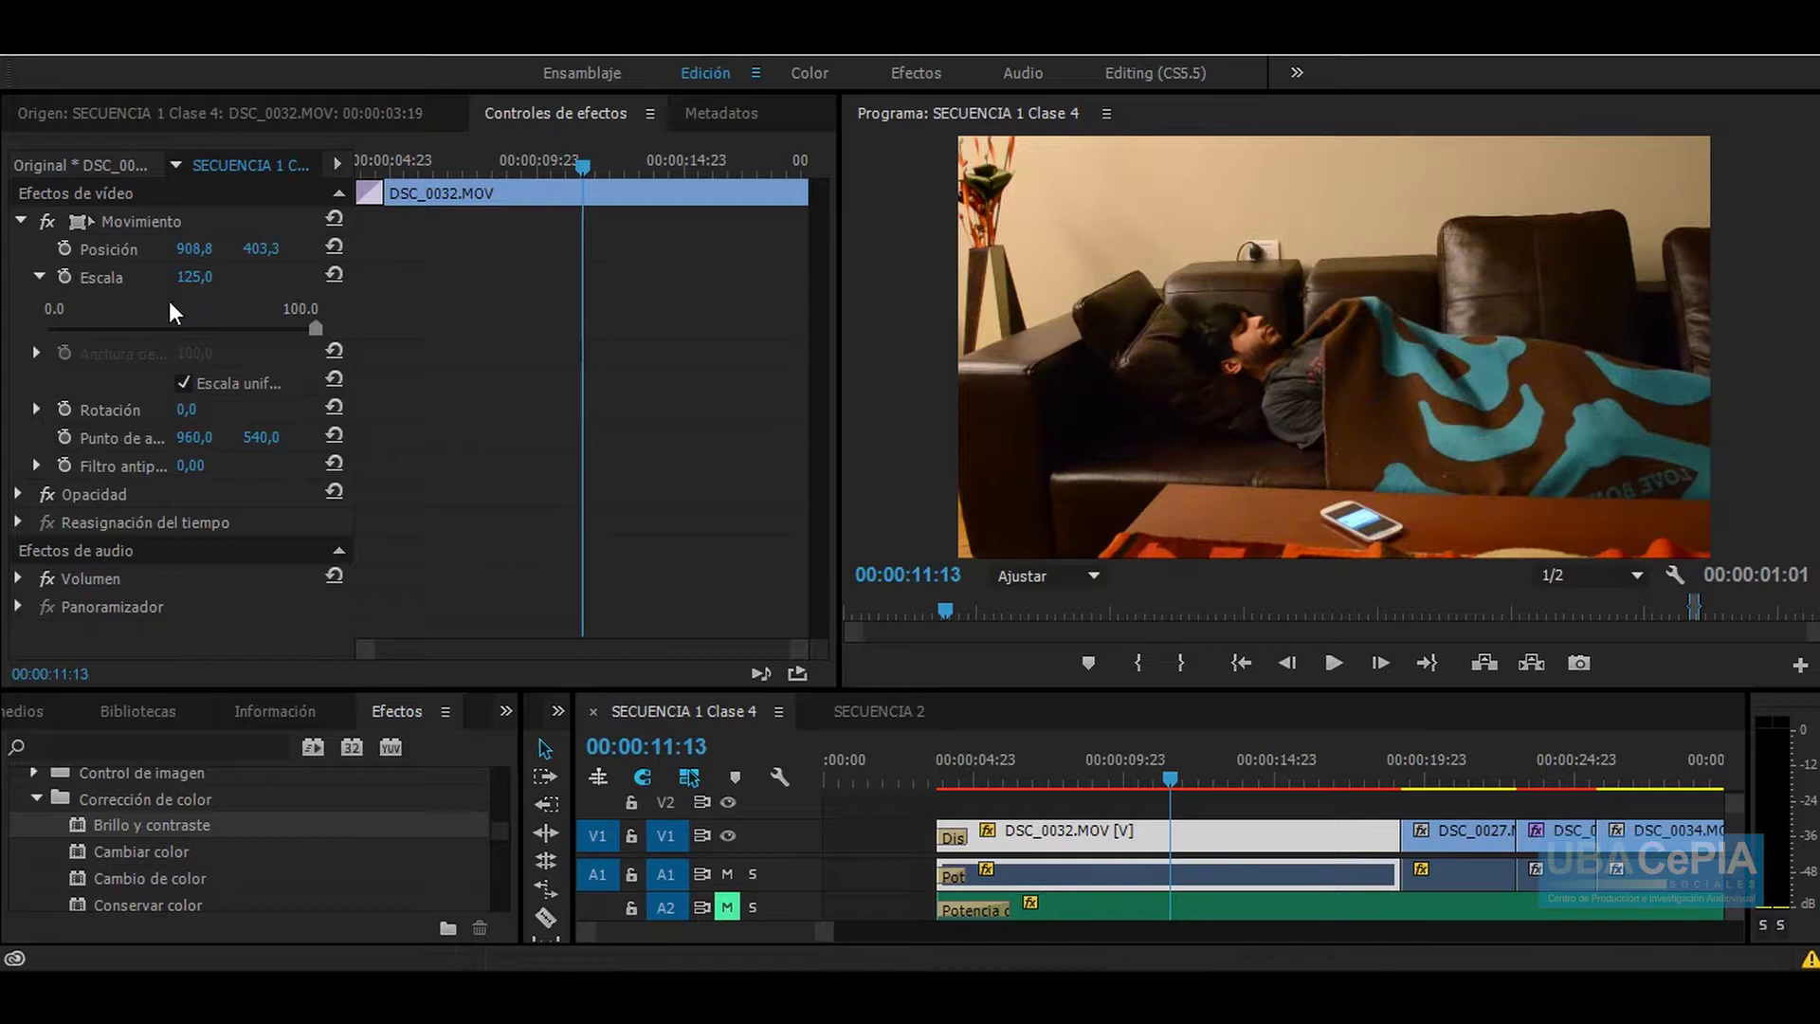
Step: Fine-tune Posición to 917,8 / 424,3 and uncheck Escala uniforme
drag(207, 255, 225, 255)
click(110, 224)
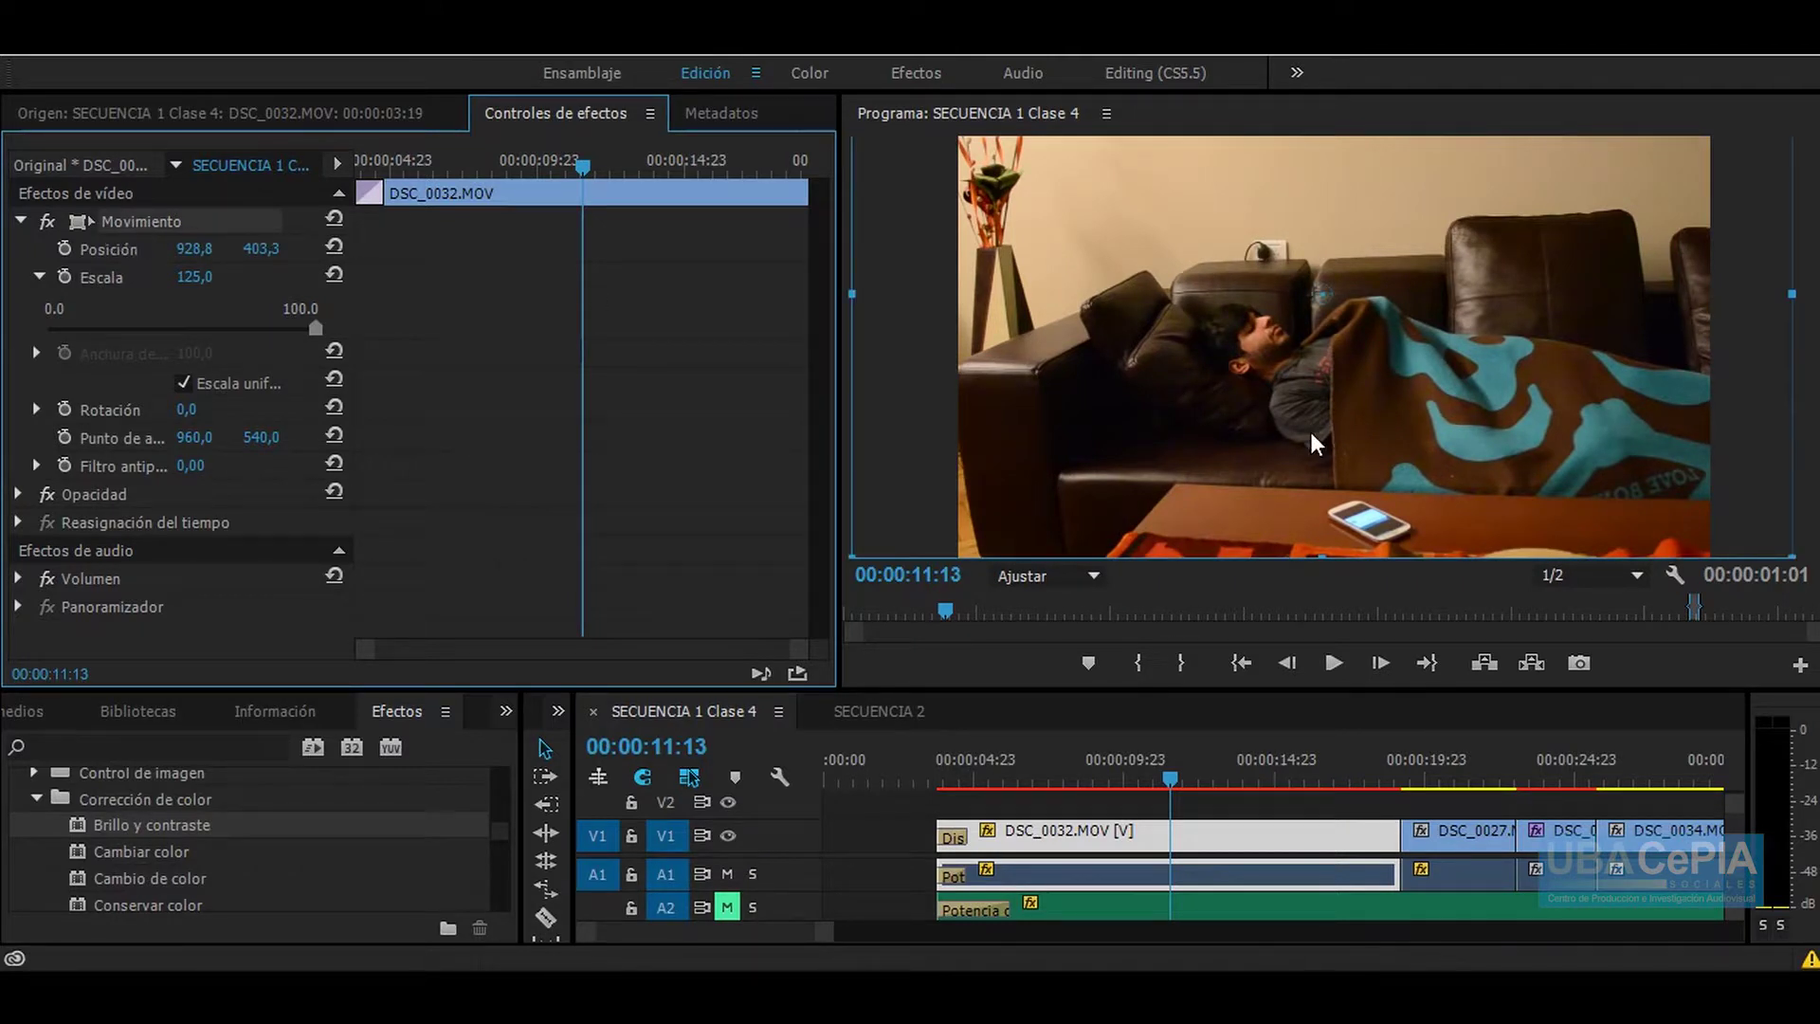
mouse_move(194, 249)
mouse_down()
mouse_move(172, 248)
mouse_move(394, 248)
mouse_up()
drag(260, 249, 136, 249)
drag(261, 249, 271, 248)
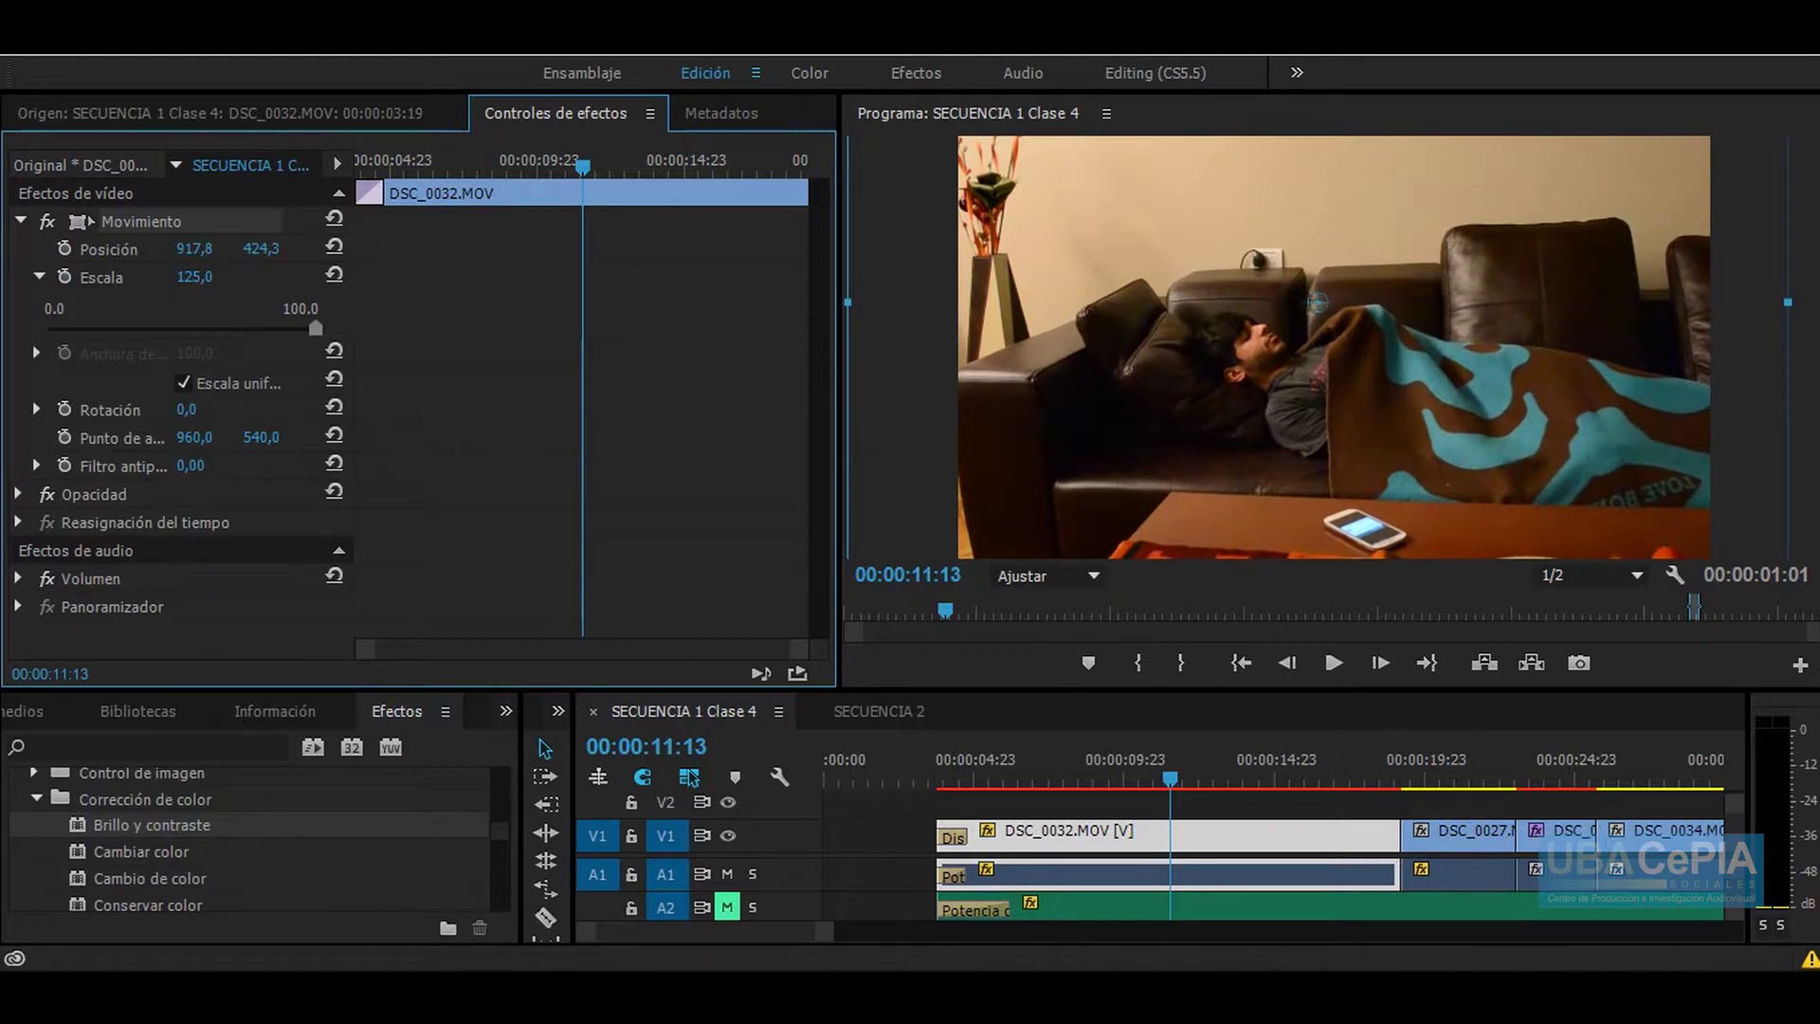
drag(355, 244, 507, 244)
click(246, 382)
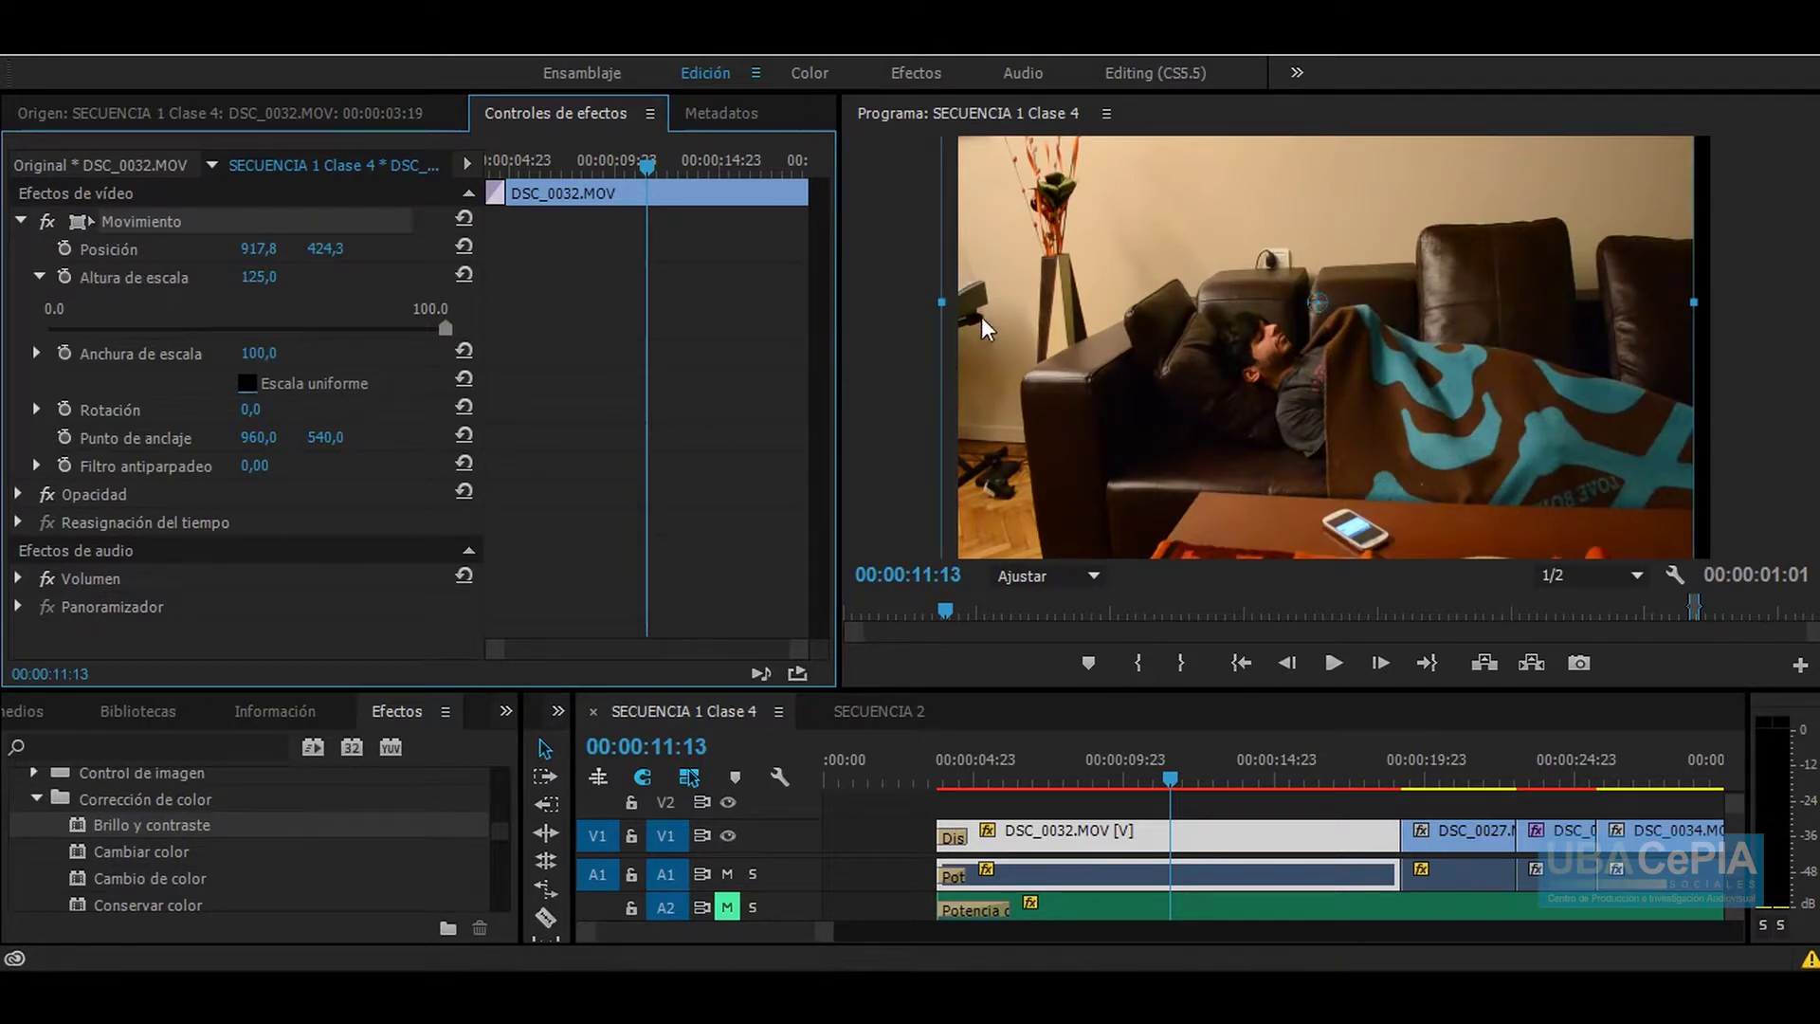
Step: Drag the side scale handle until Anchura de escala reads 106,4, height staying 125
mouse_move(941, 302)
mouse_down()
mouse_move(877, 296)
mouse_move(917, 302)
mouse_up()
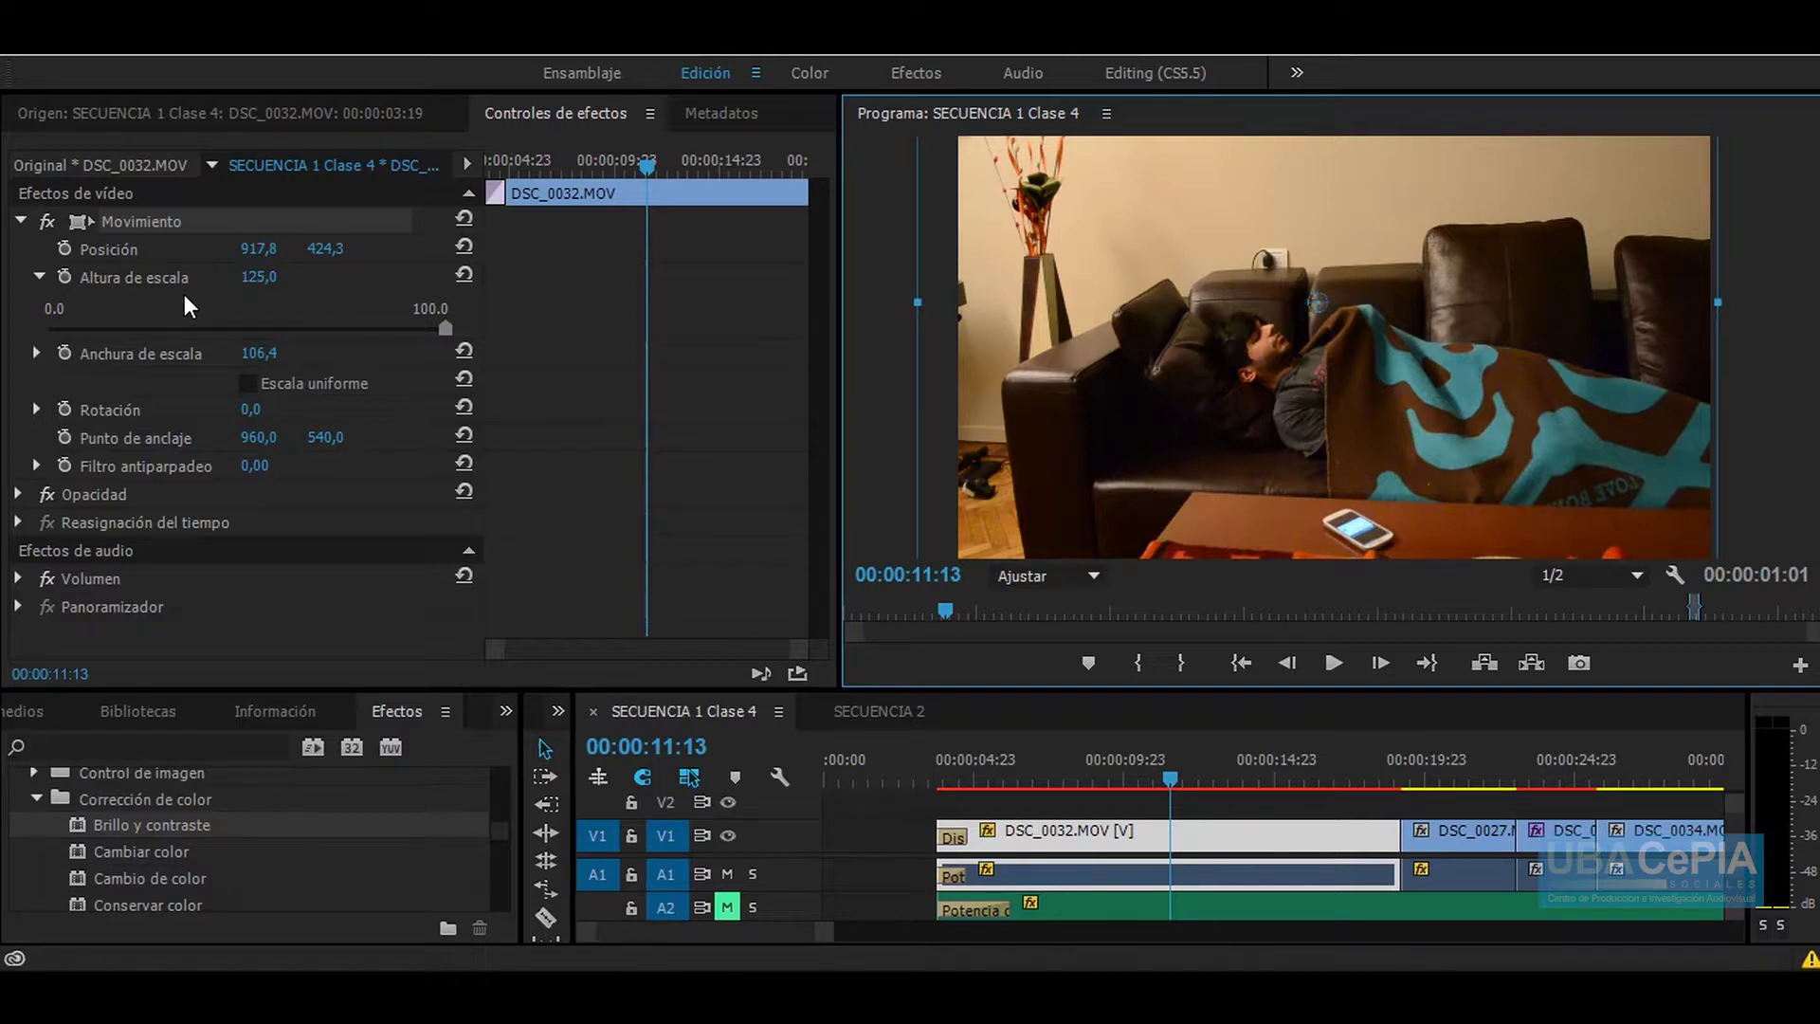
Step: Collapse Movimiento and Corrección de color, and enlarge the Effects and Timeline panels
click(20, 220)
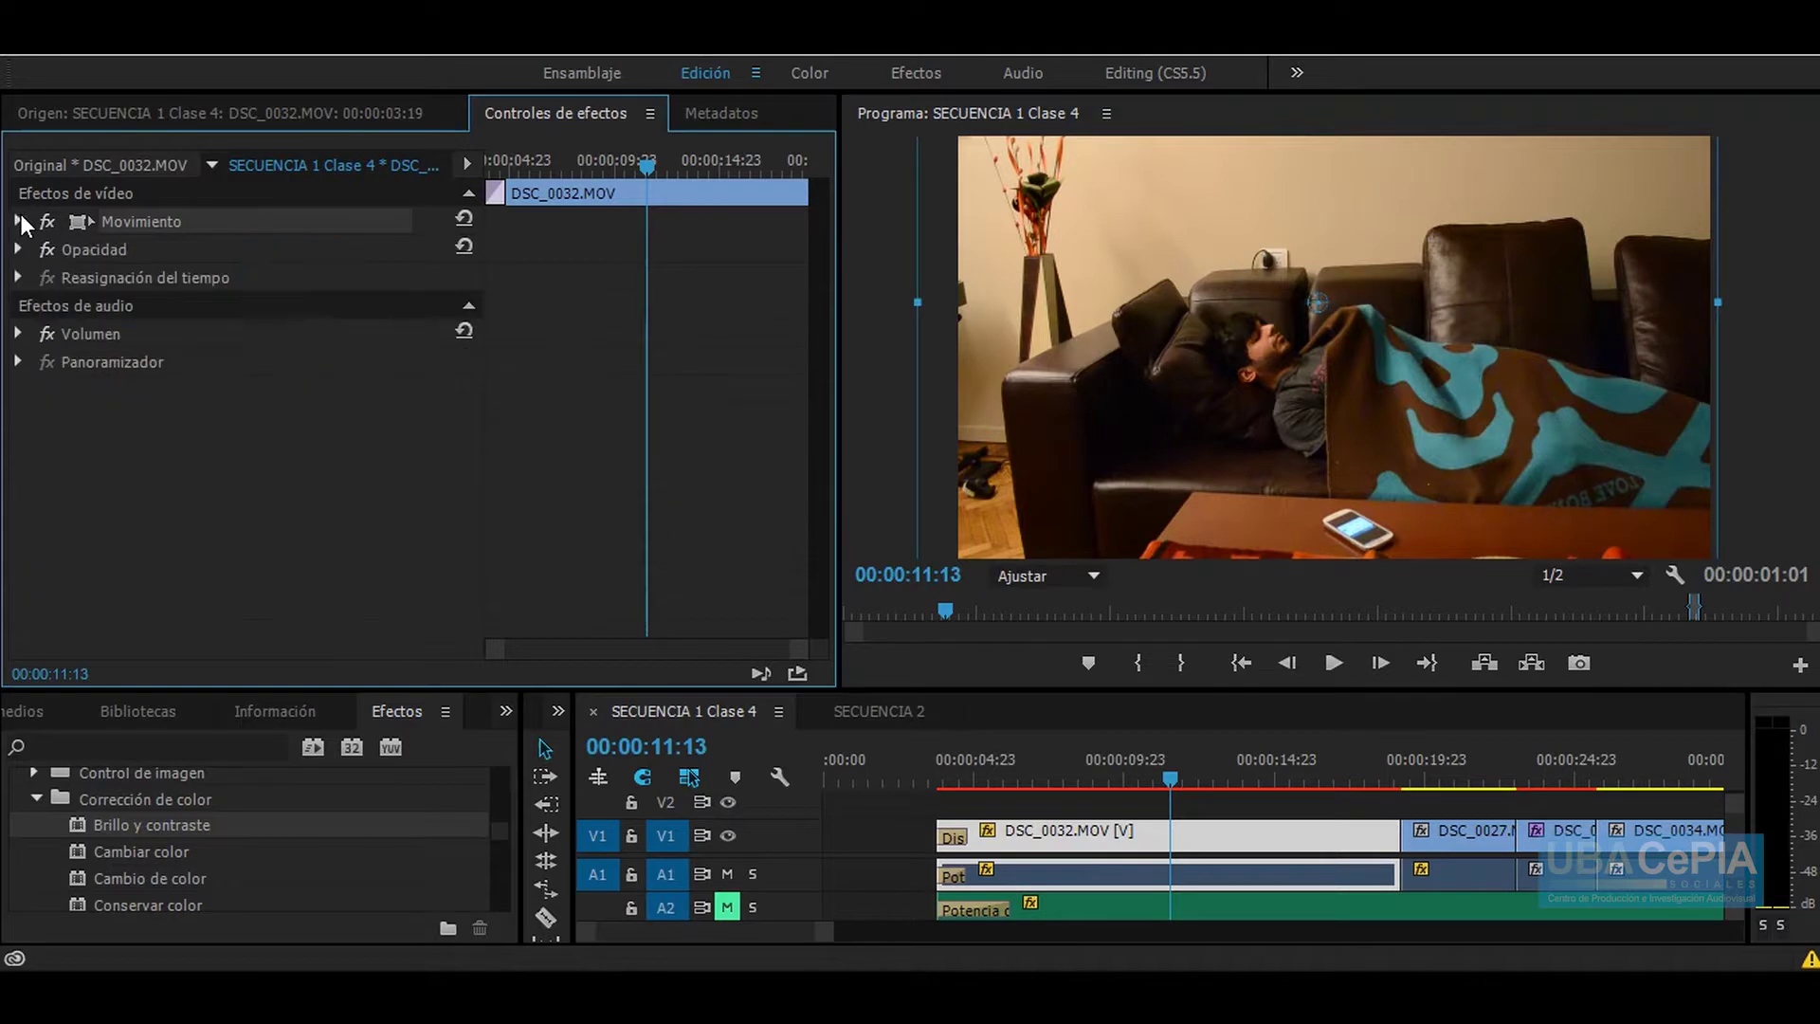
scroll(269, 844, down, 1)
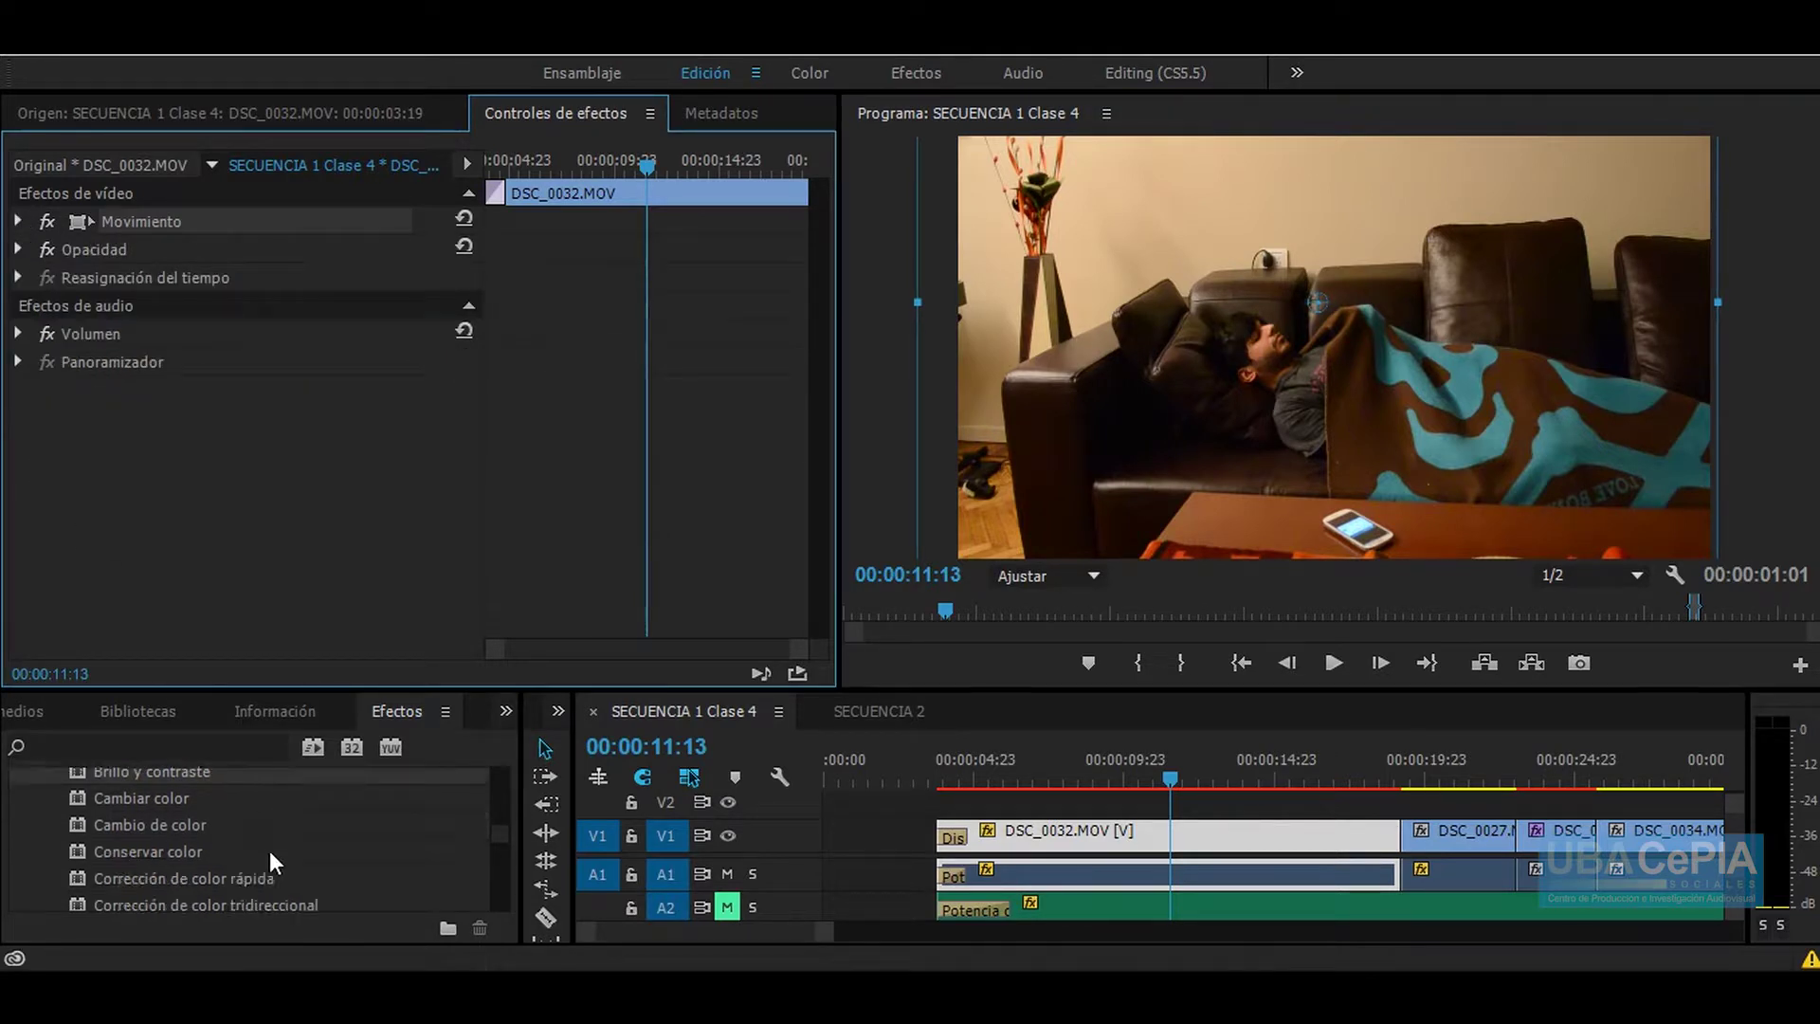
scroll(271, 863, up, 1)
click(25, 802)
scroll(179, 840, down, 2)
scroll(180, 842, down, 2)
scroll(180, 842, up, 3)
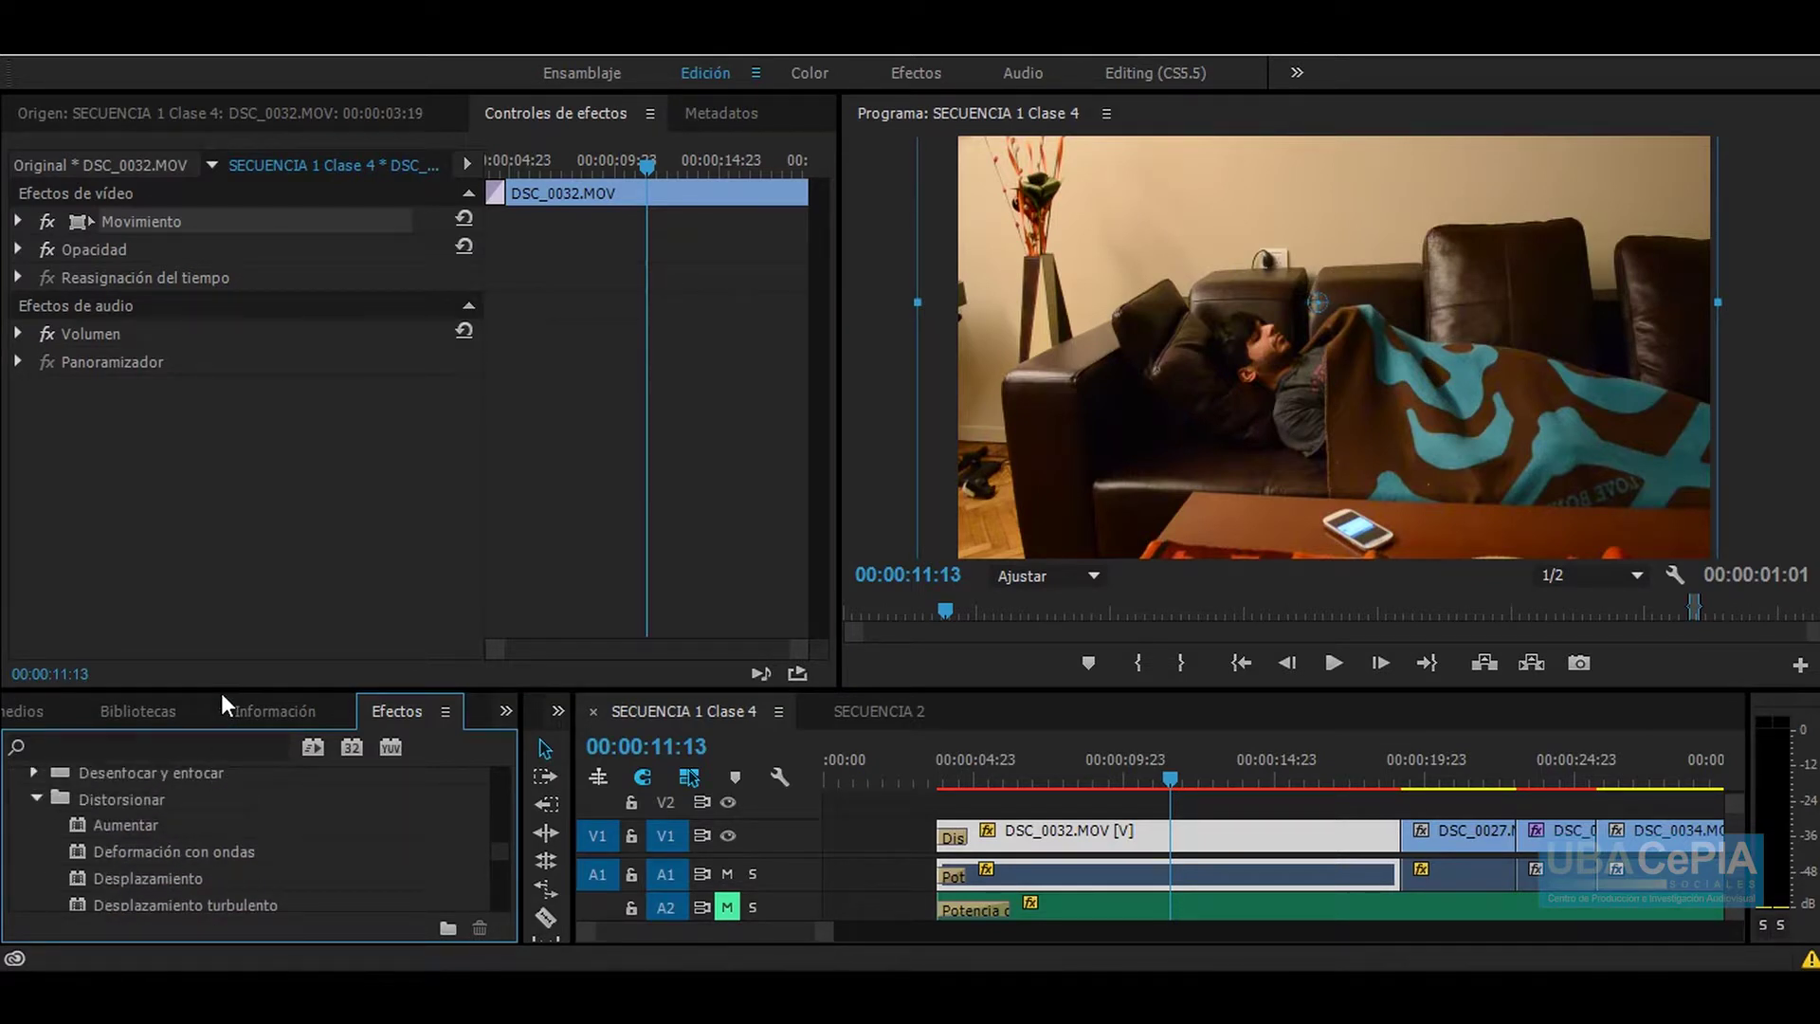
drag(220, 692, 261, 471)
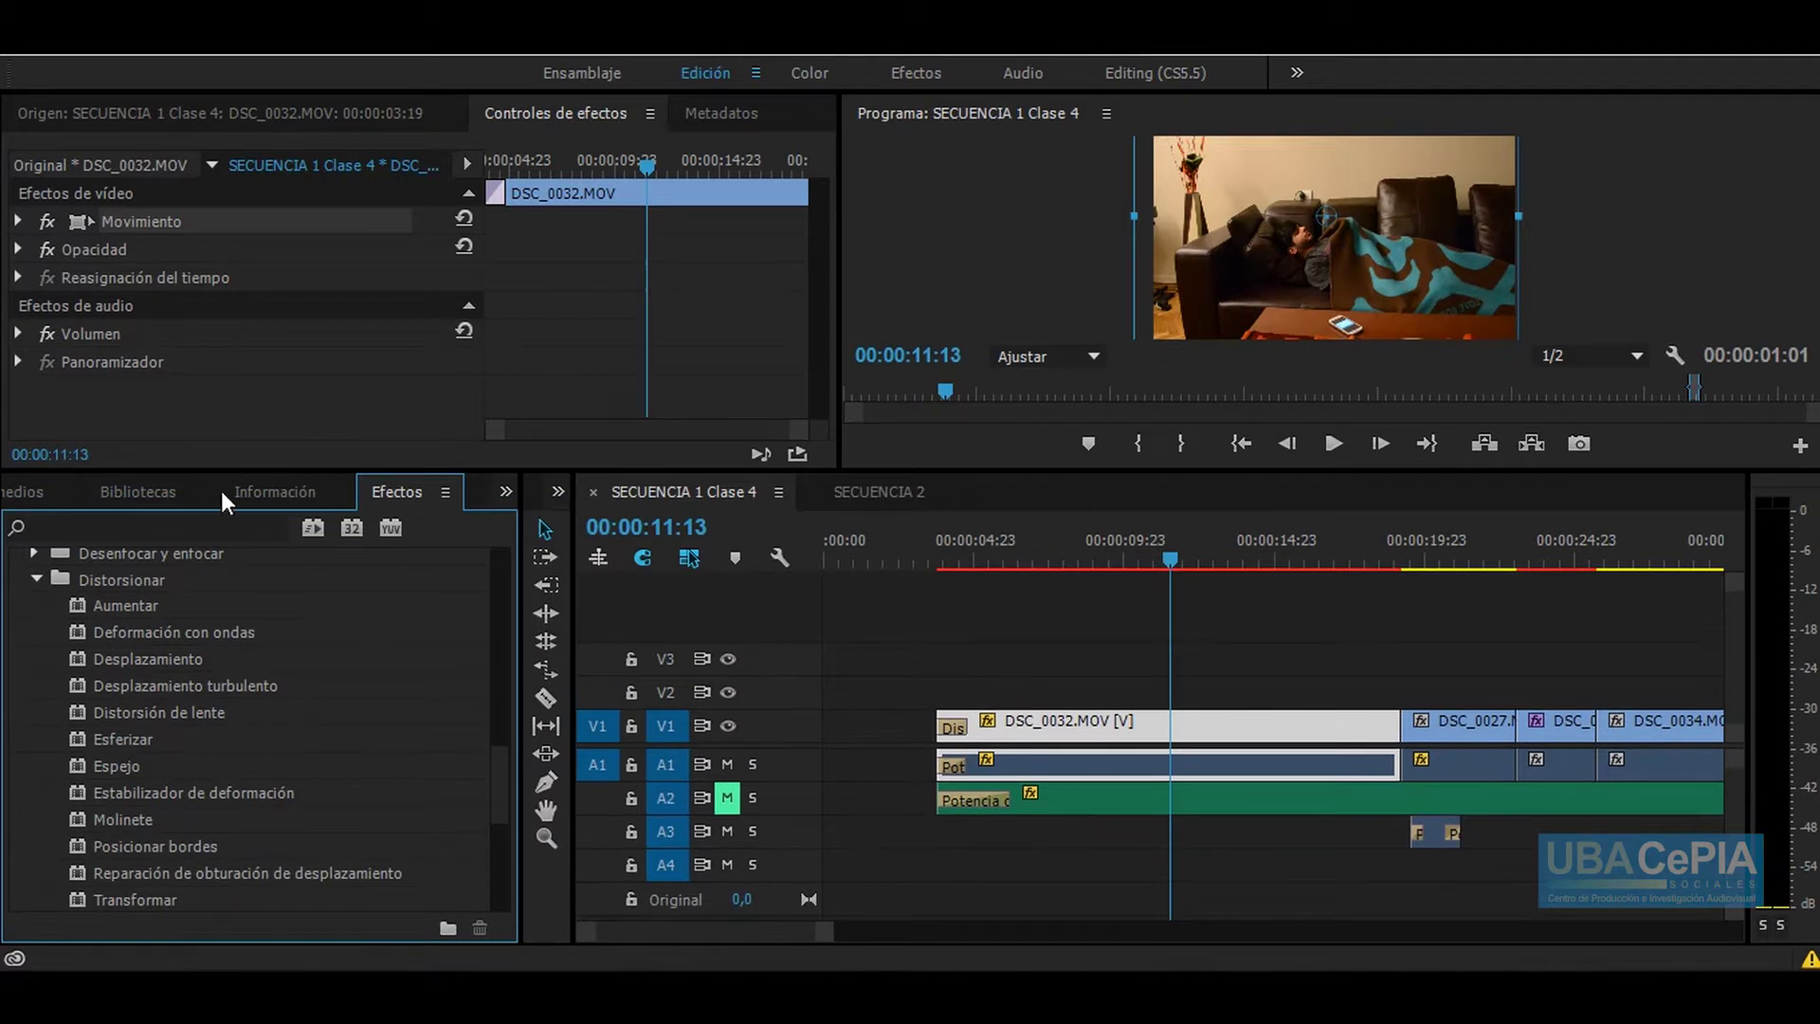
Step: Collapse Distorsionar and Transformar, then apply Generar > Destello de lente to DSC_0032.MOV
click(34, 580)
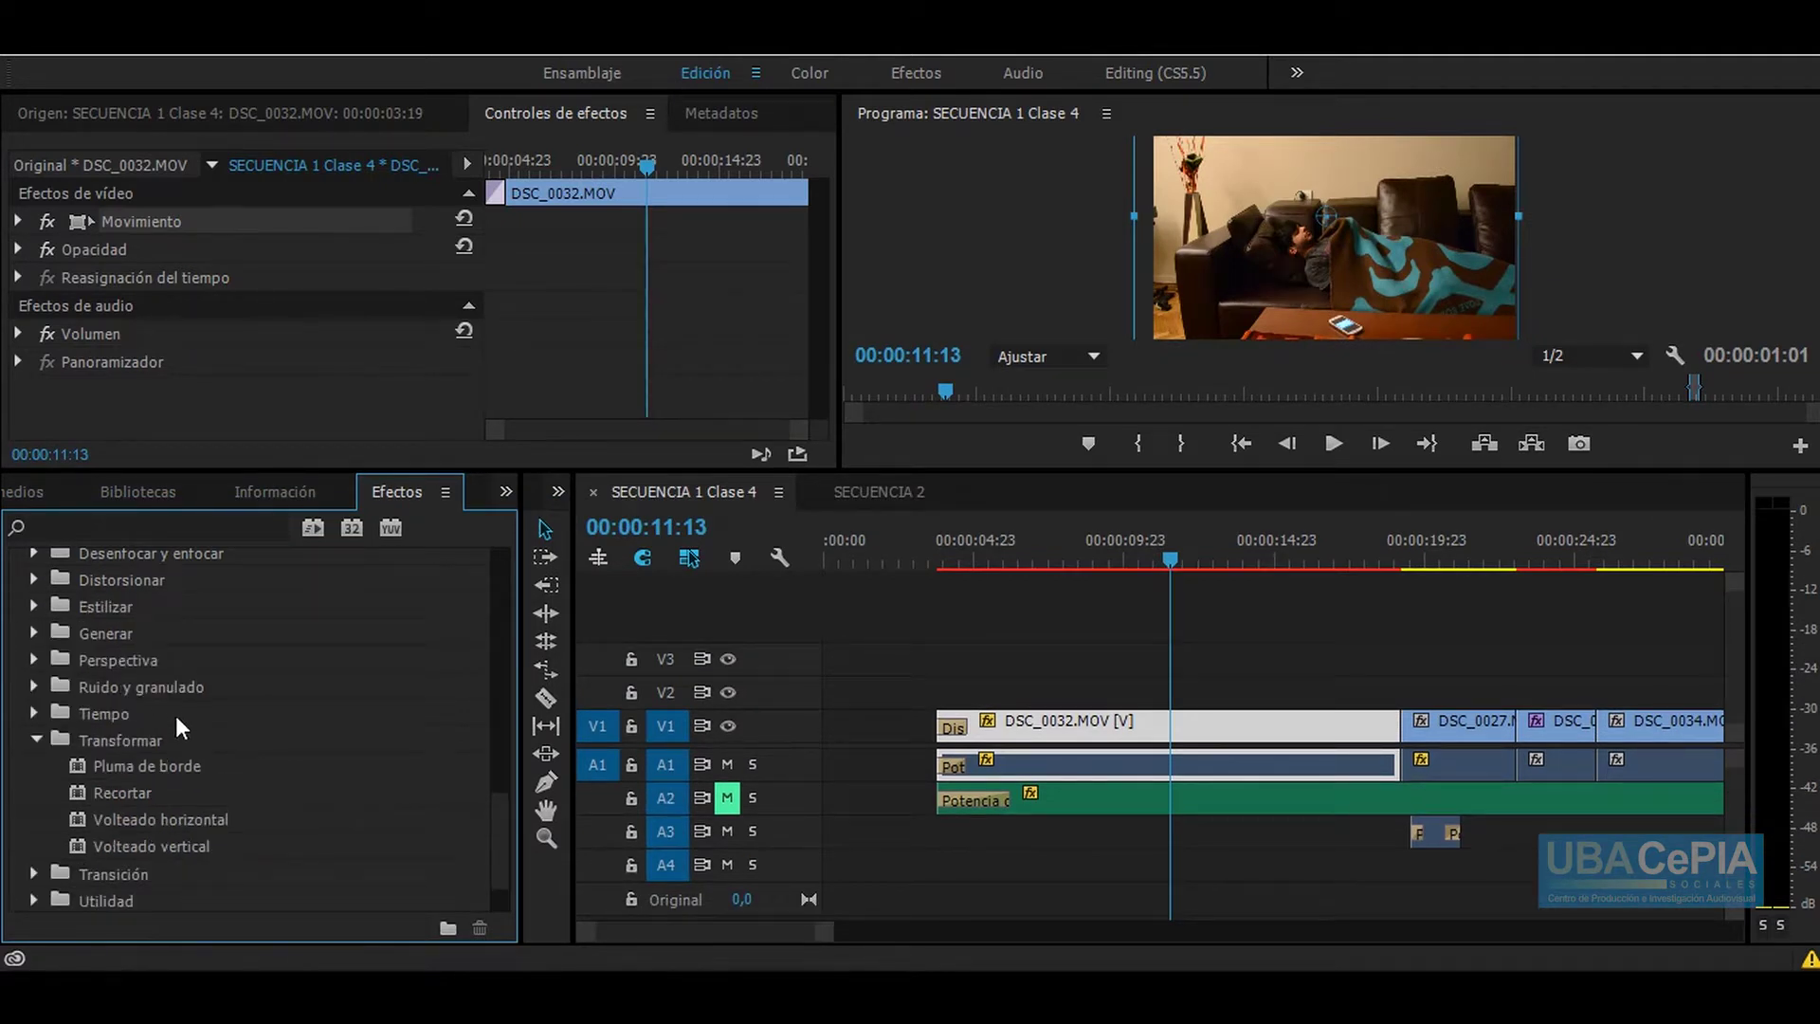
click(37, 739)
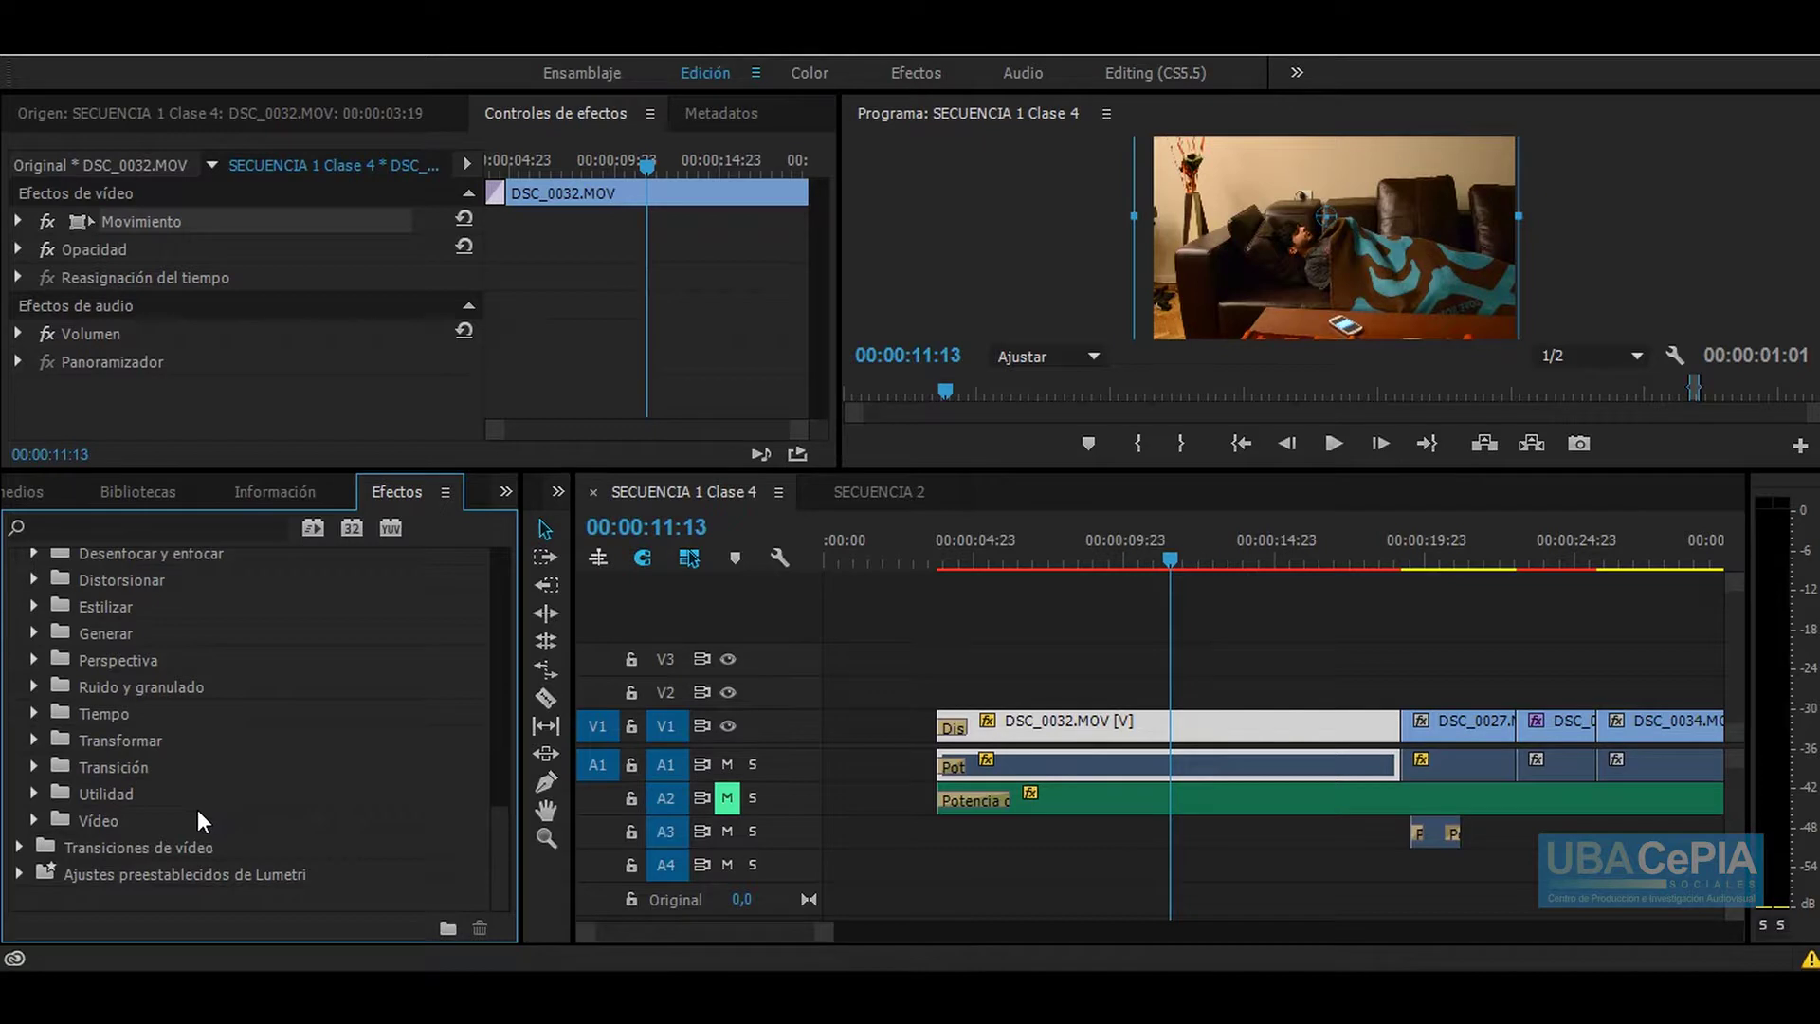
click(34, 633)
drag(152, 765, 1085, 732)
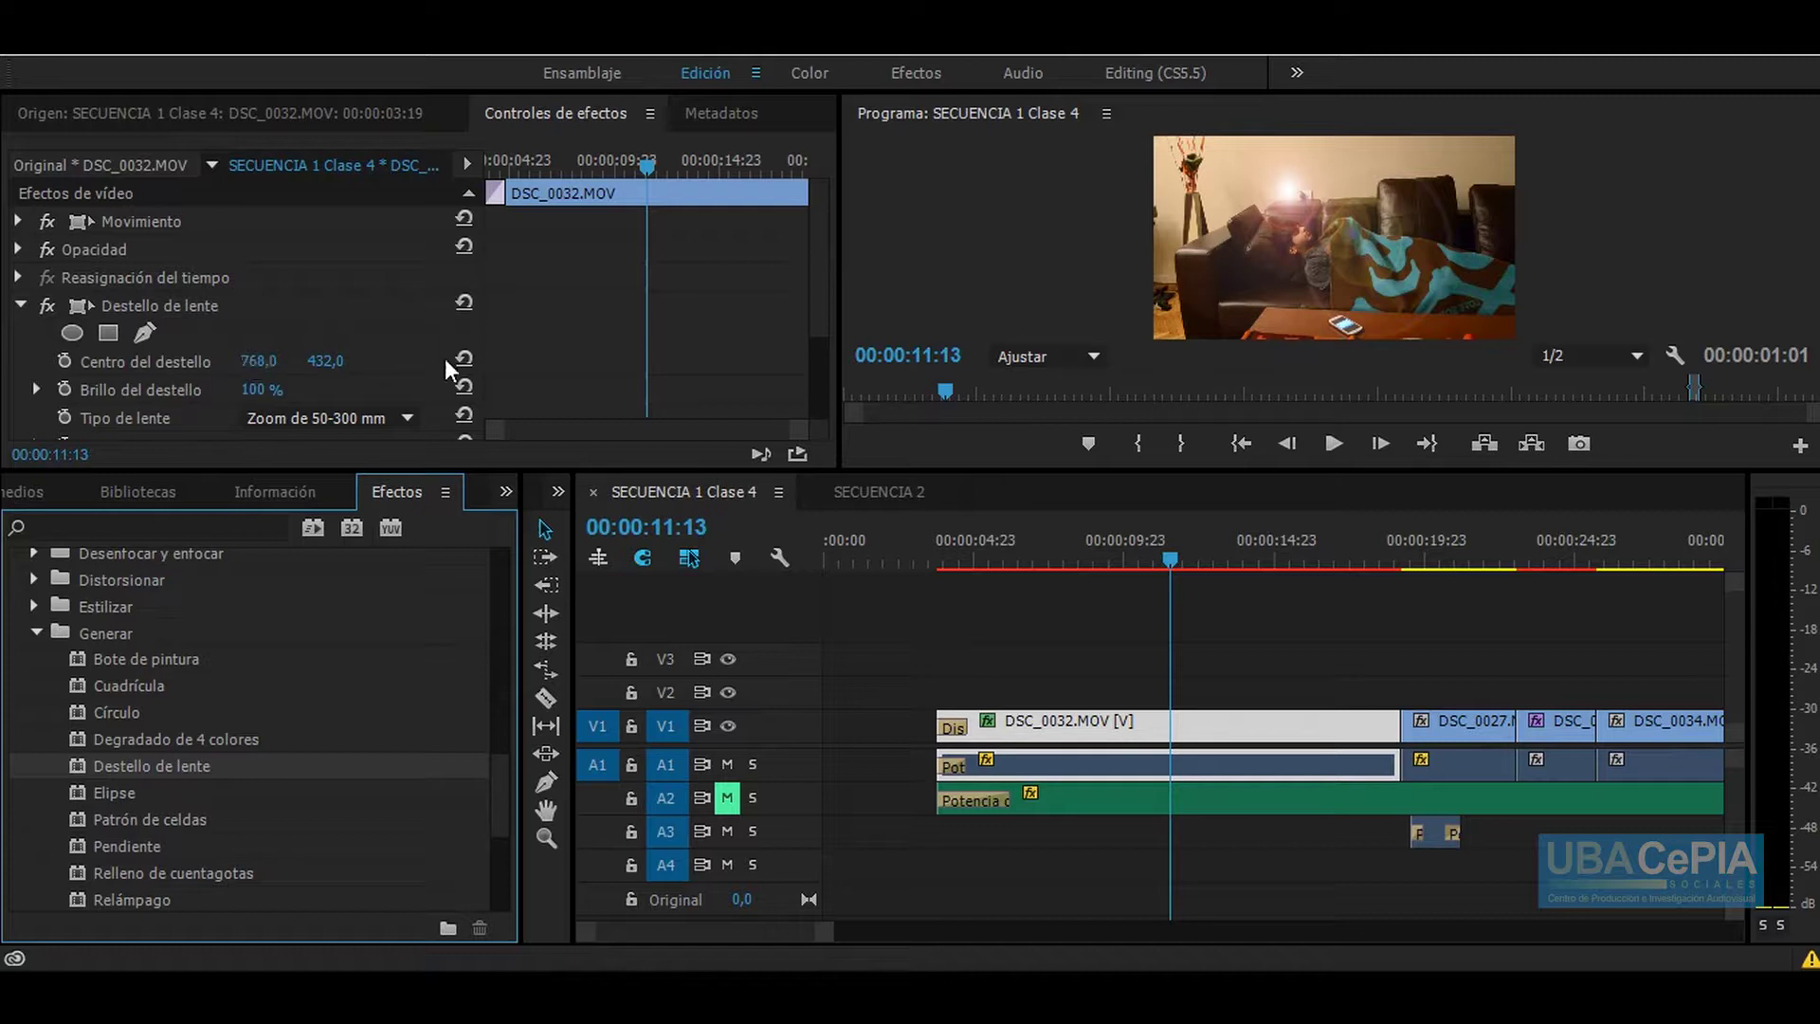
Step: Move the lens flare centre to 904,0 / 432,0 and brighten it slightly
drag(1109, 468, 1109, 617)
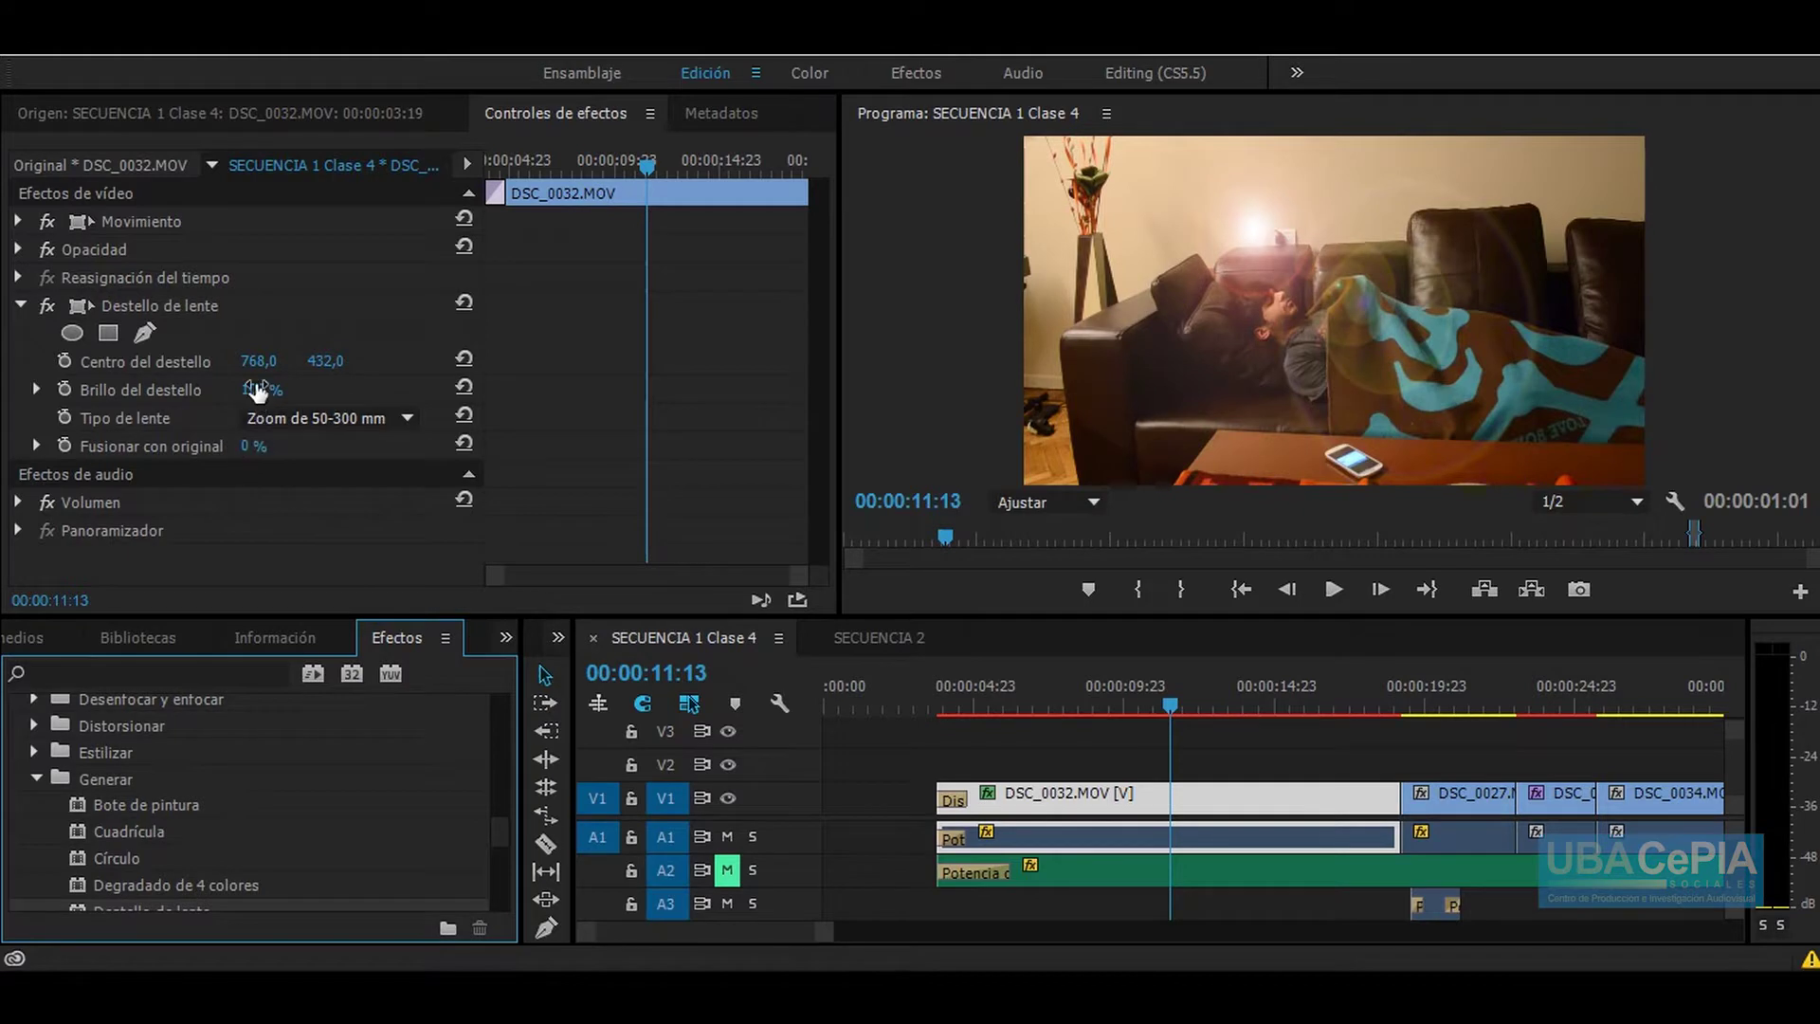
drag(259, 363, 388, 362)
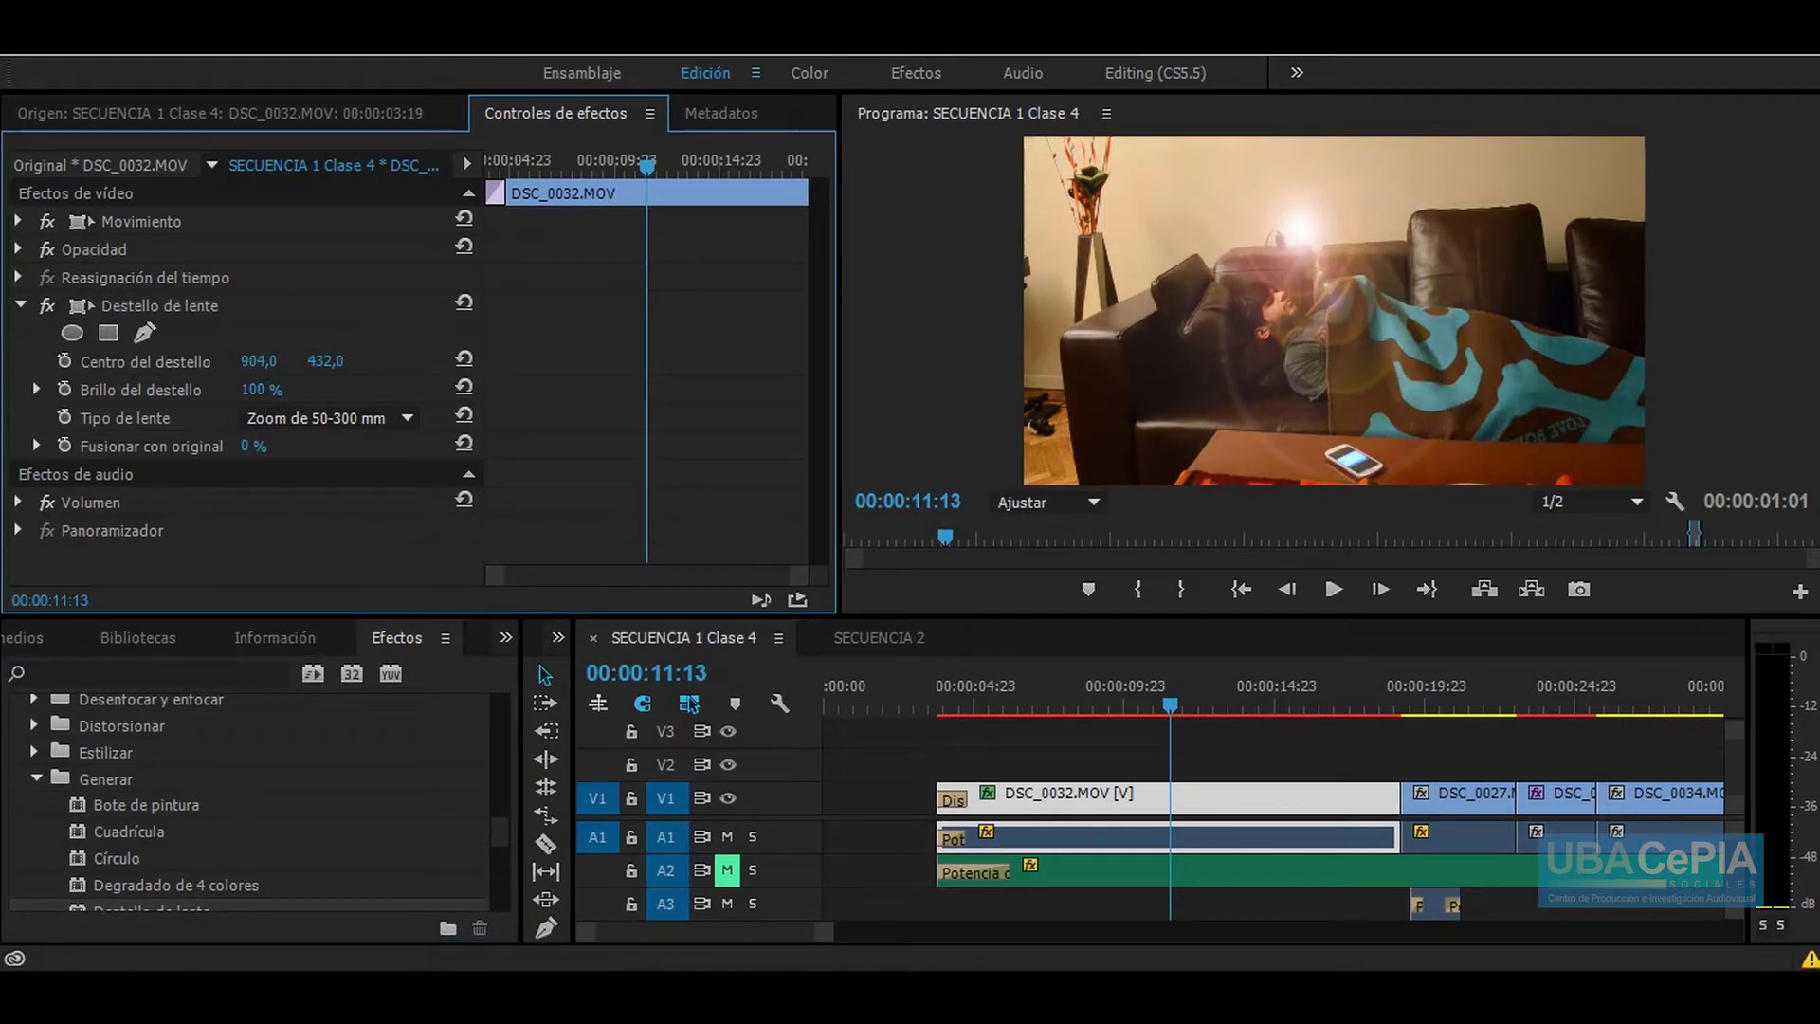
mouse_move(256, 390)
mouse_down()
mouse_move(274, 389)
mouse_move(250, 390)
mouse_up()
Step: Keyframe the flare brightness, rising from 169 % to 258 % around 15:03
click(63, 390)
drag(708, 163, 723, 163)
click(409, 389)
mouse_move(253, 389)
mouse_down()
mouse_move(324, 390)
mouse_move(736, 269)
mouse_up()
mouse_move(686, 170)
mouse_down()
mouse_move(623, 169)
mouse_move(396, 418)
mouse_up()
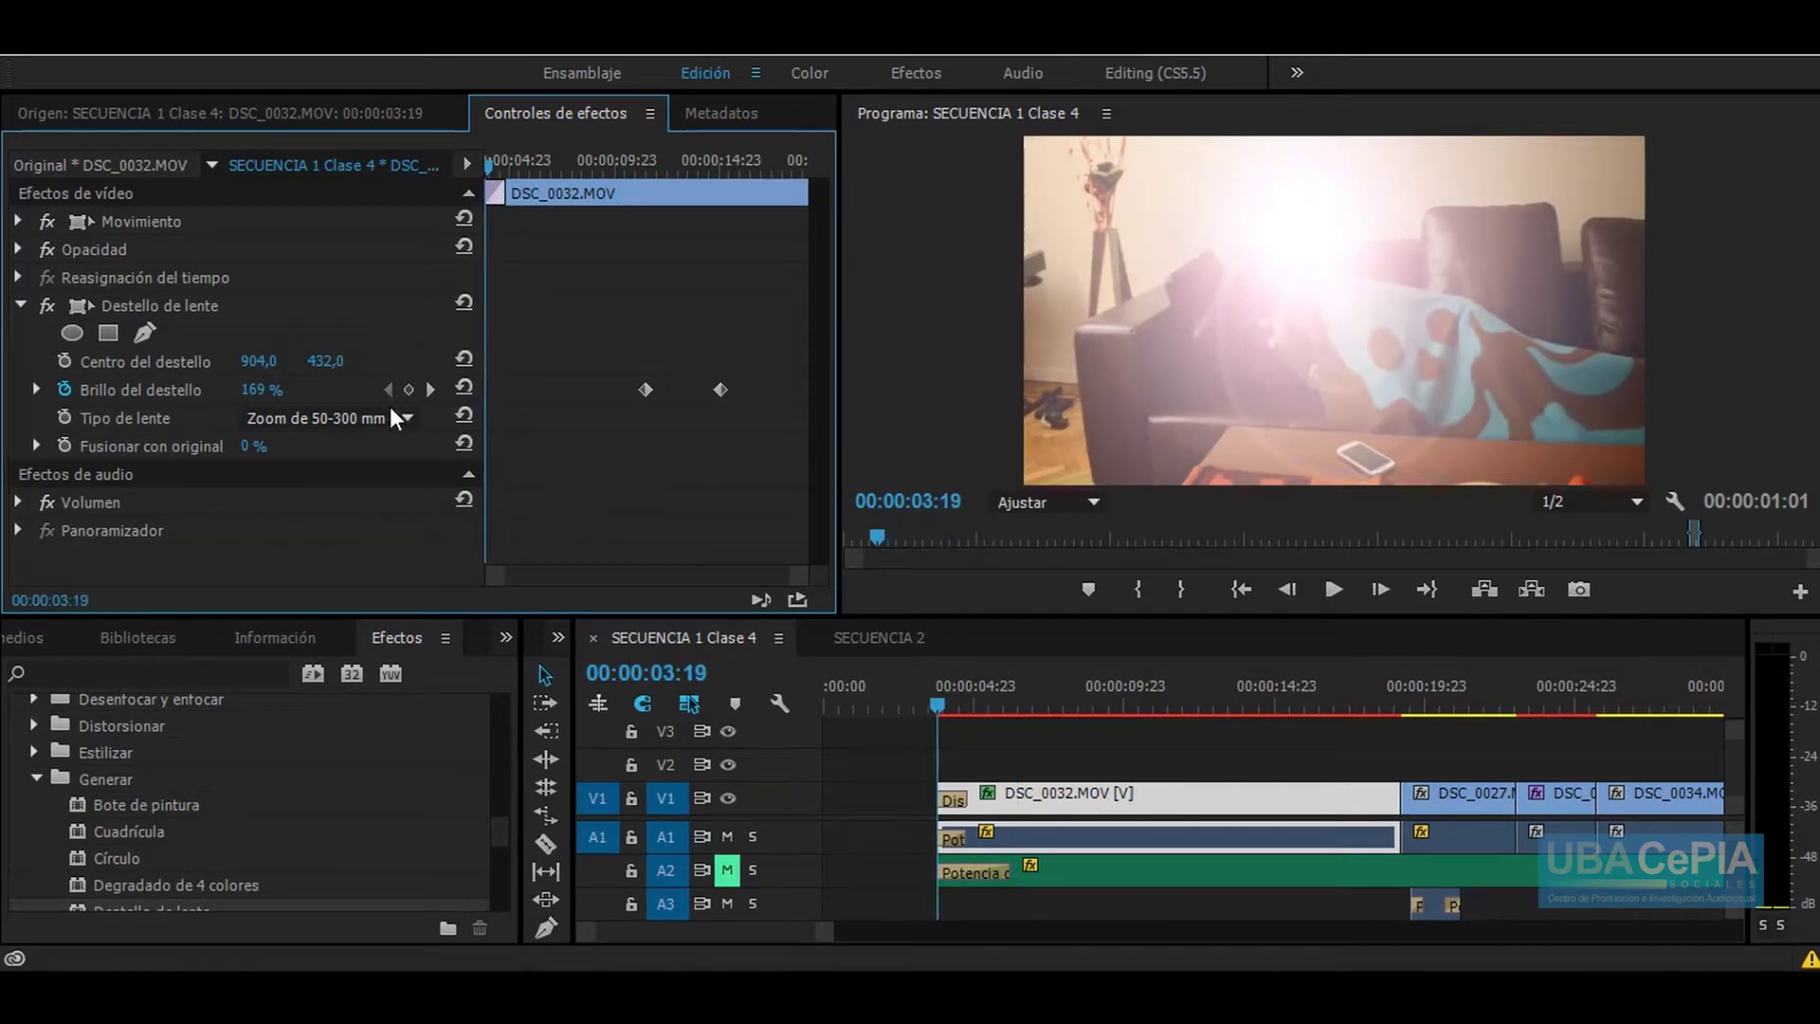
Step: Lower the flare brightness at this point and preview the animation from 03:19
drag(268, 390, 242, 390)
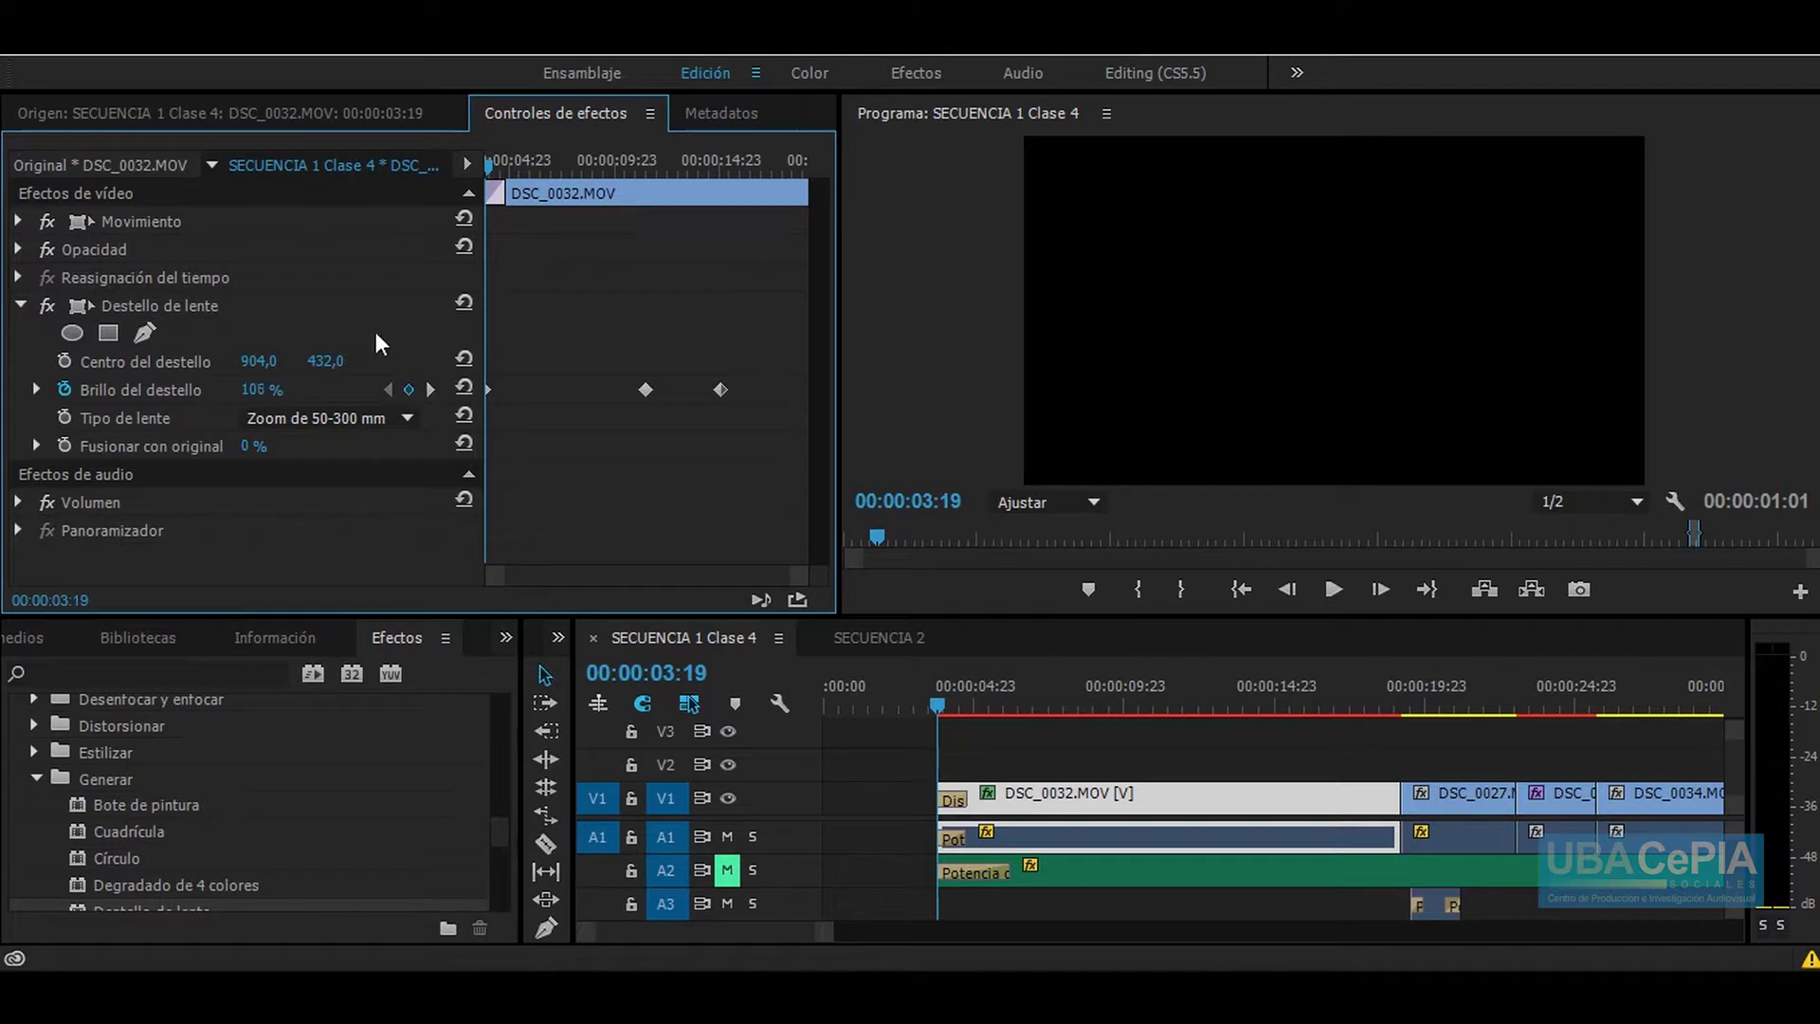
drag(558, 162, 484, 162)
key(space)
key(space)
drag(963, 707, 986, 708)
drag(1049, 732, 1164, 755)
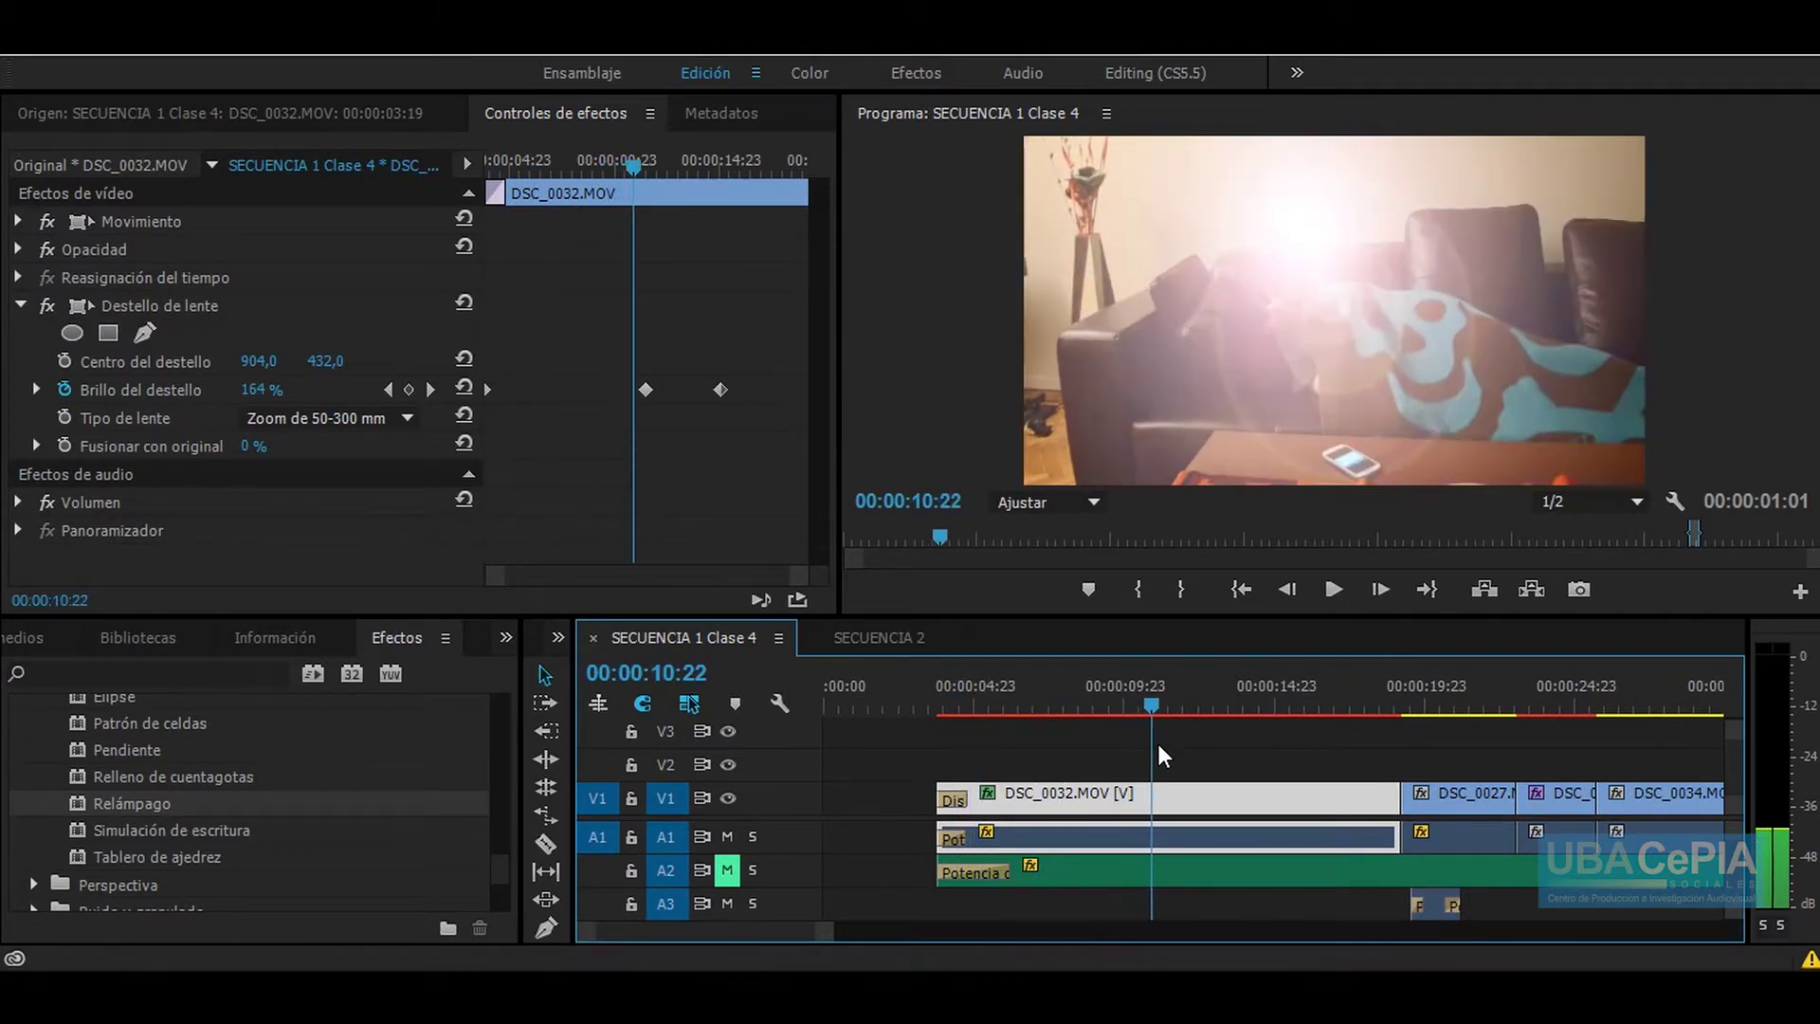
drag(1150, 712, 1330, 730)
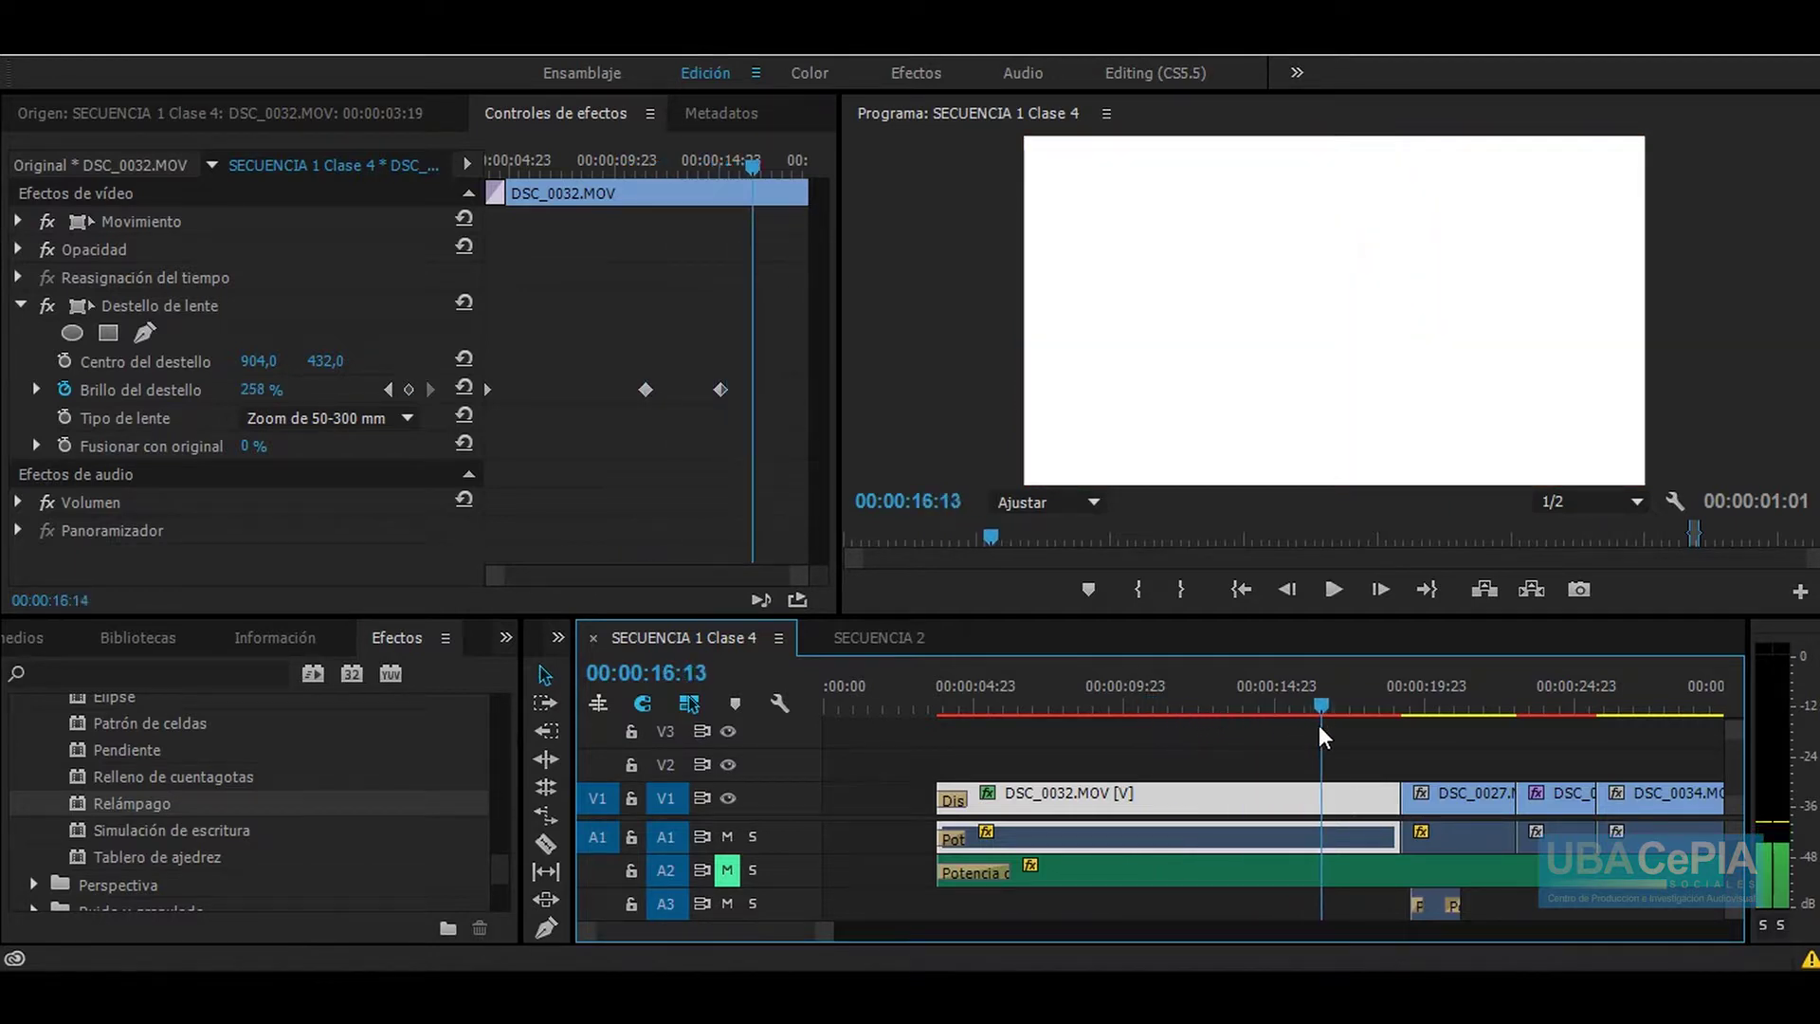
Step: Shift the later Brillo keyframe later in time
click(720, 391)
drag(726, 394, 782, 396)
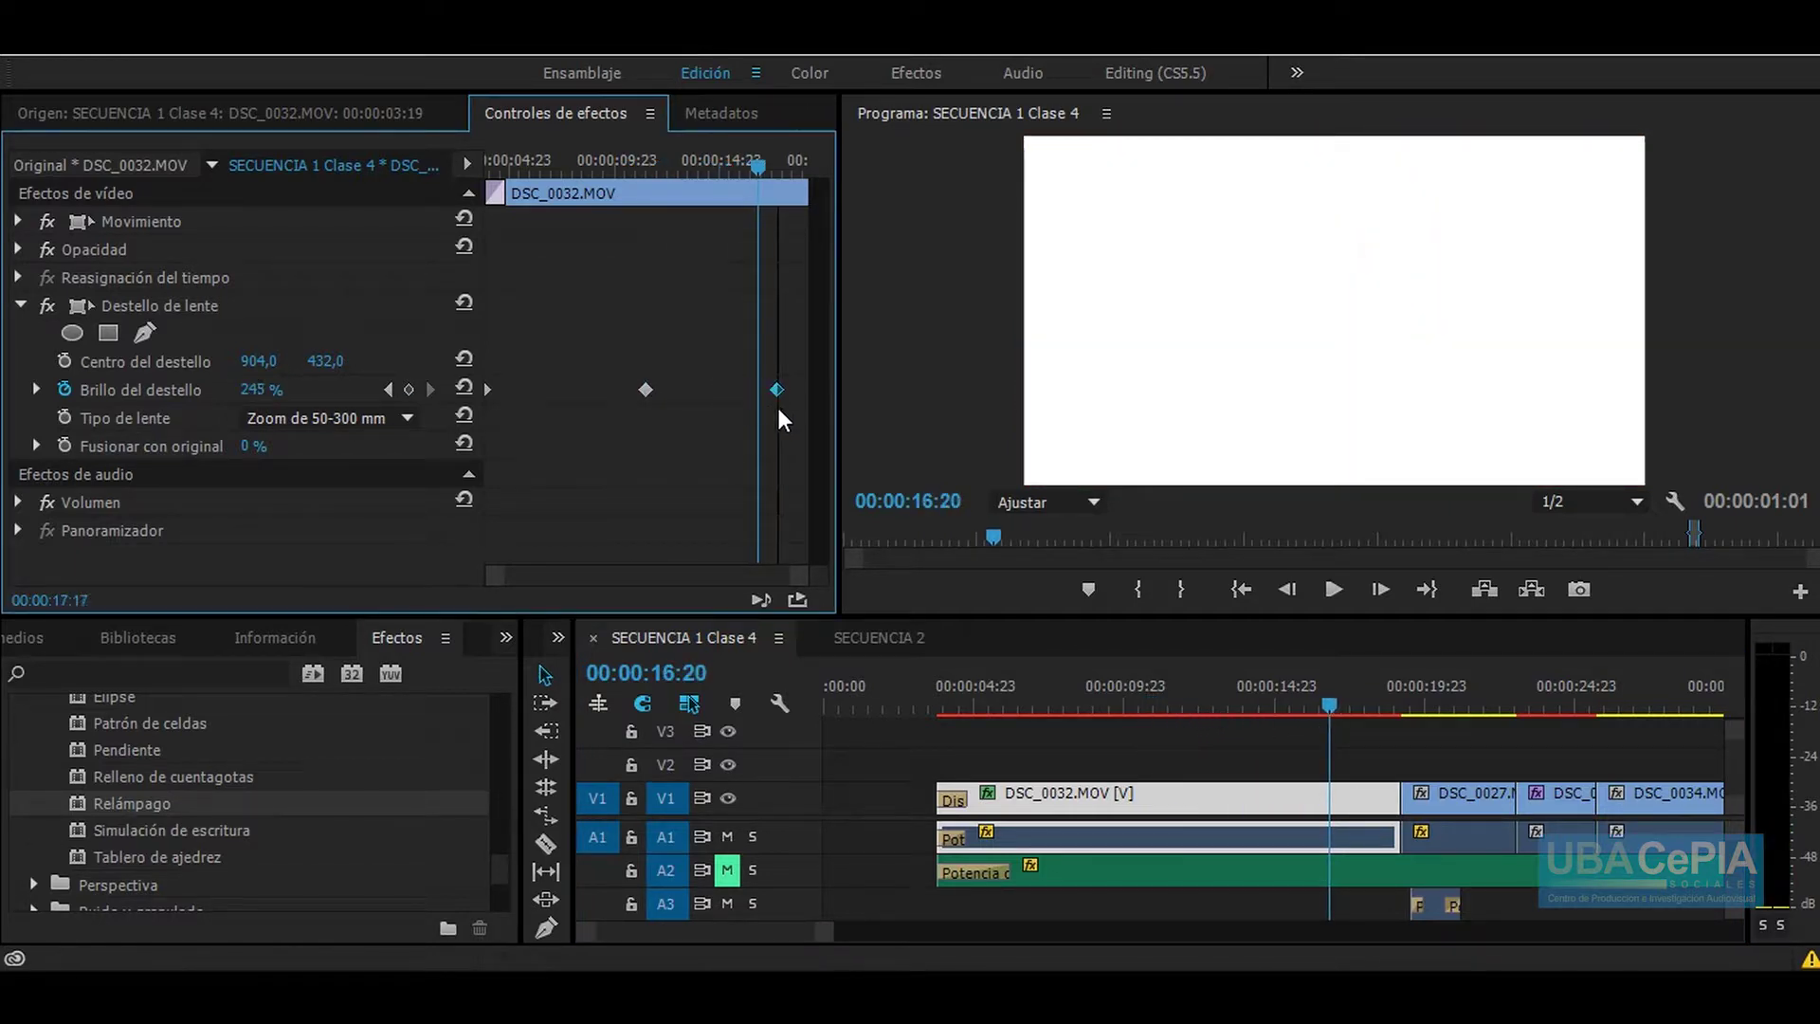
mouse_move(749, 163)
mouse_down()
mouse_move(641, 164)
mouse_move(582, 189)
mouse_up()
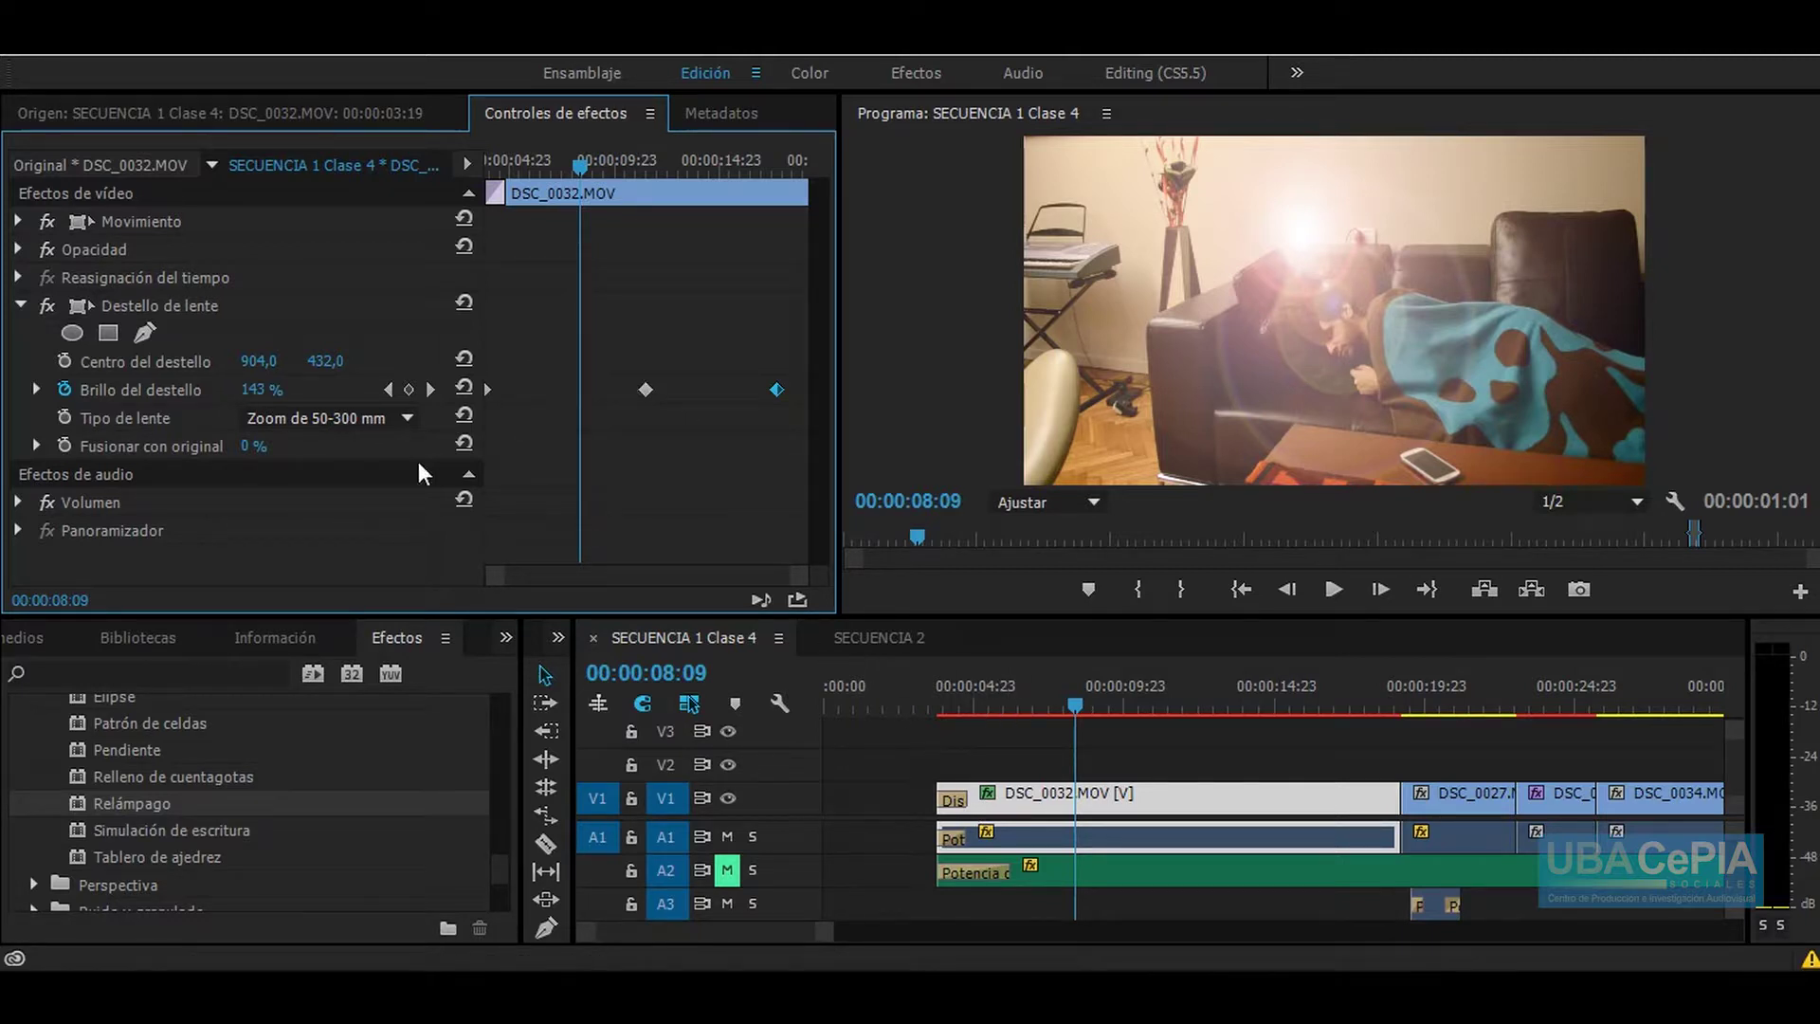
Step: Set Tipo de lente to Objetivo fijo de 35 mm, preview it, then delete the lens flare
click(406, 418)
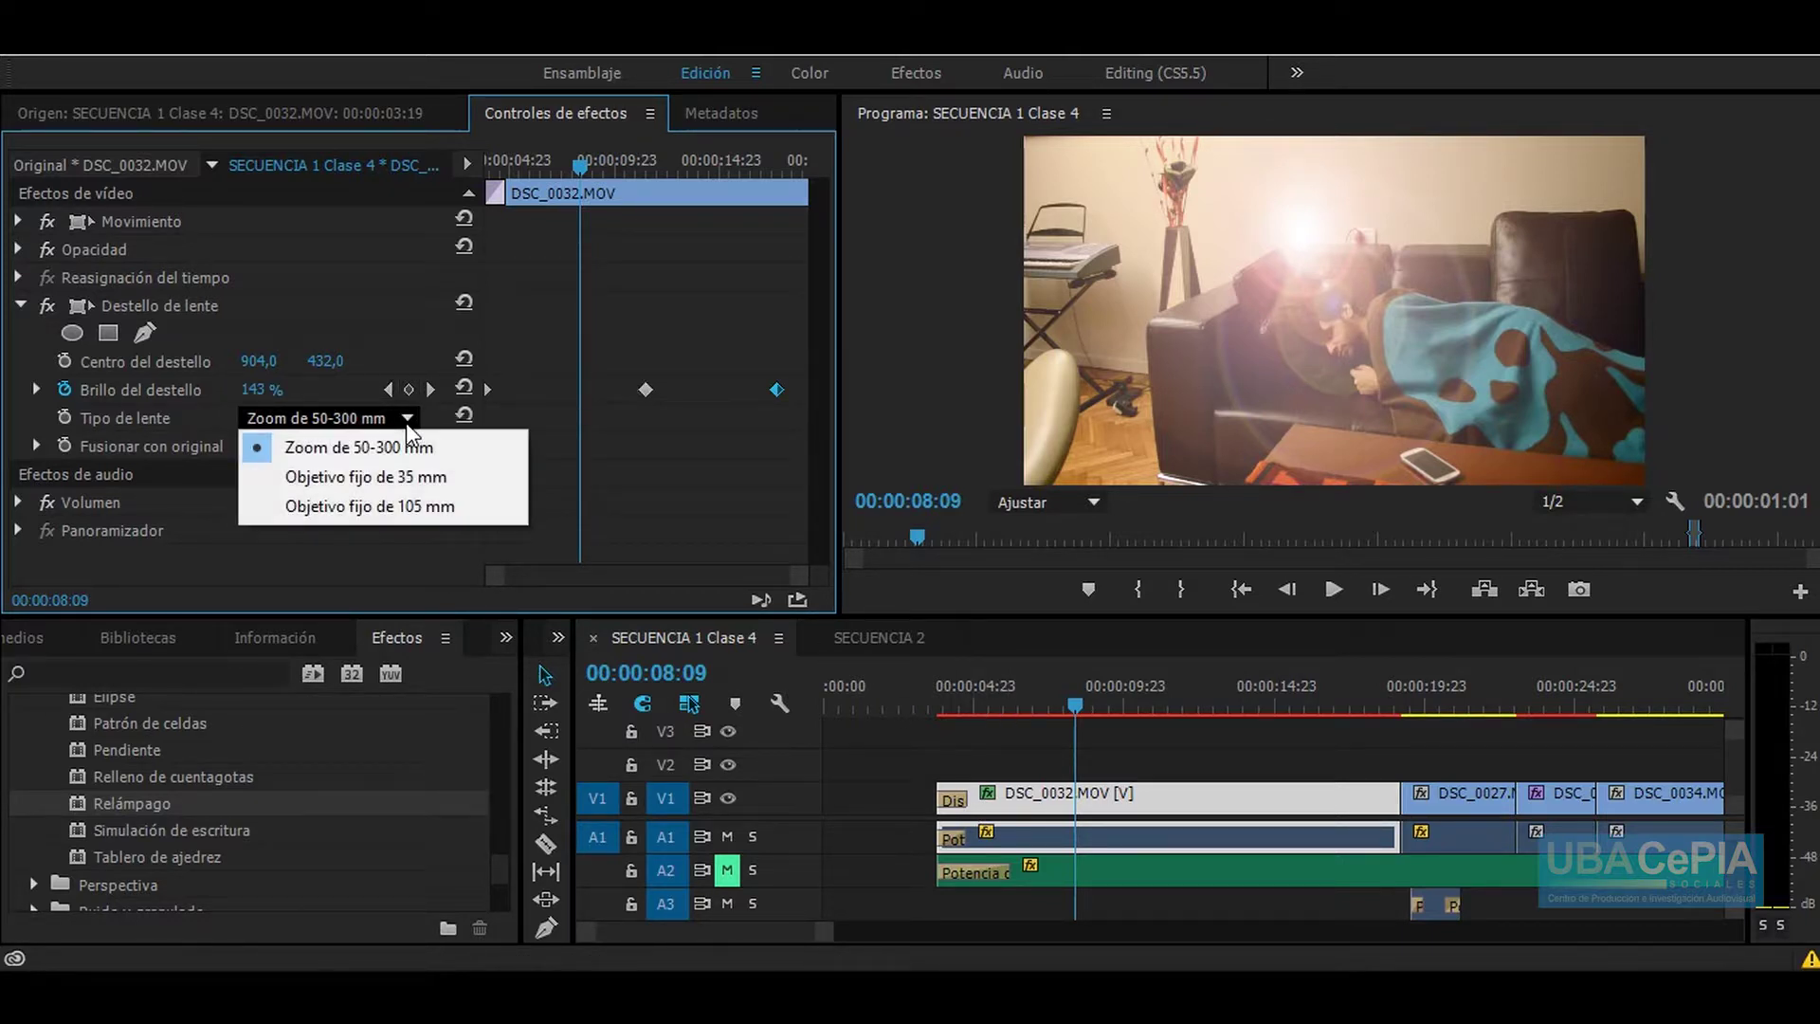
click(400, 476)
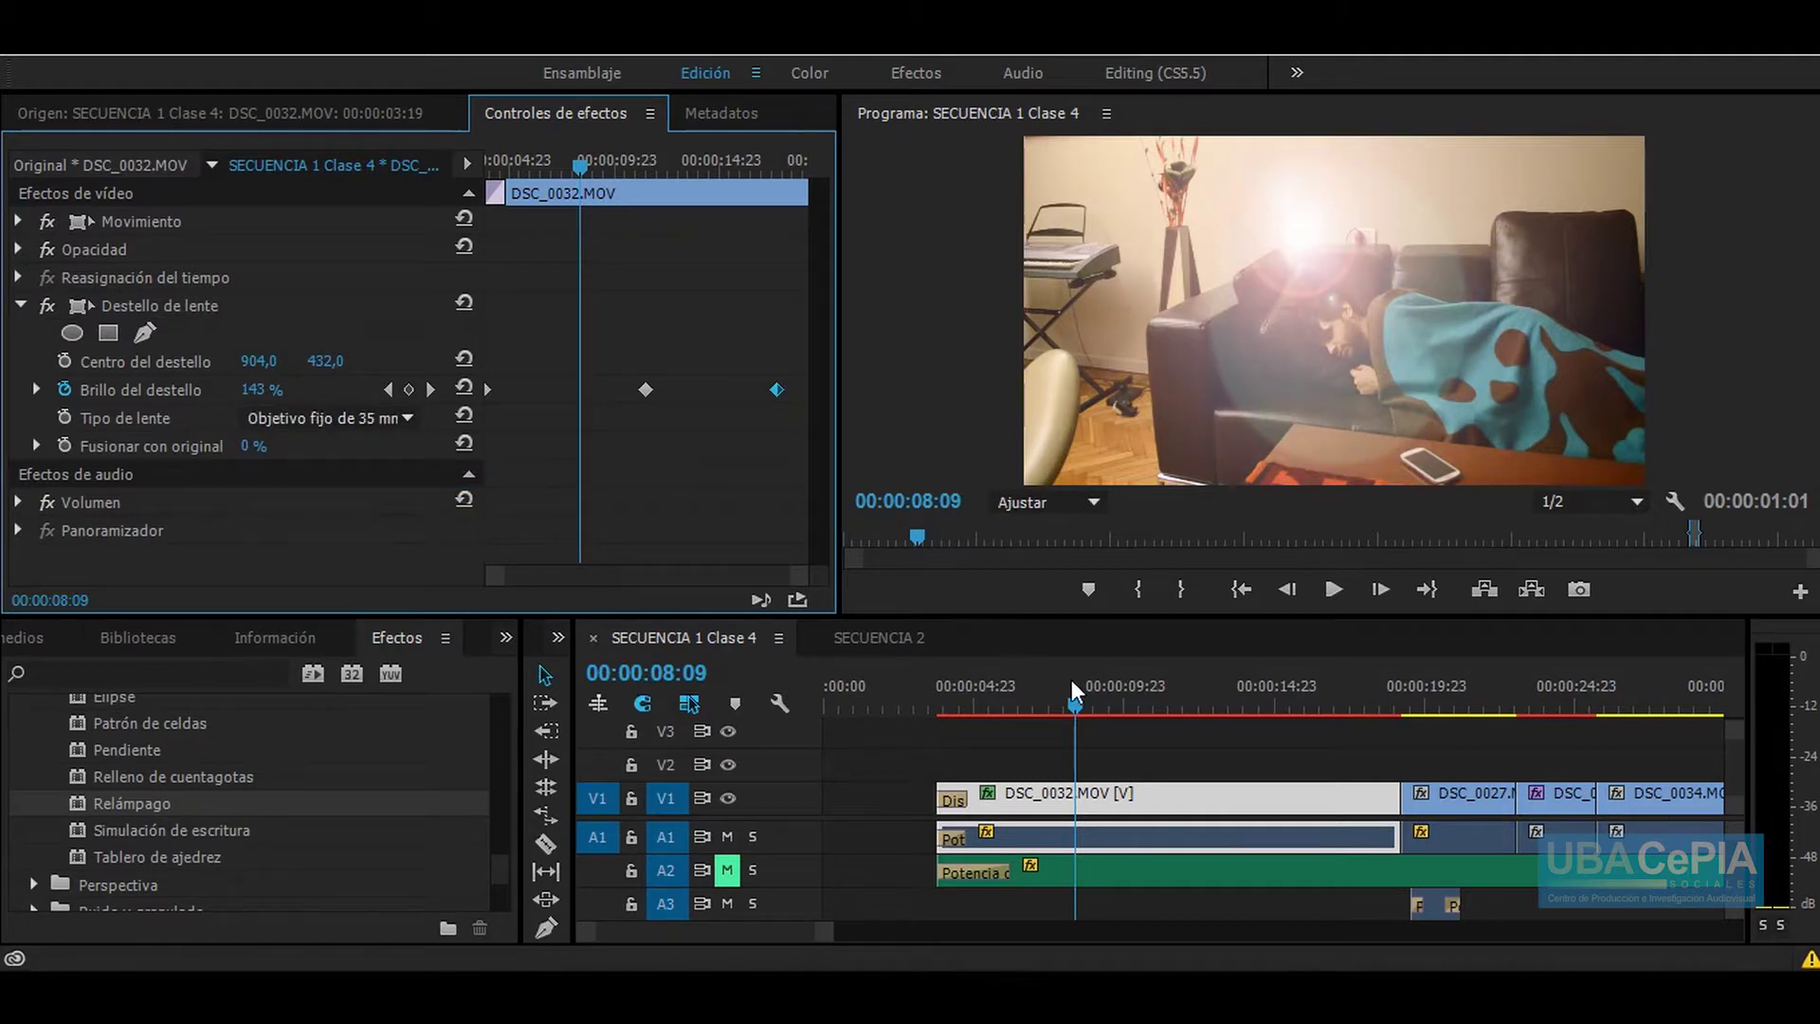
click(1127, 701)
drag(1130, 702, 1016, 702)
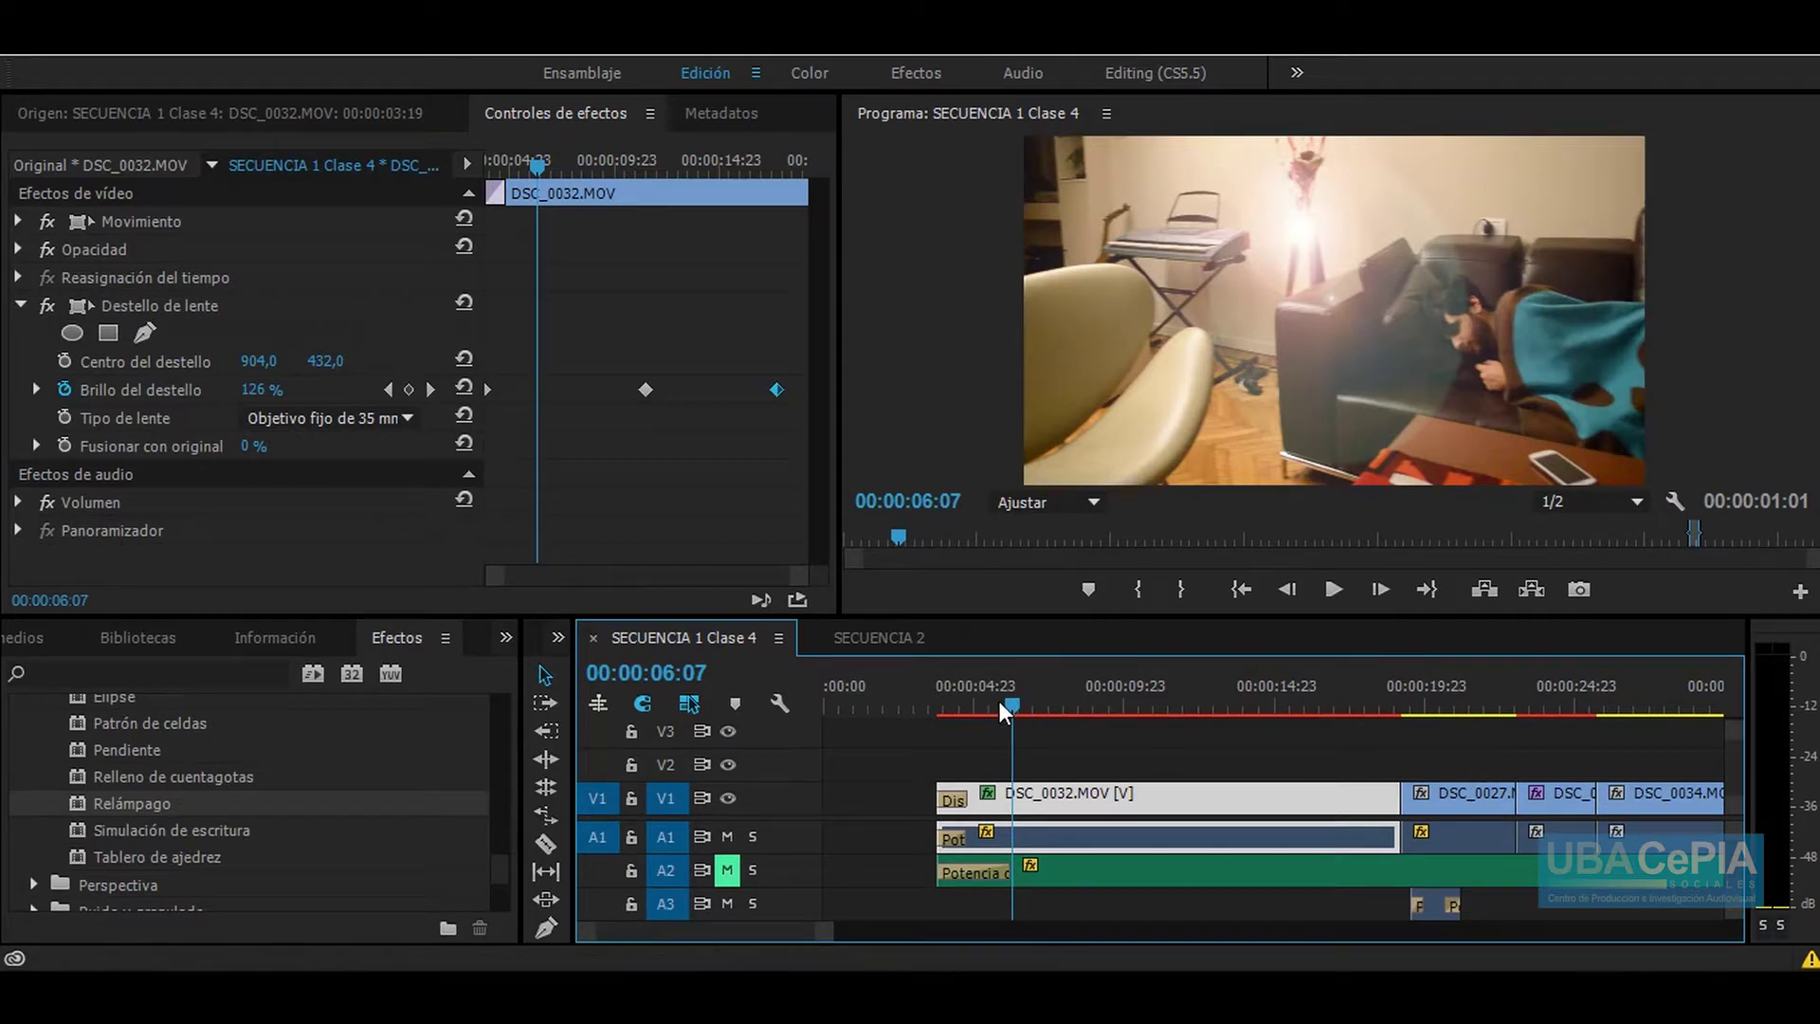
click(978, 701)
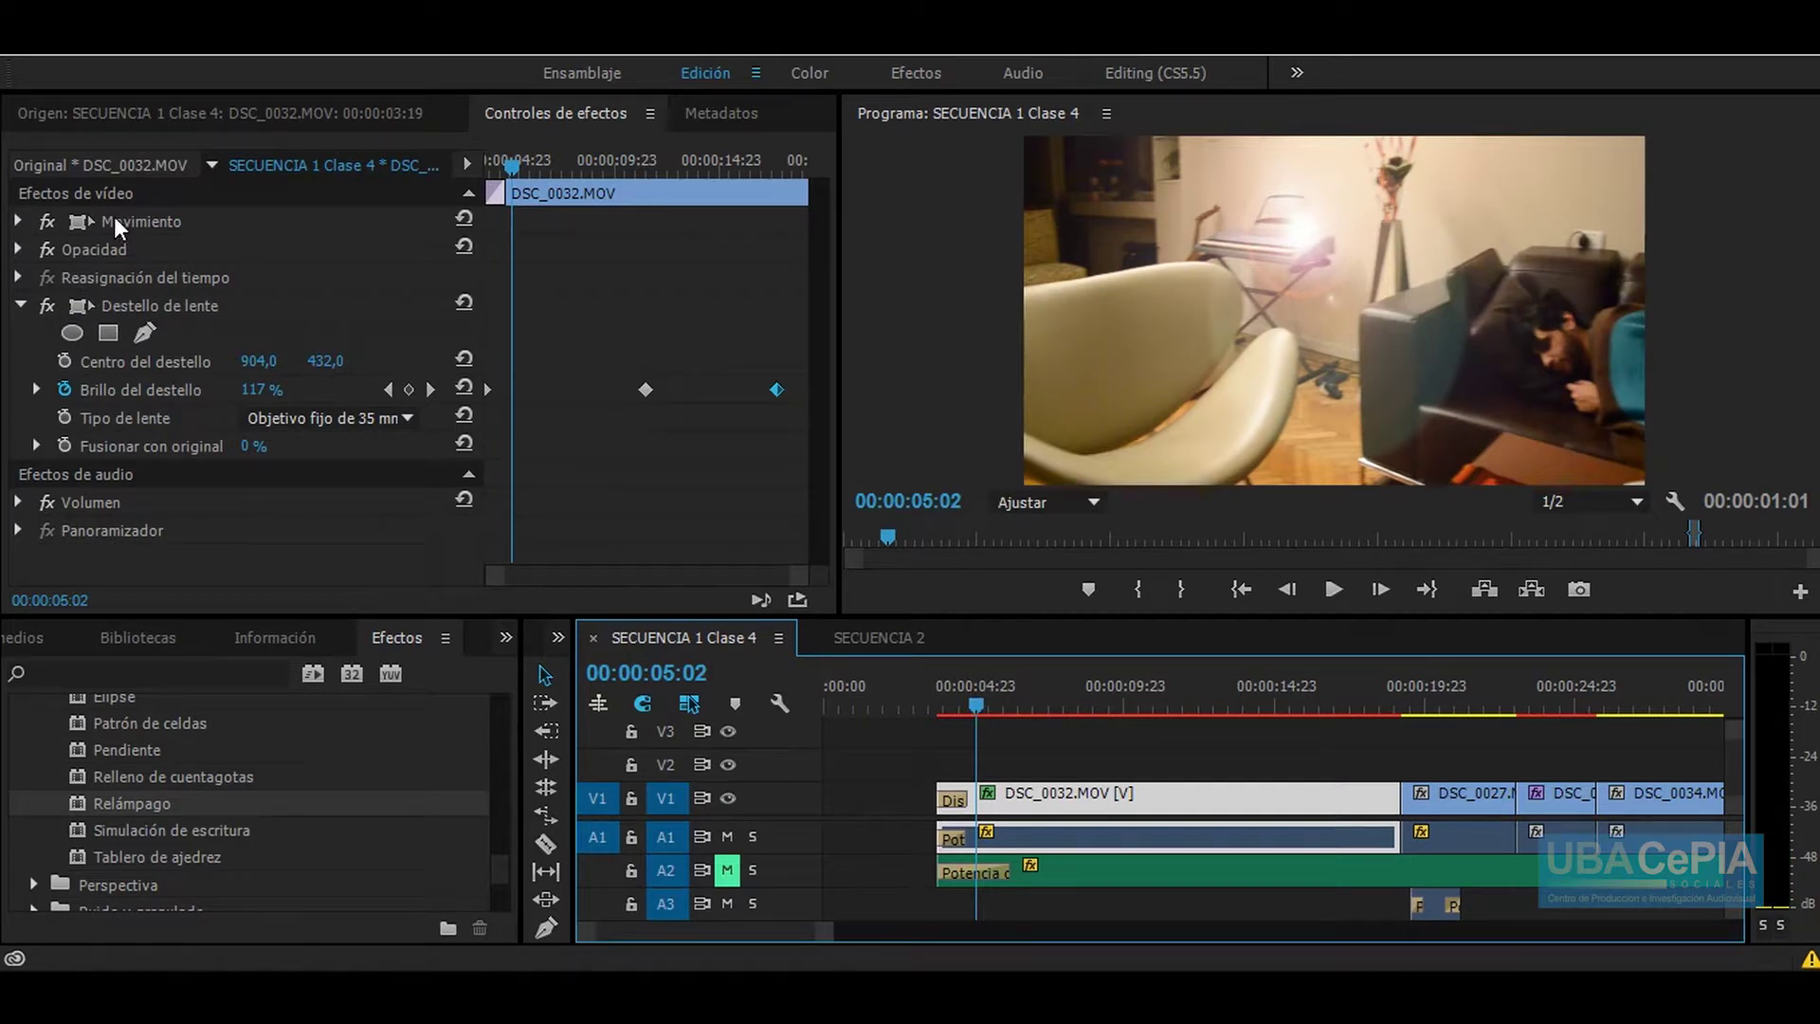
click(134, 306)
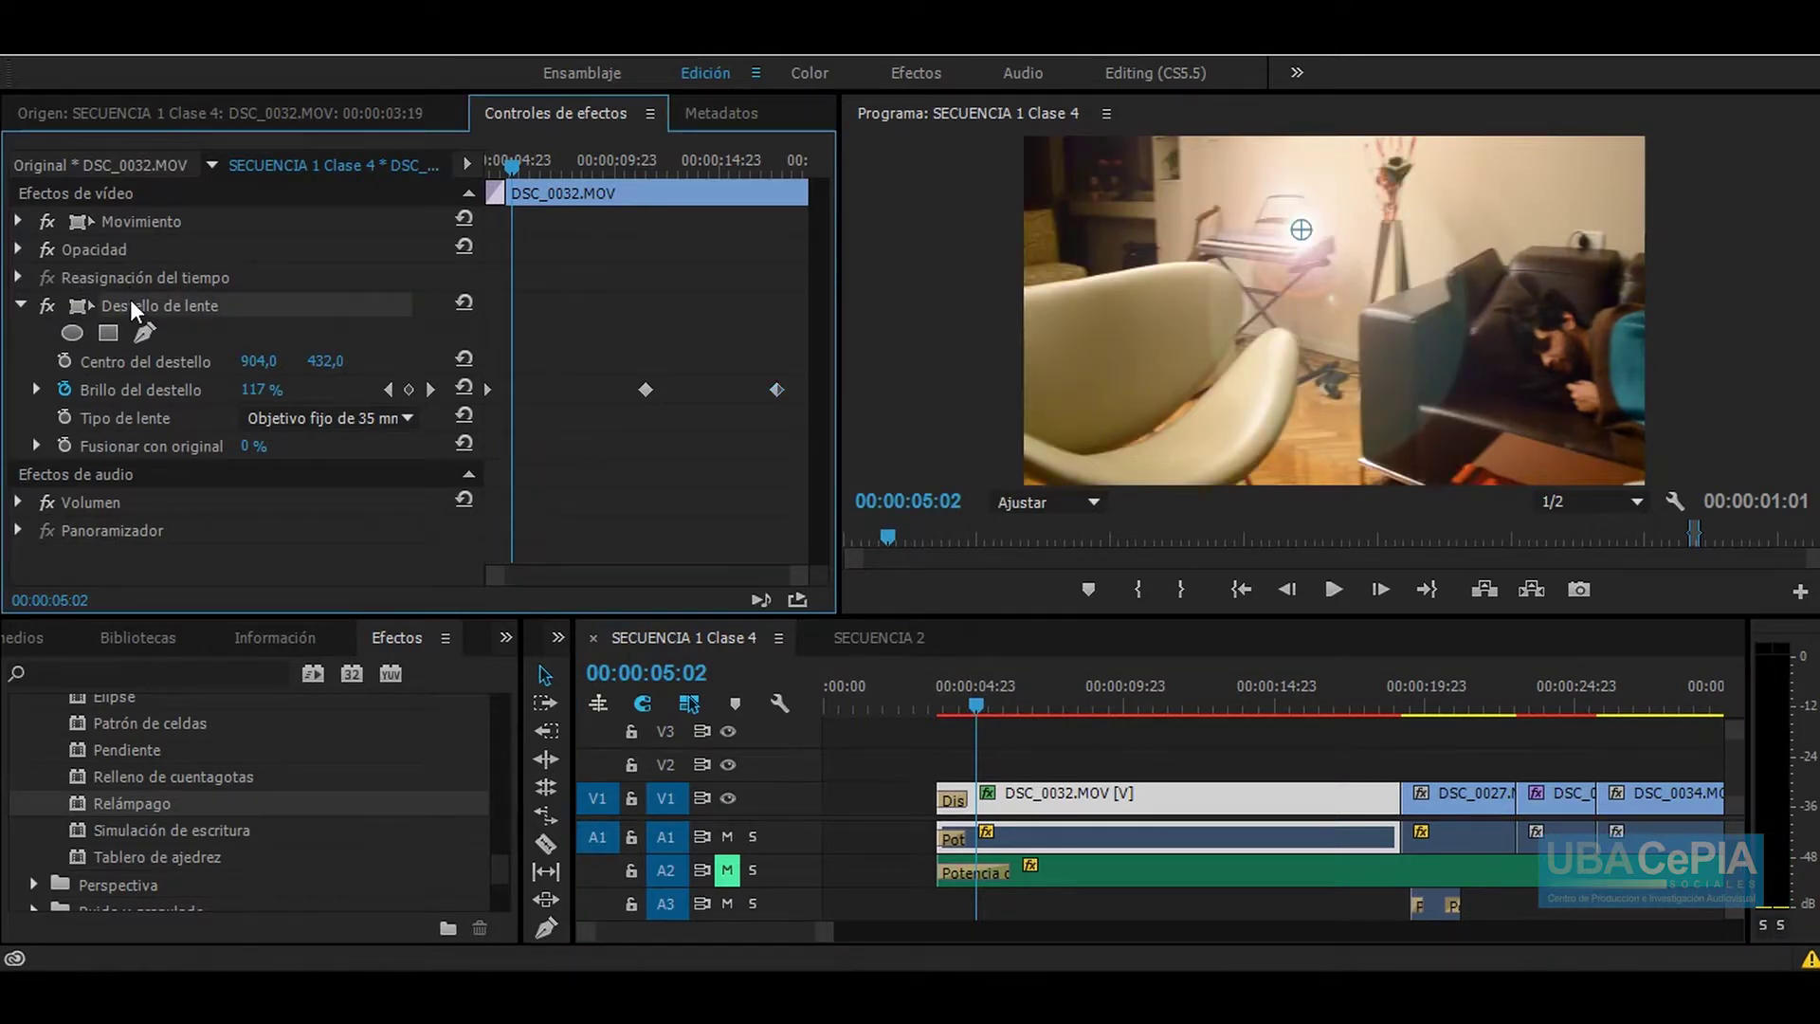
key(Delete)
Step: Apply the Relámpago lightning effect to DSC_0032.MOV with Amplitud 33 and detail amplitude 1,000
drag(51, 806, 1261, 798)
mouse_move(263, 446)
mouse_down()
mouse_move(237, 445)
mouse_move(284, 502)
mouse_up()
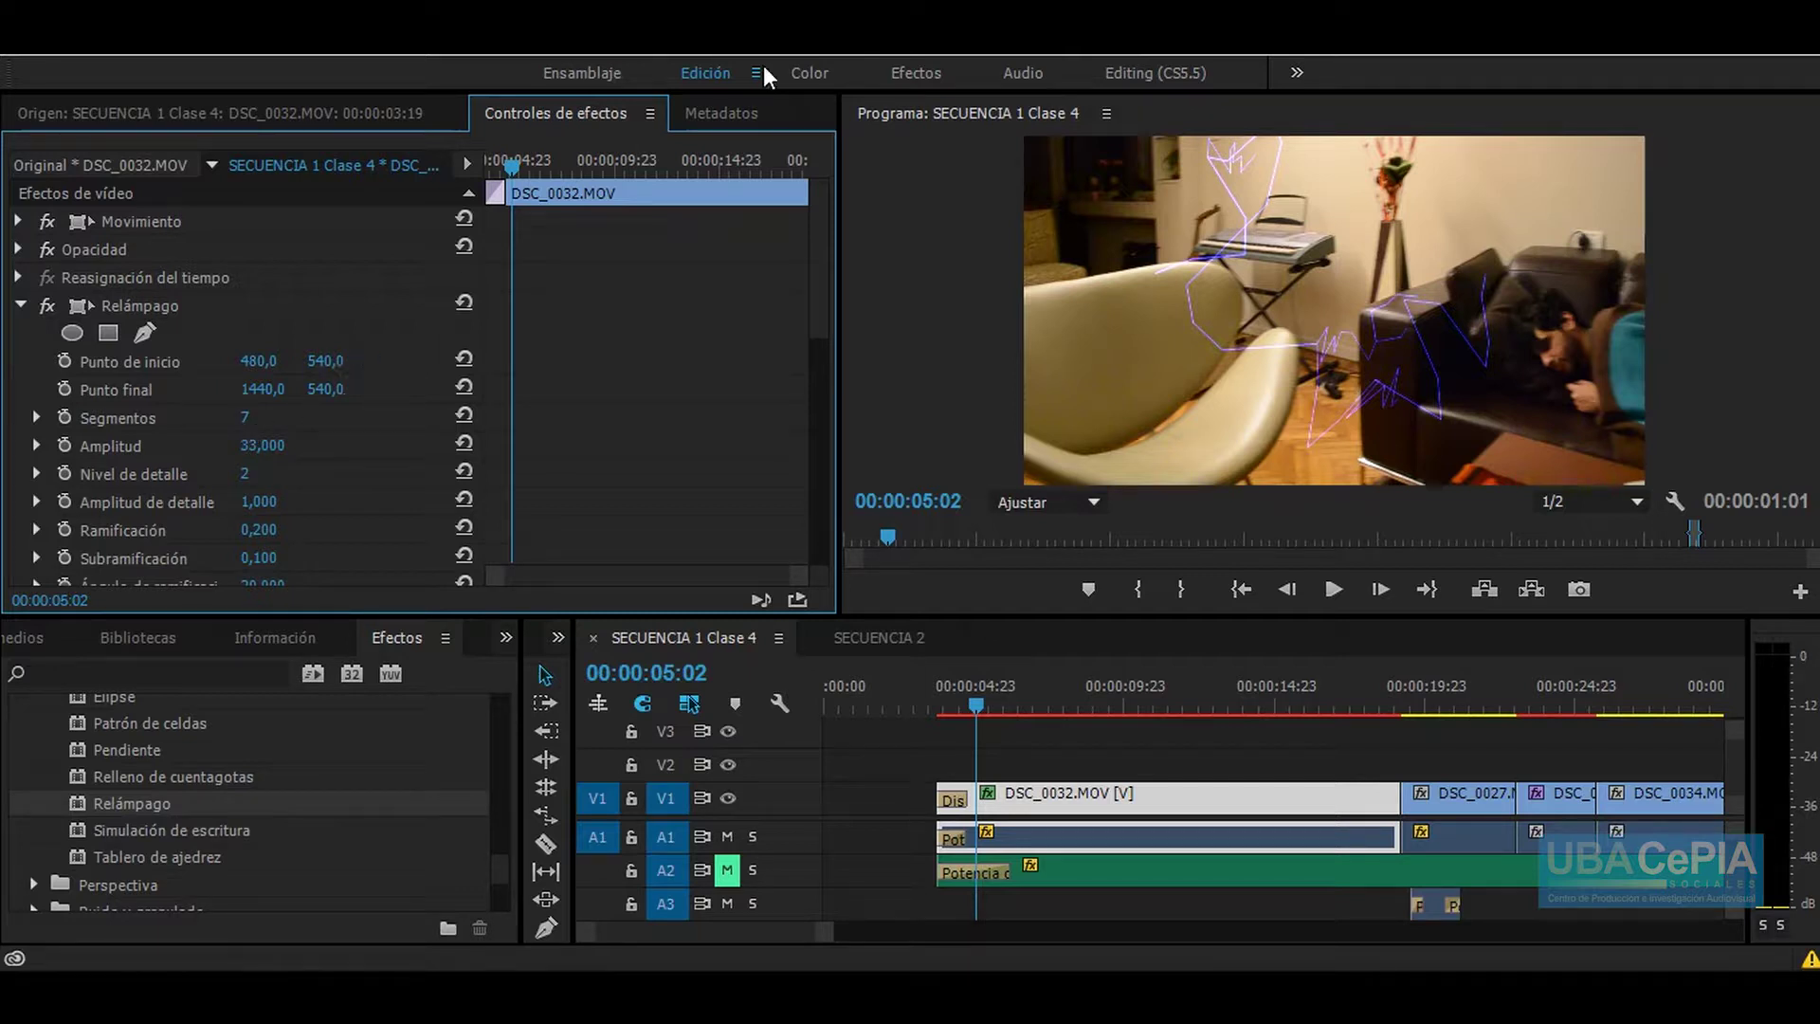
Step: Switch between the Color and Effects workspaces and enlarge the effect settings area
click(813, 73)
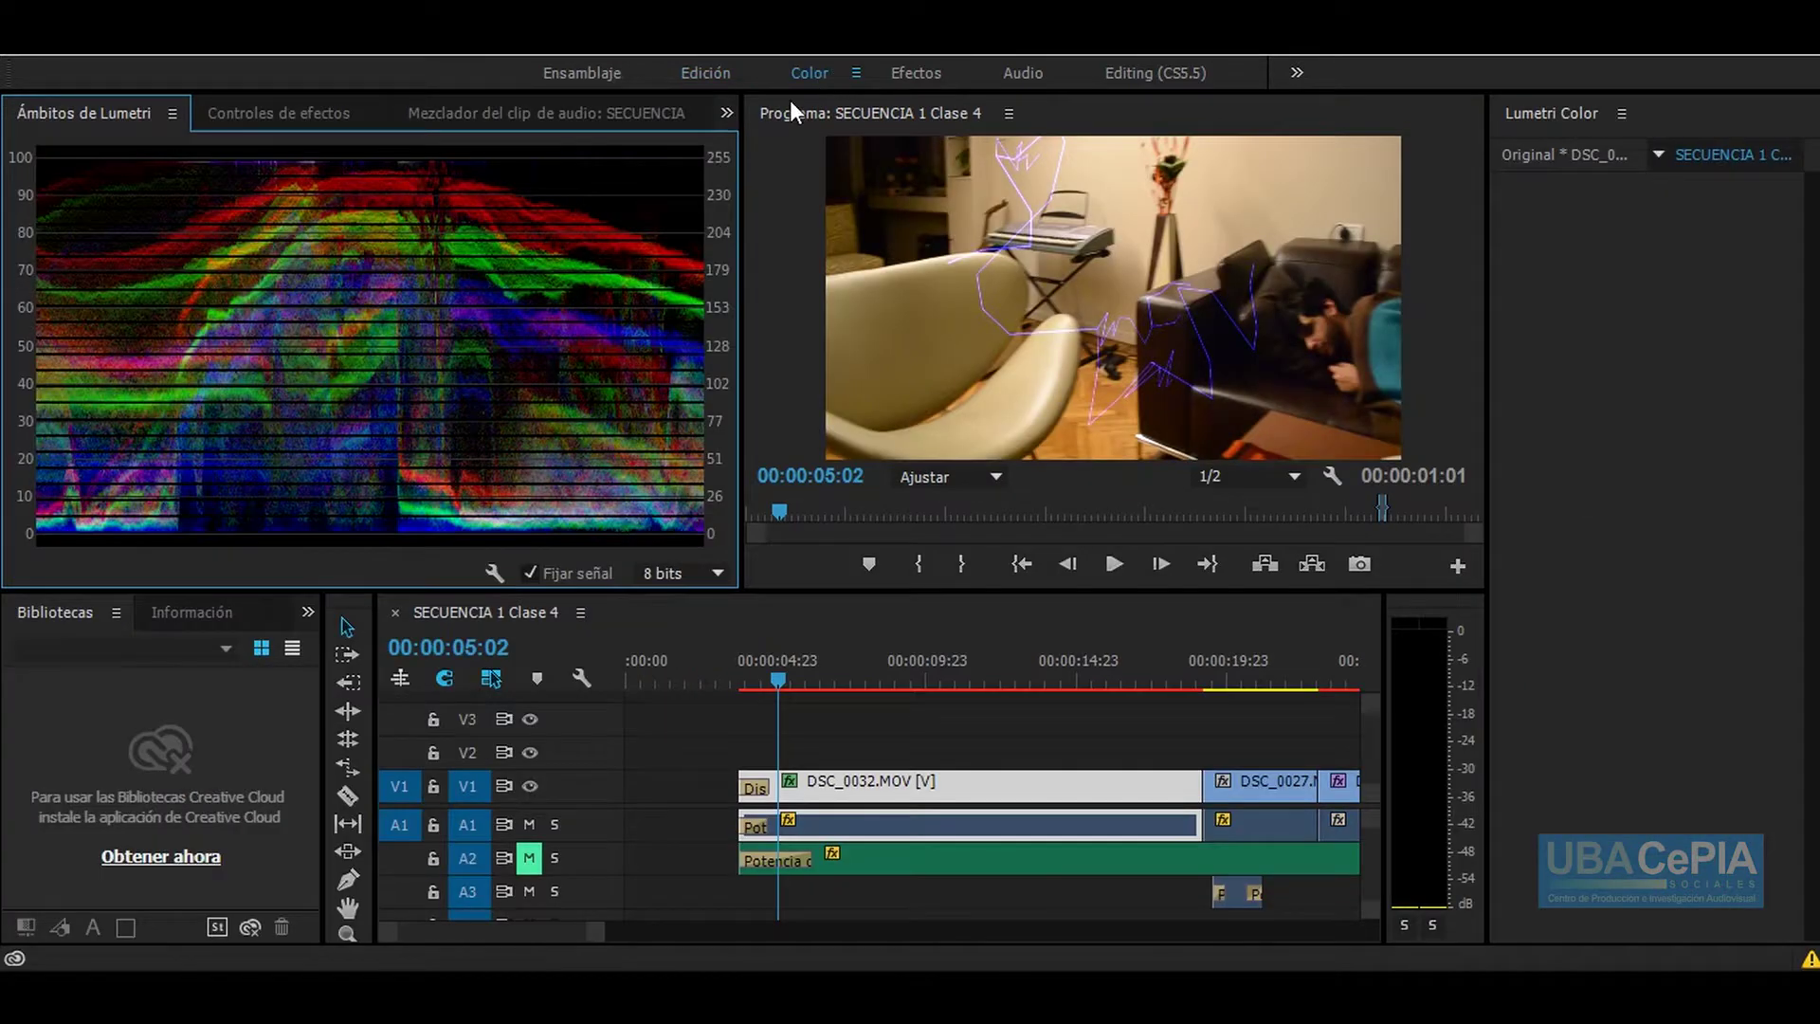
click(916, 73)
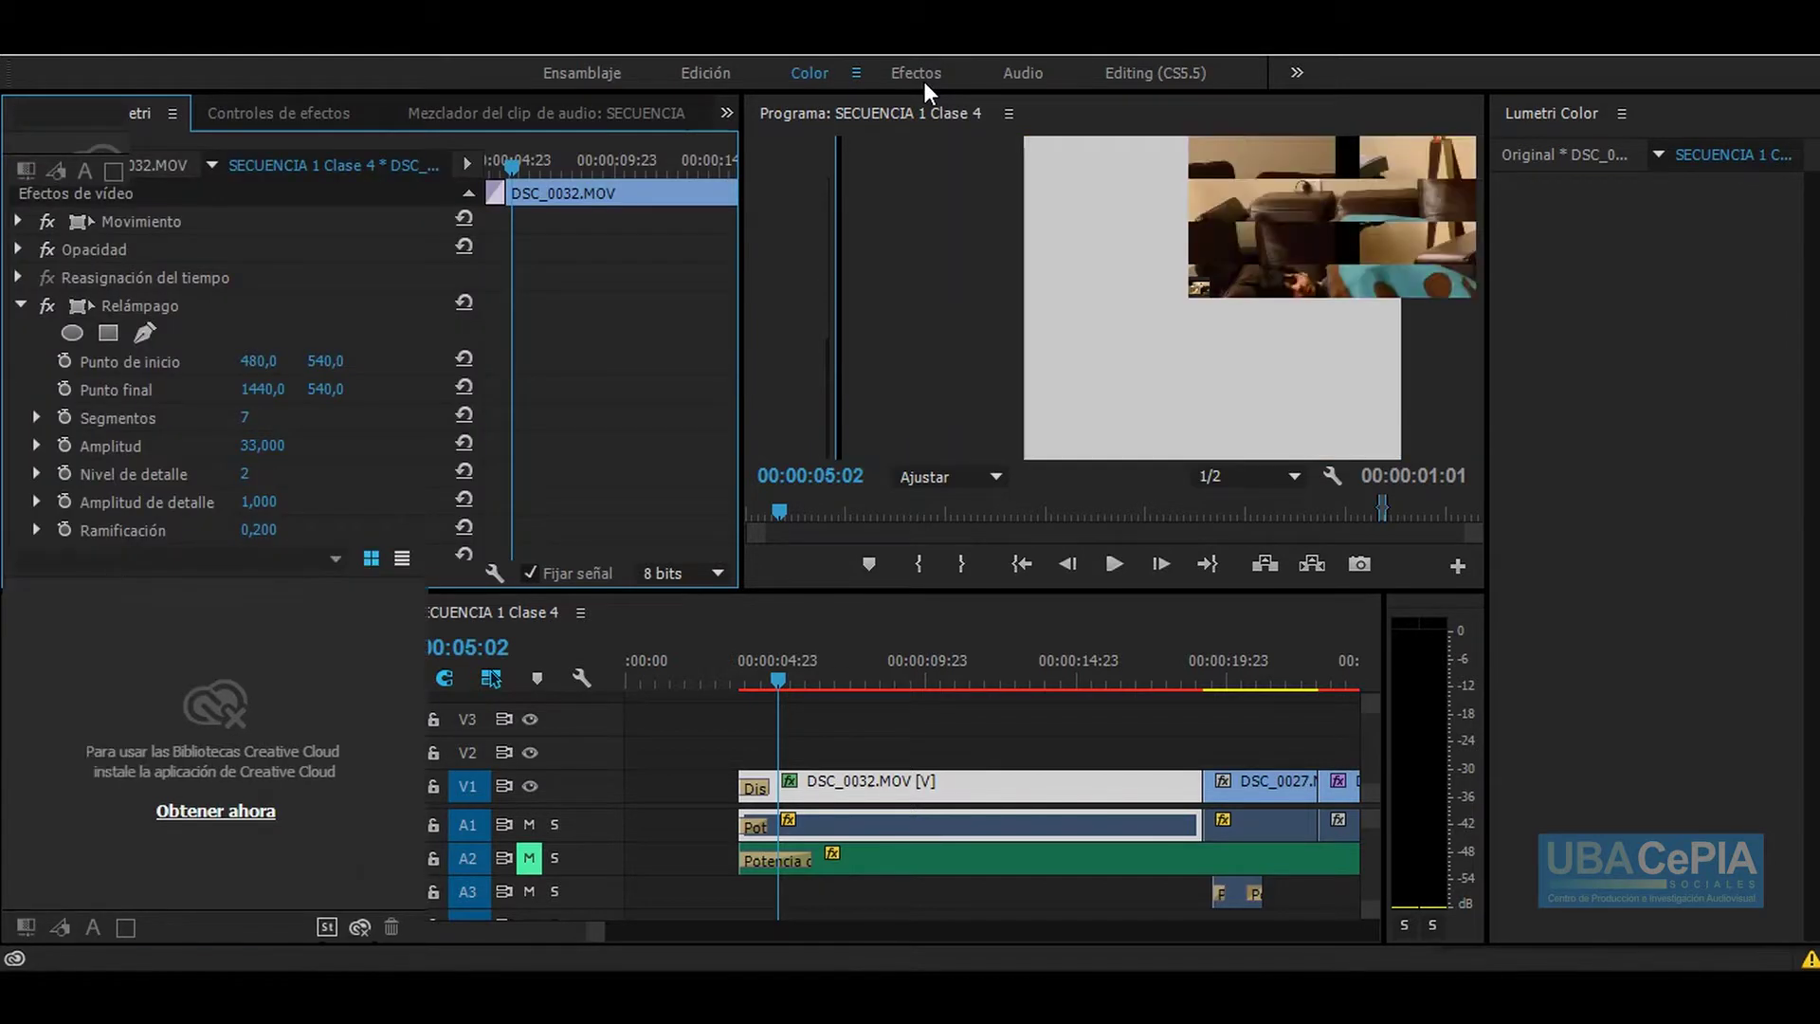
drag(548, 431, 548, 505)
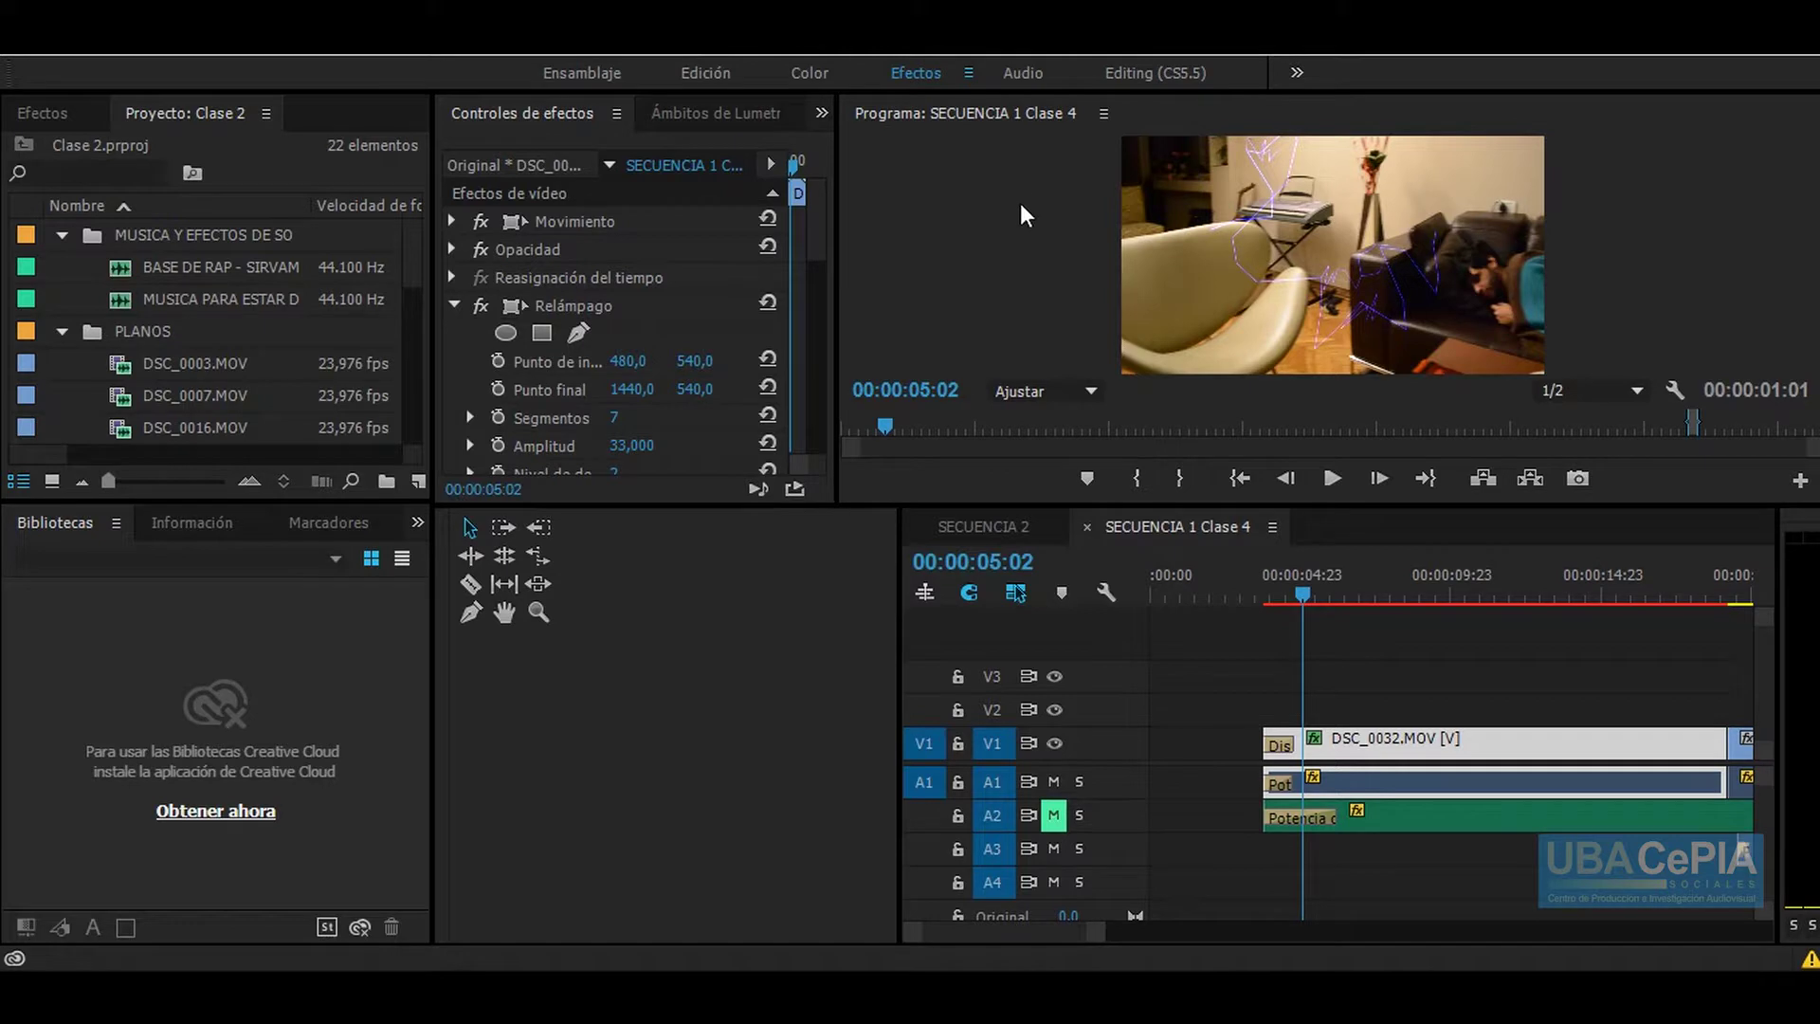
click(815, 70)
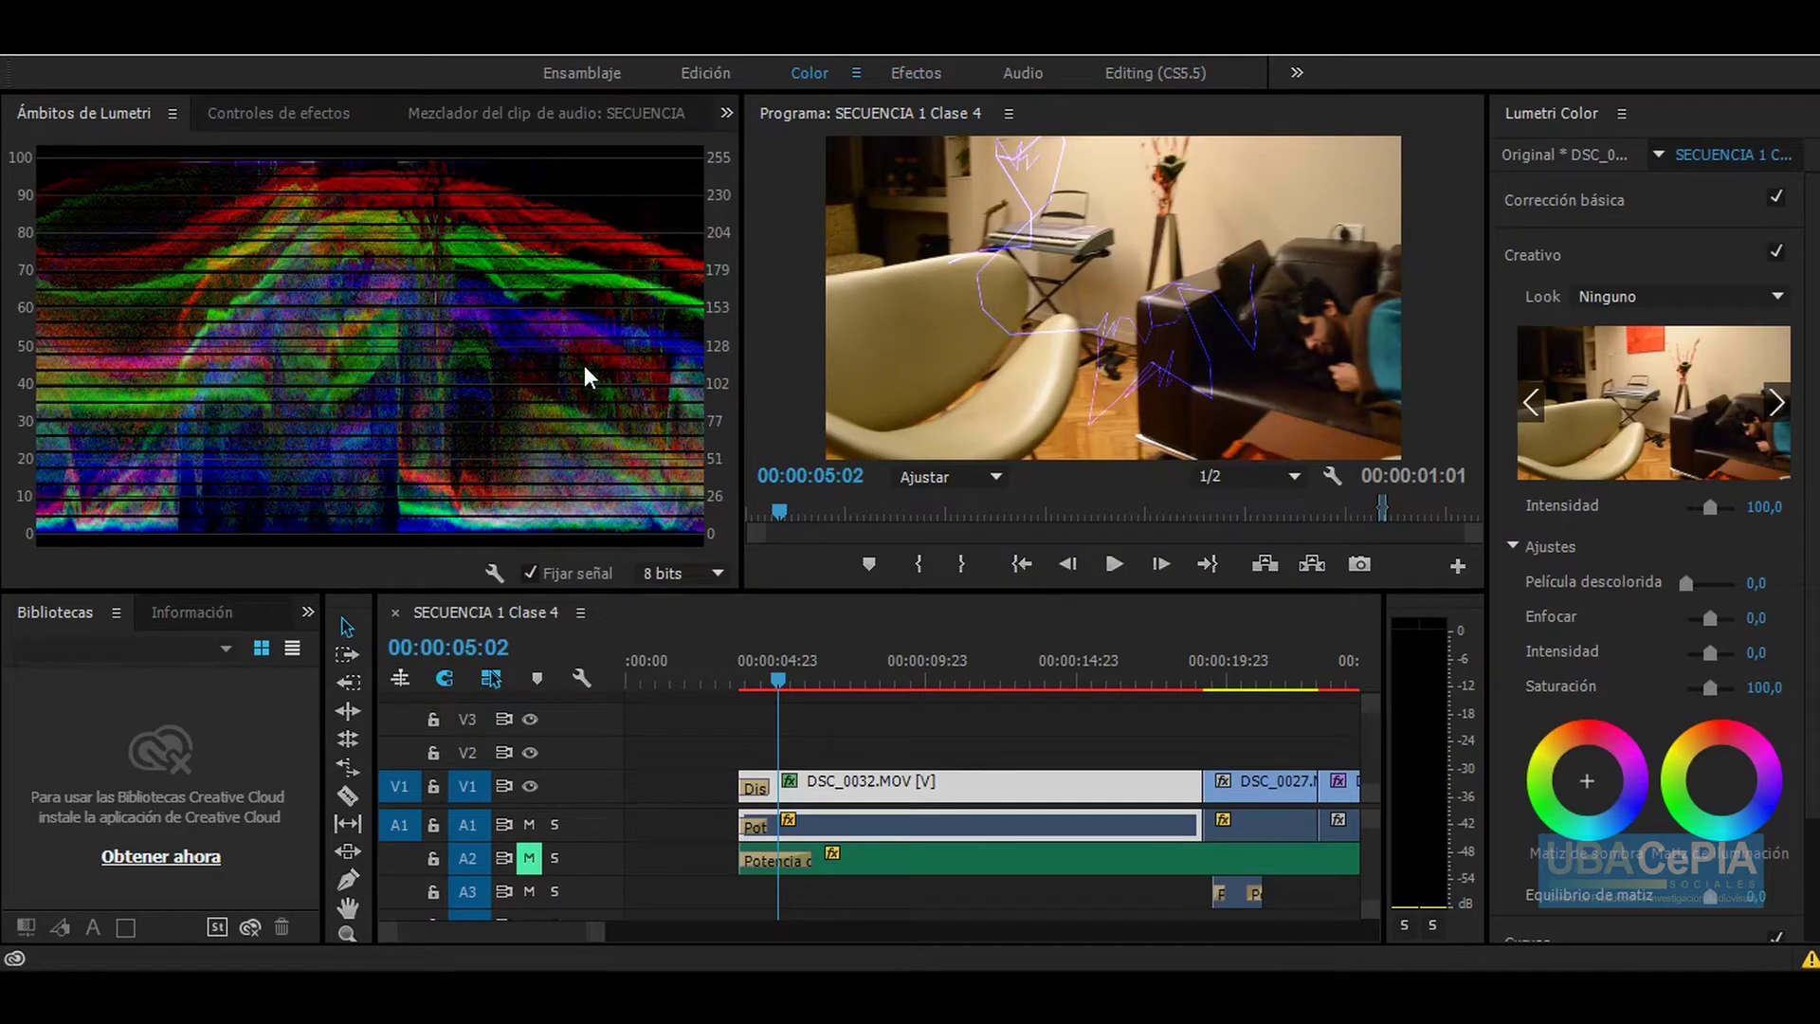
click(855, 794)
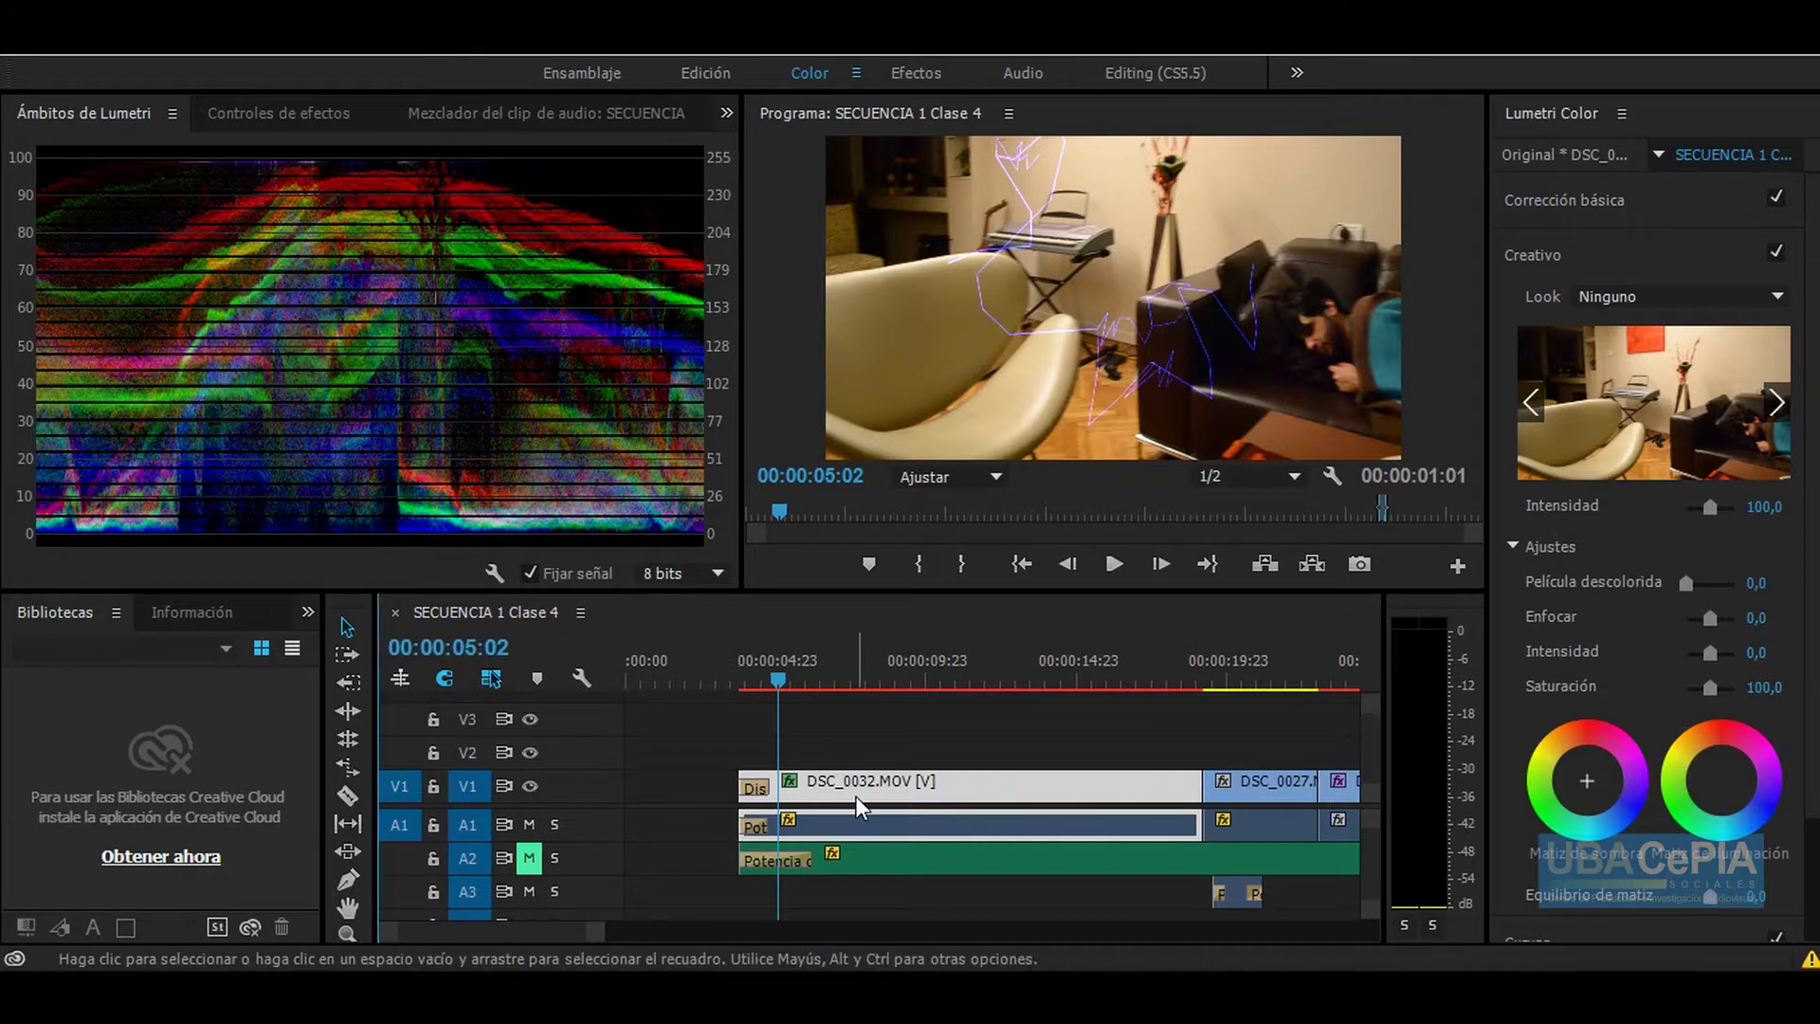
Step: Nudge the Lumetri shadow wheel tint on DSC_0032.MOV and lower Creativo Intensidad to 22,2
click(1587, 780)
drag(1587, 780, 1585, 781)
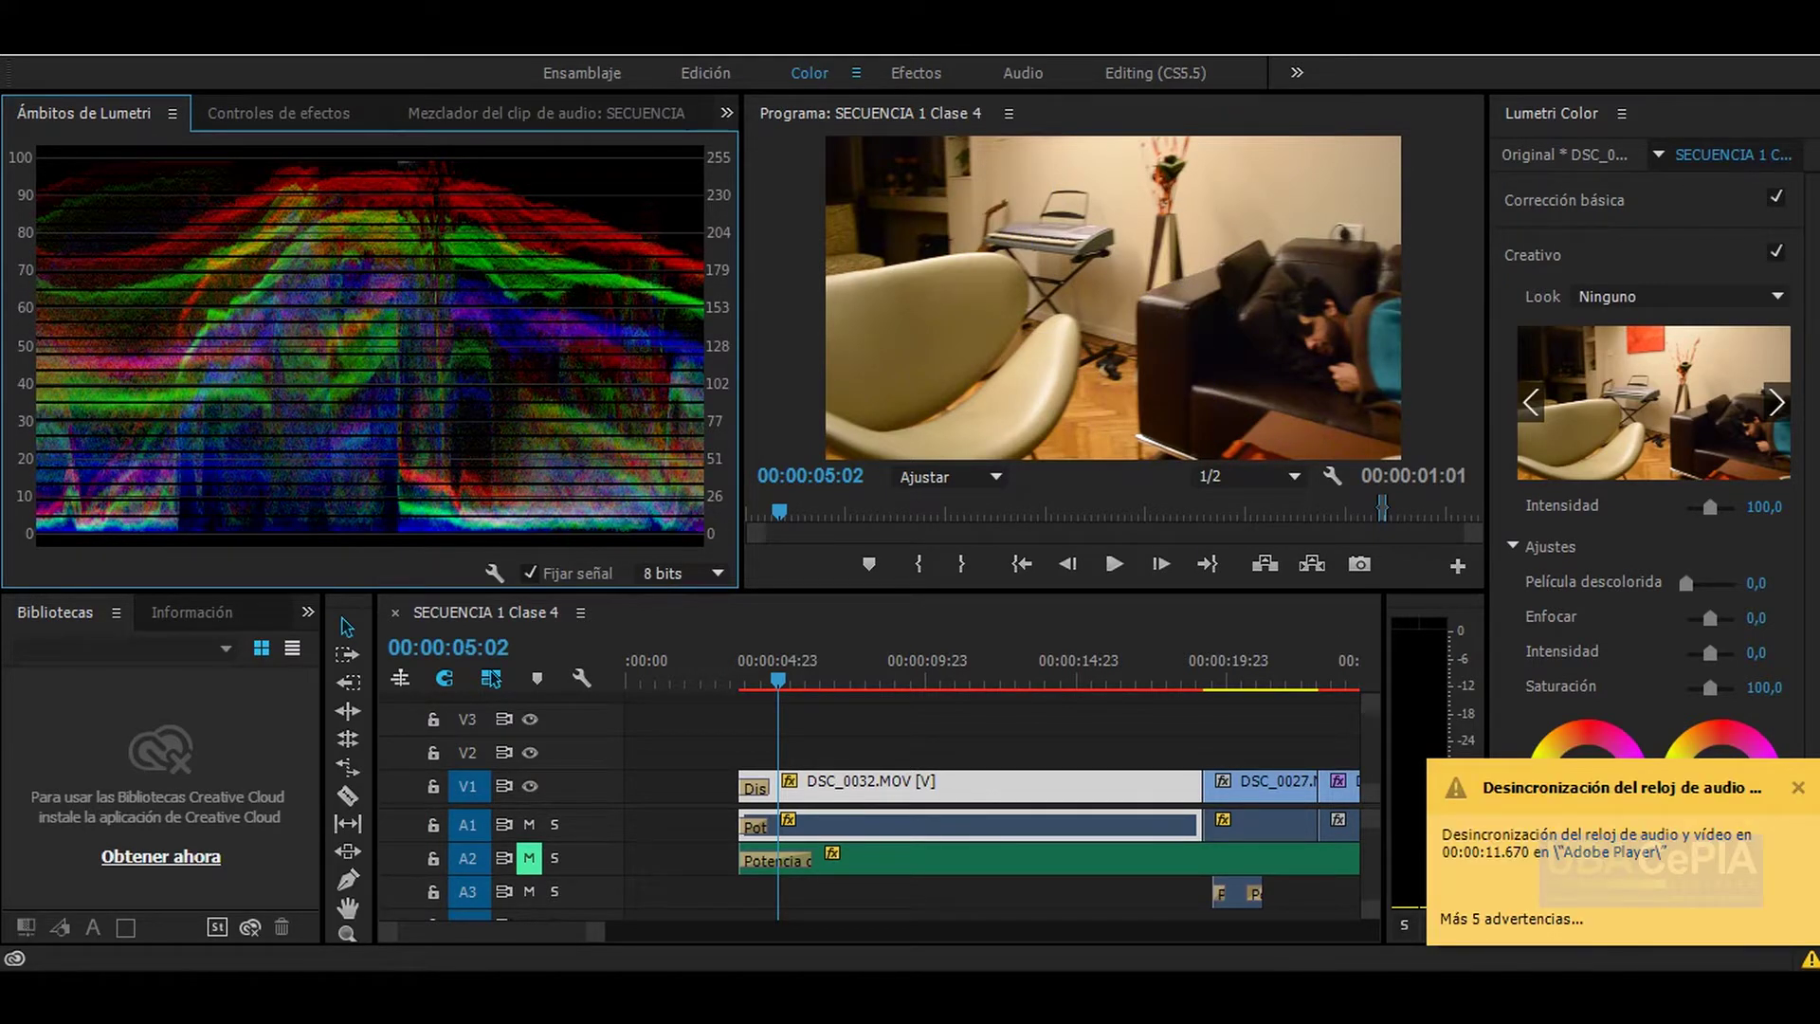
click(1800, 789)
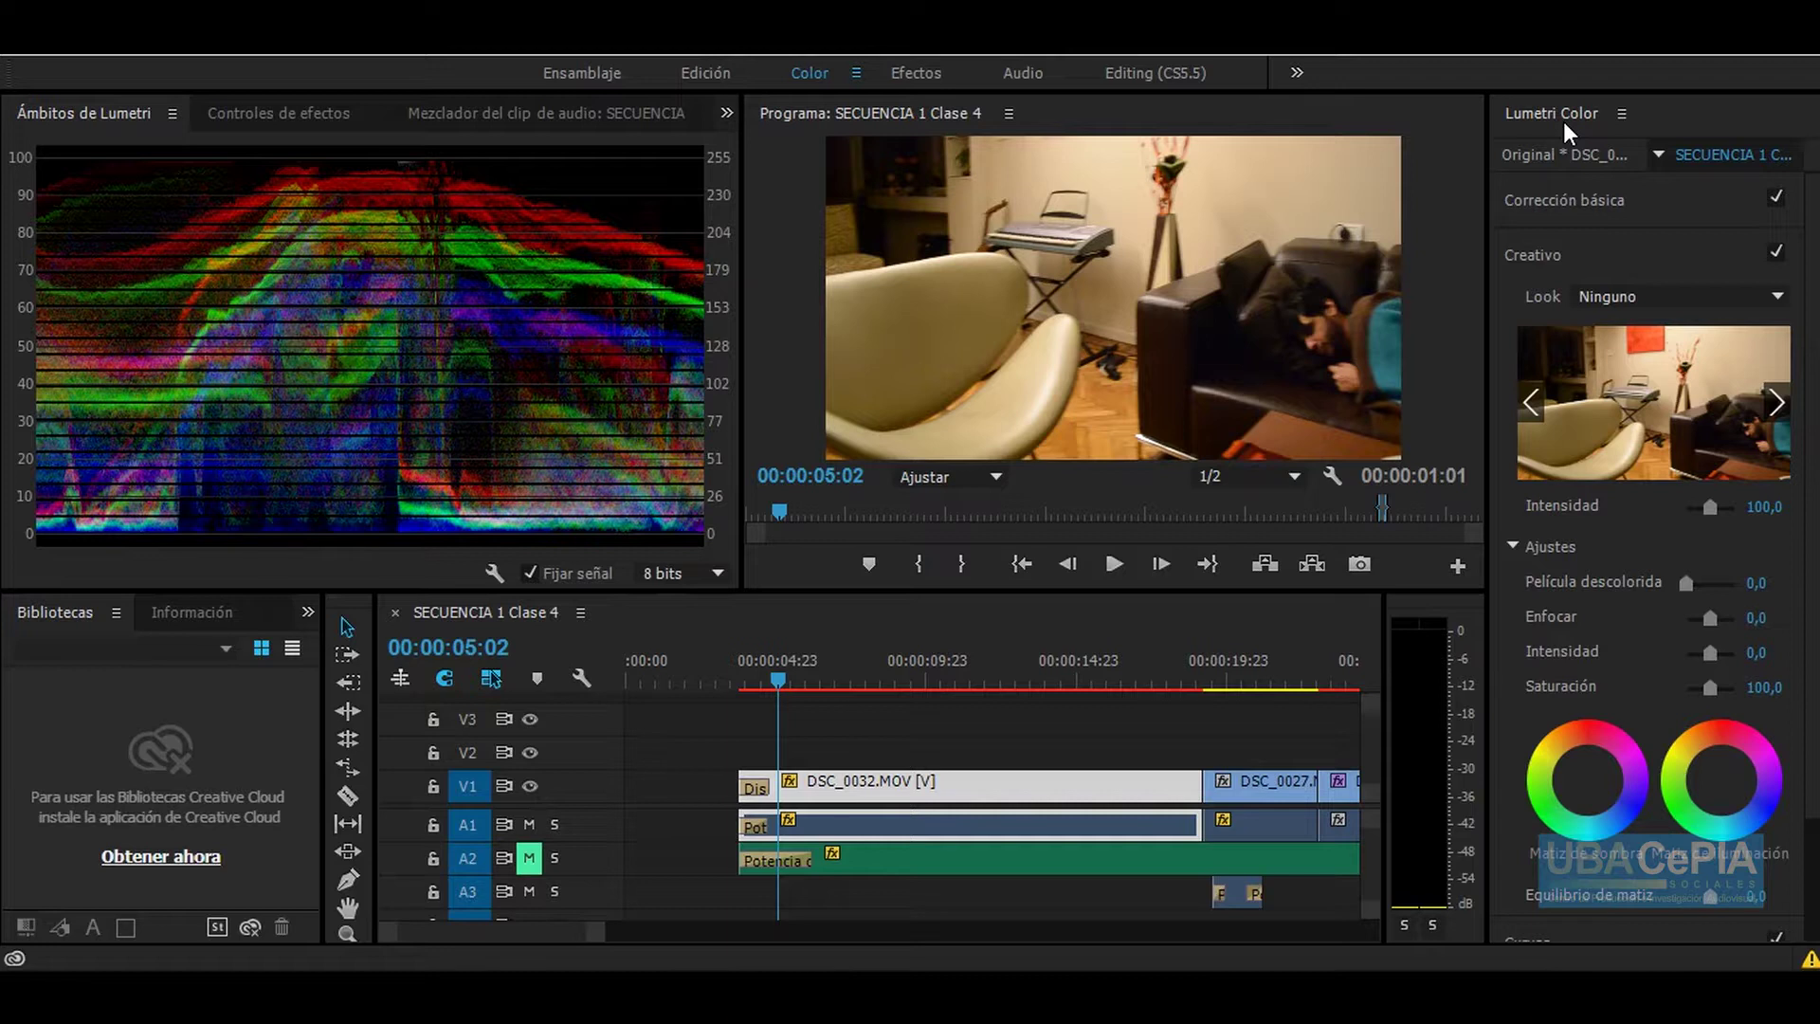
click(810, 790)
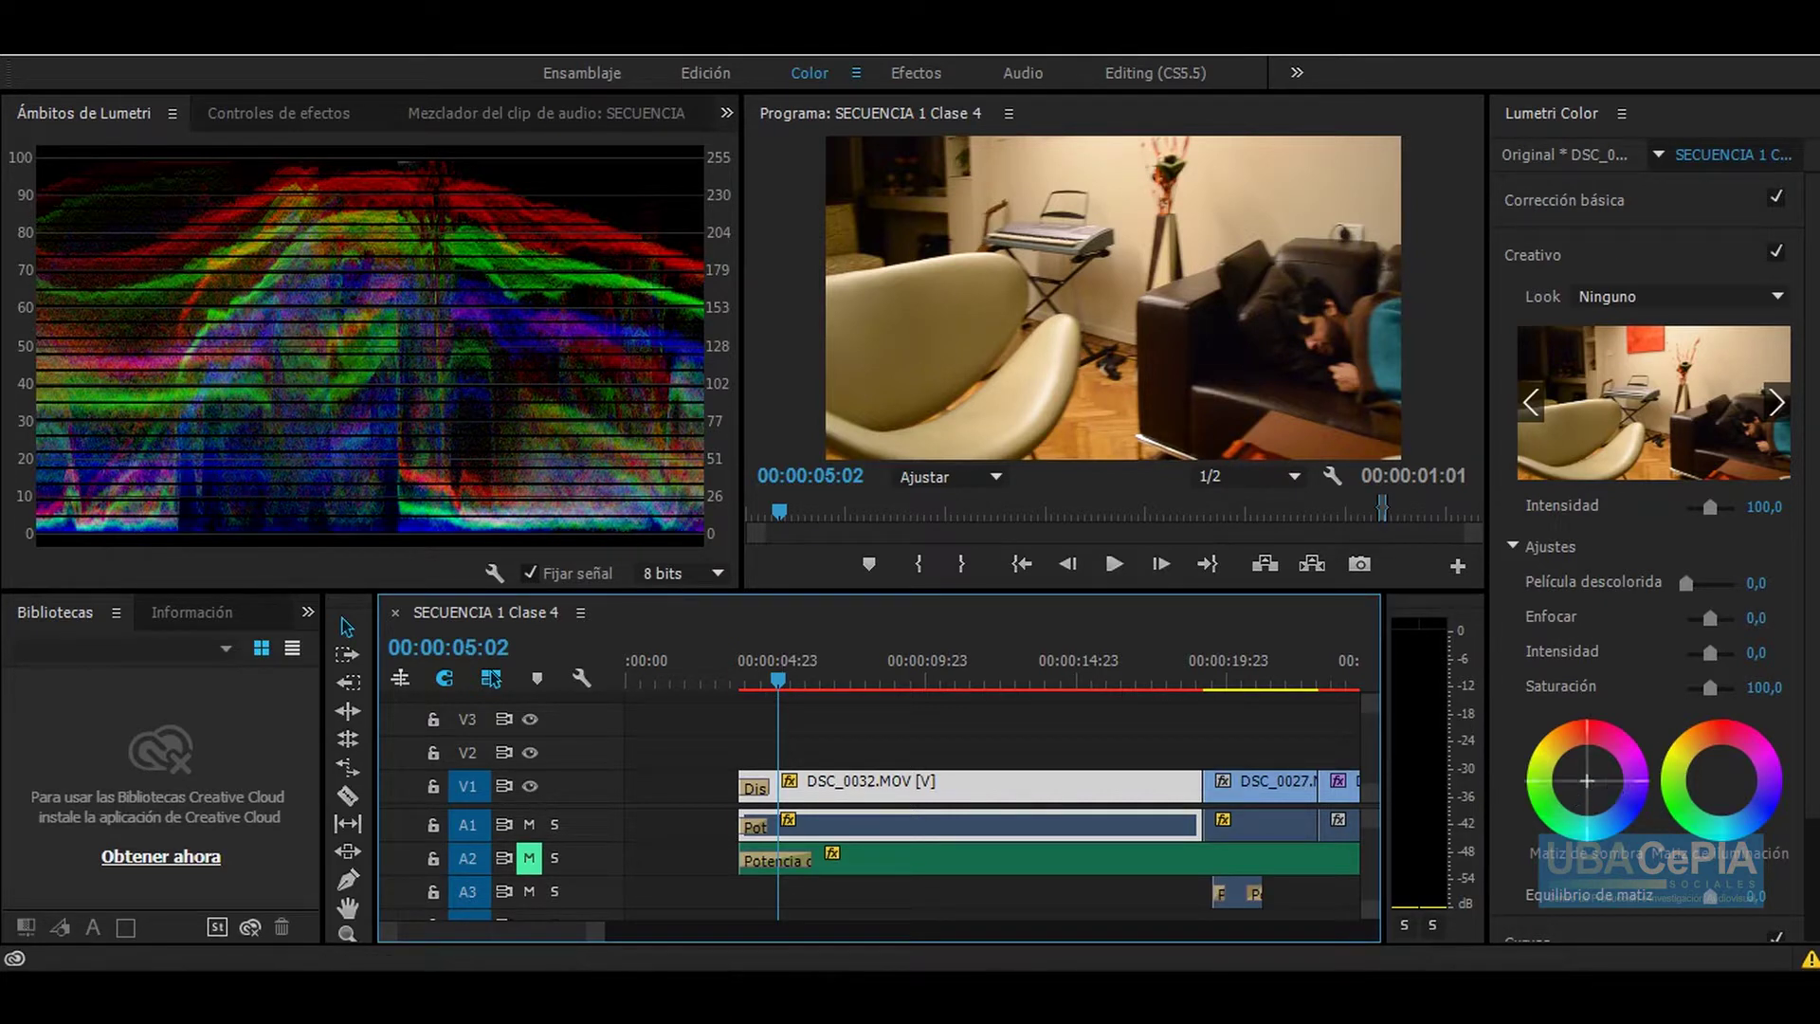
drag(1587, 781, 1589, 775)
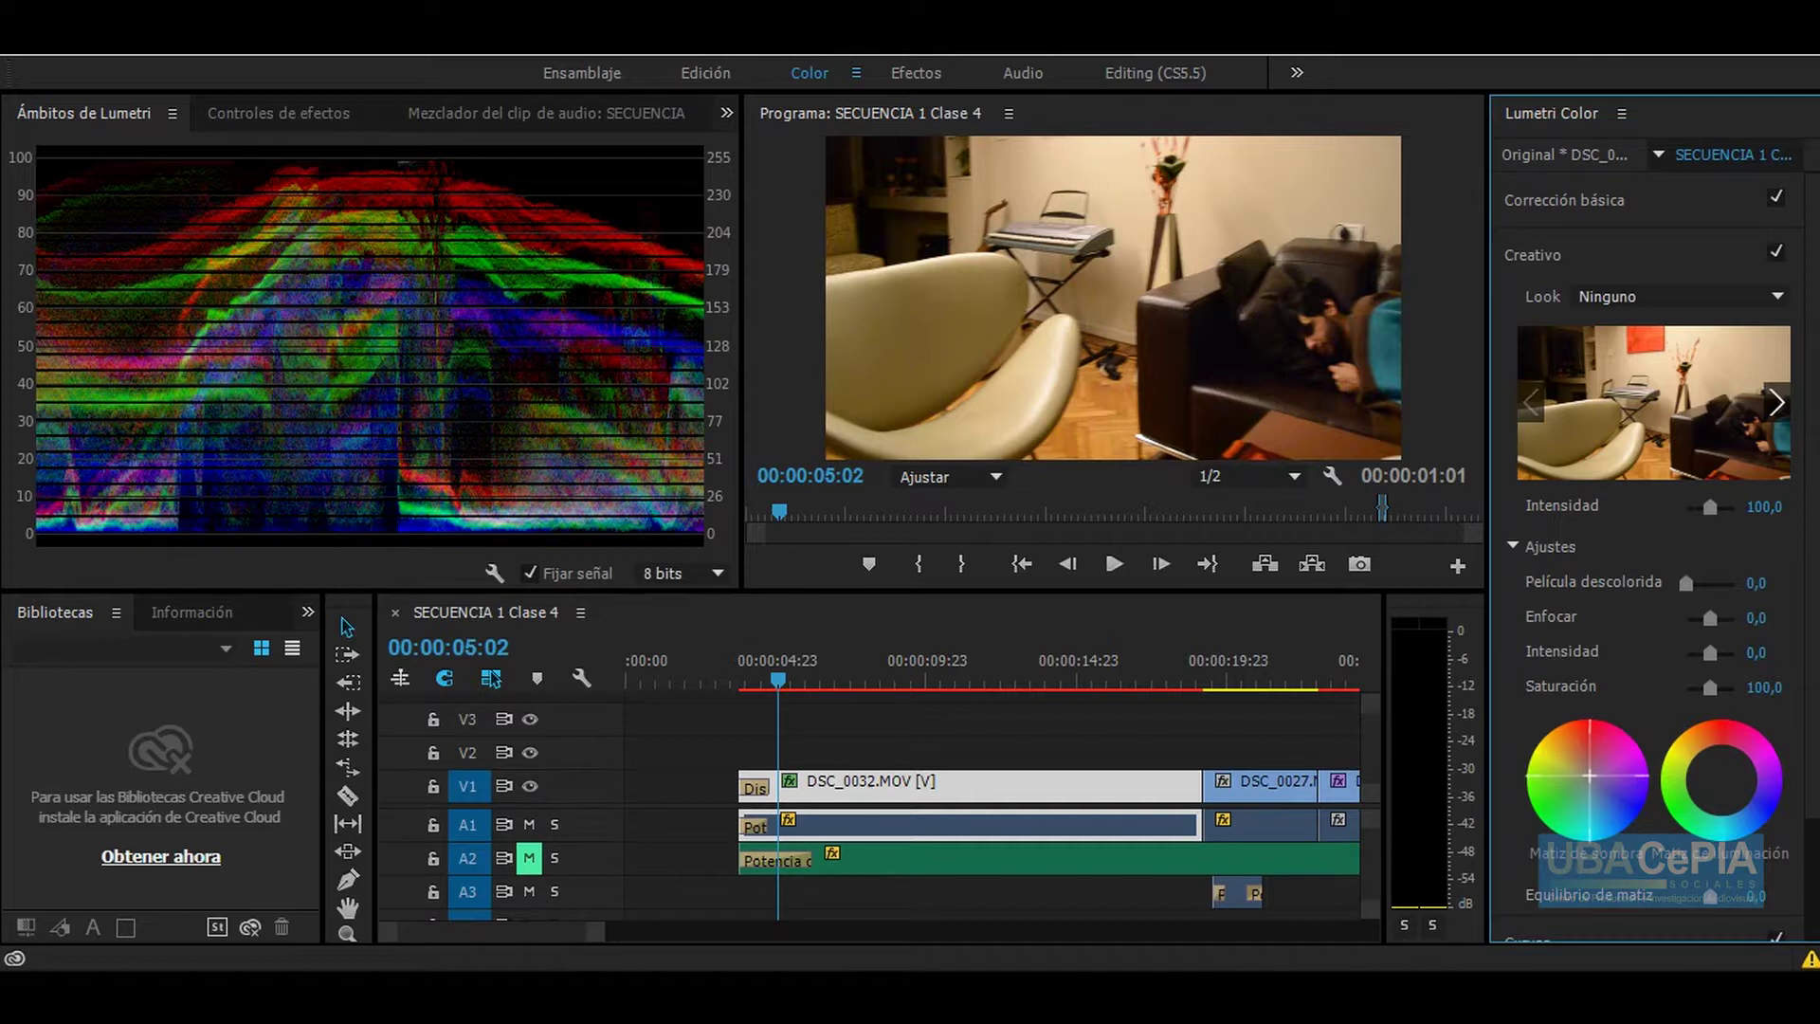
drag(1709, 507, 1692, 512)
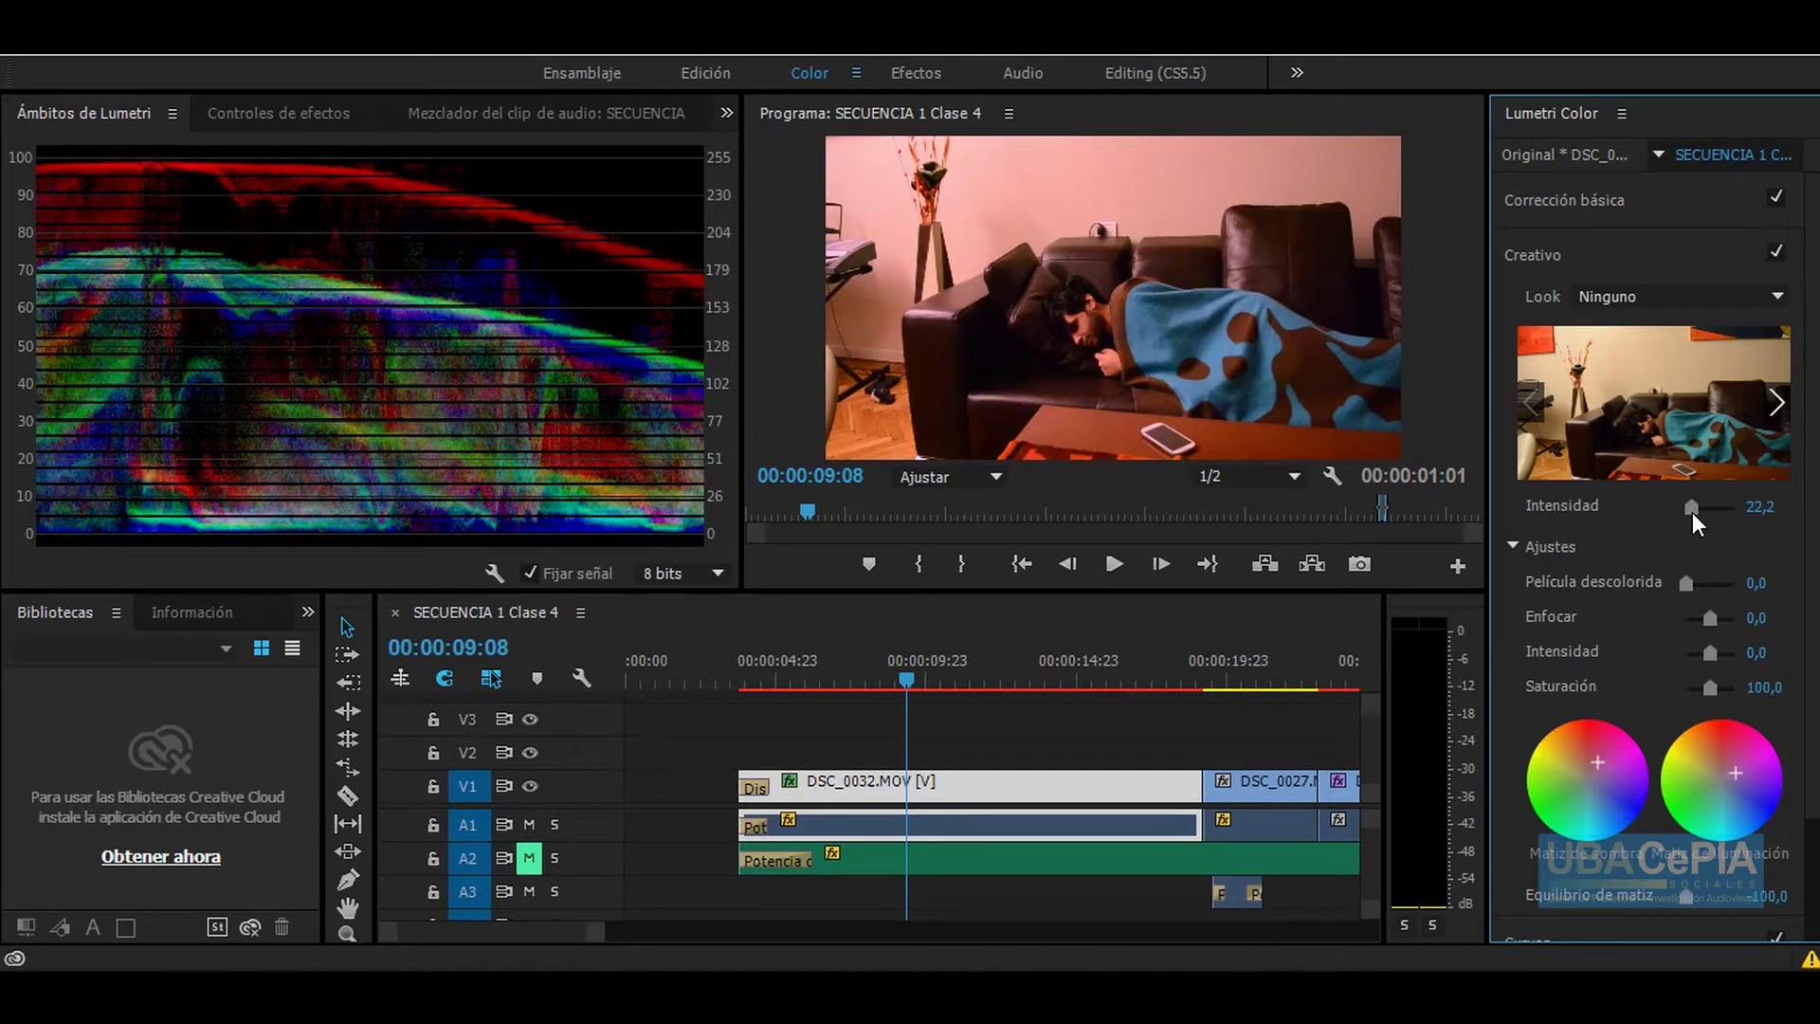
Step: Browse the creative Looks list without choosing one, then switch to the Ensamblaje workspace
click(1748, 290)
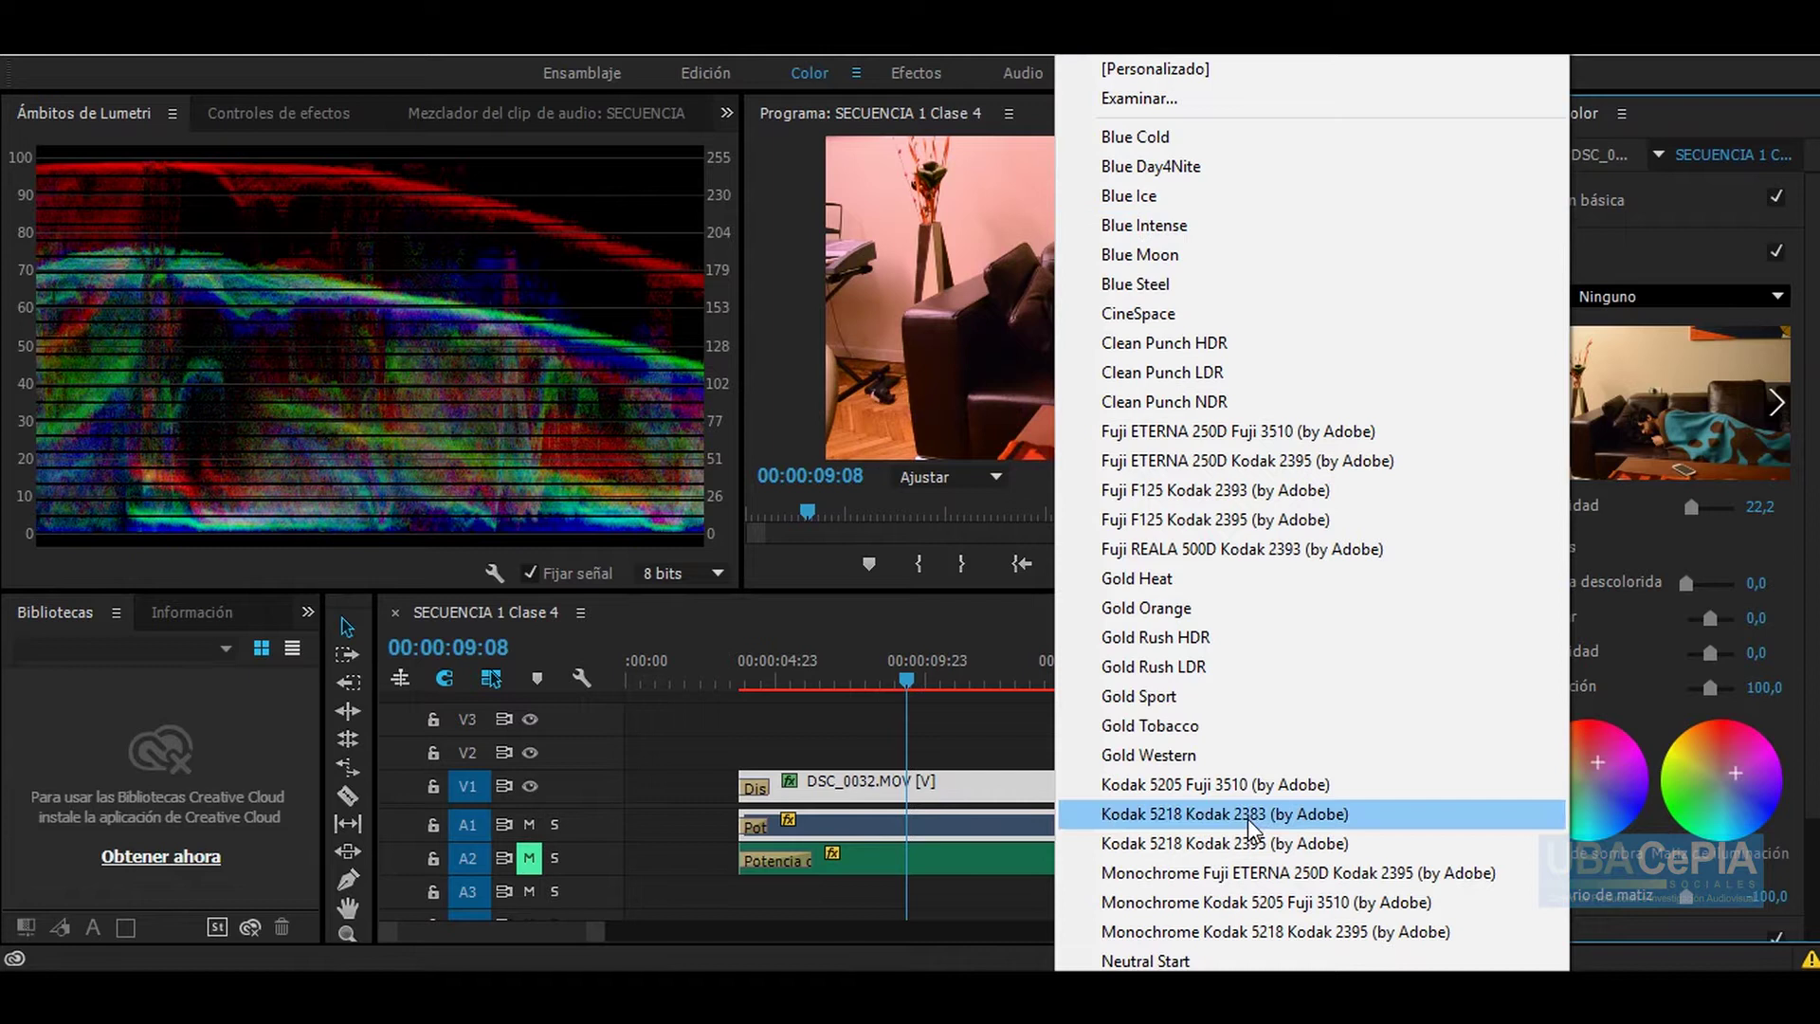
scroll(1308, 961, down, 1)
scroll(1312, 512, down, 2)
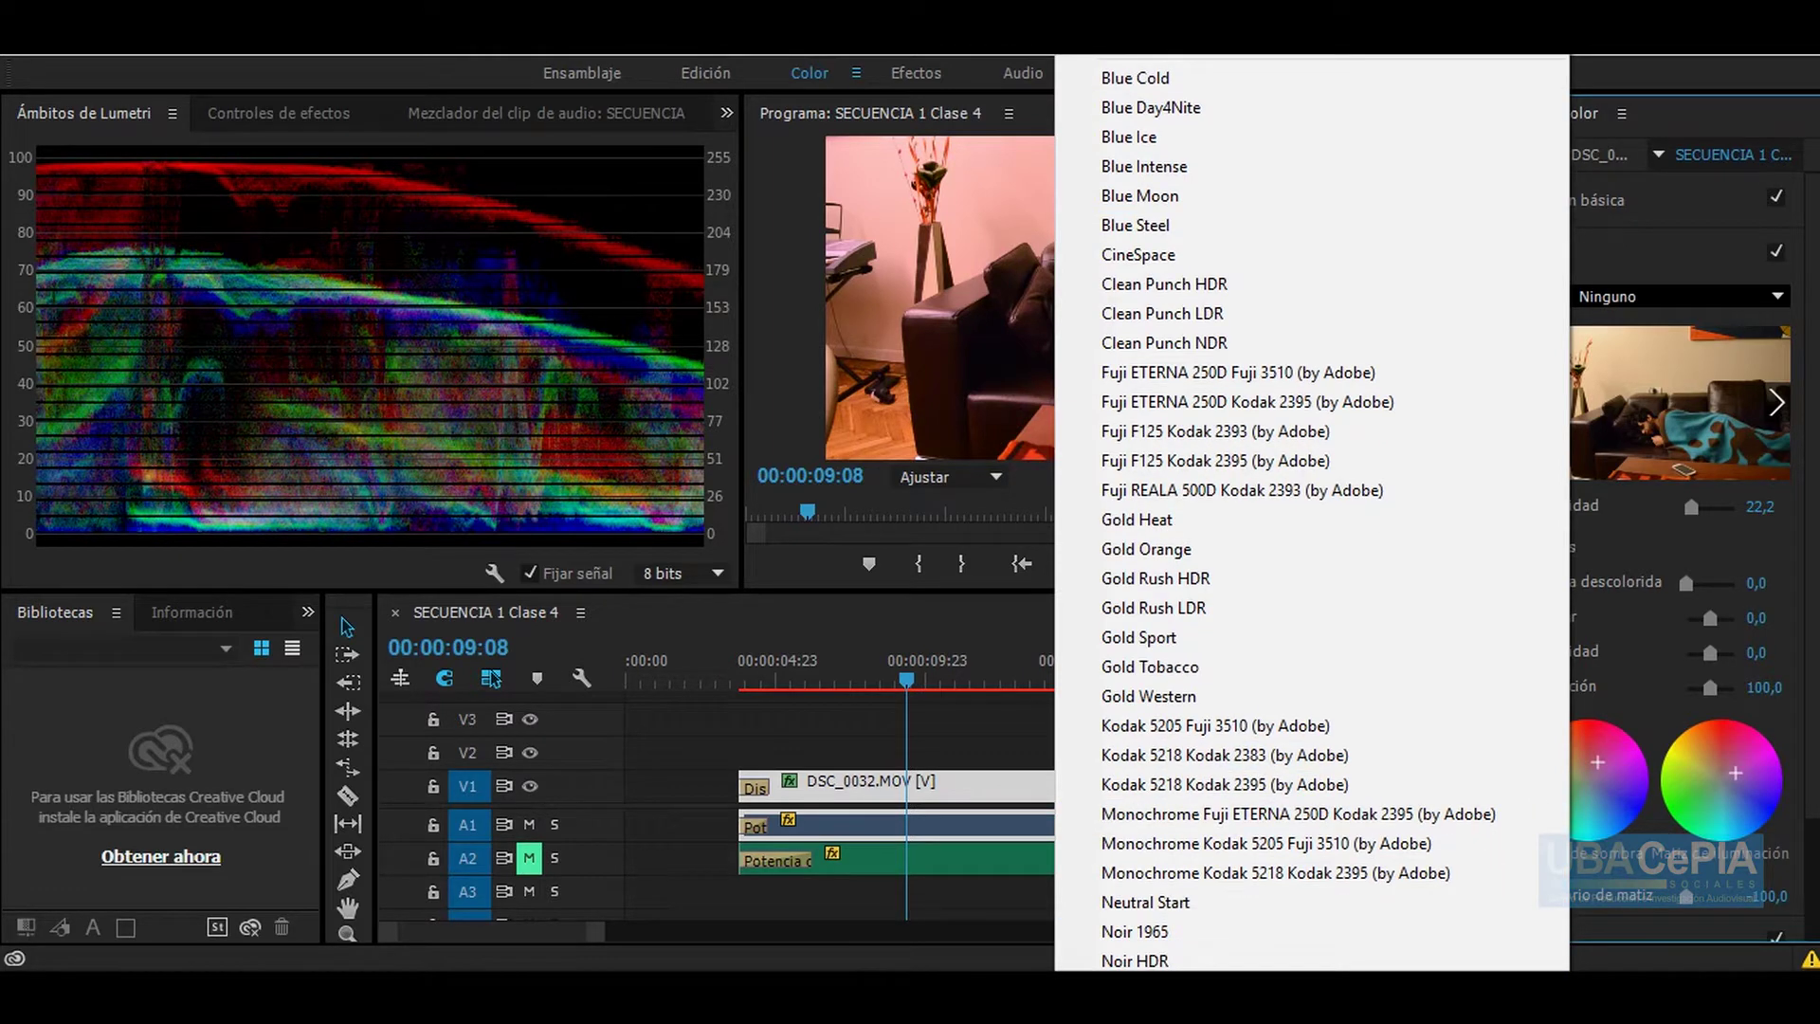
scroll(1312, 512, down, 2)
scroll(1312, 512, down, 2)
scroll(1312, 512, down, 1)
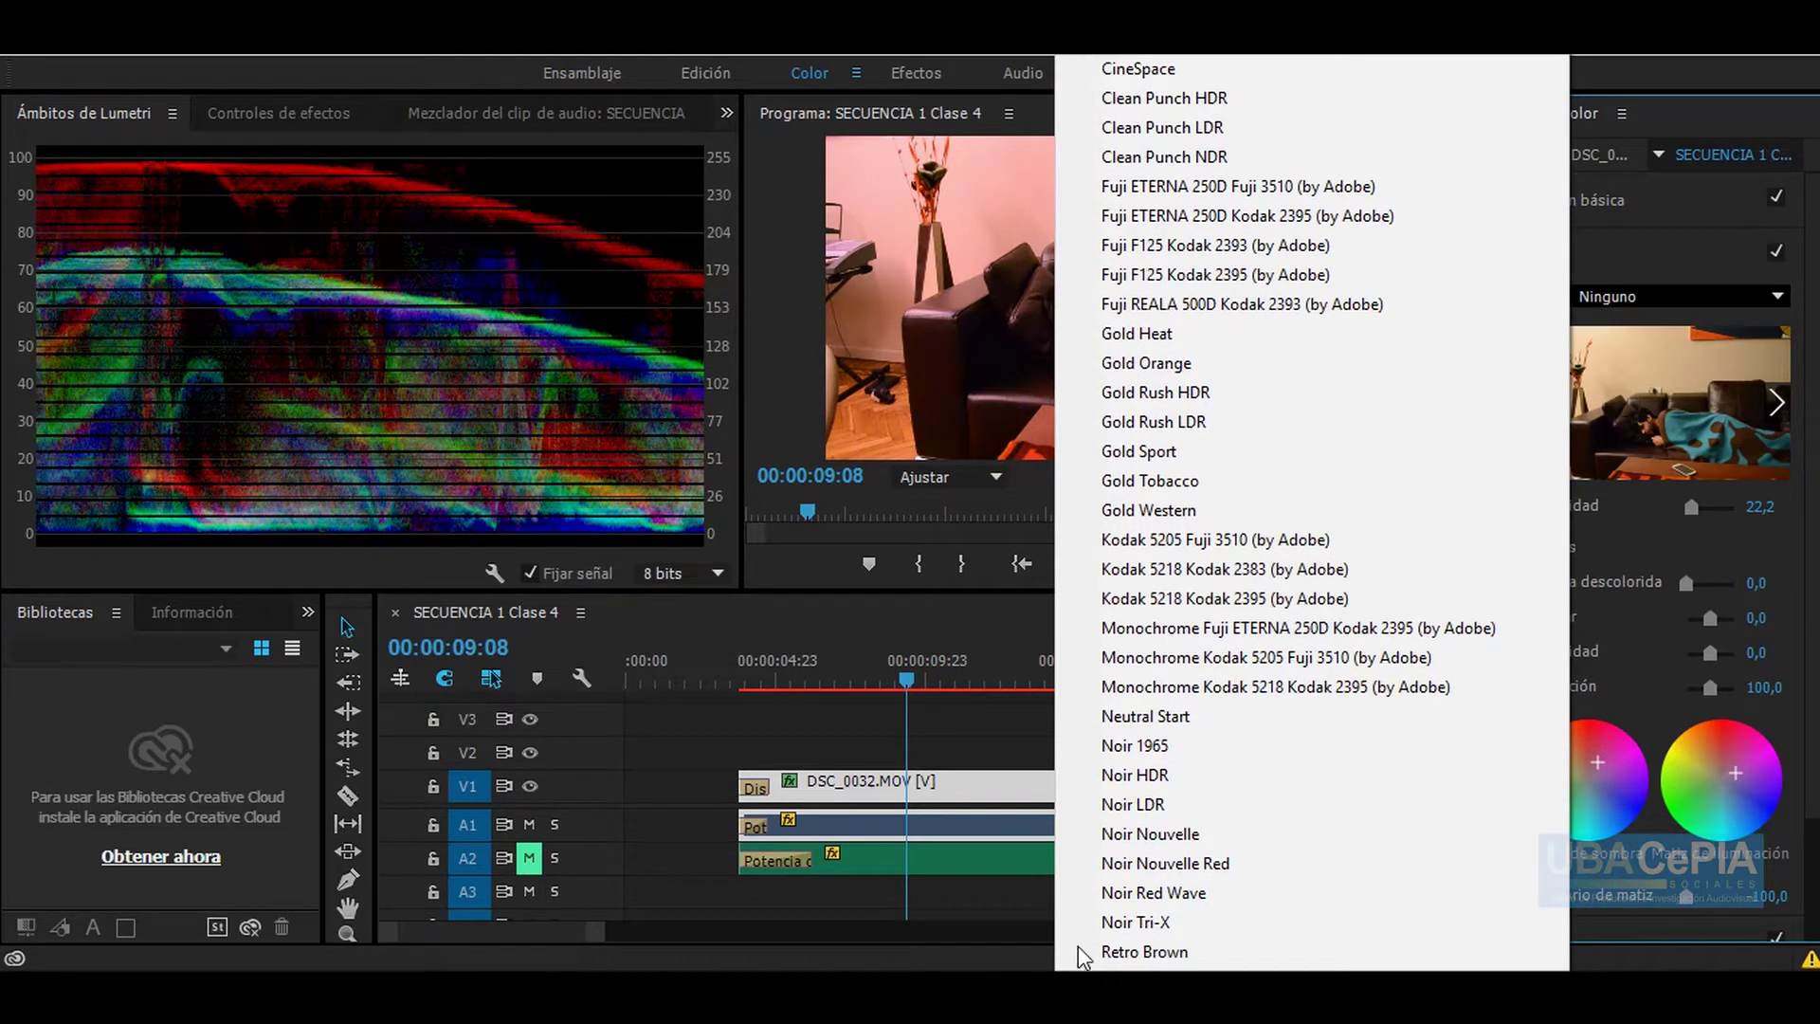
click(918, 663)
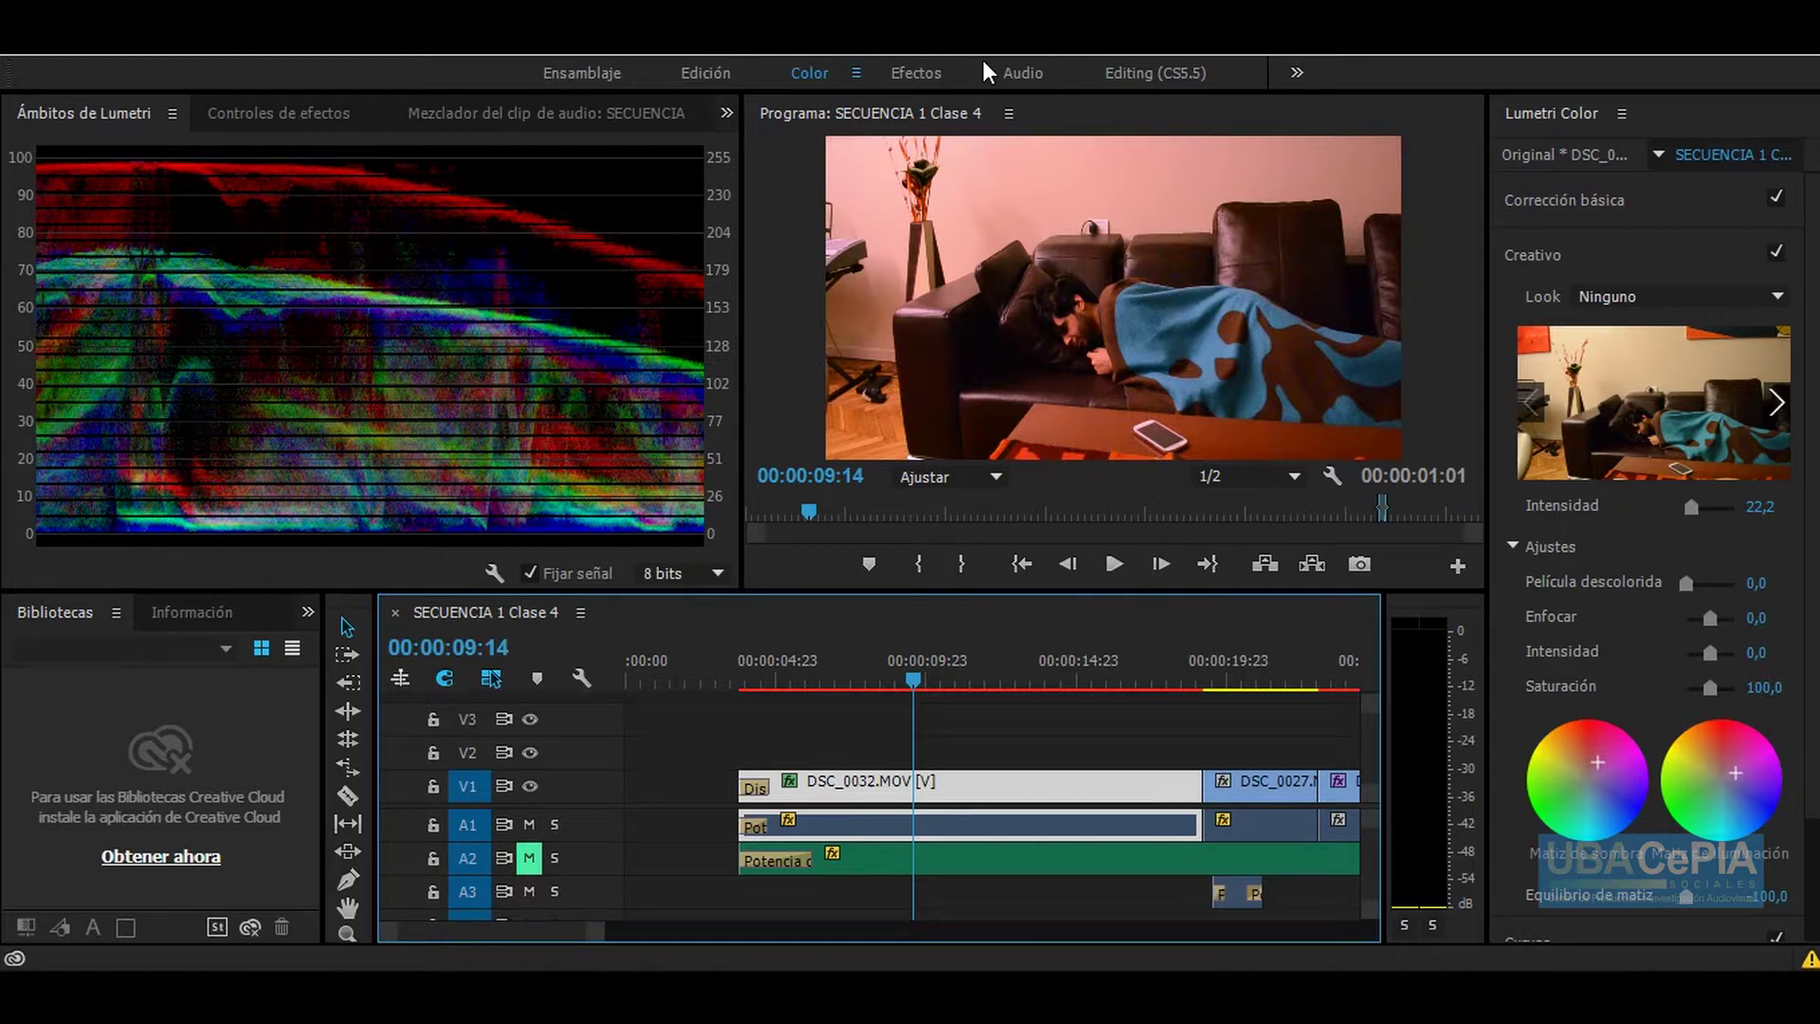
click(582, 72)
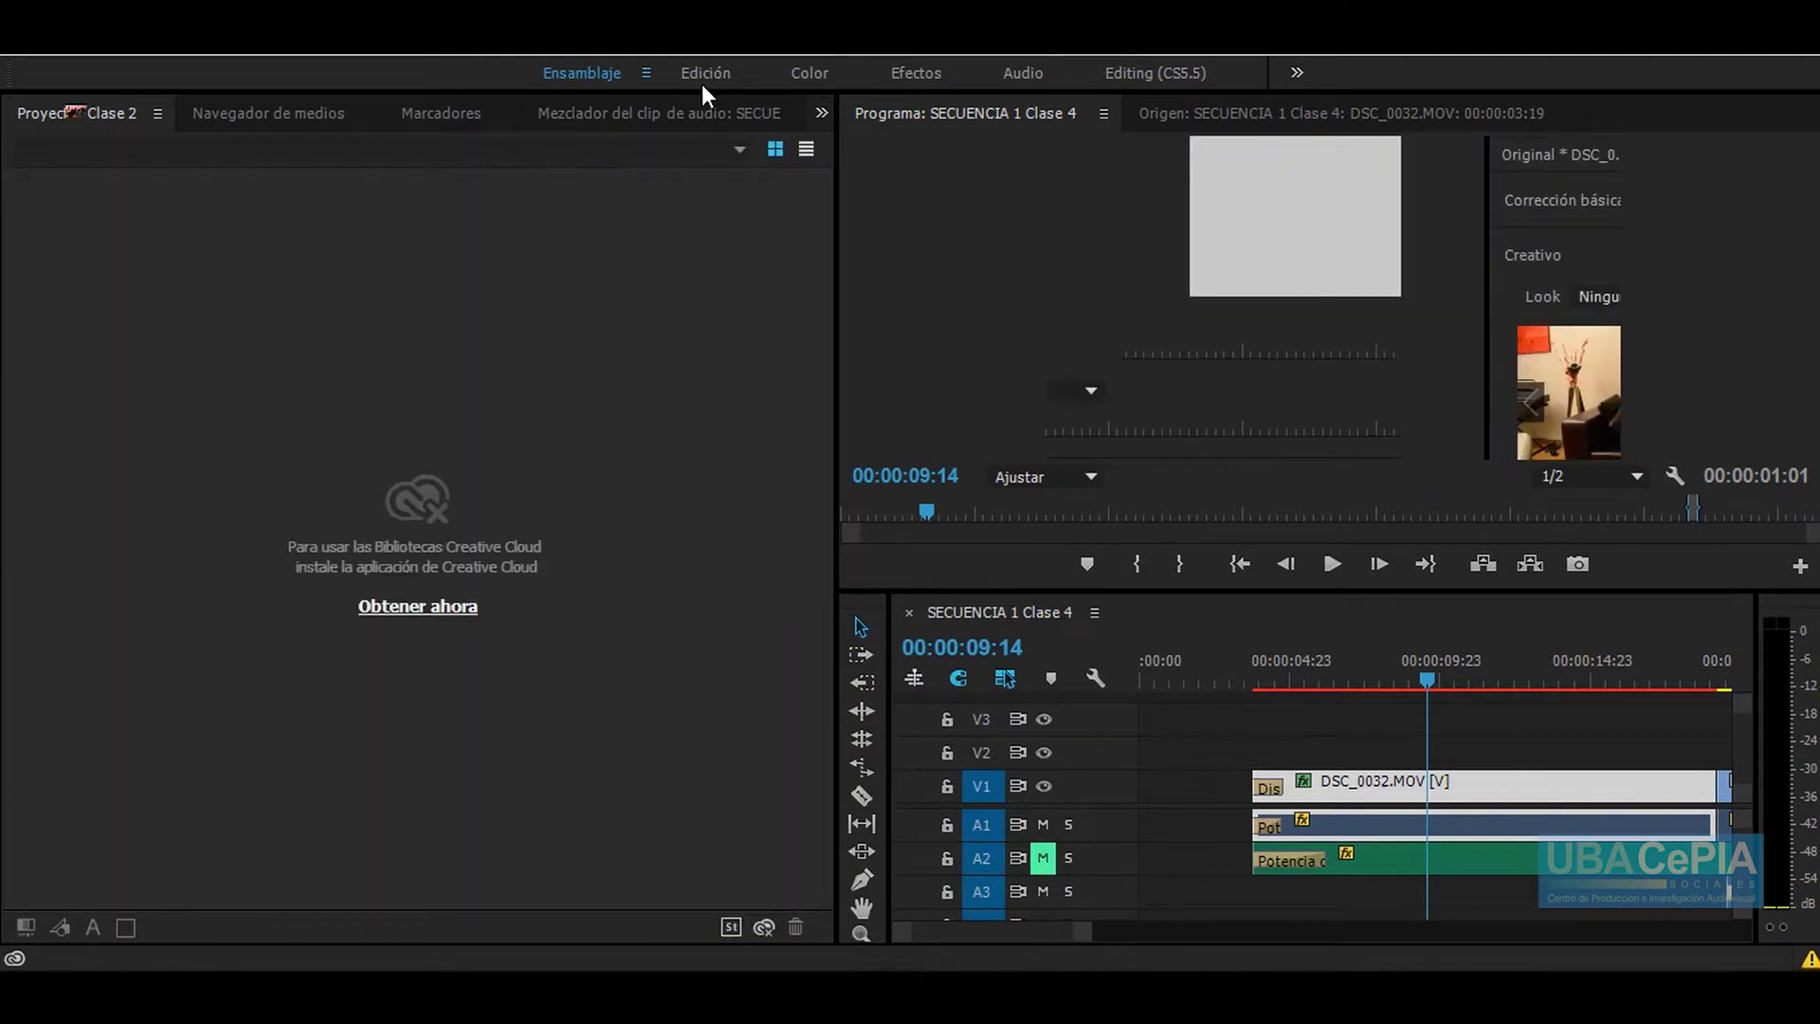
Step: Switch to the Edición workspace and move the playhead back toward the sequence start
click(701, 83)
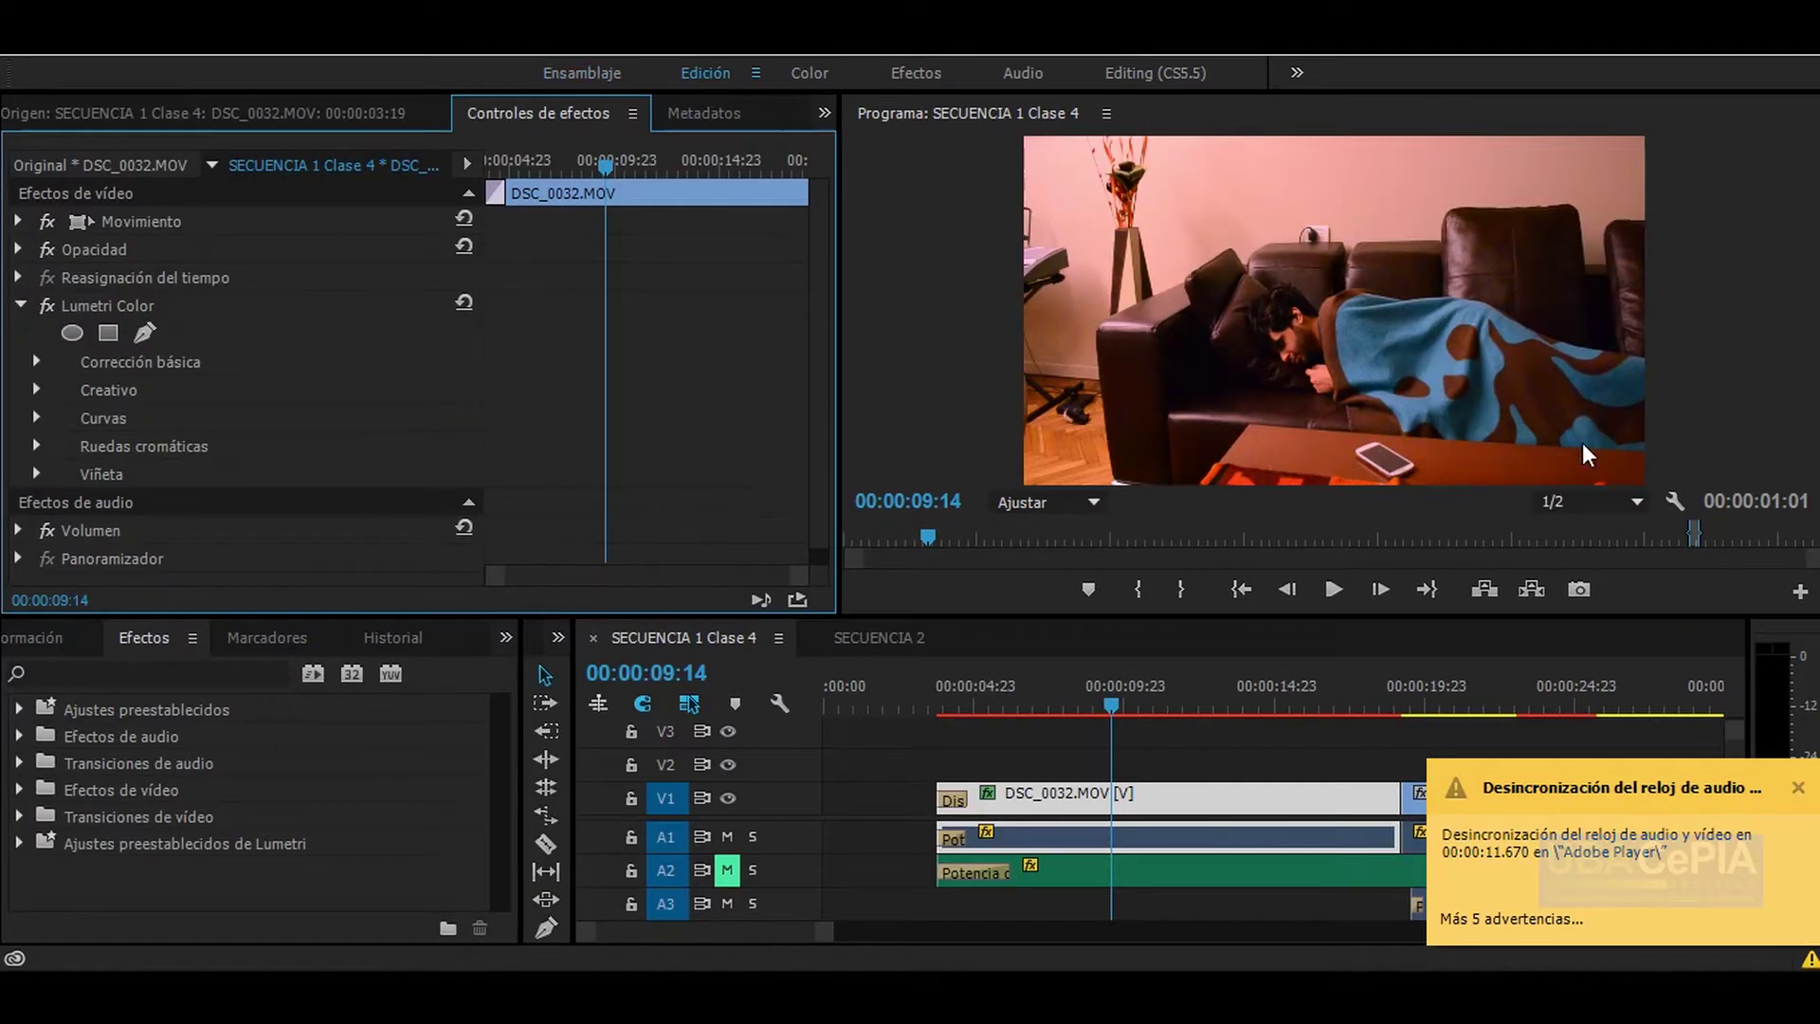
click(1798, 788)
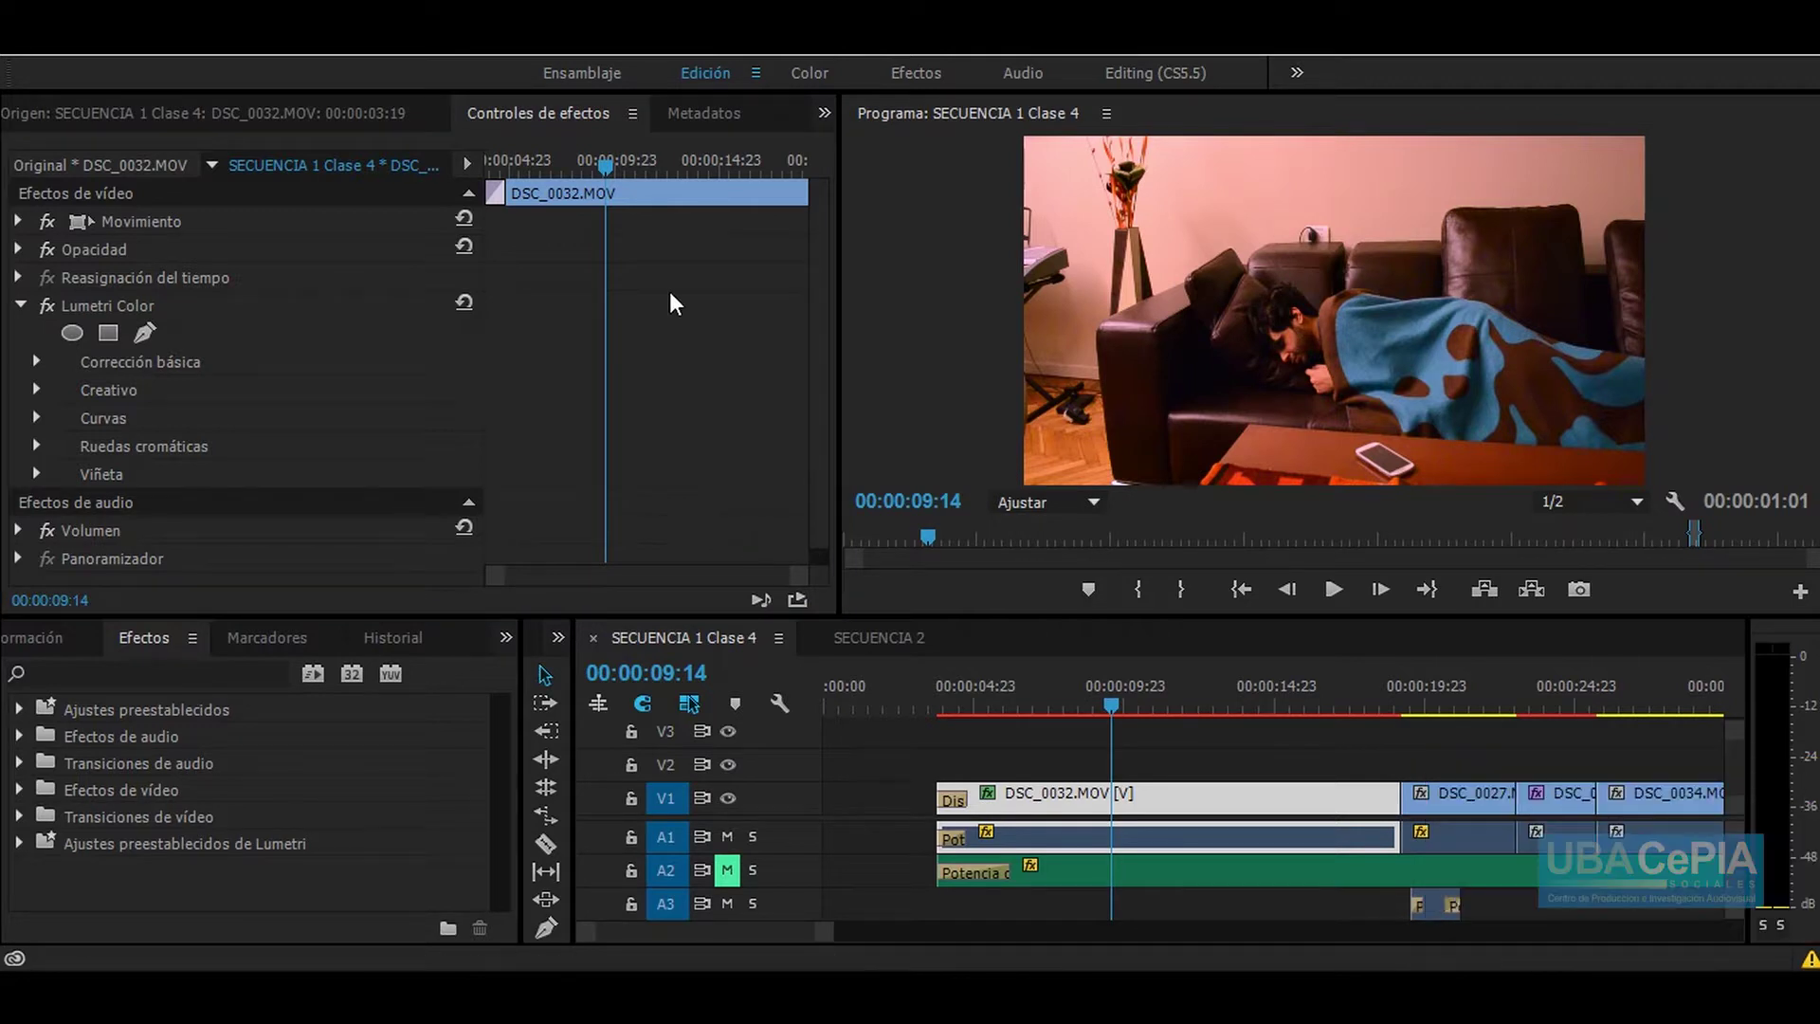
mouse_move(904, 706)
mouse_down()
mouse_move(1005, 680)
mouse_move(861, 706)
mouse_up()
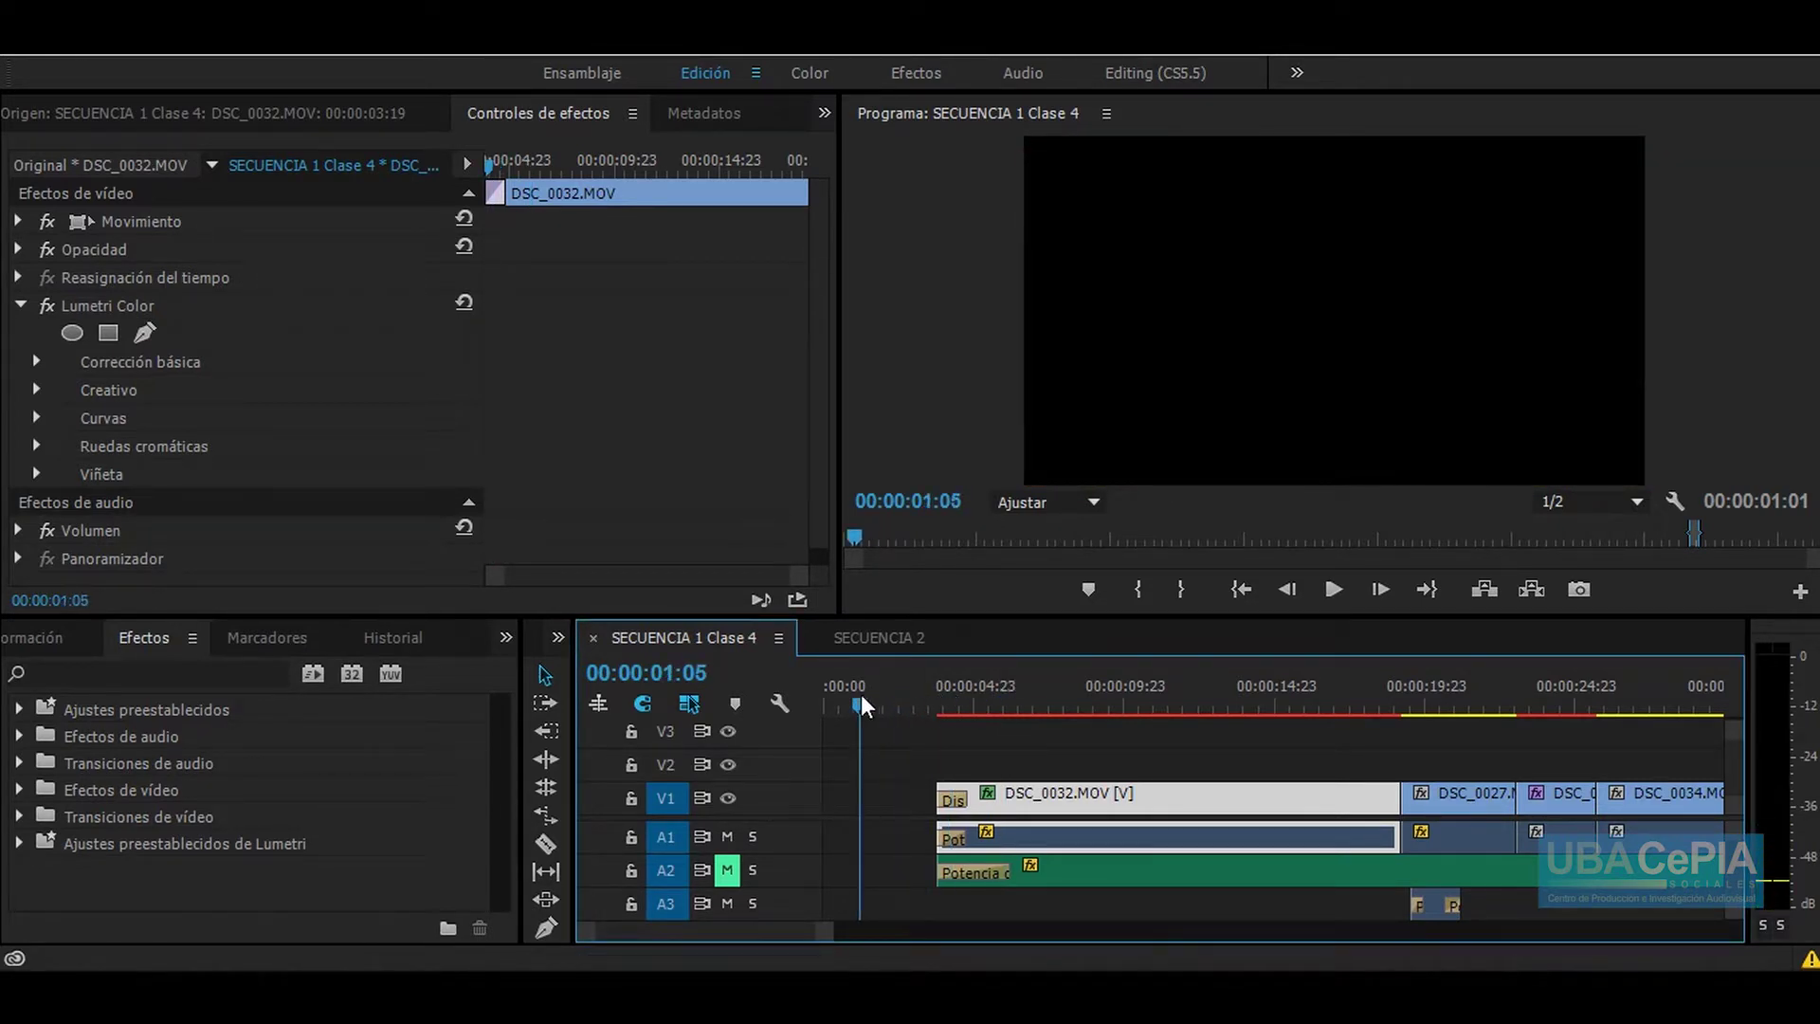
Step: Show the Clase 2 project bin and choose New Item > Título
click(506, 637)
click(606, 669)
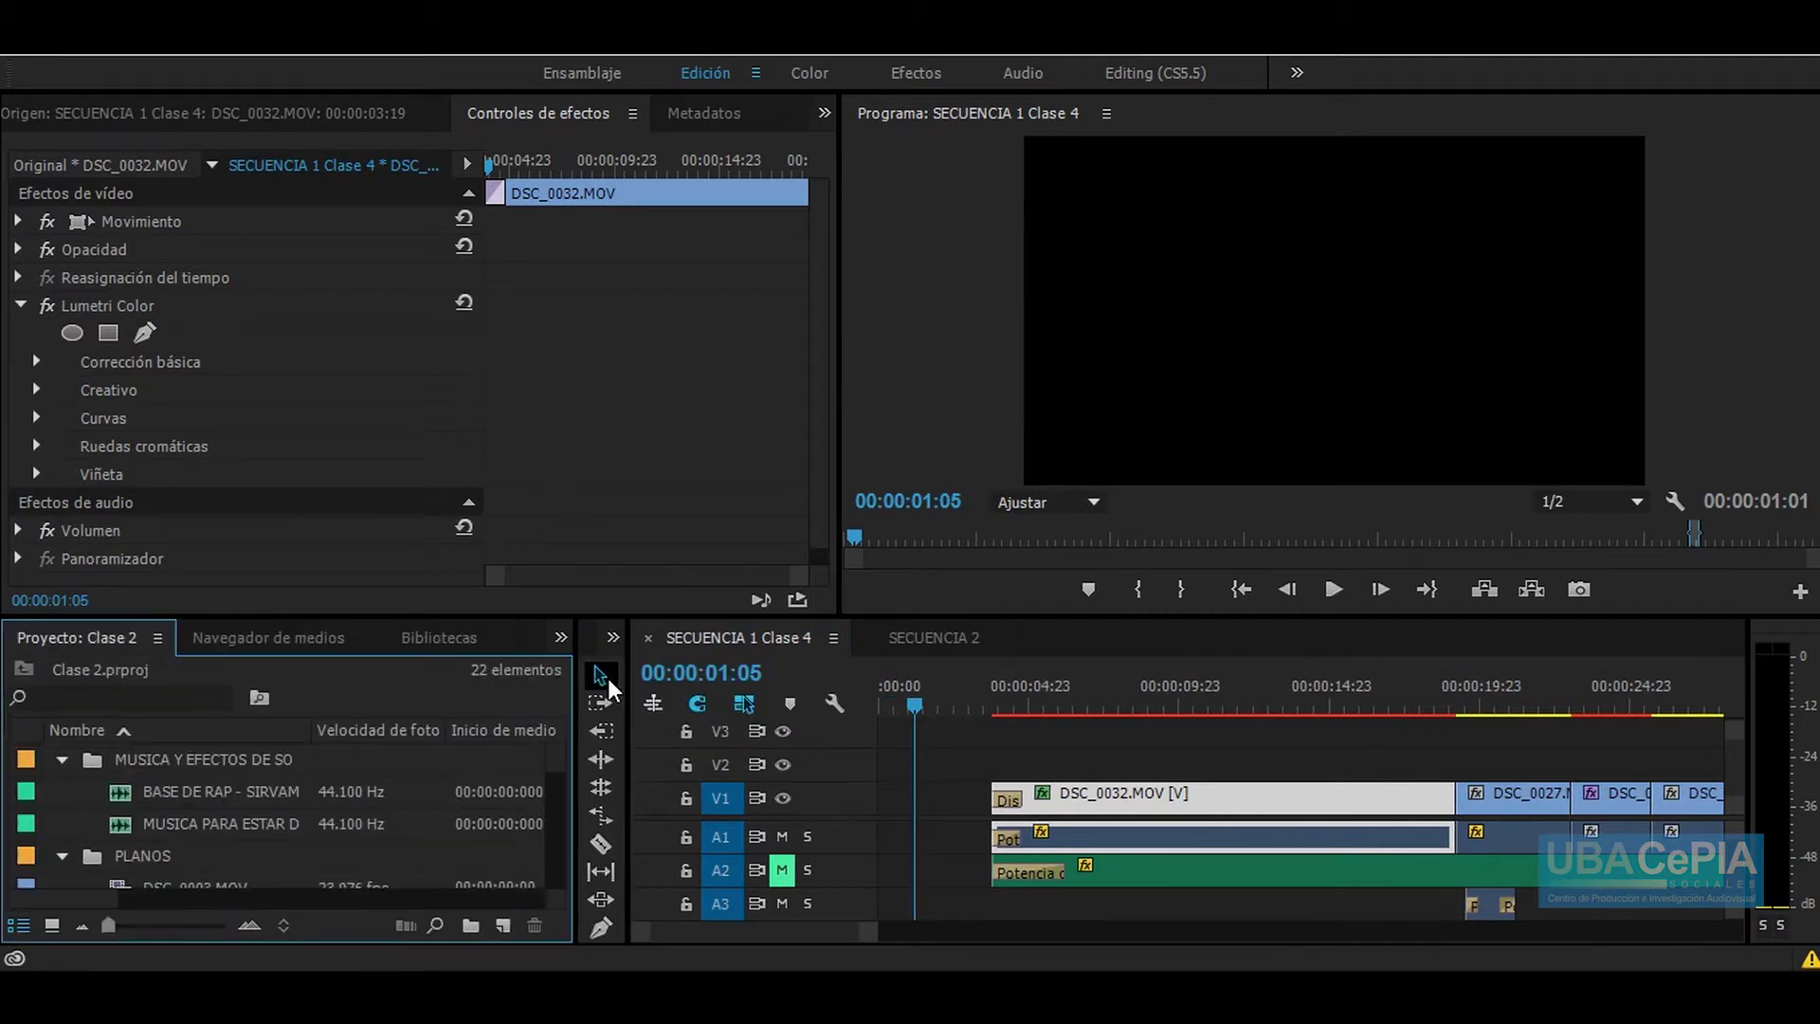
click(503, 926)
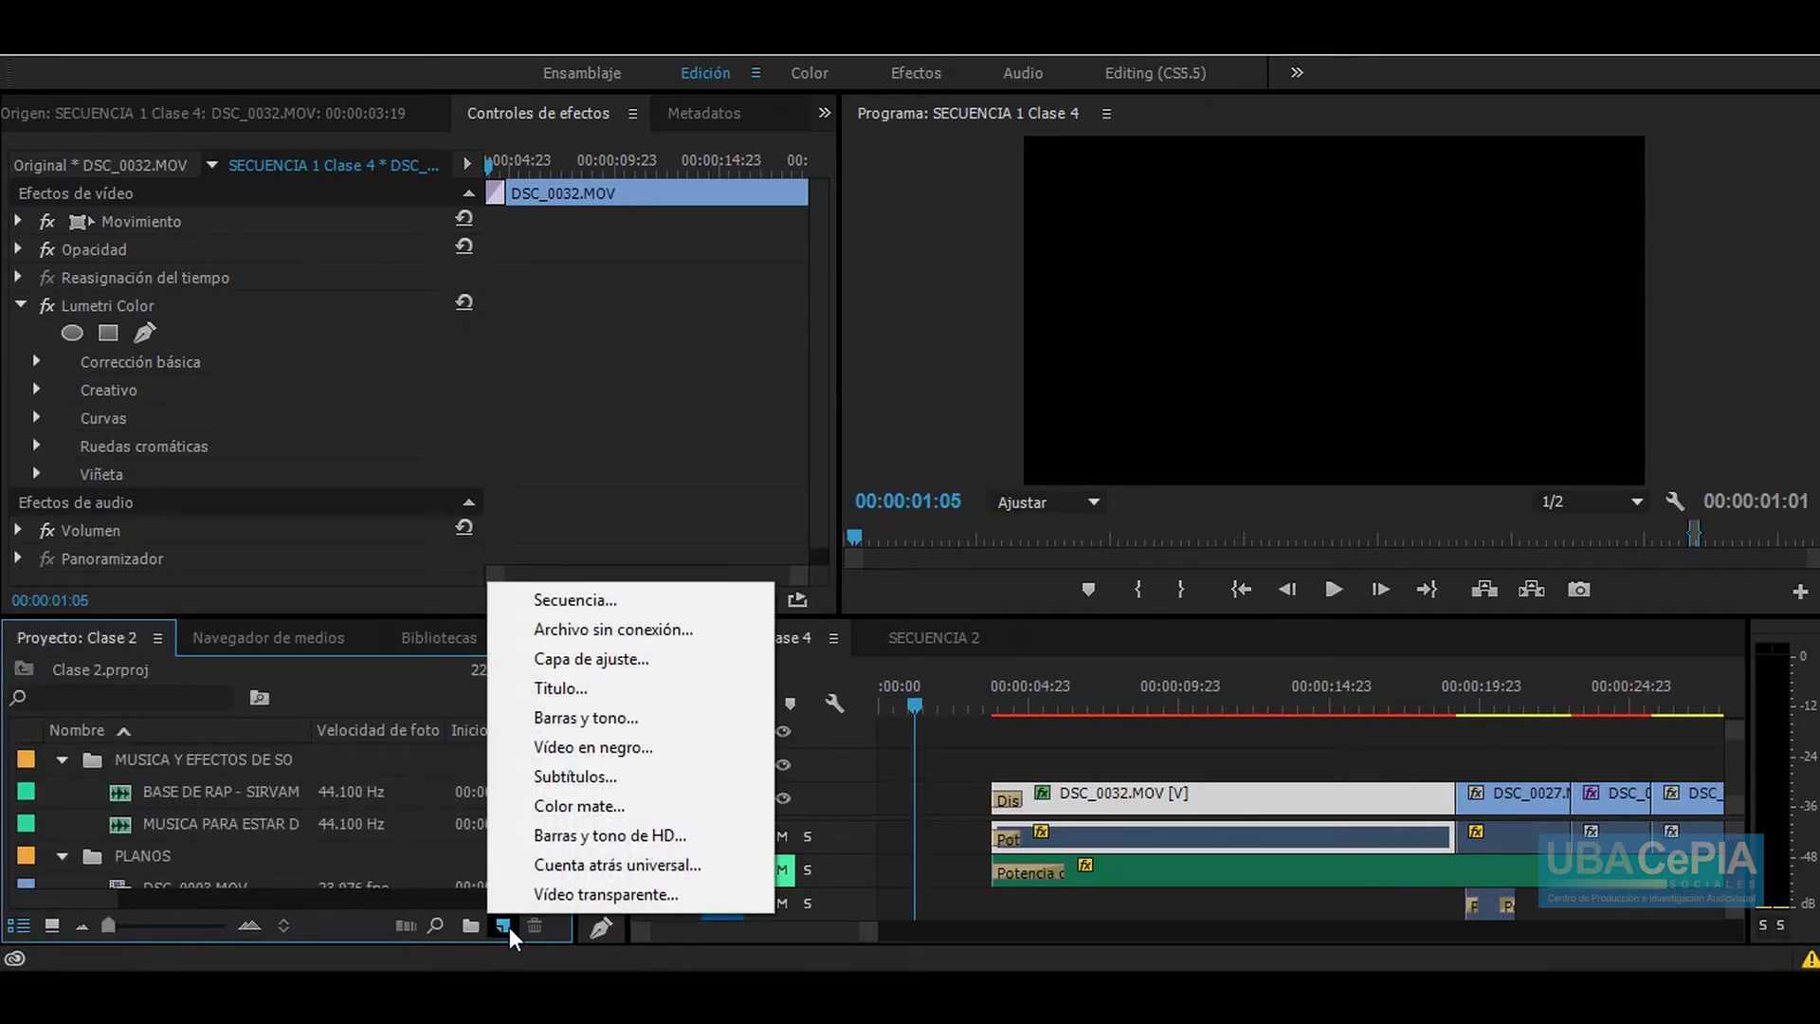
click(580, 688)
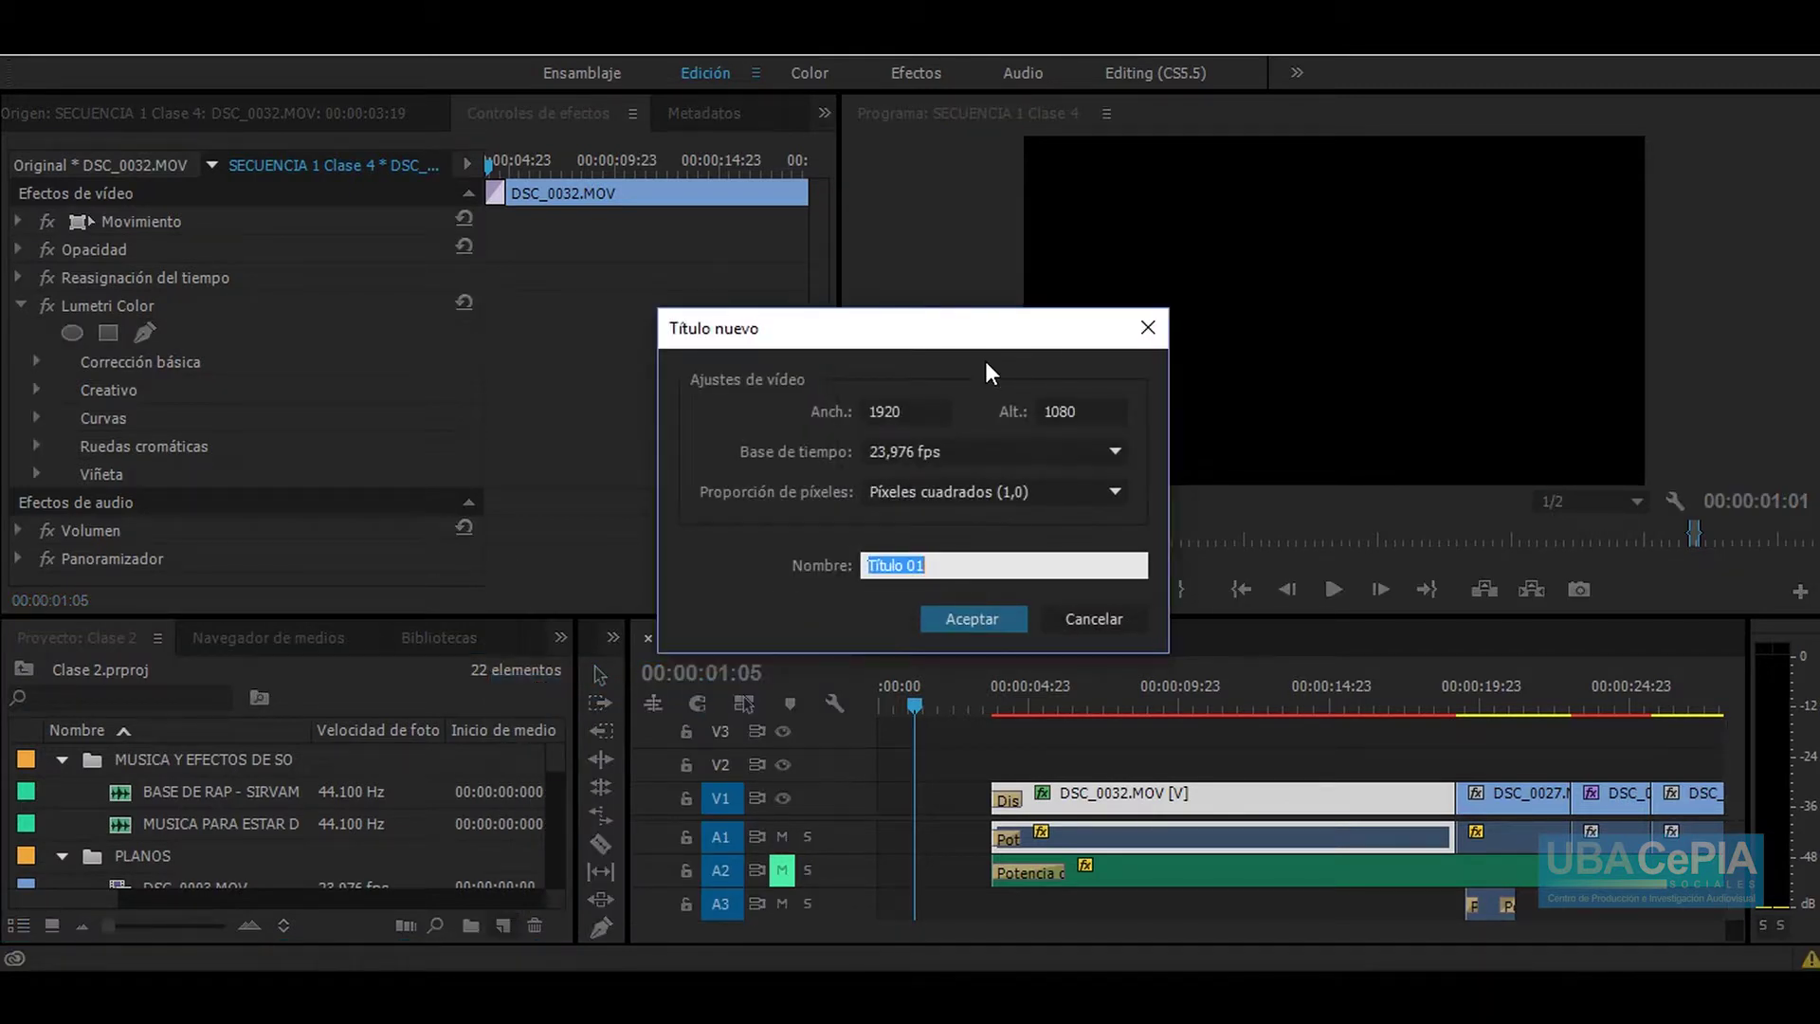
Step: Name the new 1920×1080 title 'Títulos de inicio' and confirm it
drag(743, 333, 855, 332)
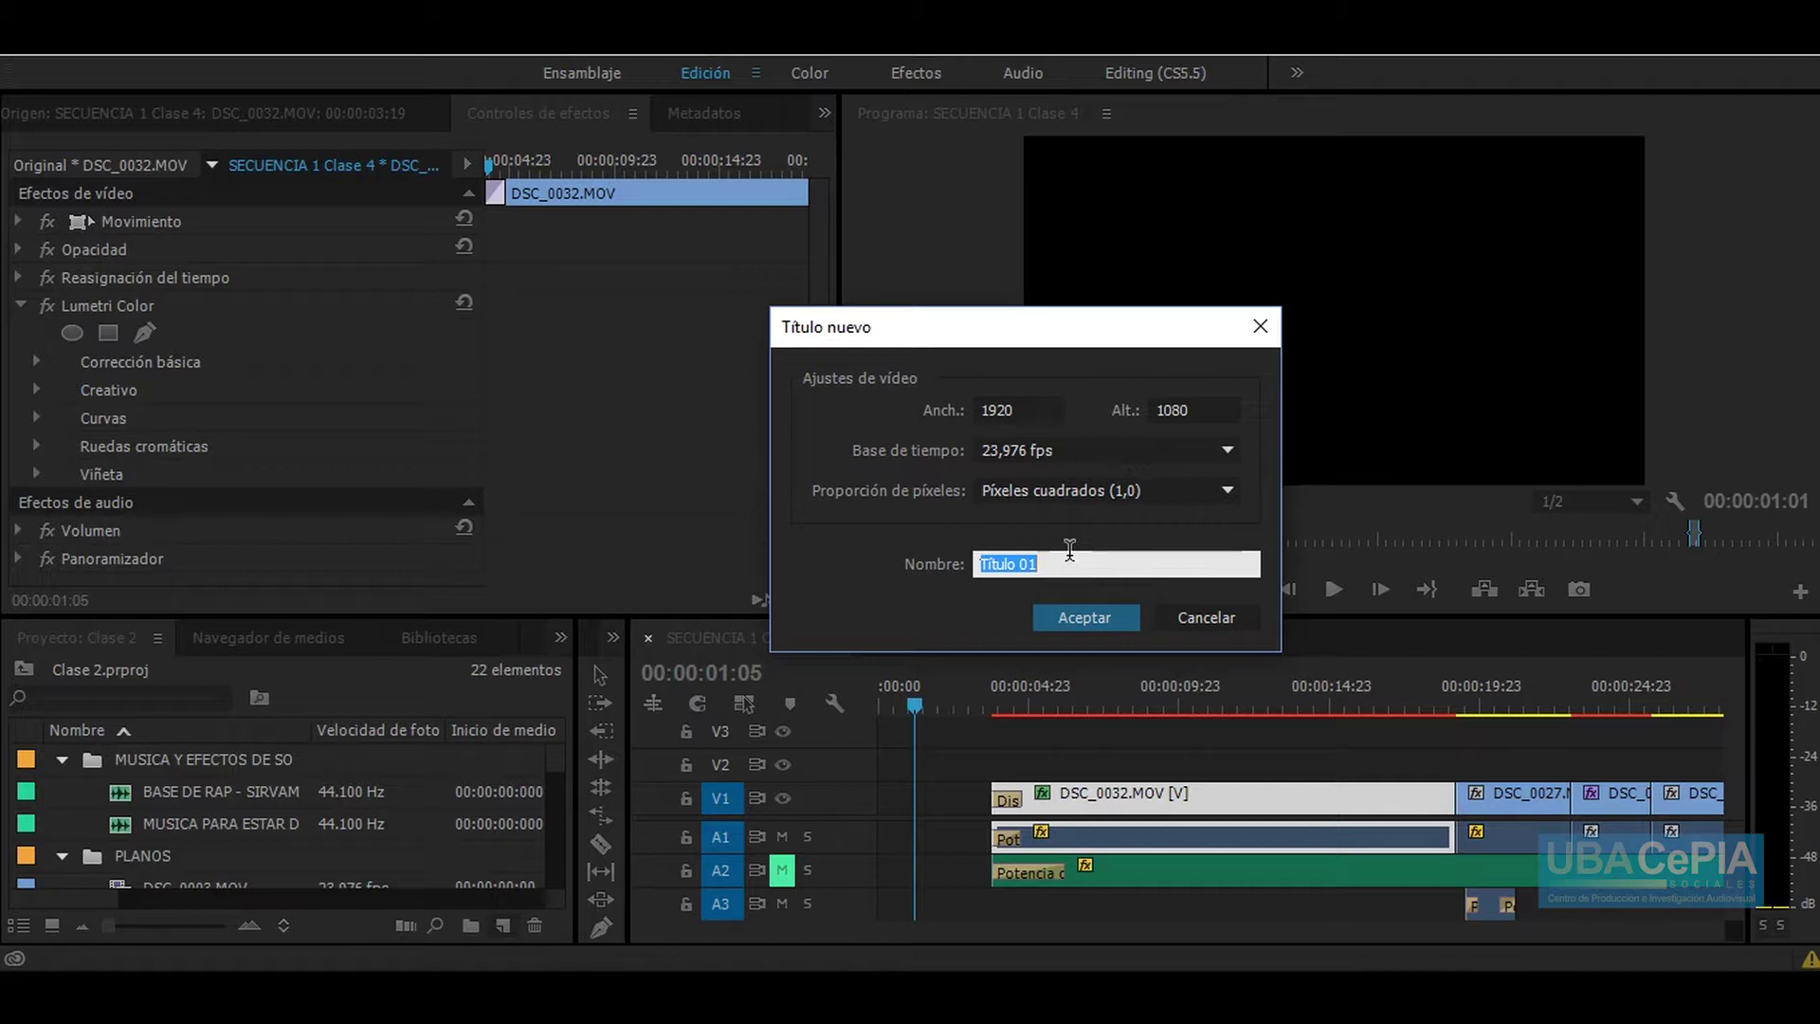
text(T)
text(ítulos dei)
key(BackSpace)
text(inicio)
key(Return)
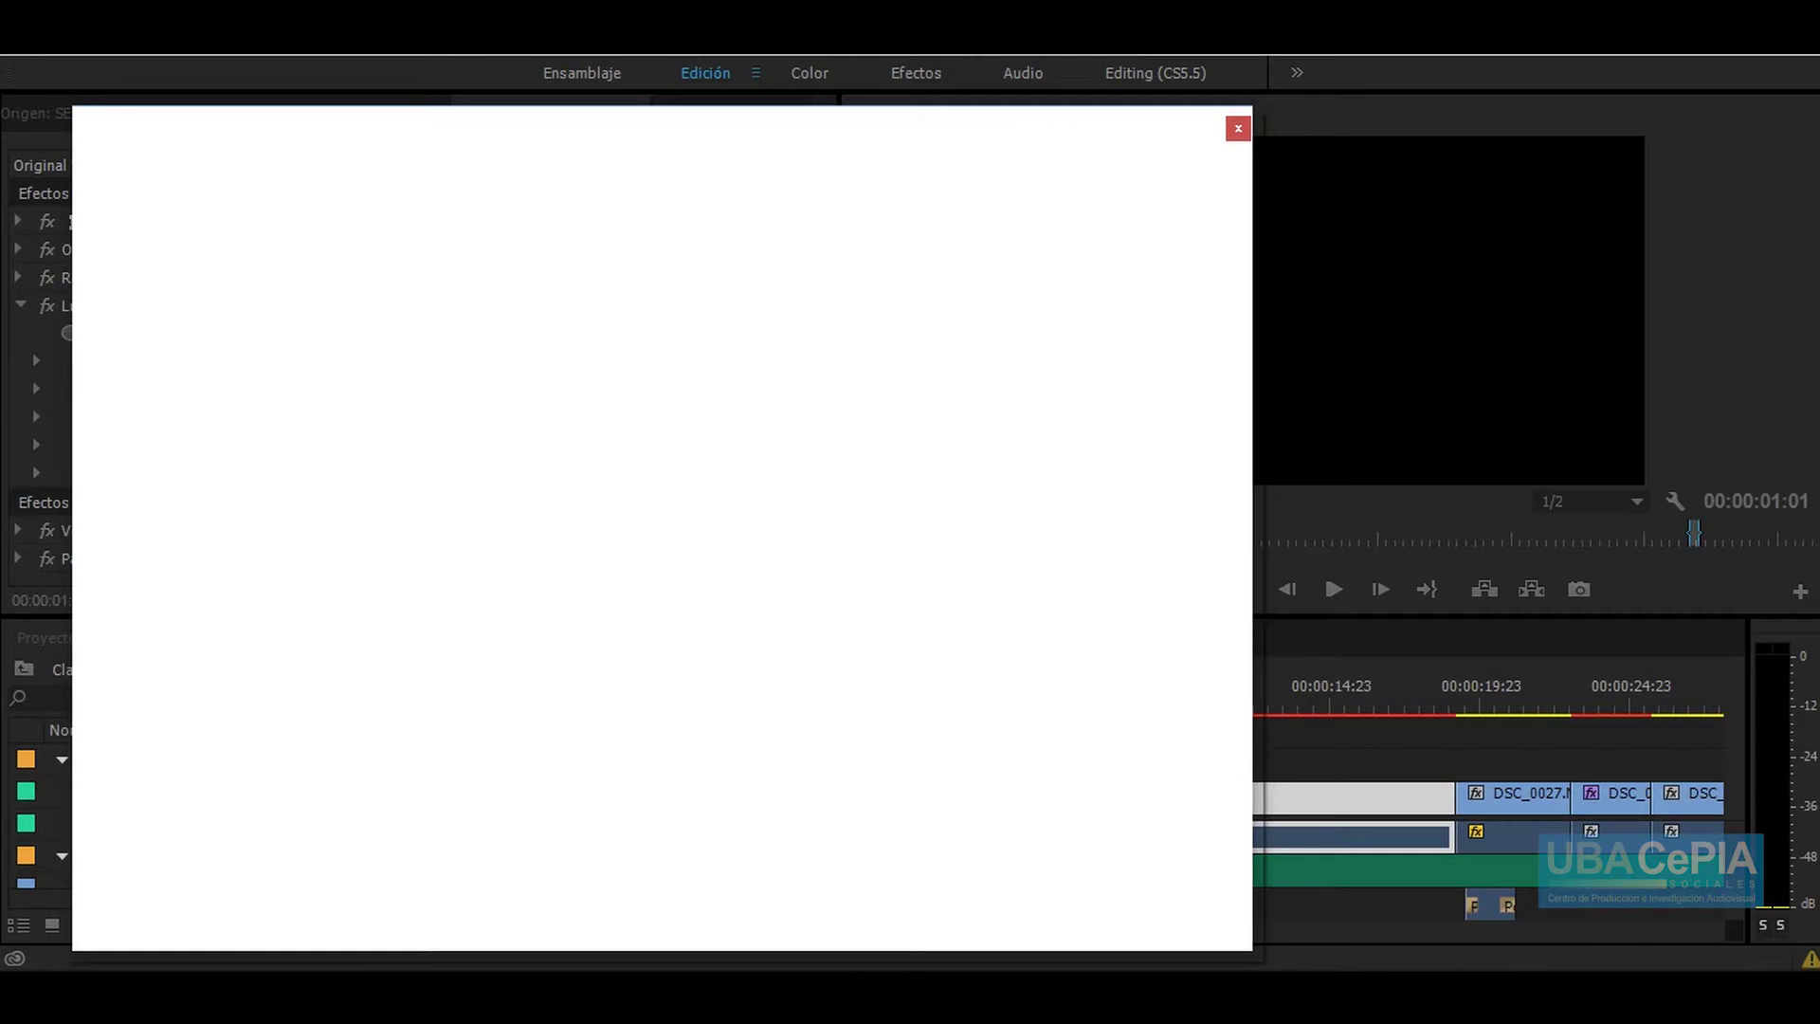
Step: Set the font family to Abadi MT Condensed Light and start a text box on the canvas
key(ctrl+t)
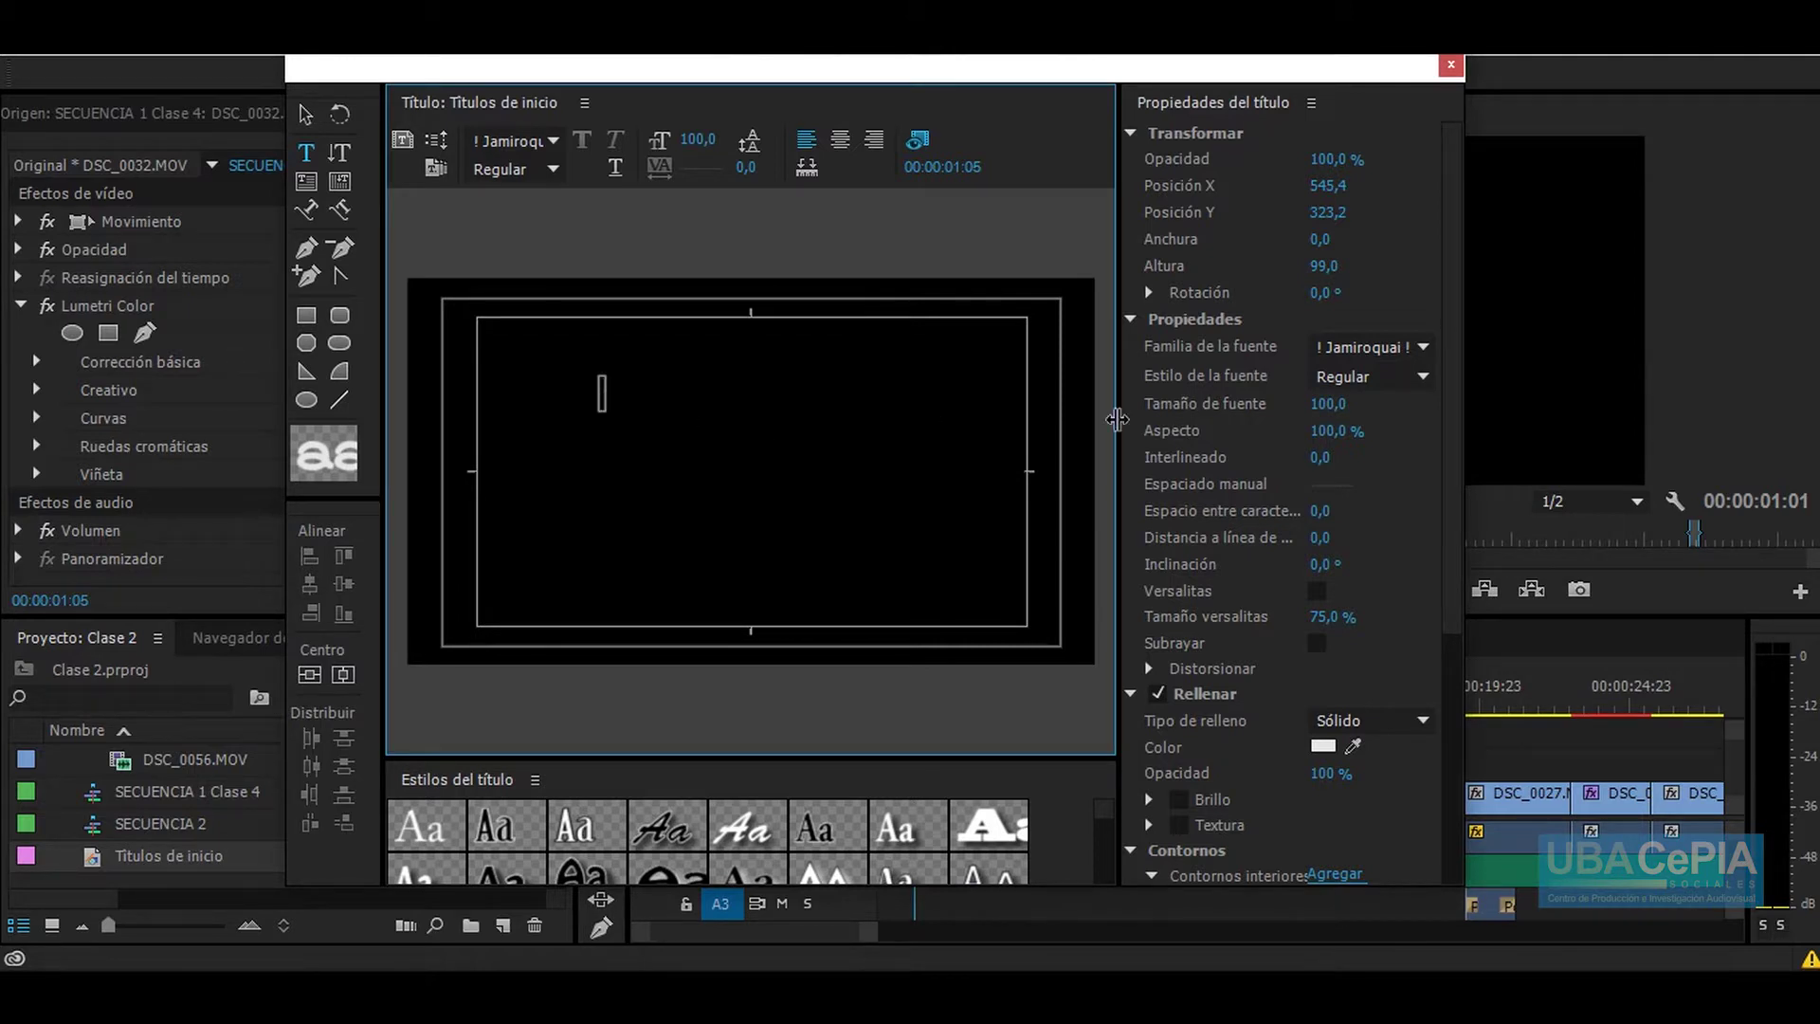
click(1425, 351)
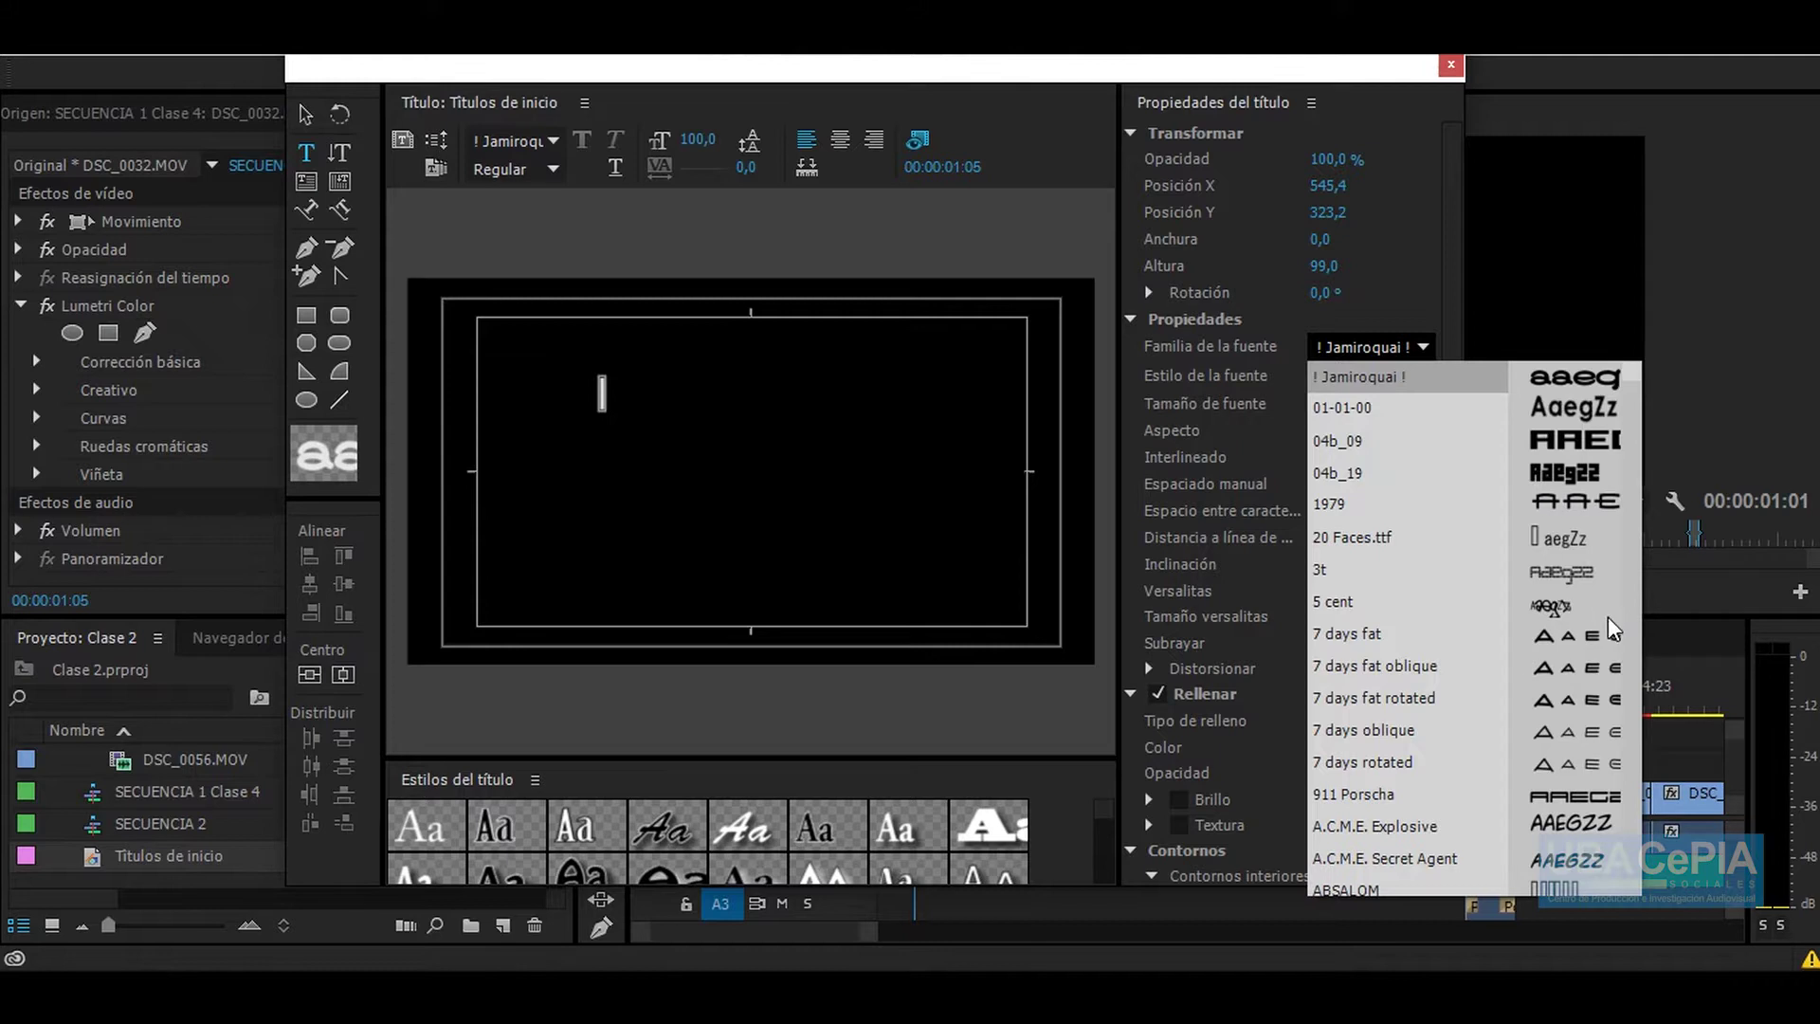
scroll(1609, 631, down, 3)
scroll(1602, 804, down, 2)
scroll(1602, 805, down, 1)
scroll(1600, 813, down, 2)
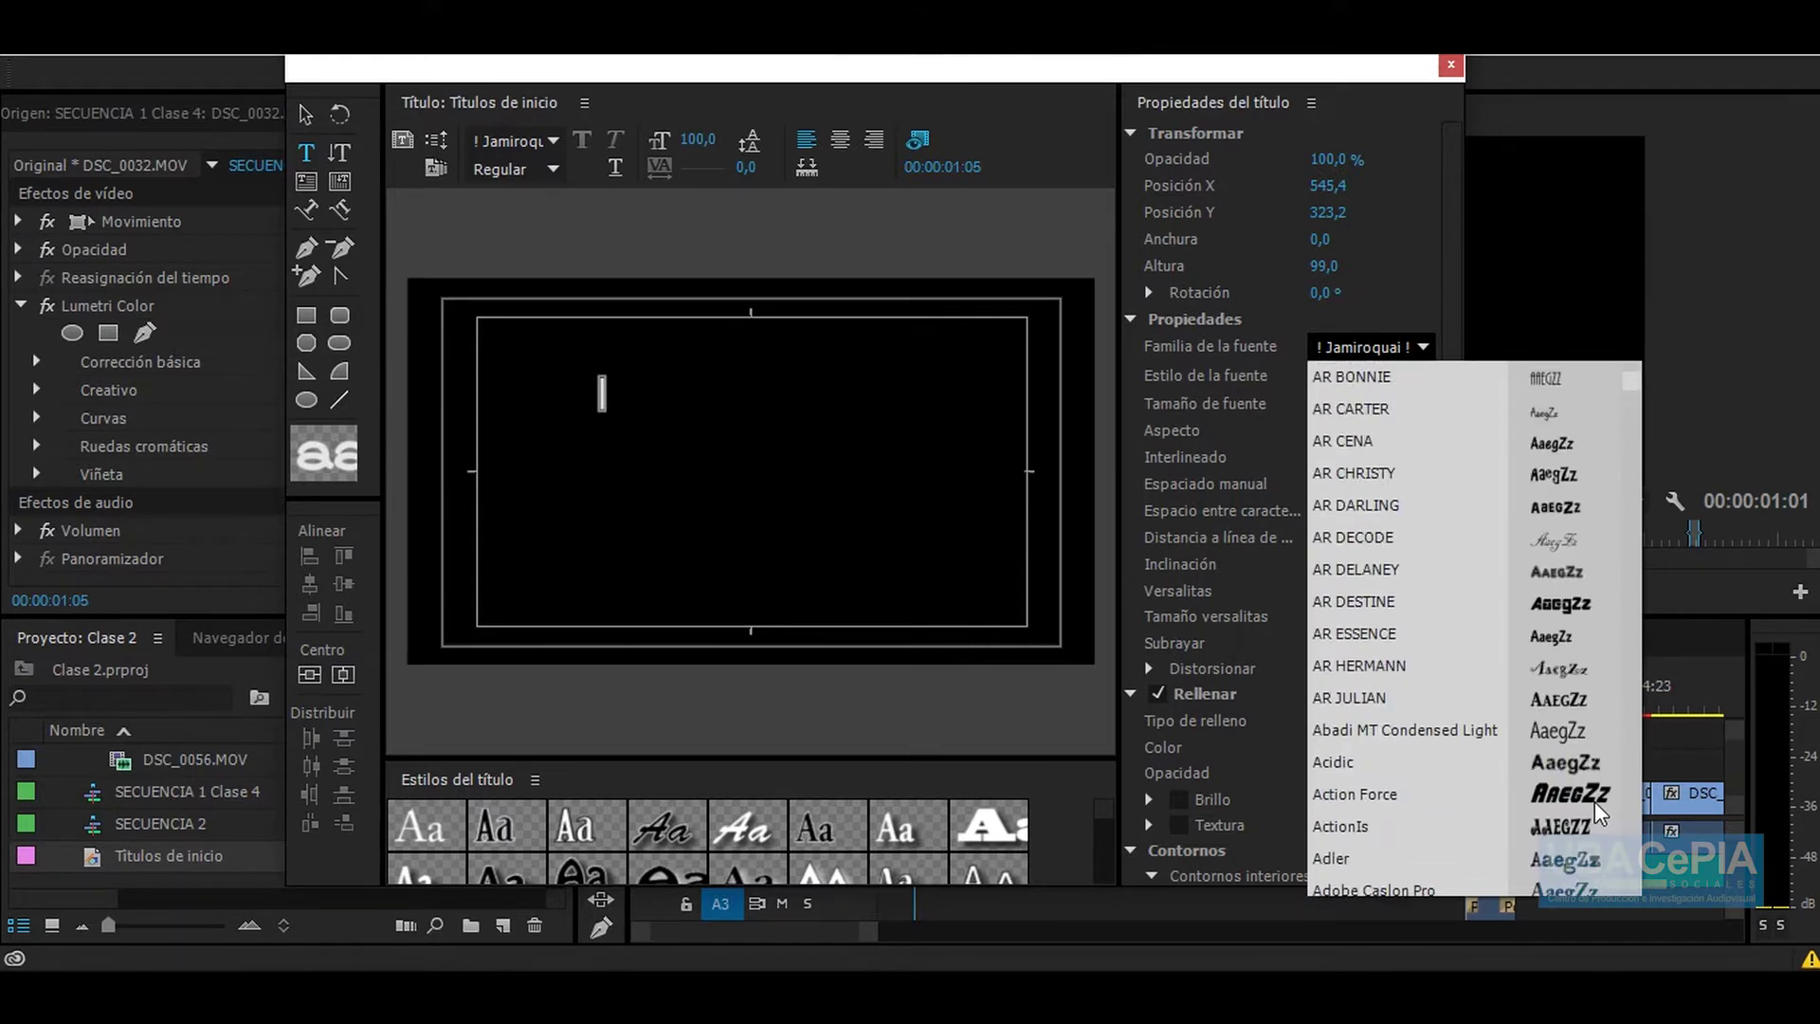
click(1538, 749)
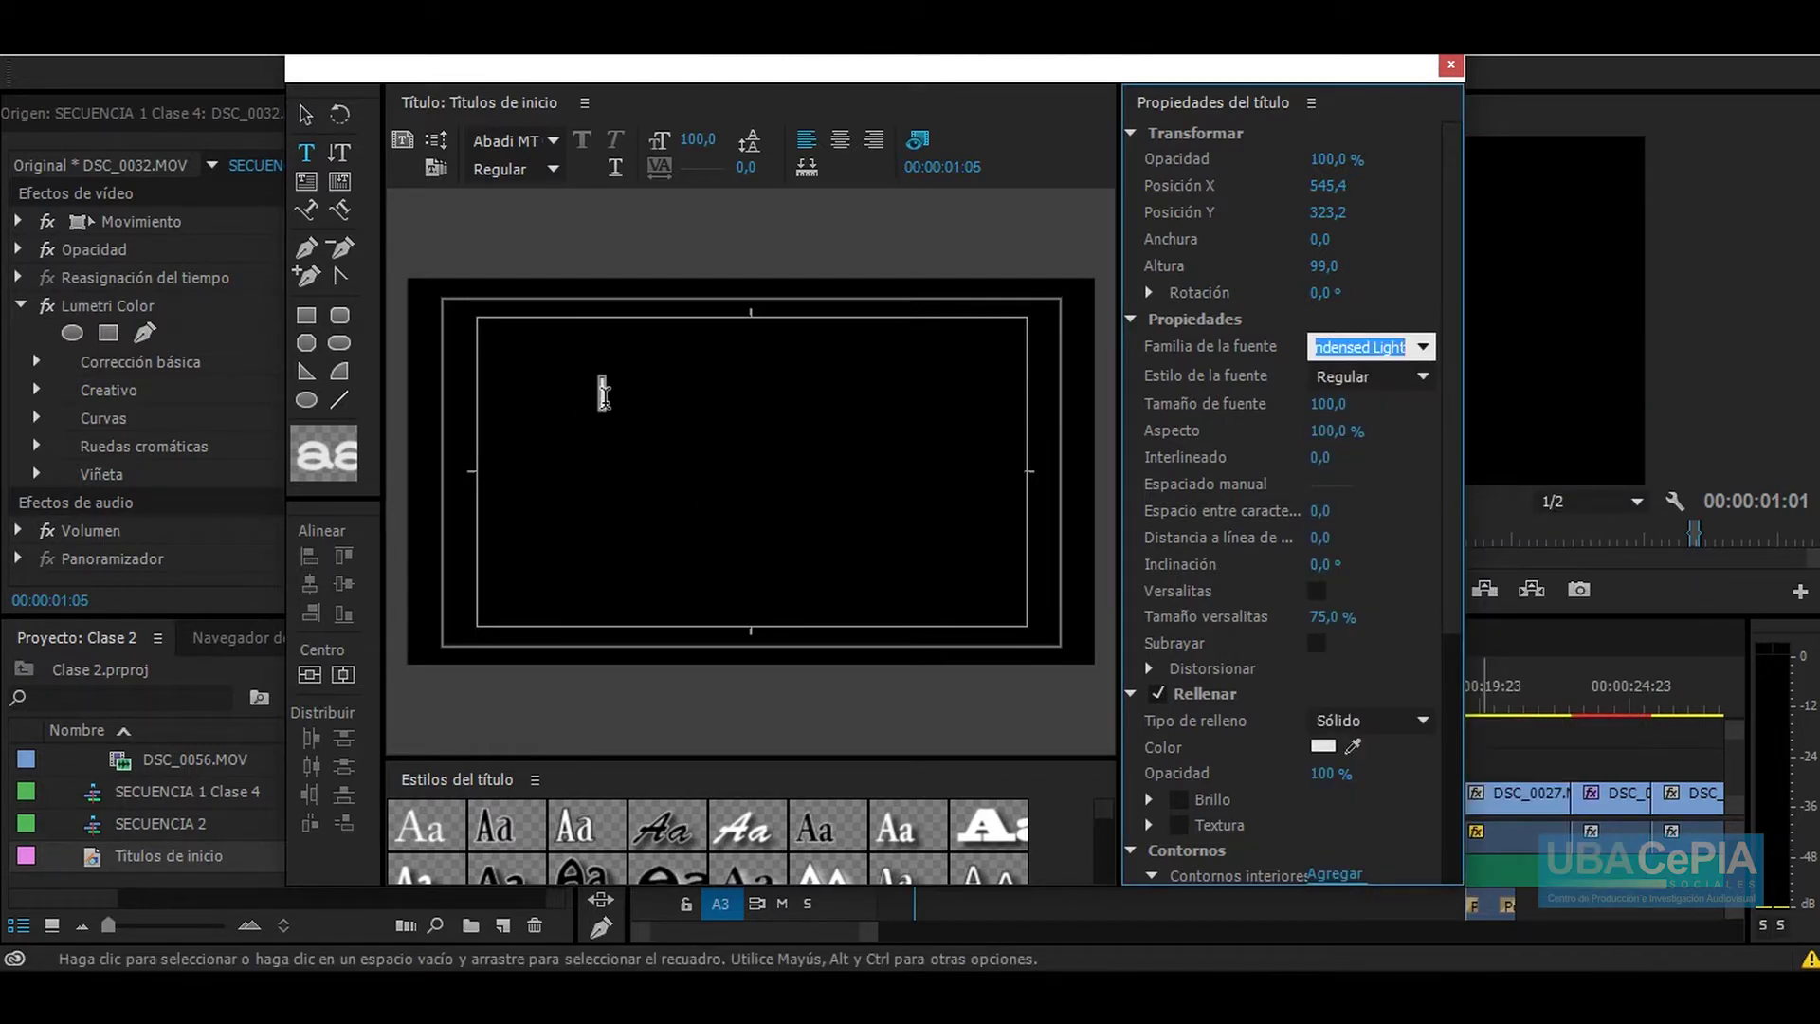
click(603, 394)
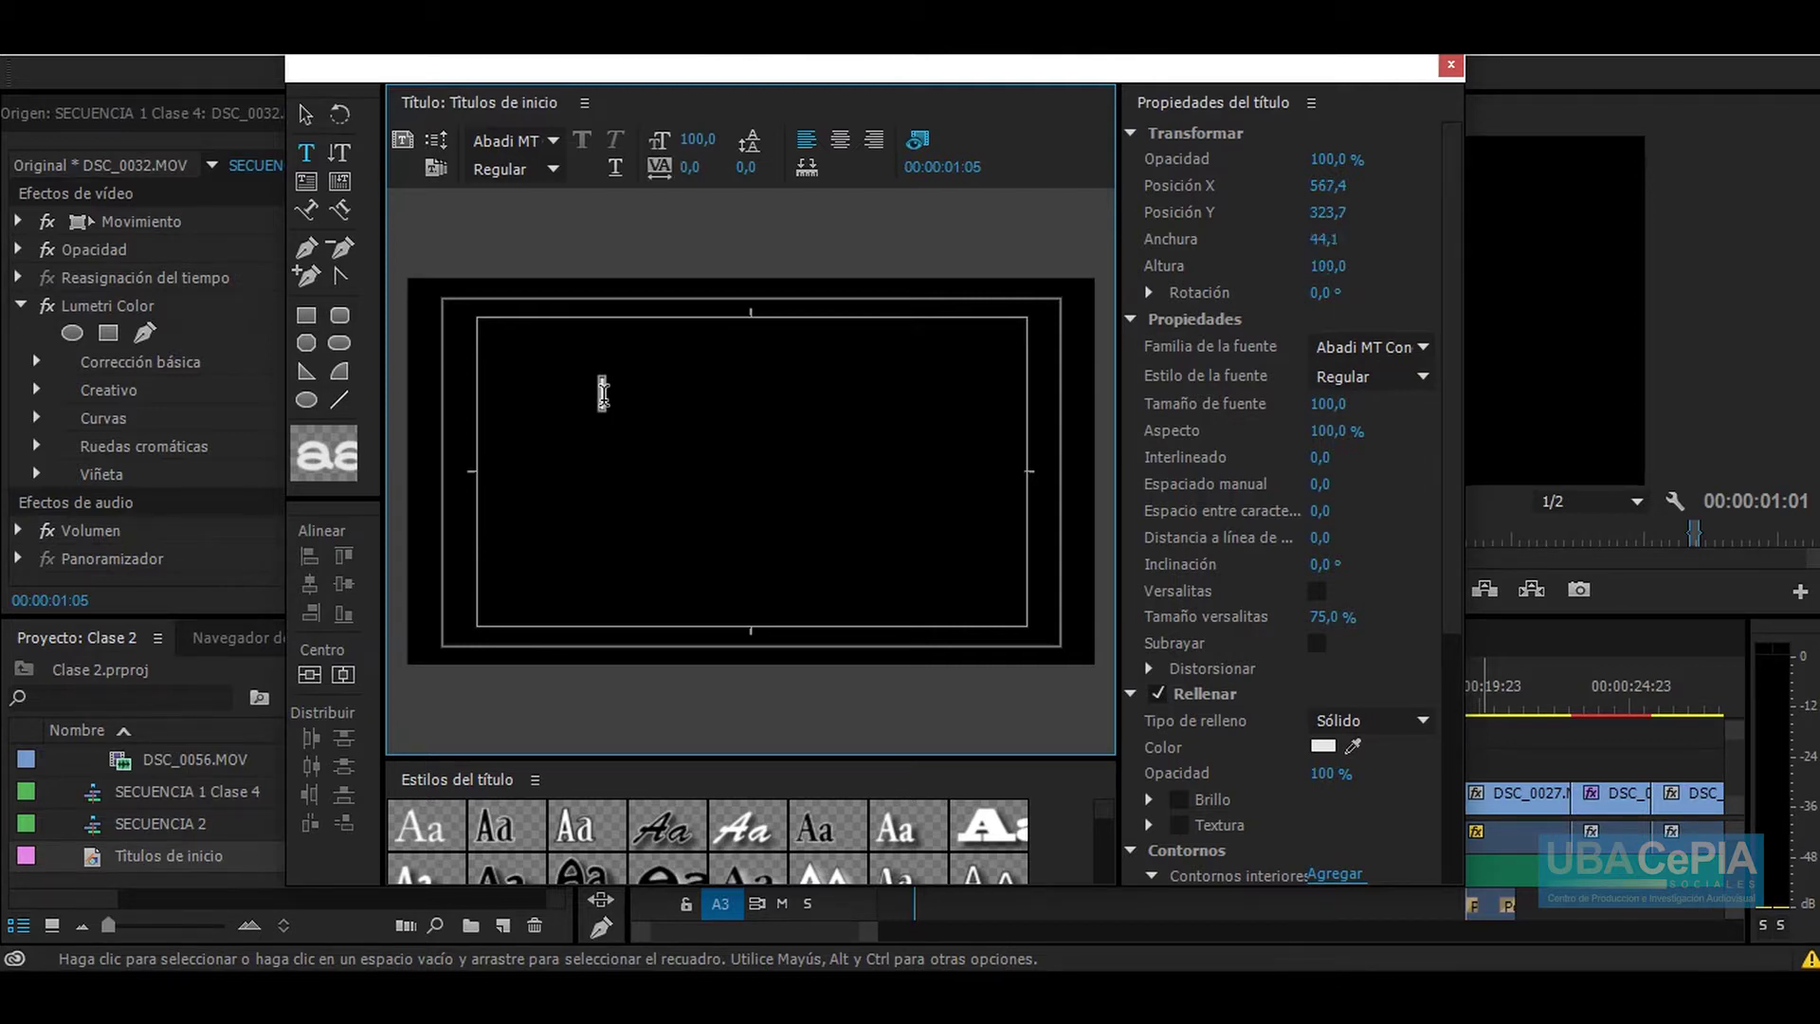
Step: Type 'TALLER DE EXPRESION II' and, on a second line, 'CÁTEDRA' plus the chair's surname
text(TALLER DE EXPRESI)
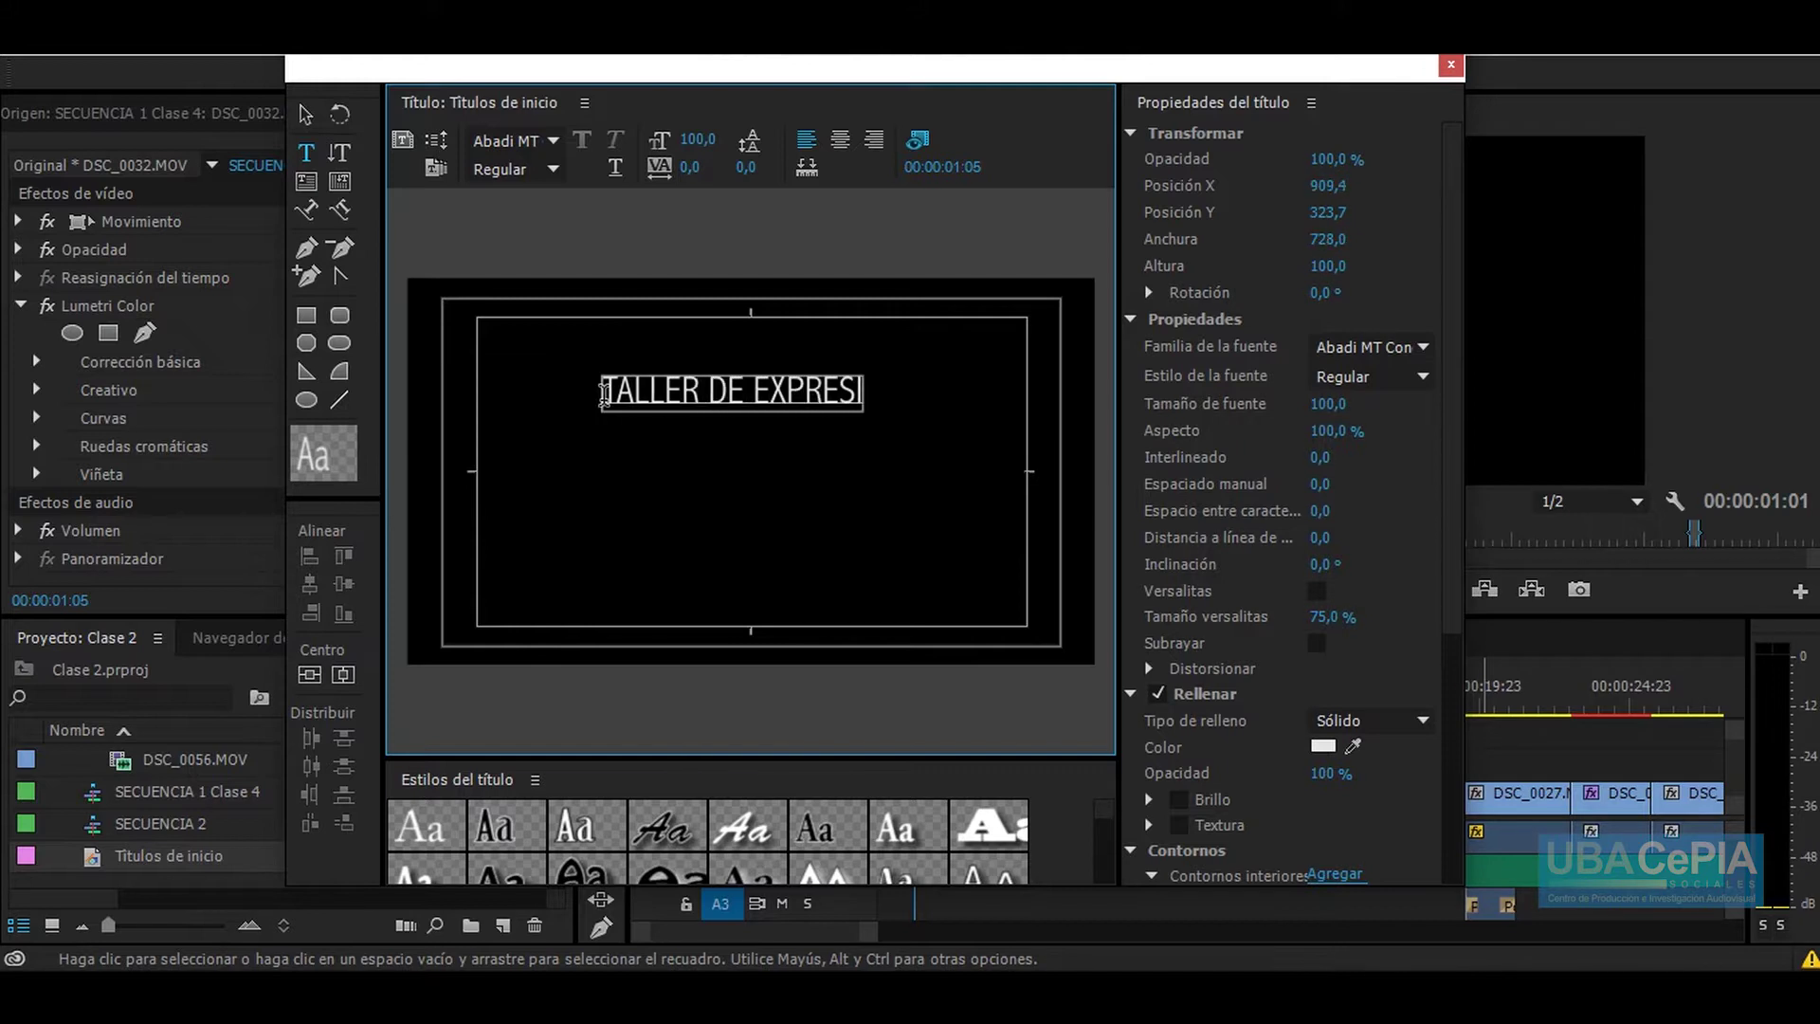
text(ÒN)
key(BackSpace)
key(BackSpace)
text(ON II)
key(Return)
text(C)
text(A)
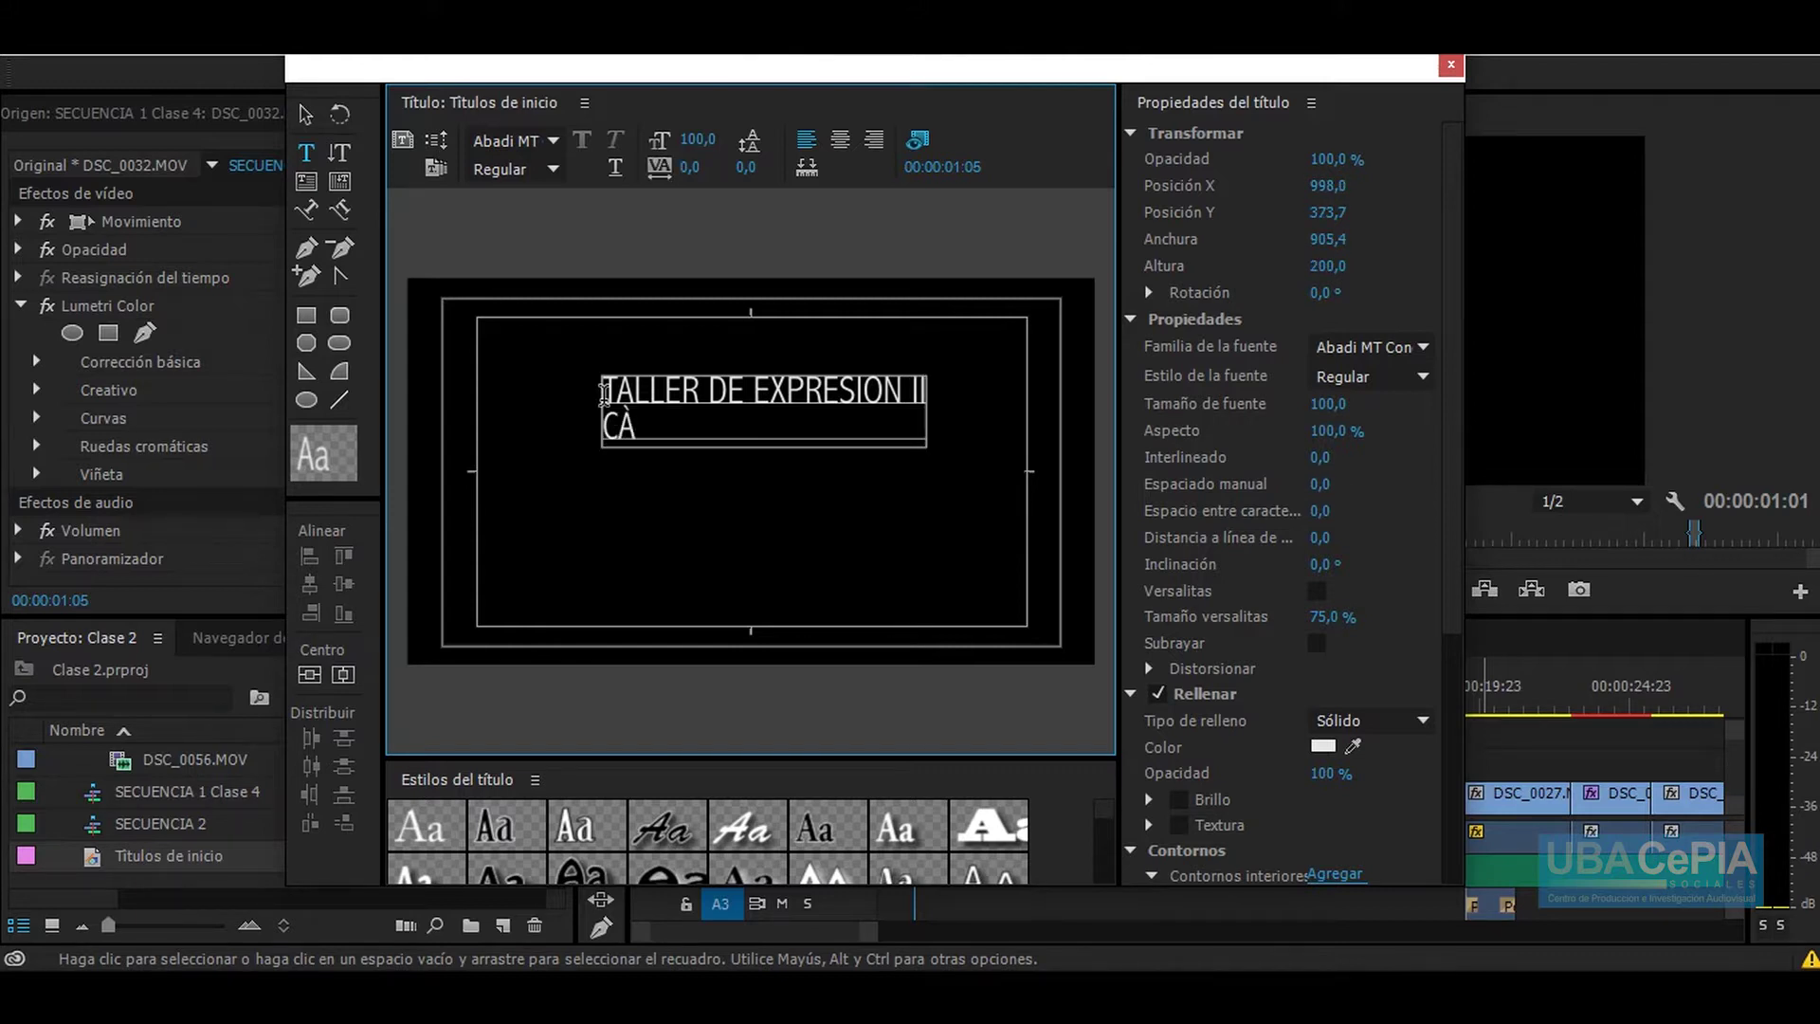
key(BackSpace)
text(ÁTEDRA ANGELERI)
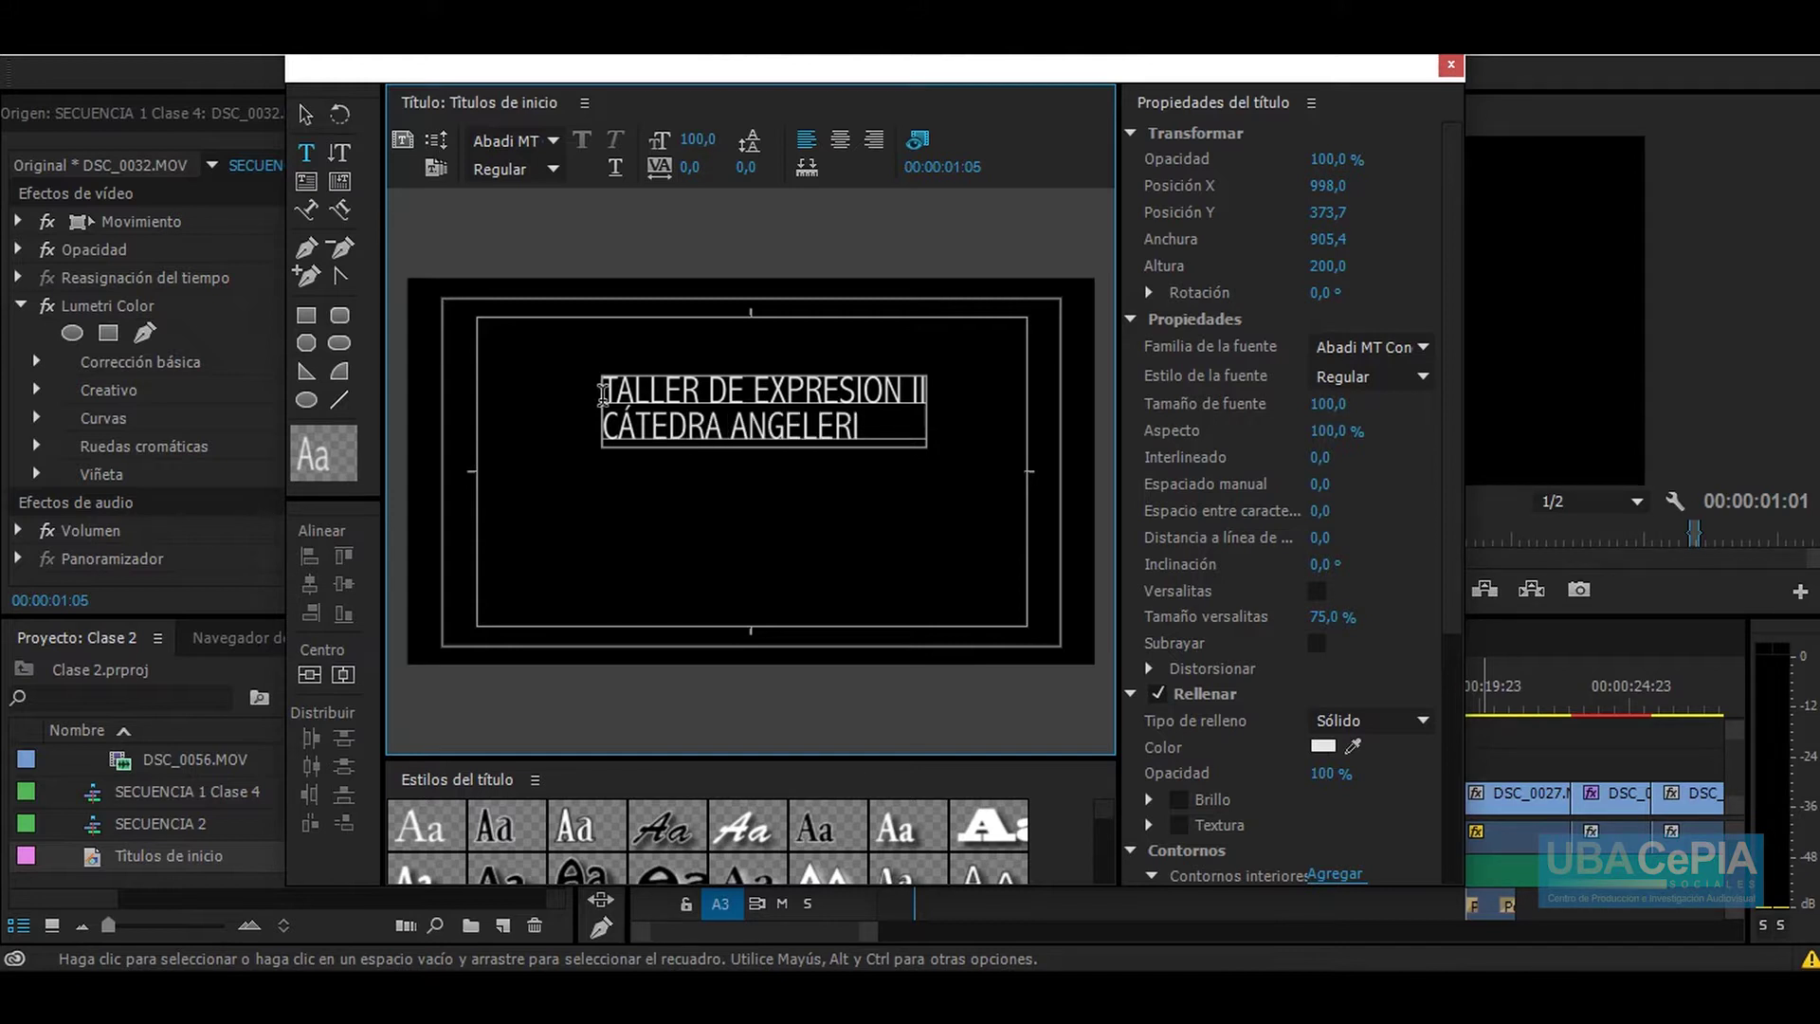
Step: Centre-align both lines and move the text box near the middle of the frame
key(ctrl+a)
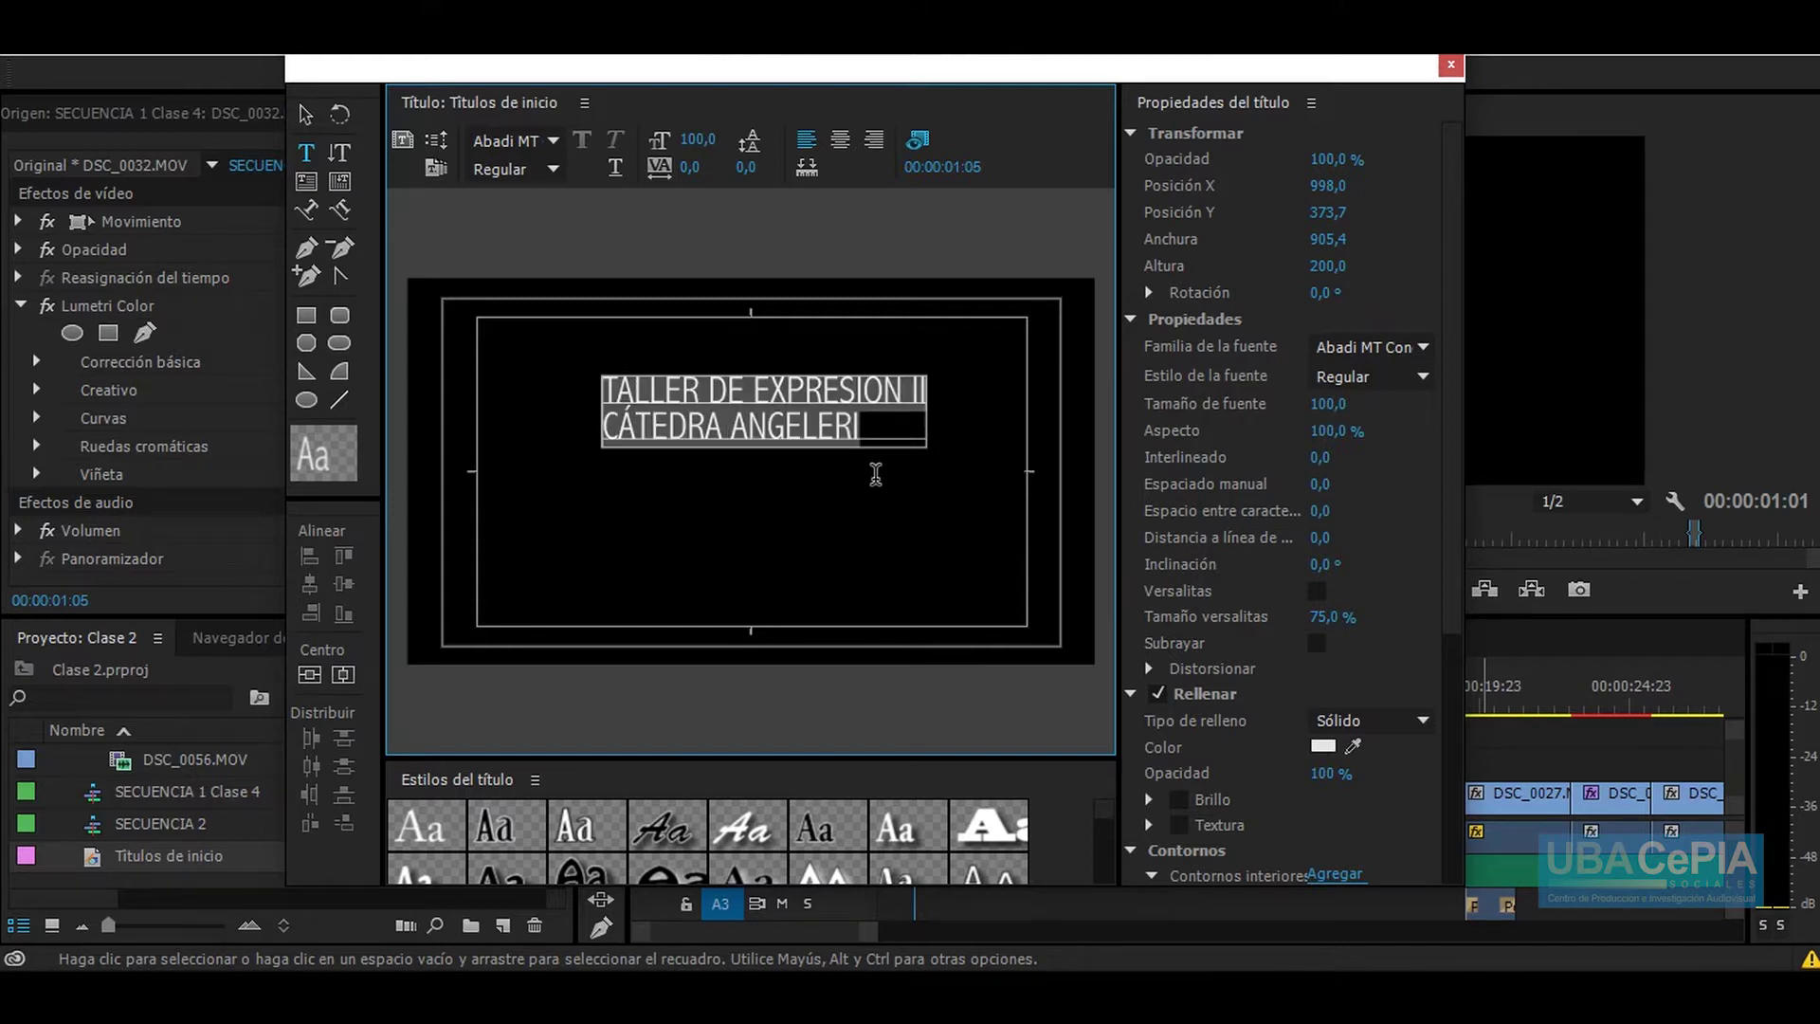
click(841, 143)
click(307, 117)
drag(820, 432, 804, 431)
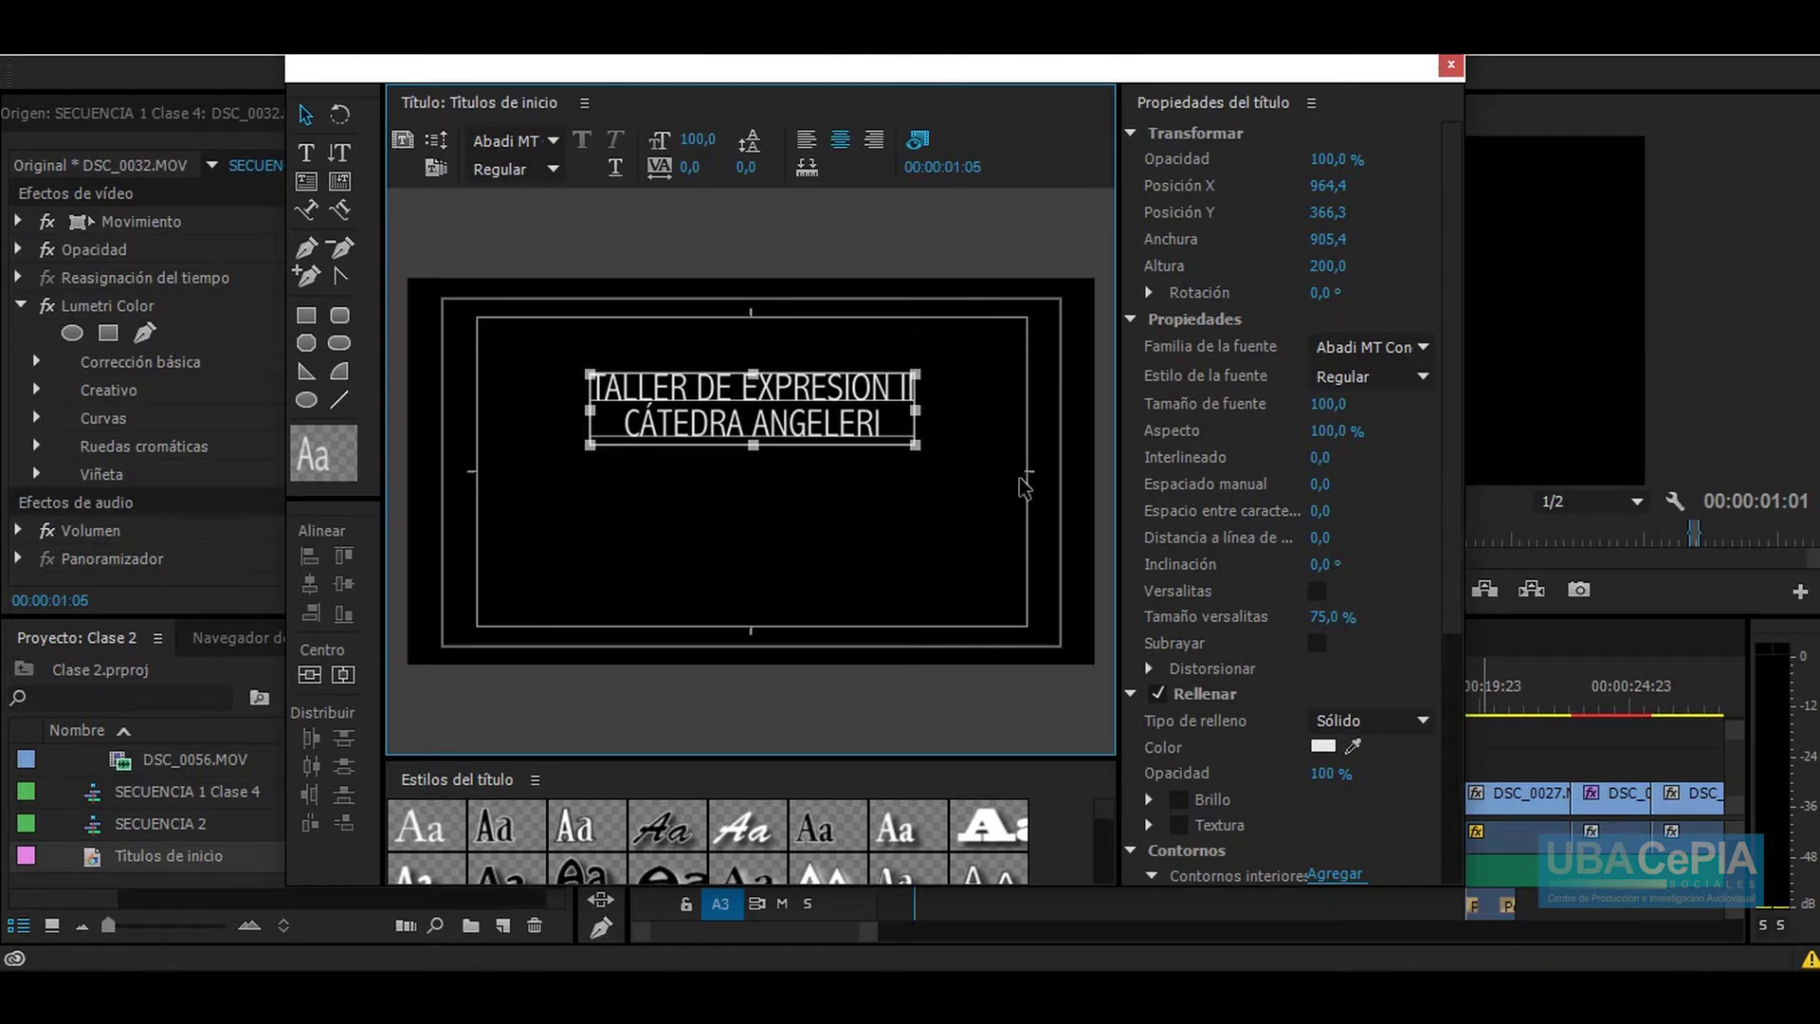
mouse_move(770, 408)
mouse_down()
mouse_move(758, 466)
mouse_move(765, 449)
mouse_up()
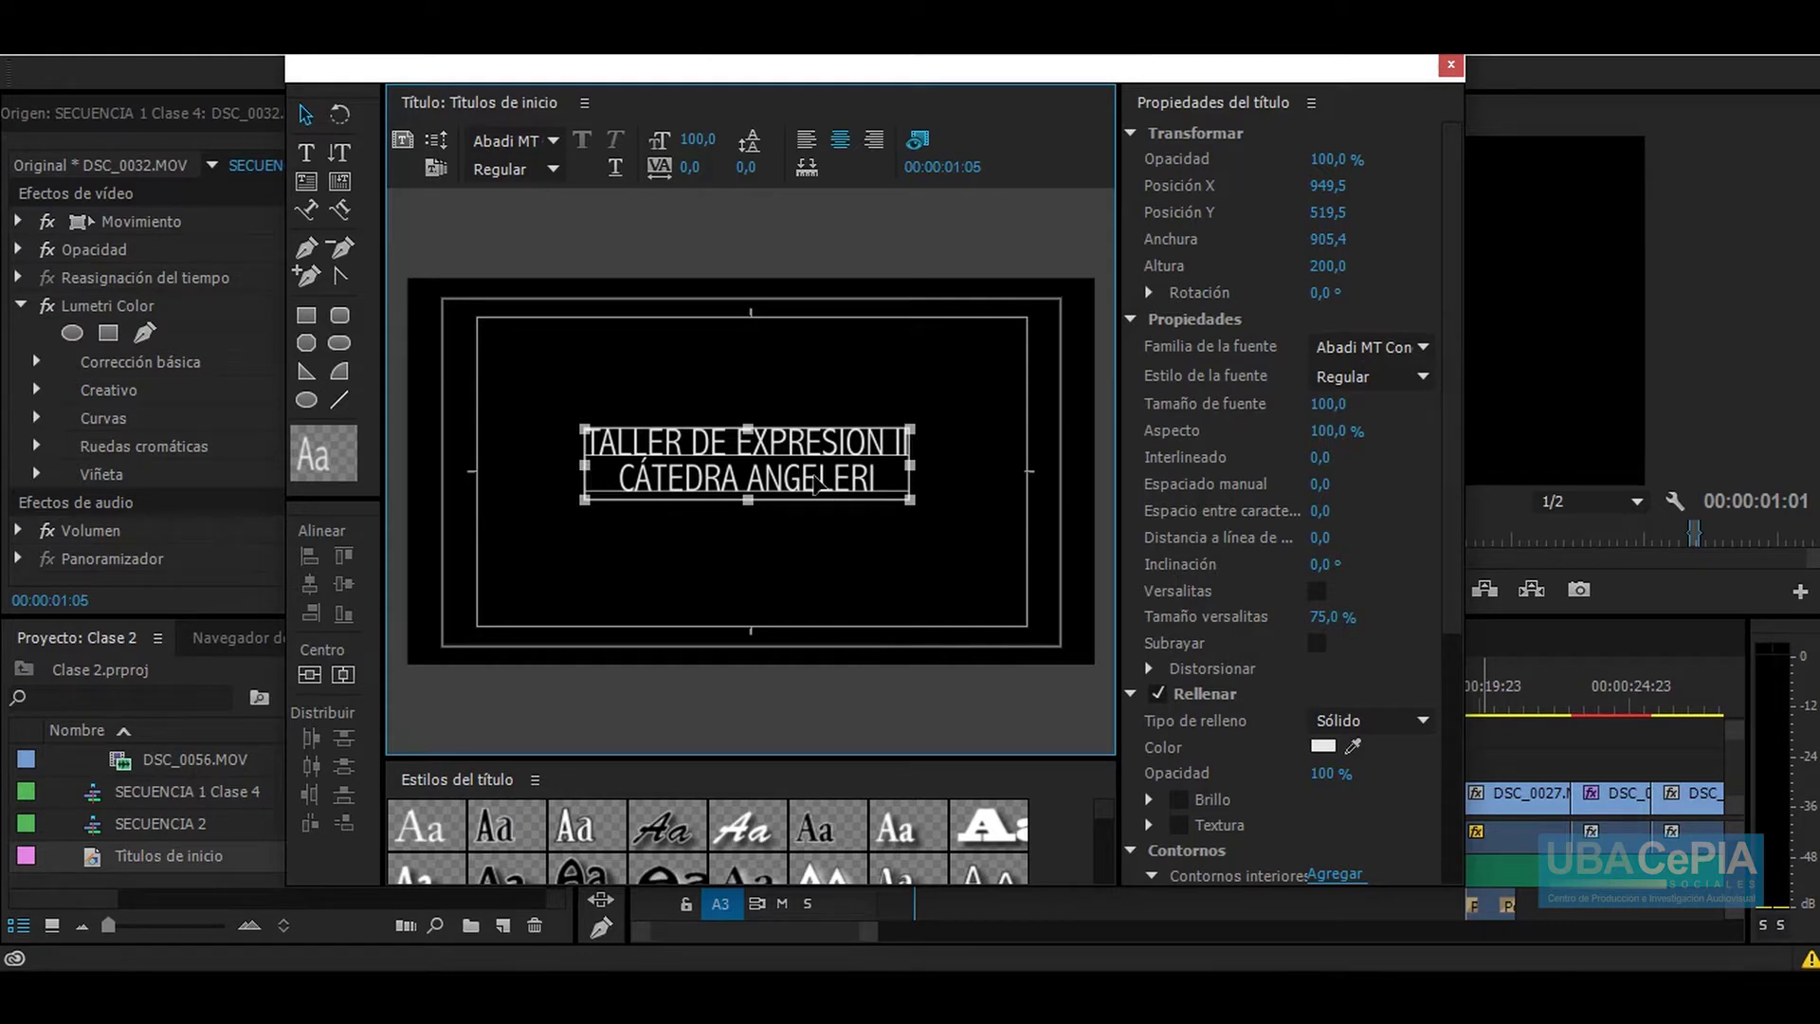
click(747, 379)
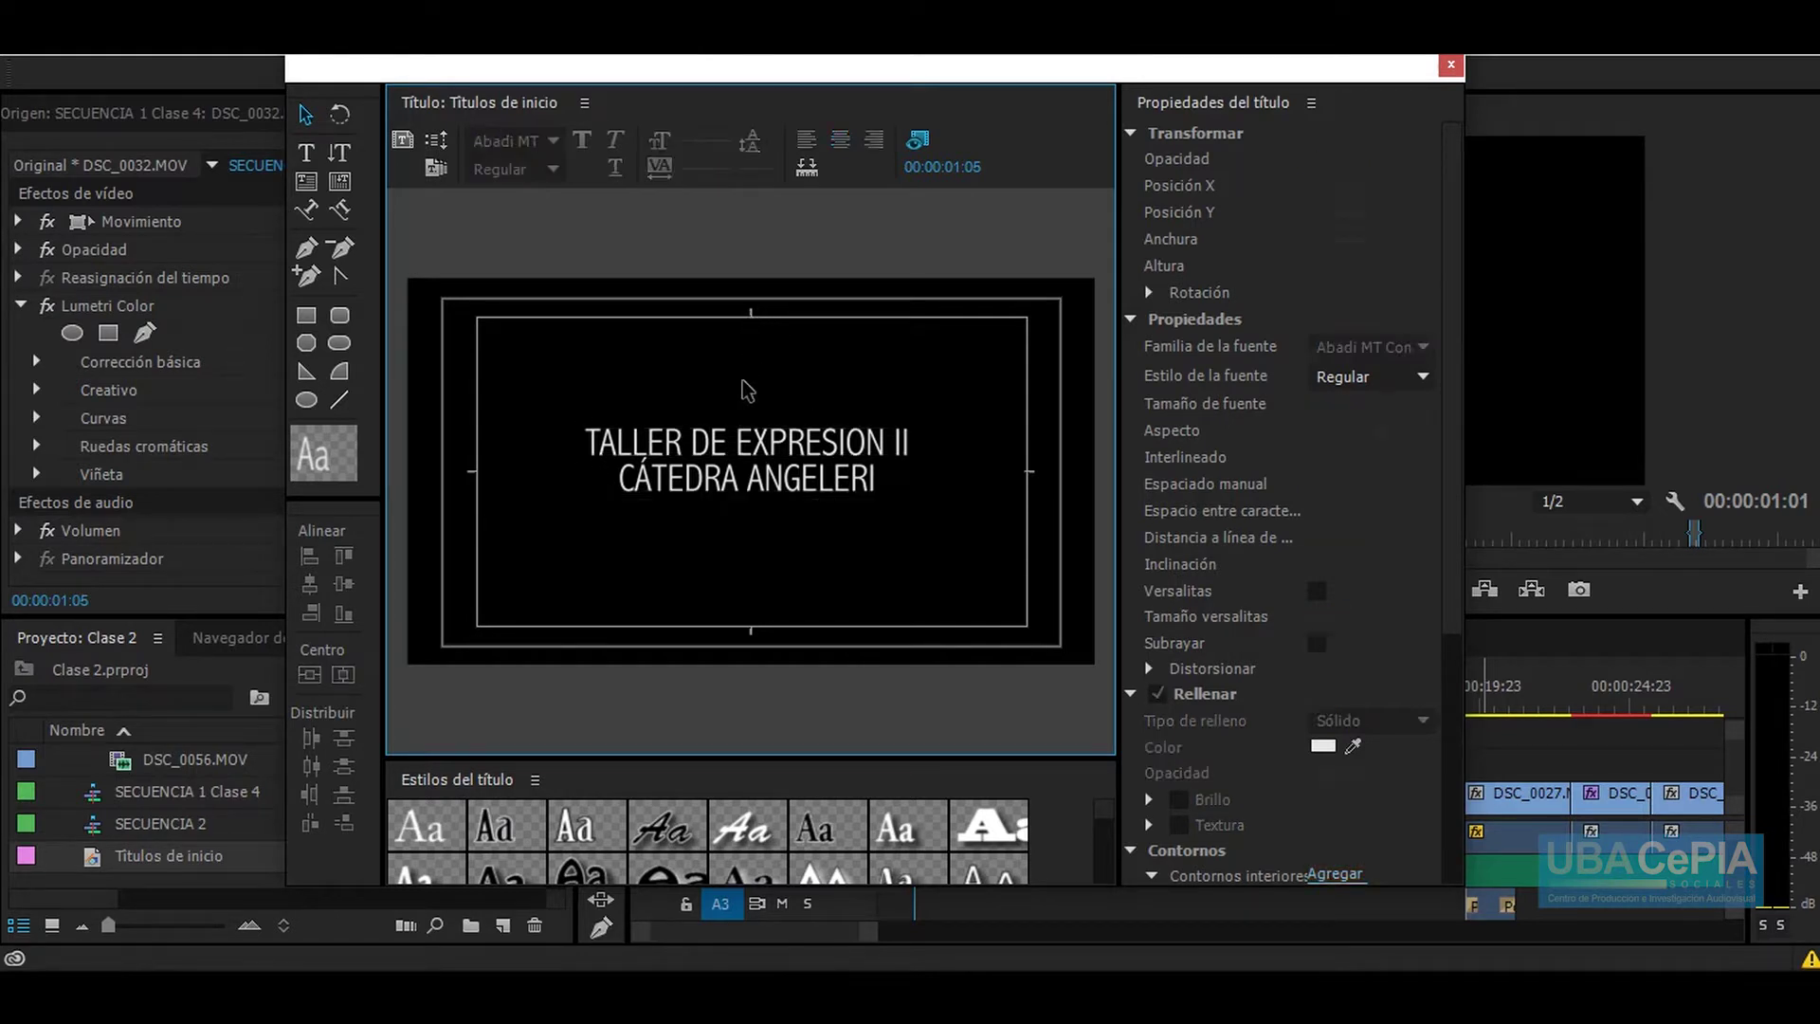
click(750, 453)
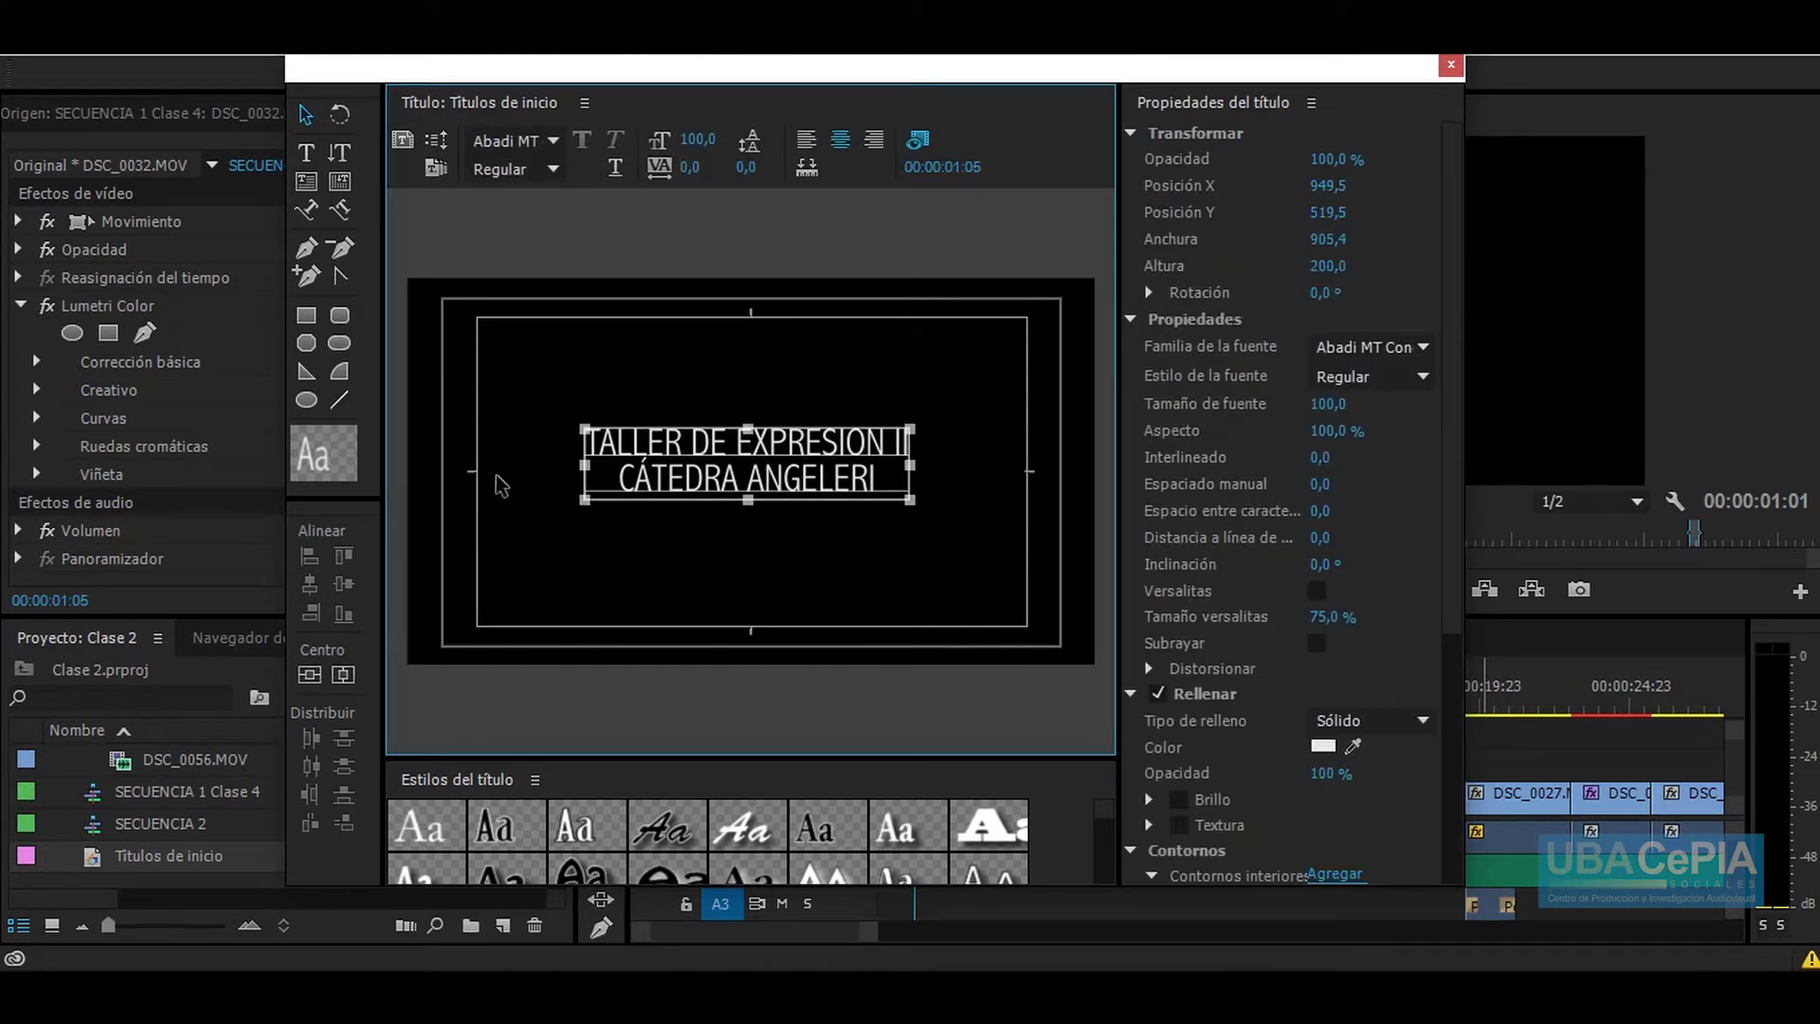
drag(775, 477, 774, 482)
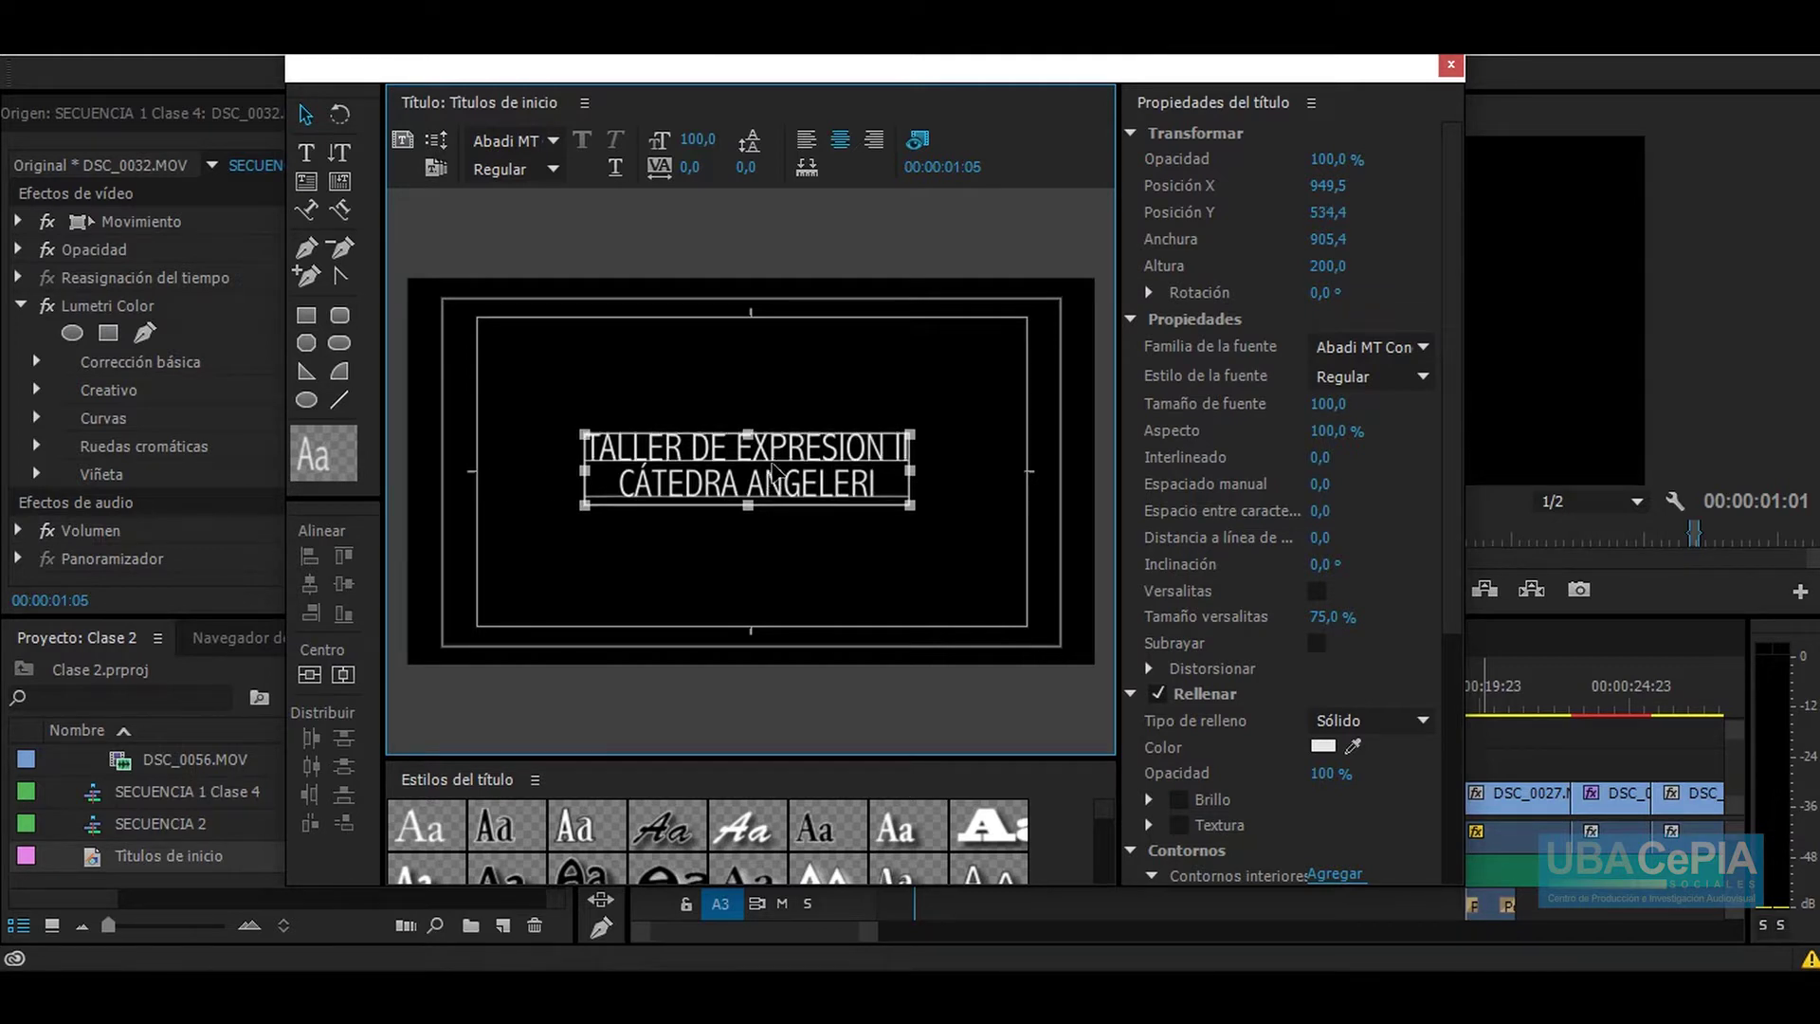
click(818, 379)
click(839, 478)
drag(751, 505, 748, 547)
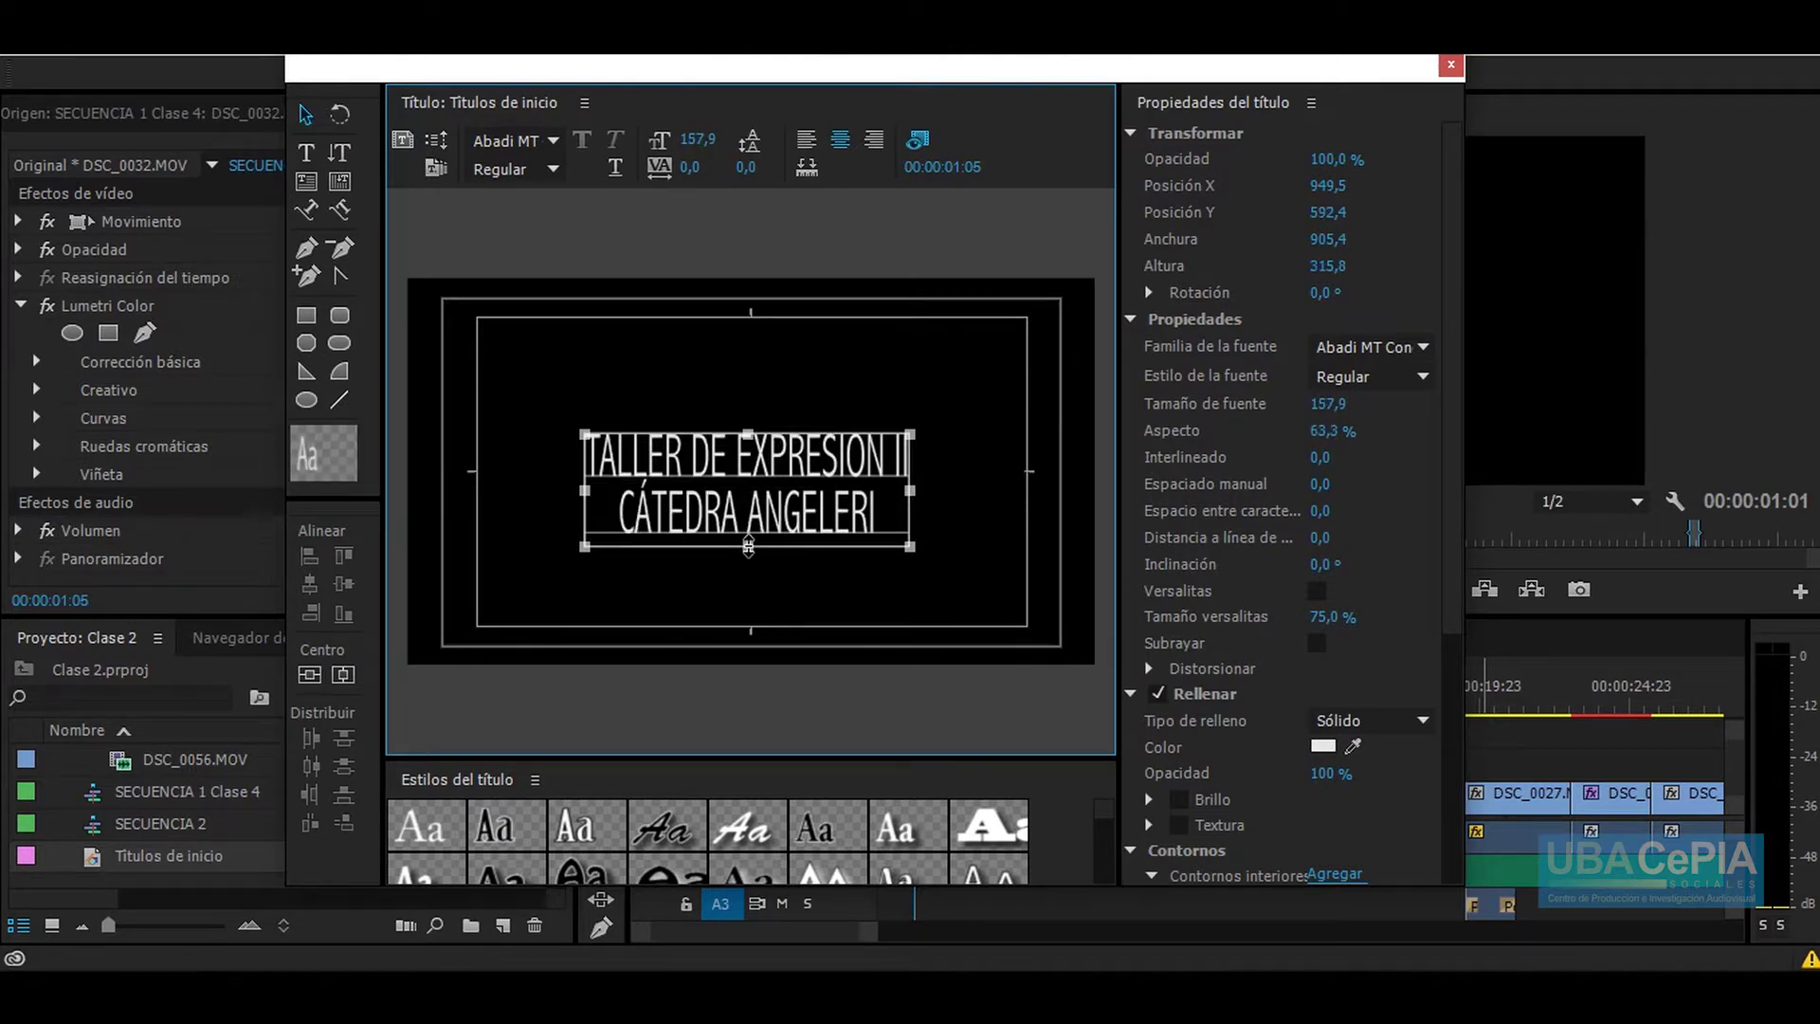
key(ctrl+z)
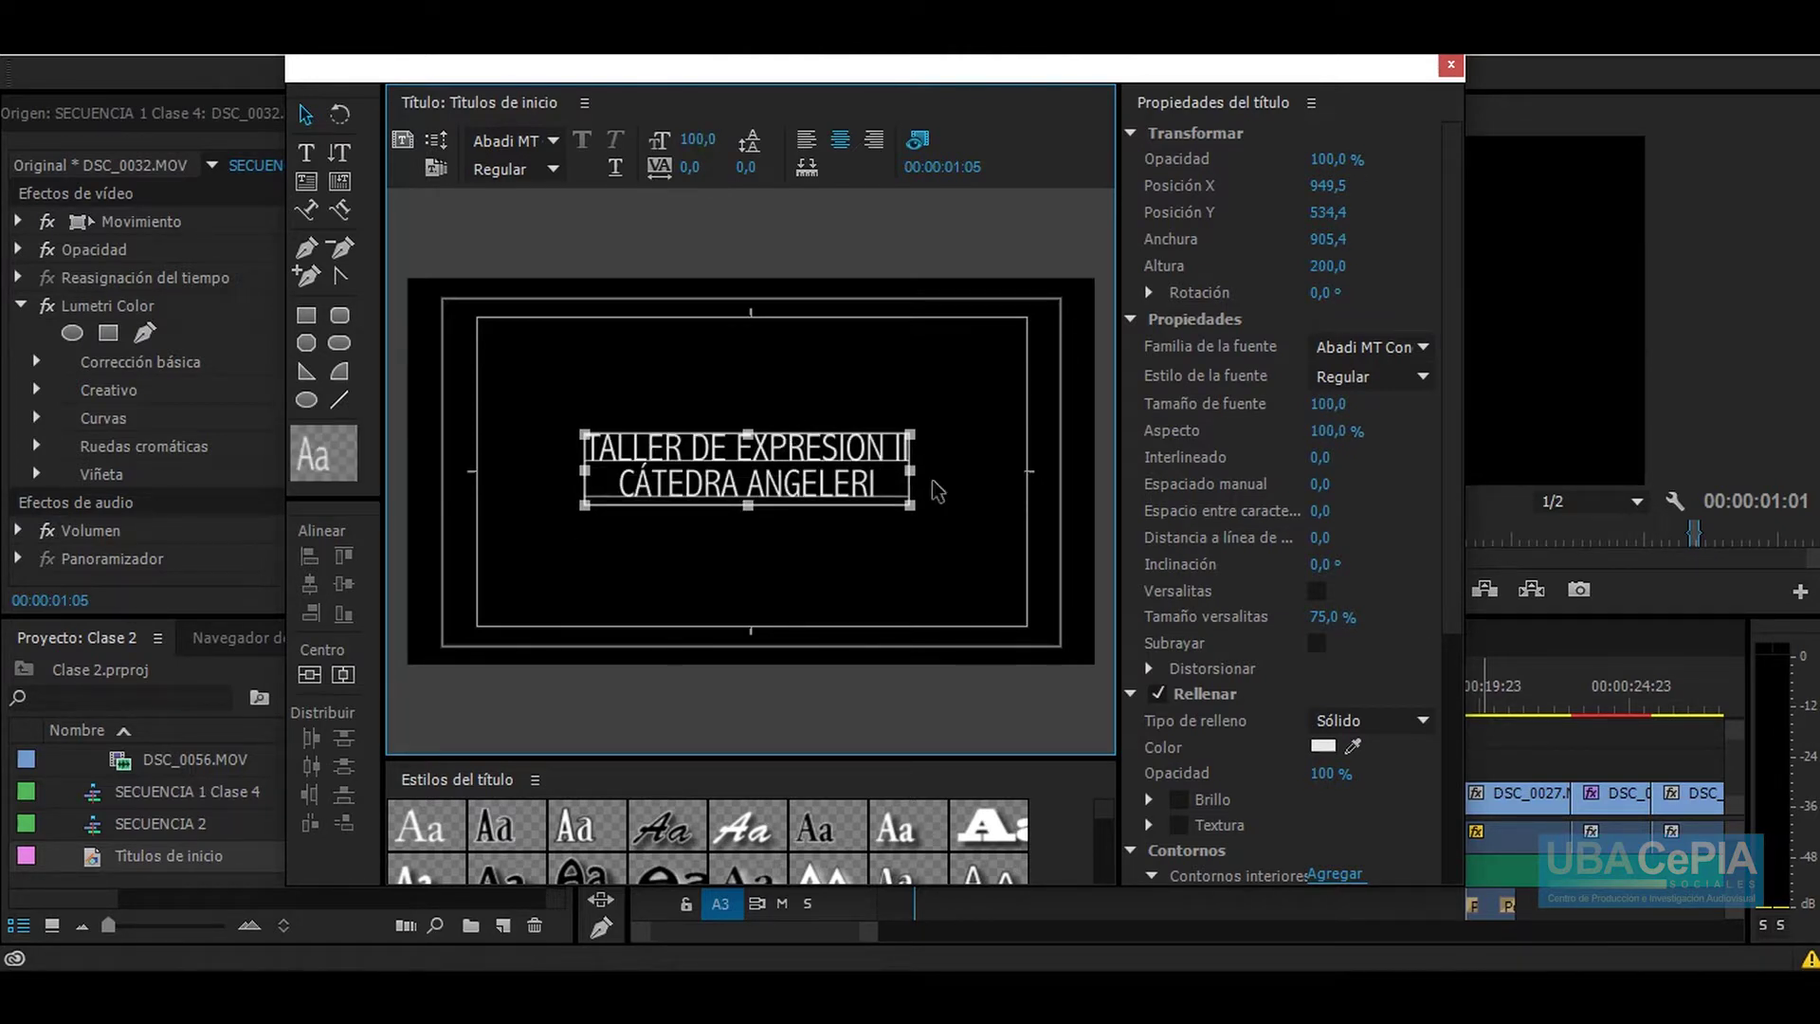
Step: Try several title styles on the text, settling on Lithos Pro Black
click(858, 377)
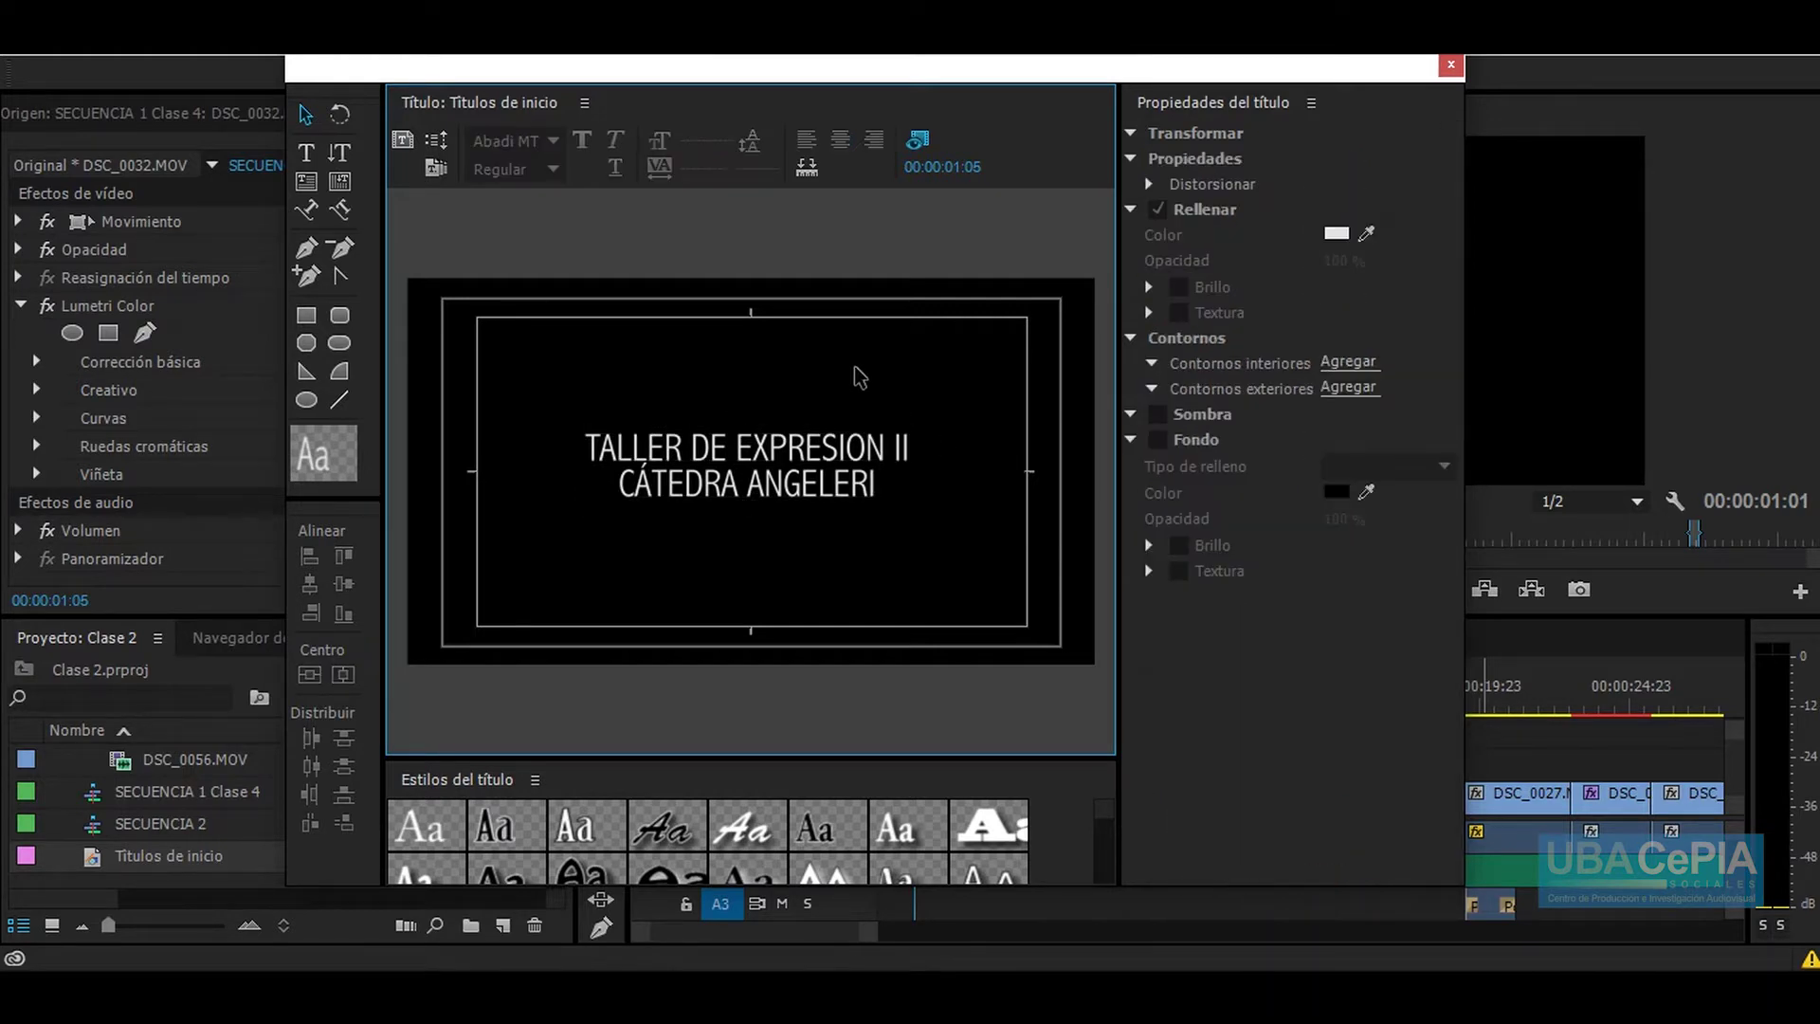
click(799, 459)
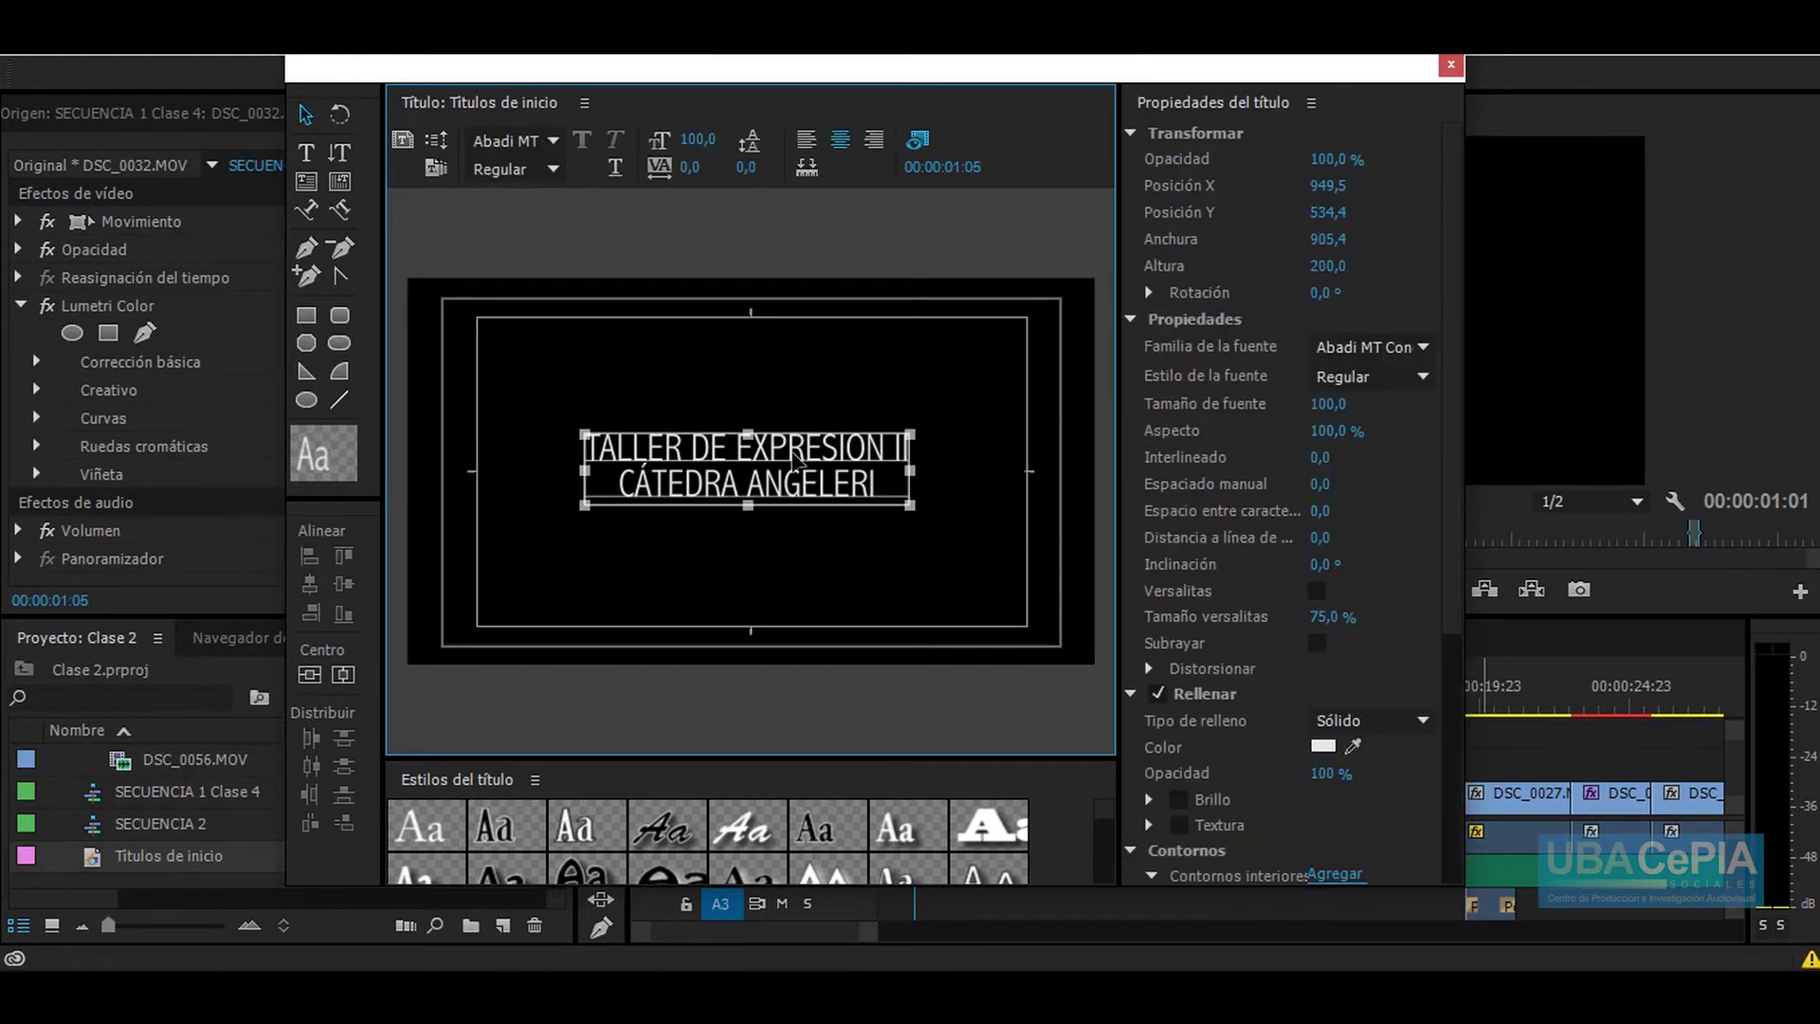
click(512, 831)
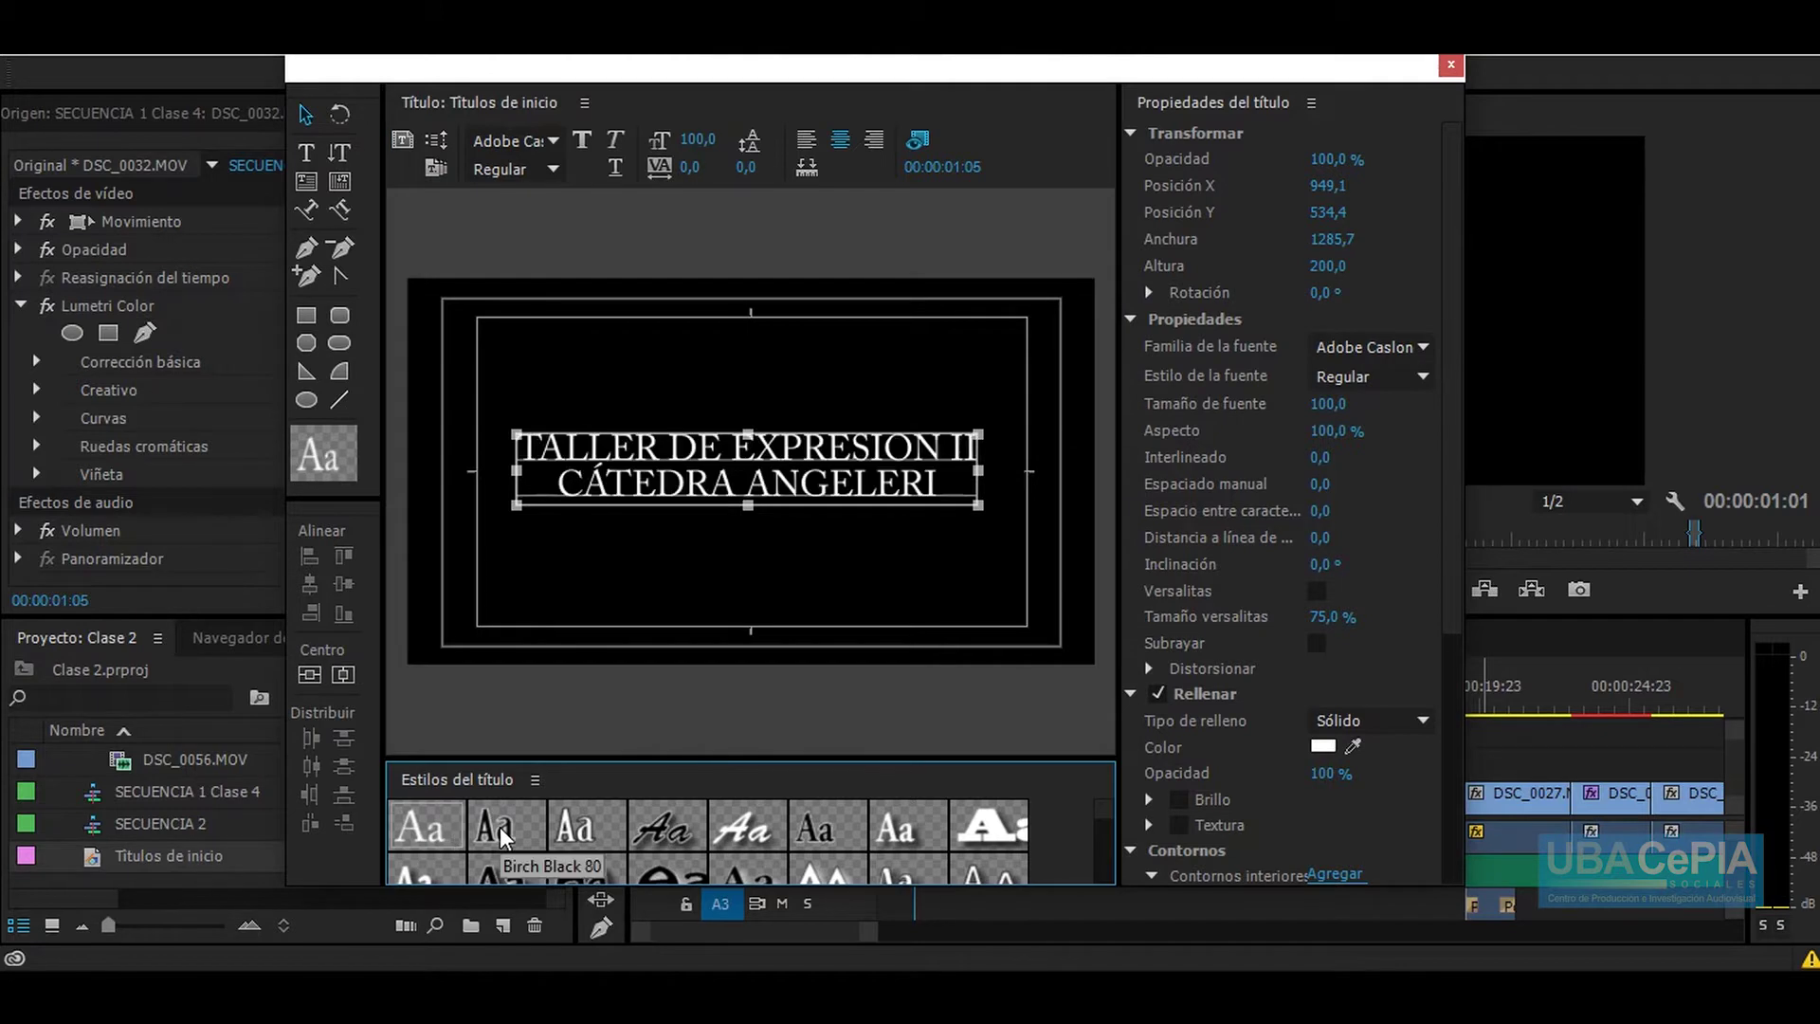
click(557, 838)
click(663, 830)
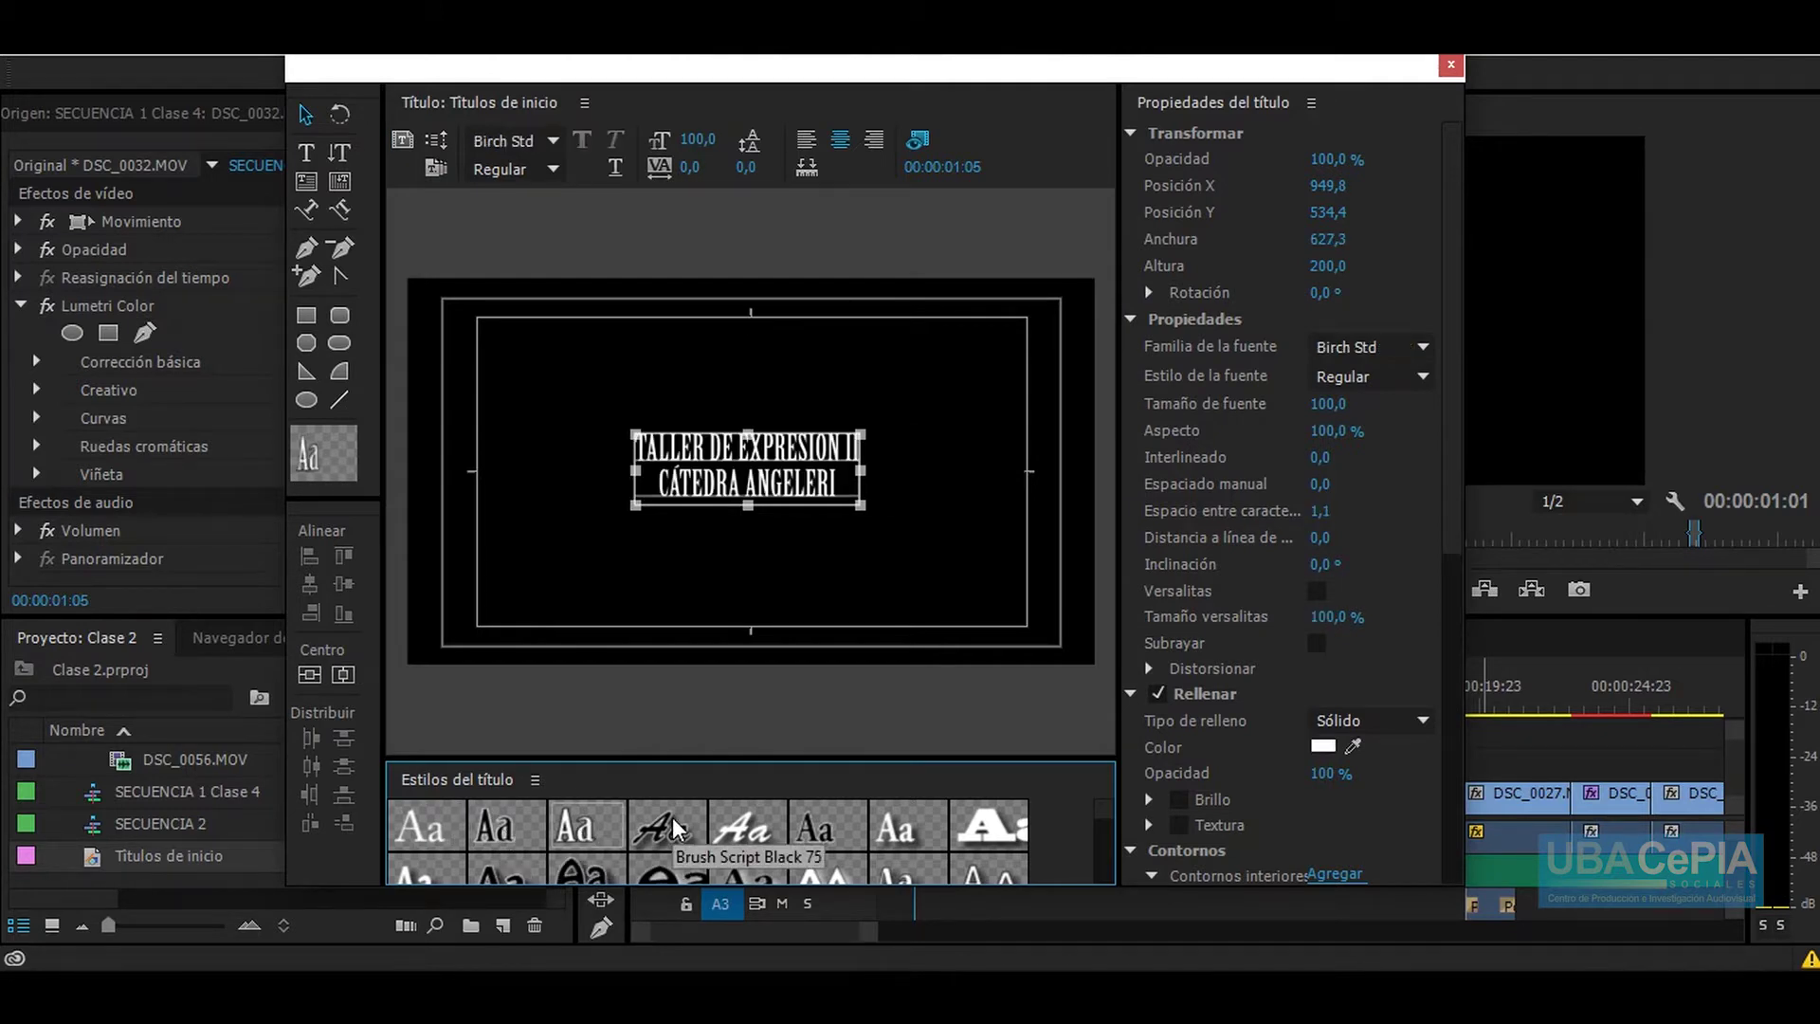
click(720, 829)
click(896, 832)
click(989, 833)
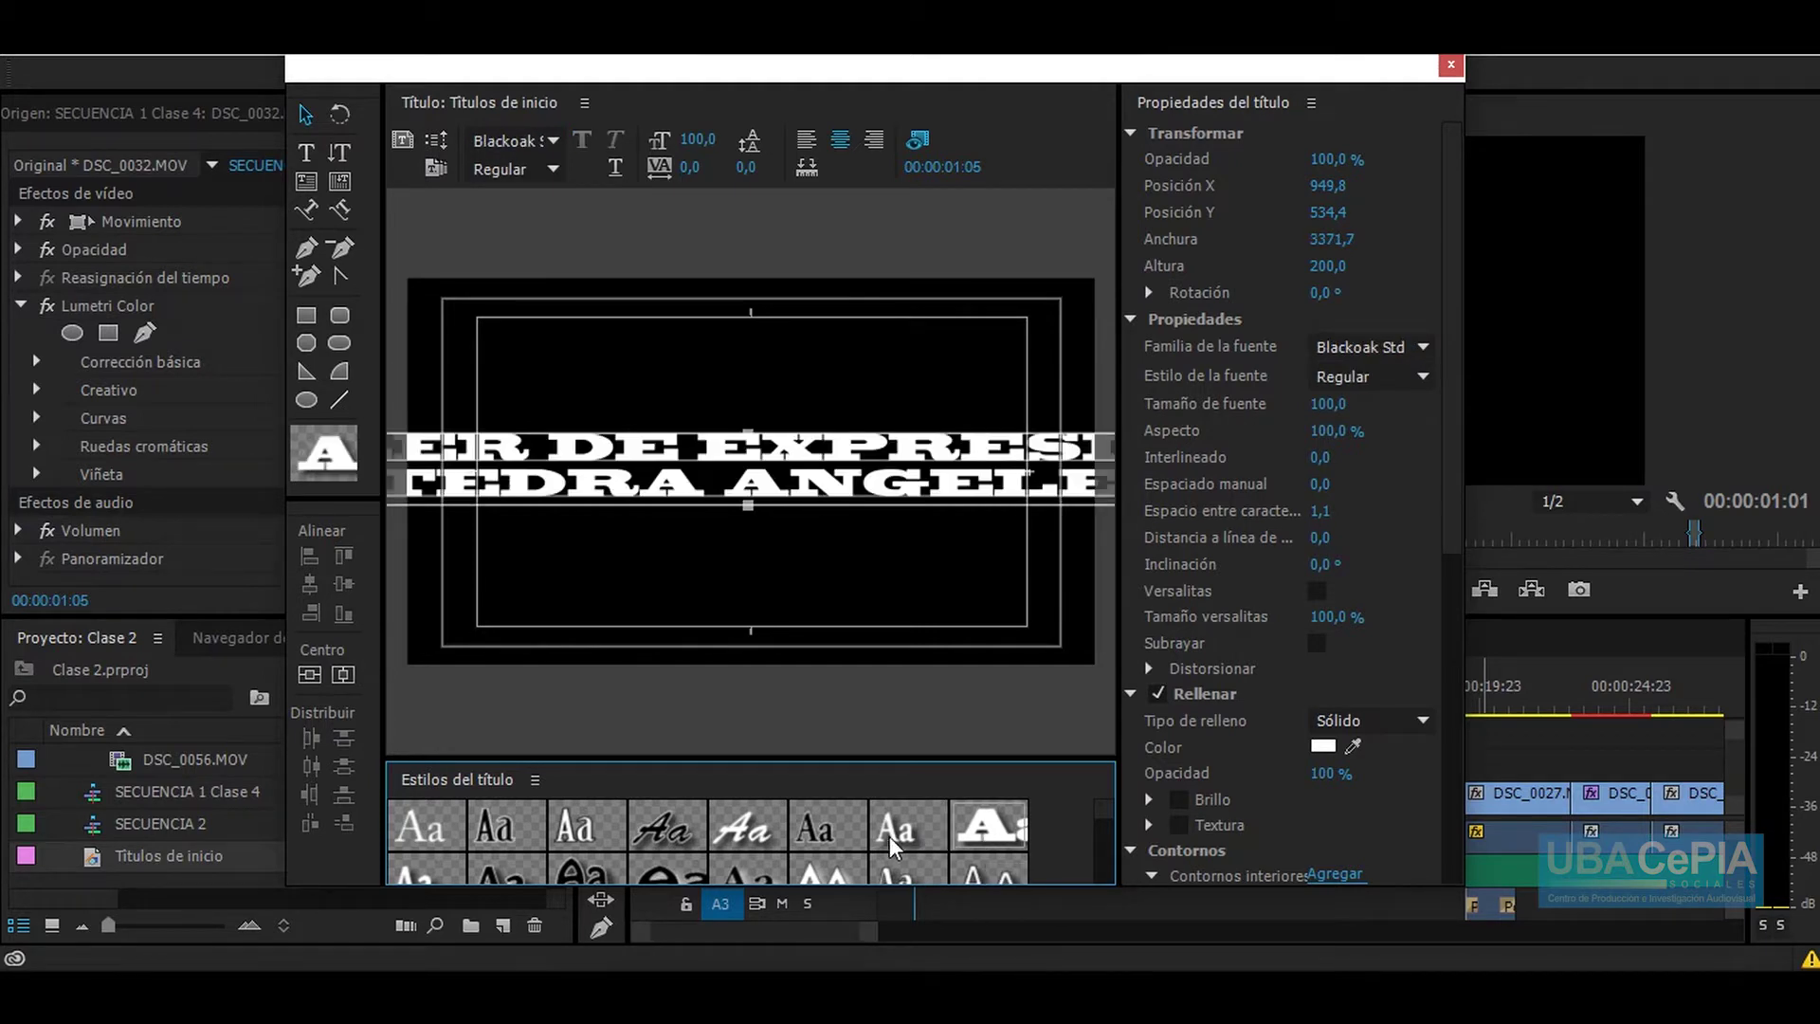
click(832, 868)
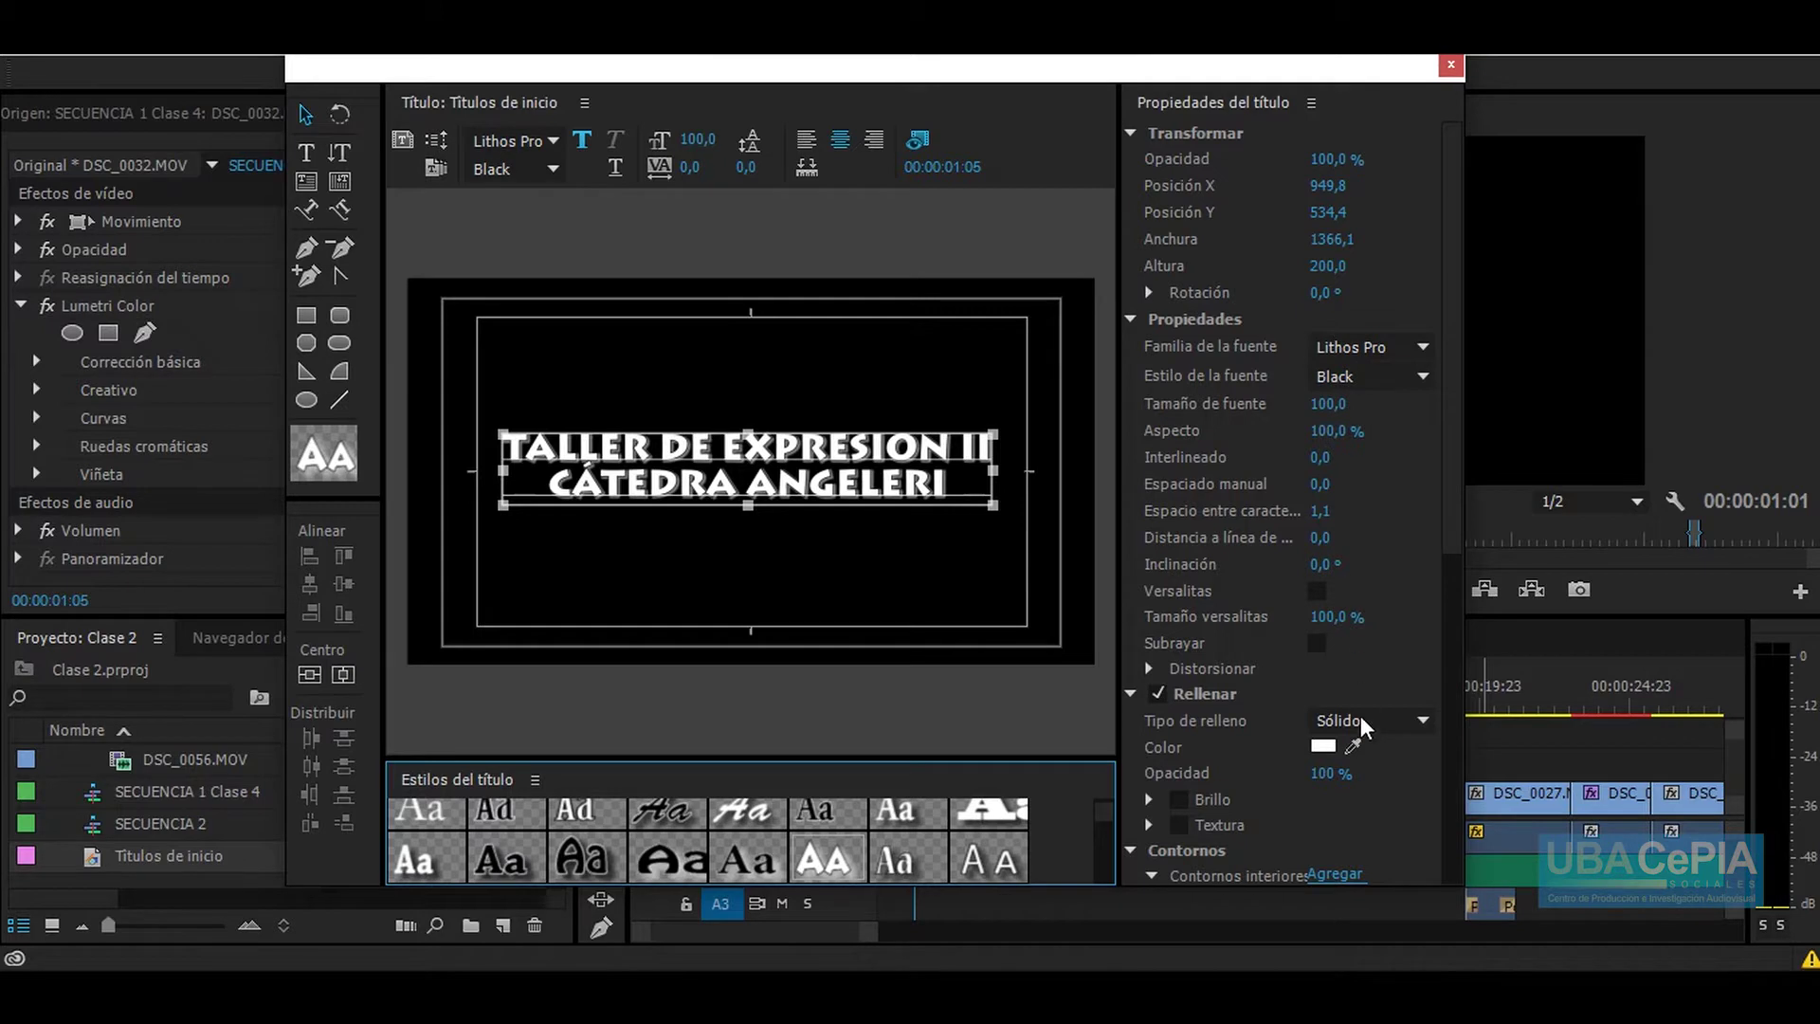
Step: Set opacity to 80 %, shift the text right, size 121, 95 % aspect and 17° slant
drag(1332, 159, 1313, 160)
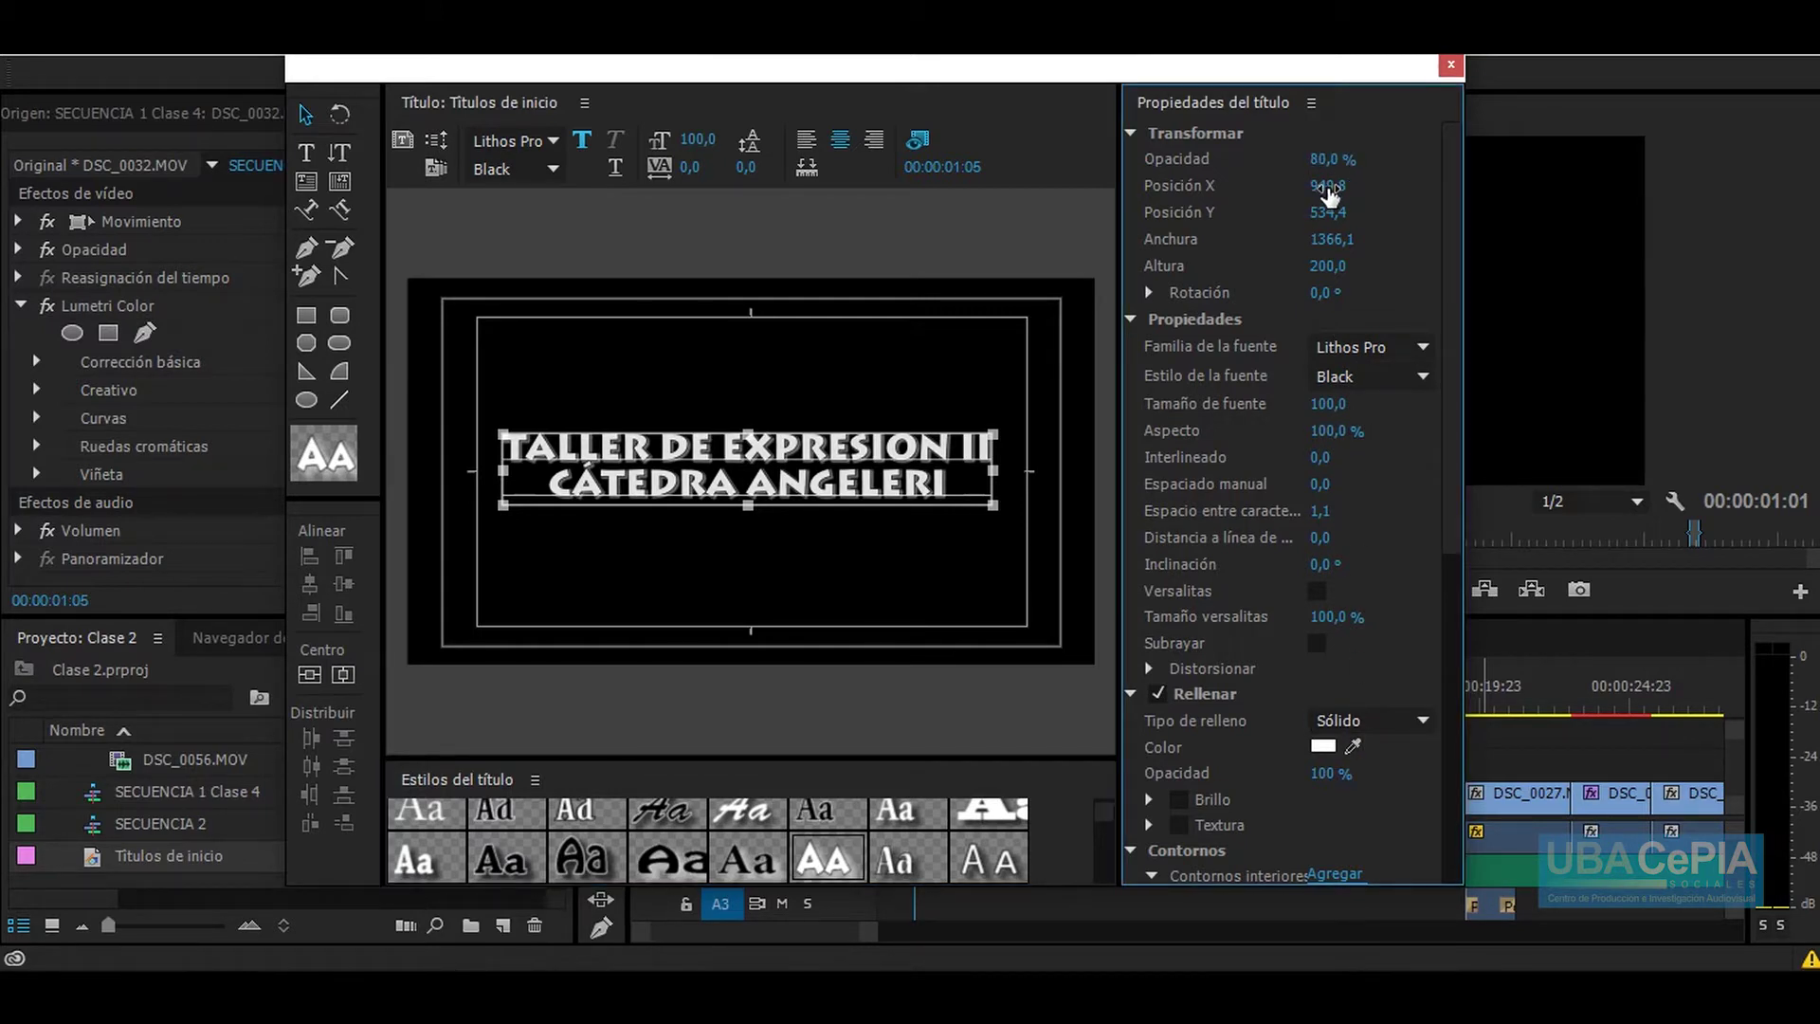
drag(1332, 195, 1356, 194)
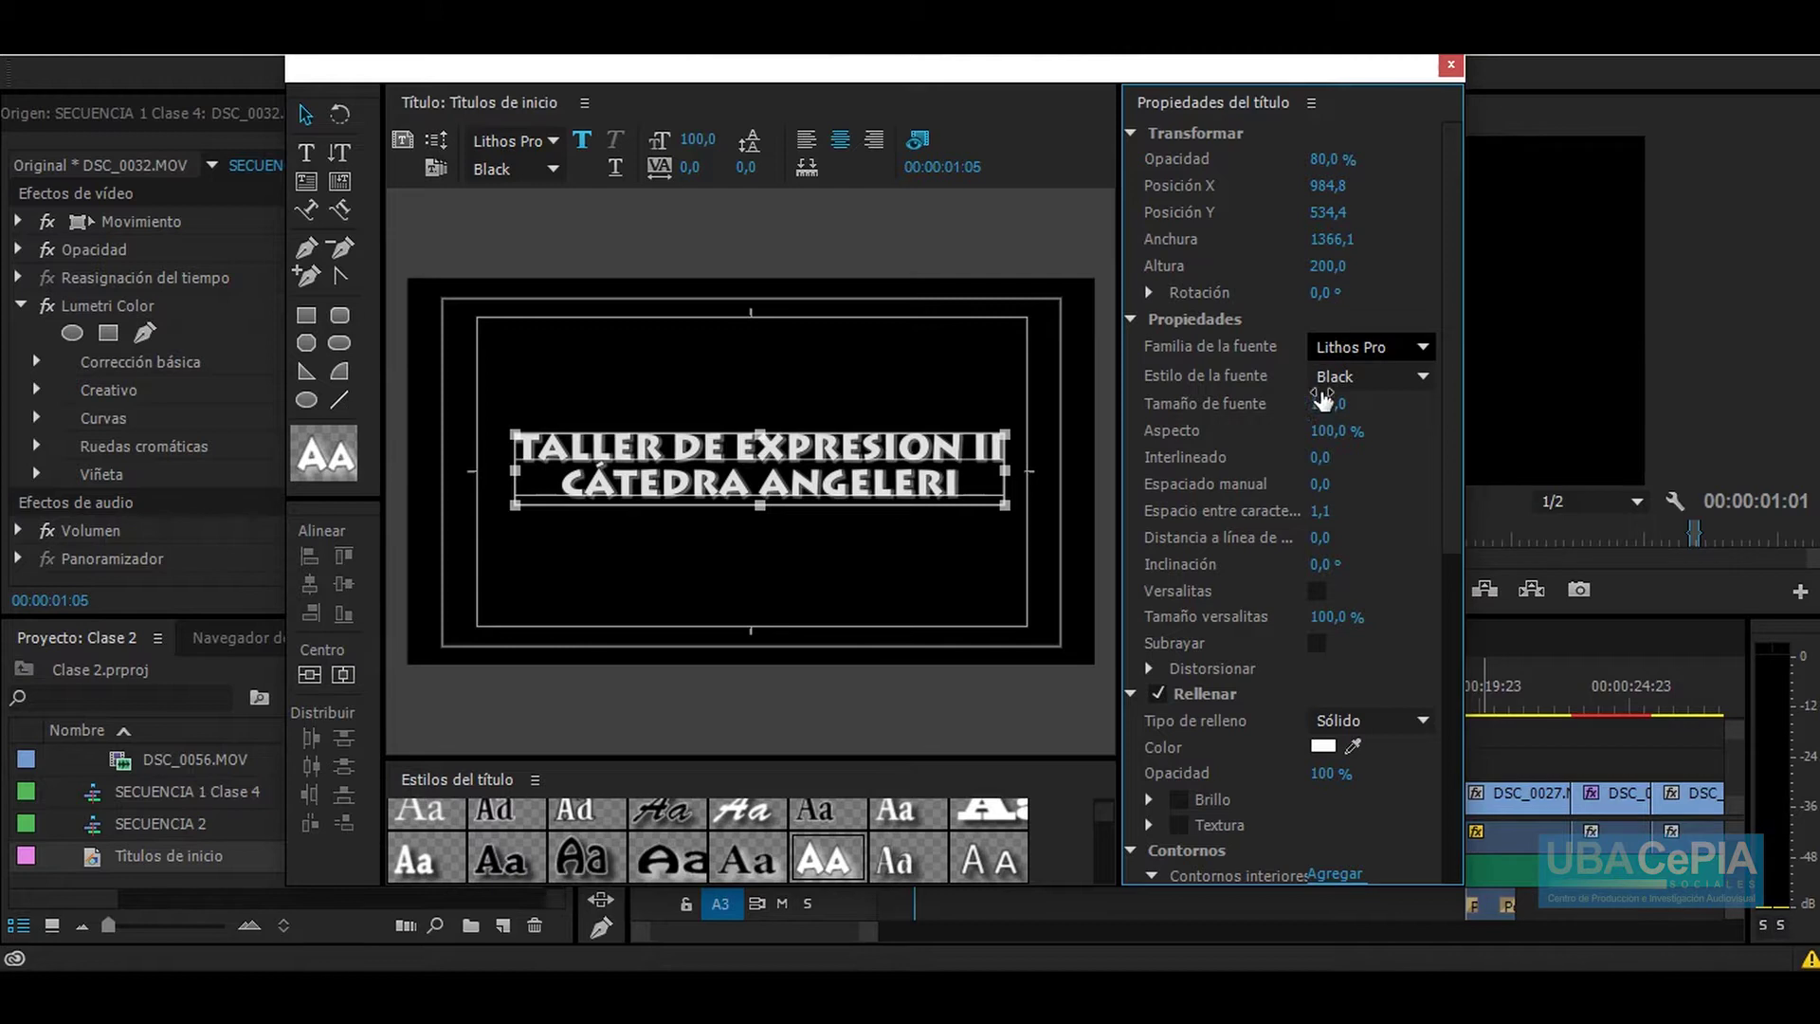
mouse_move(1329, 403)
mouse_down()
mouse_move(1368, 403)
mouse_move(1331, 403)
mouse_move(1353, 431)
mouse_move(1325, 432)
mouse_up()
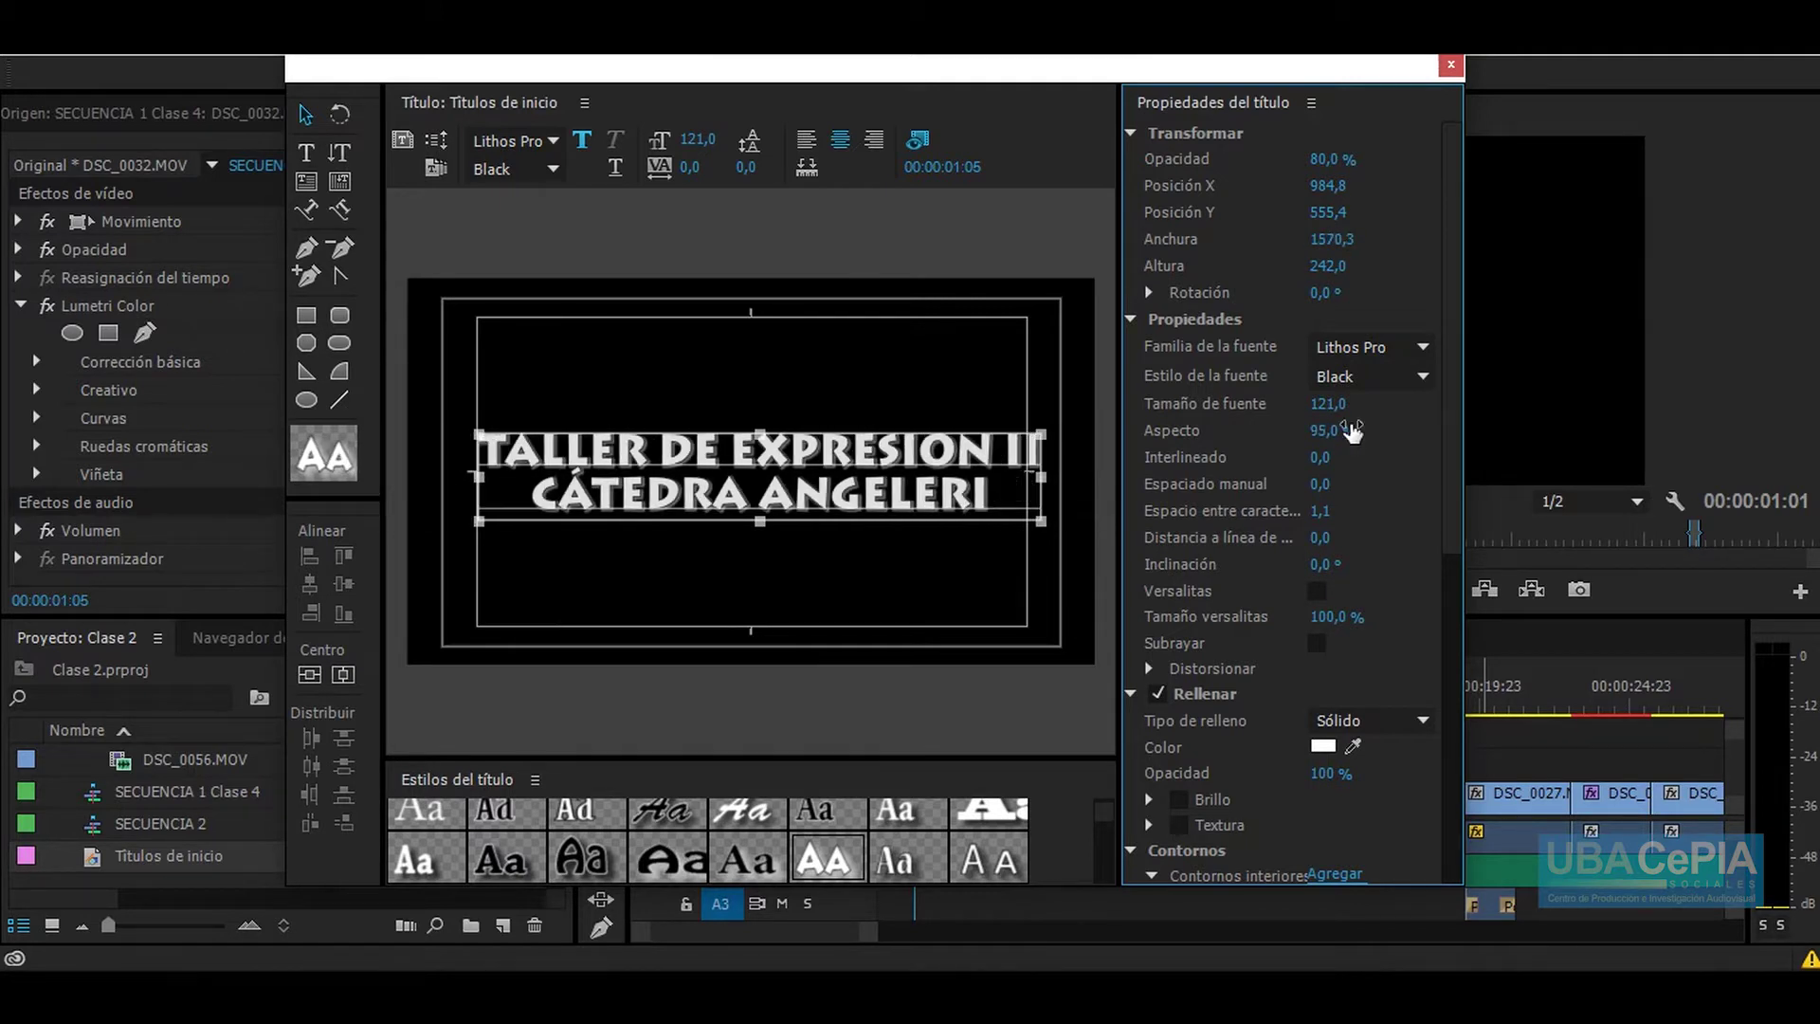
mouse_move(1320, 511)
mouse_down()
mouse_move(1365, 511)
mouse_move(1316, 511)
mouse_move(1346, 537)
mouse_up()
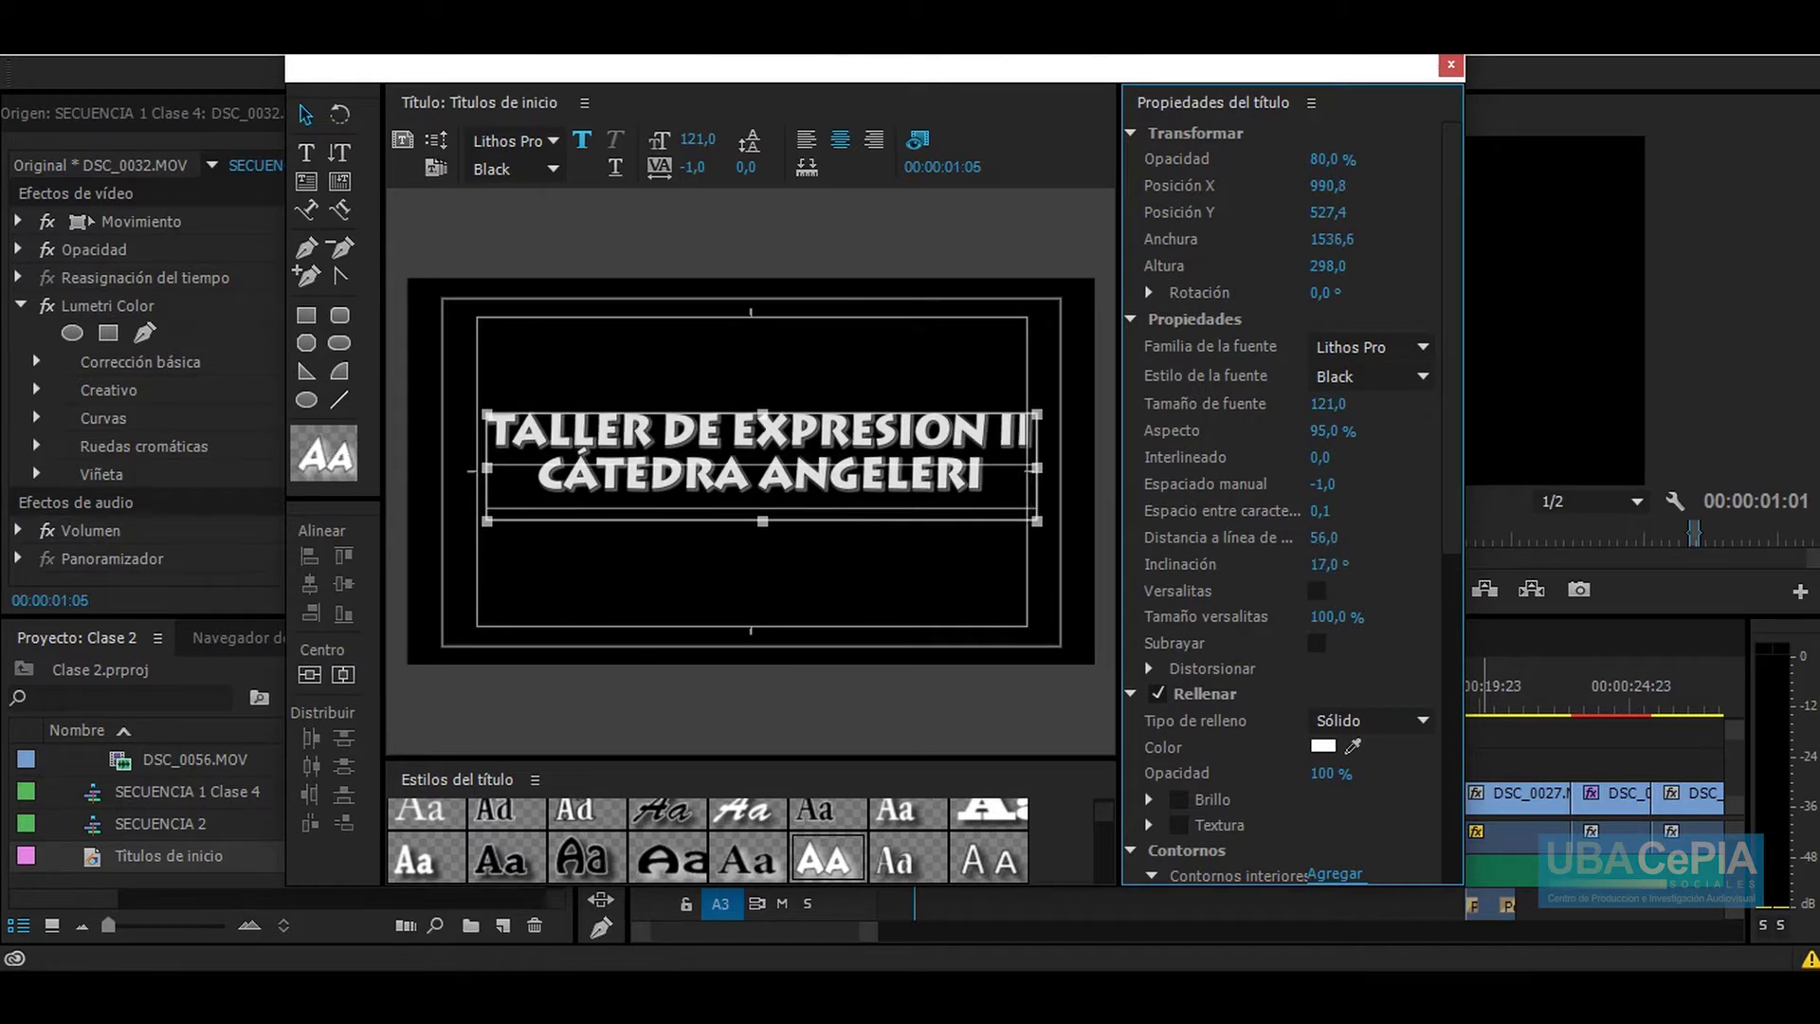
drag(1319, 564, 1346, 564)
Step: Fill the title text with solid red
scroll(1338, 606, down, 3)
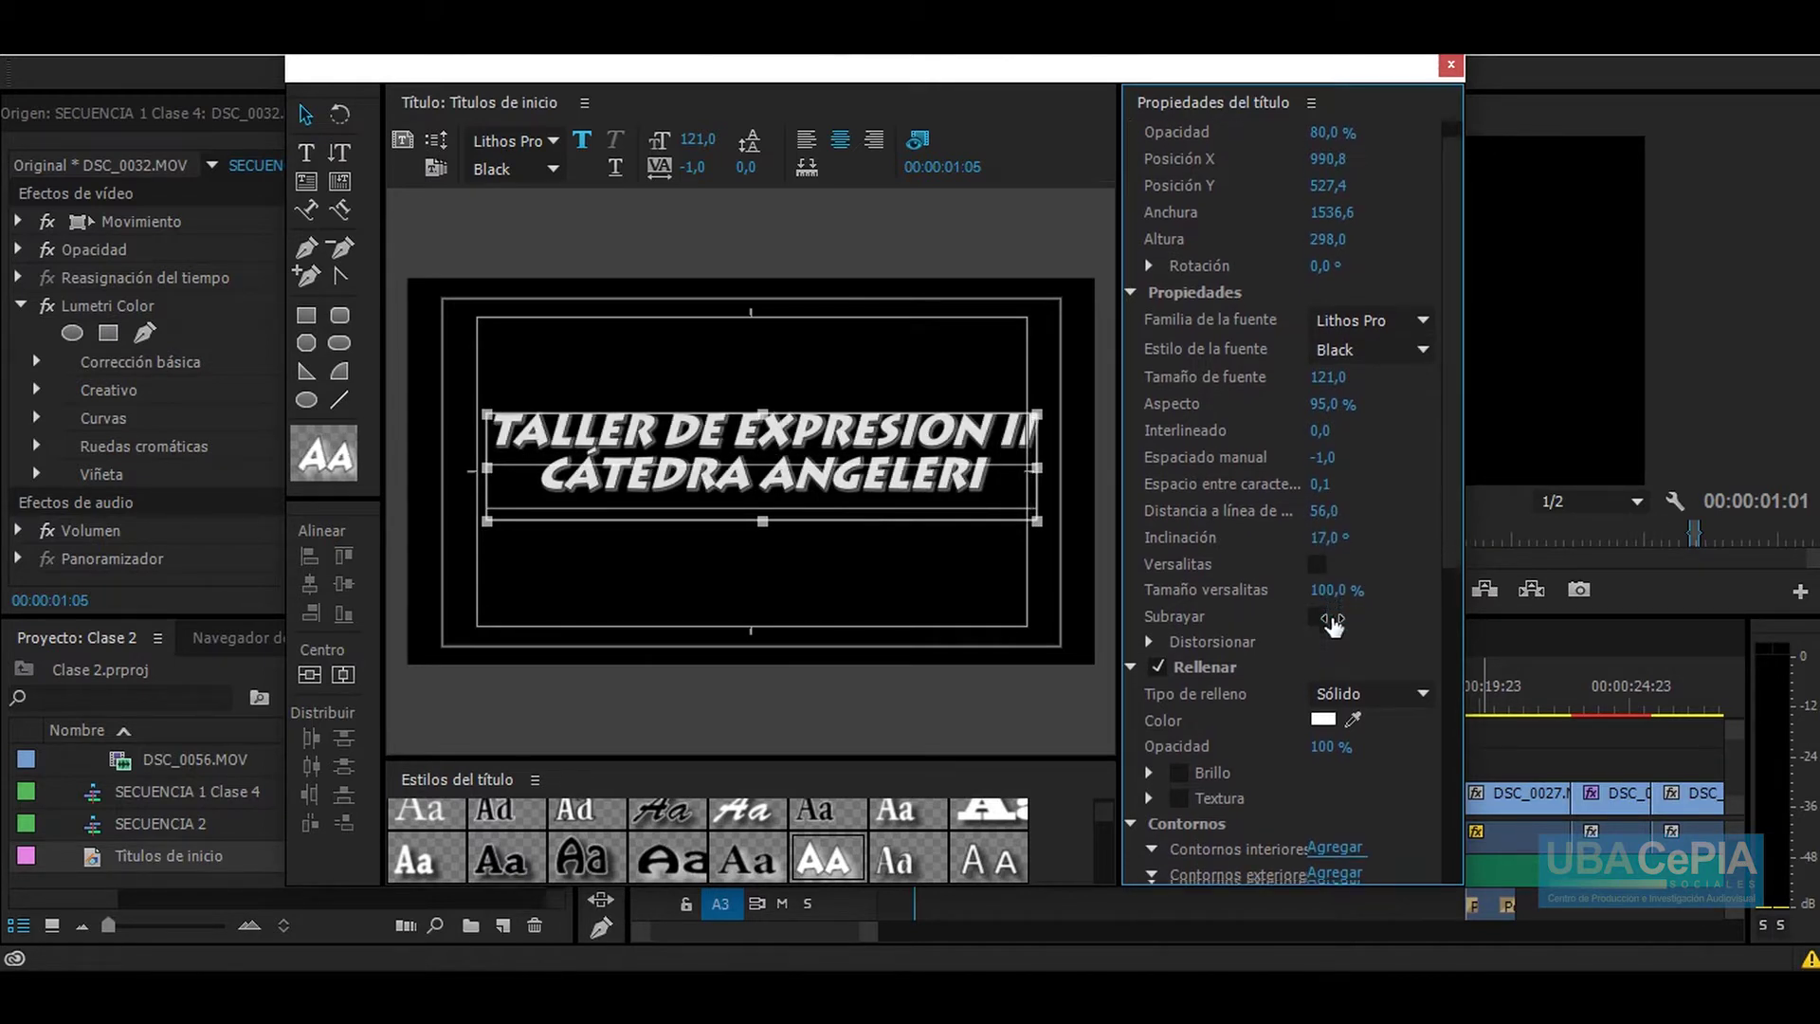
click(1338, 633)
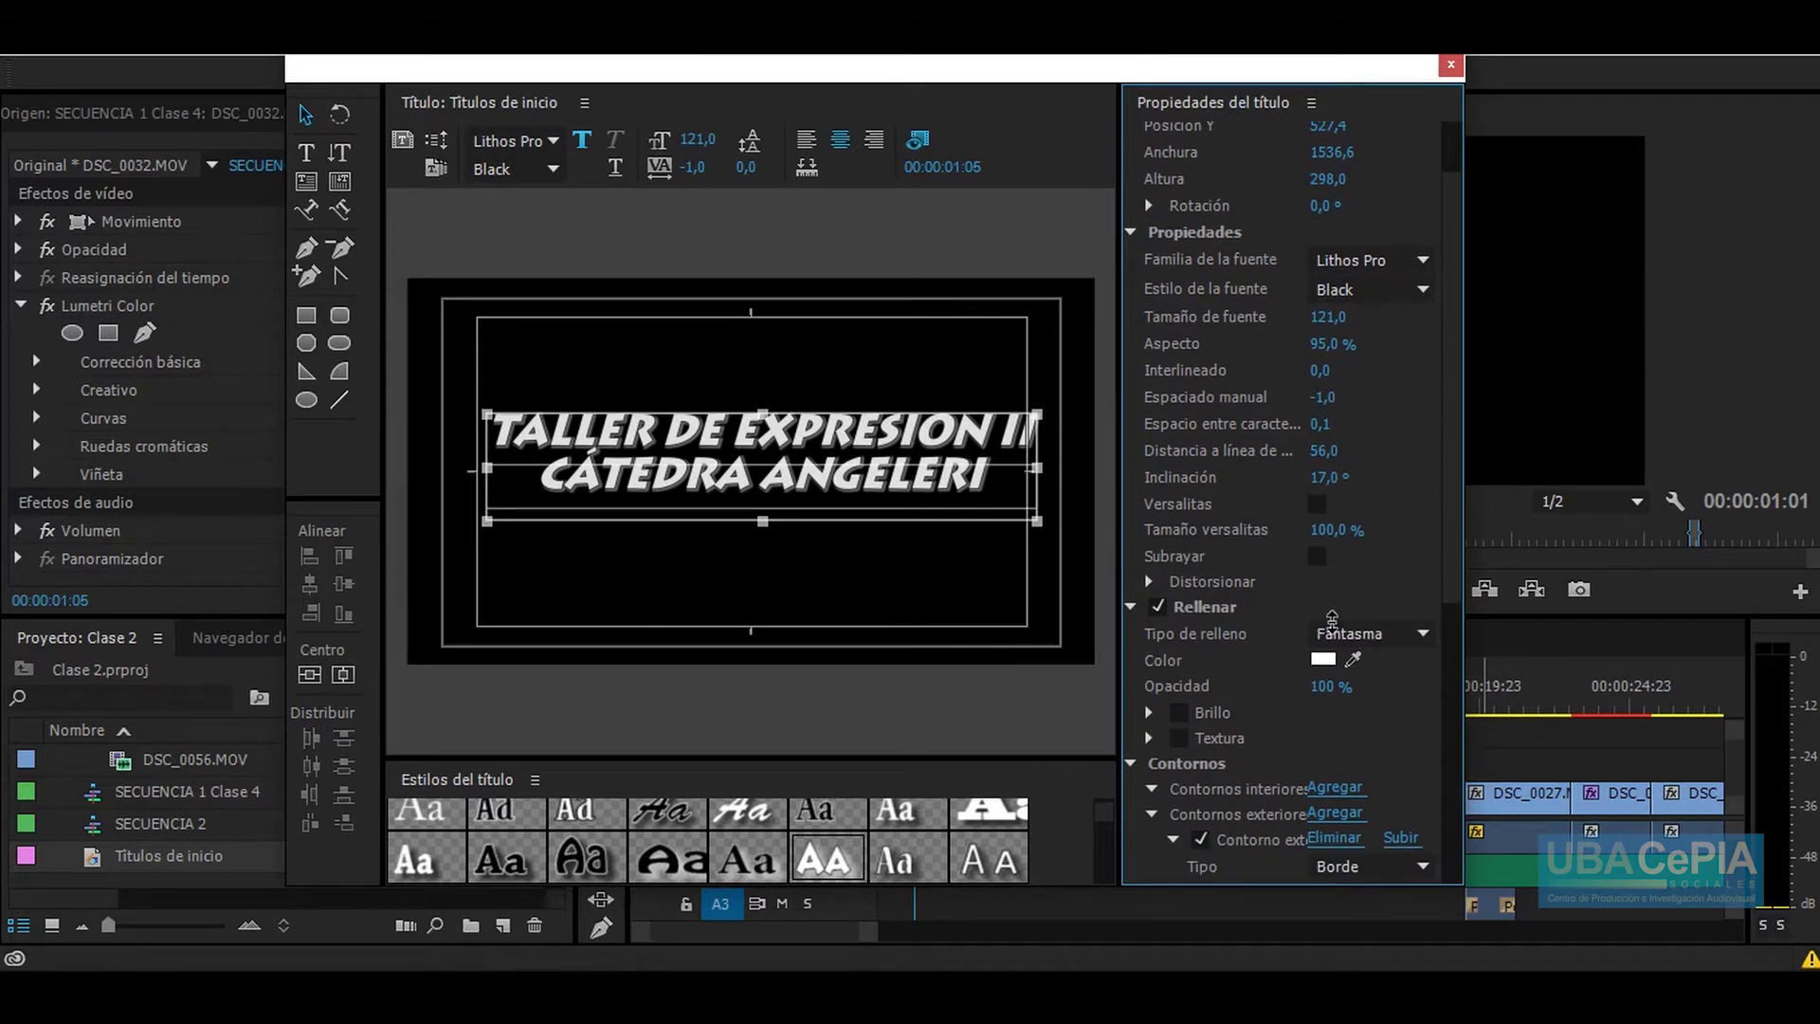
click(1337, 614)
click(1341, 635)
click(1347, 662)
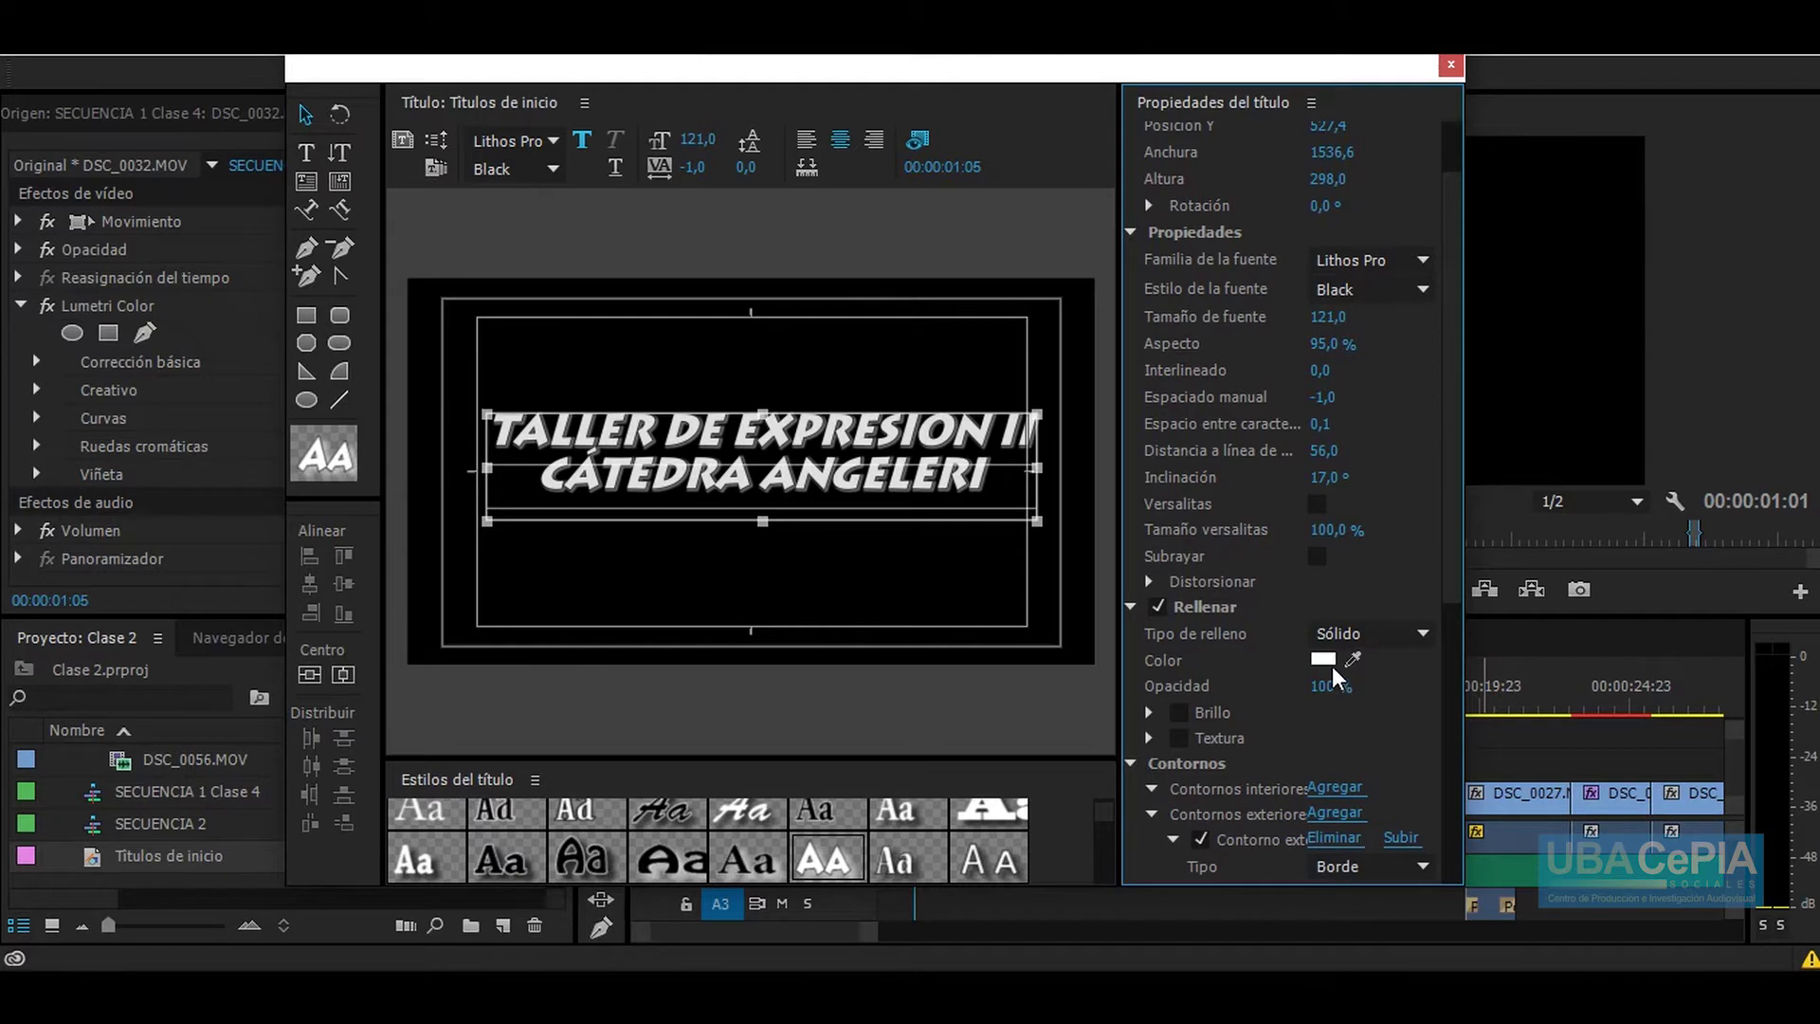
click(1324, 658)
click(911, 637)
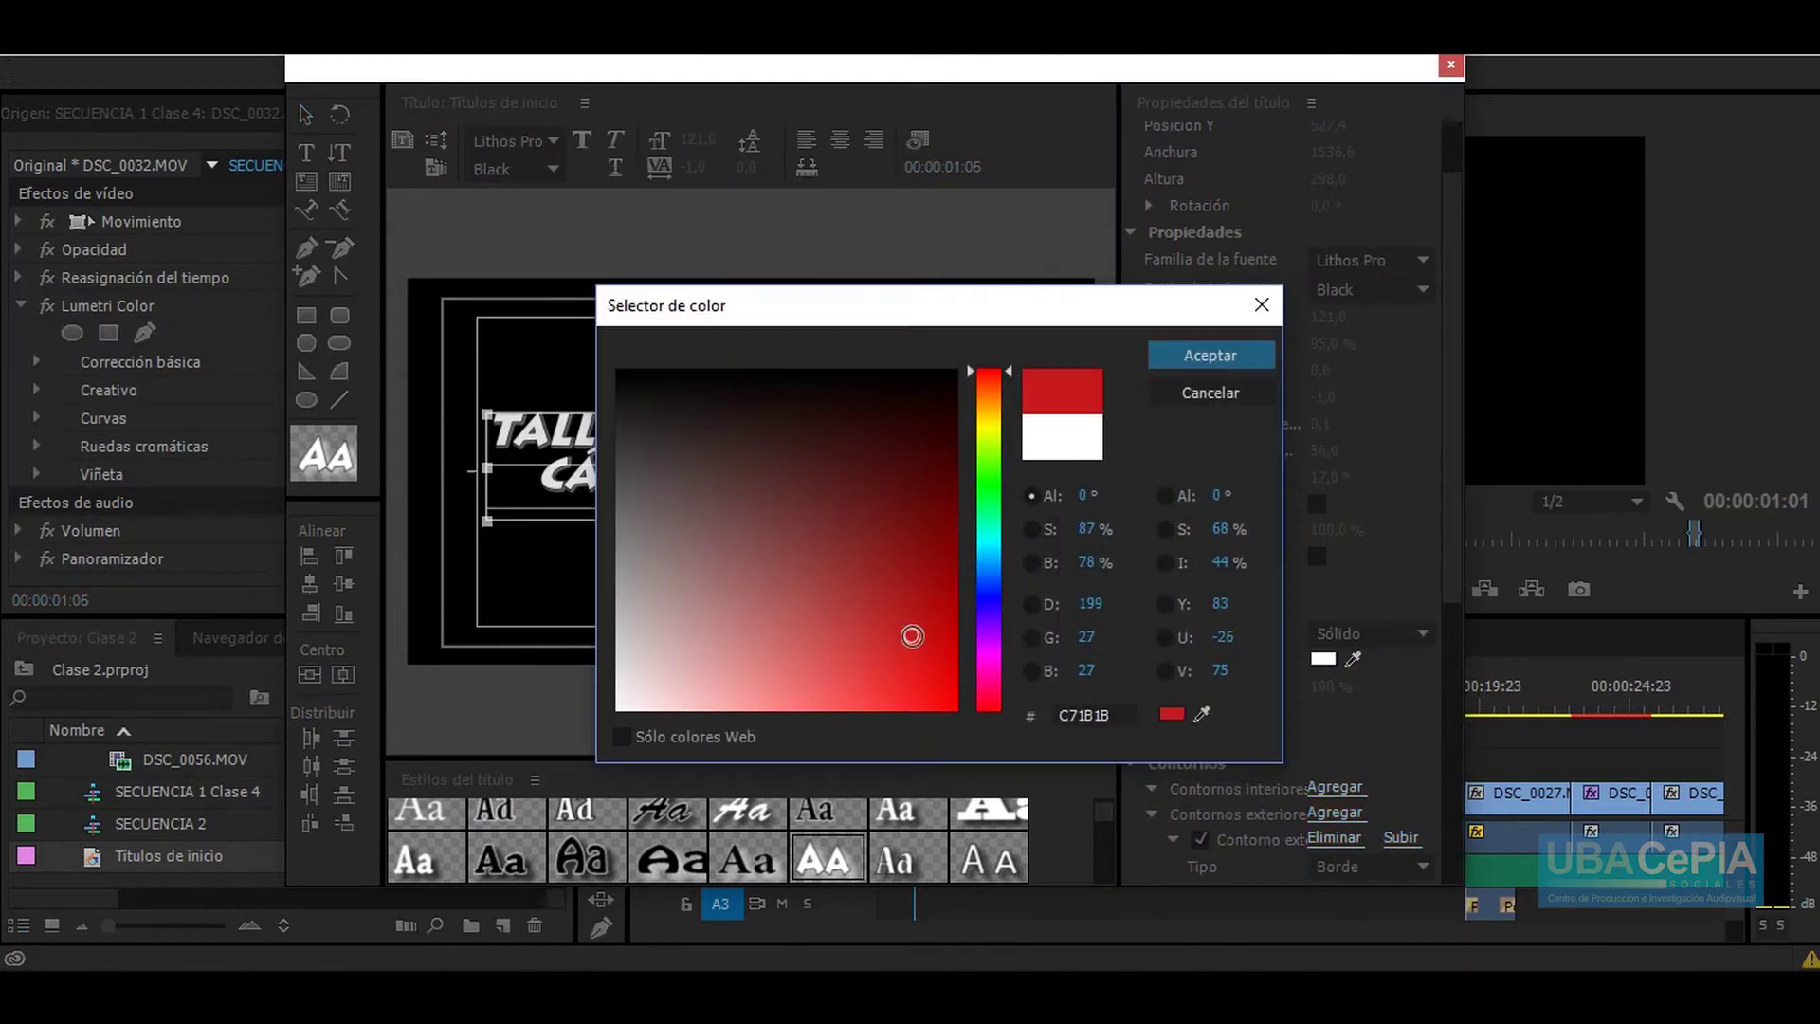
click(1190, 359)
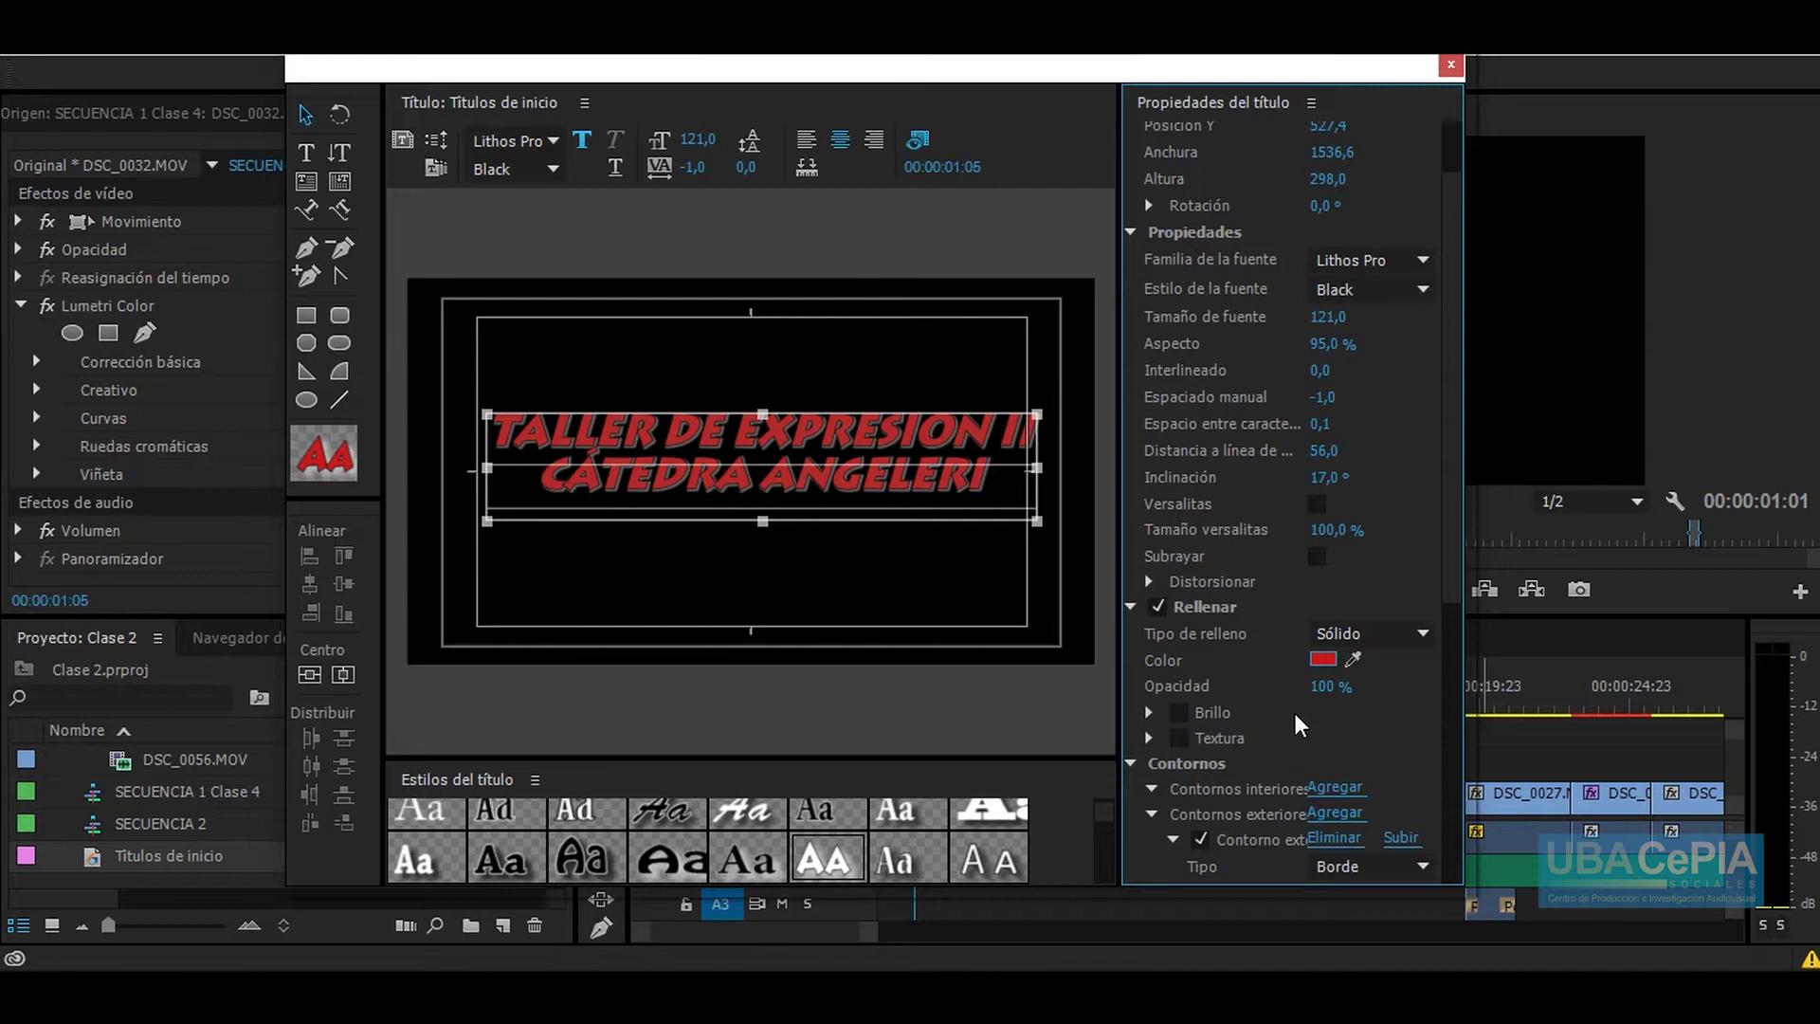
Step: Set the text's outer stroke type to Eliminar cara
scroll(1373, 741, down, 3)
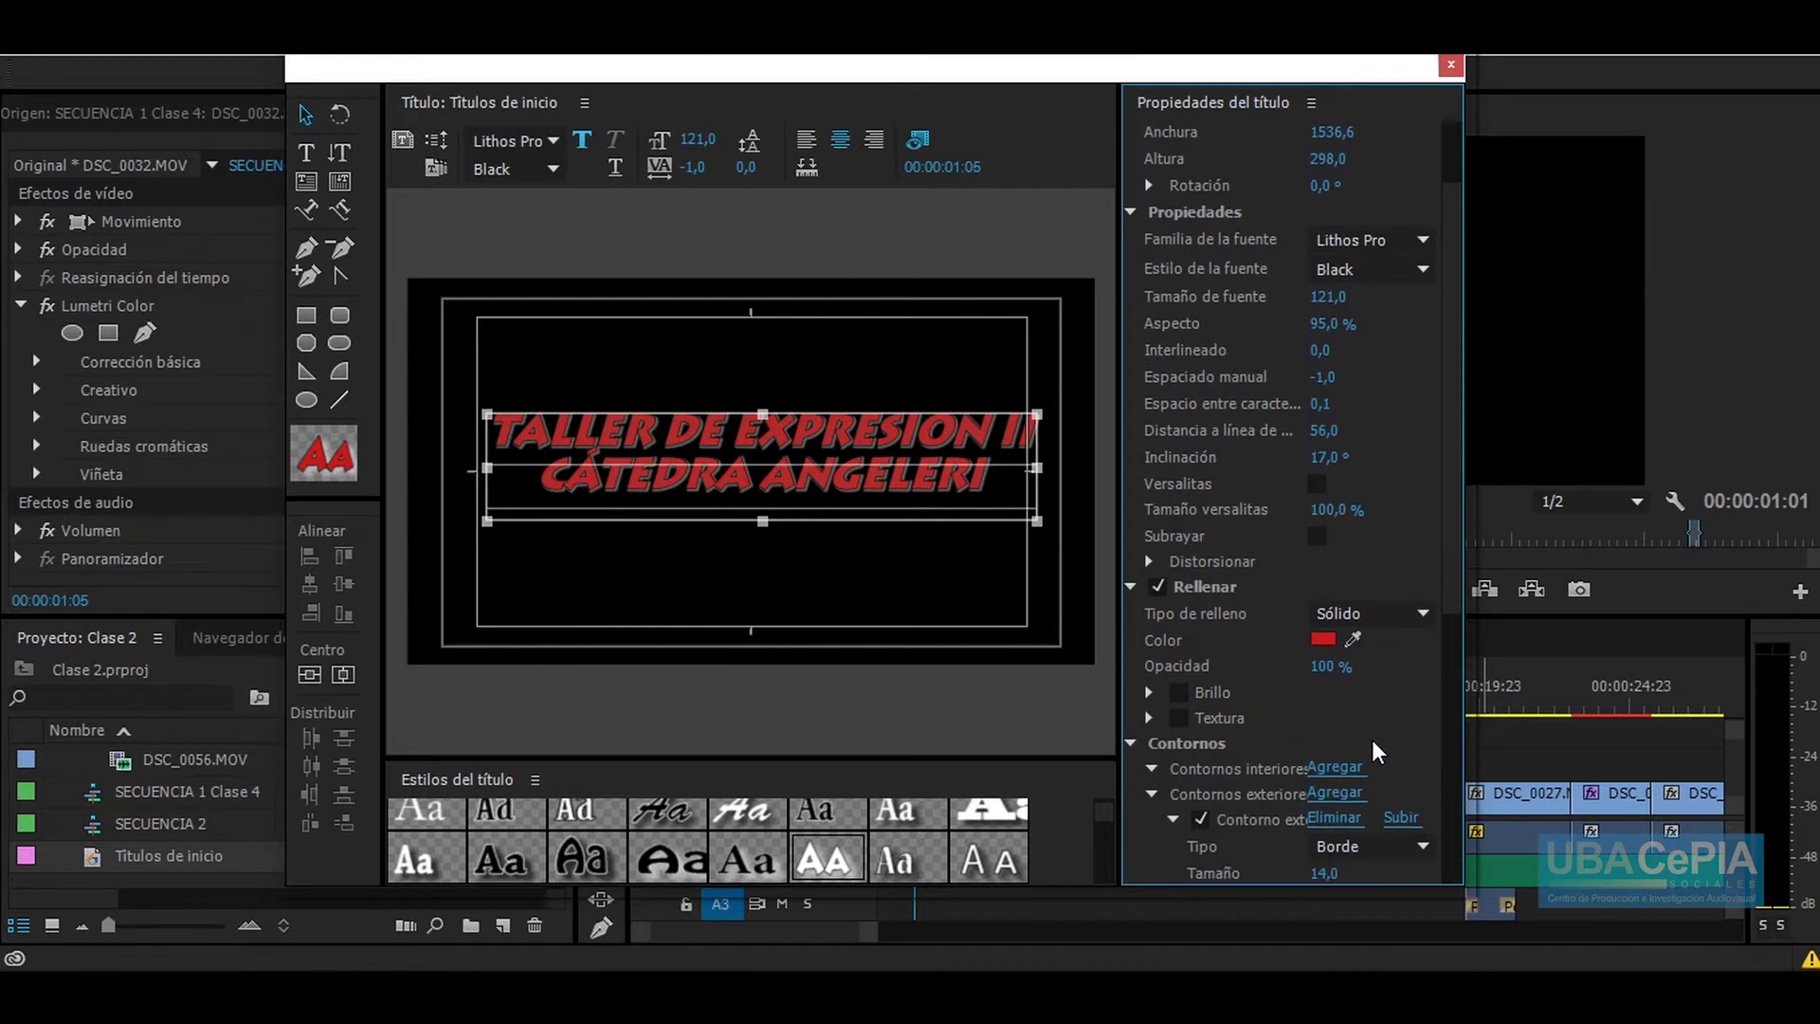
click(1374, 766)
click(1373, 725)
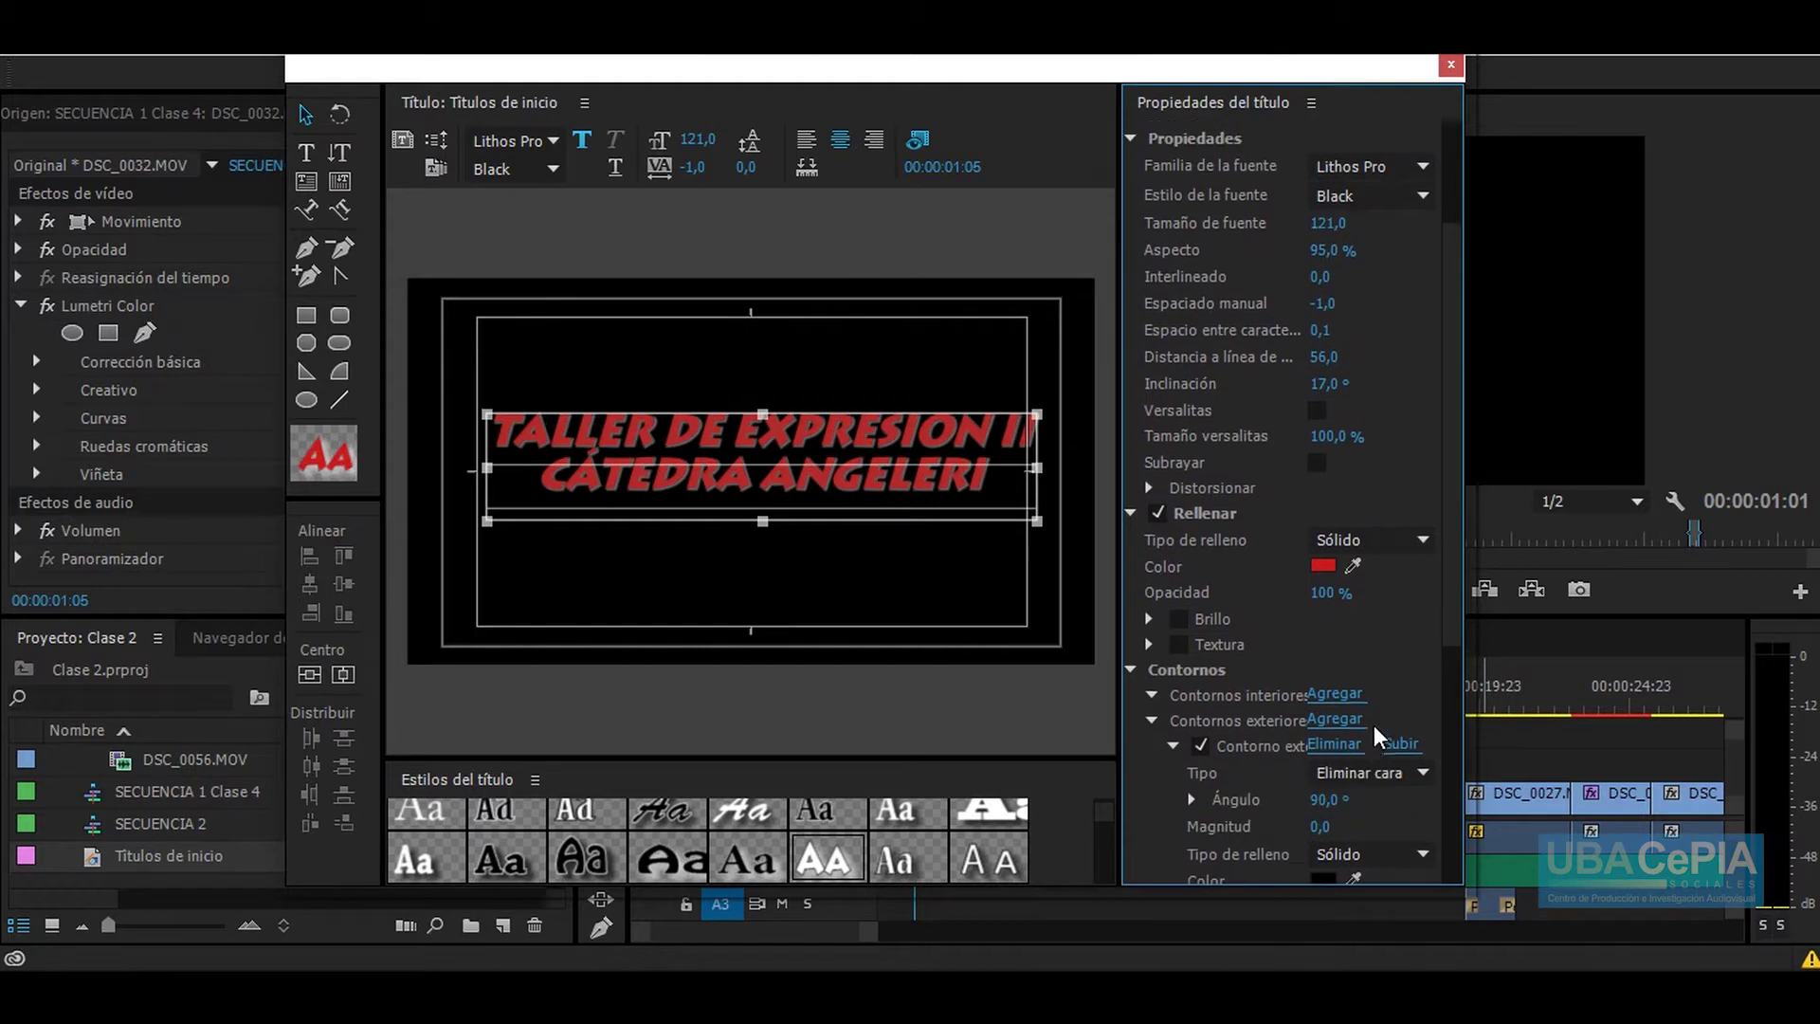
scroll(1374, 725, up, 2)
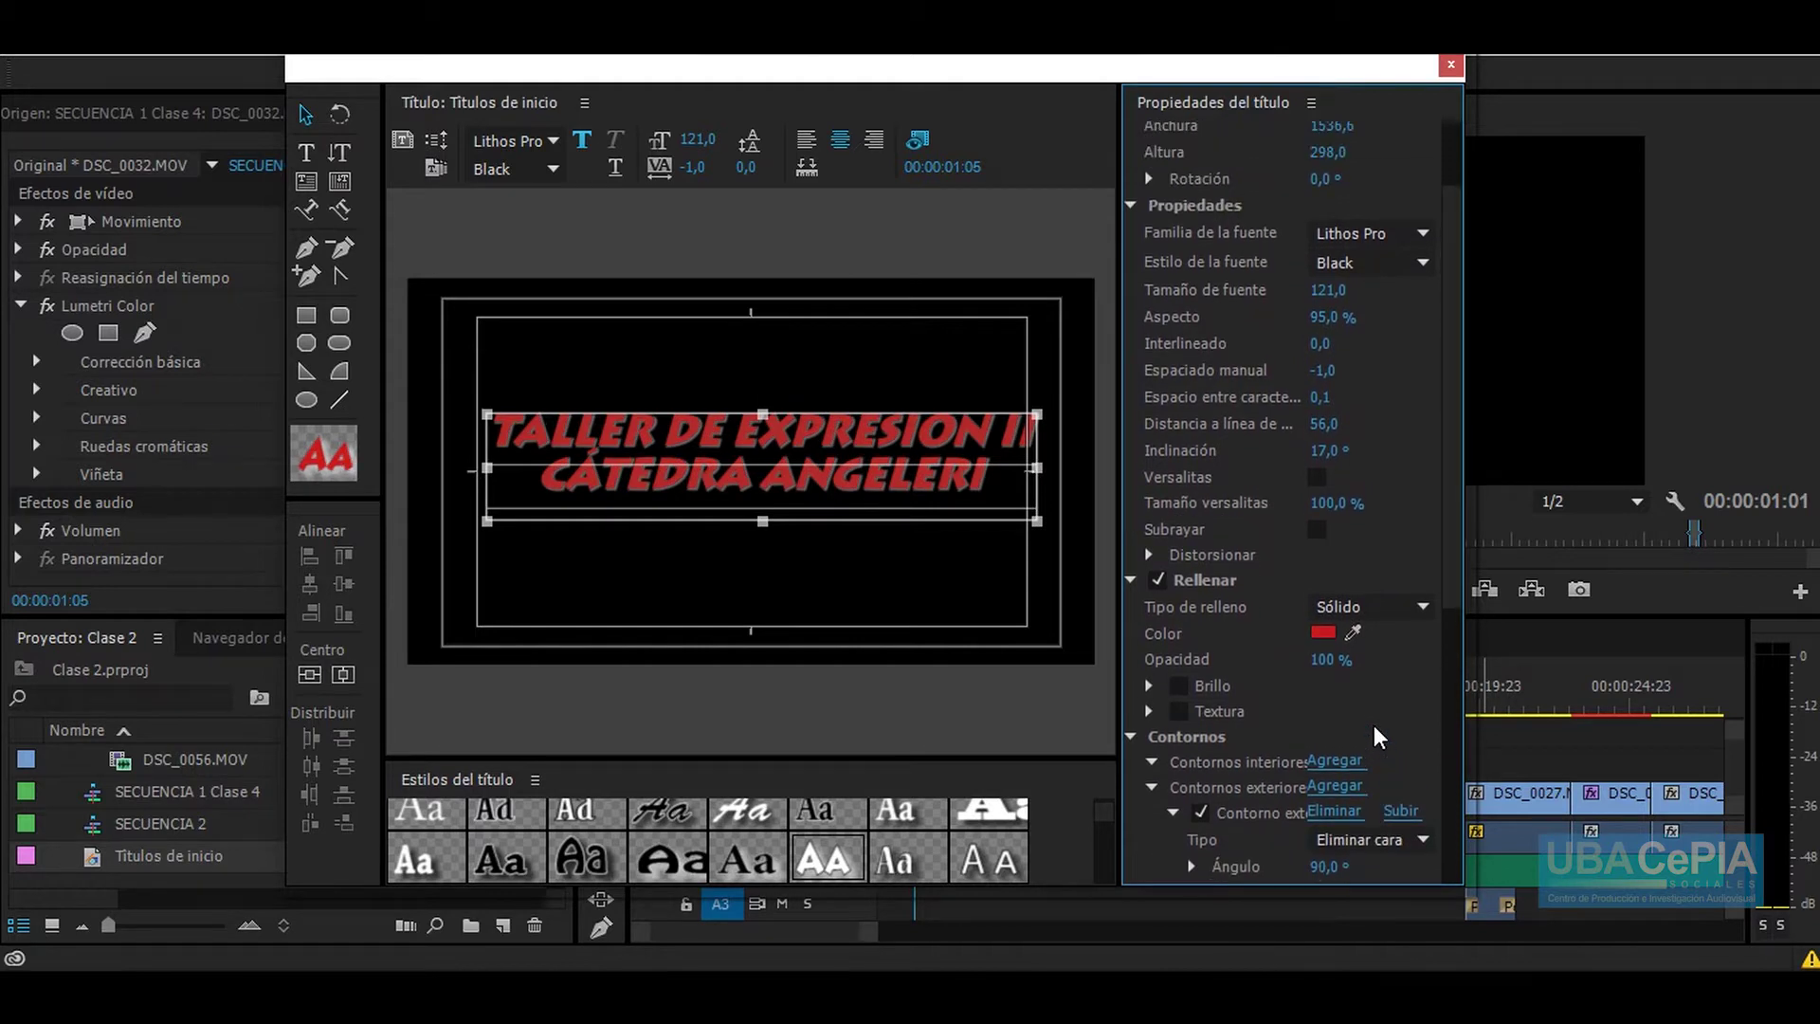
Step: Draw a frame-sized rectangle and give it a near-white fill
click(305, 315)
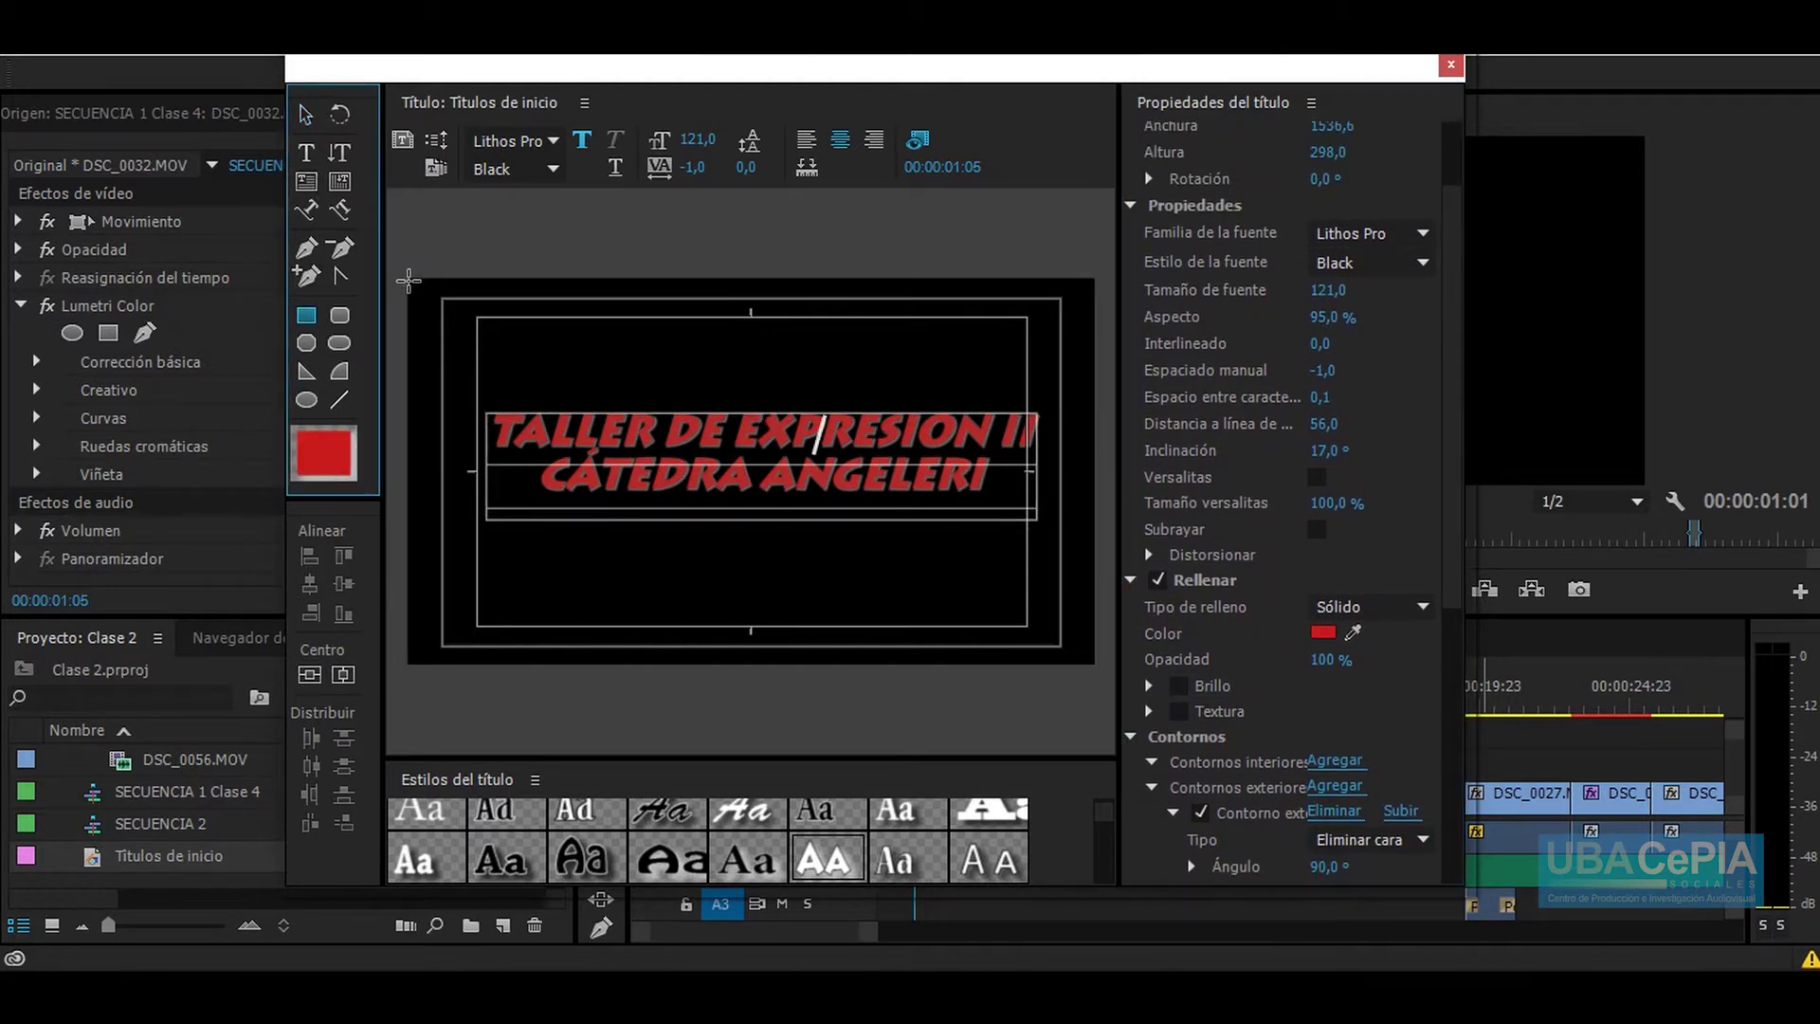
mouse_move(409, 281)
mouse_down()
mouse_move(938, 678)
mouse_move(1119, 708)
mouse_up()
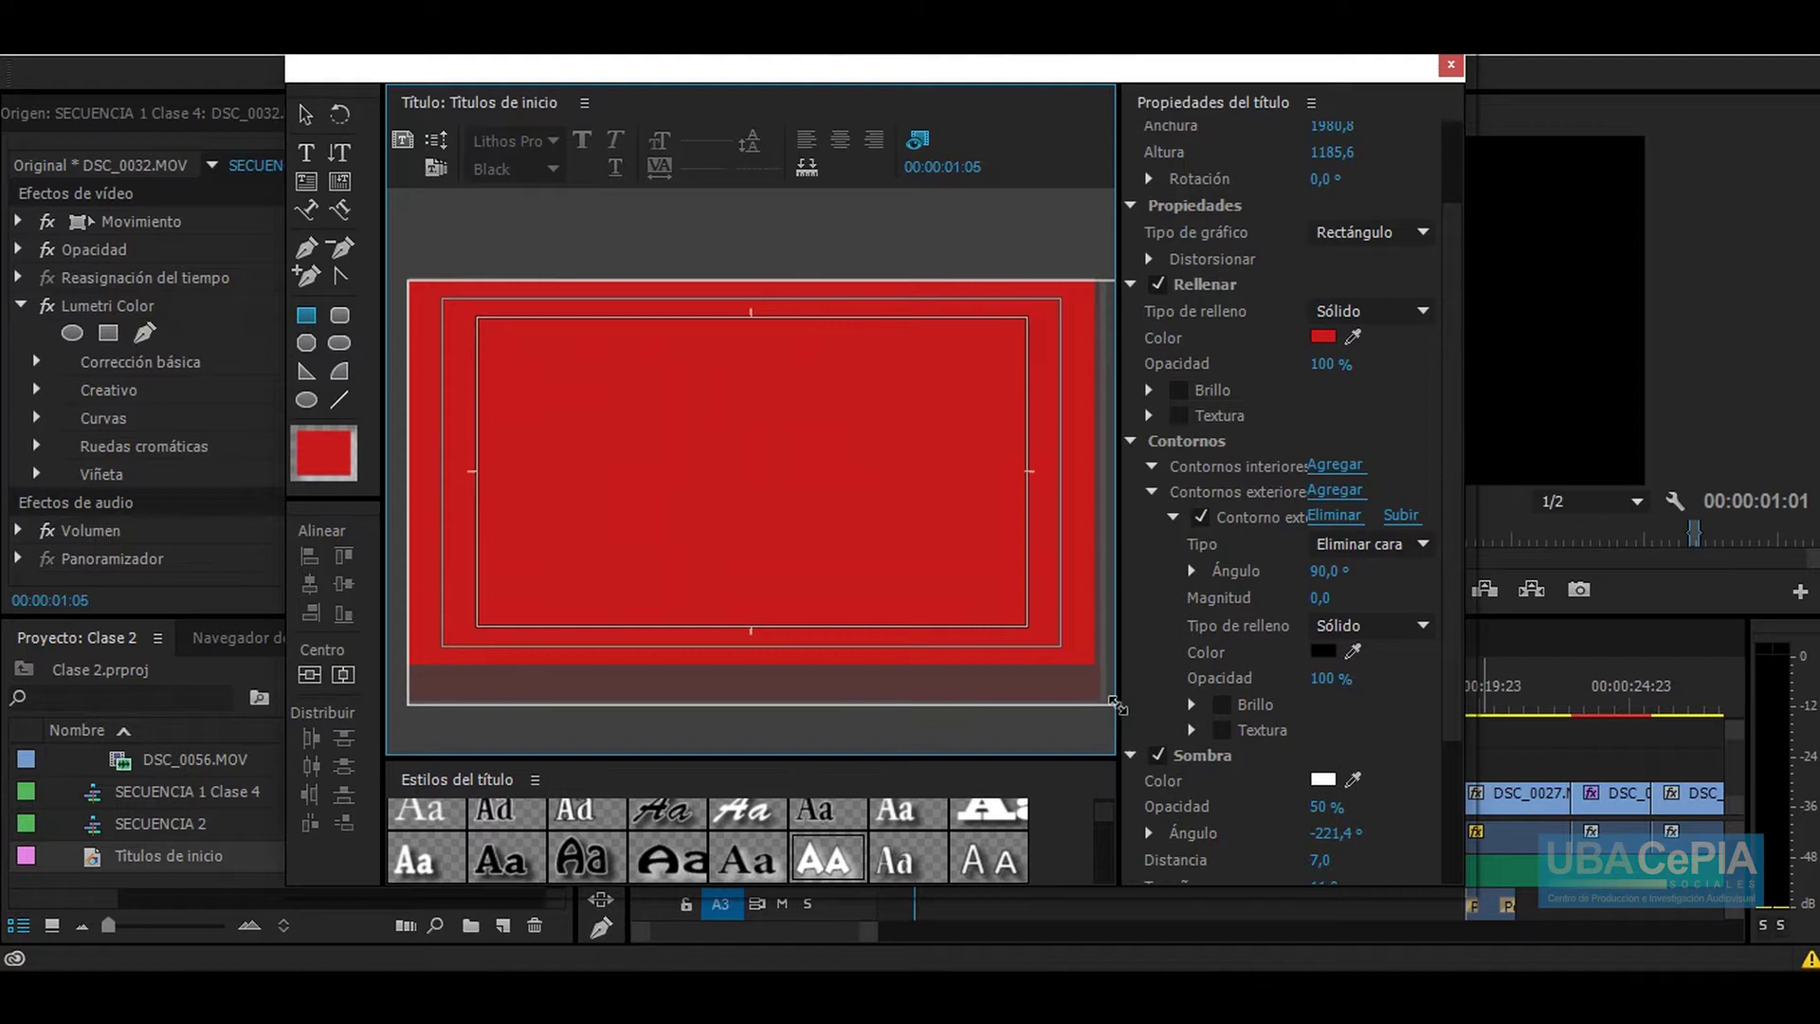
click(1116, 706)
click(1323, 338)
click(621, 684)
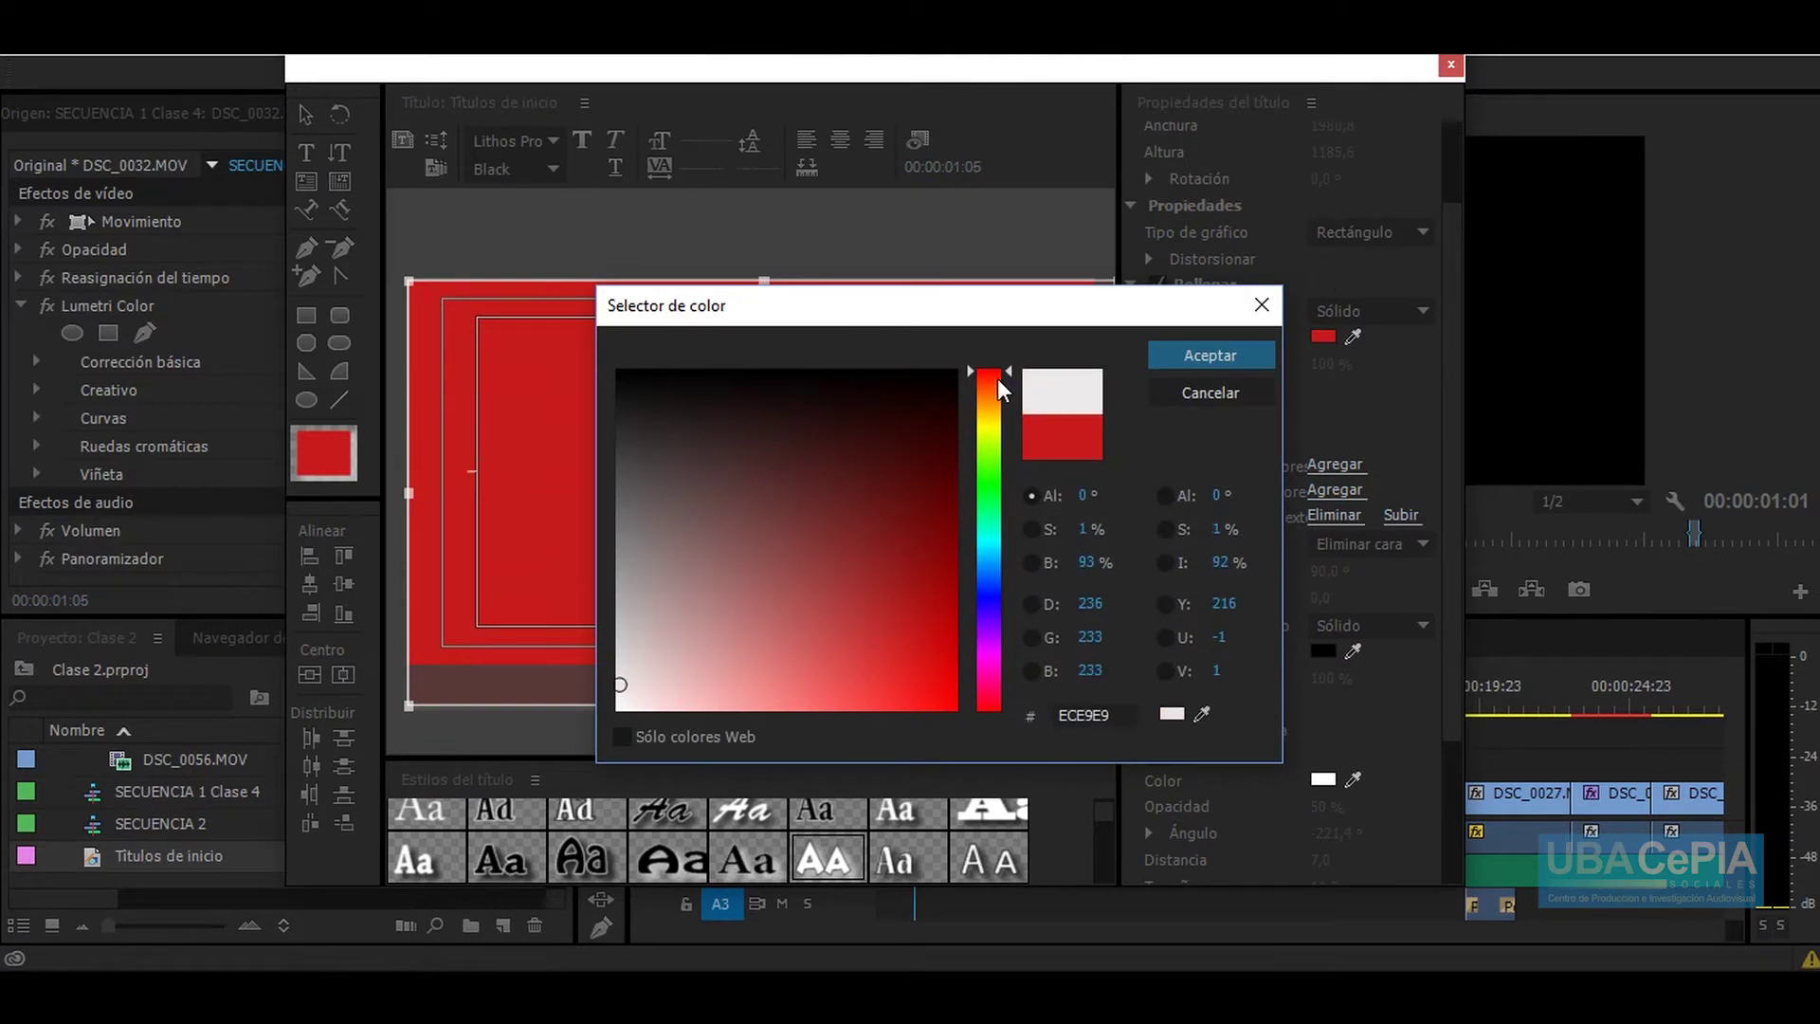
click(1223, 356)
Step: Reposition the rectangle and change its fill to violet-blue 6E73E2
click(305, 315)
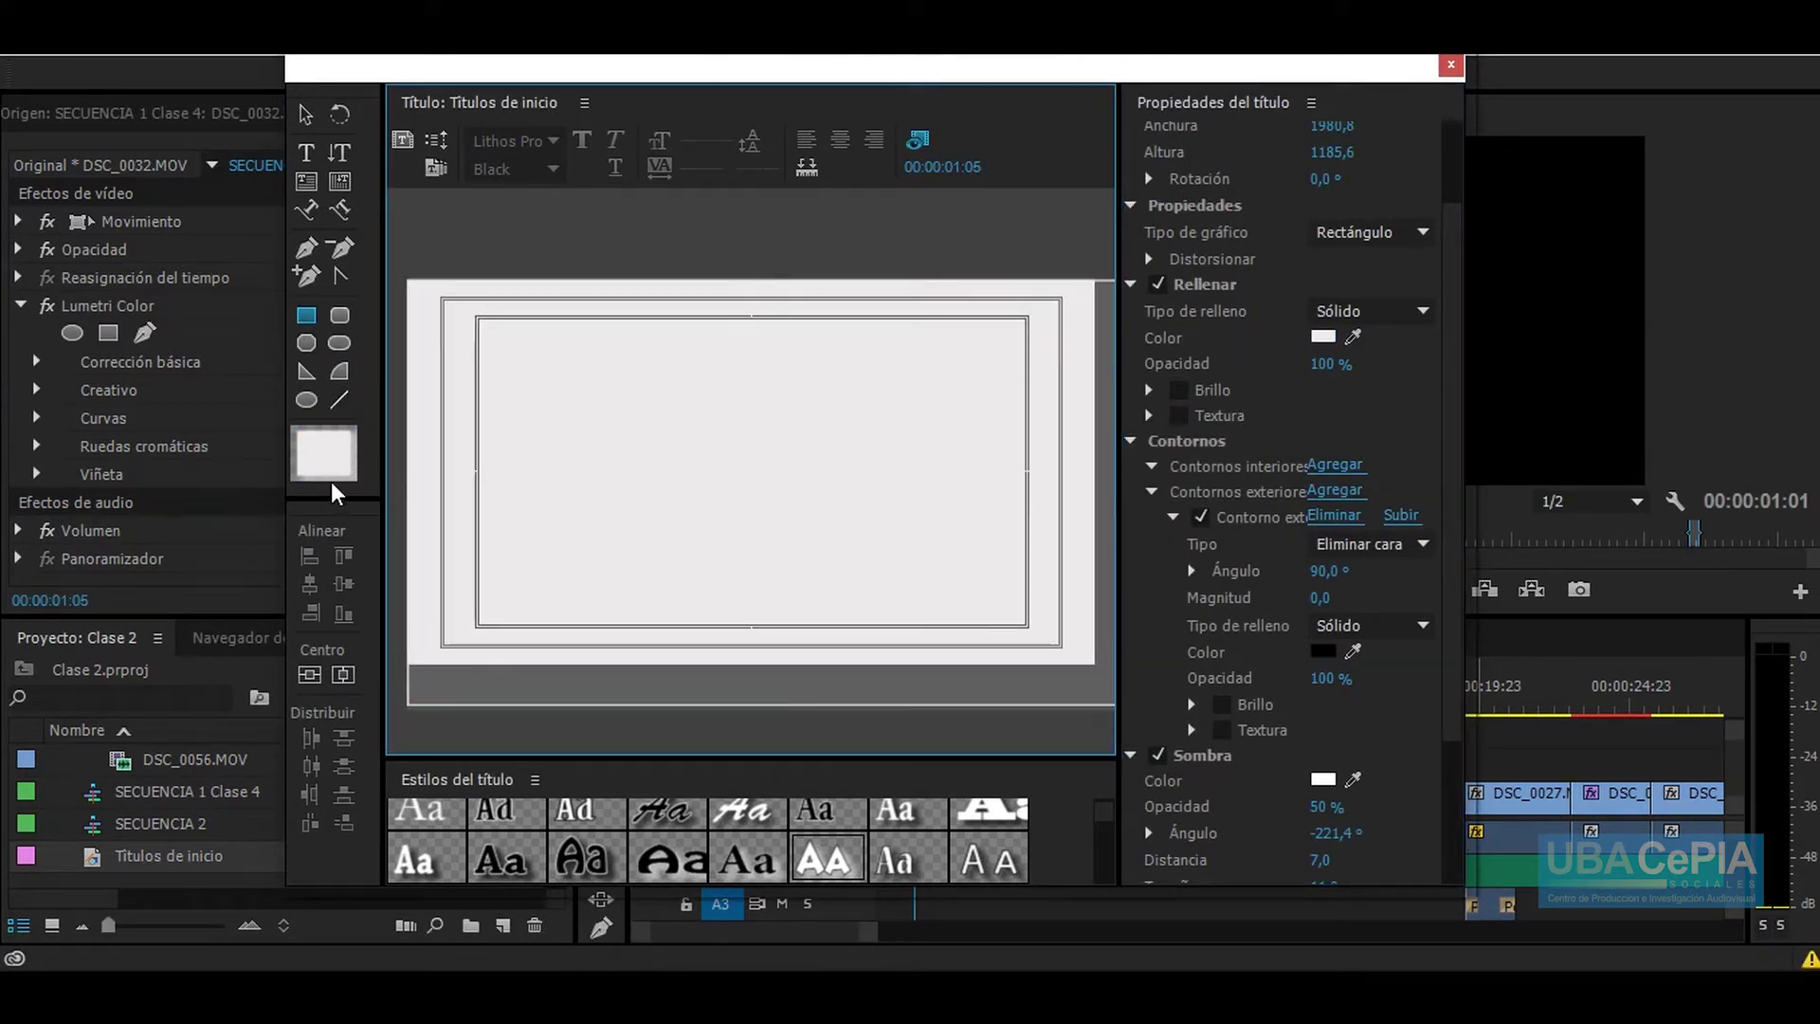
drag(744, 537, 703, 481)
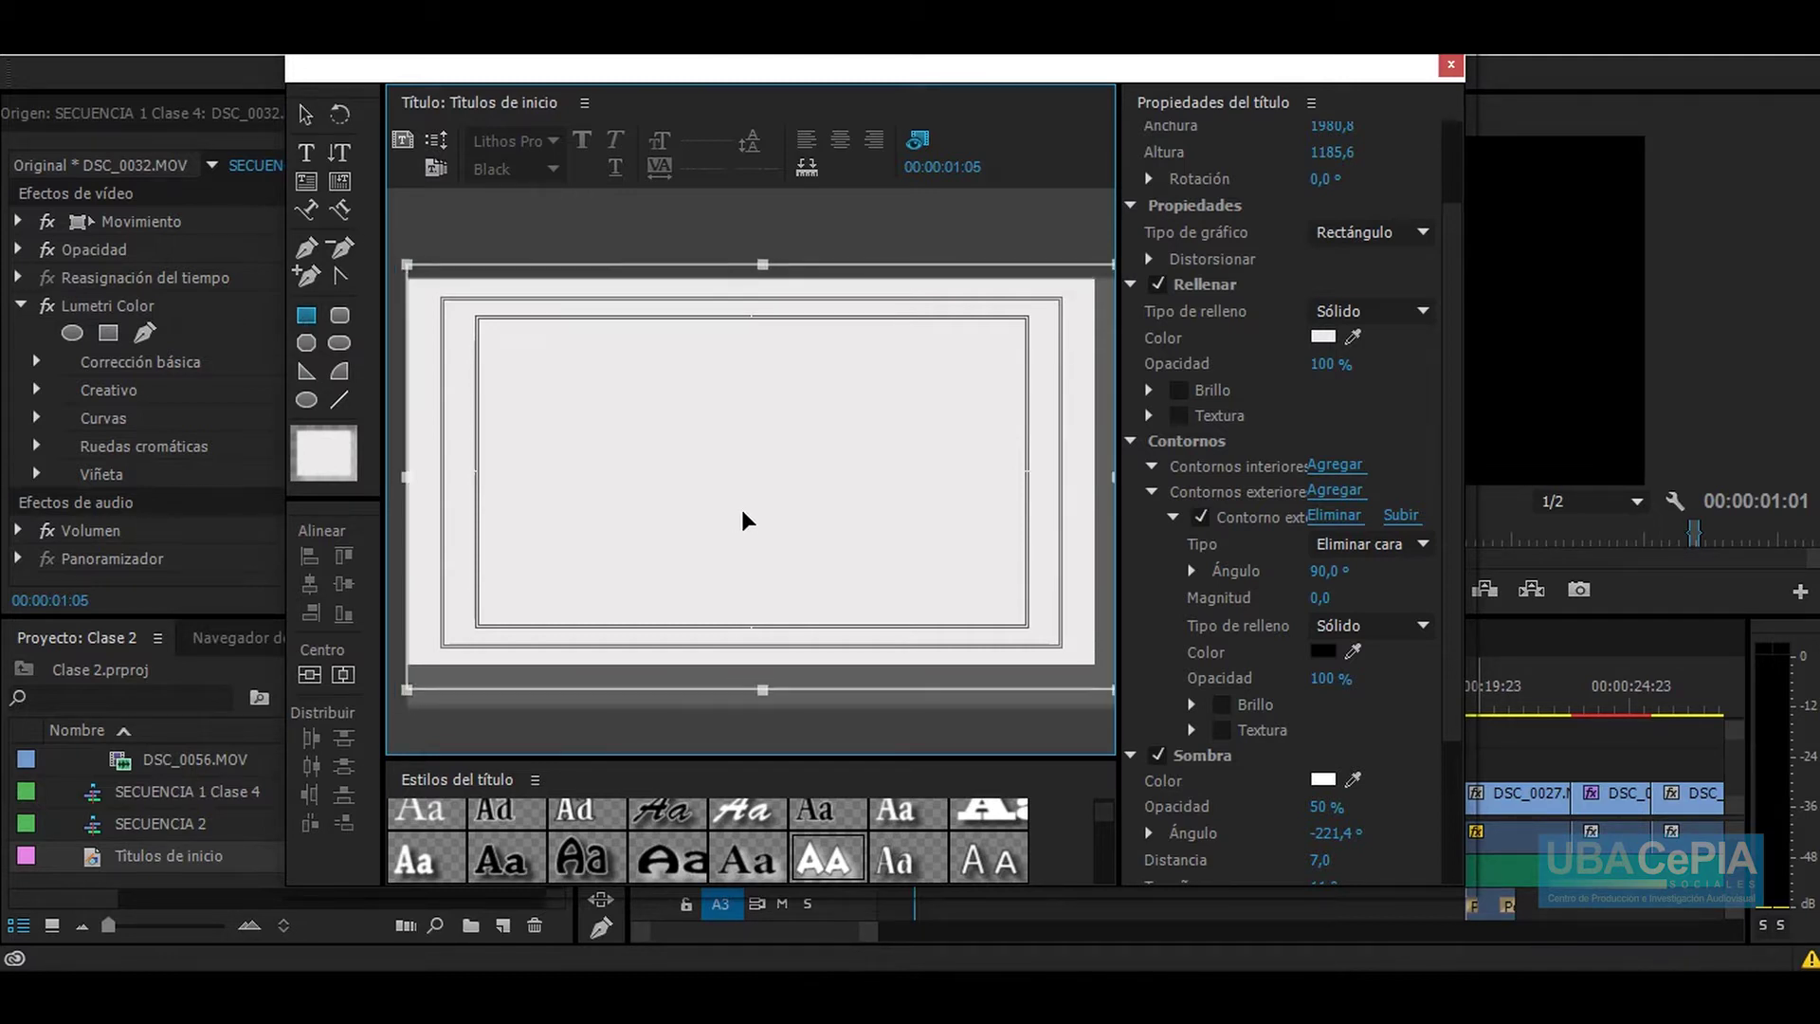
right_click(776, 551)
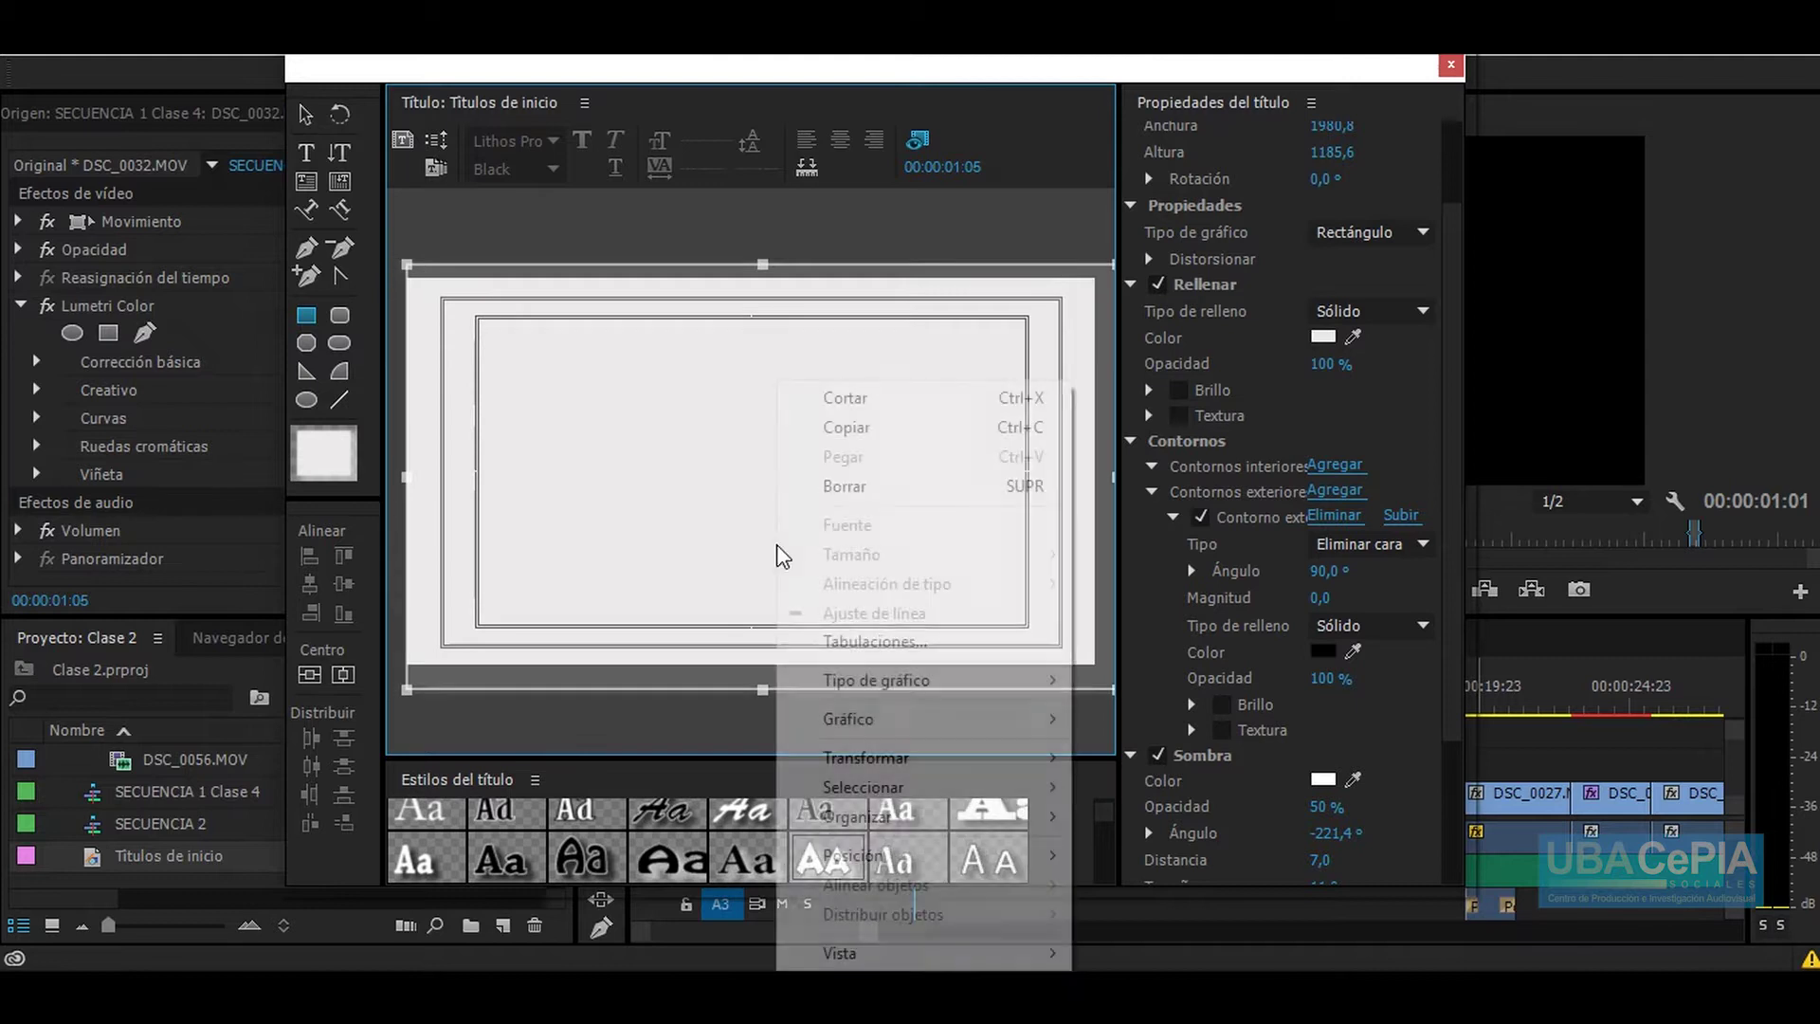
drag(755, 451, 755, 437)
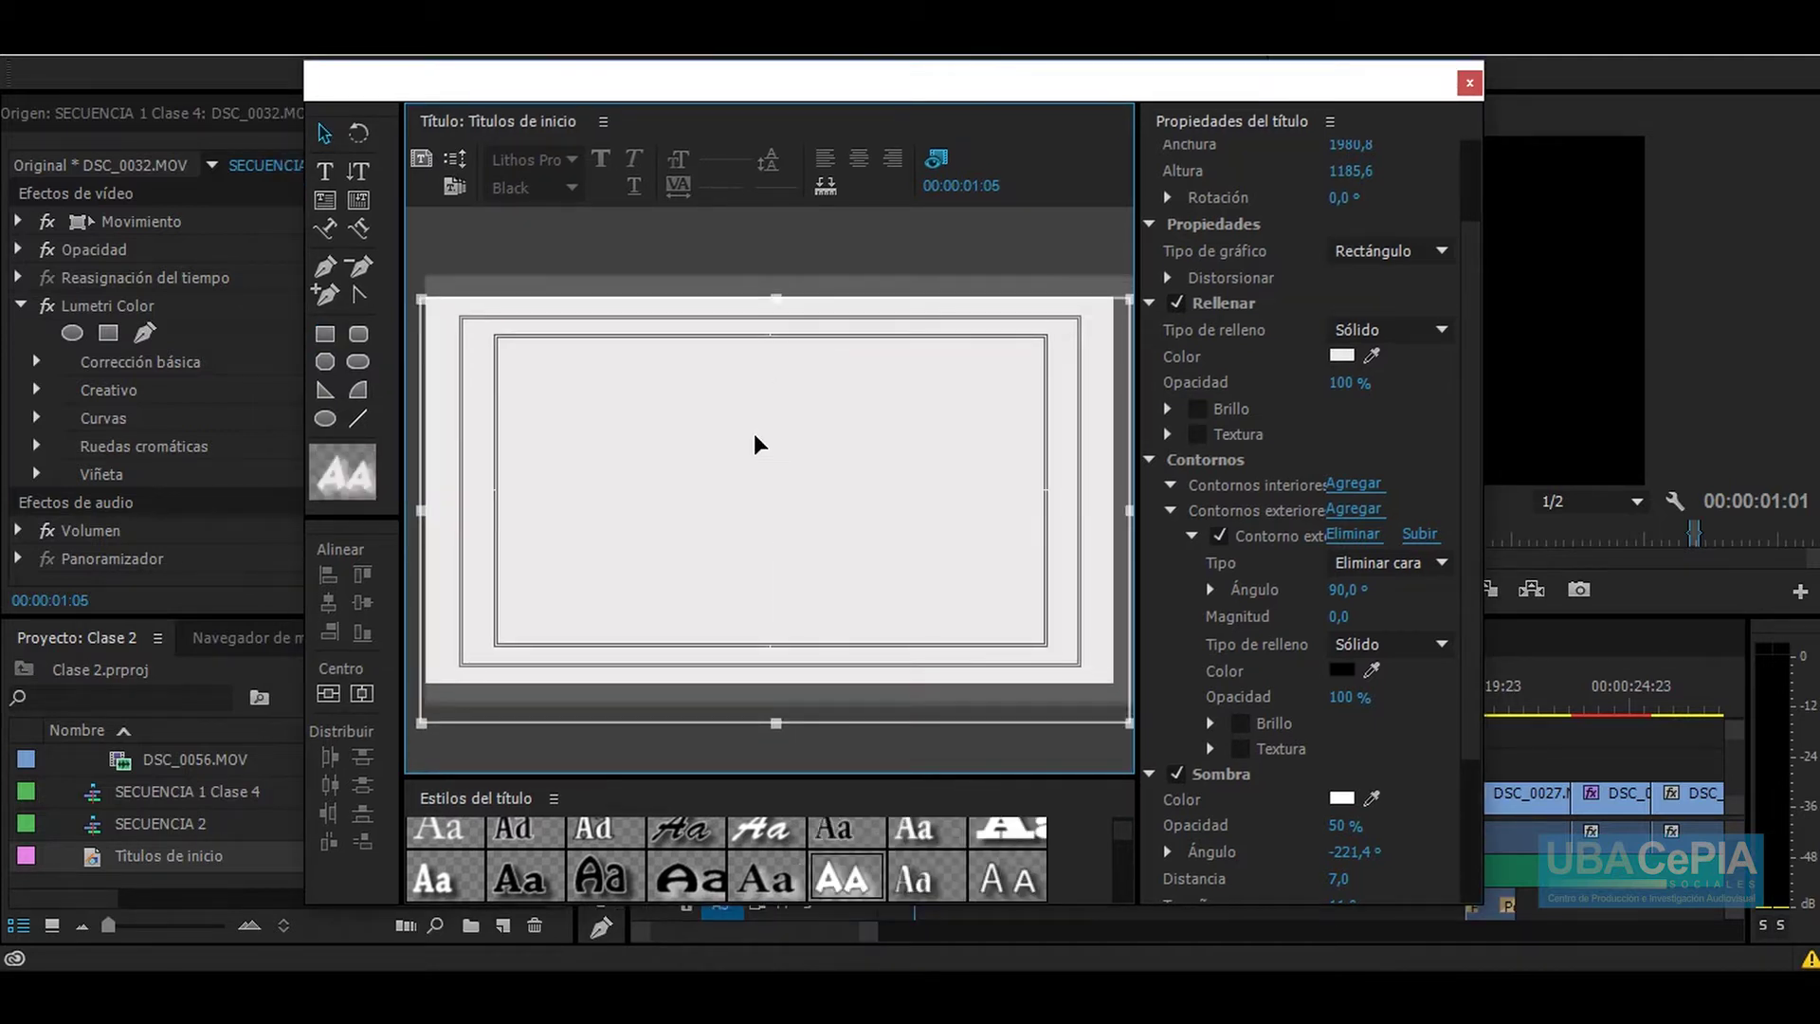
click(1341, 357)
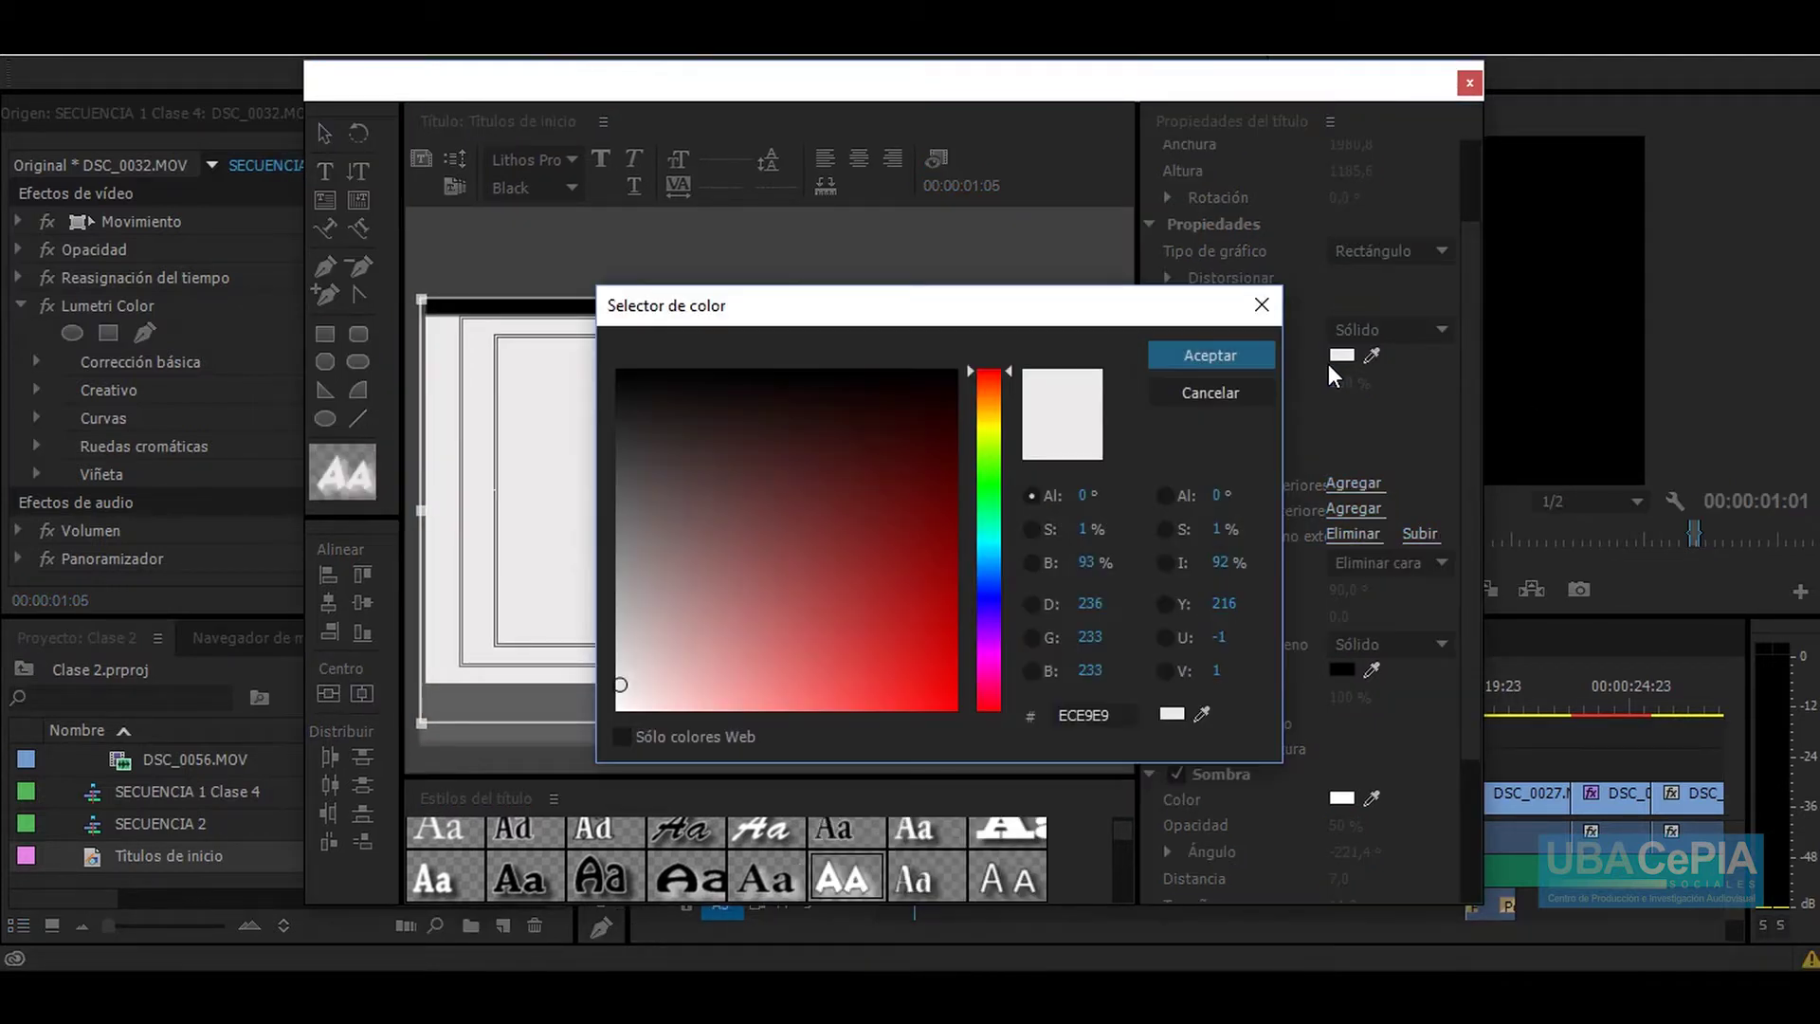
click(737, 588)
drag(992, 481, 986, 600)
drag(731, 558, 820, 681)
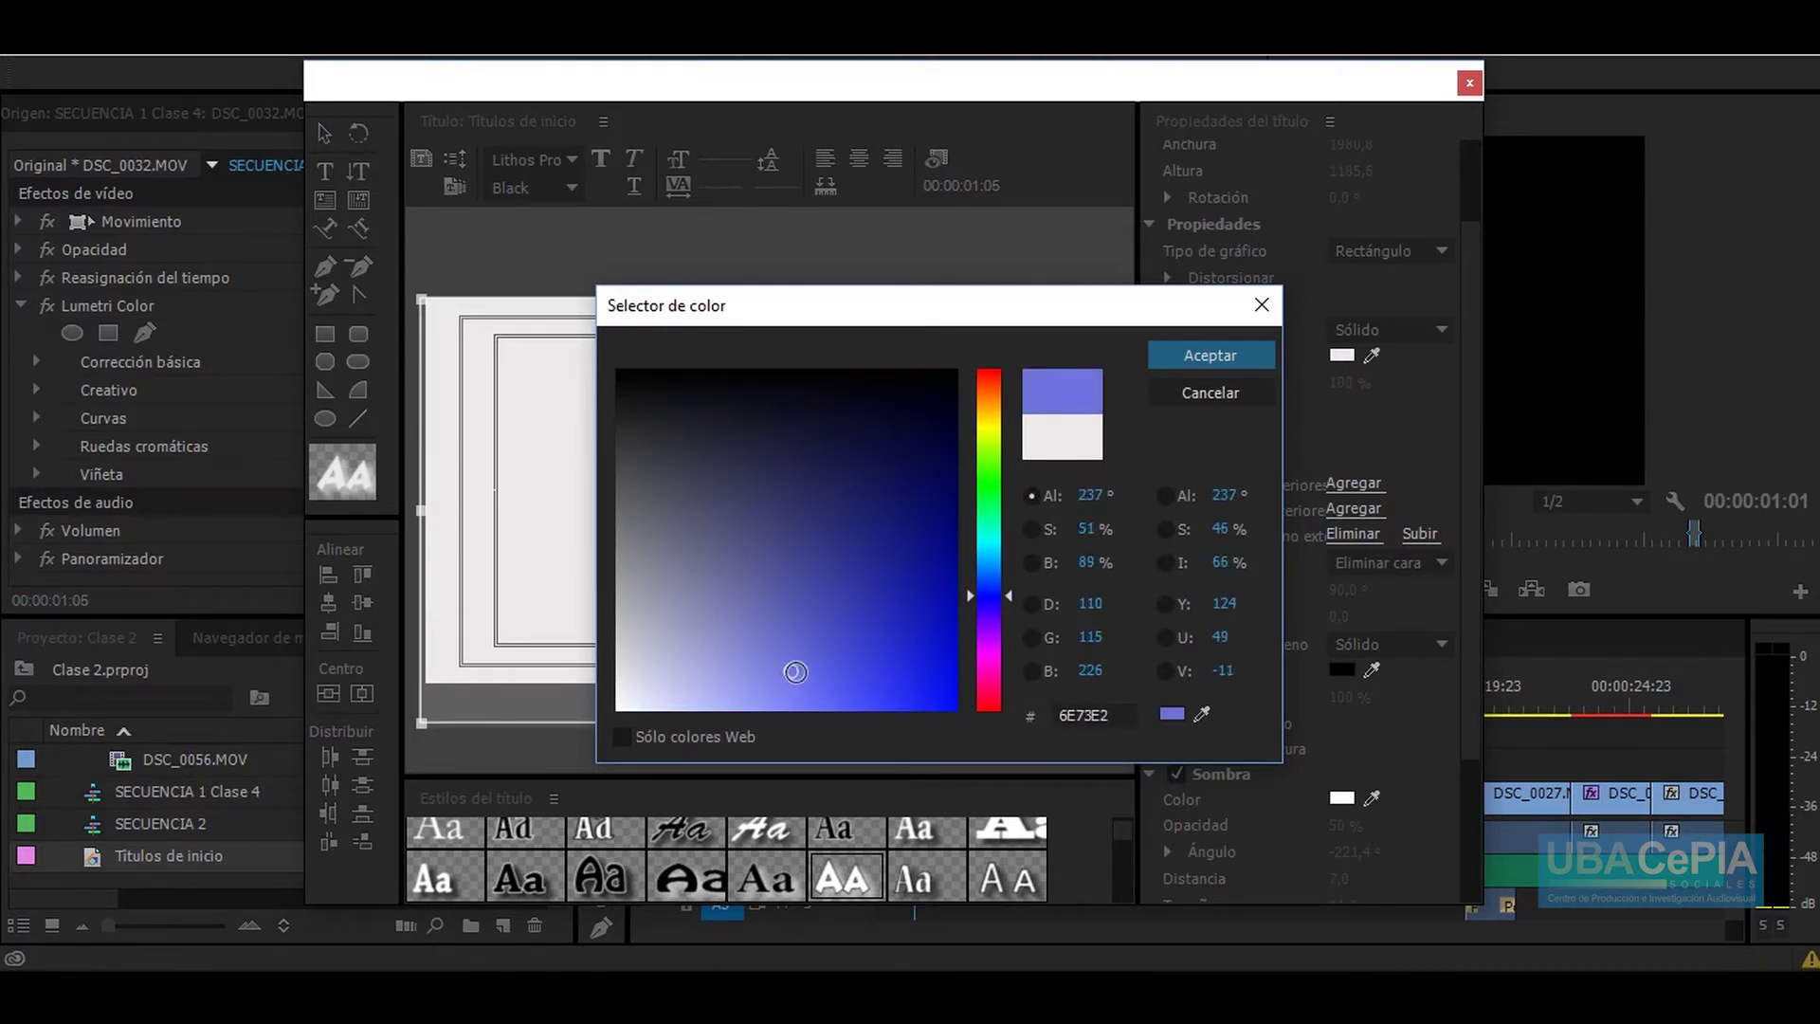
click(1172, 357)
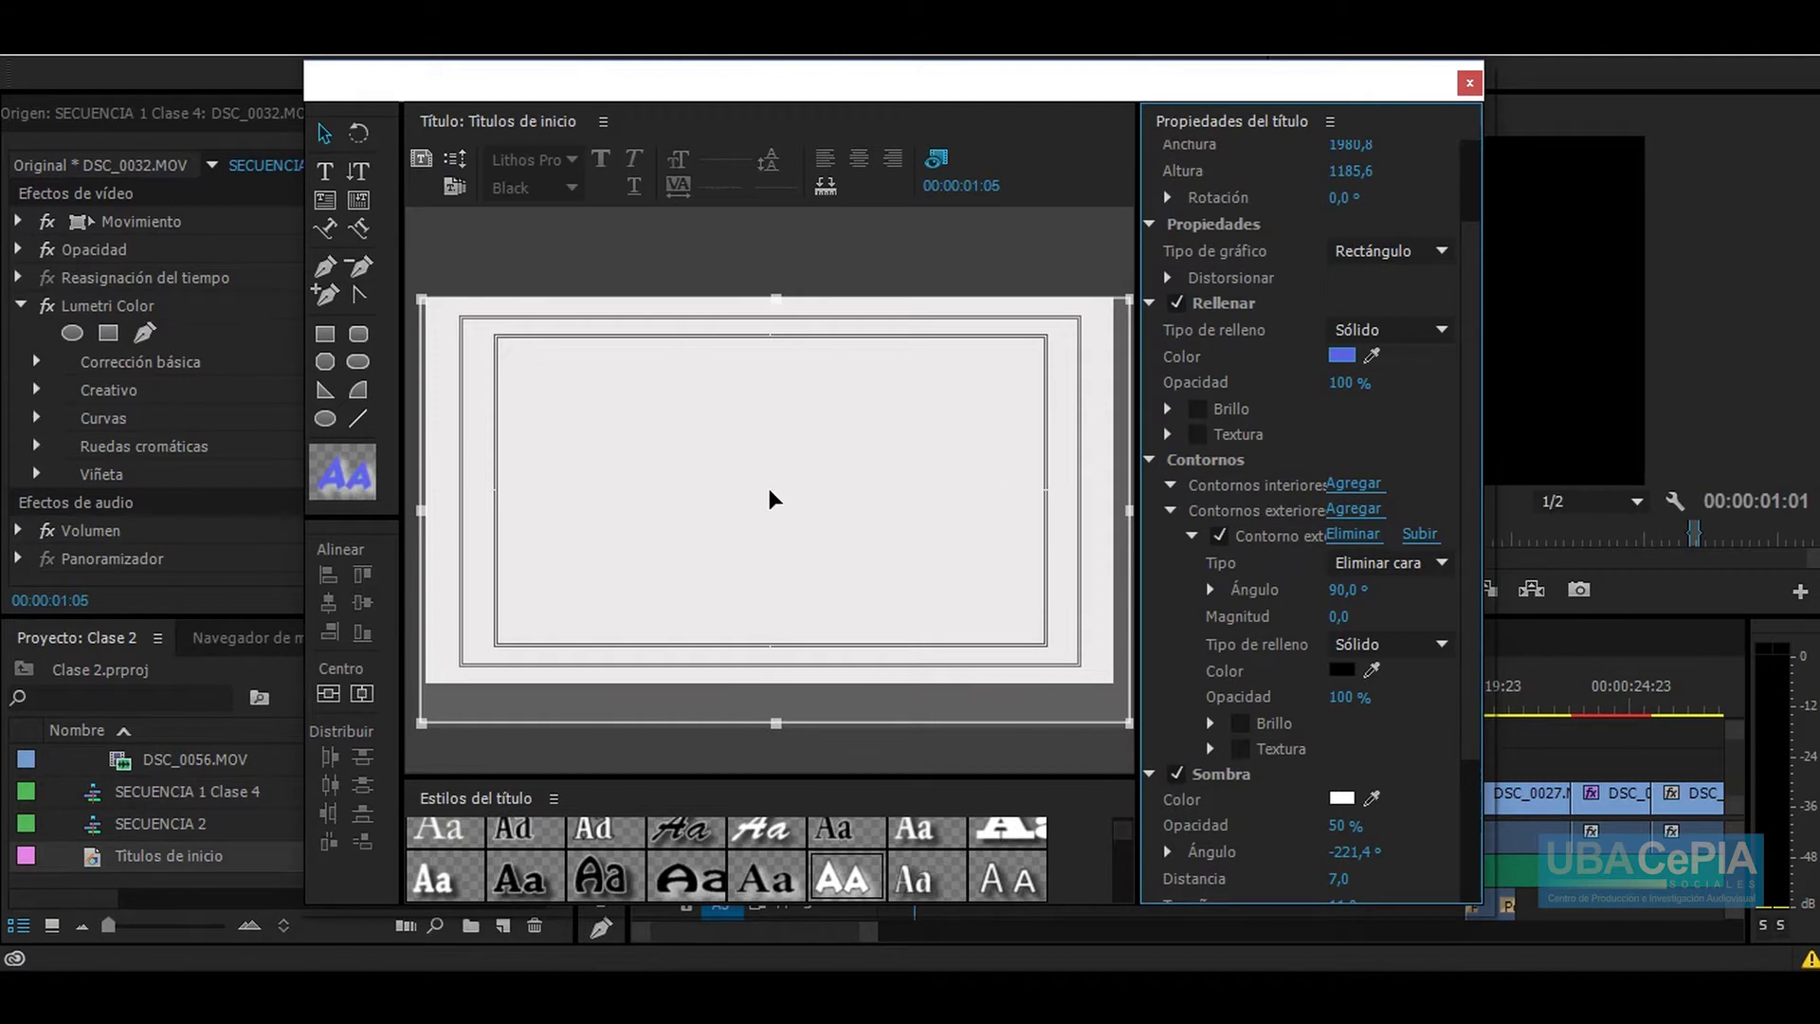
Step: Stretch the rectangle to 2074,2 × 1335,1 so it overflows the frame edges
drag(775, 499, 775, 482)
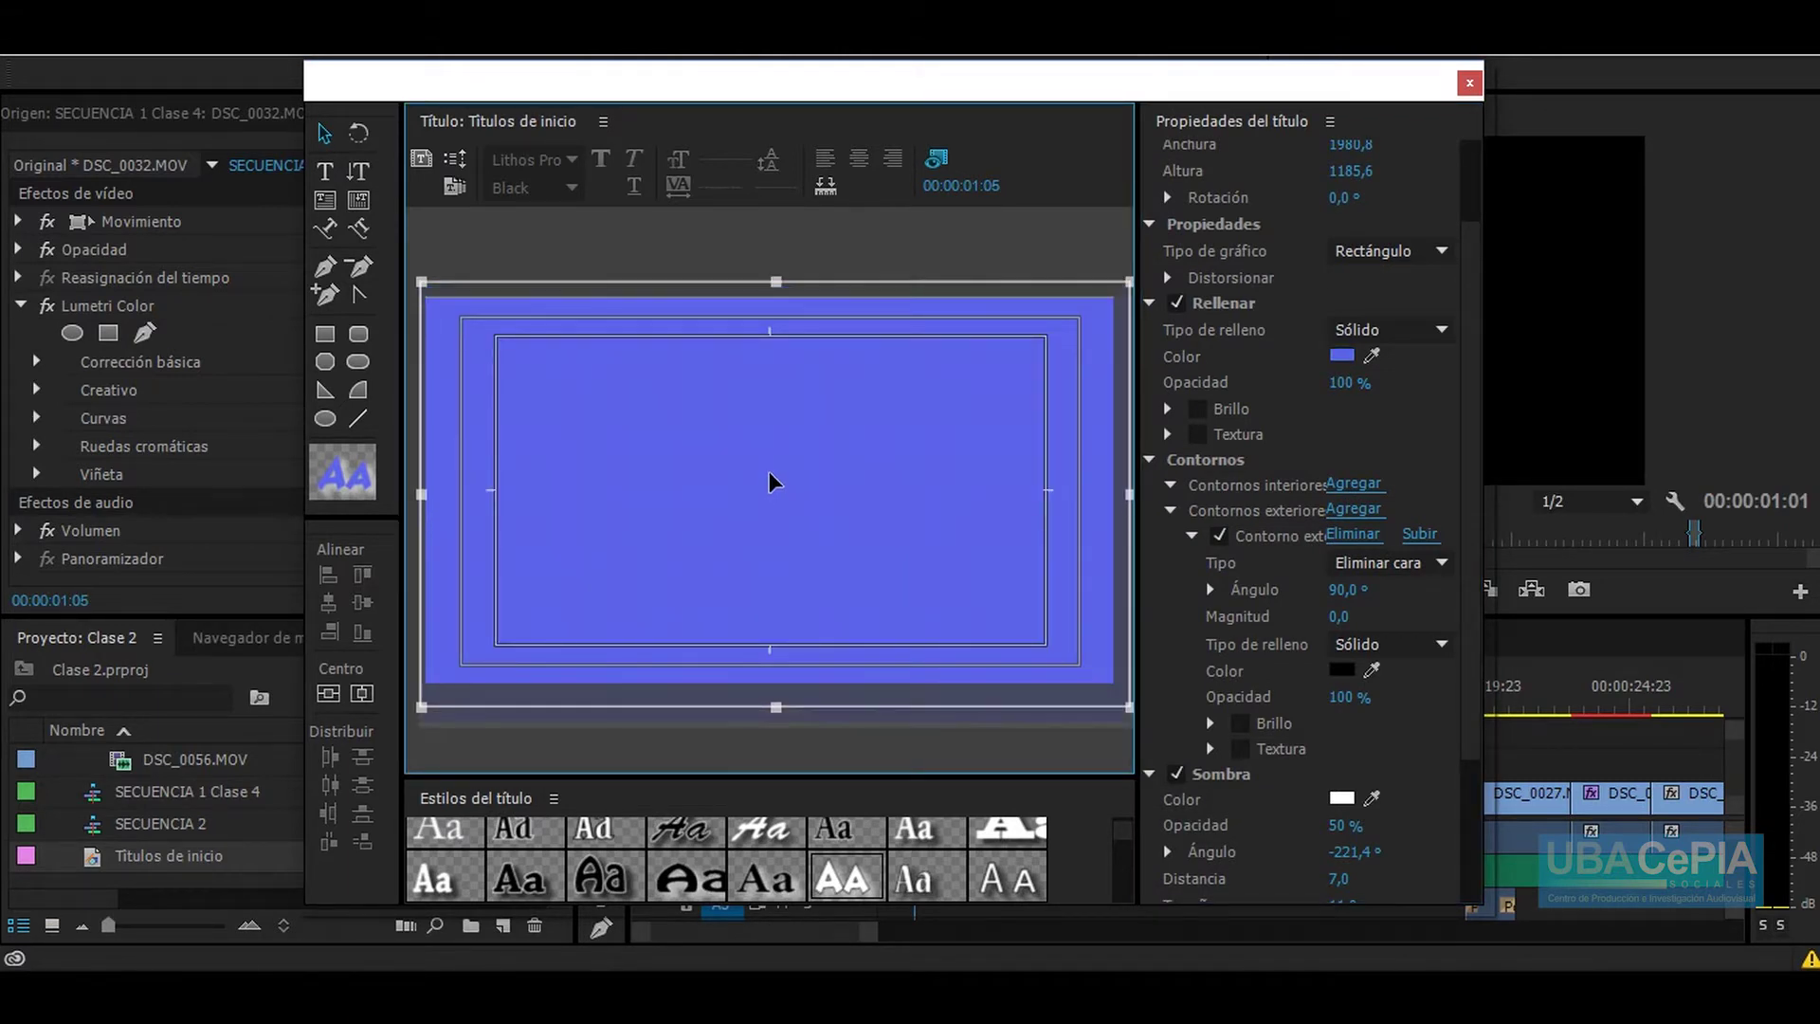
drag(776, 282, 775, 252)
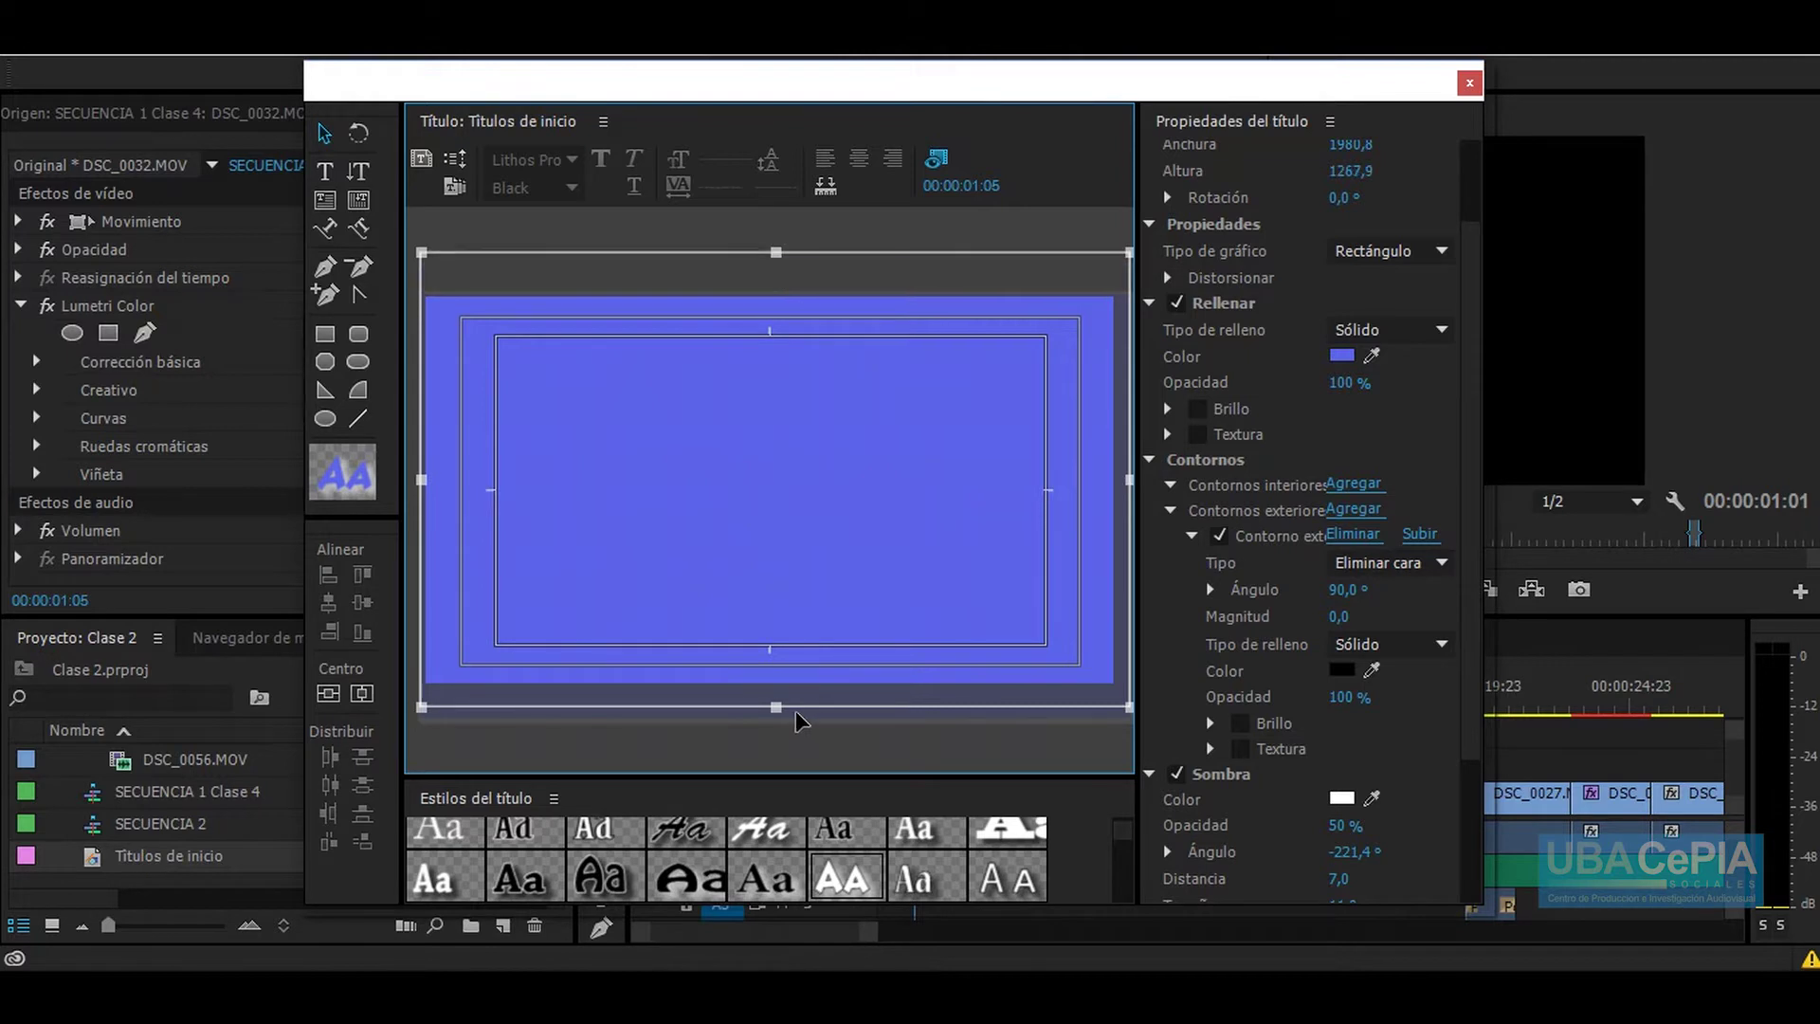
drag(462, 739, 462, 756)
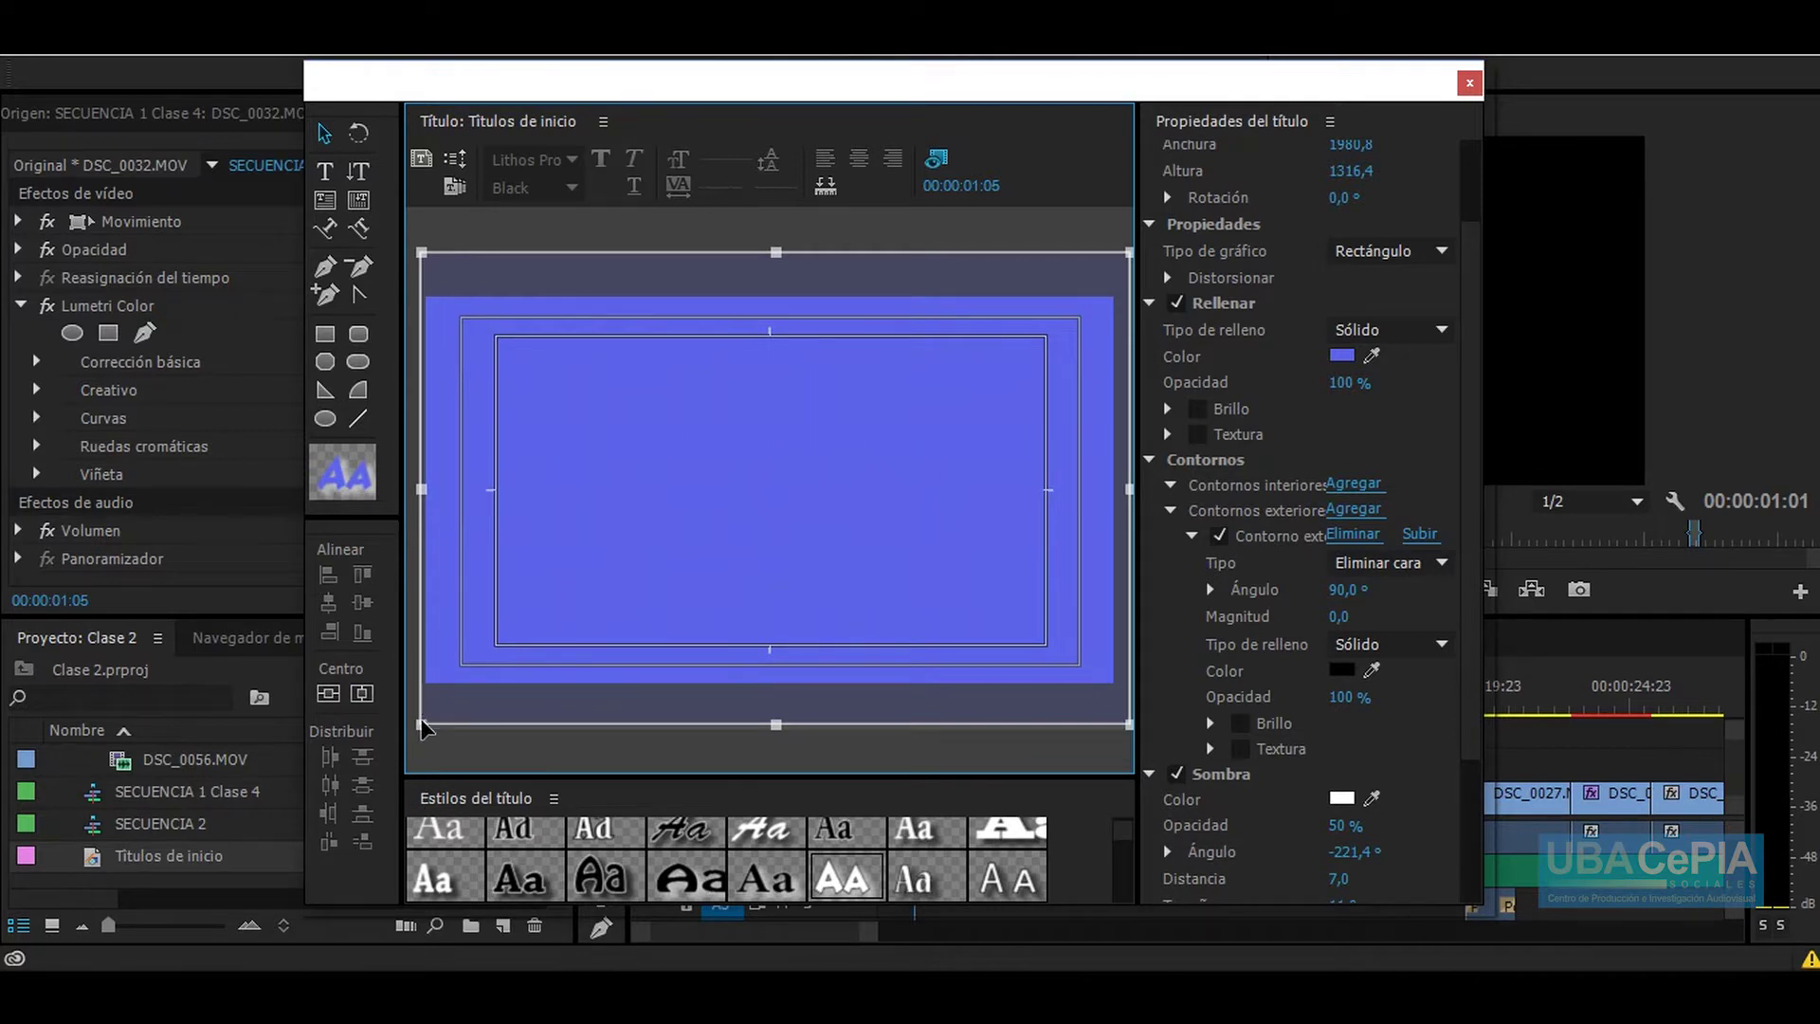
drag(389, 738, 390, 749)
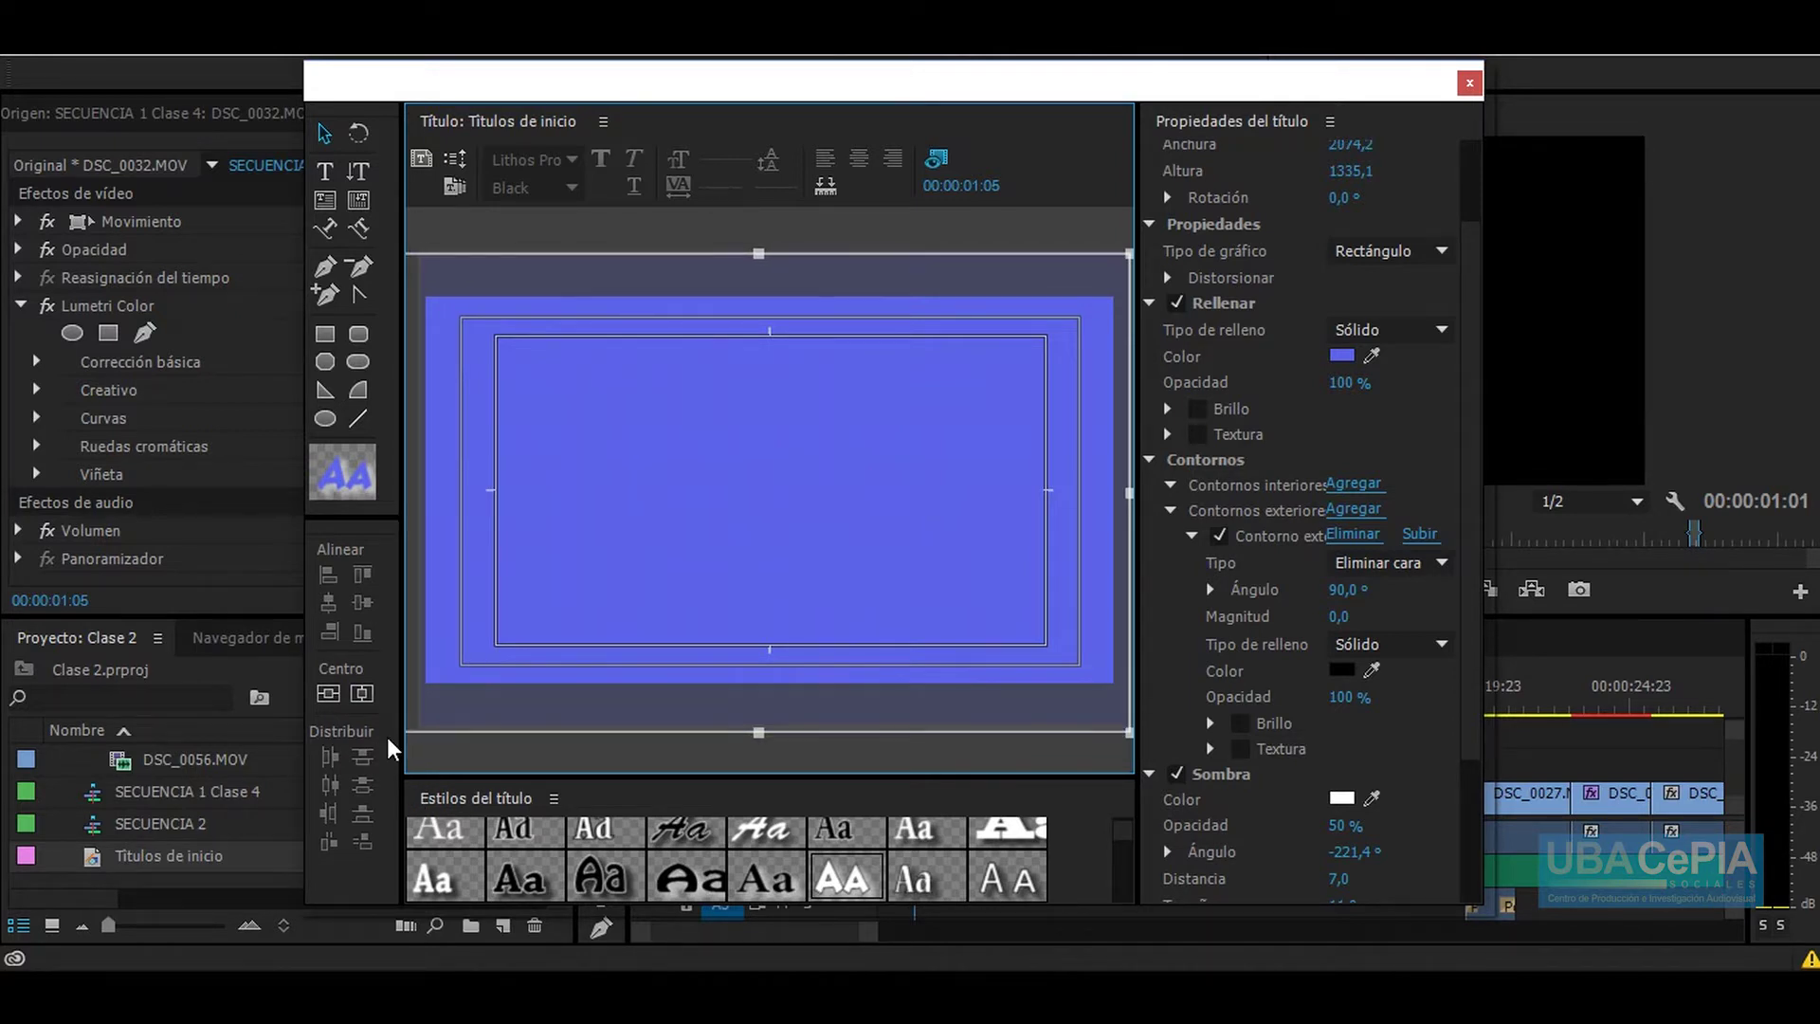
Step: Send the rectangle to the back, behind the red title text
right_click(804, 458)
mouse_move(939, 821)
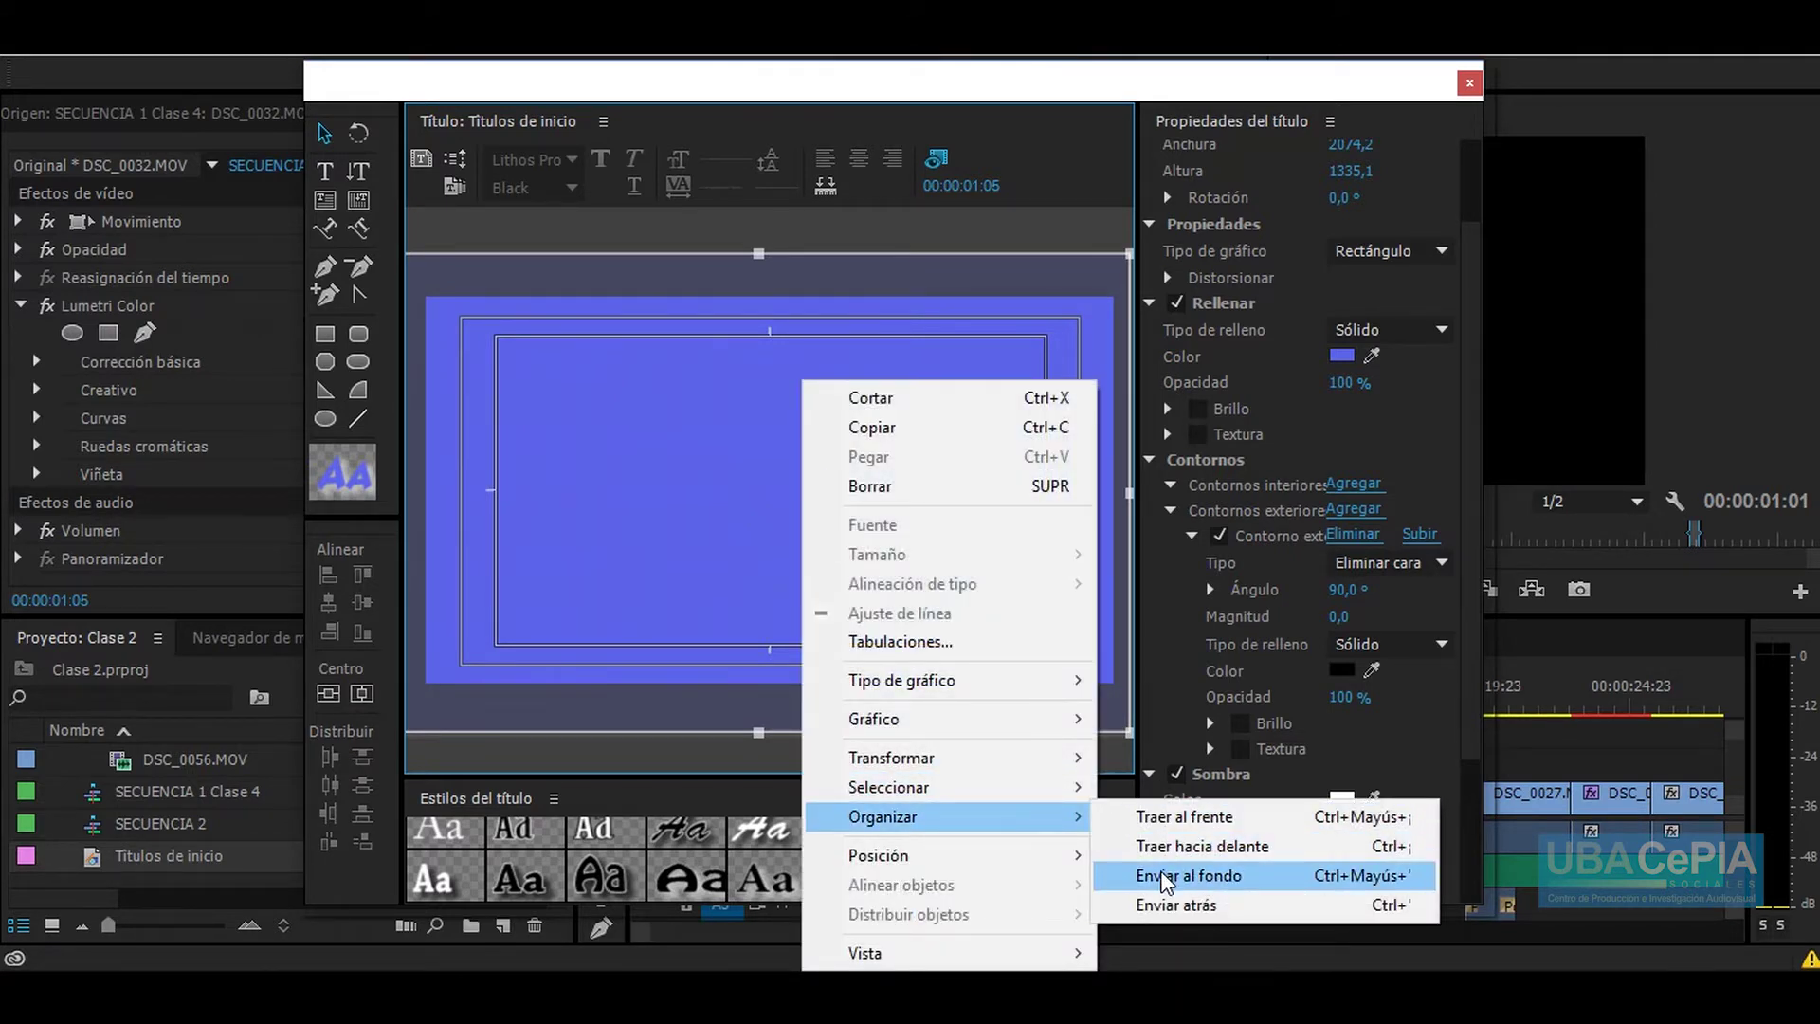
click(1189, 875)
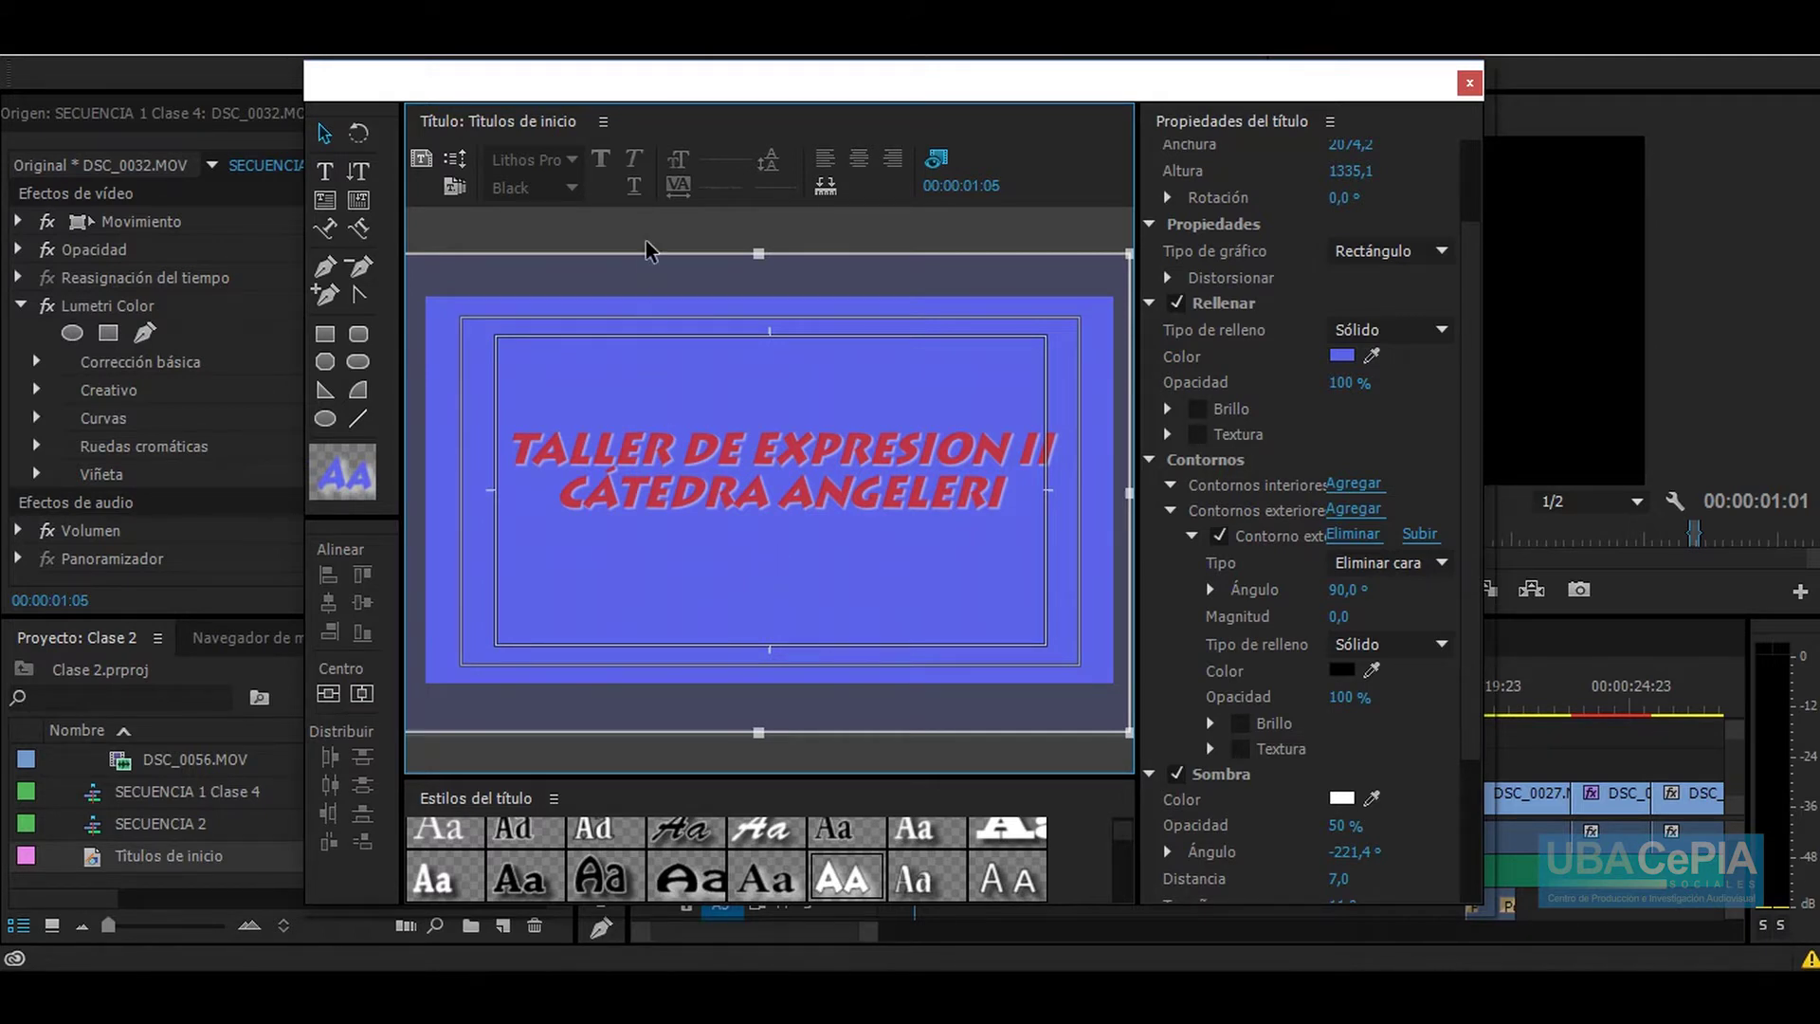
Step: Make Títulos de inicio a Desplazamiento roll starting and ending off screen, then close the designer
click(453, 161)
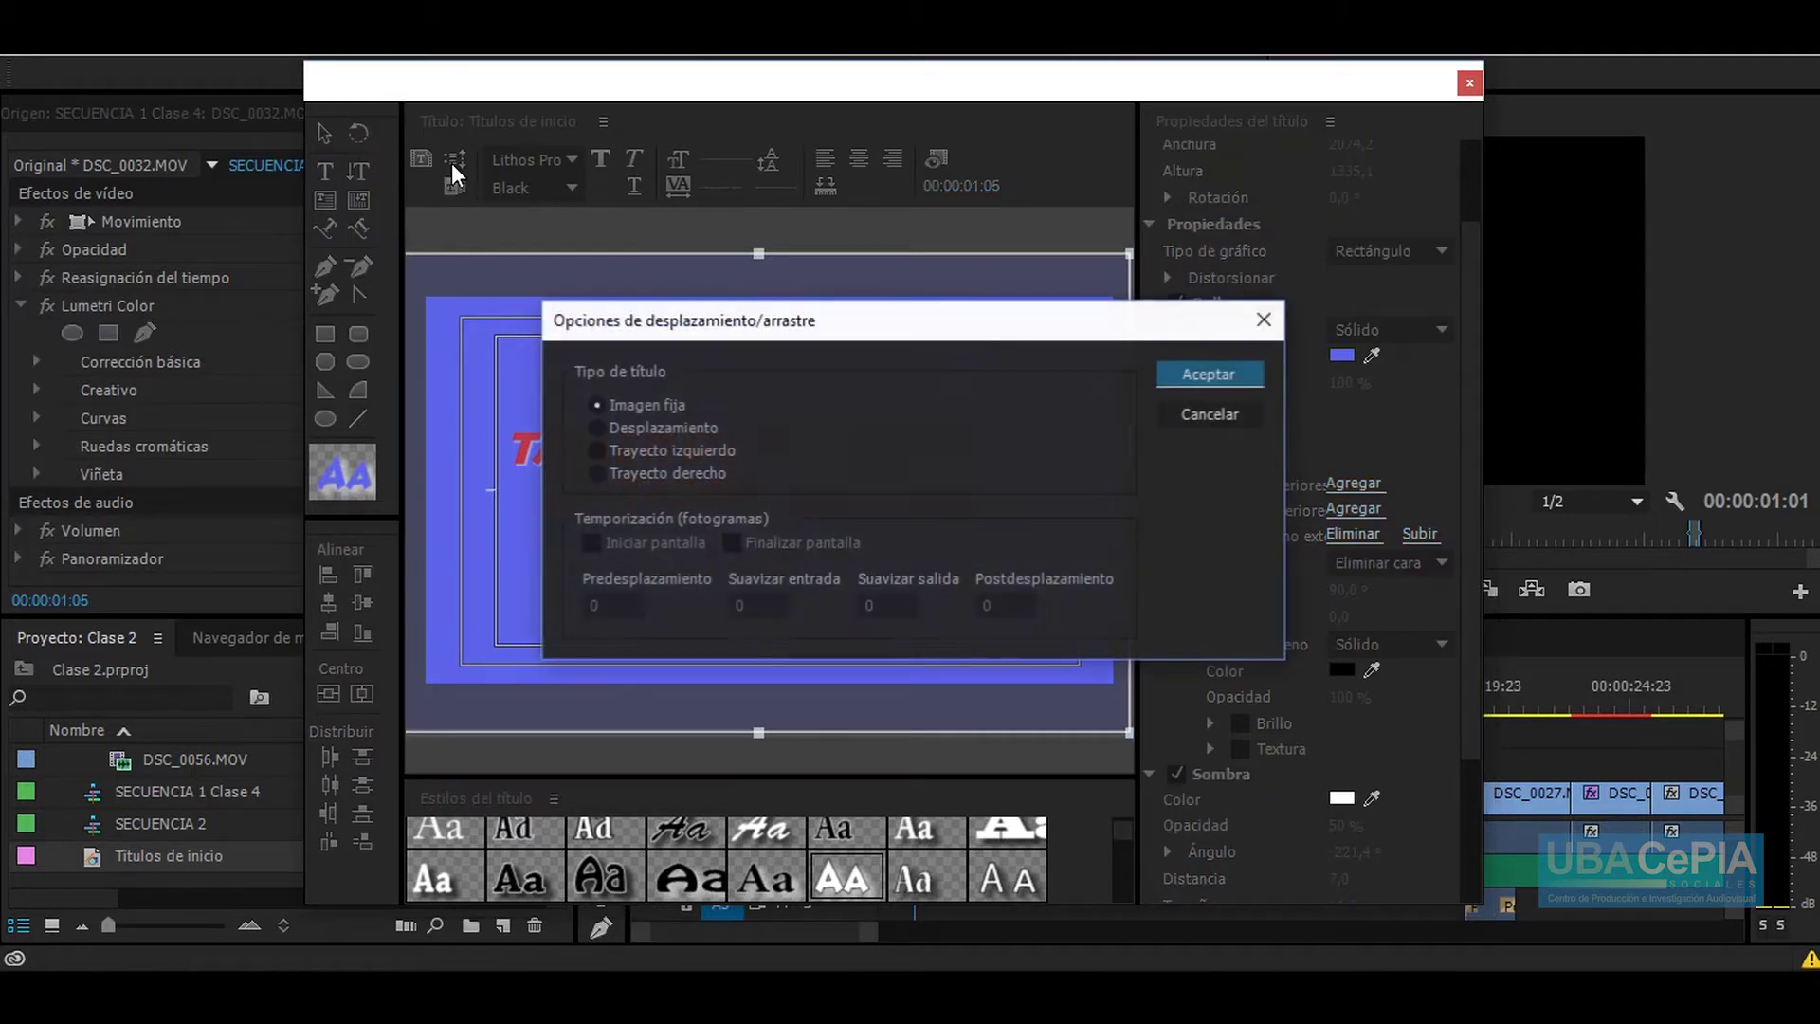
click(691, 425)
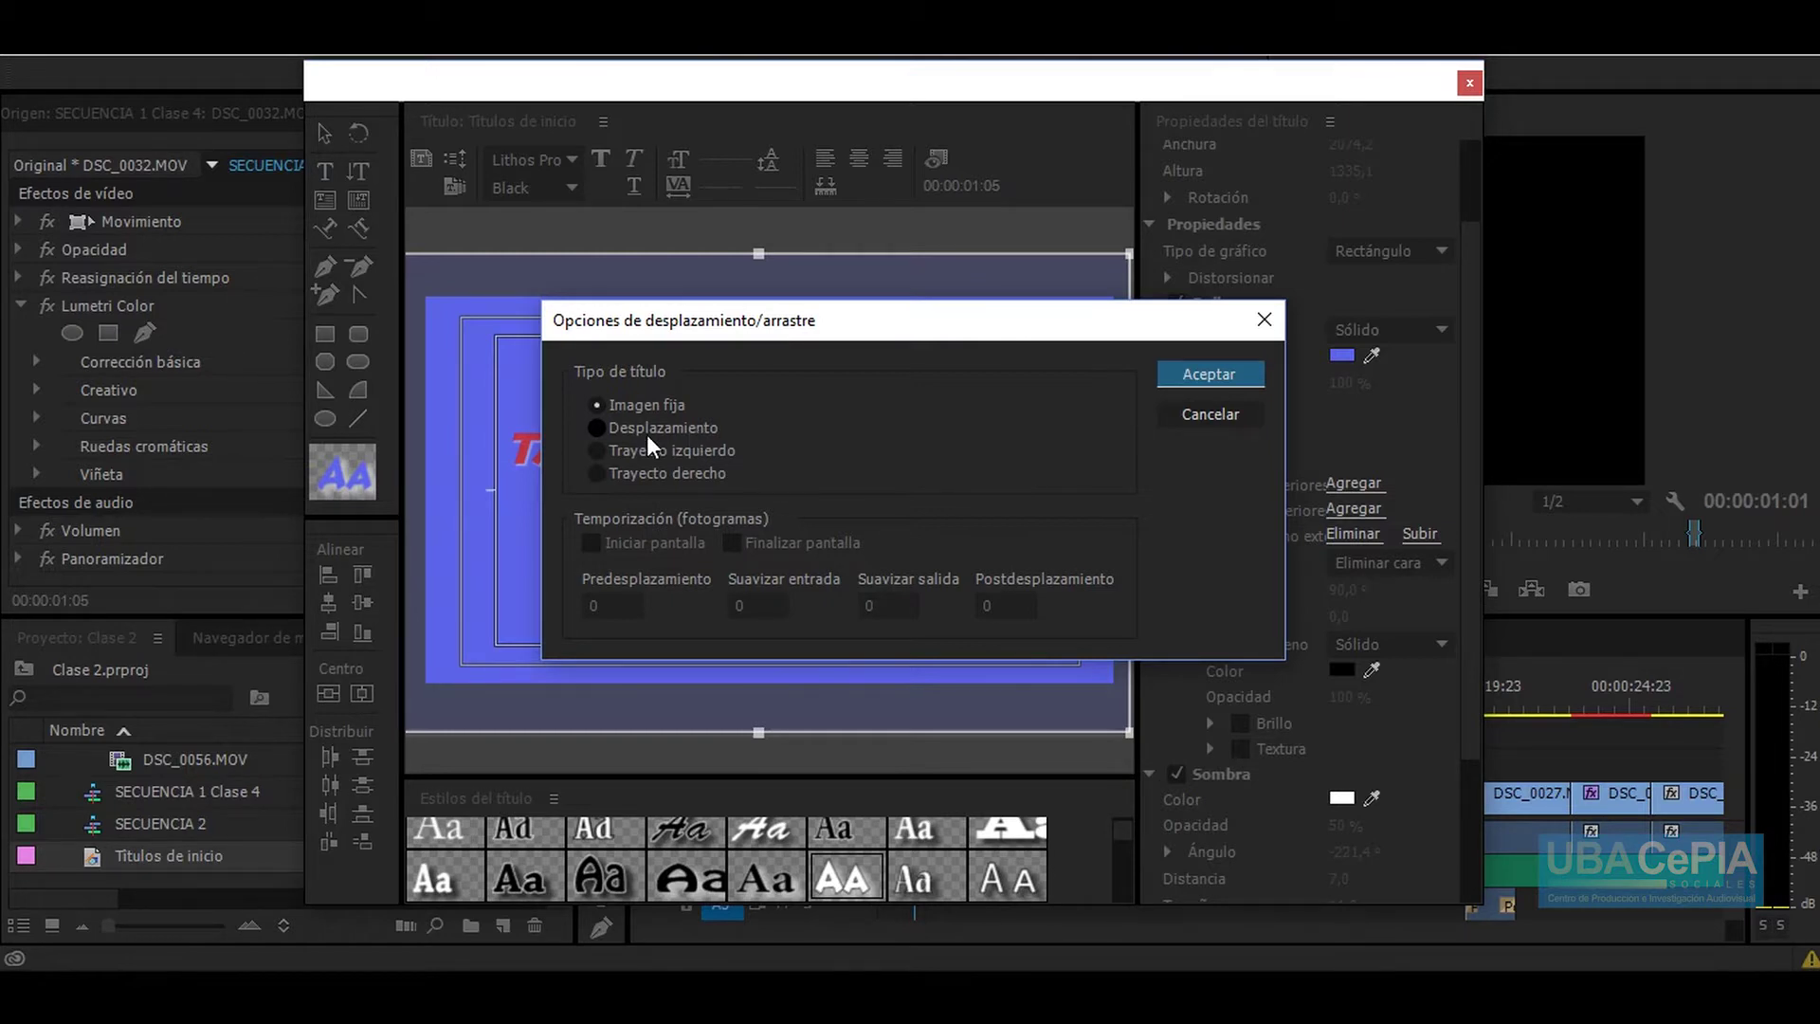
click(646, 434)
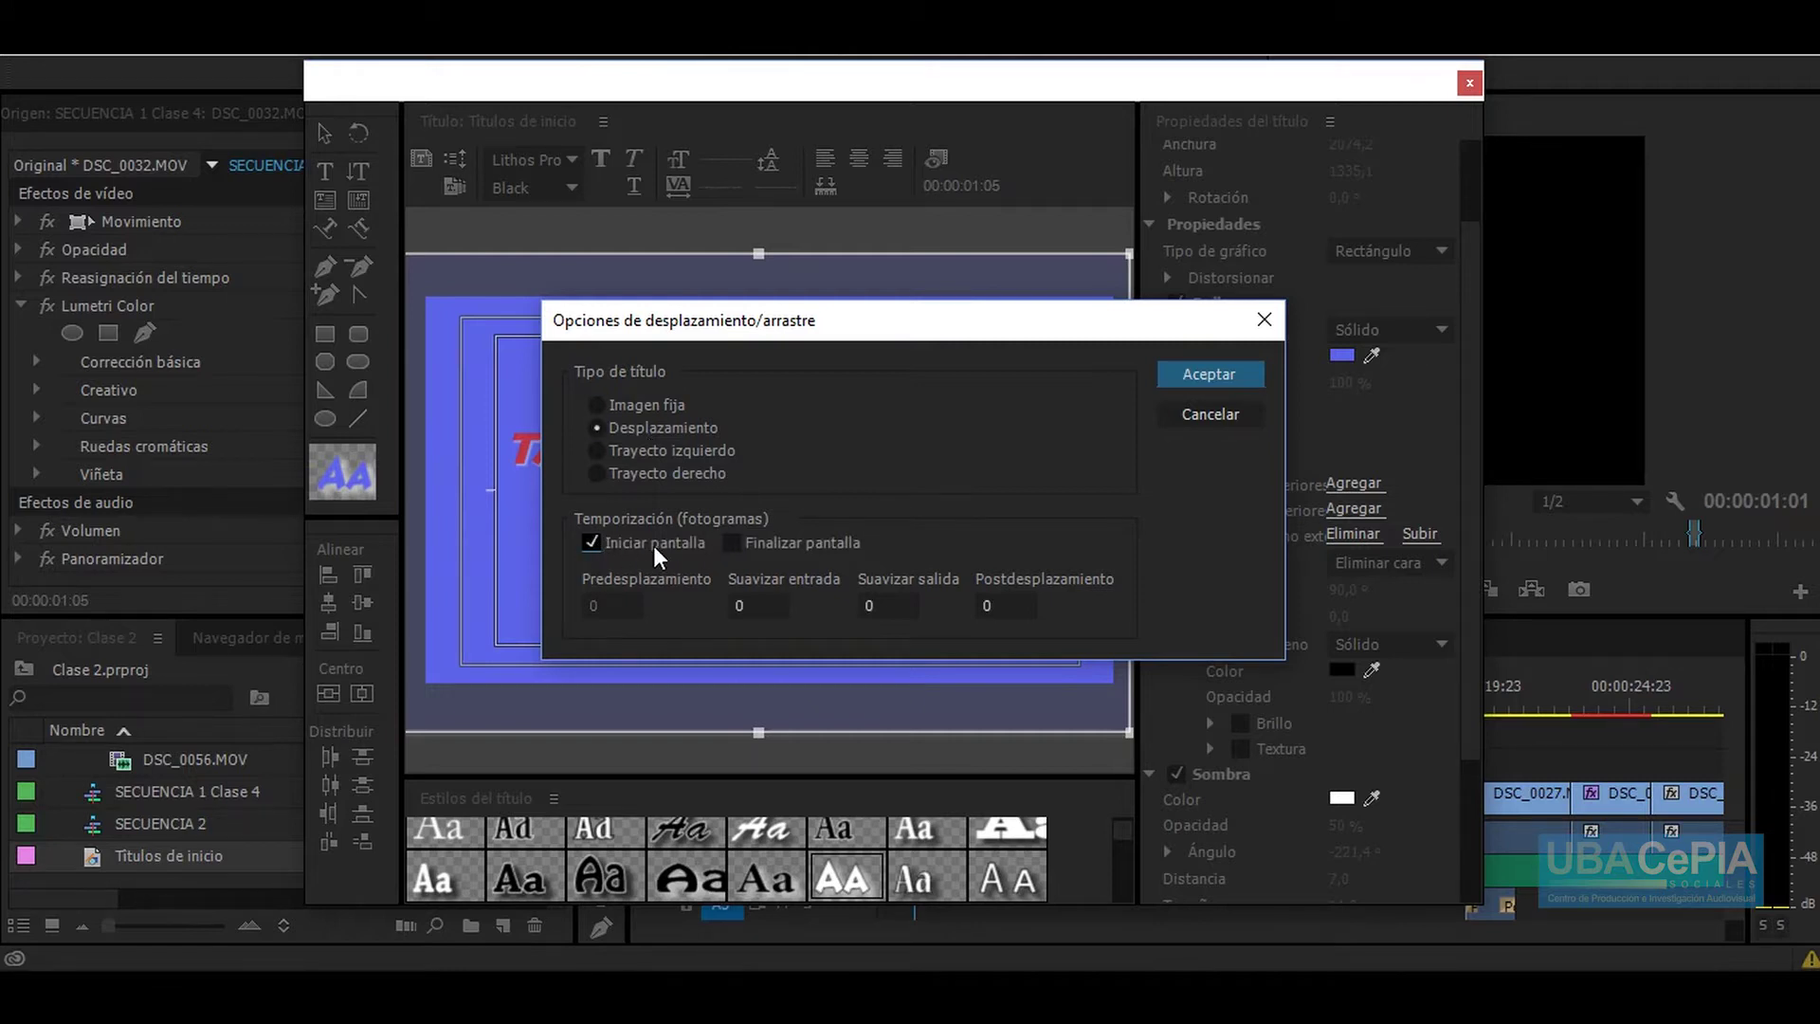
click(732, 542)
click(1242, 376)
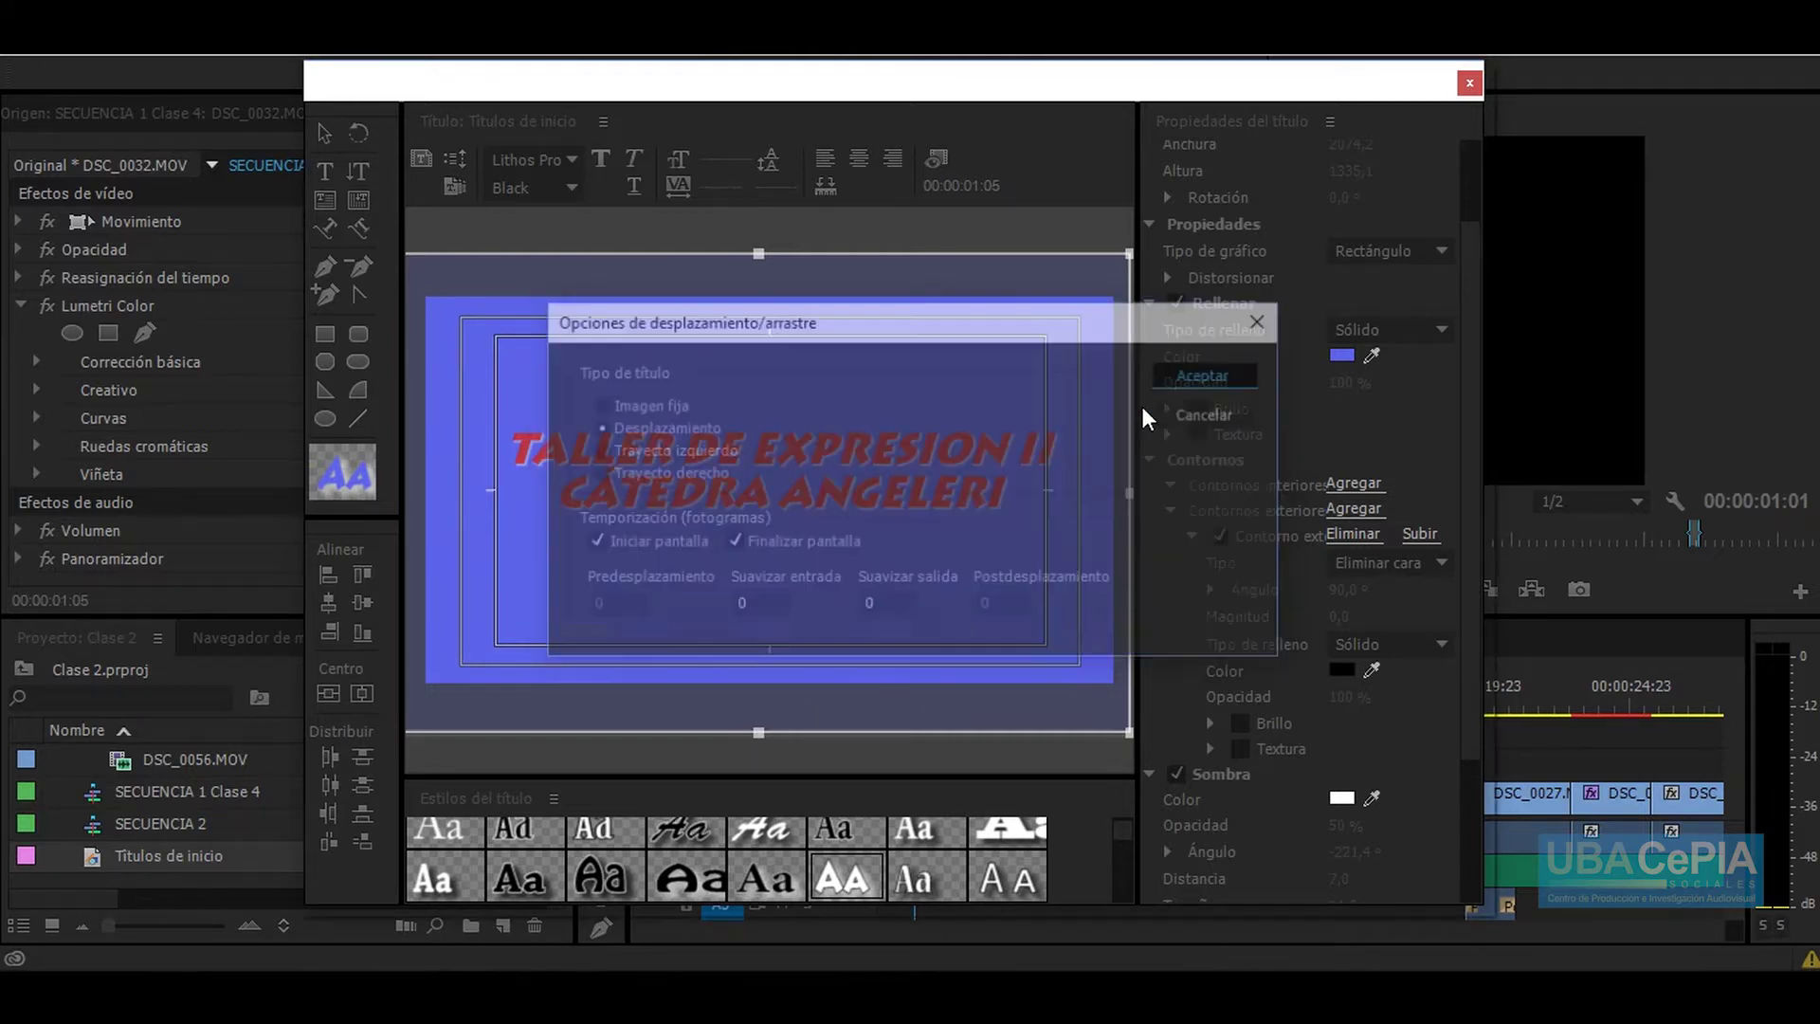
click(779, 467)
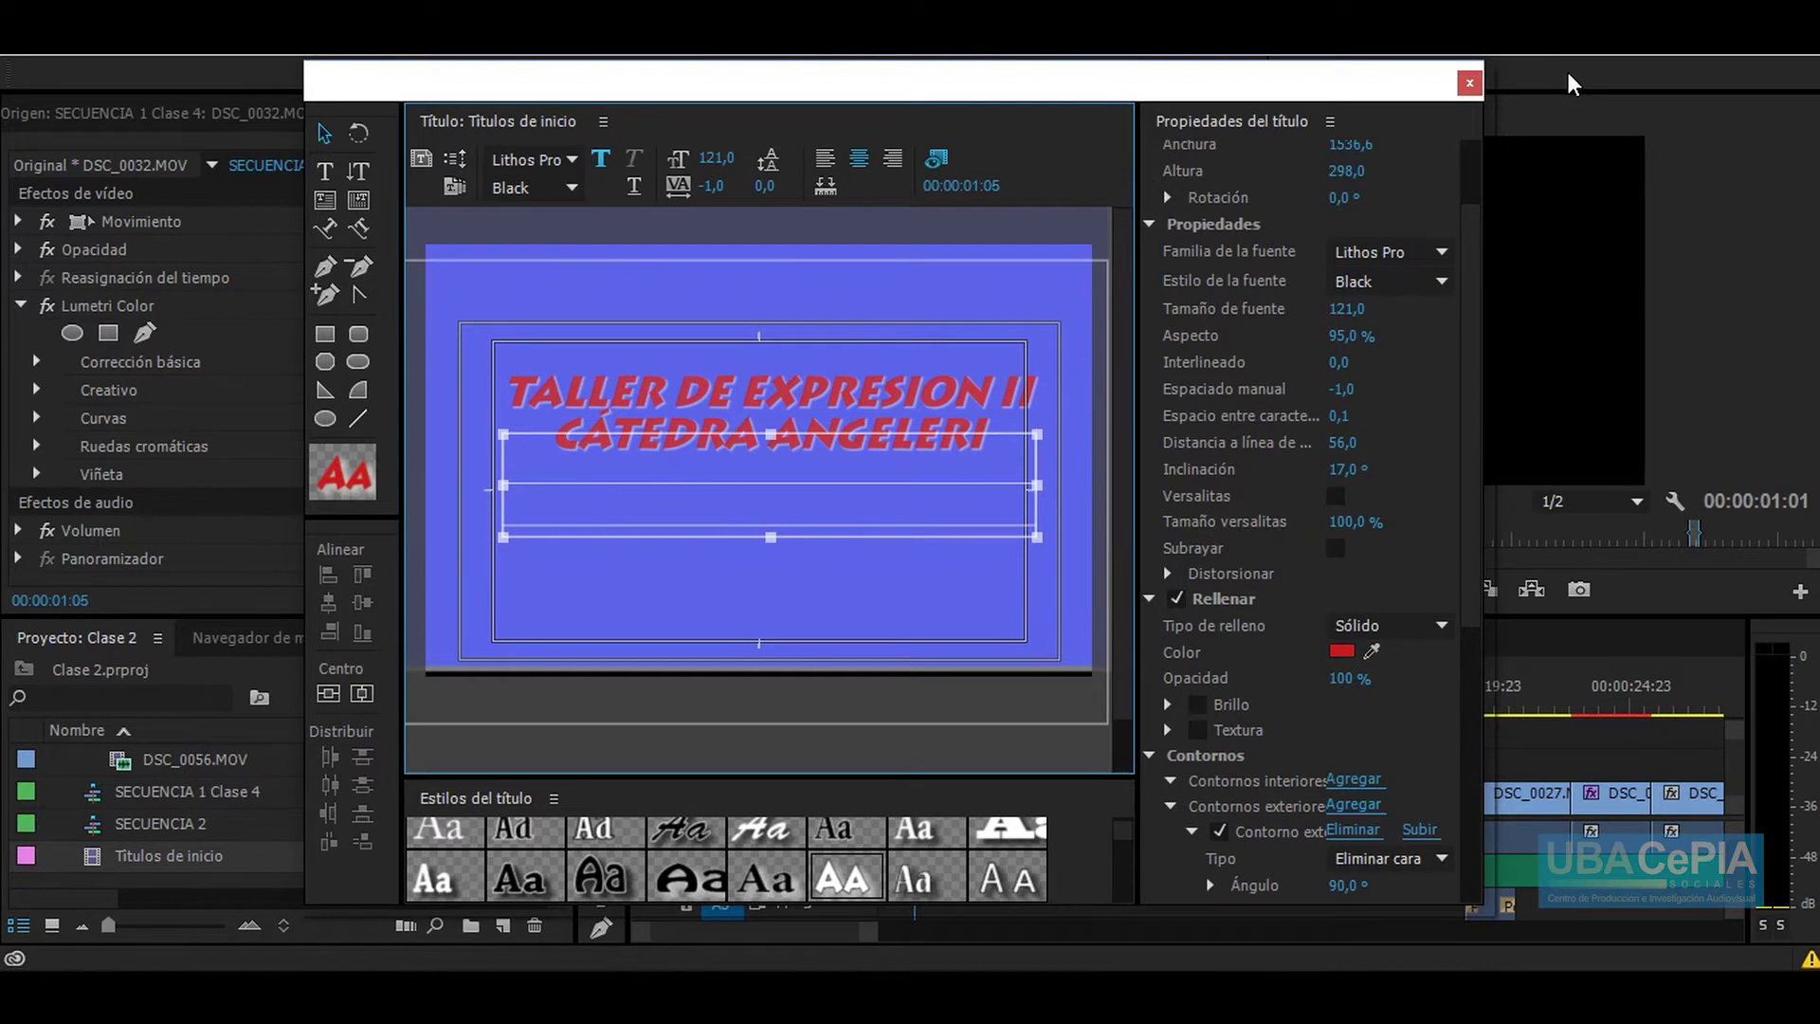
click(1470, 84)
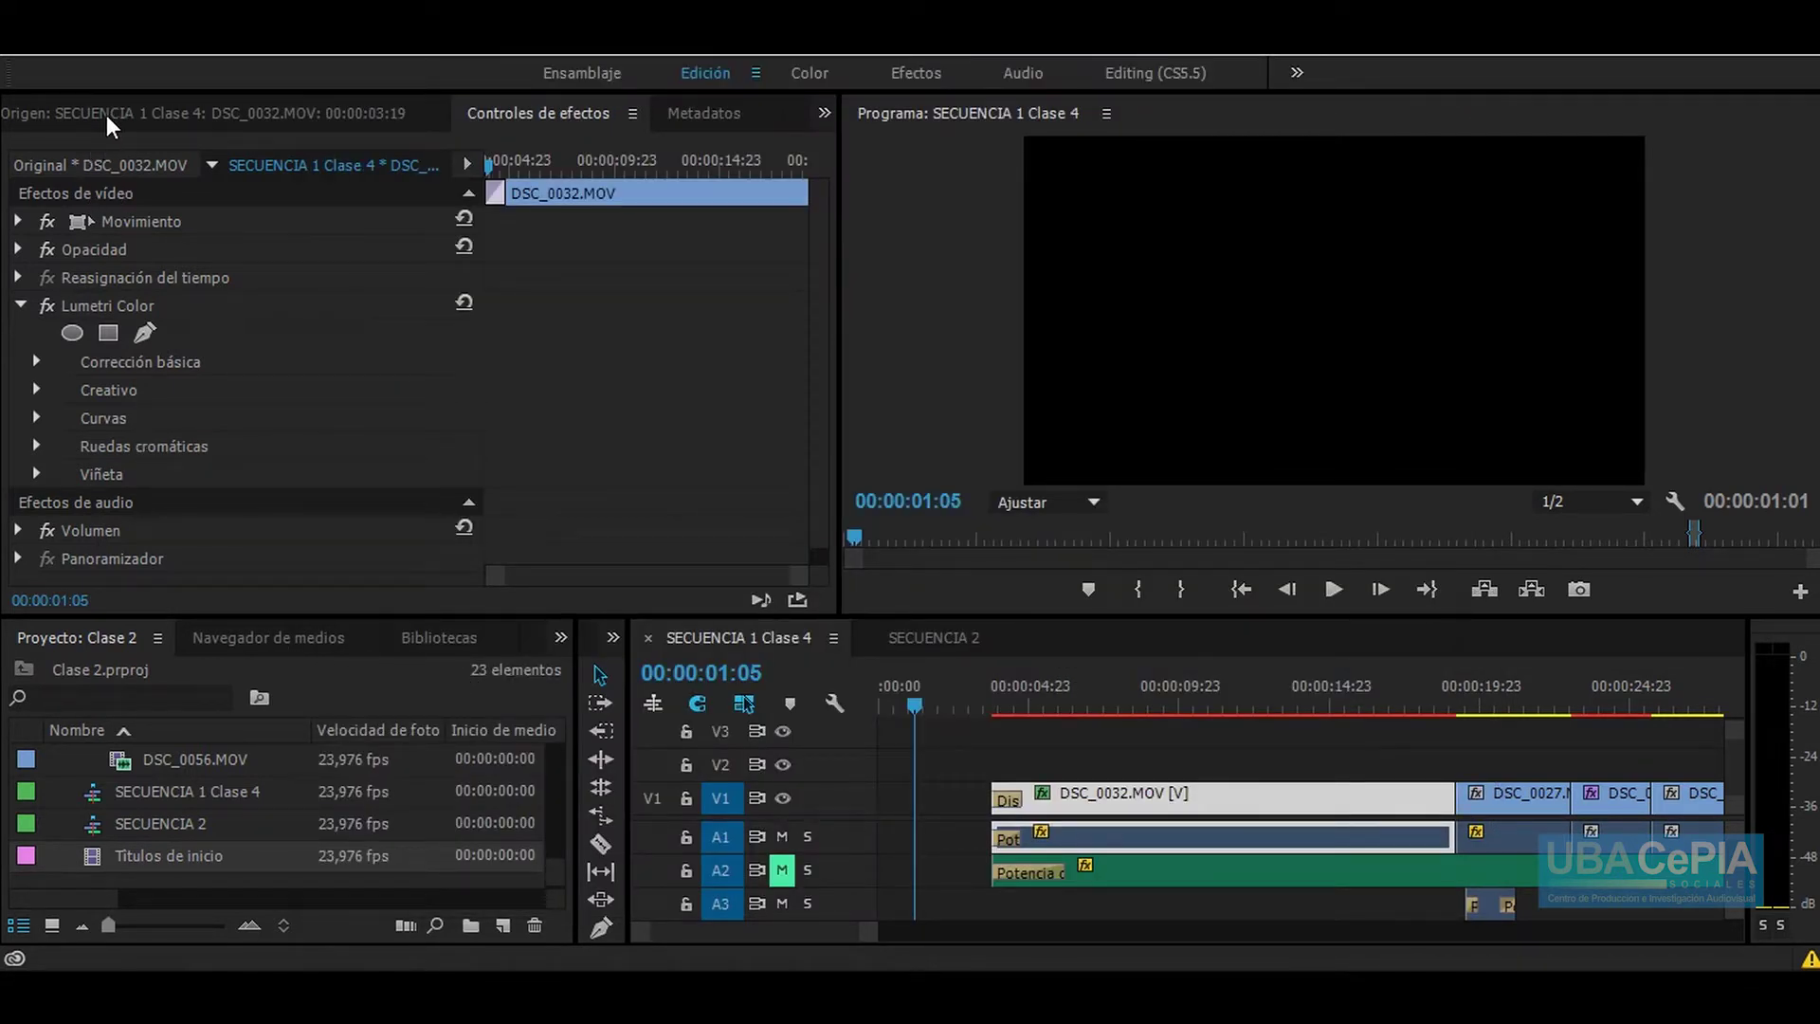
Step: Place Titulos de inicio on V2 and delete its full-frame blue background rectangle in the Titler
mouse_move(104, 863)
mouse_down()
mouse_move(874, 787)
mouse_move(931, 703)
mouse_move(1005, 702)
mouse_move(946, 704)
mouse_up()
click(894, 706)
double_click(942, 766)
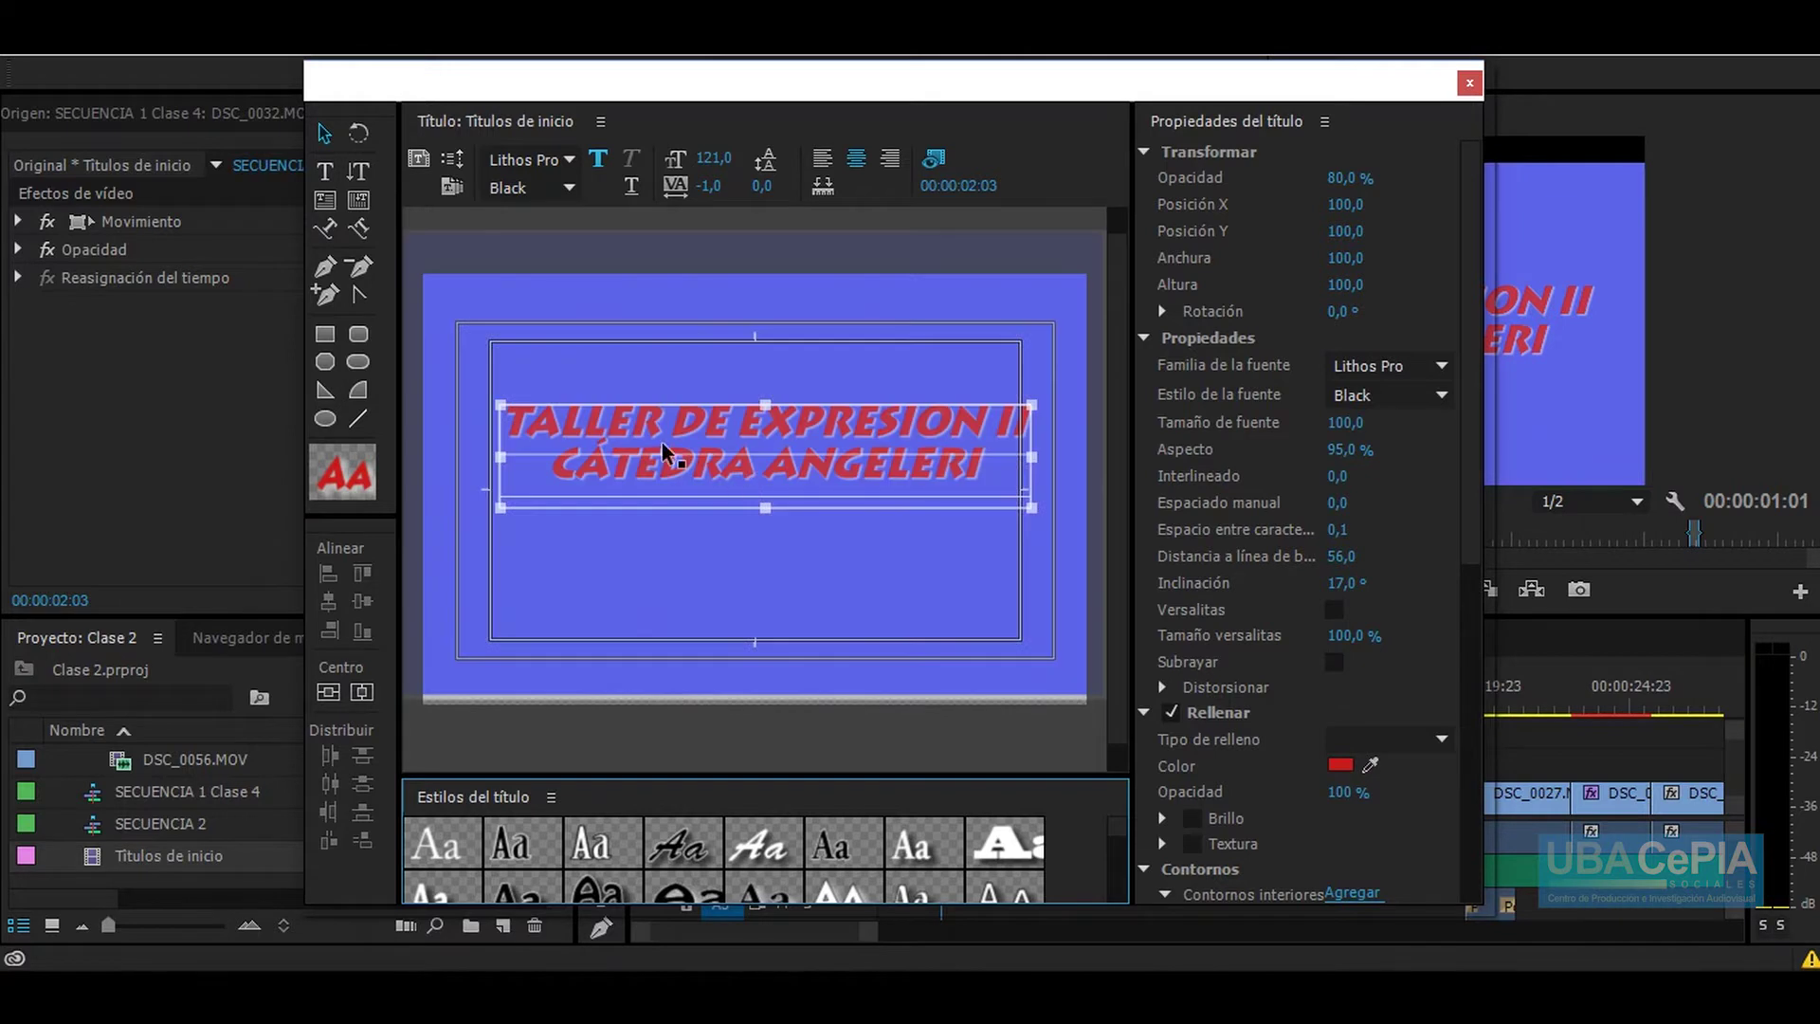
click(654, 384)
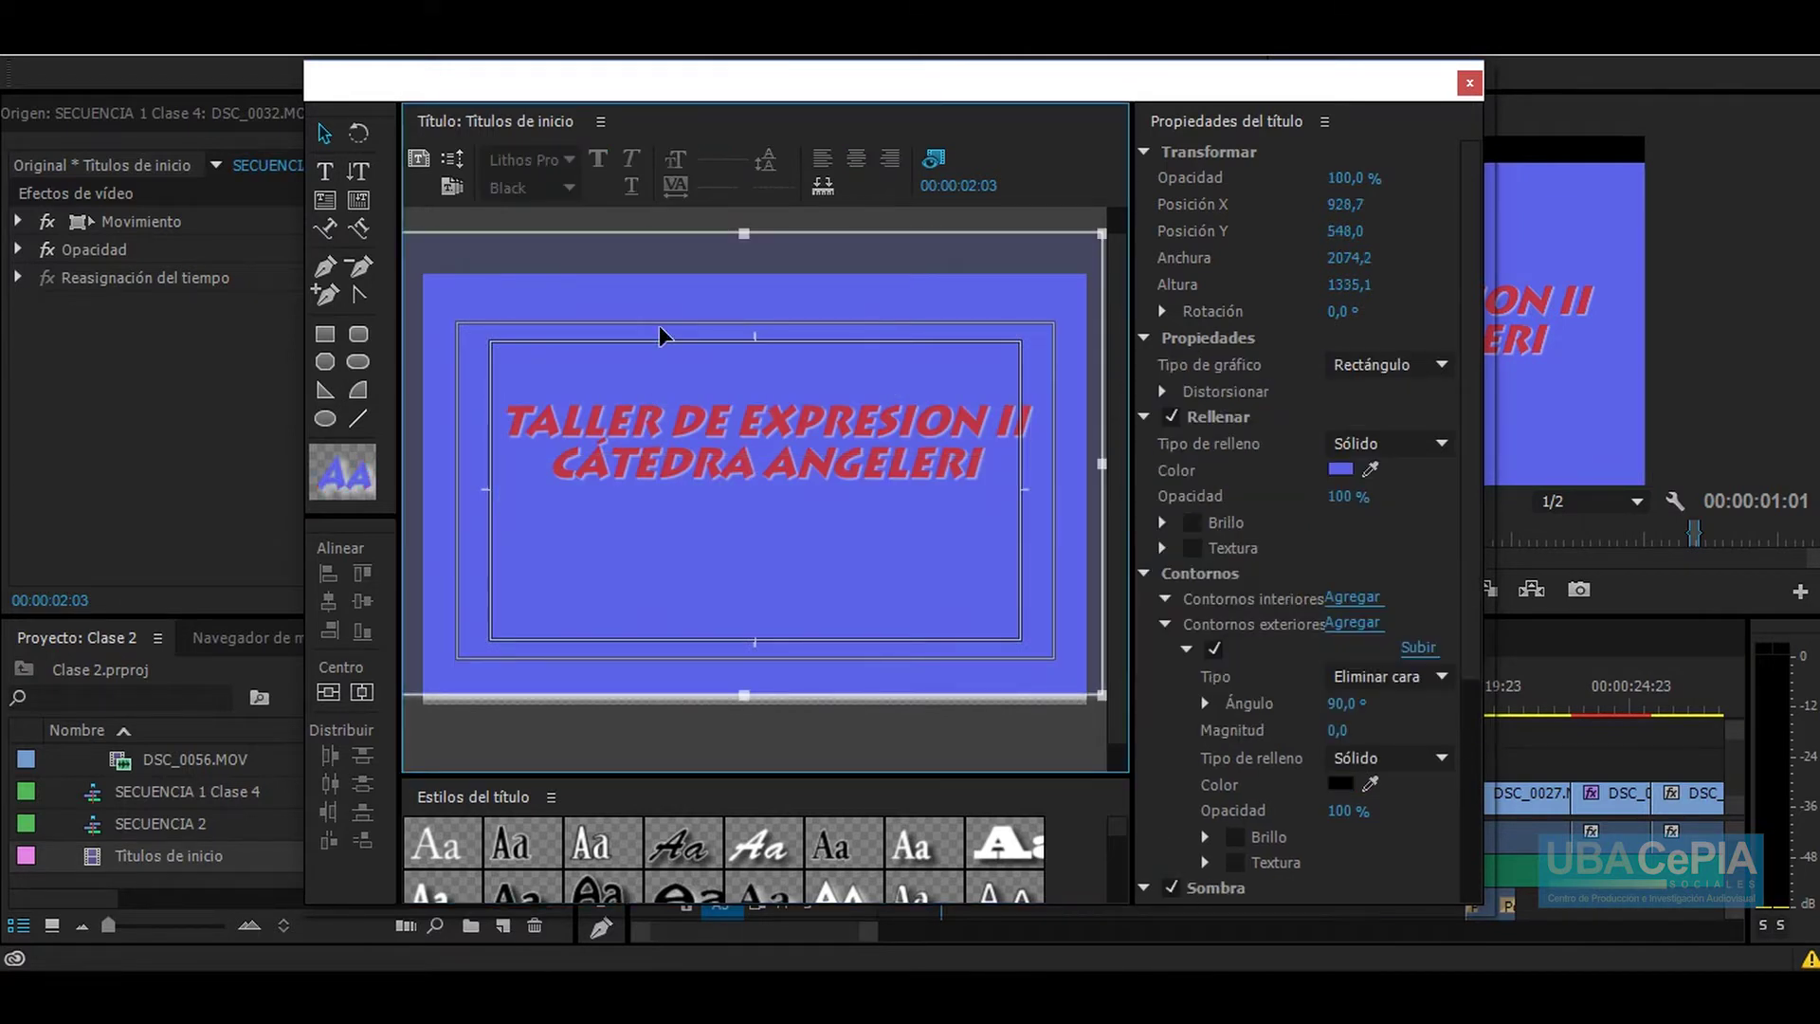
key(Delete)
click(1471, 83)
Step: Preview the title near the sequence start, then move the title clip about four seconds in
click(903, 704)
mouse_move(903, 703)
mouse_down()
mouse_move(986, 707)
mouse_move(936, 703)
mouse_move(1115, 762)
mouse_up()
click(935, 704)
click(1102, 699)
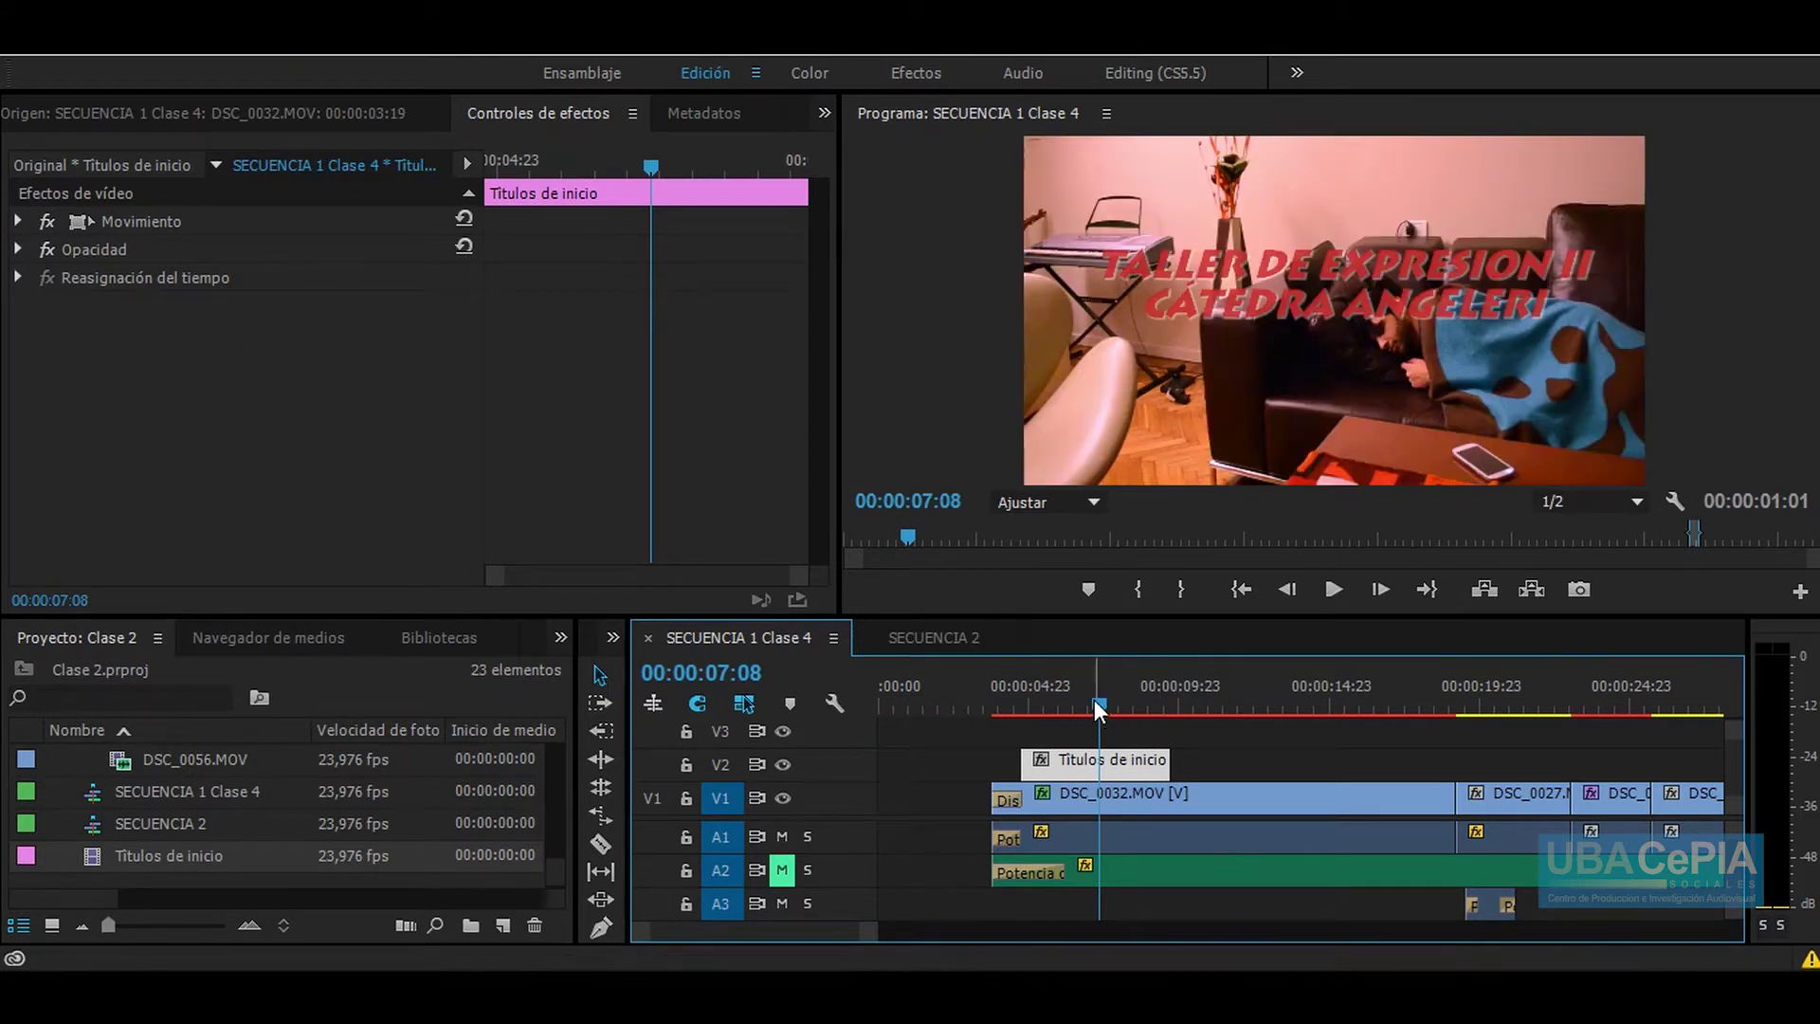
Step: Lengthen the title clip on V2 to 00:00:08:16, running 00:00:04:19 to 00:00:13:10
click(1094, 699)
mouse_move(1107, 700)
mouse_down()
mouse_move(1070, 701)
mouse_move(1118, 703)
mouse_up()
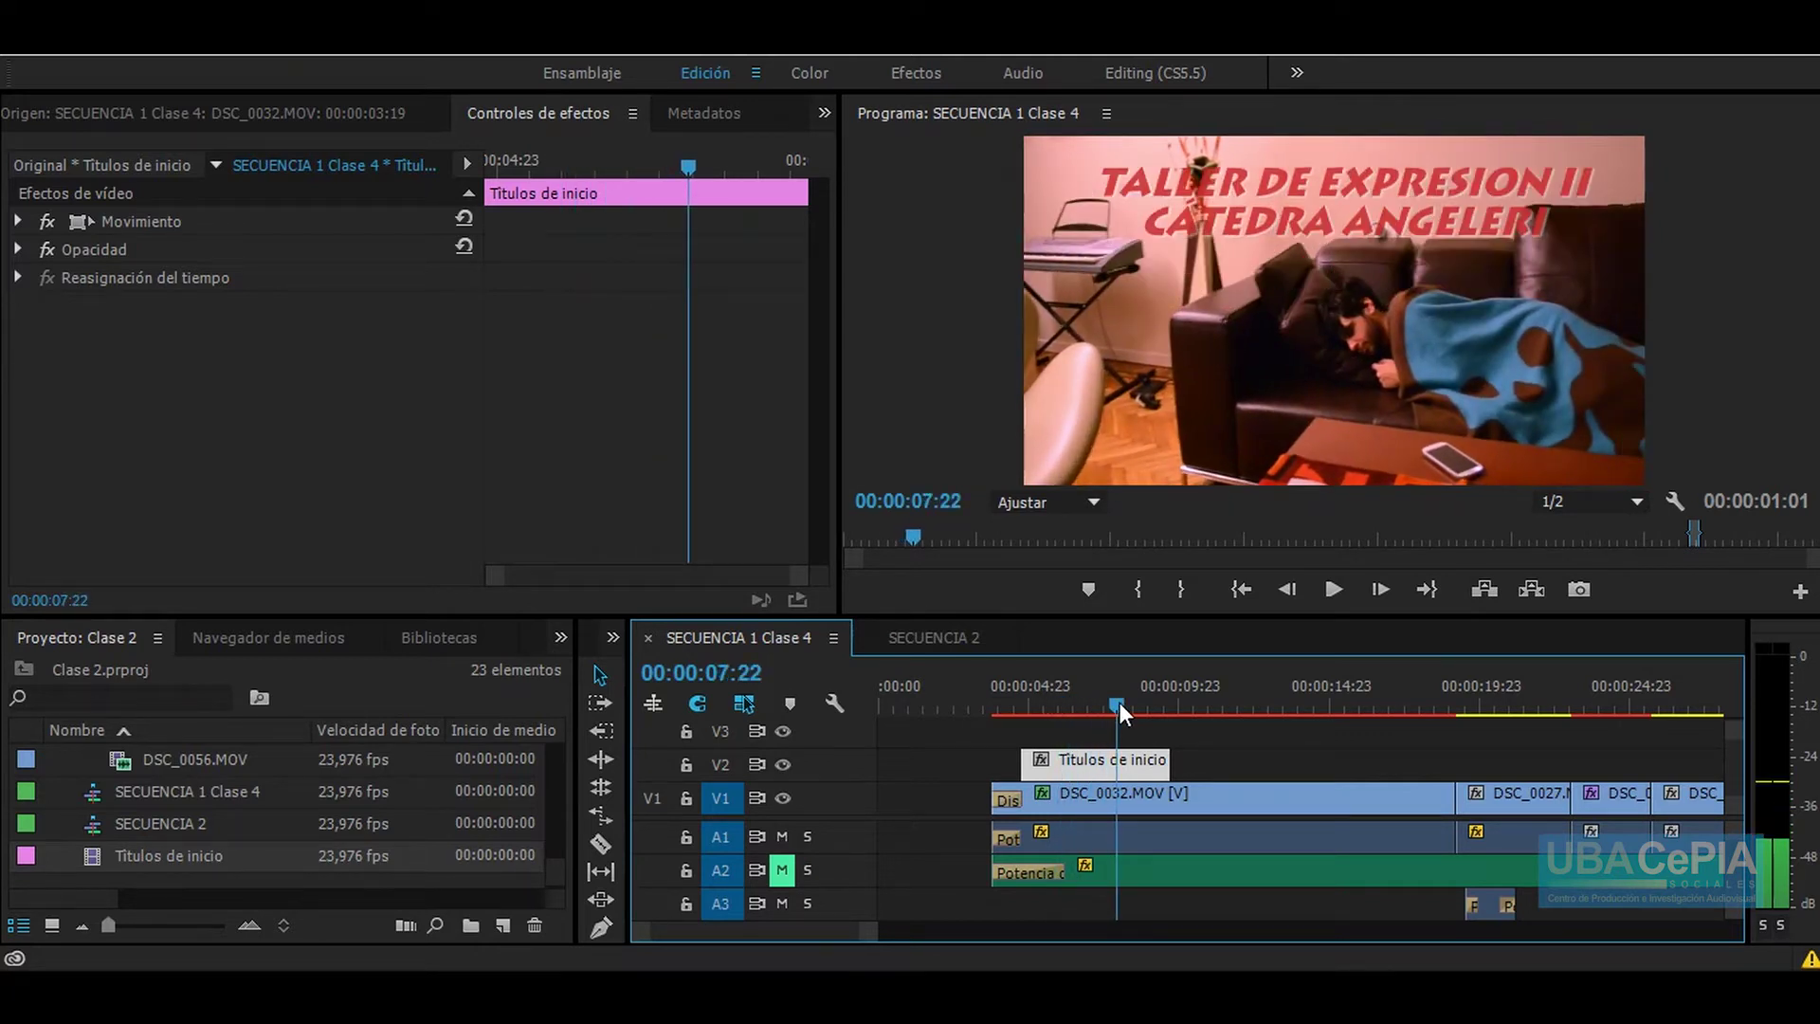
mouse_move(1165, 760)
mouse_down()
mouse_move(1365, 756)
mouse_move(1280, 756)
mouse_up()
drag(1169, 696, 1204, 697)
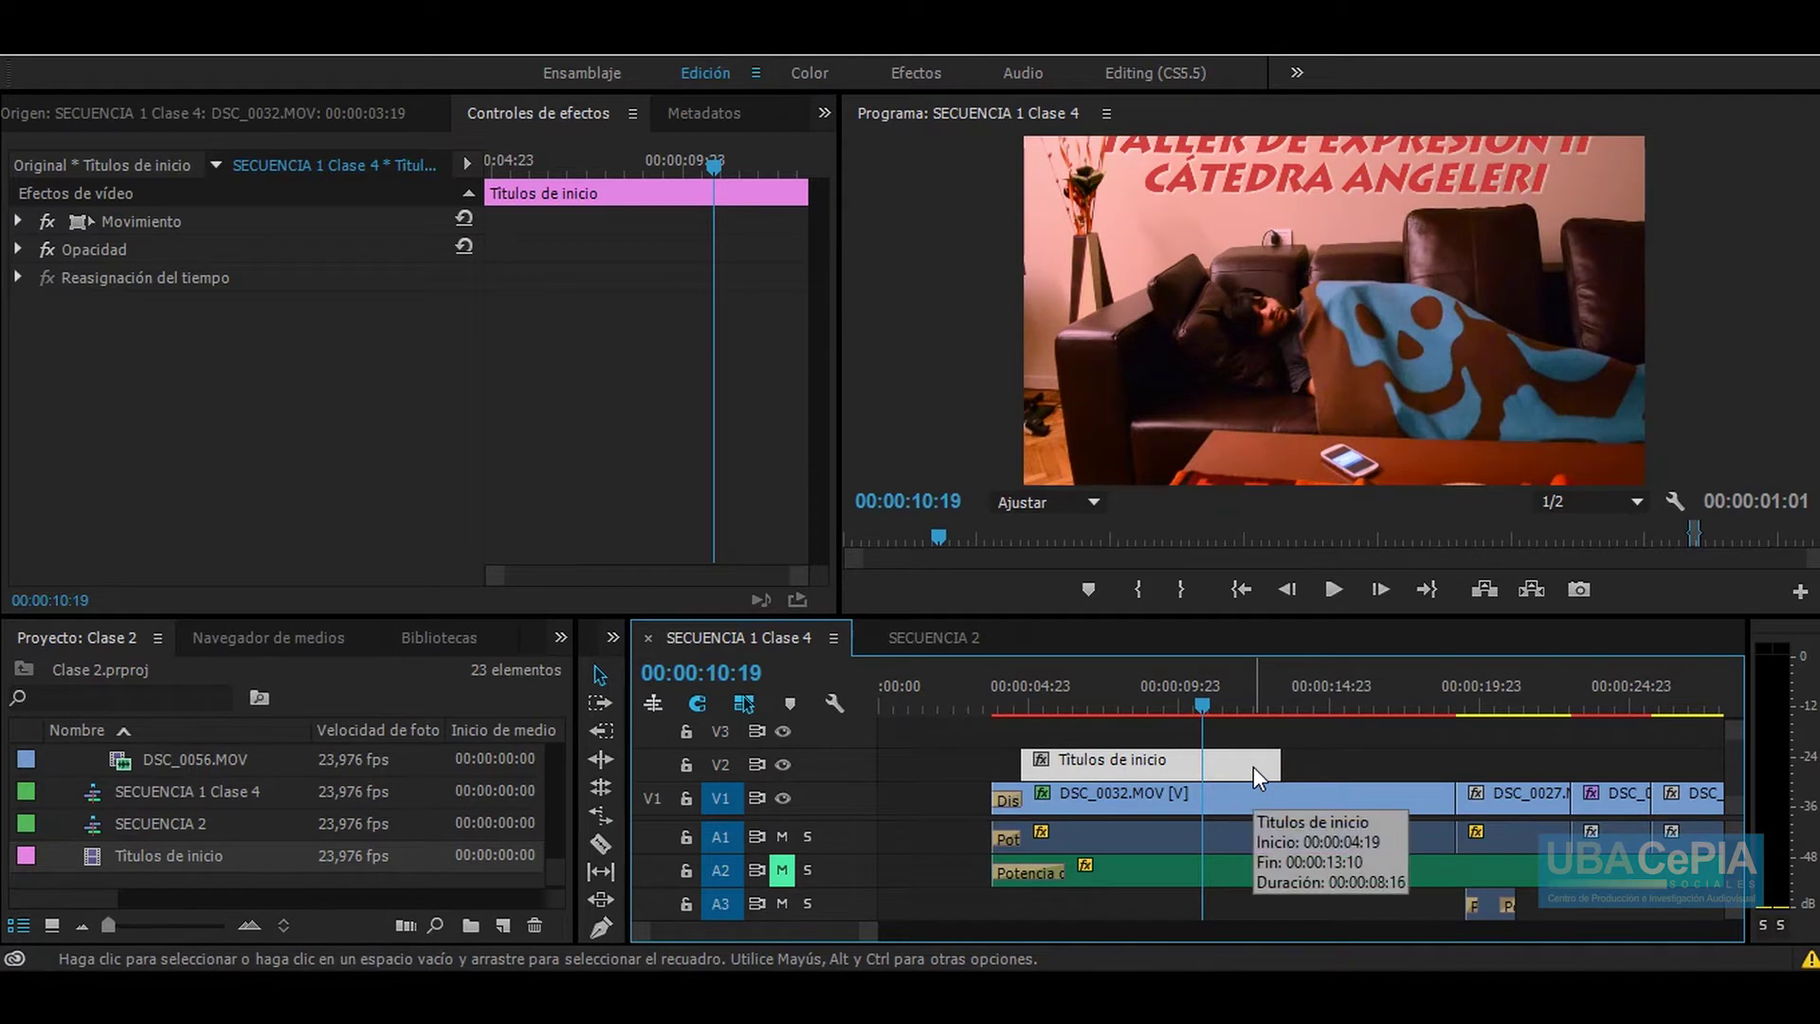
key(minus)
key(minus)
key(minus)
key(minus)
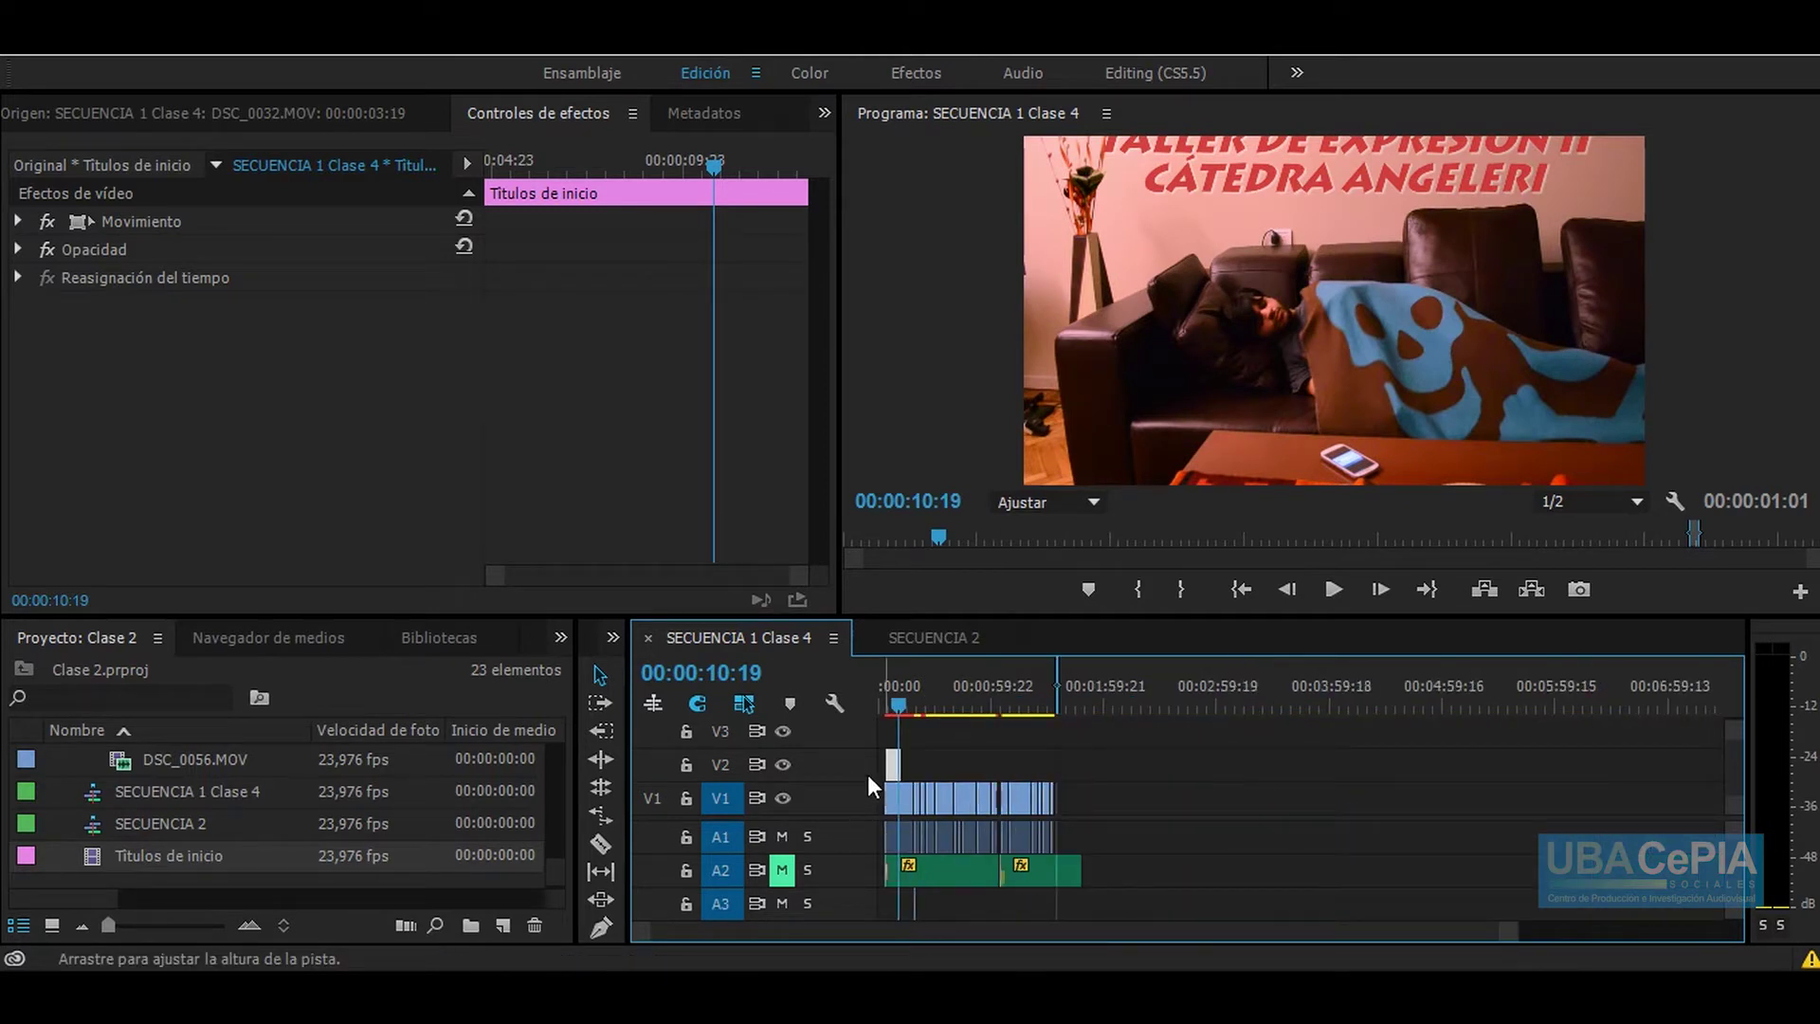
Step: Move the title clip to about 1:40 on V2 and zoom in around it
drag(891, 770, 1063, 764)
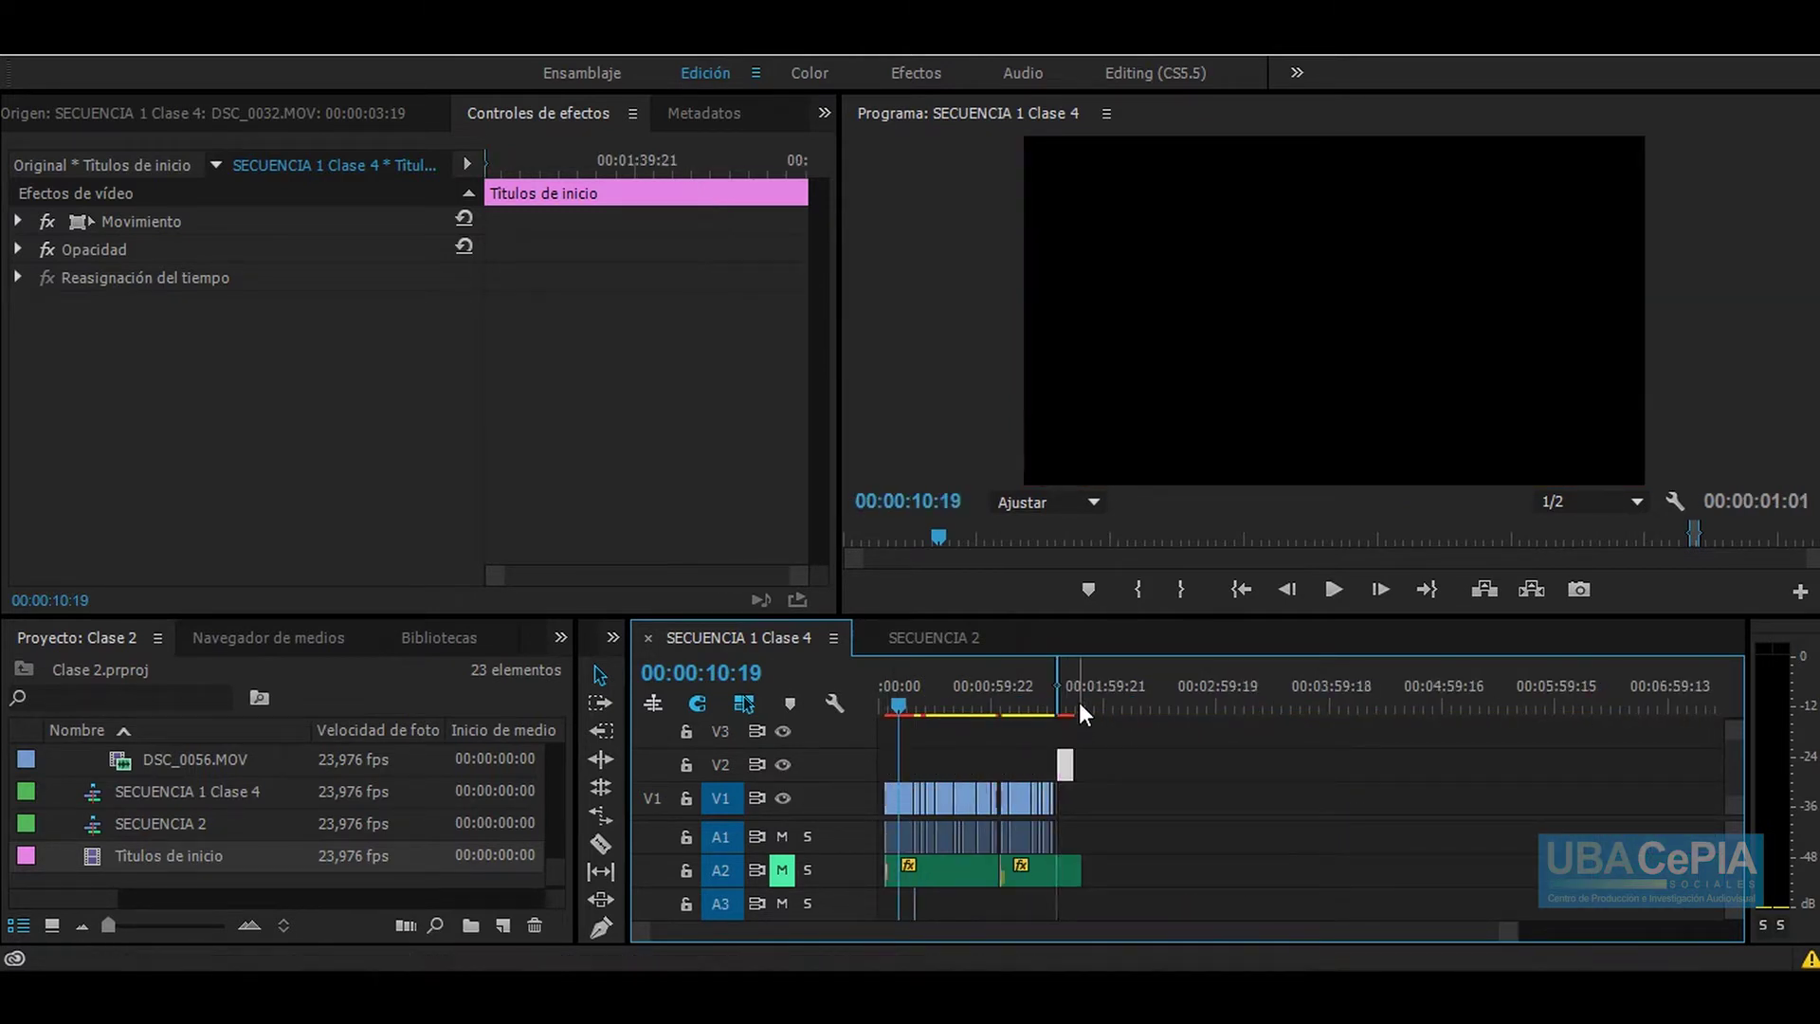
click(1069, 692)
key(equal)
key(equal)
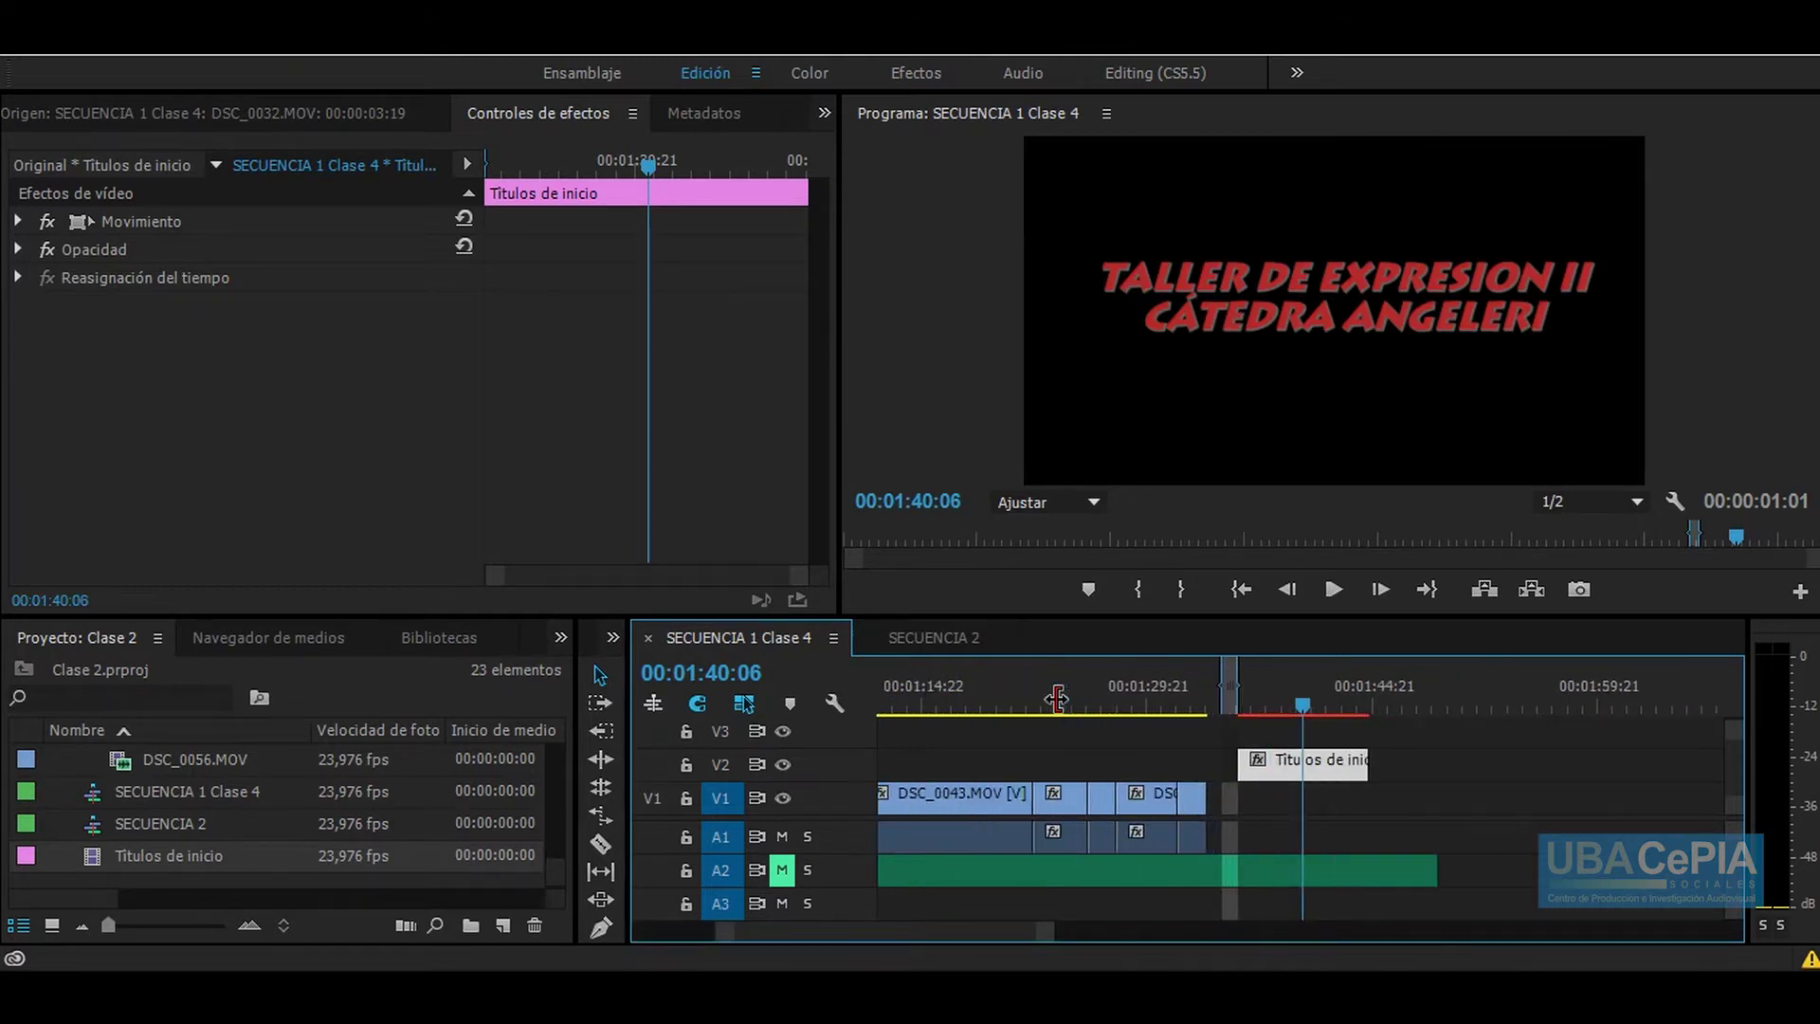
key(equal)
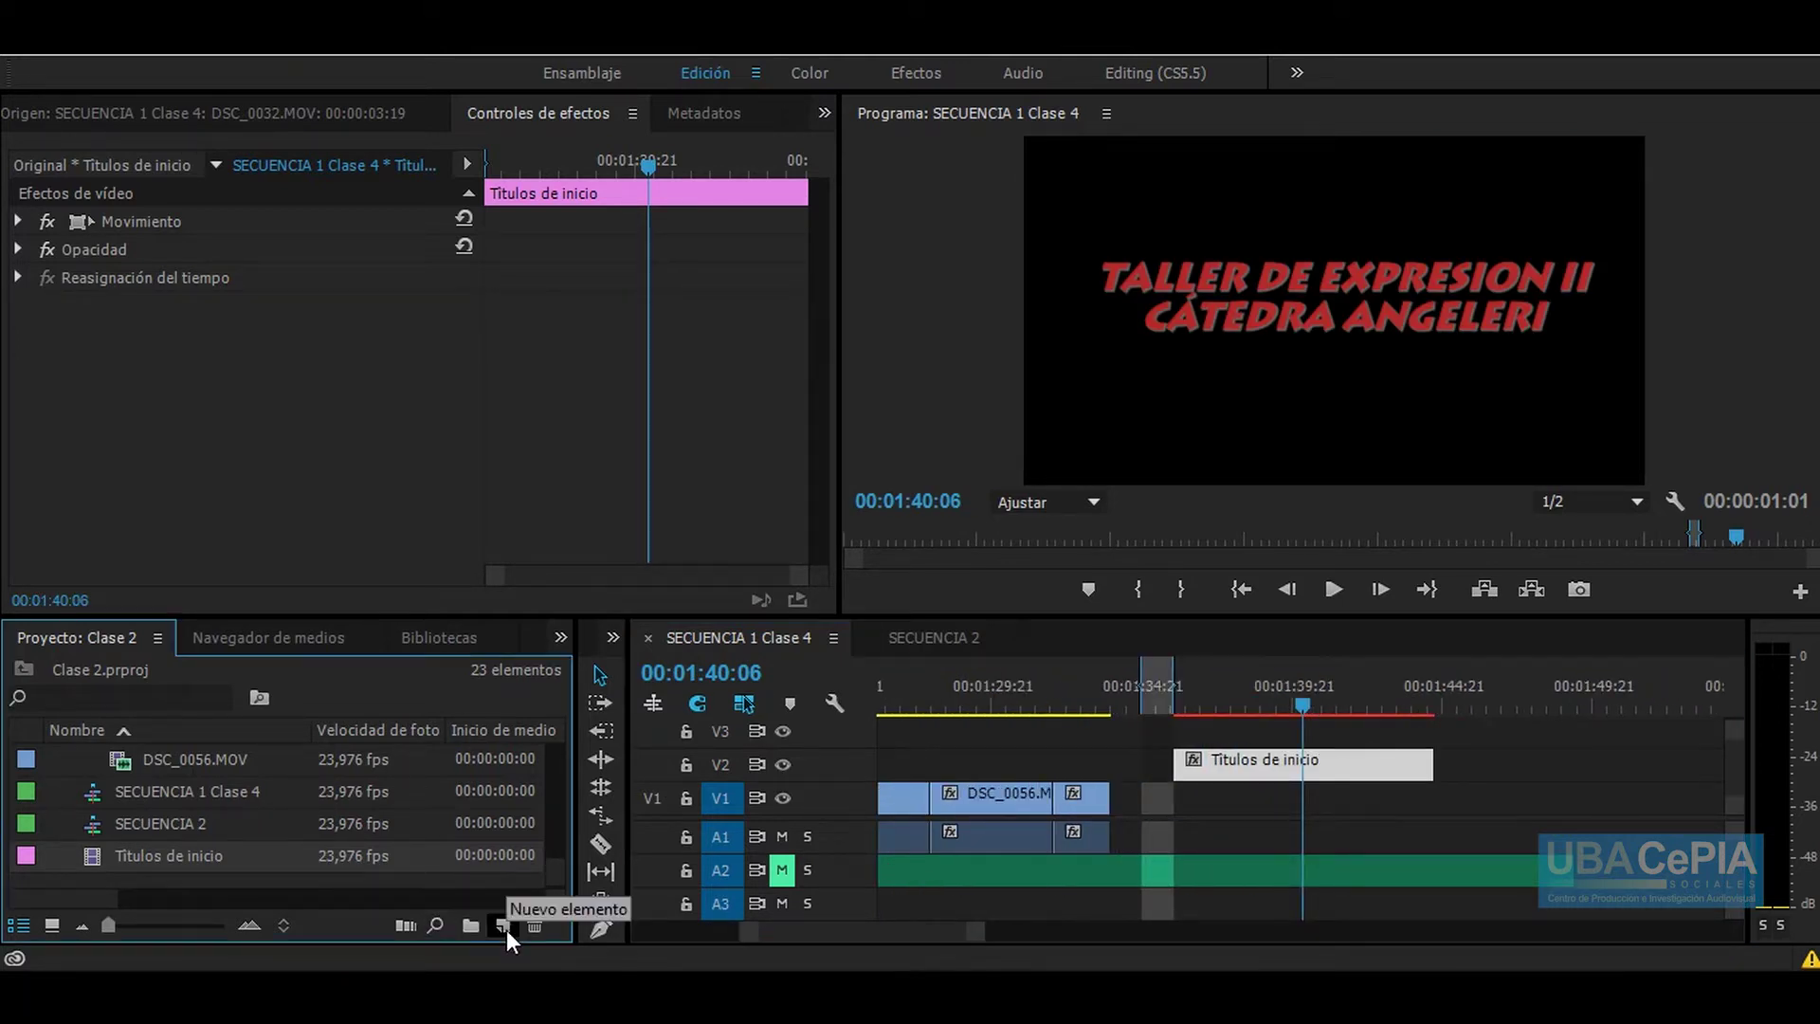
Step: Create a 1920×1080 colour matte in violet 8761DD named VIOLETA
click(505, 926)
click(572, 807)
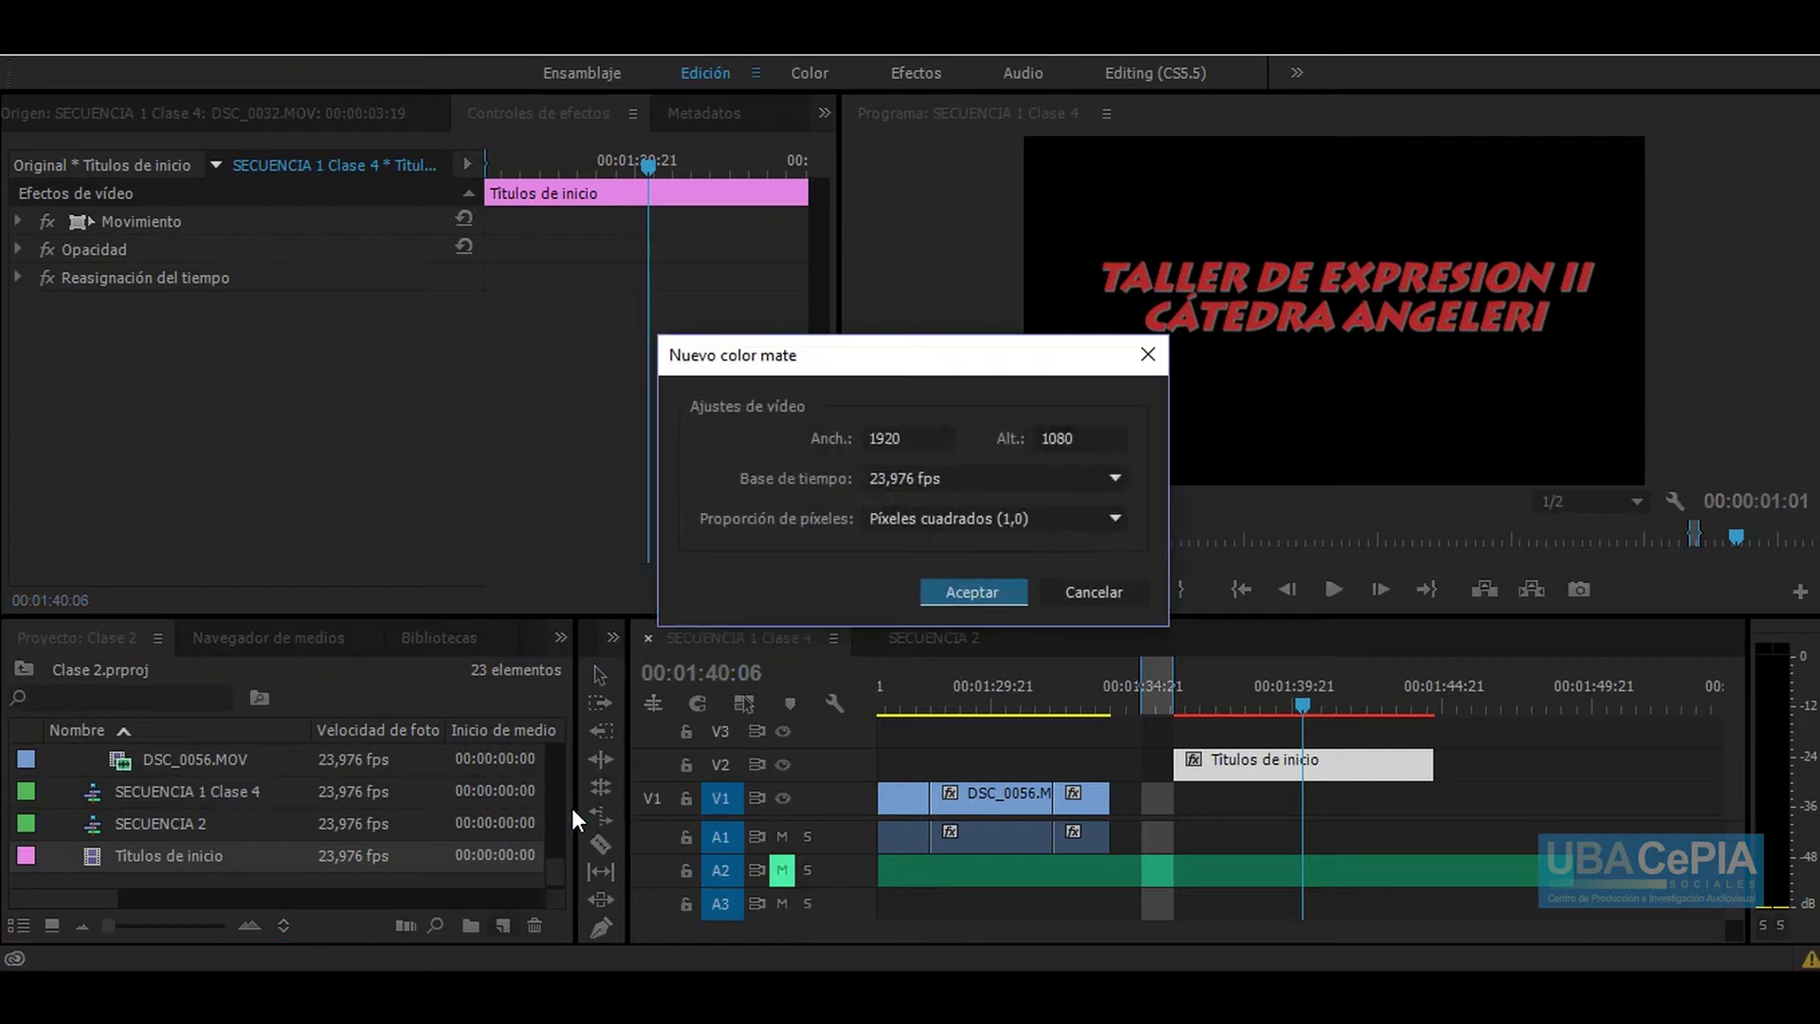
click(976, 594)
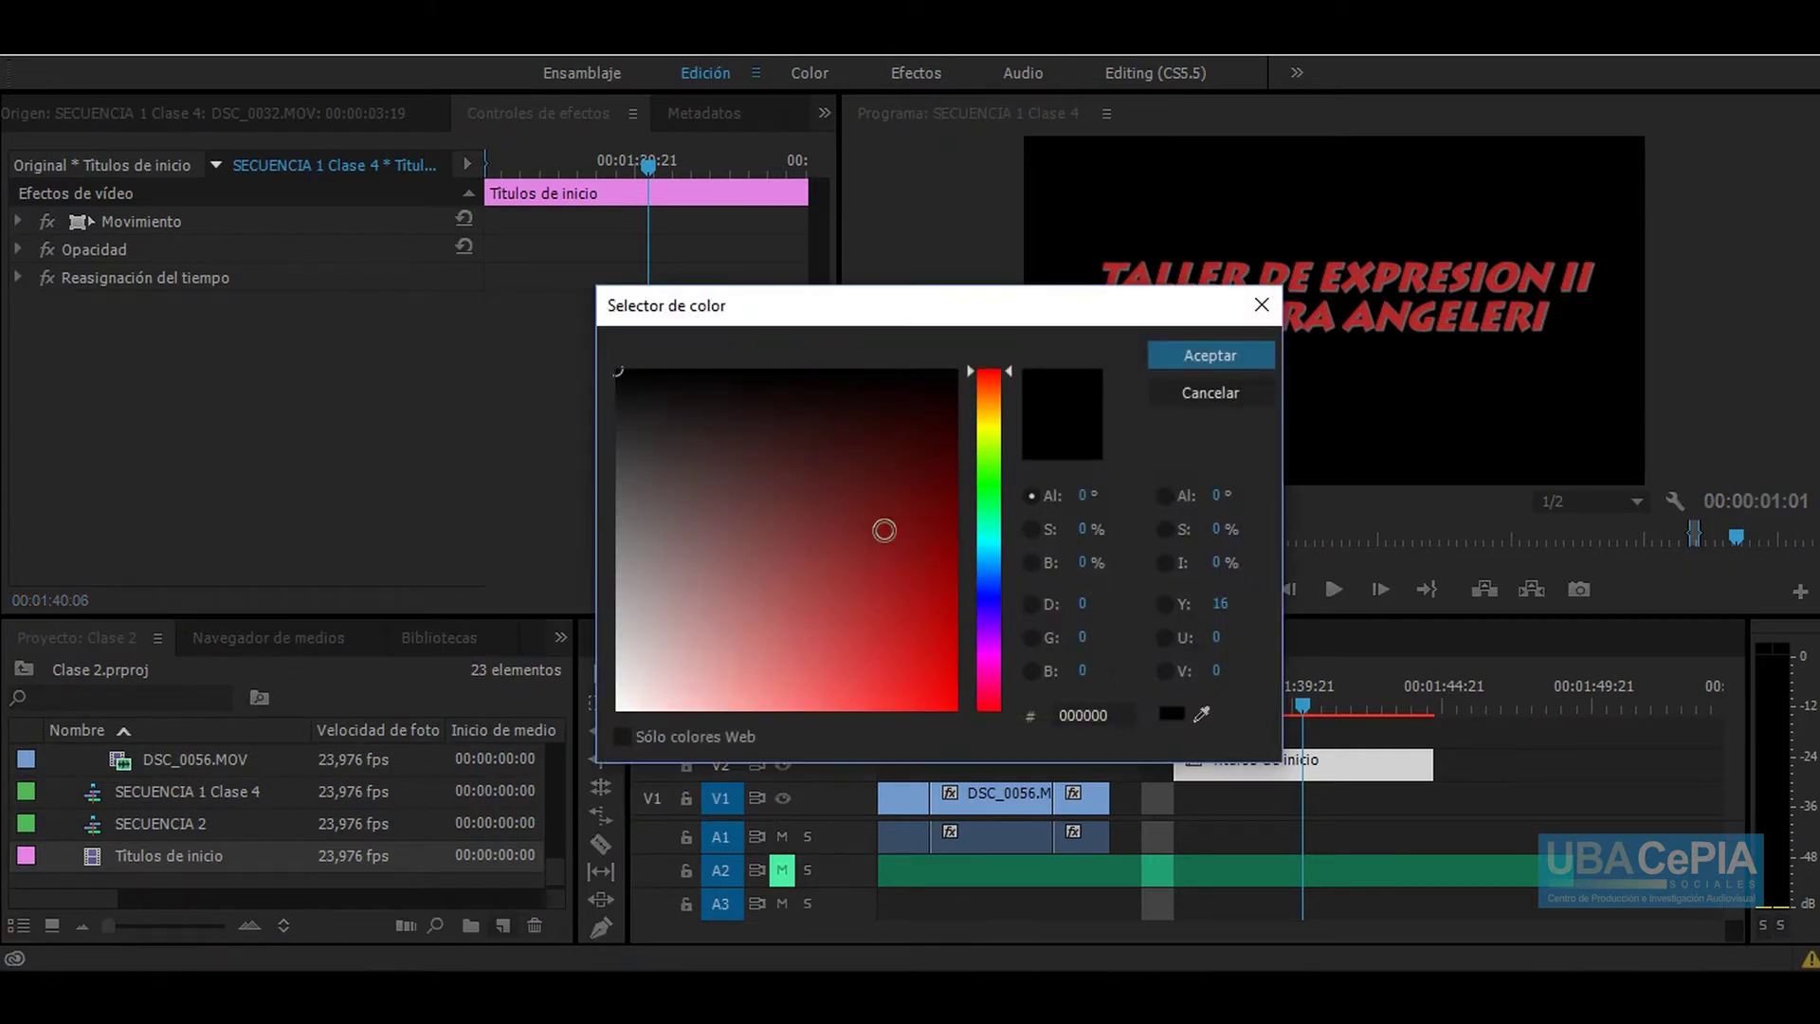
click(989, 616)
click(826, 628)
drag(826, 628, 808, 666)
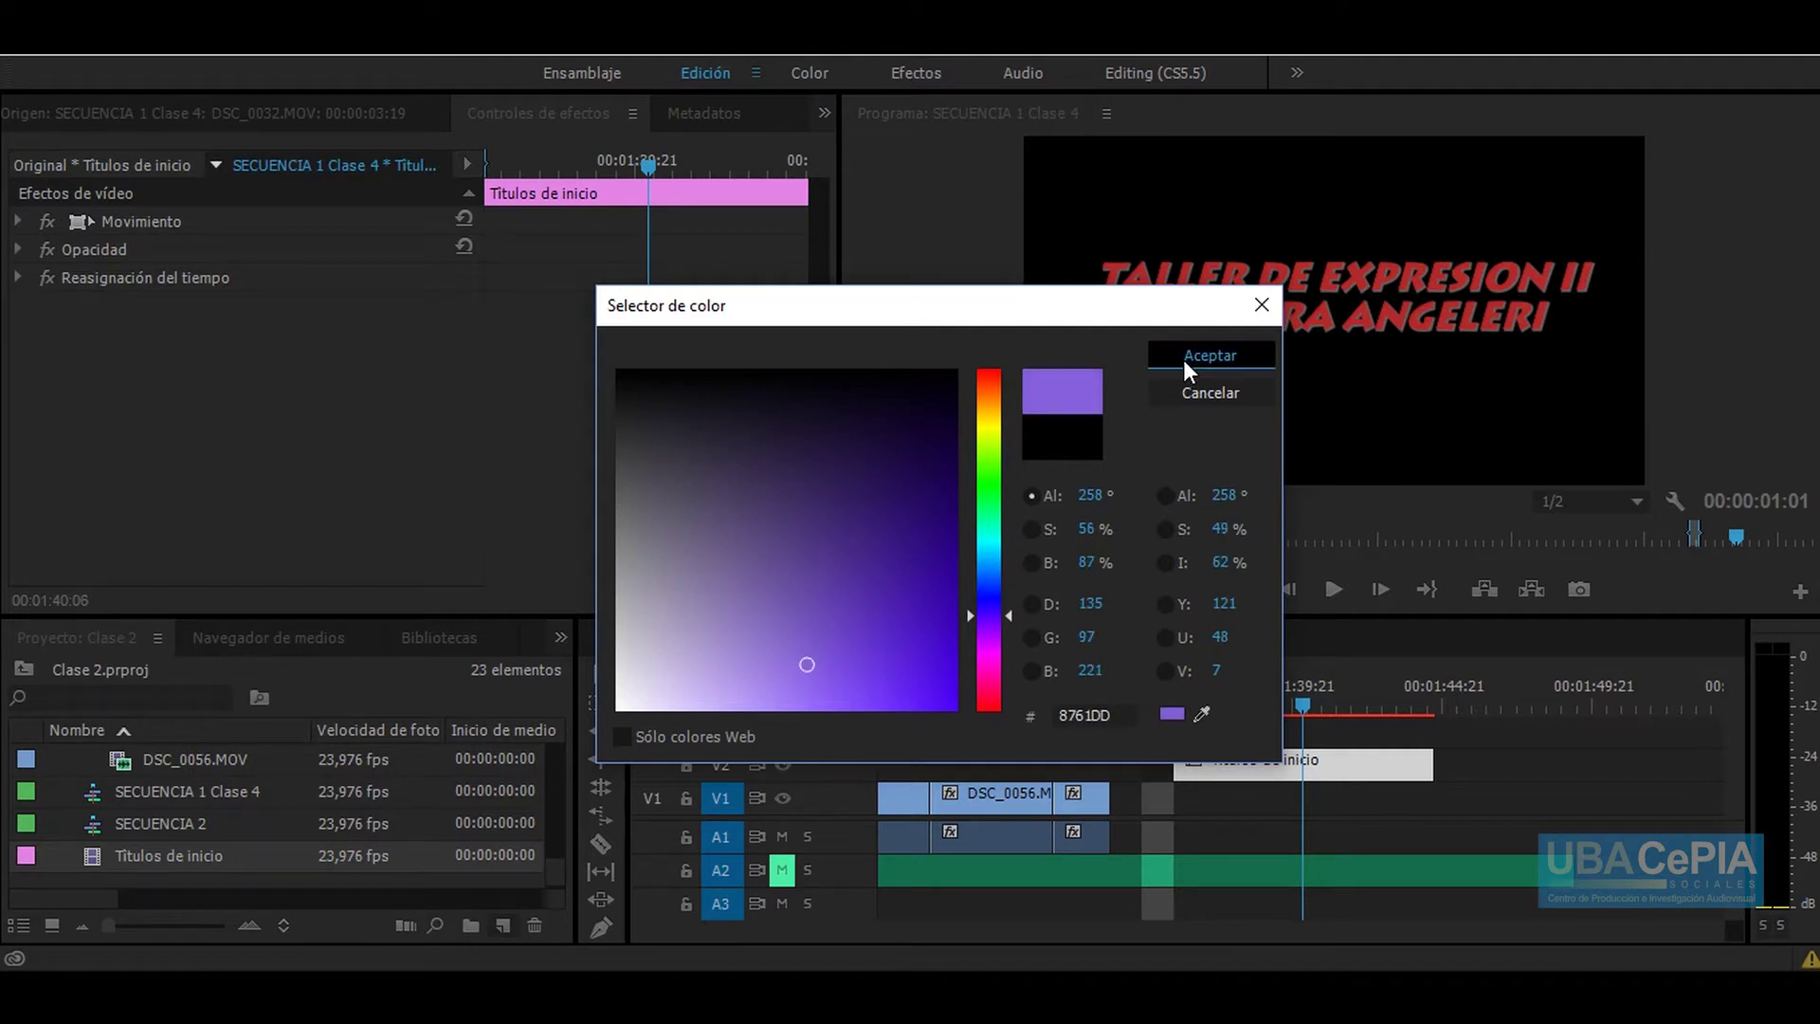
click(1183, 358)
text(VIOLETA)
key(Return)
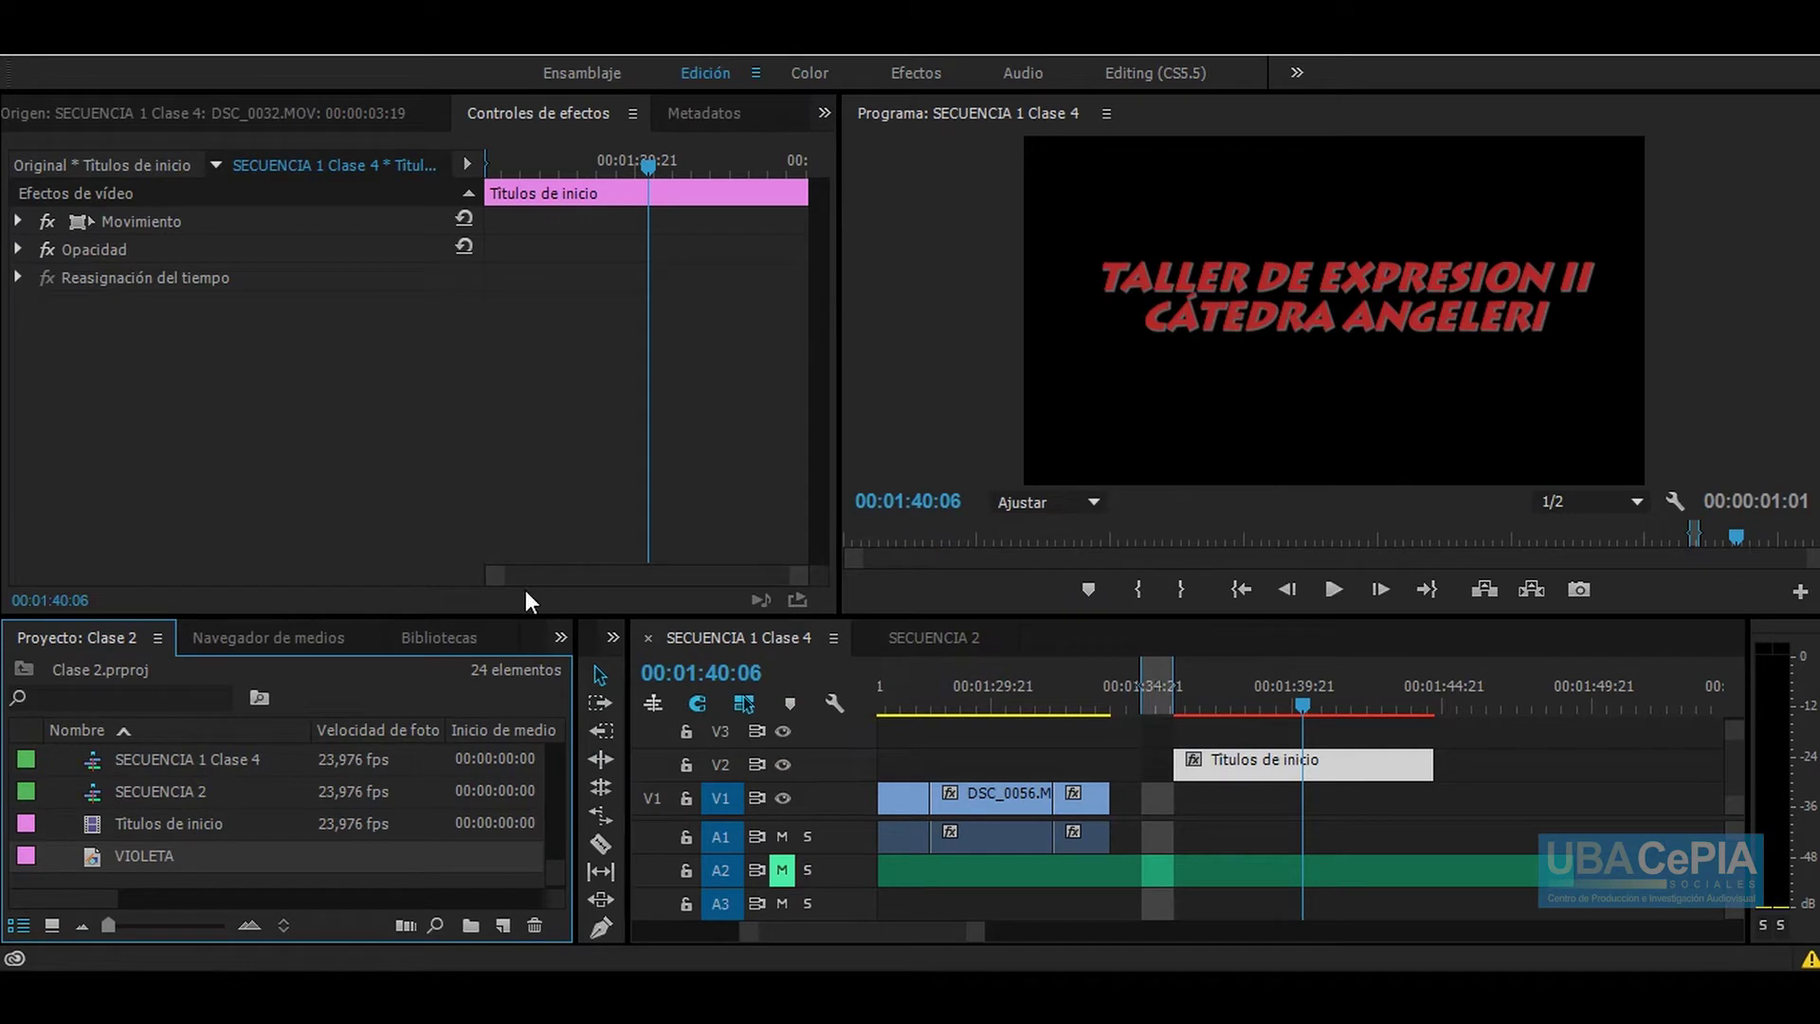
drag(147, 870, 1189, 810)
Step: Lay VIOLETA on V1 under the title, extend it to end with the title, and preview
drag(1320, 804, 1434, 806)
drag(1259, 690, 1189, 690)
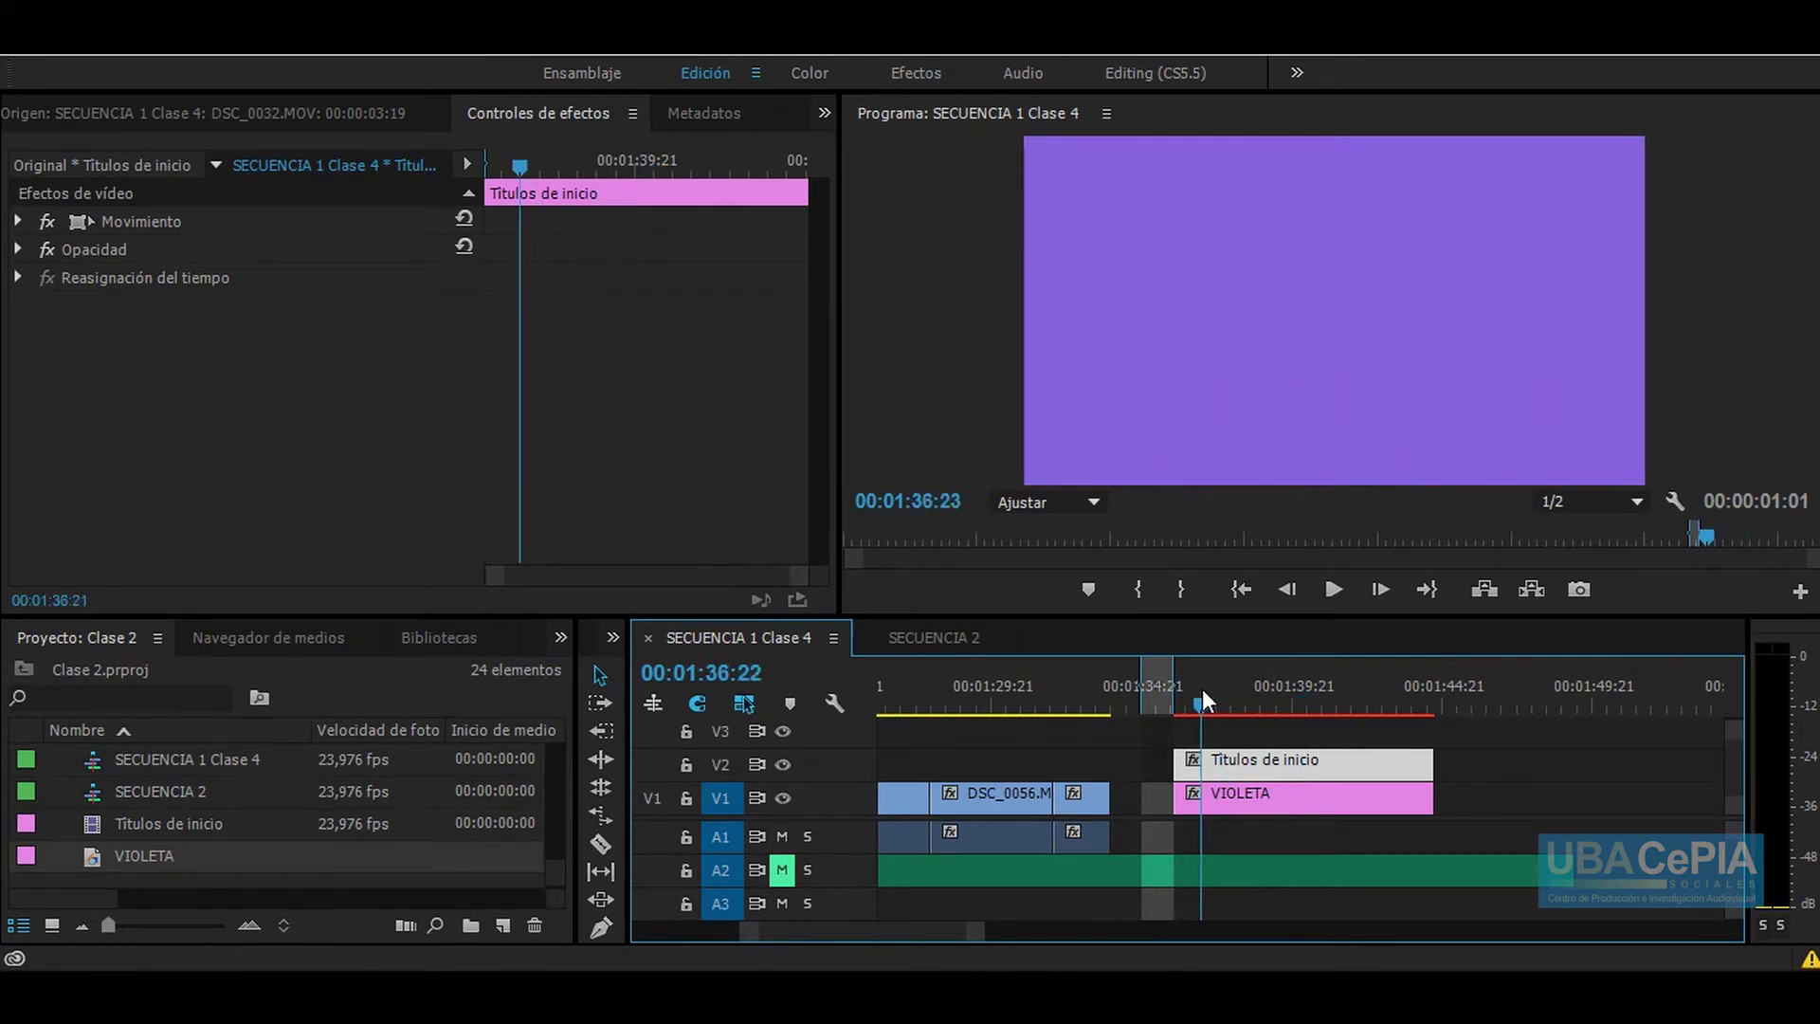
key(space)
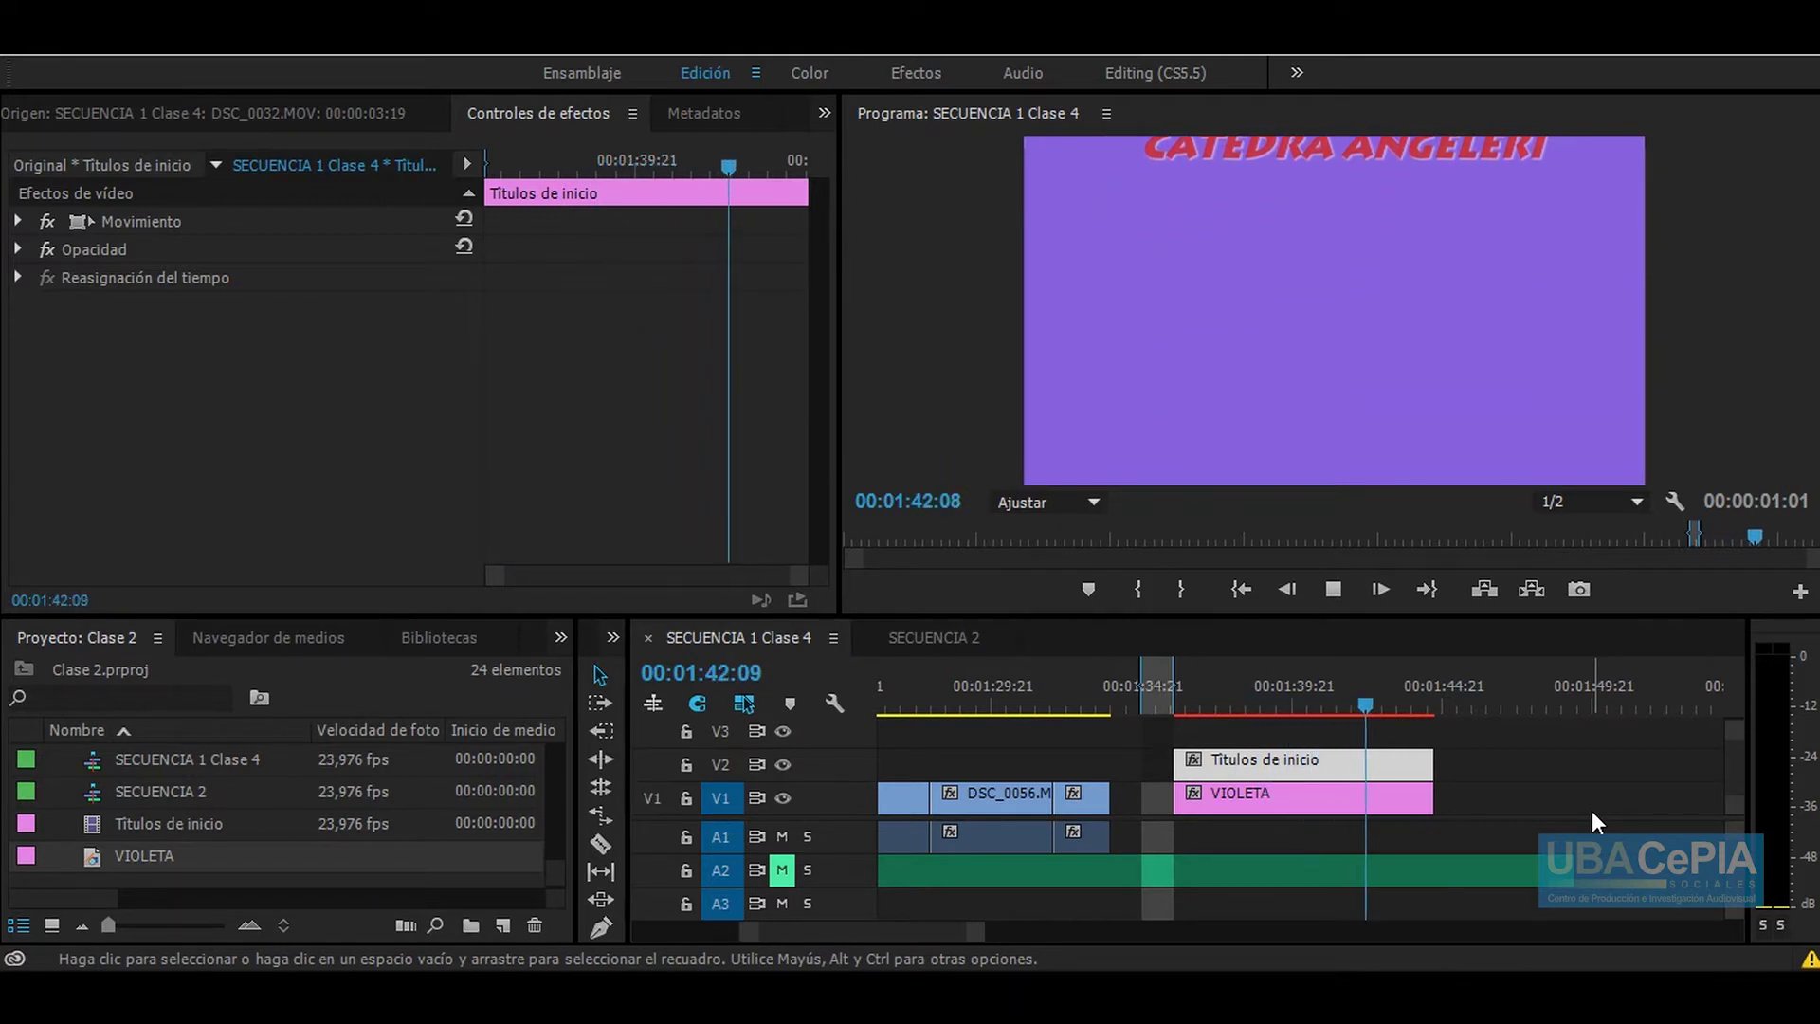
Step: Stop playback near 1:39 and reopen the title for editing
click(1272, 674)
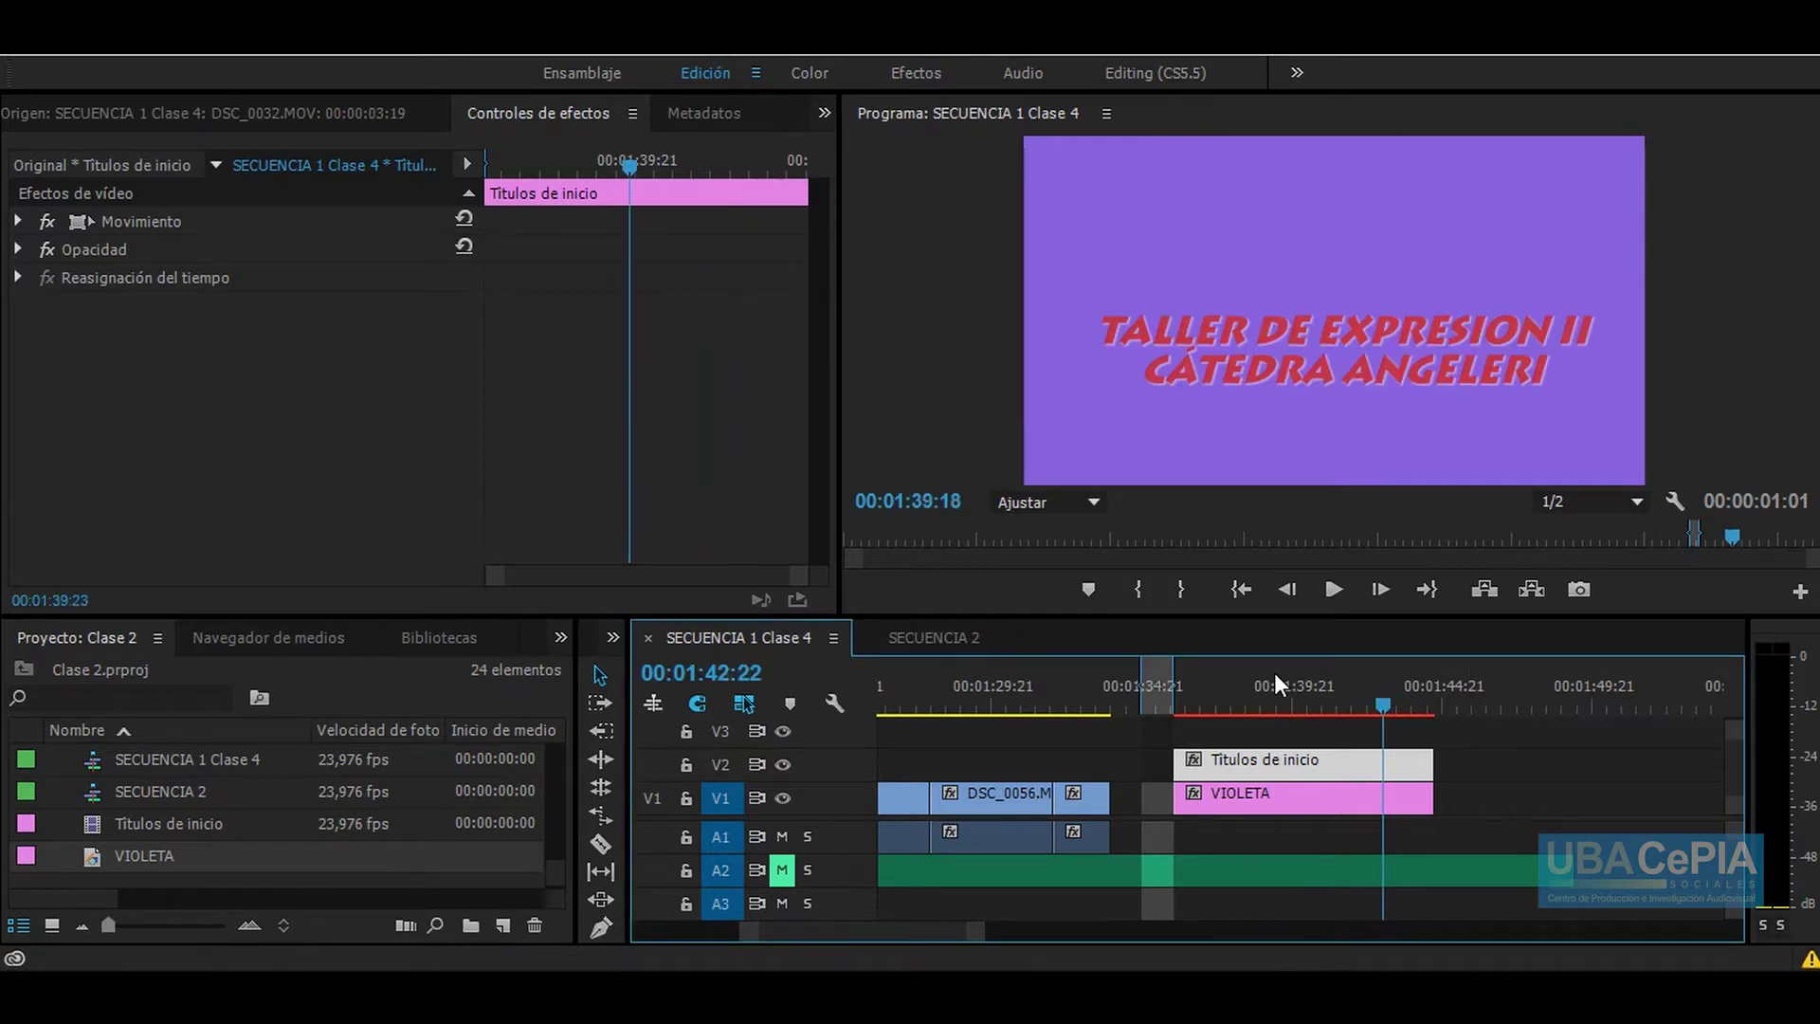
click(1513, 766)
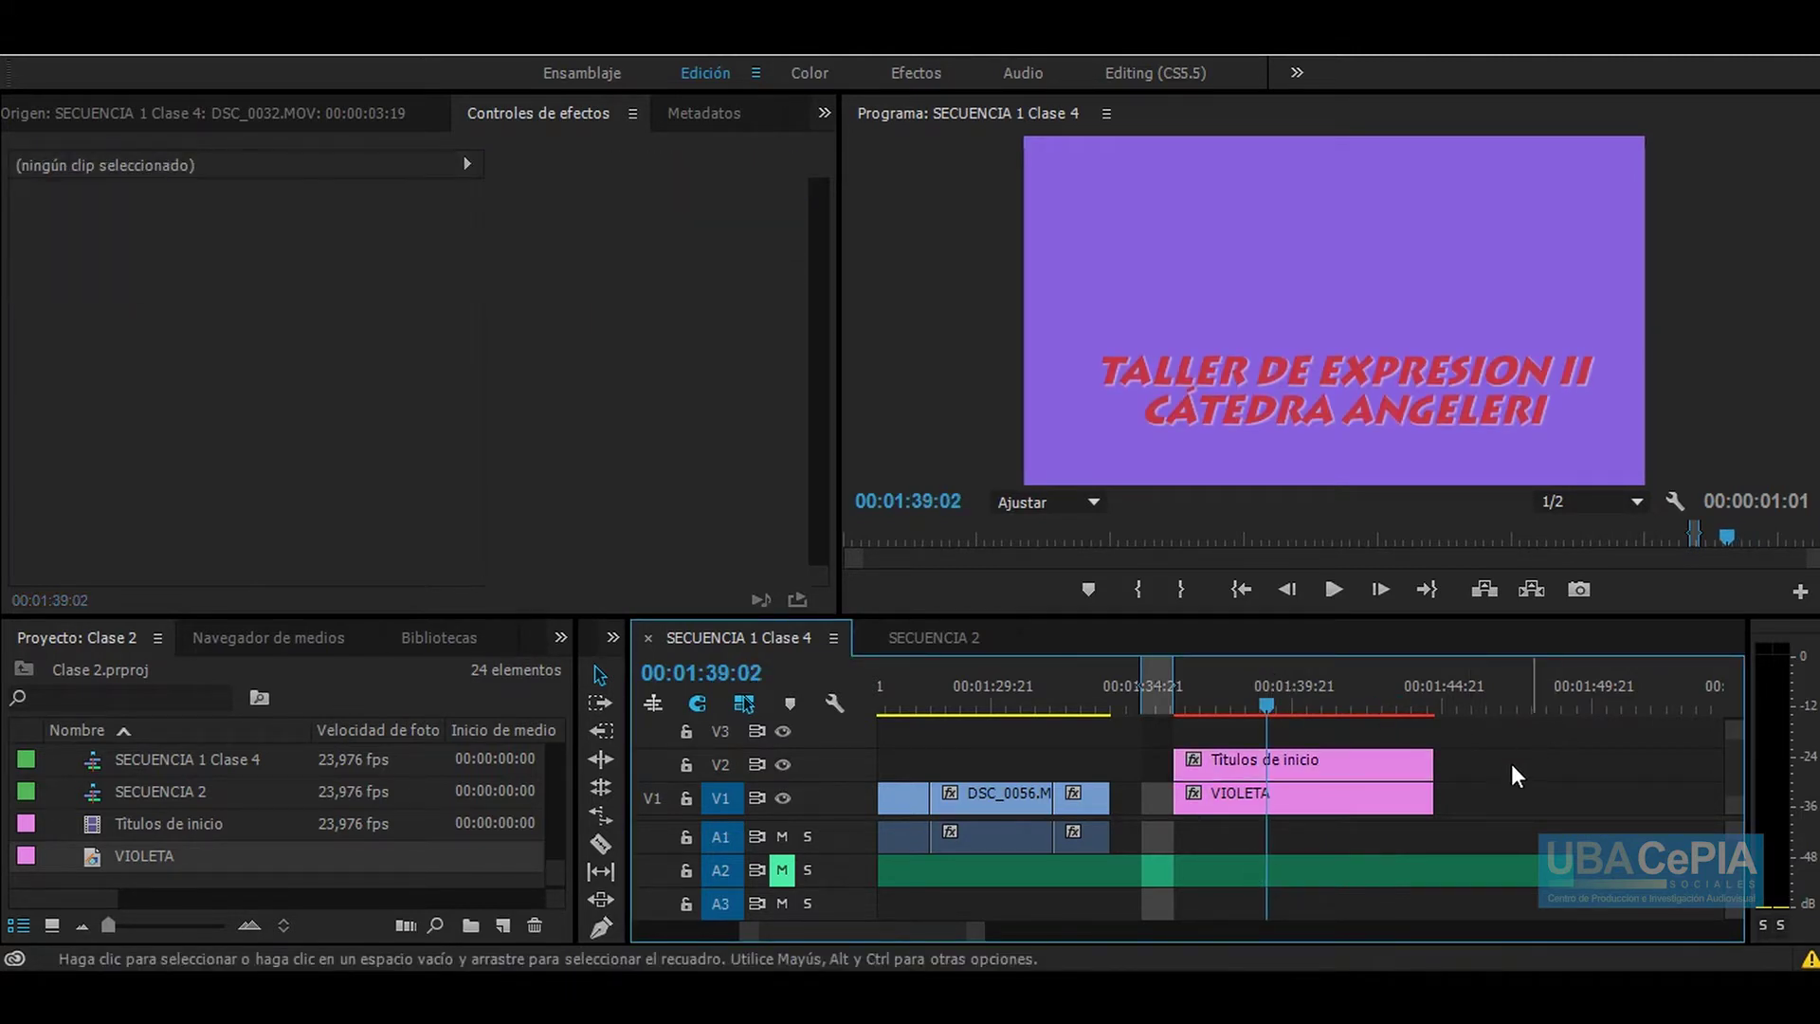
double_click(1273, 758)
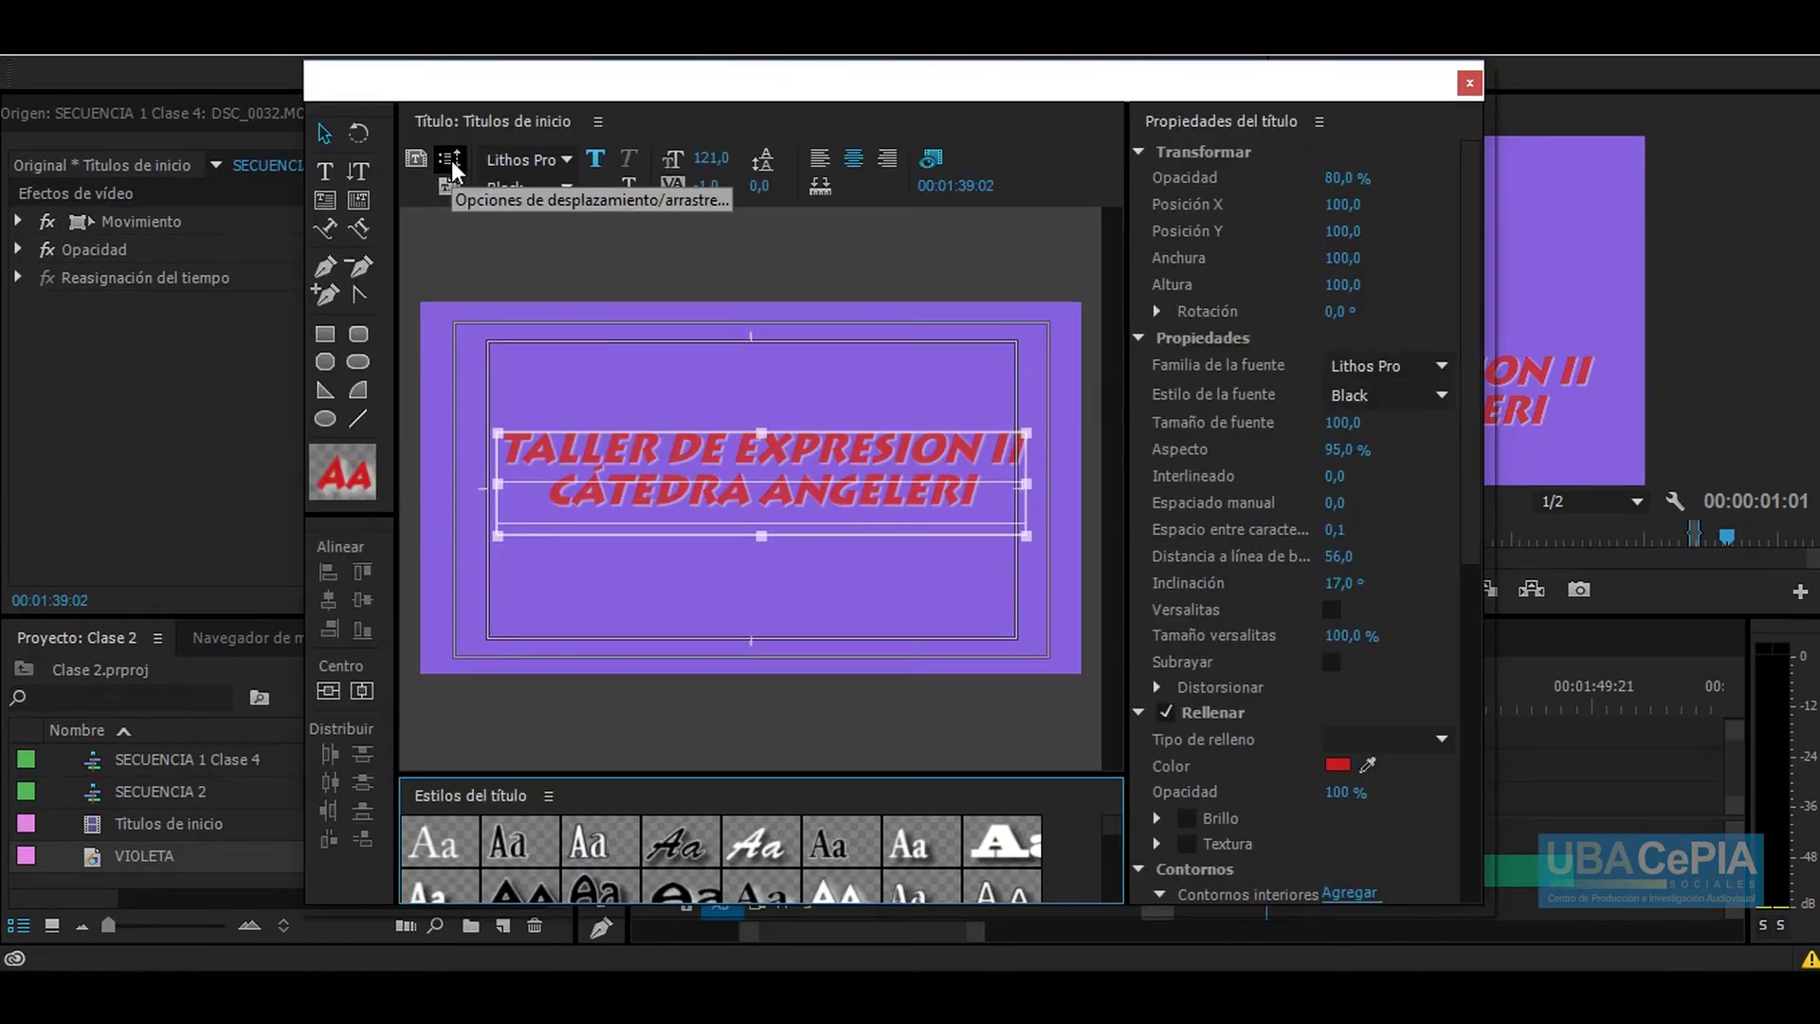
Step: Keep the title still in Roll/Crawl Options and park the playhead at about 1:32 on DSC_0056
click(451, 161)
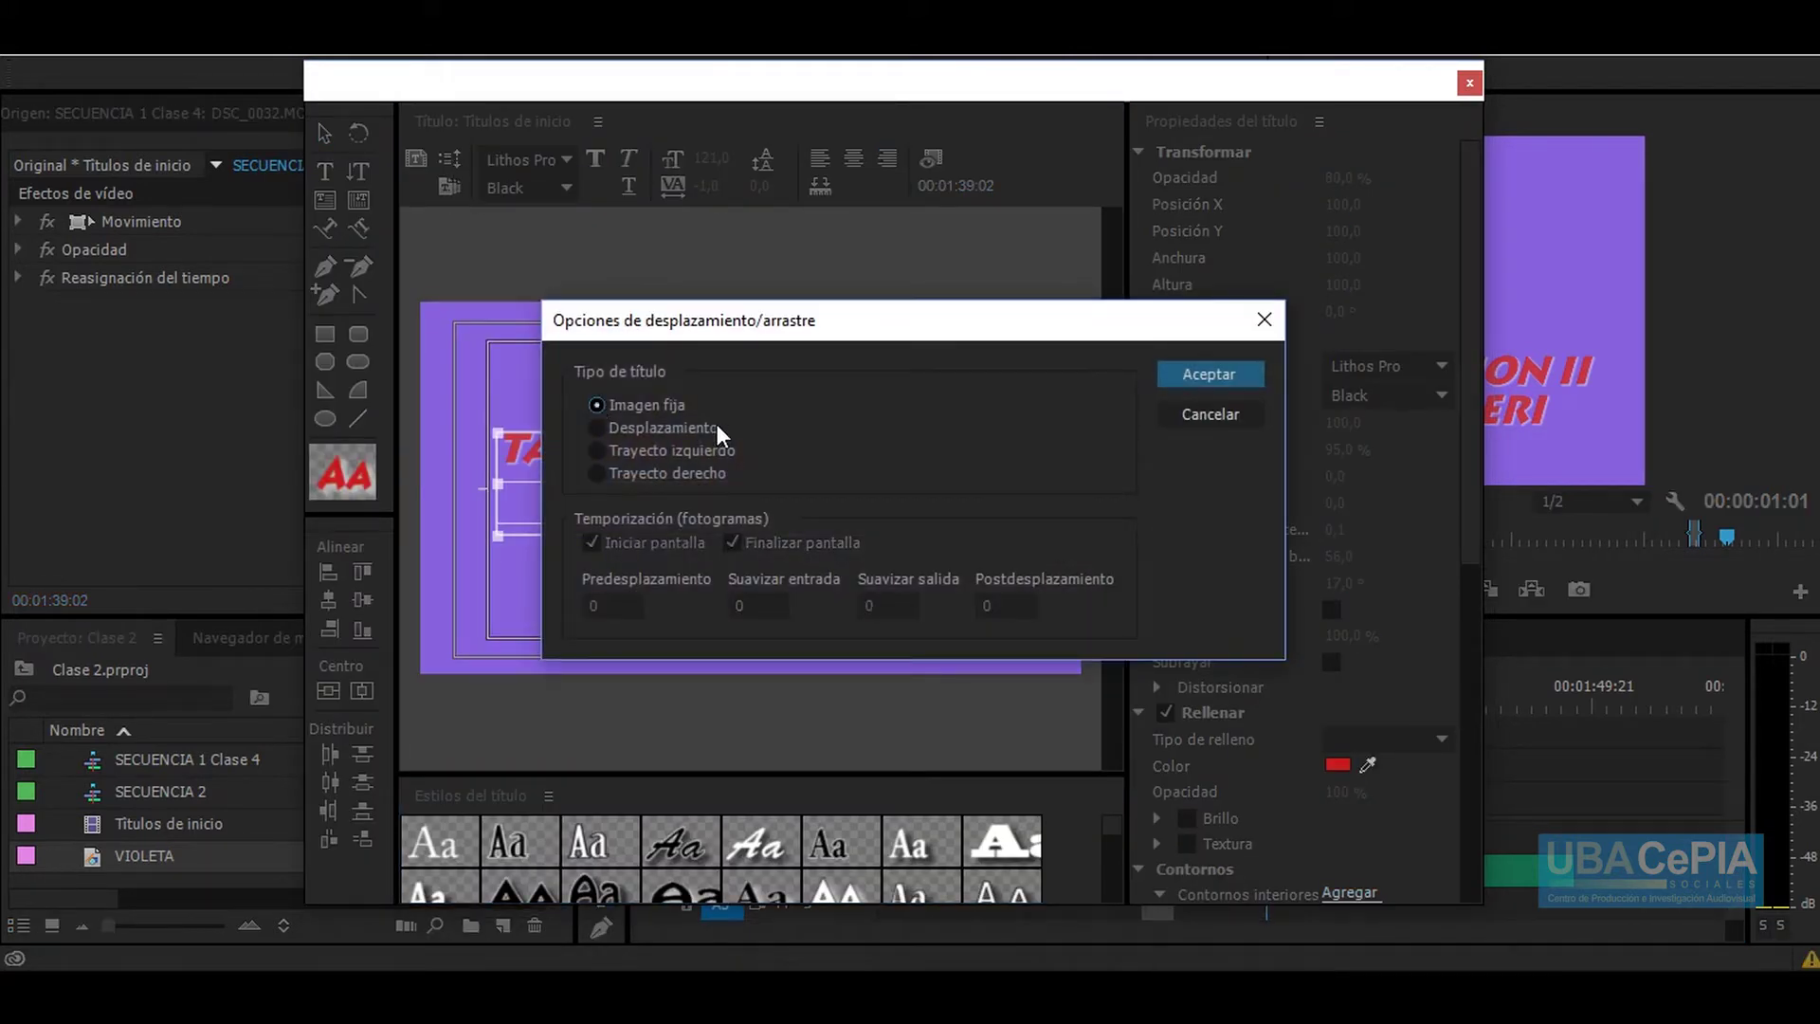
click(1208, 365)
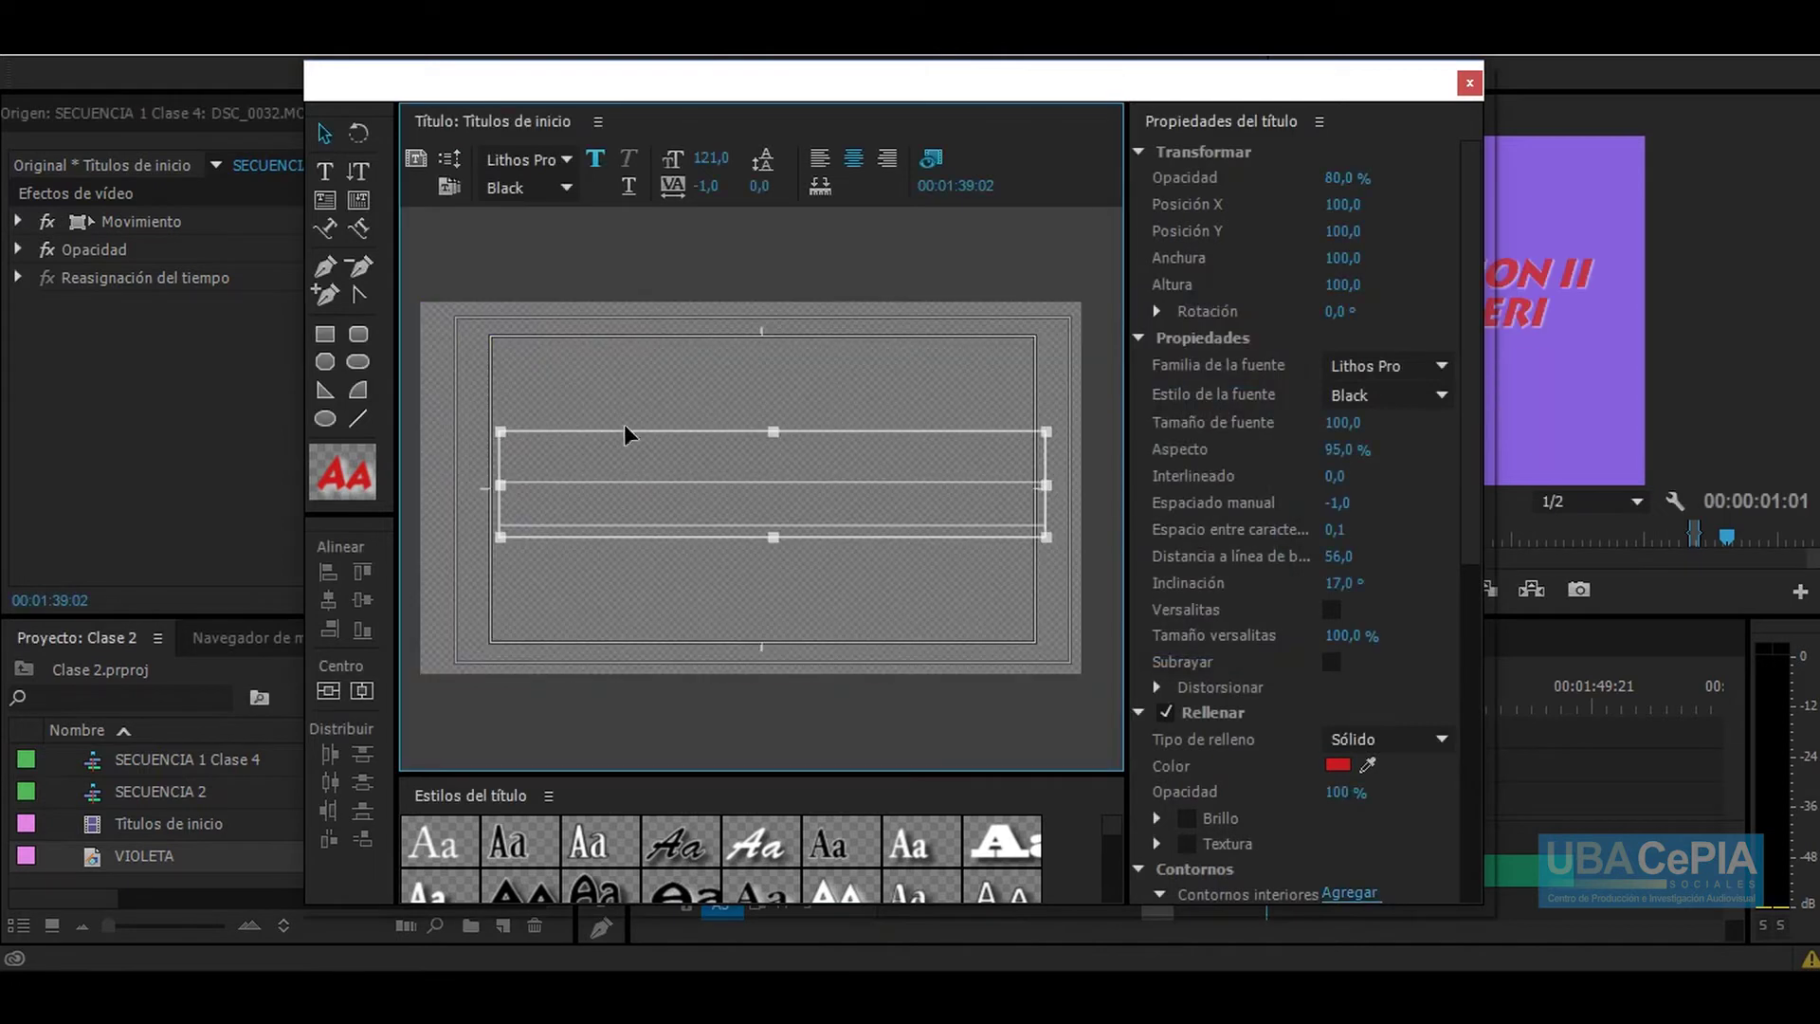
mouse_move(1233, 76)
mouse_down()
mouse_move(1813, 123)
mouse_move(746, 88)
mouse_up()
click(1062, 703)
click(1073, 701)
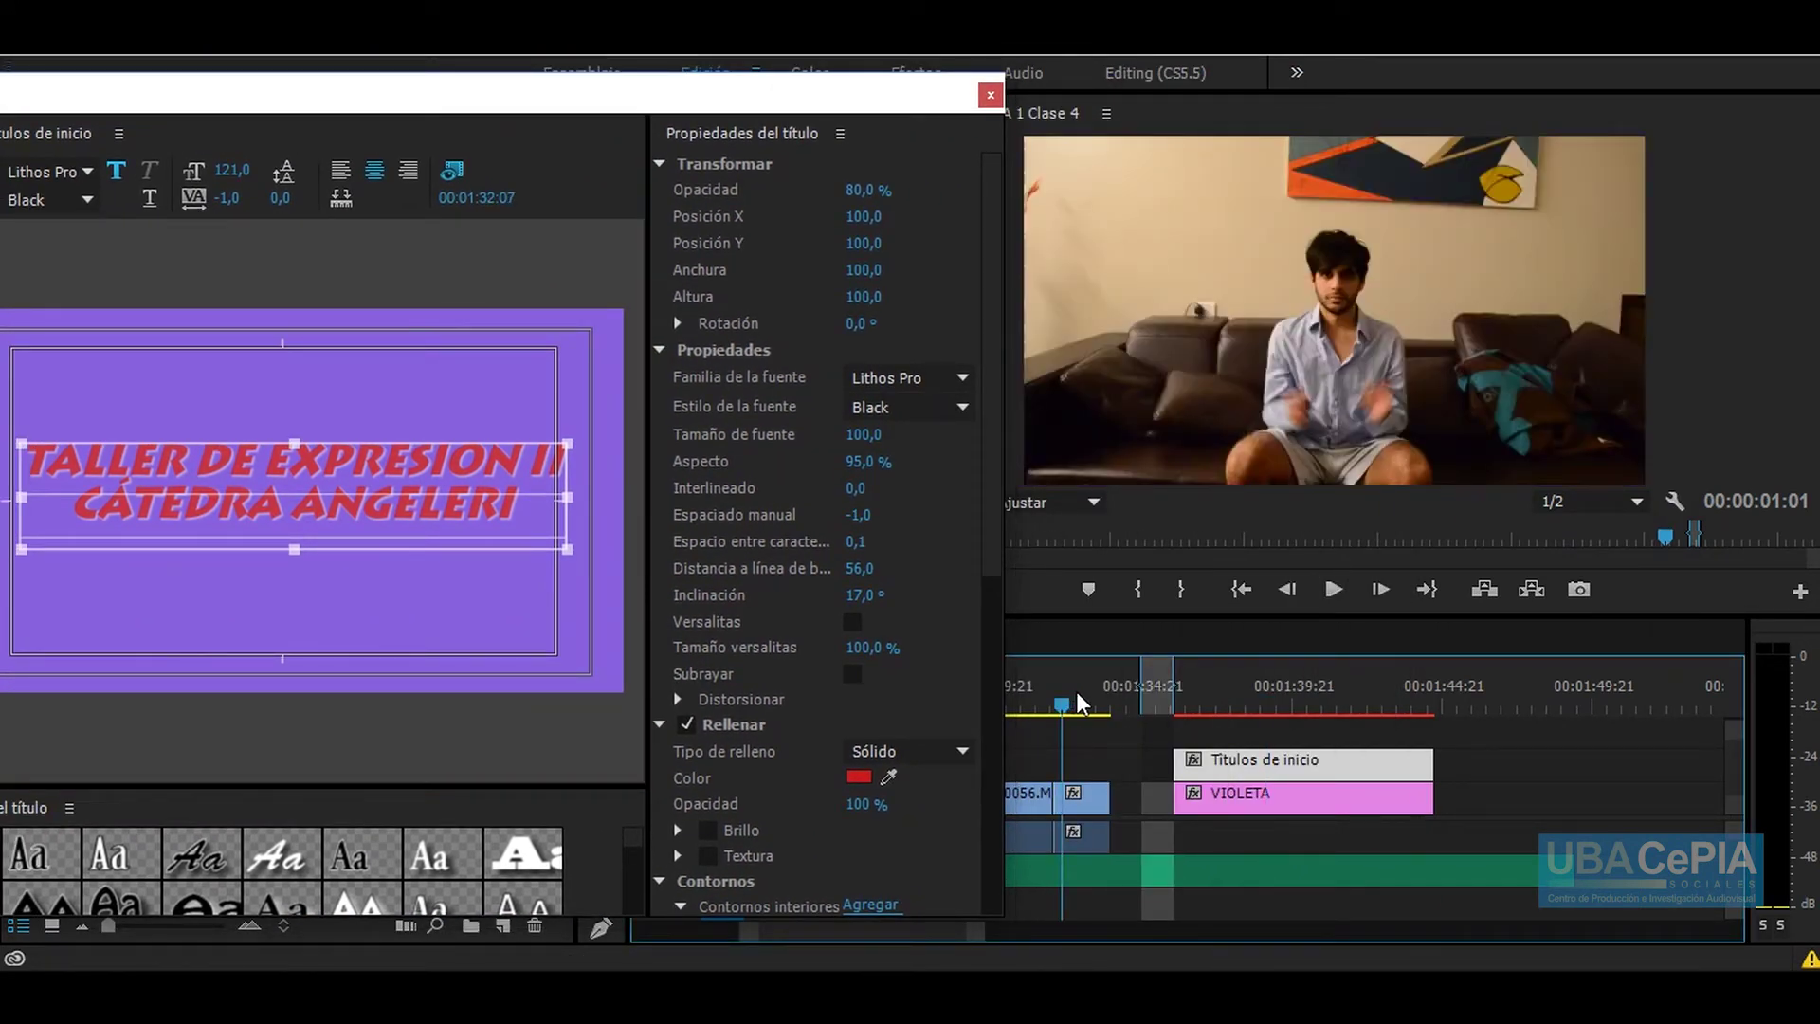
Step: Move the red title text to the top of the frame, about X 953,2 and Y 230,2
drag(580, 106, 1190, 118)
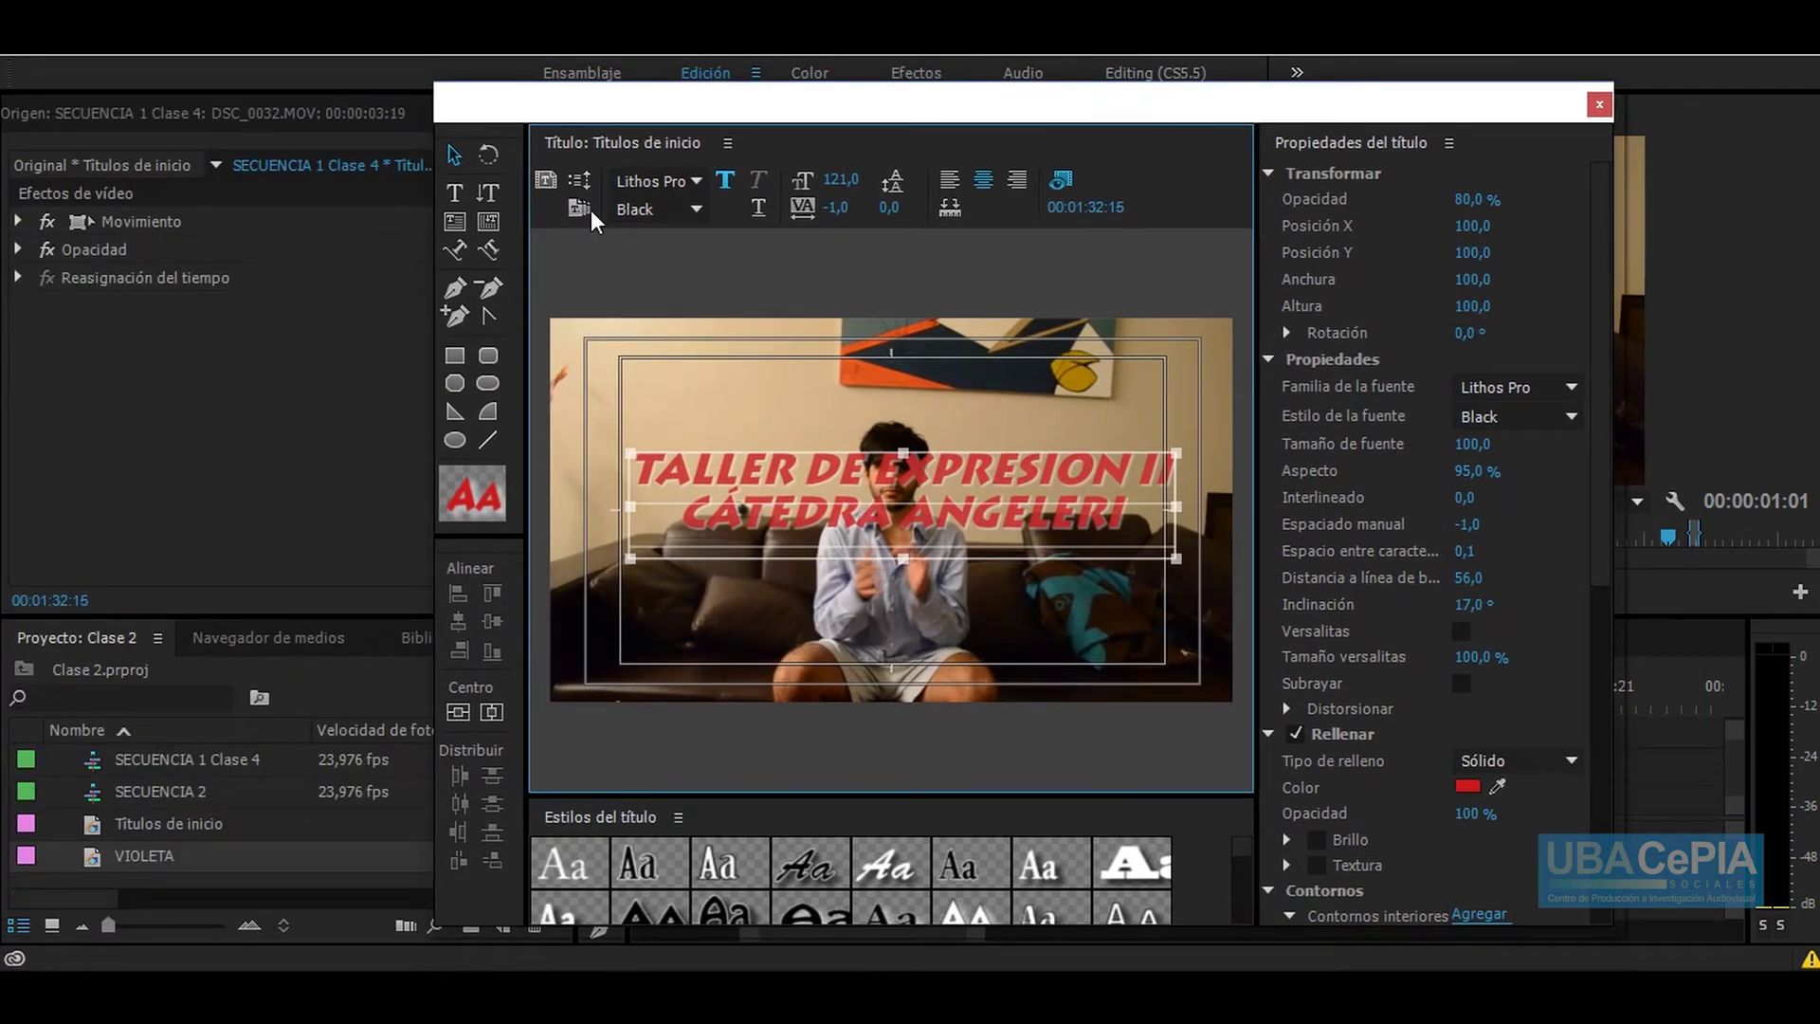
mouse_move(998, 509)
mouse_down()
mouse_move(1012, 394)
mouse_move(990, 402)
mouse_up()
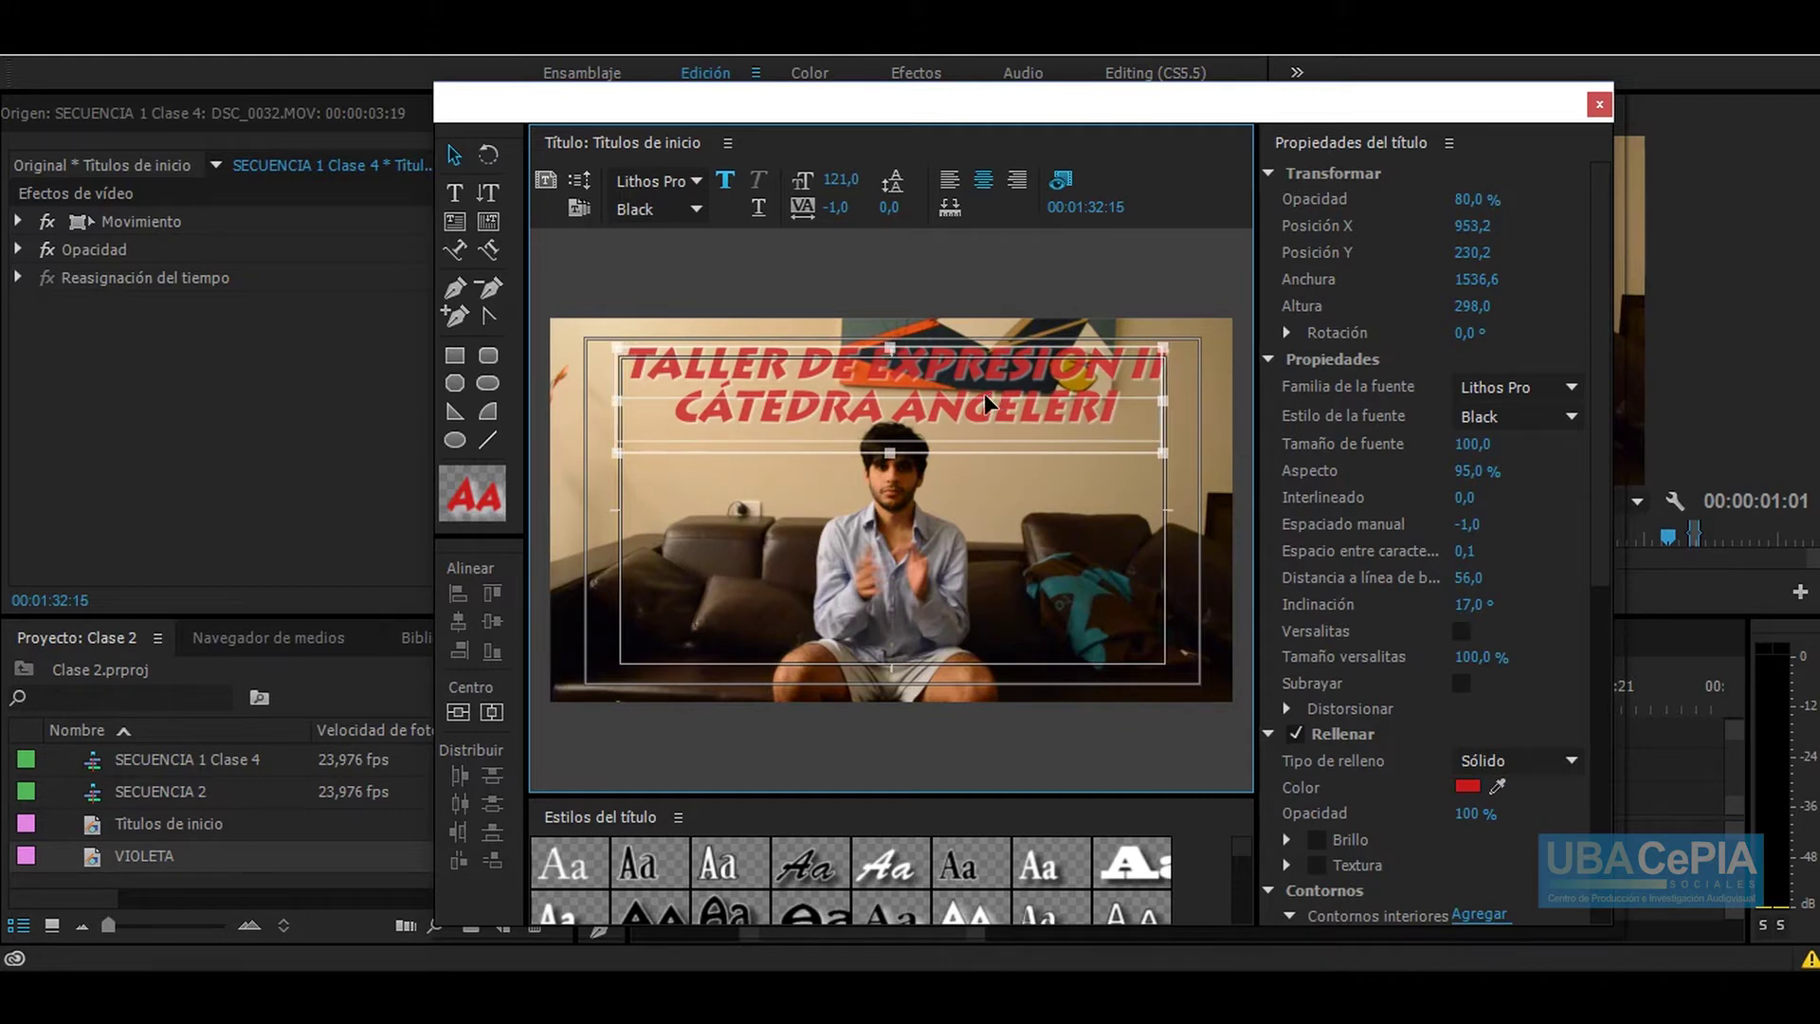
drag(990, 396, 983, 396)
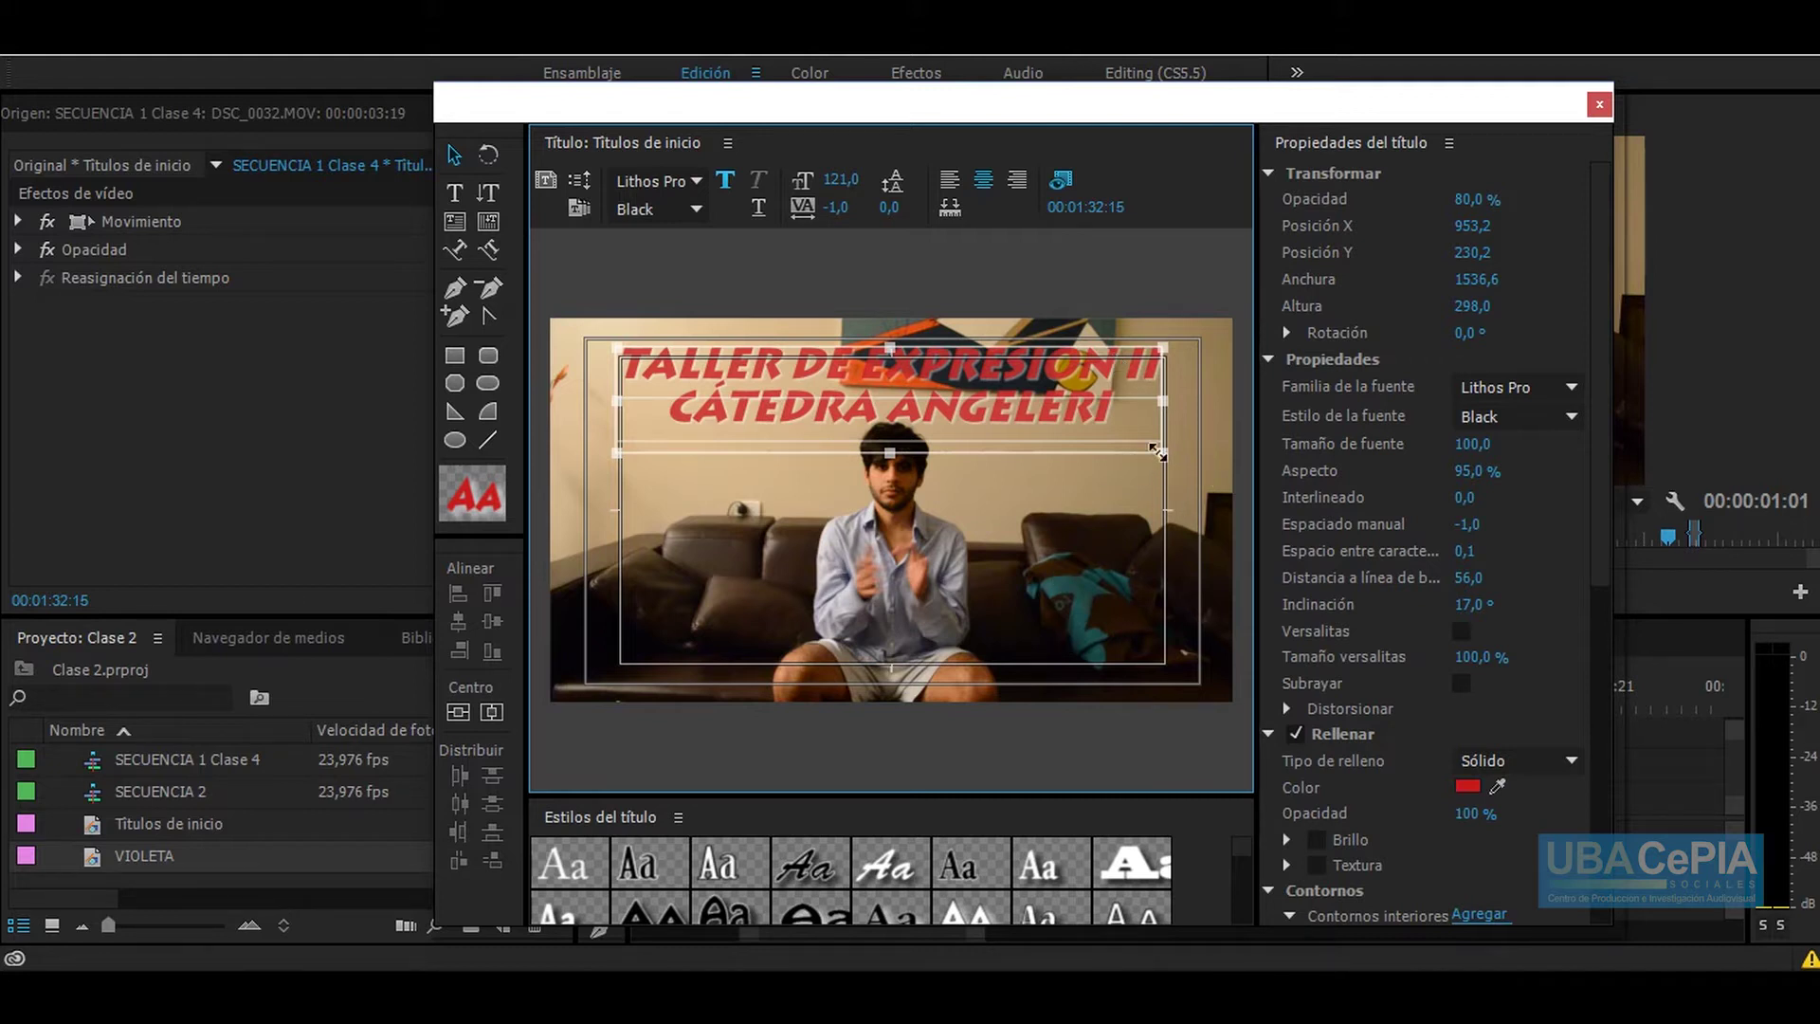
Step: Straighten the red workshop title to 359.9° and left-align its two lines
drag(1180, 461, 1185, 420)
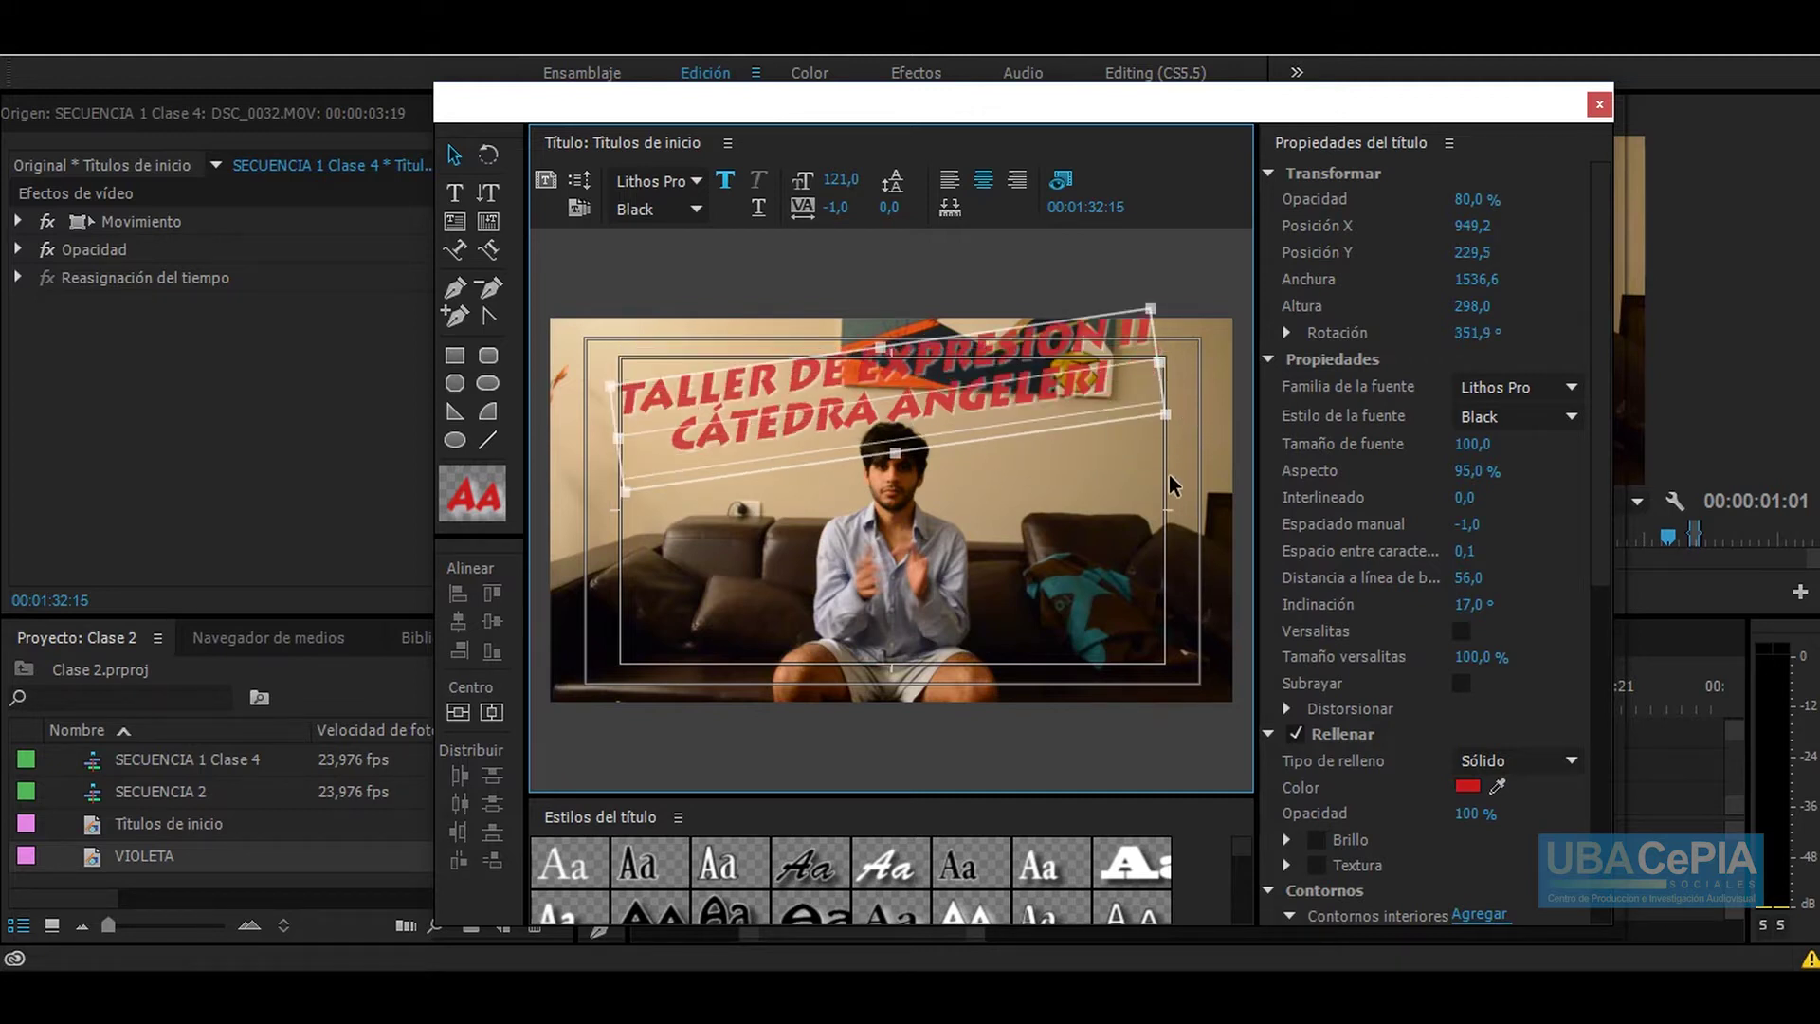
click(986, 180)
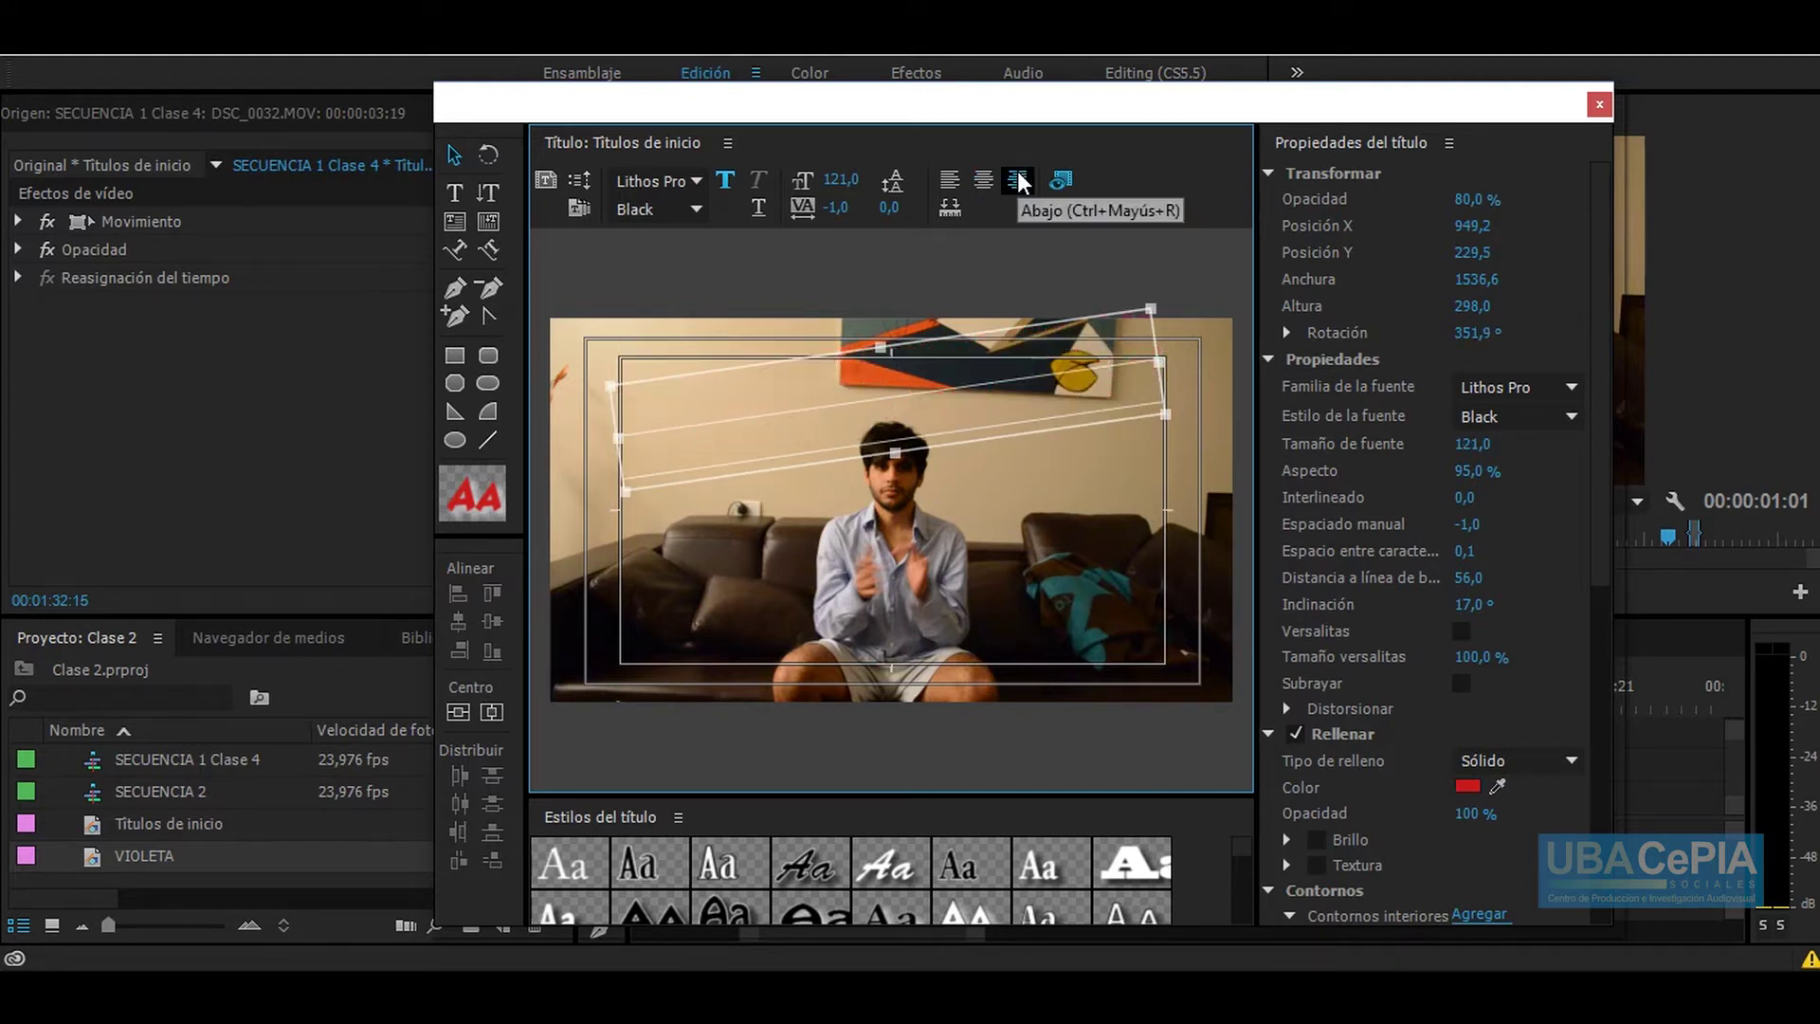
click(948, 184)
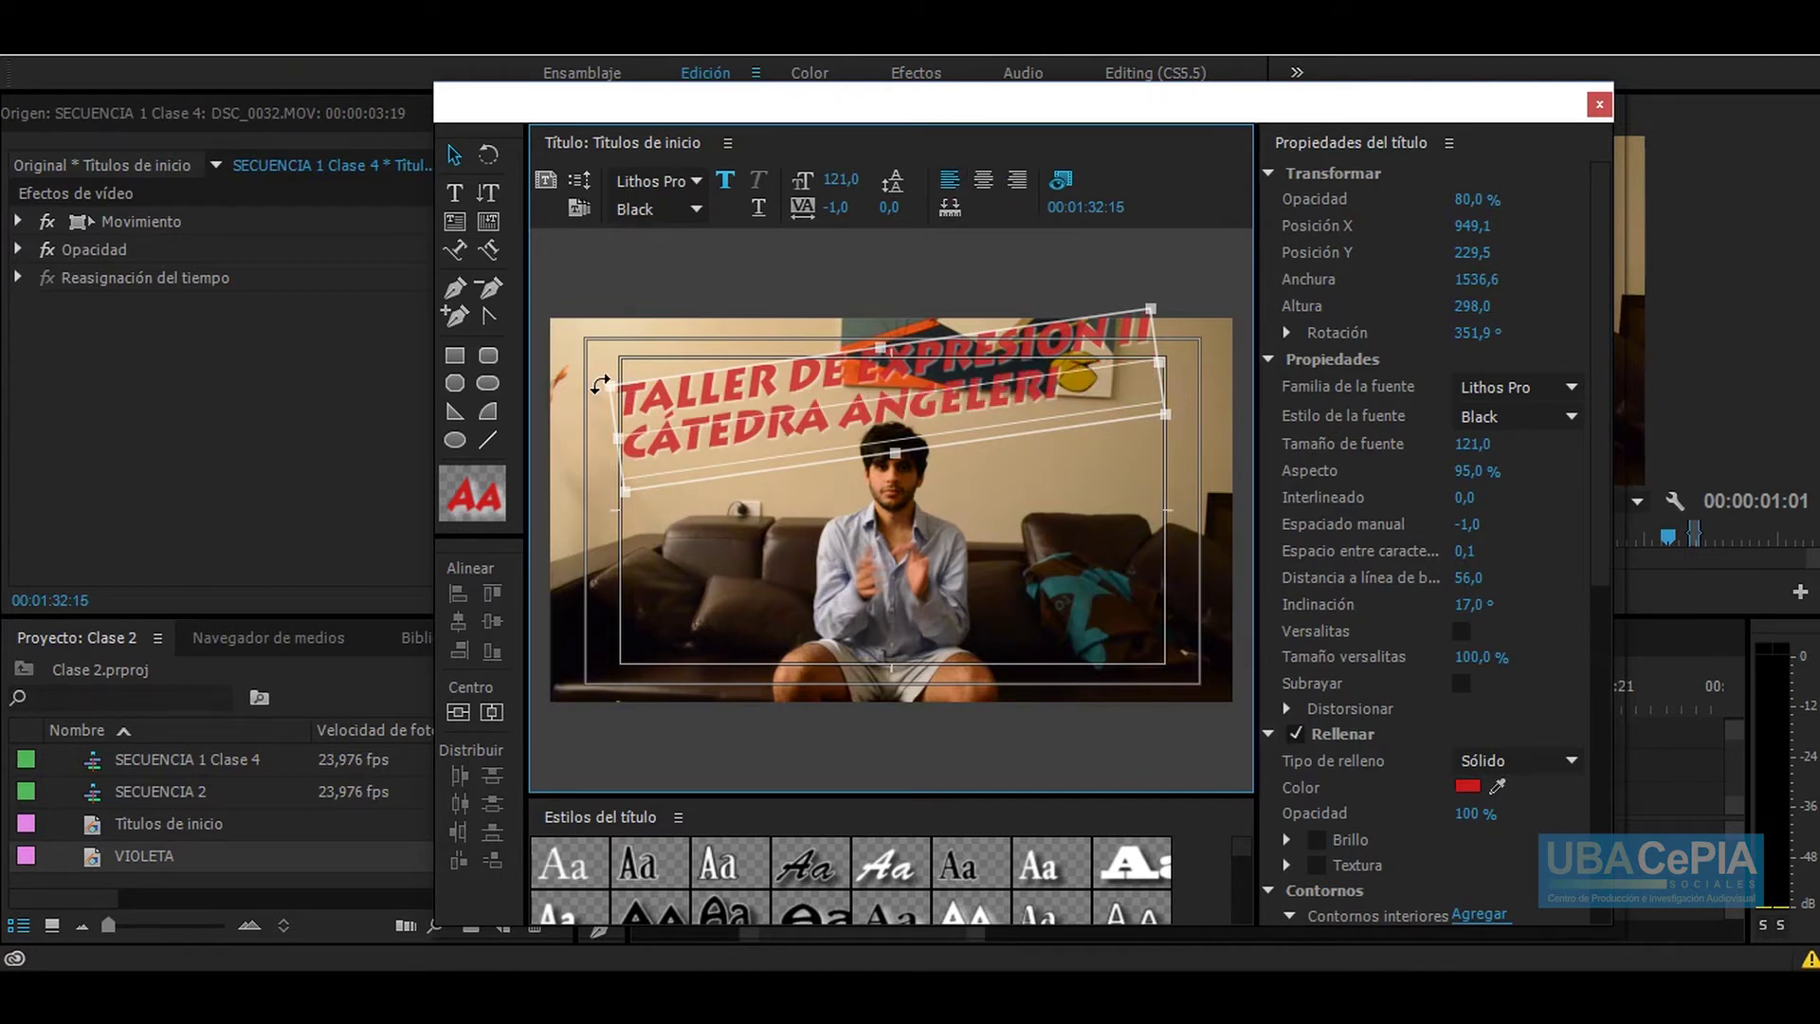
drag(617, 364, 637, 353)
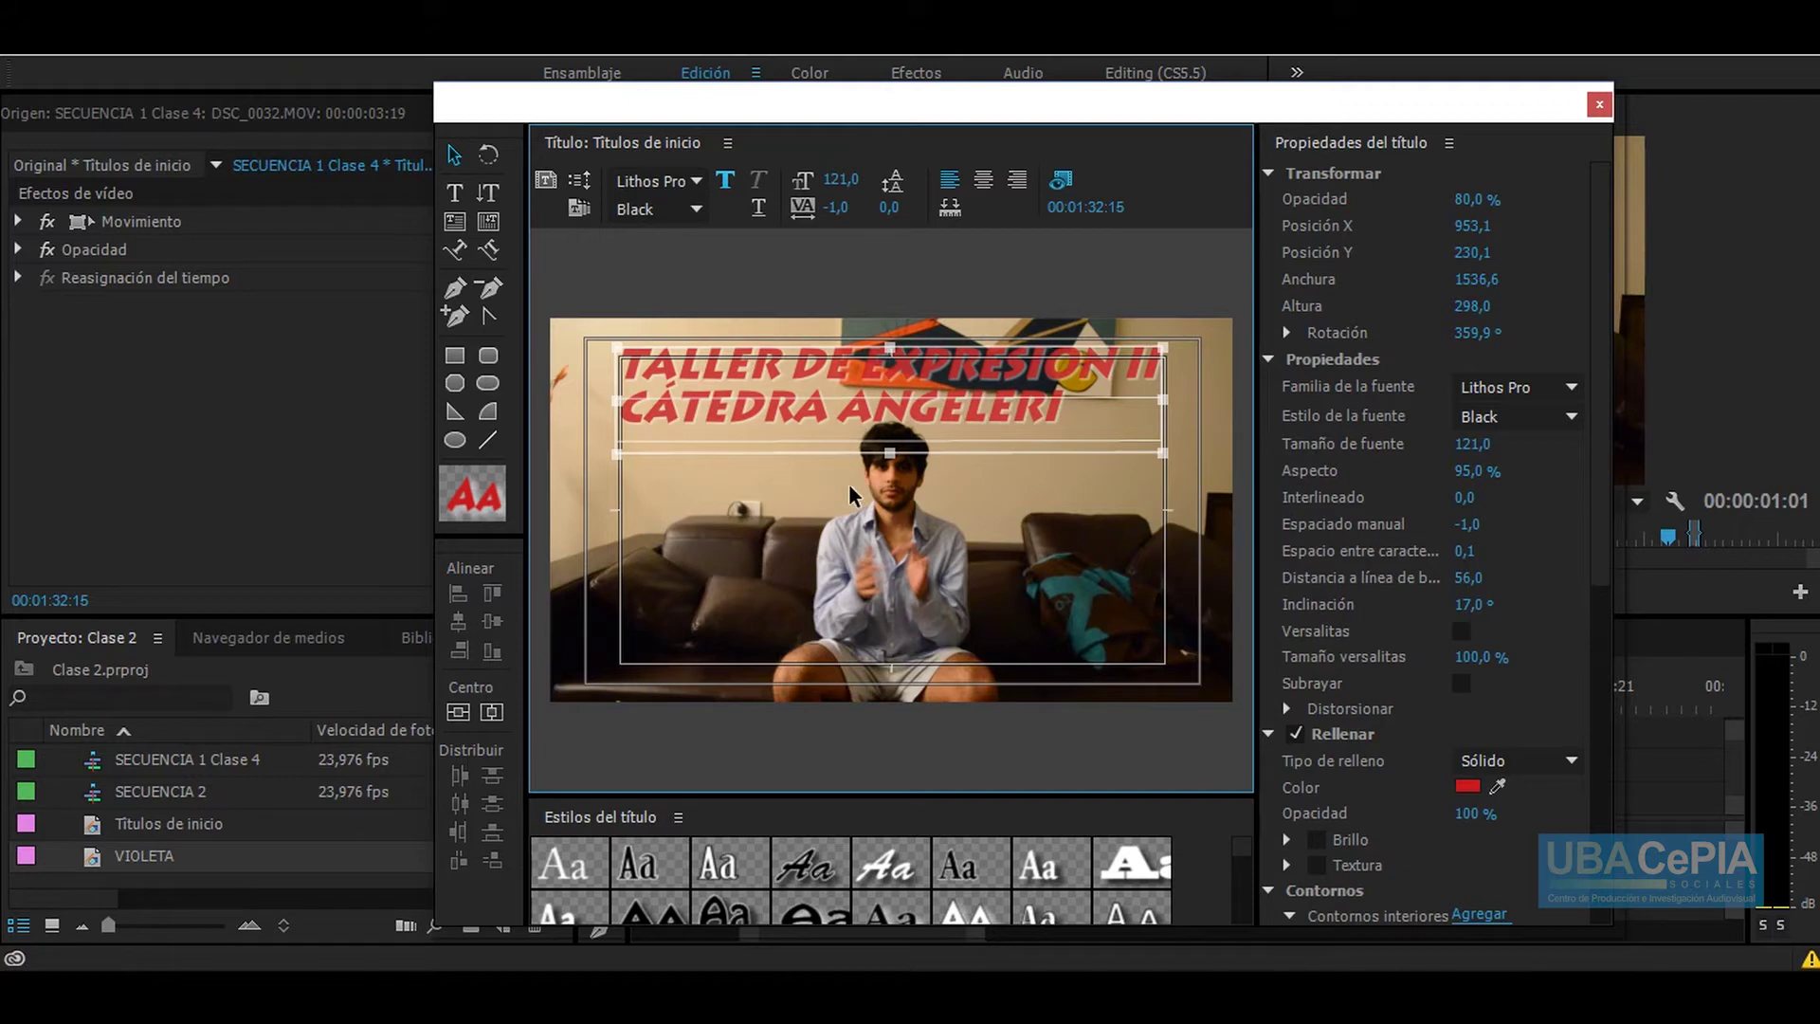
drag(1460, 119, 1424, 102)
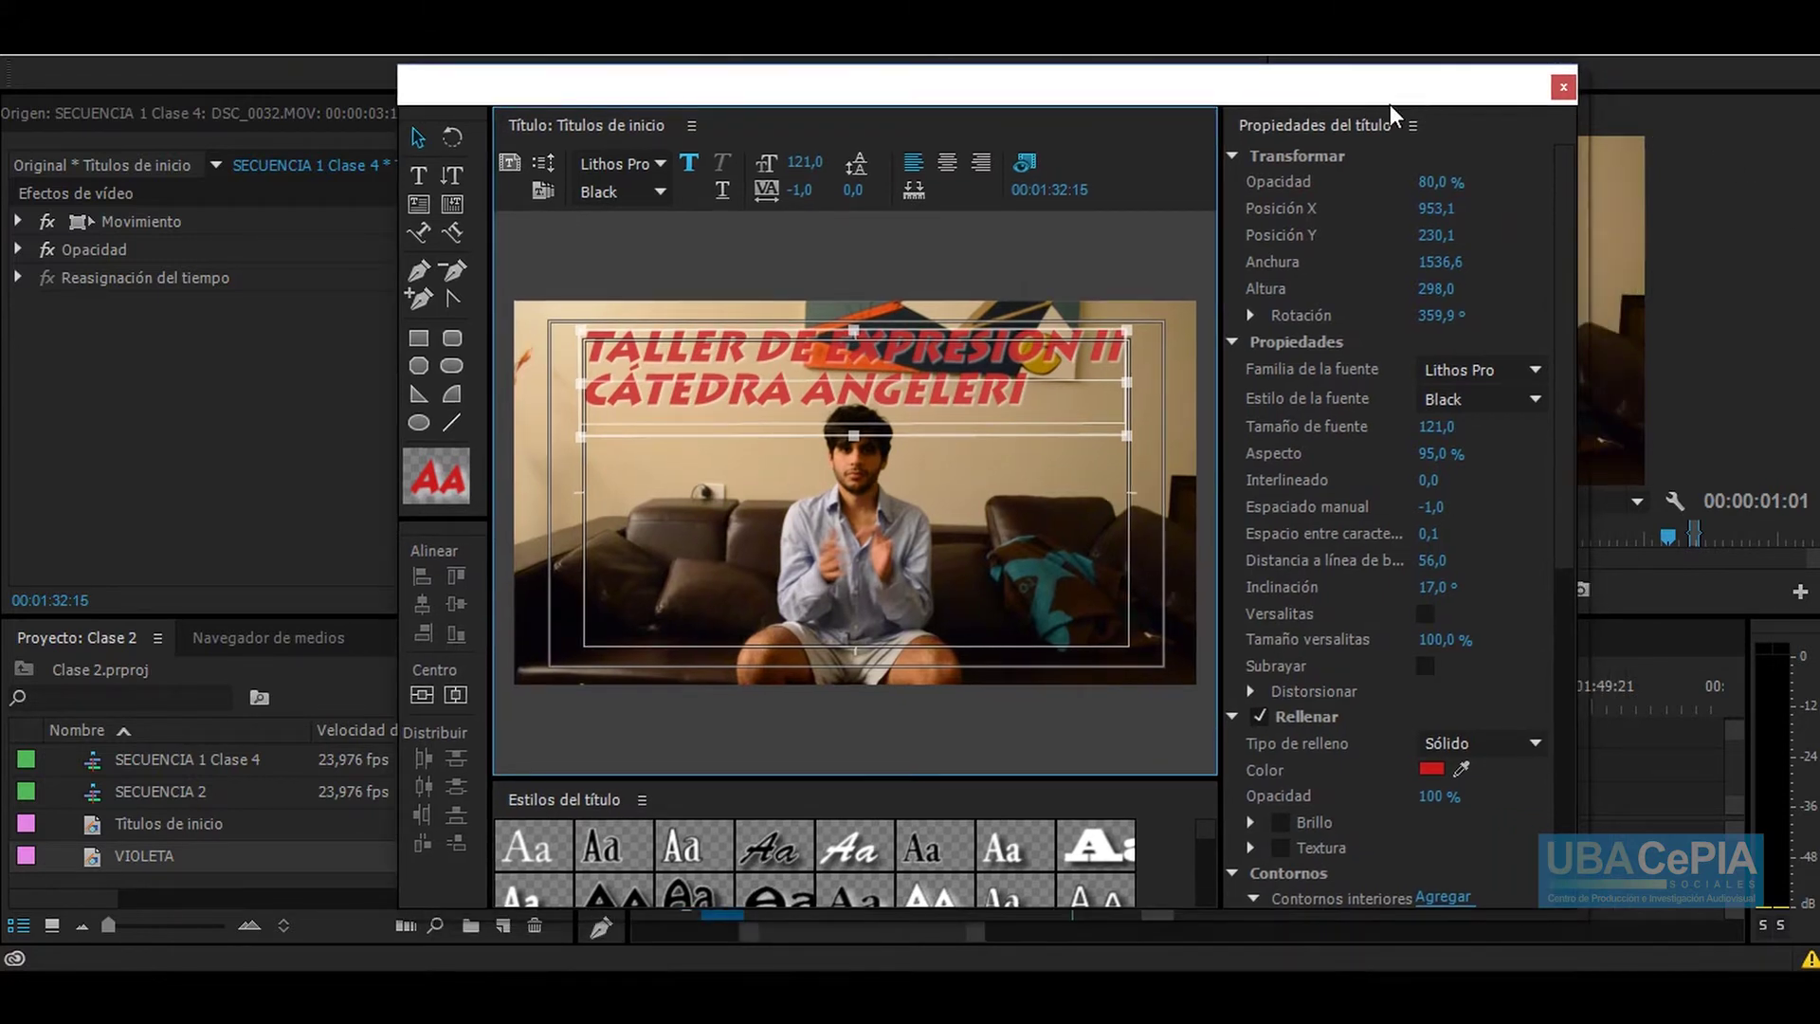
Step: Create a new title, Título 02, with the default settings
click(1562, 88)
click(125, 823)
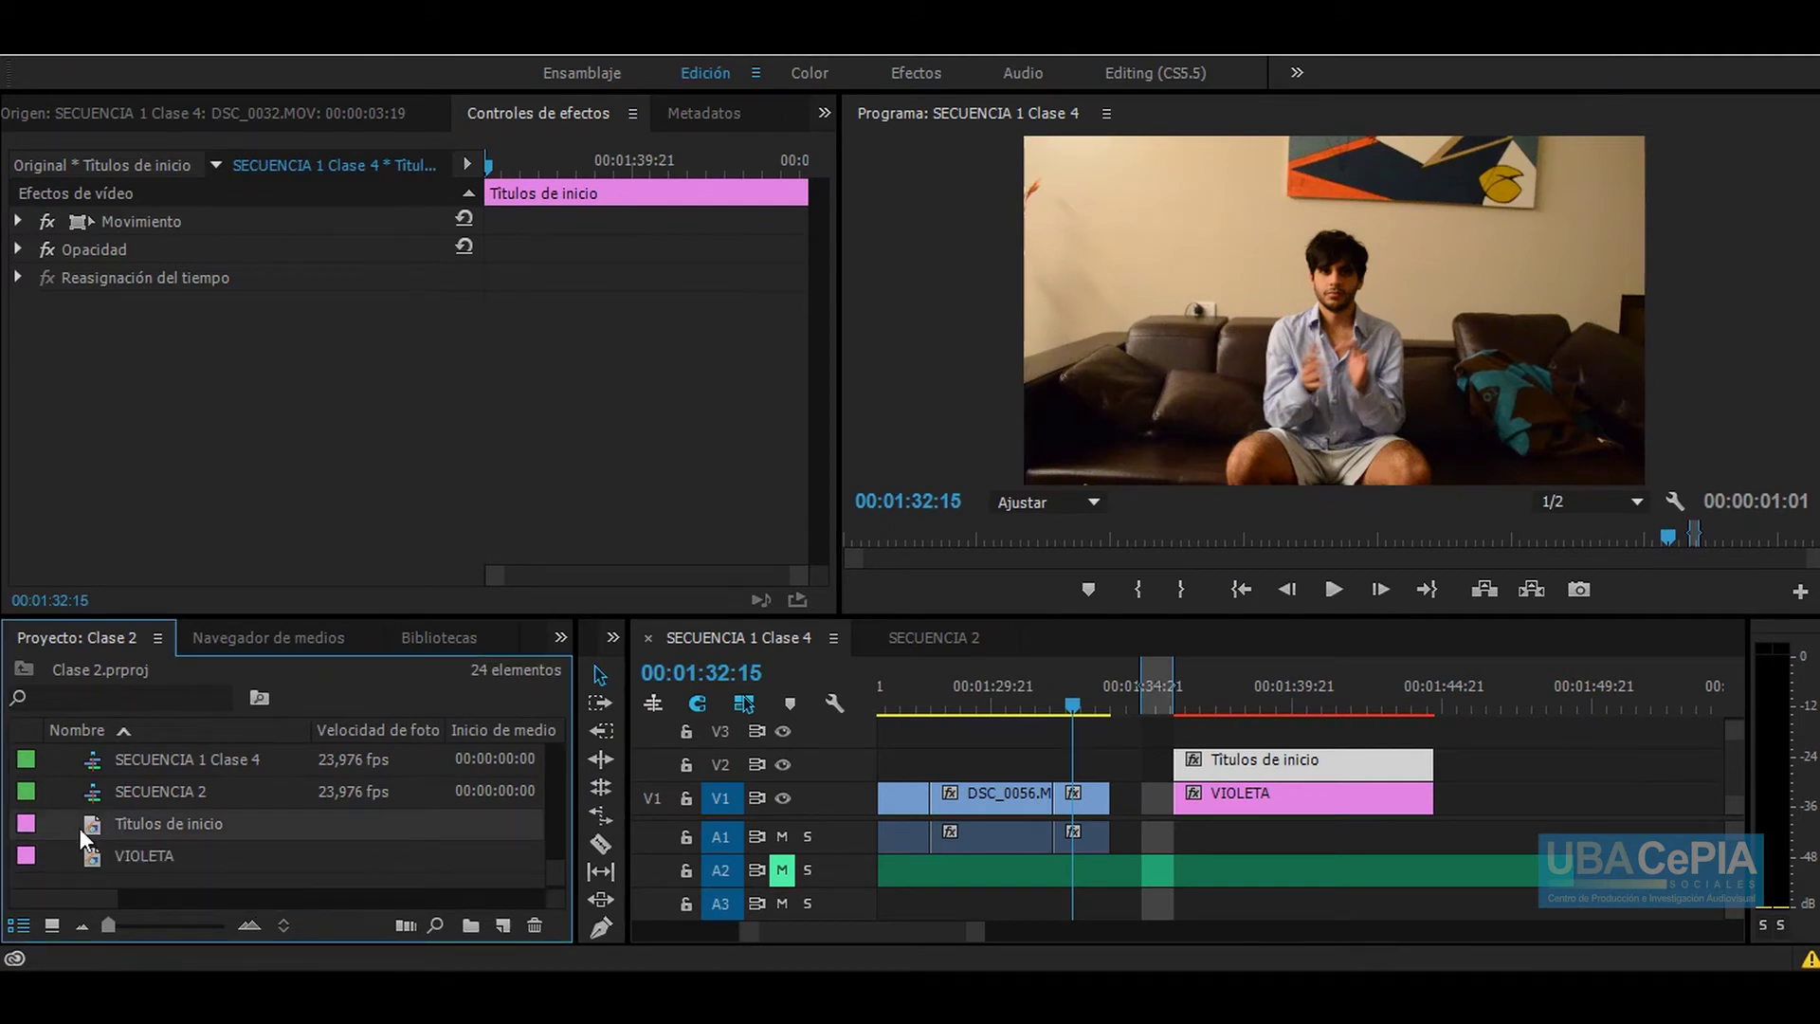
click(514, 923)
click(552, 690)
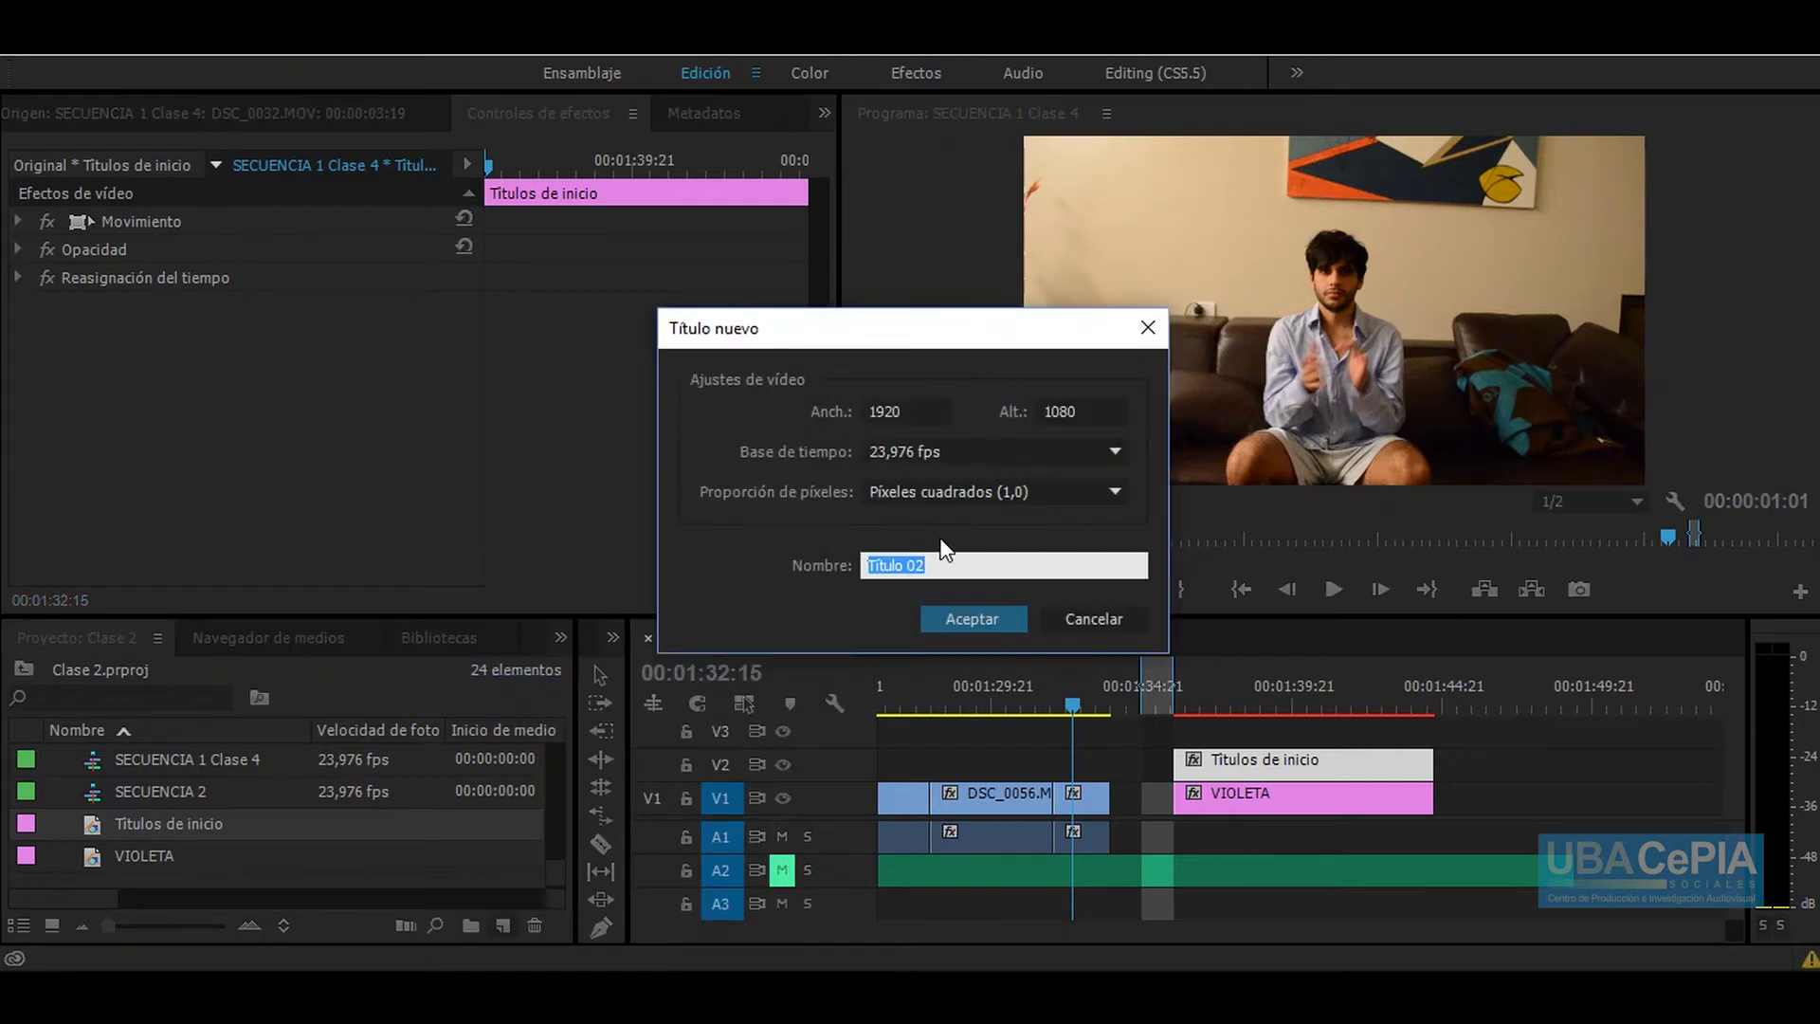
click(953, 626)
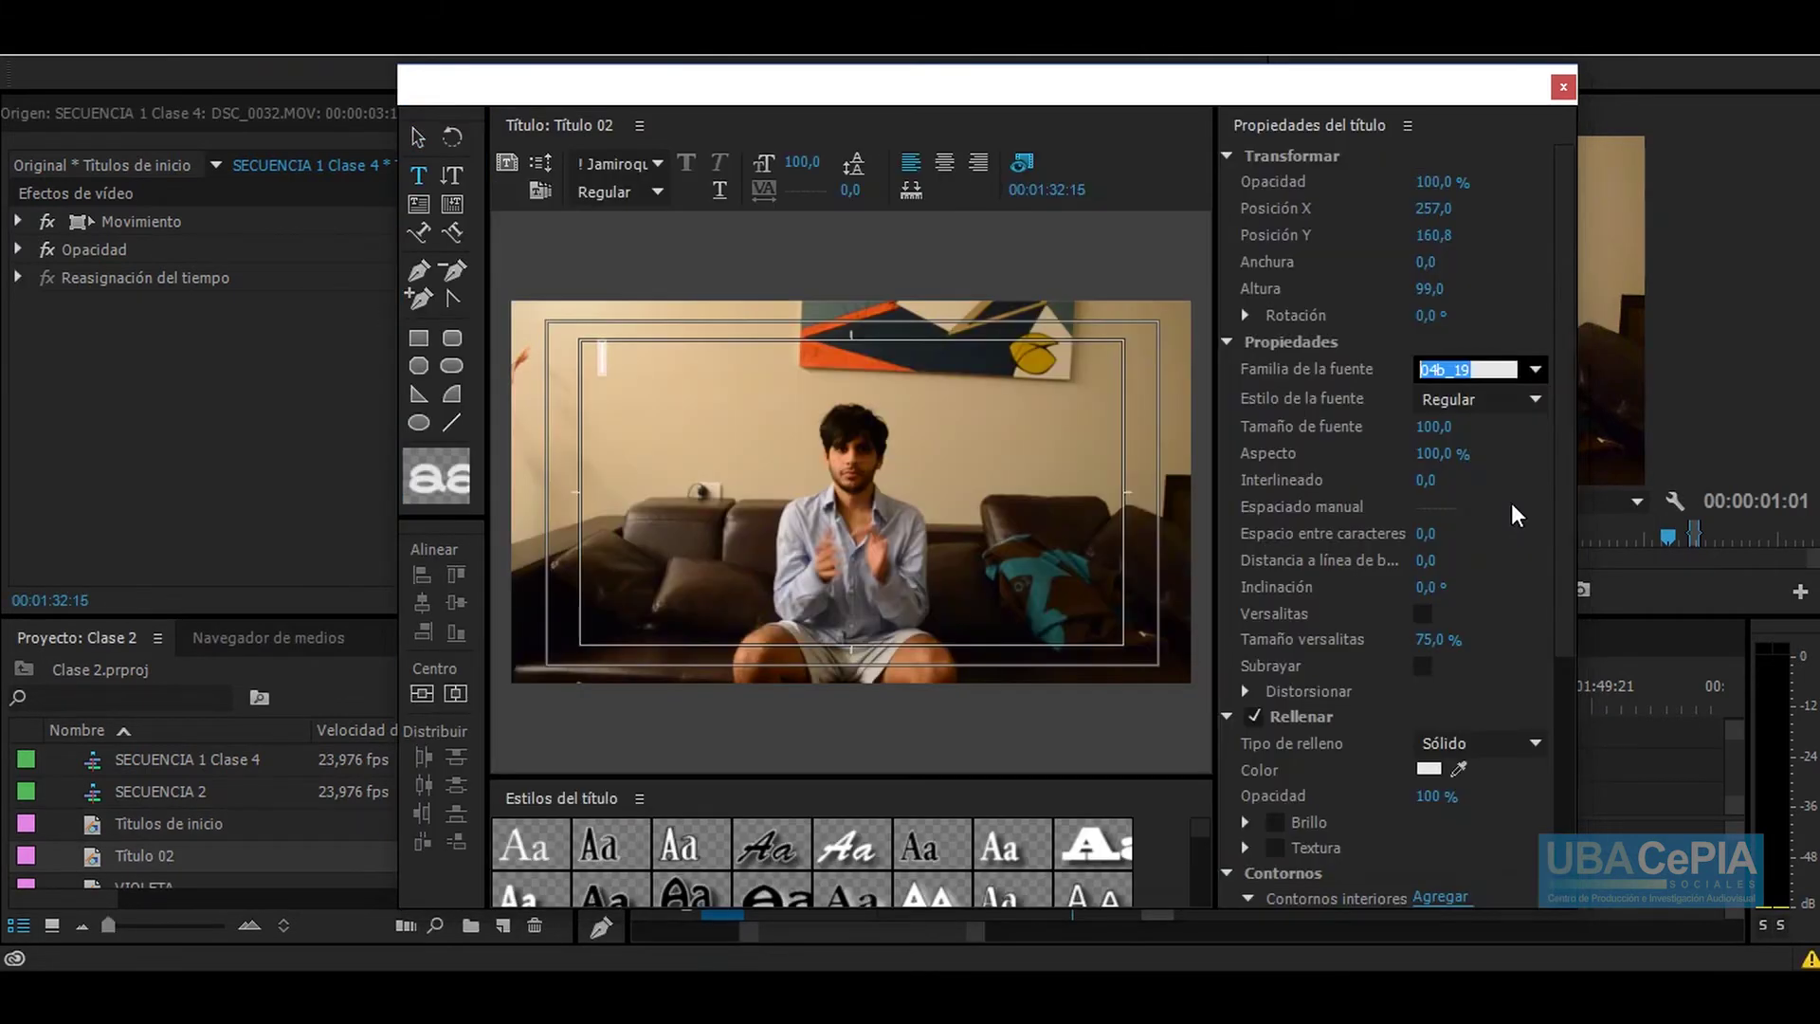
Step: Type NADA near the frame's top-left in black at size 155
click(607, 361)
text(T)
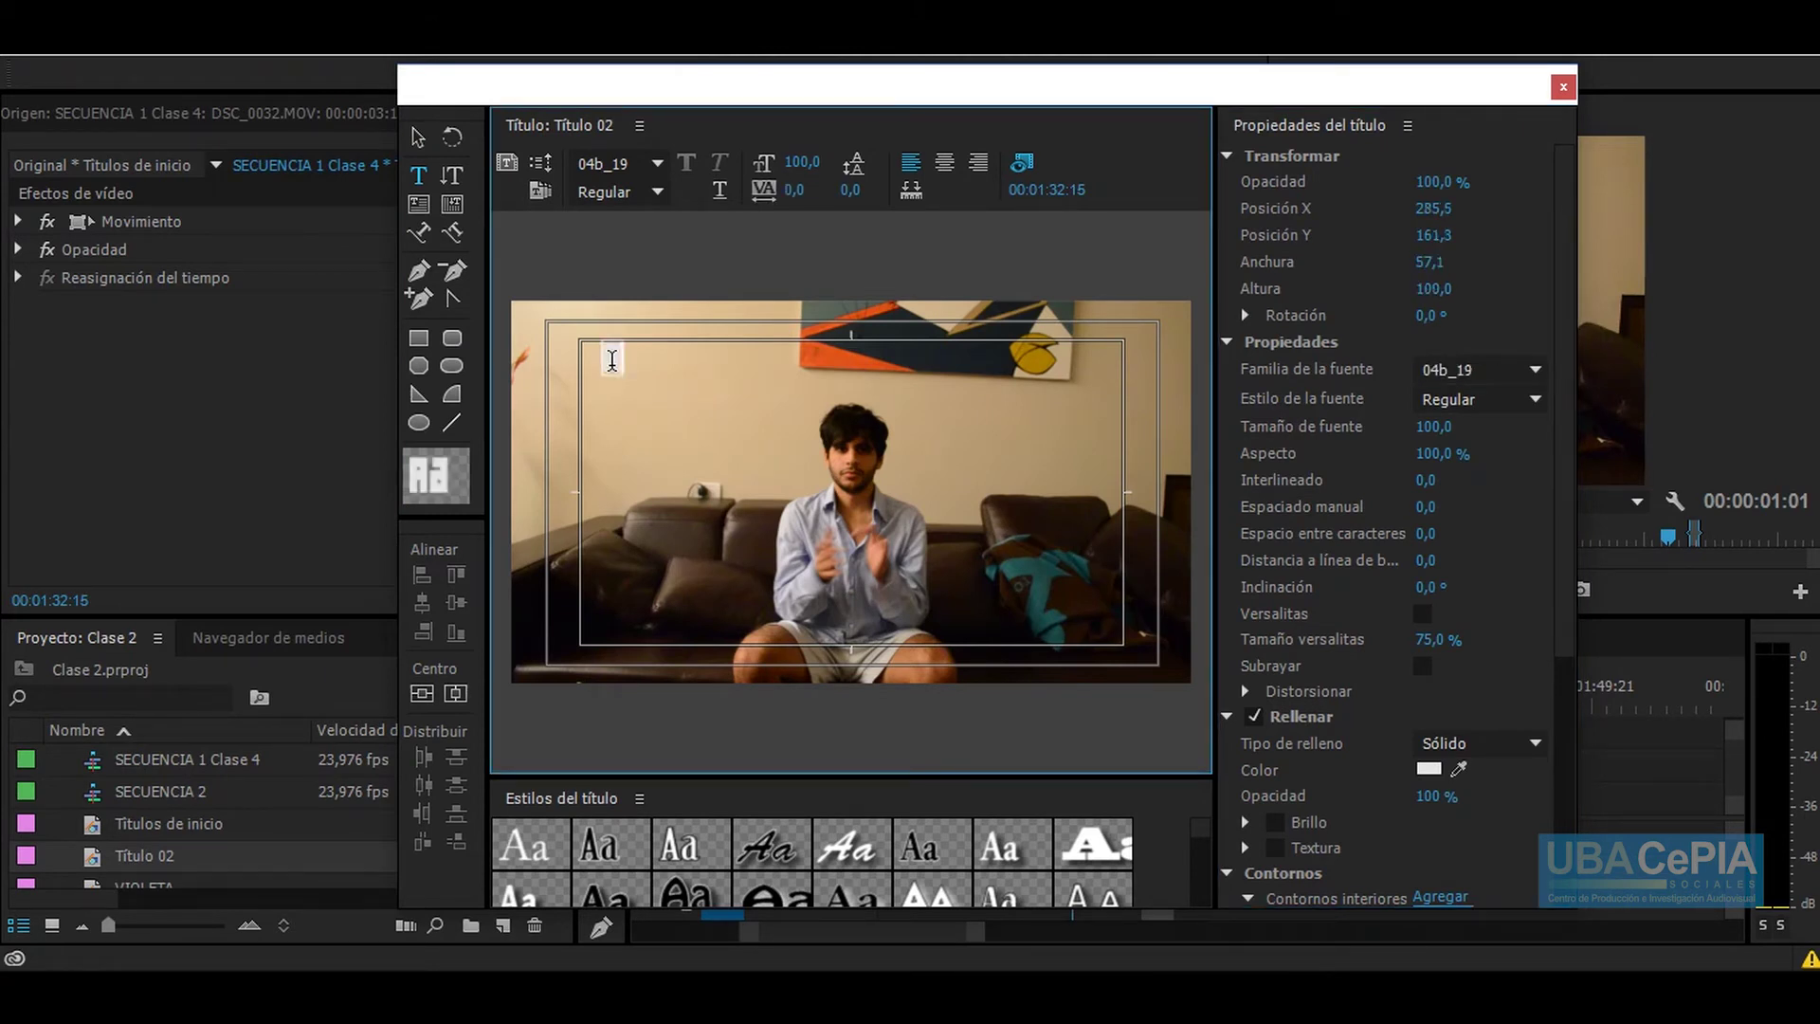
text(RA)
text(ADA)
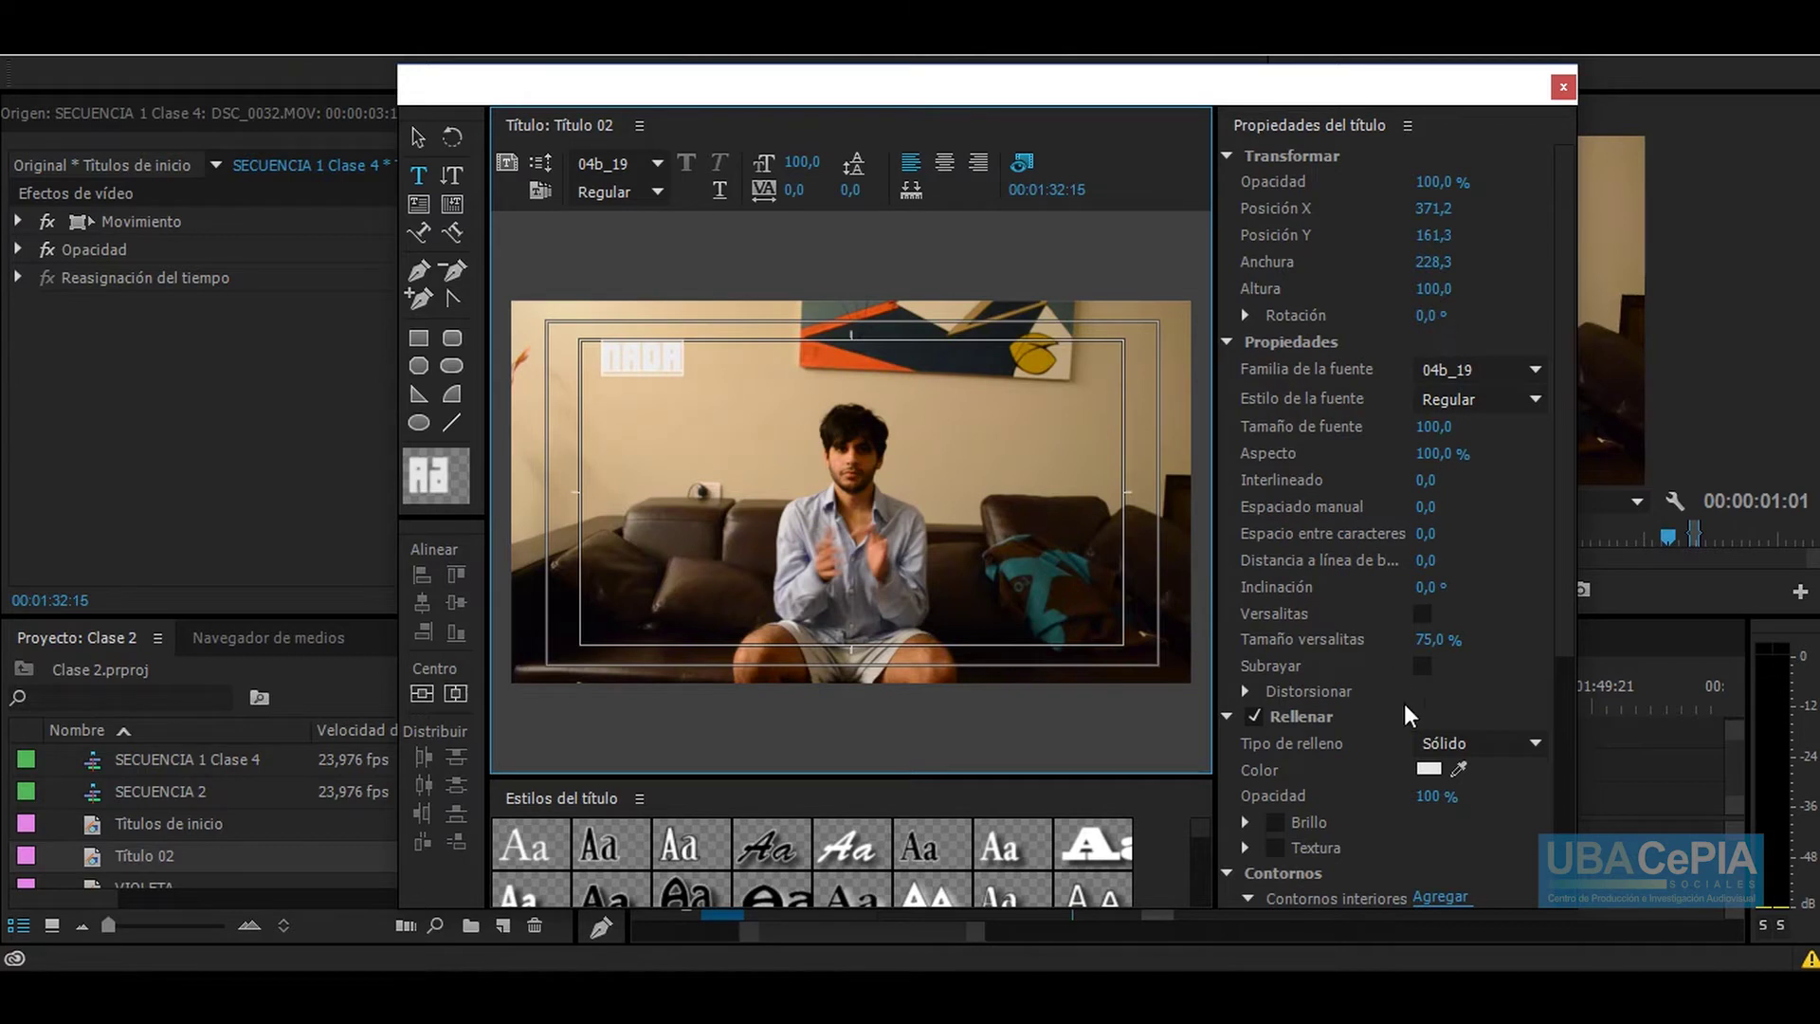
click(1429, 769)
click(953, 704)
click(1168, 365)
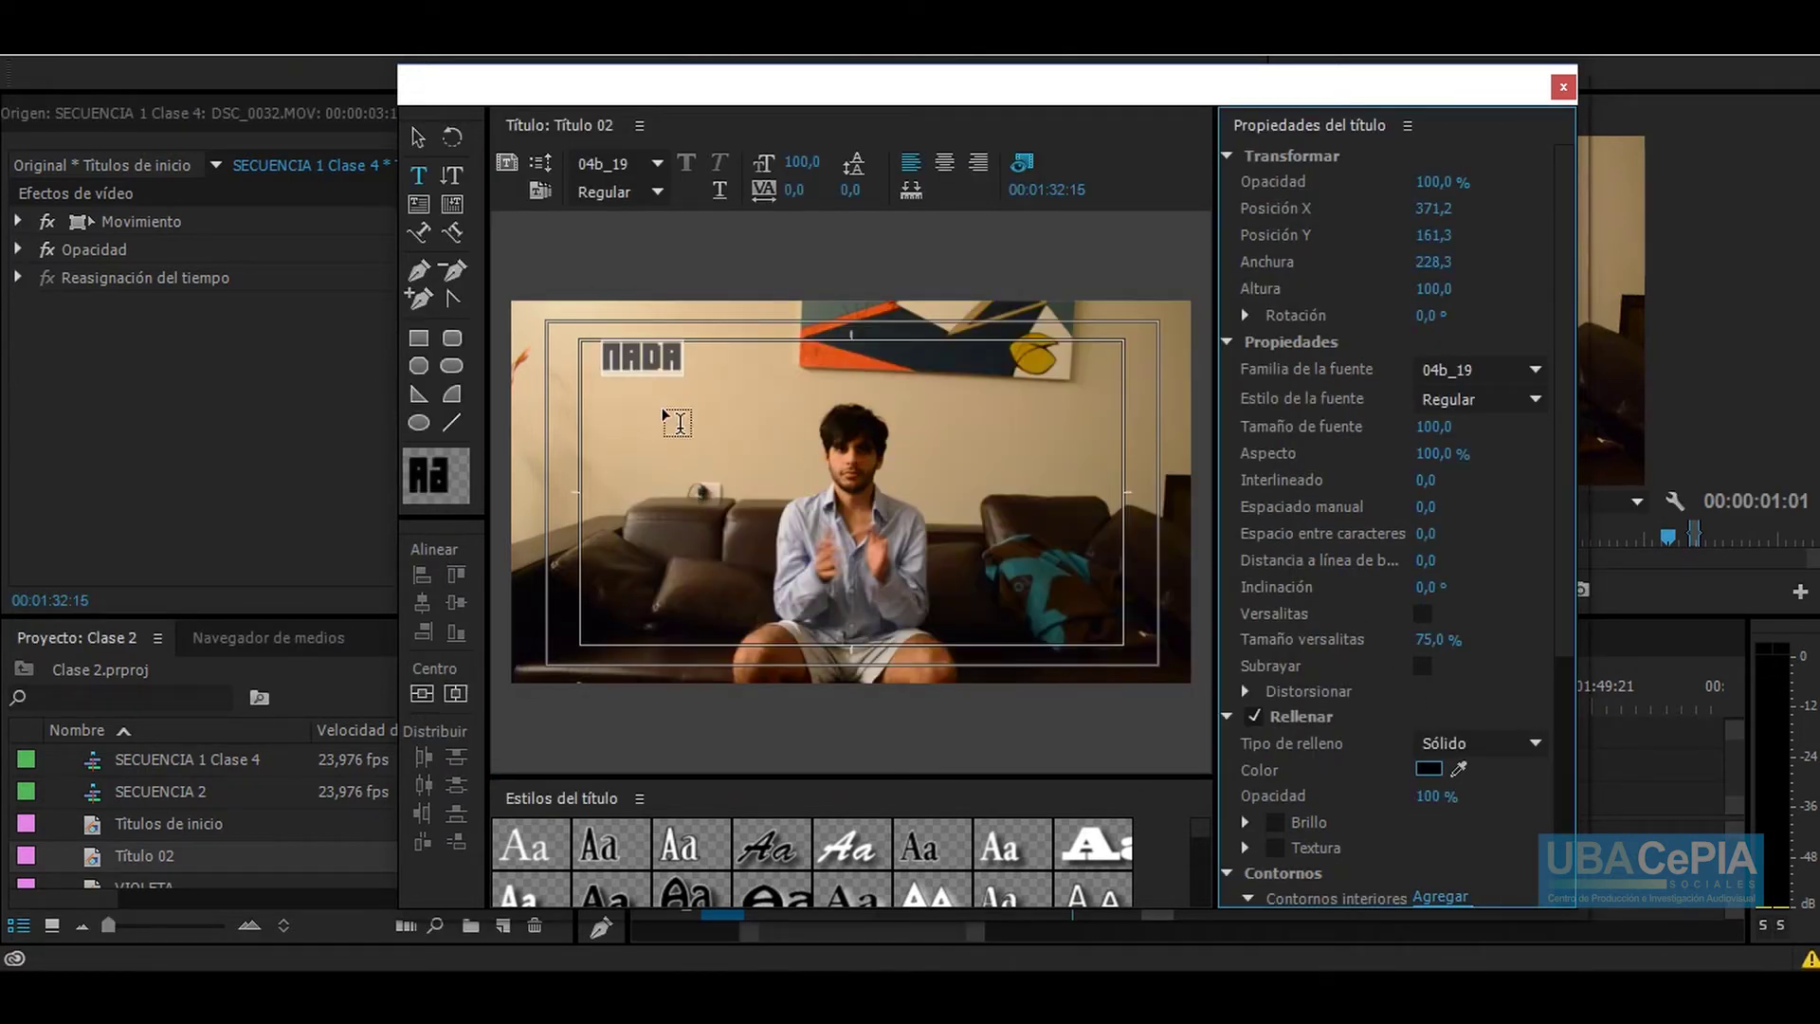
drag(1434, 427, 566, 72)
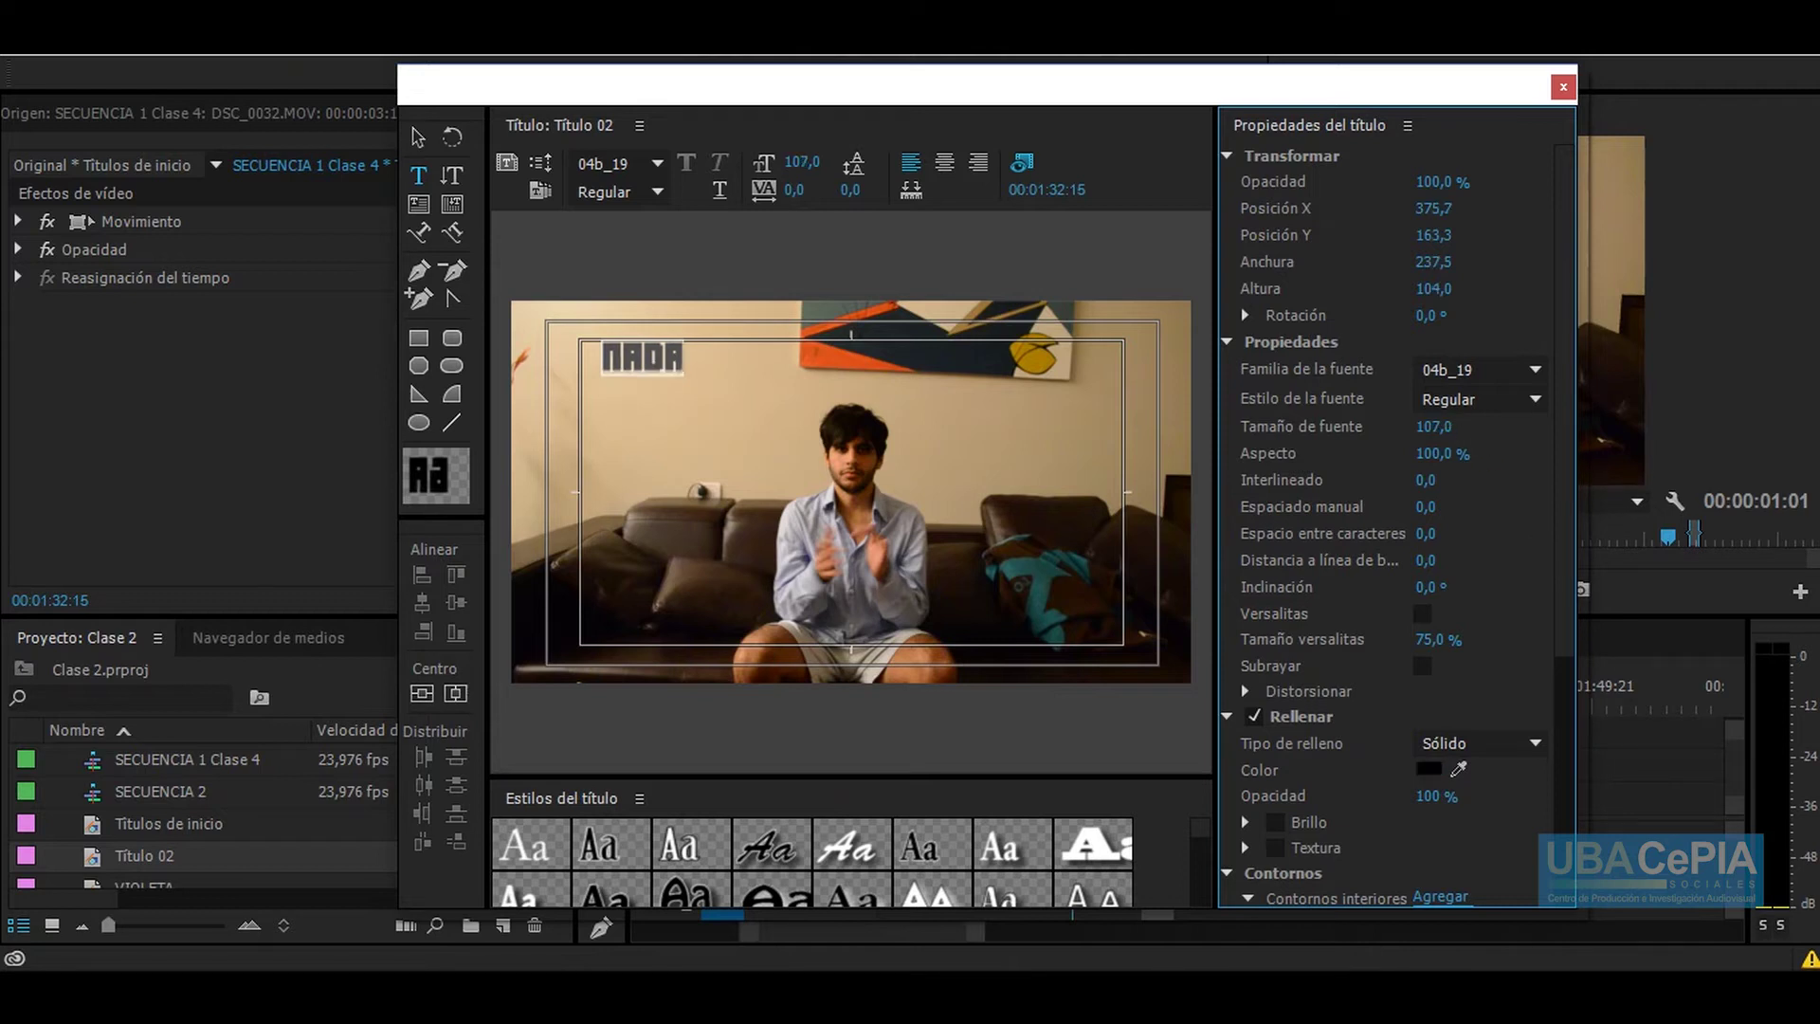
Step: Move the NADA text lower in the frame and close the title editor
click(417, 137)
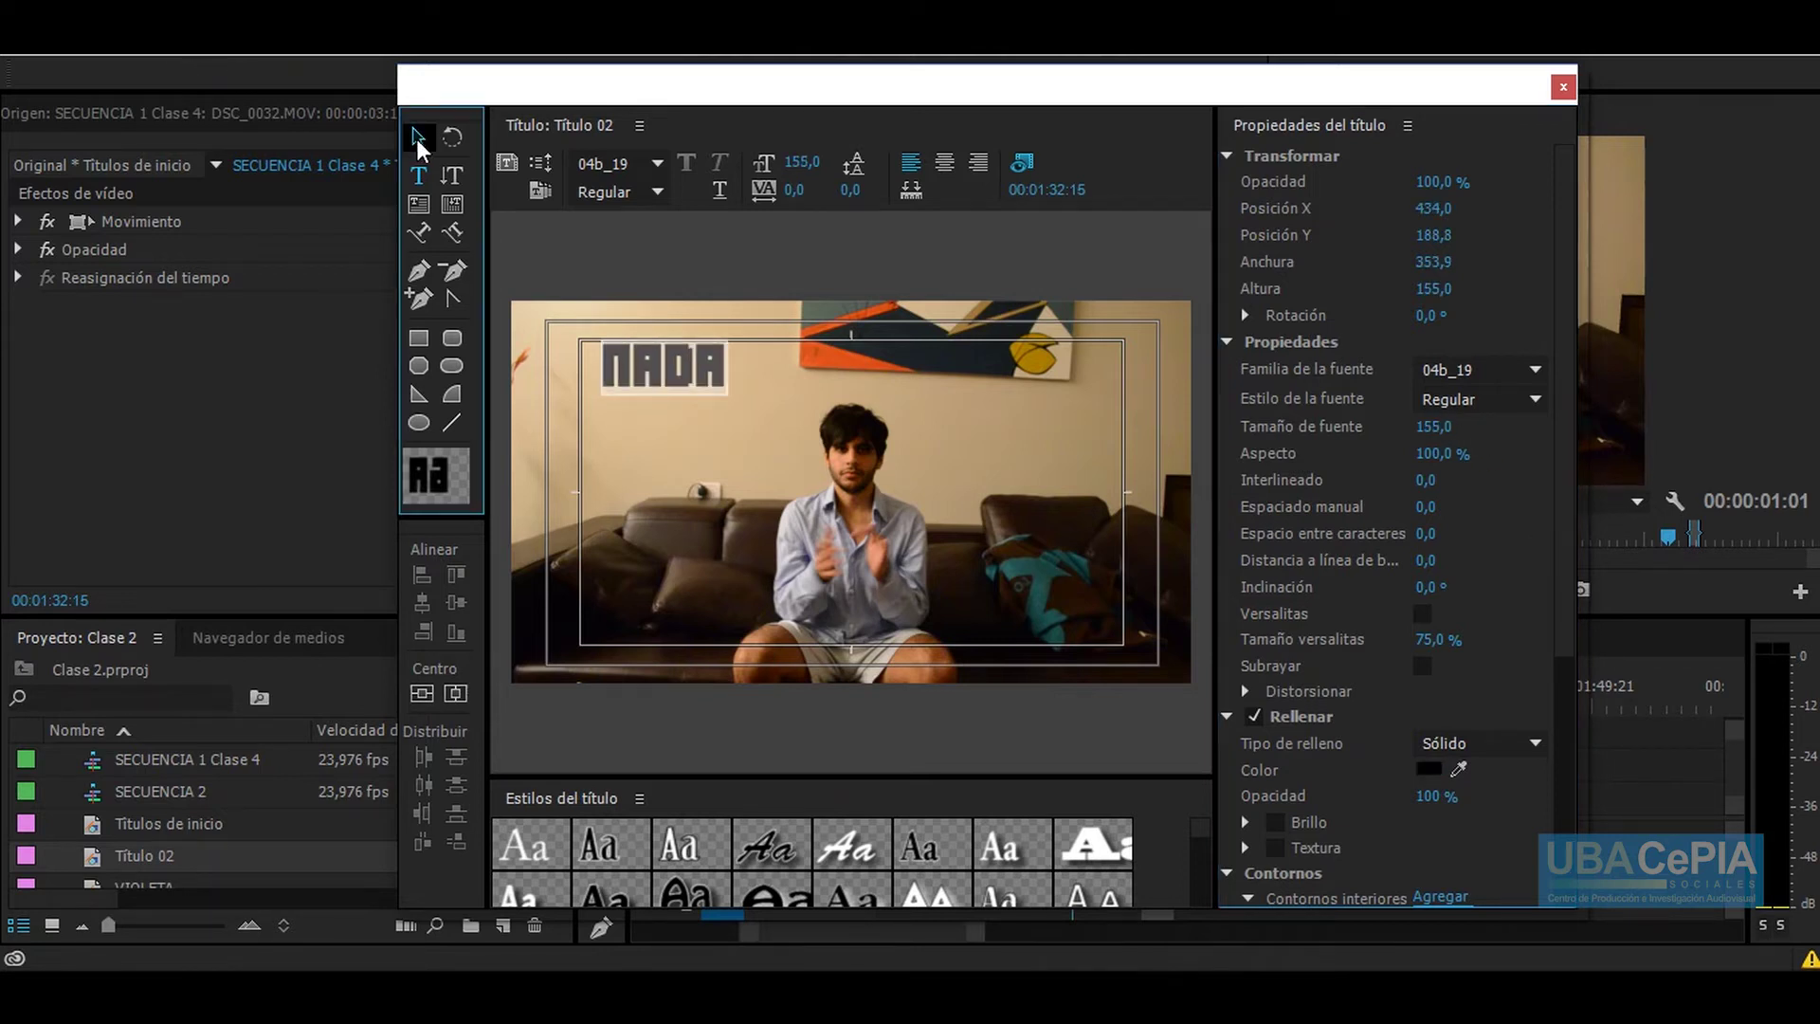
drag(711, 371, 724, 418)
click(835, 417)
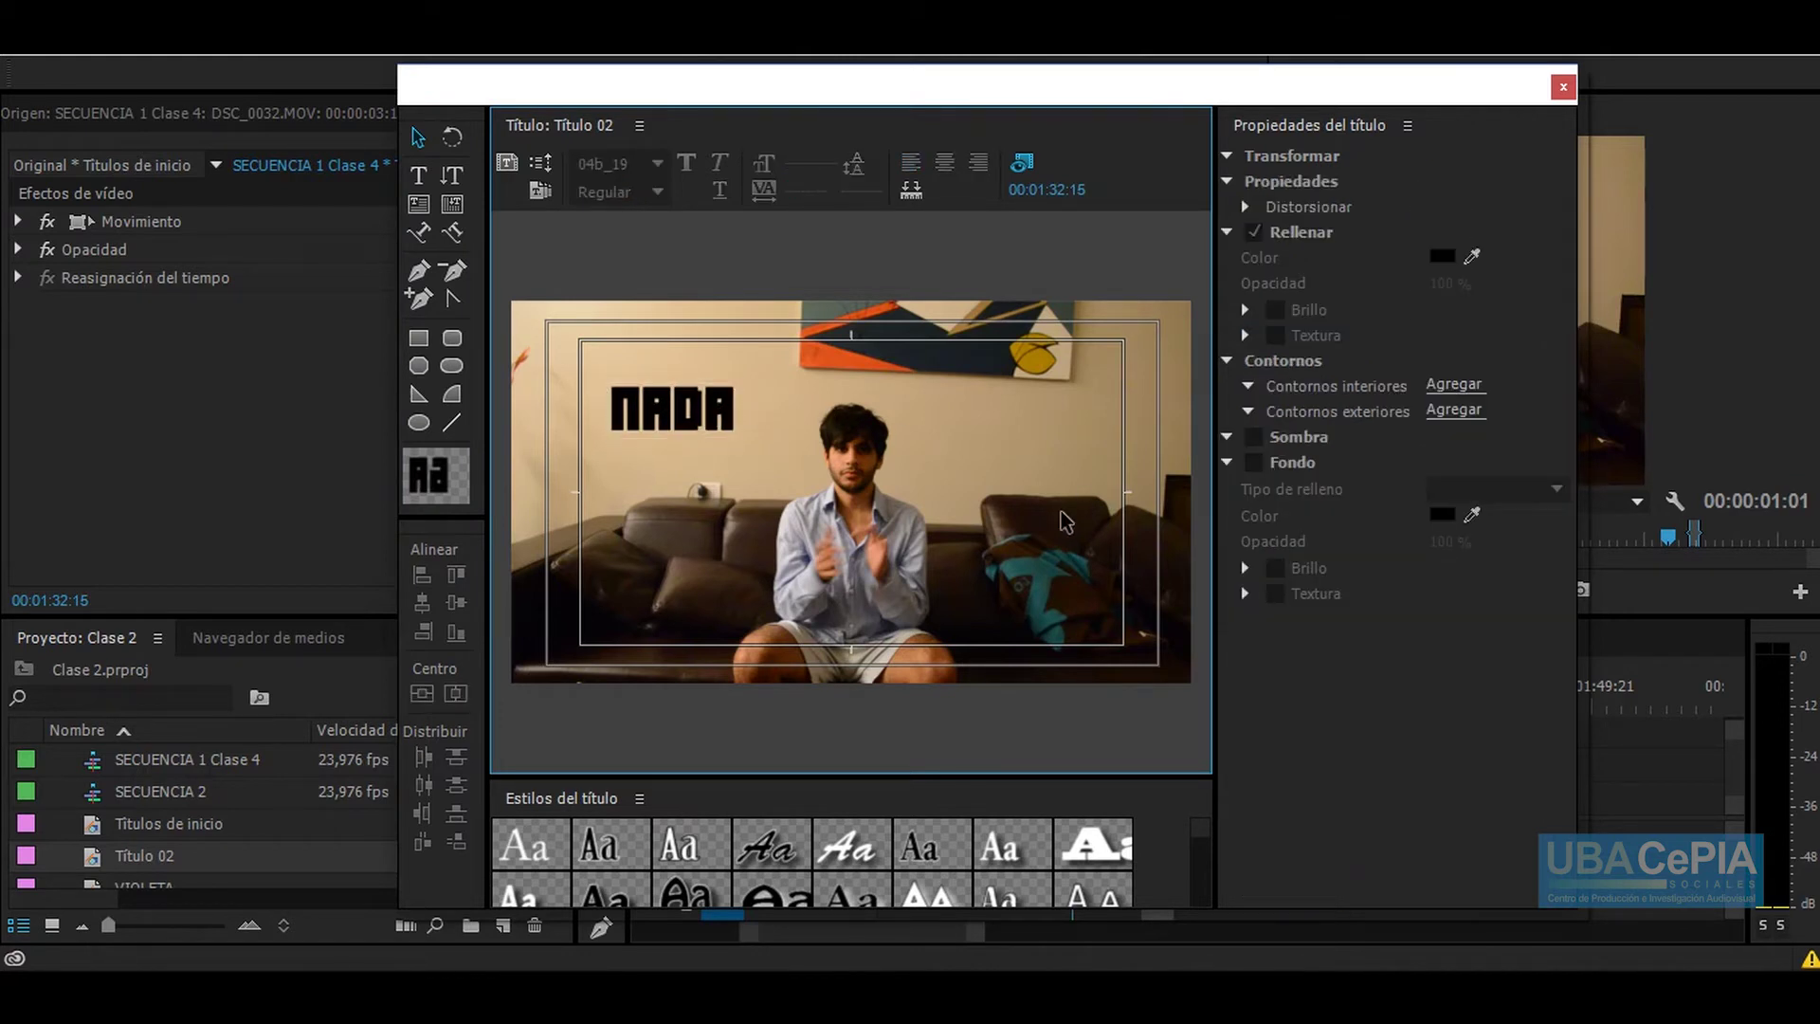
click(1563, 87)
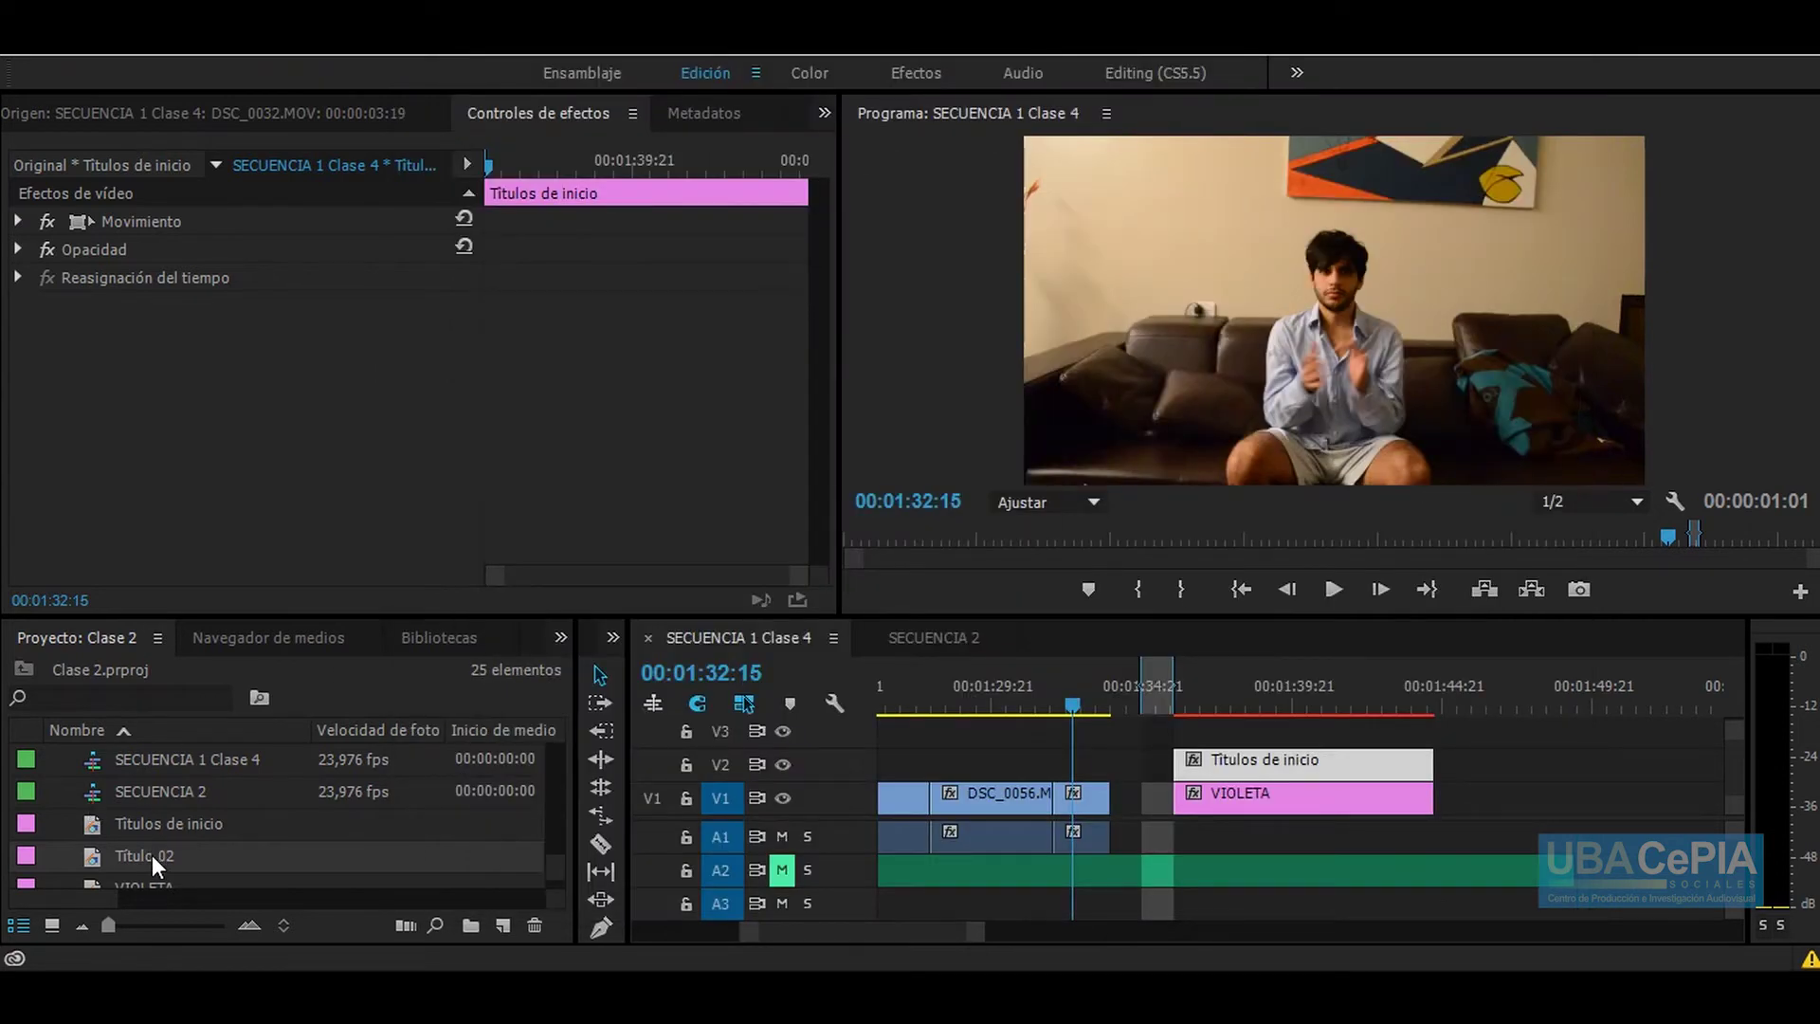
Step: Rename Título 02 to Nada and reopen it in the title editor
click(155, 858)
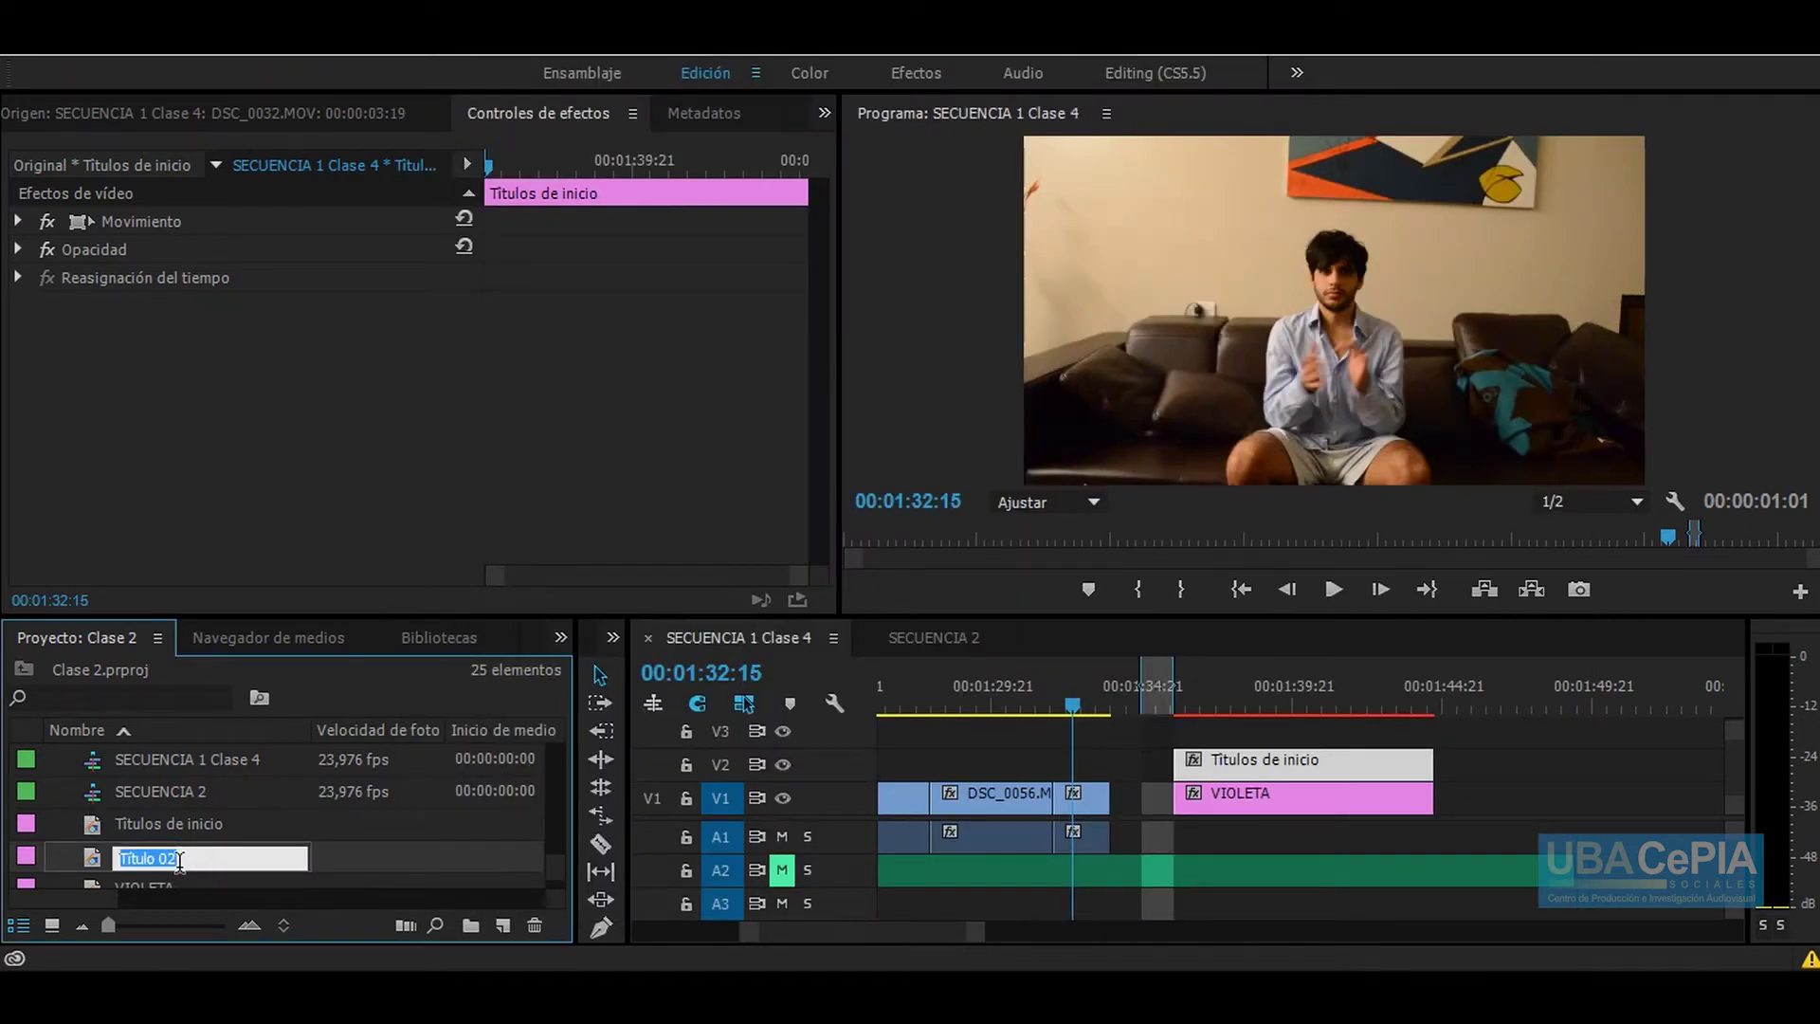
text(nA)
key(Tab)
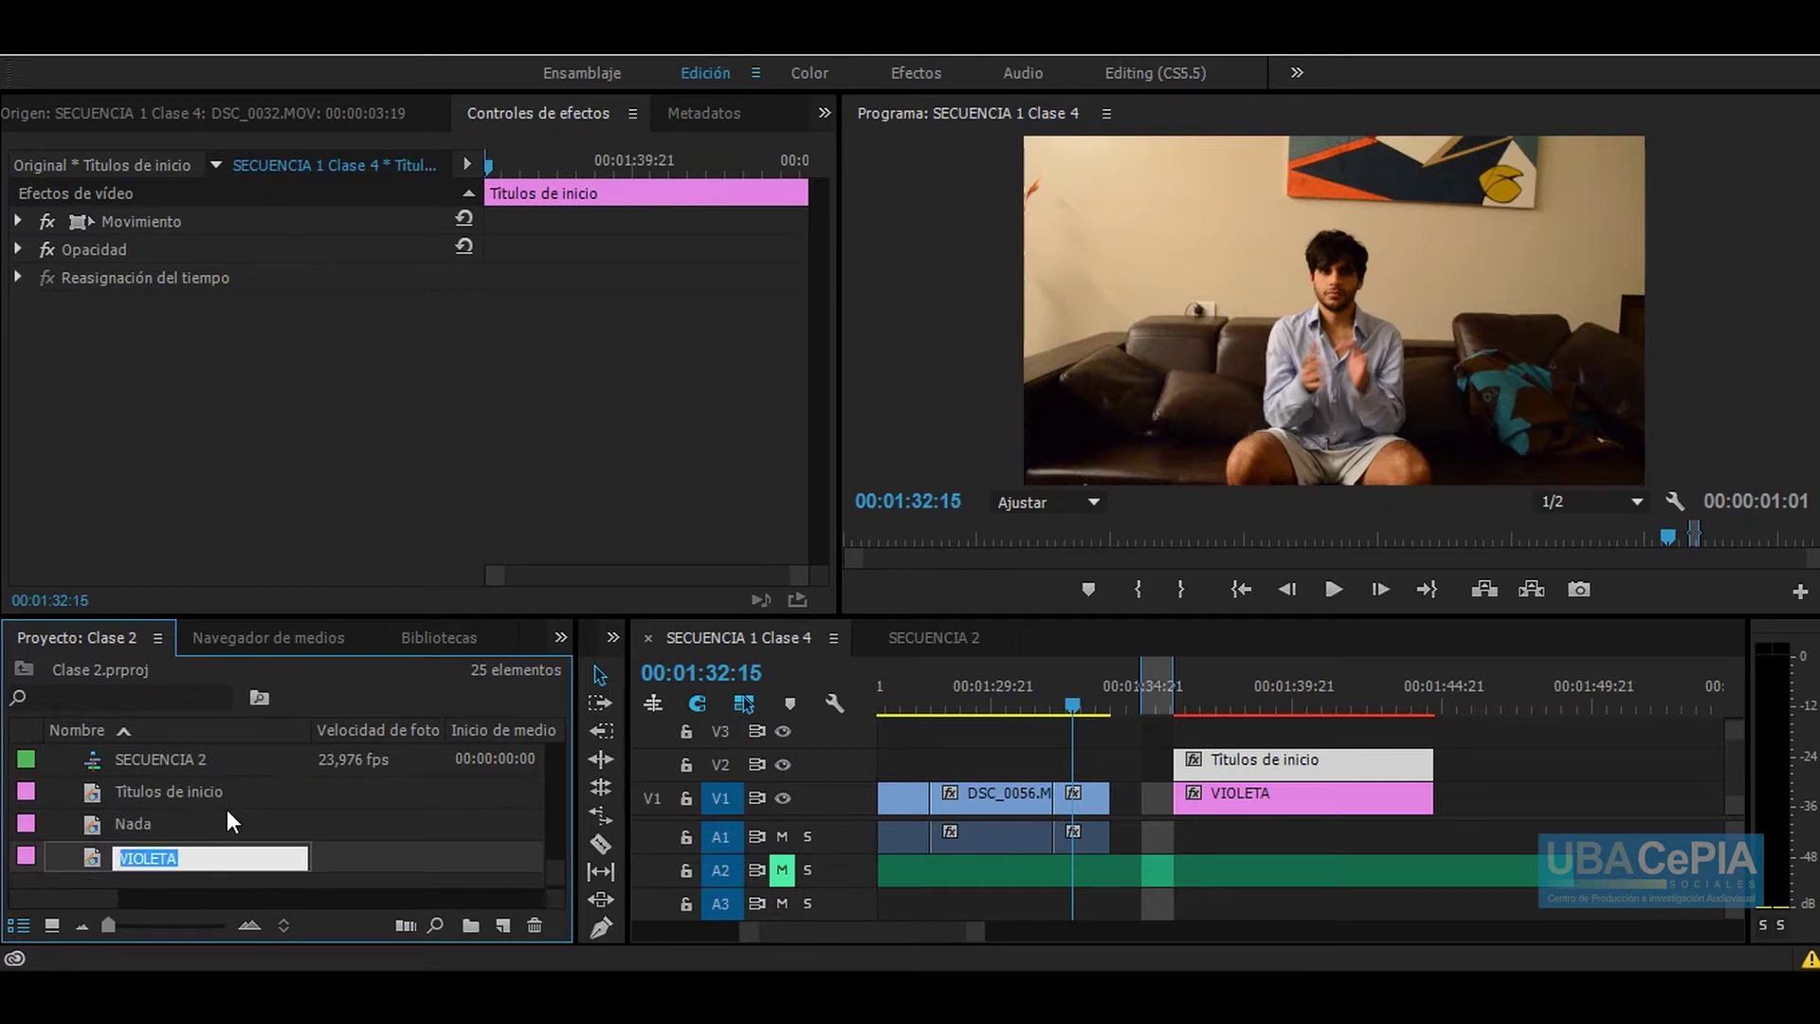
key(Return)
double_click(92, 827)
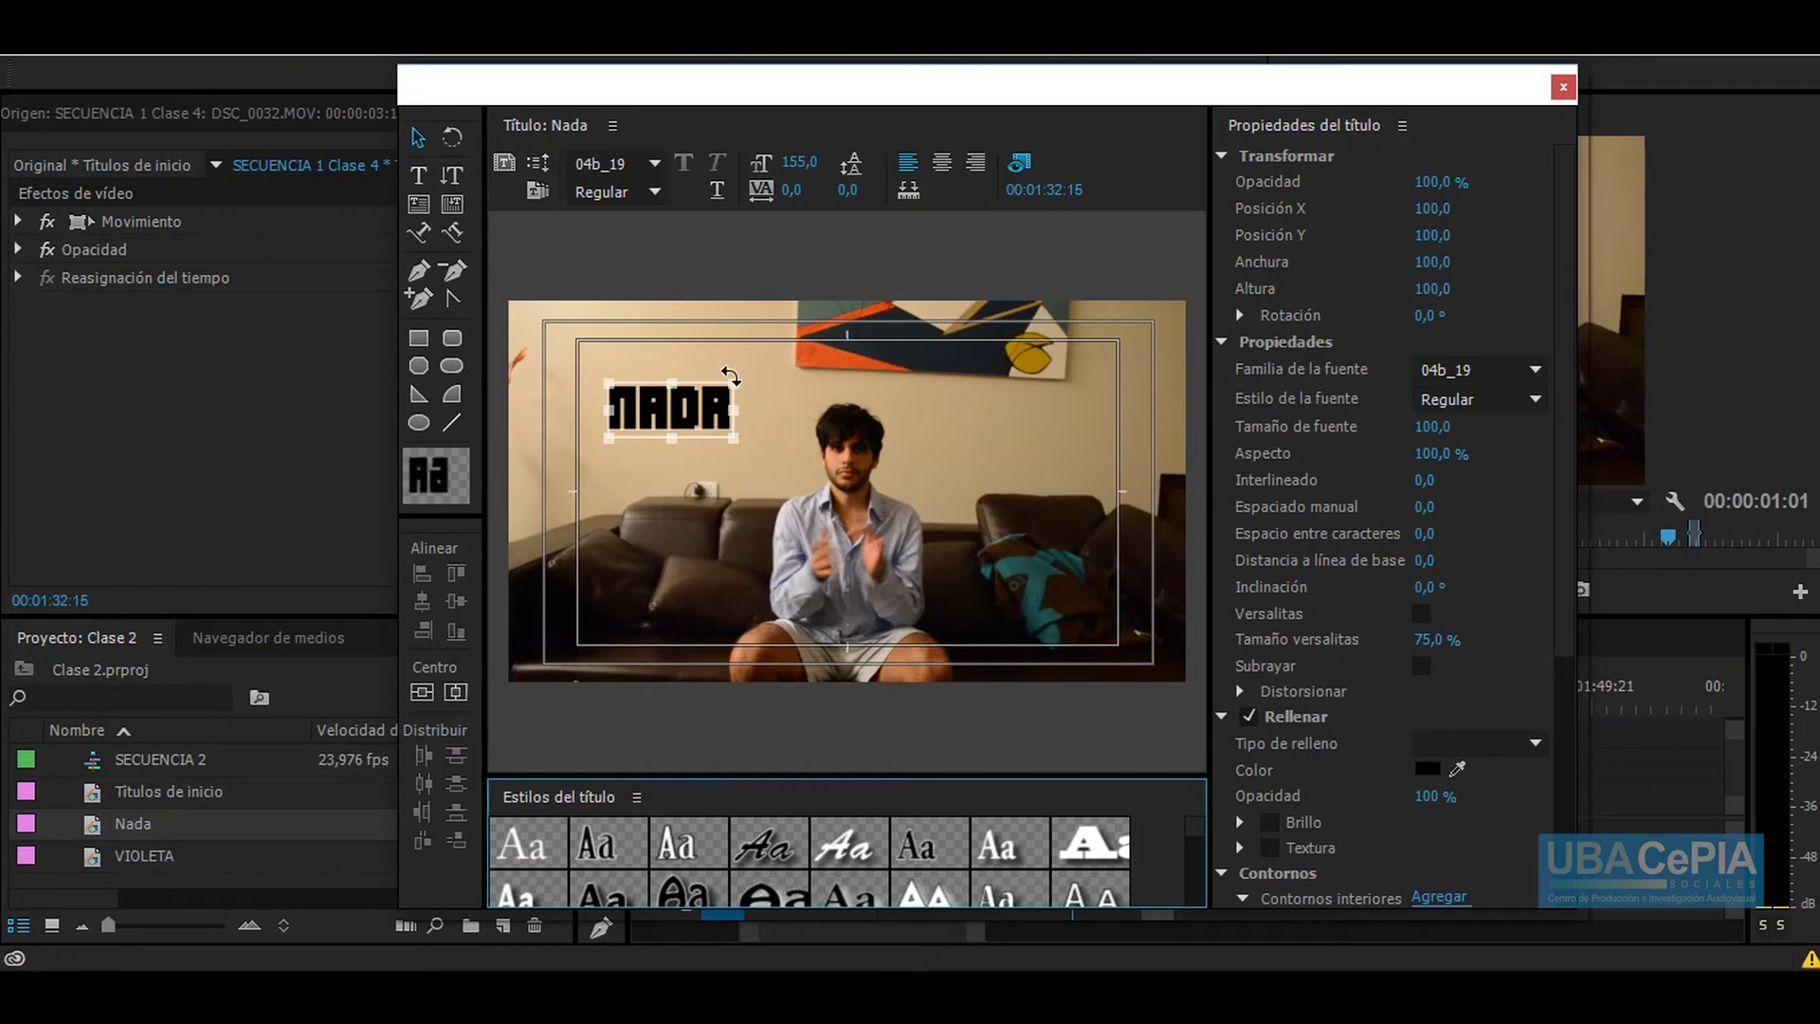
Step: Create a copy of the current title named nada 2
click(847, 550)
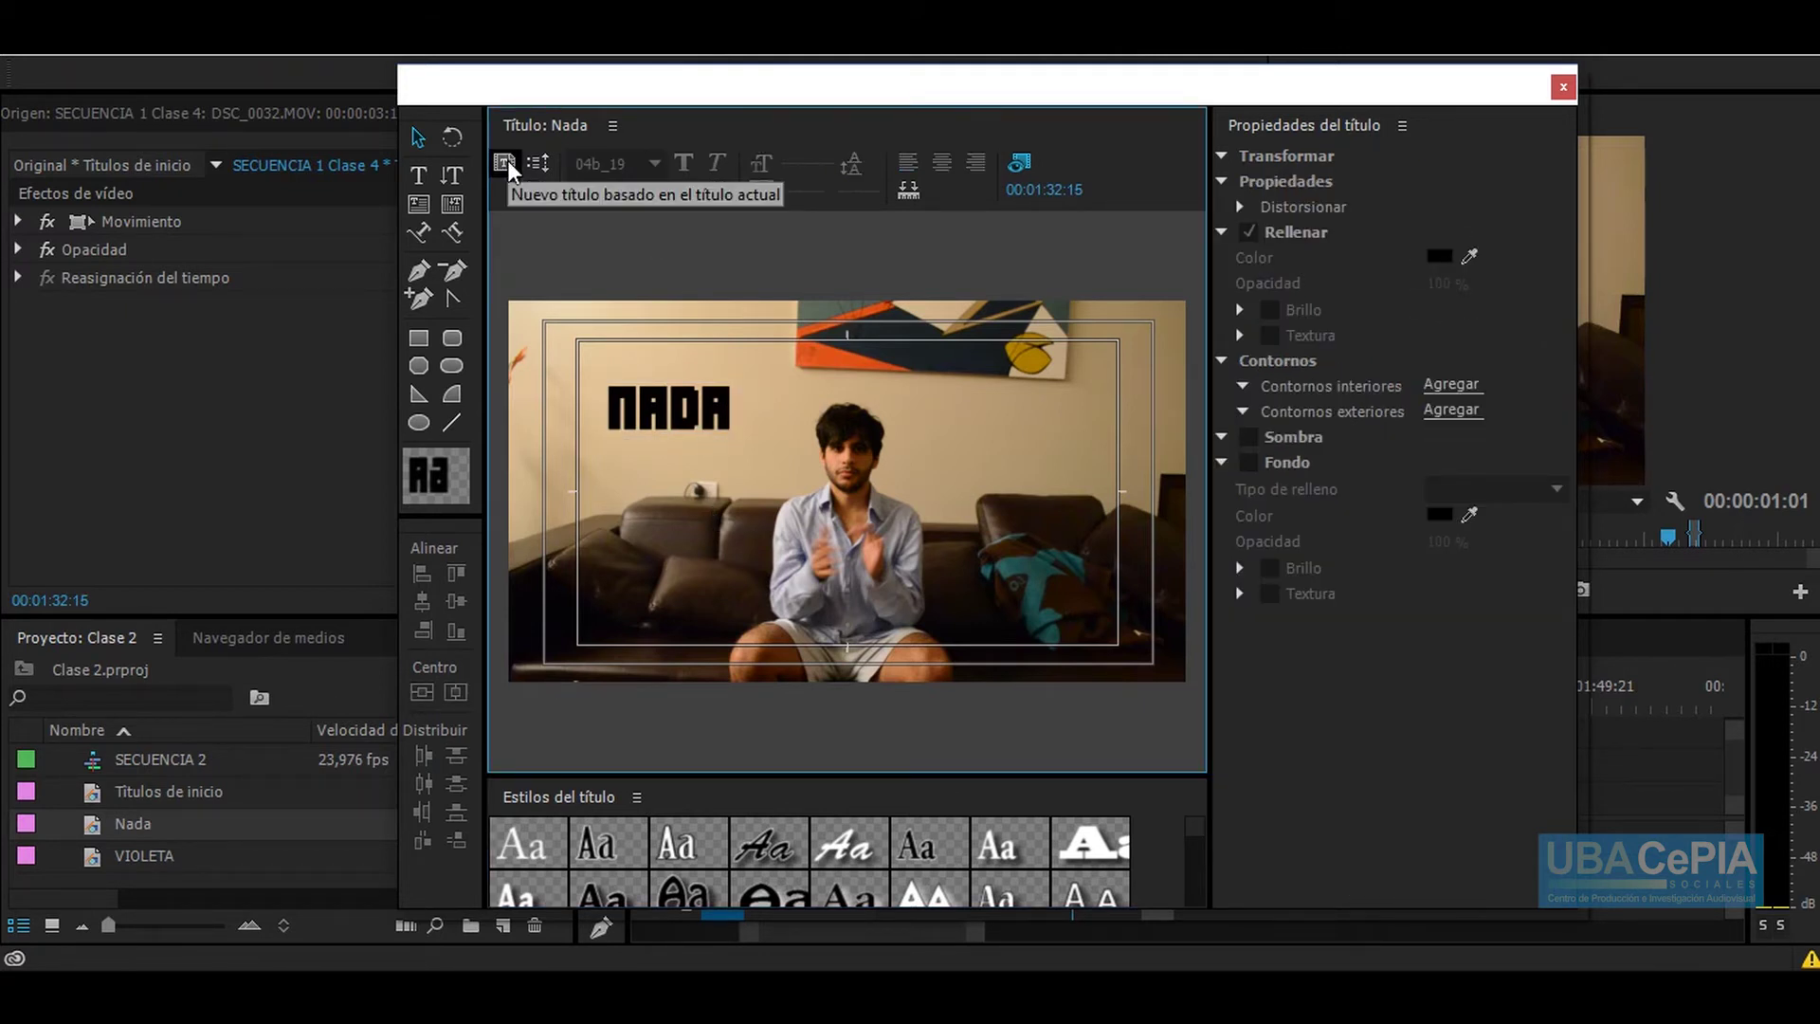
click(505, 164)
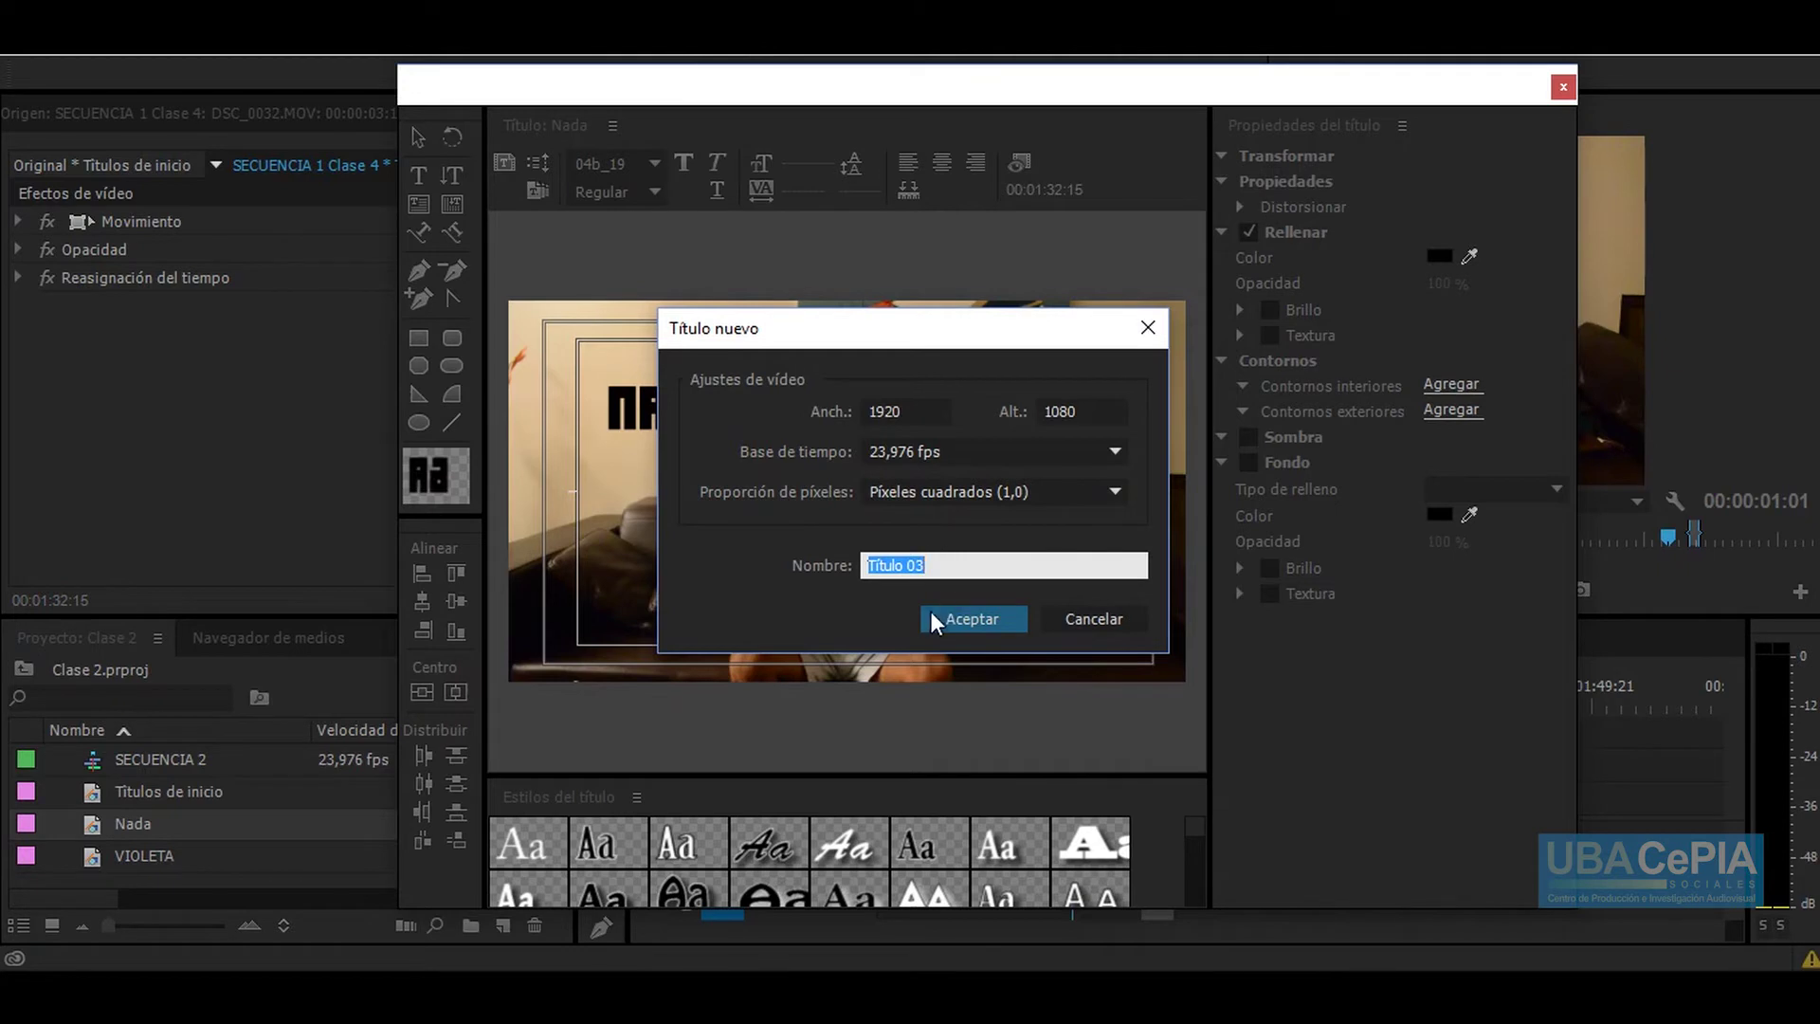
text(nada 2)
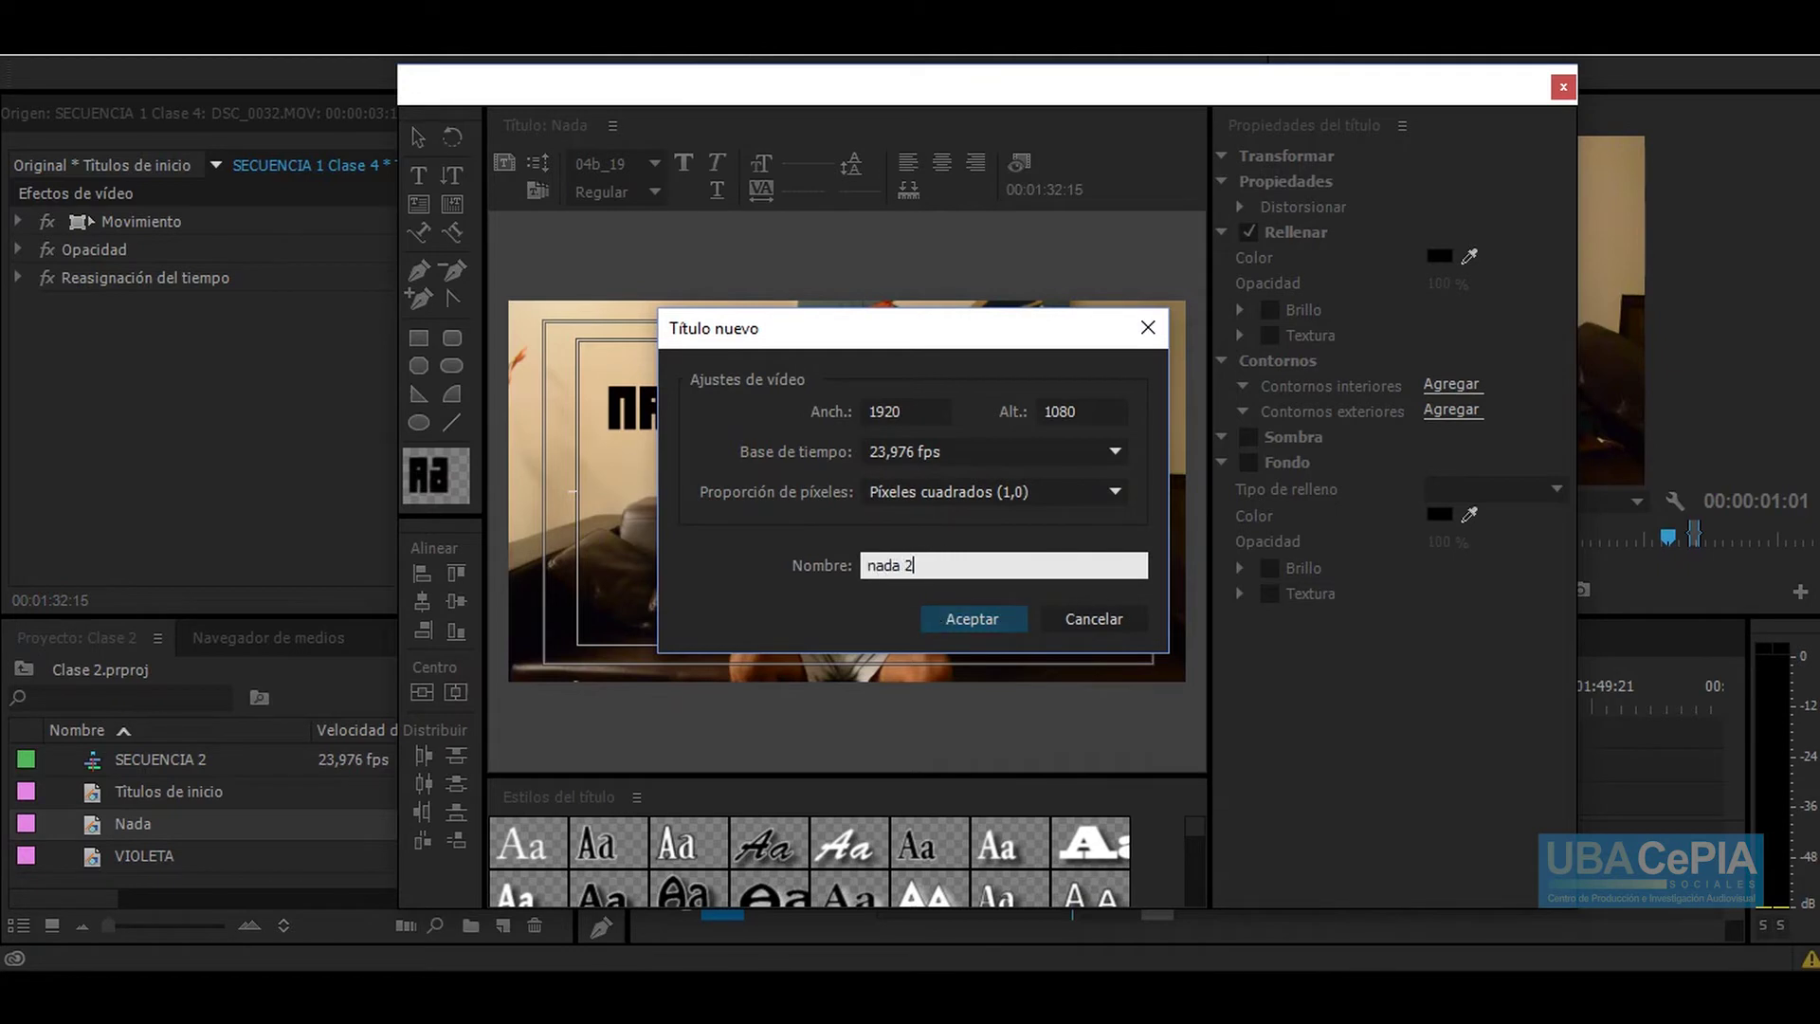
click(934, 619)
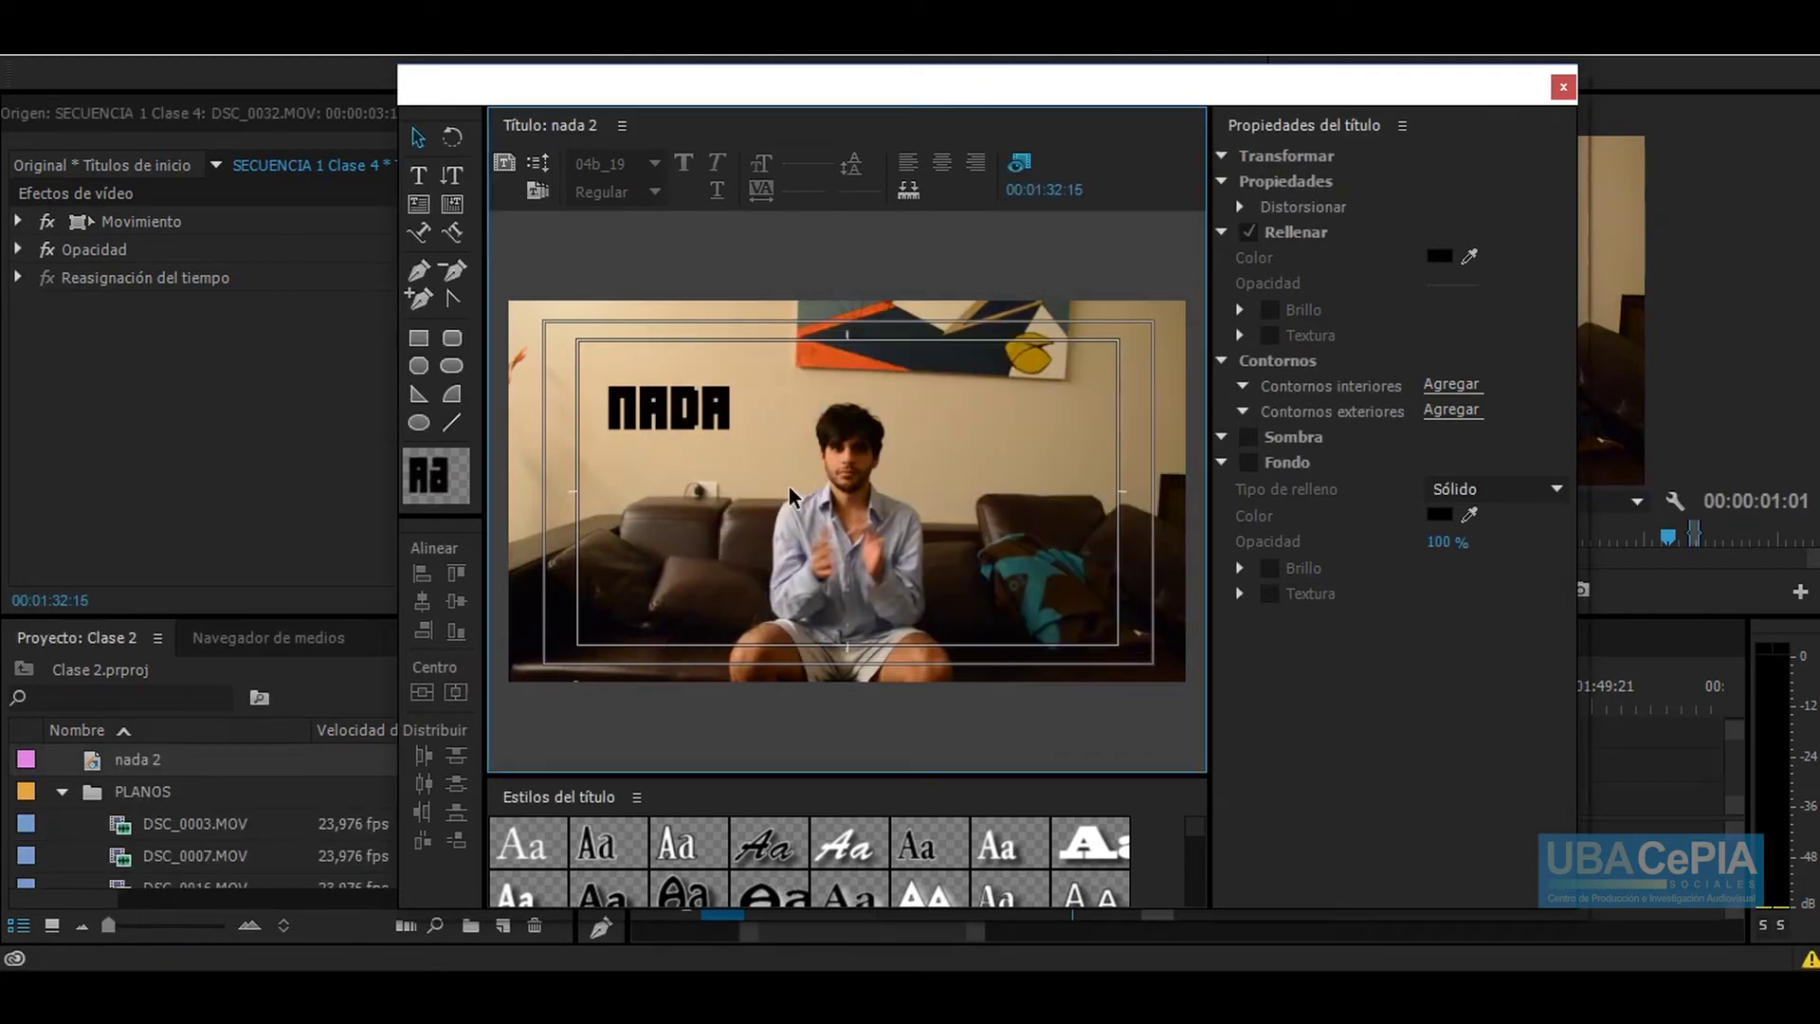
Step: Replace the NADA text in nada 2 with 'todo'
click(418, 175)
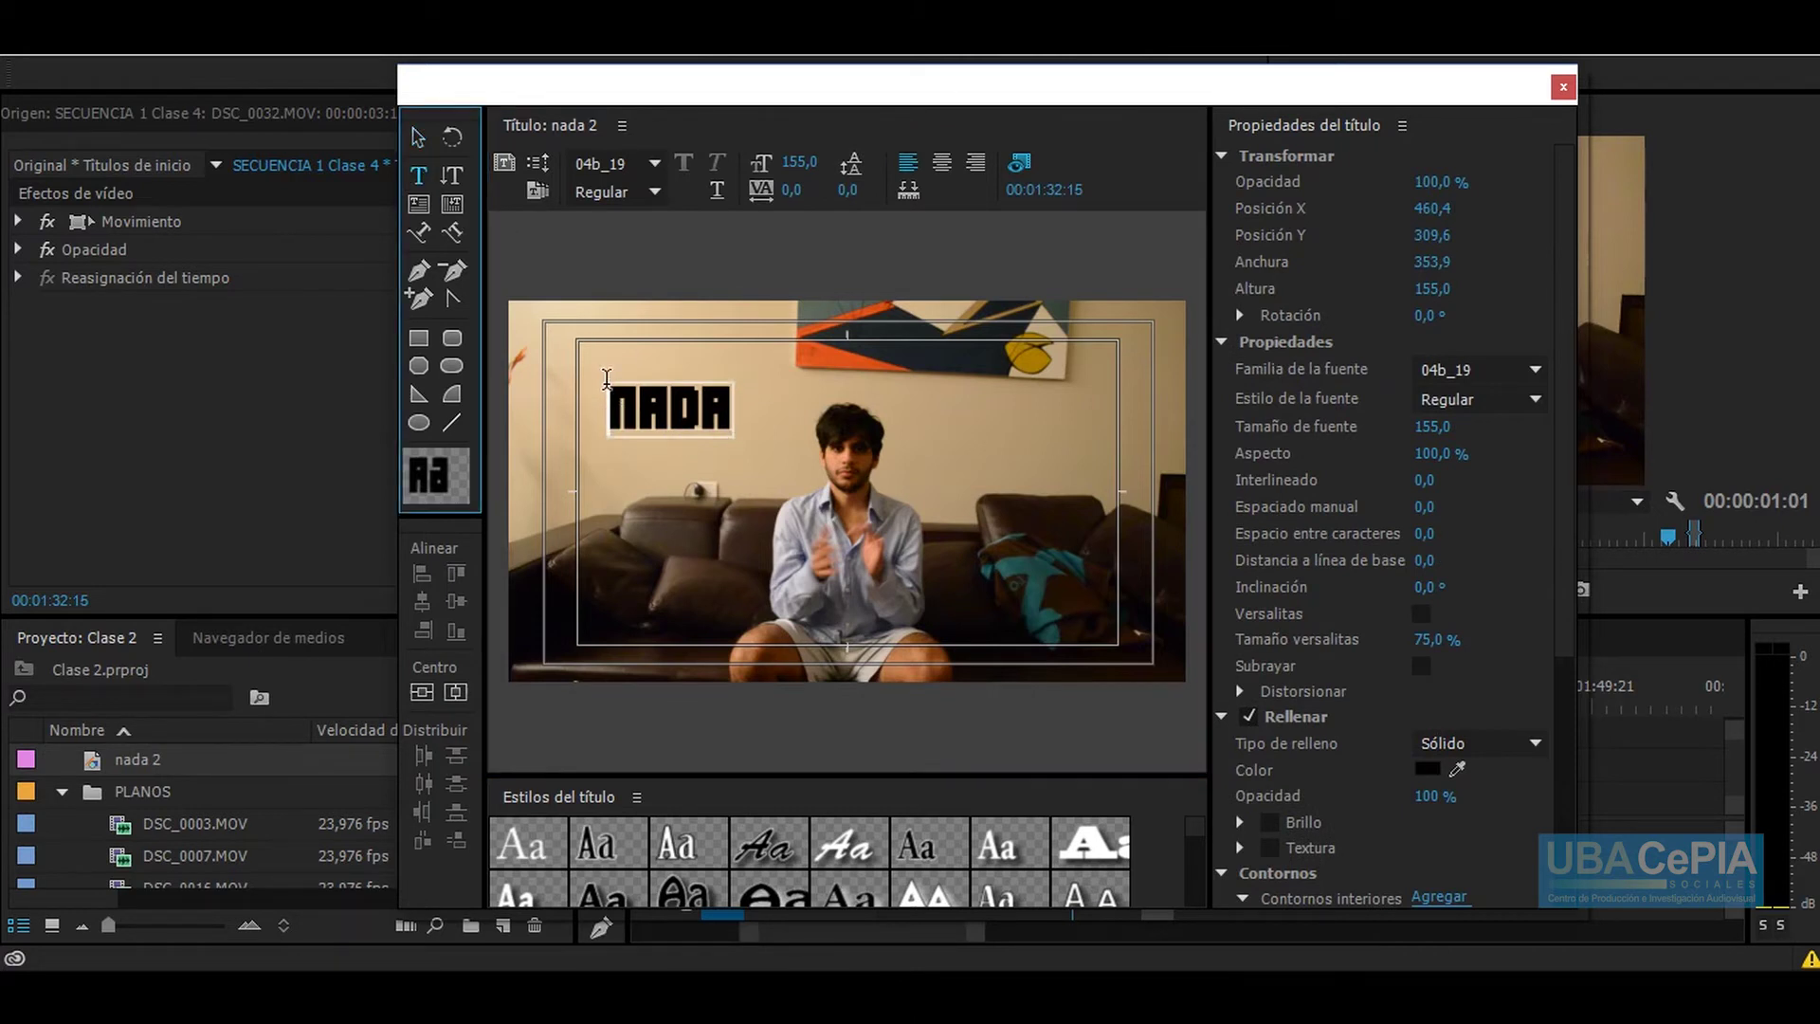
drag(703, 417, 720, 421)
click(720, 421)
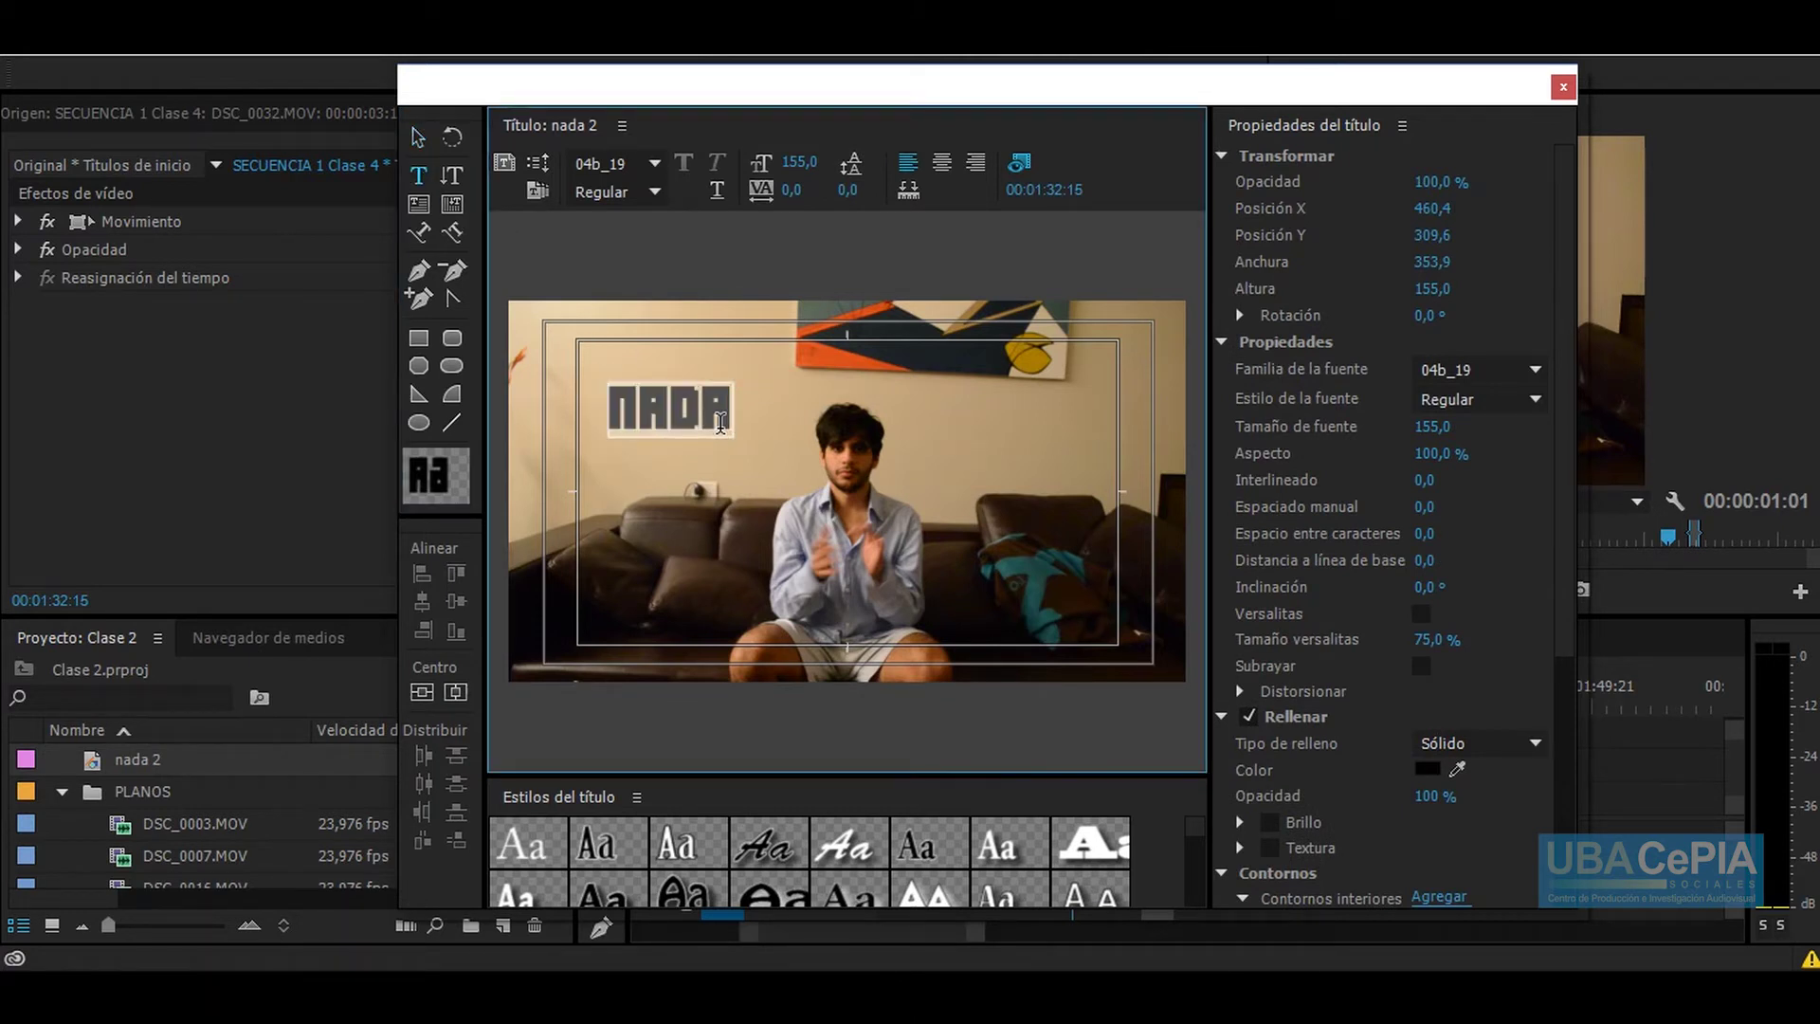
key(ctrl+a)
text(todo)
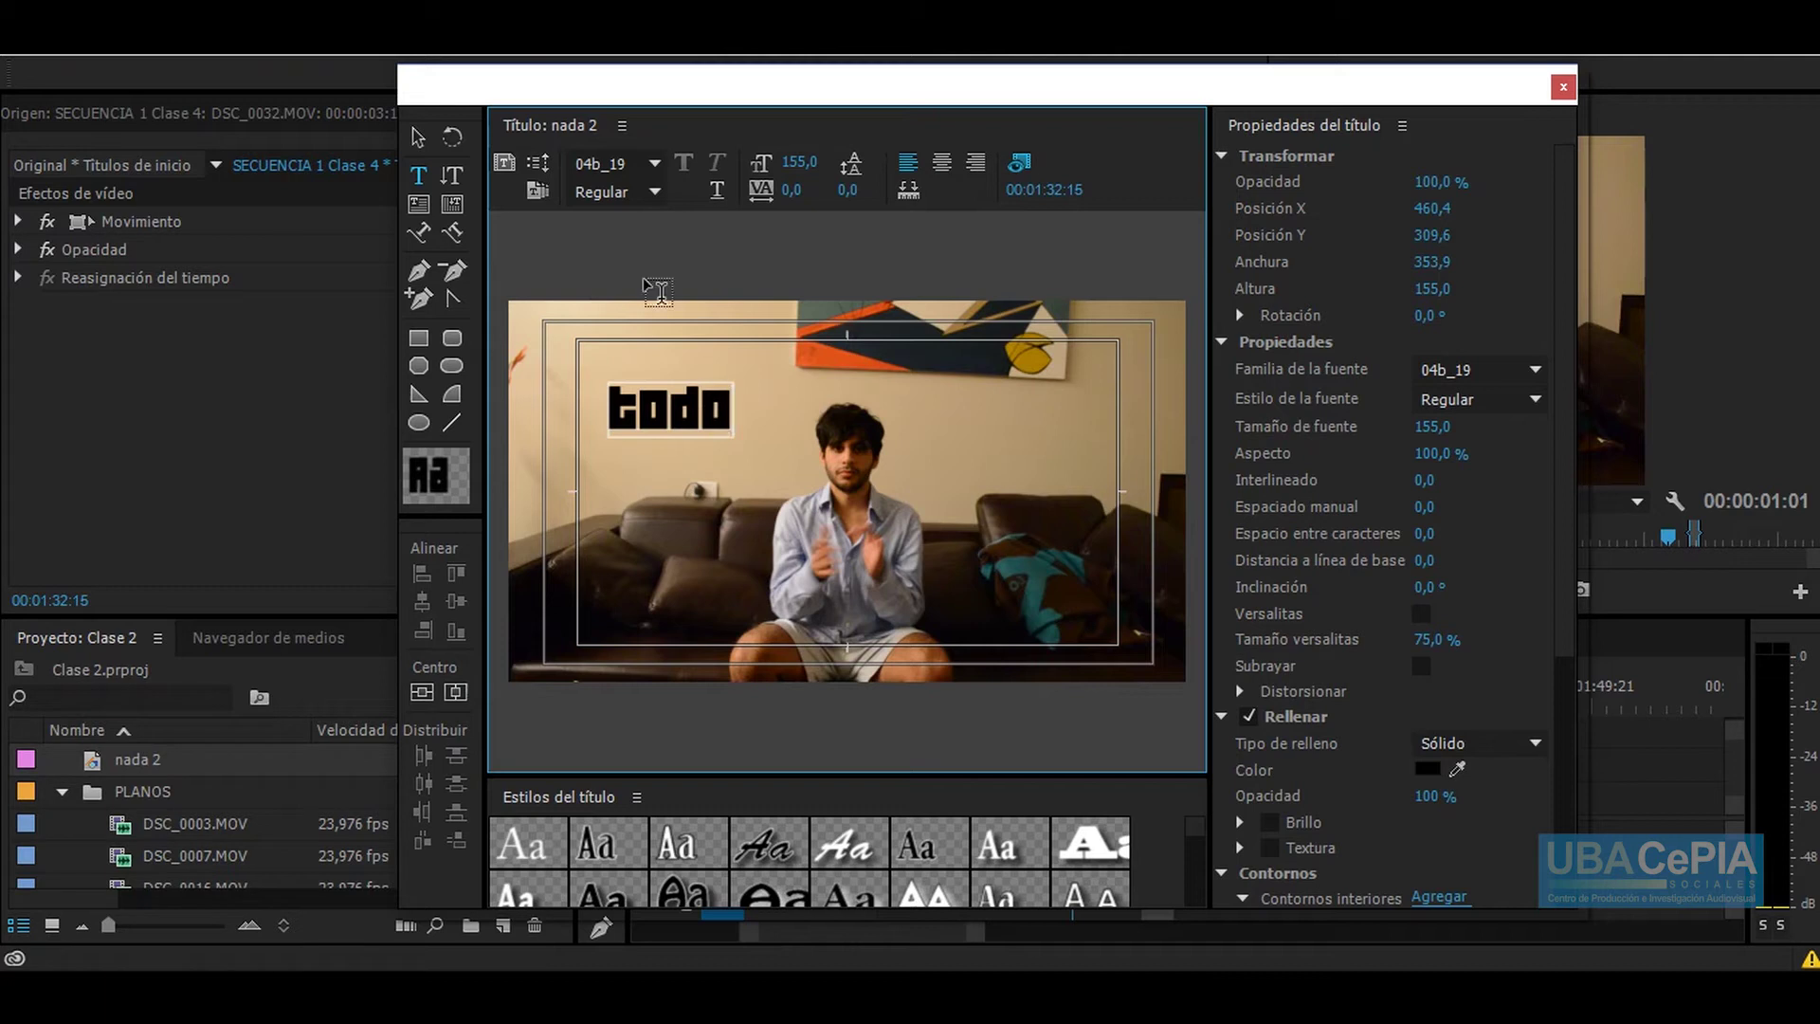
click(418, 136)
click(631, 258)
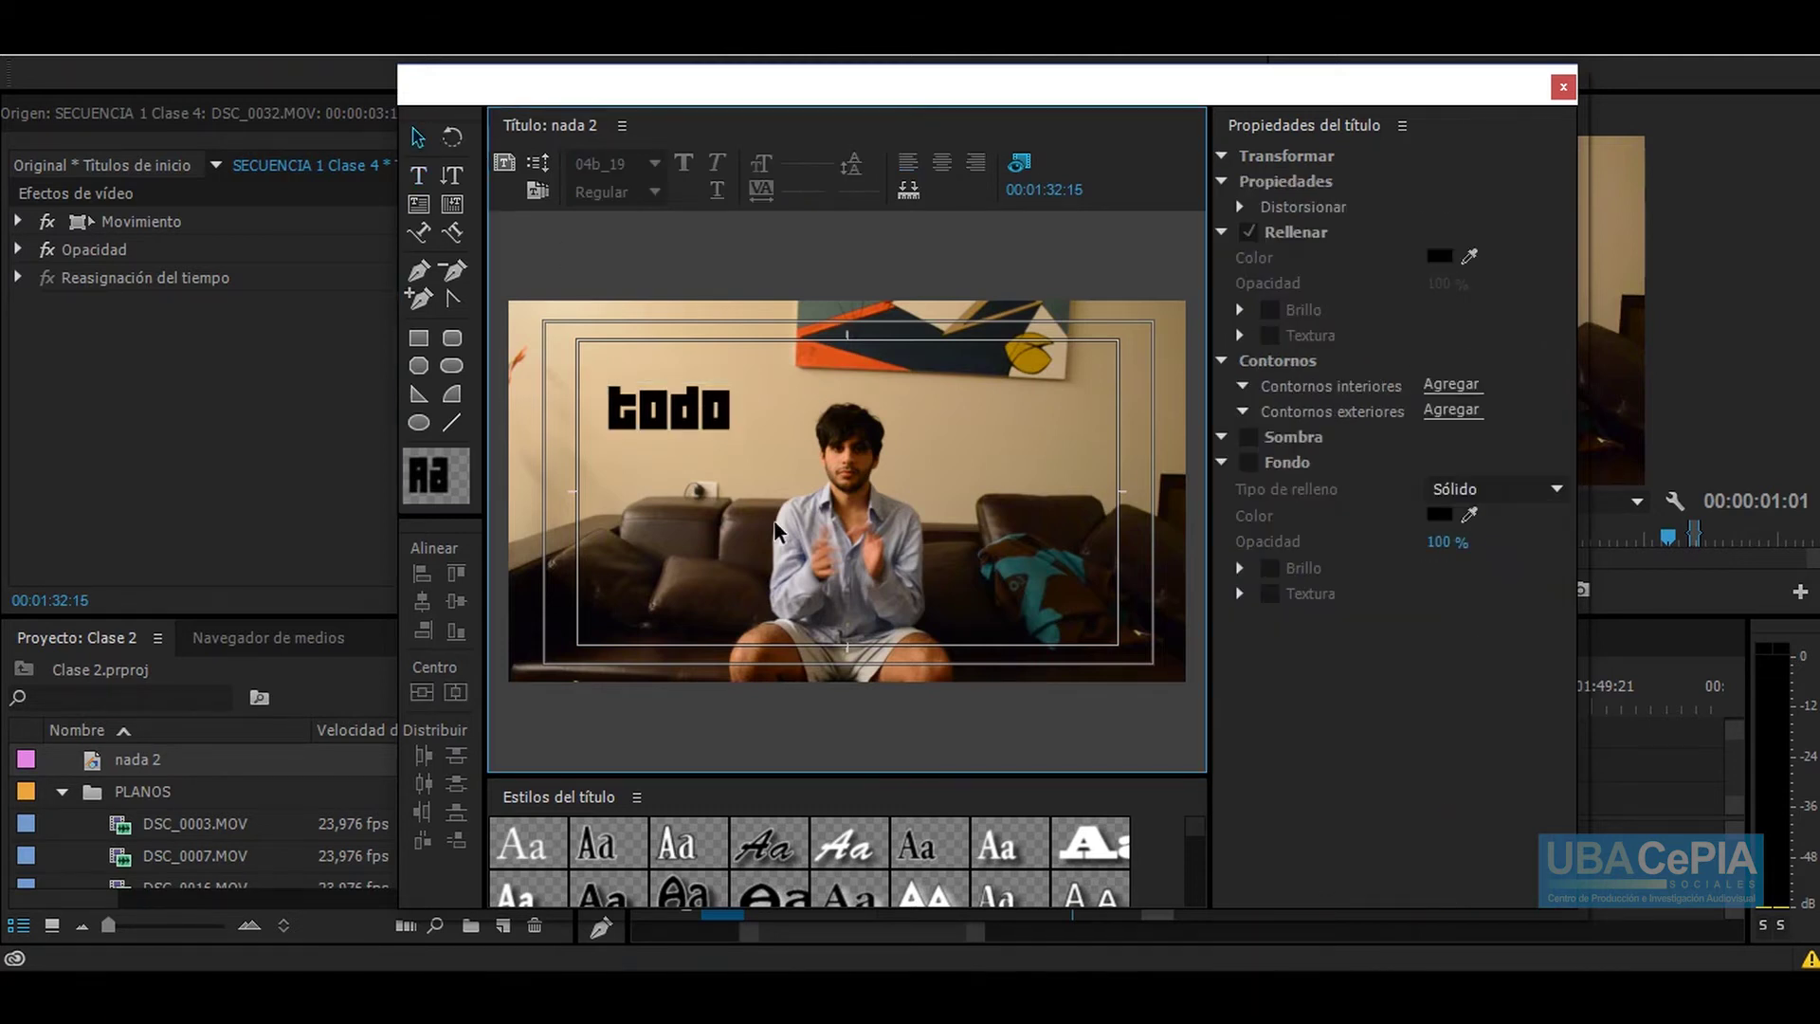
Step: Create another title copy from the current one named todo 2
click(537, 188)
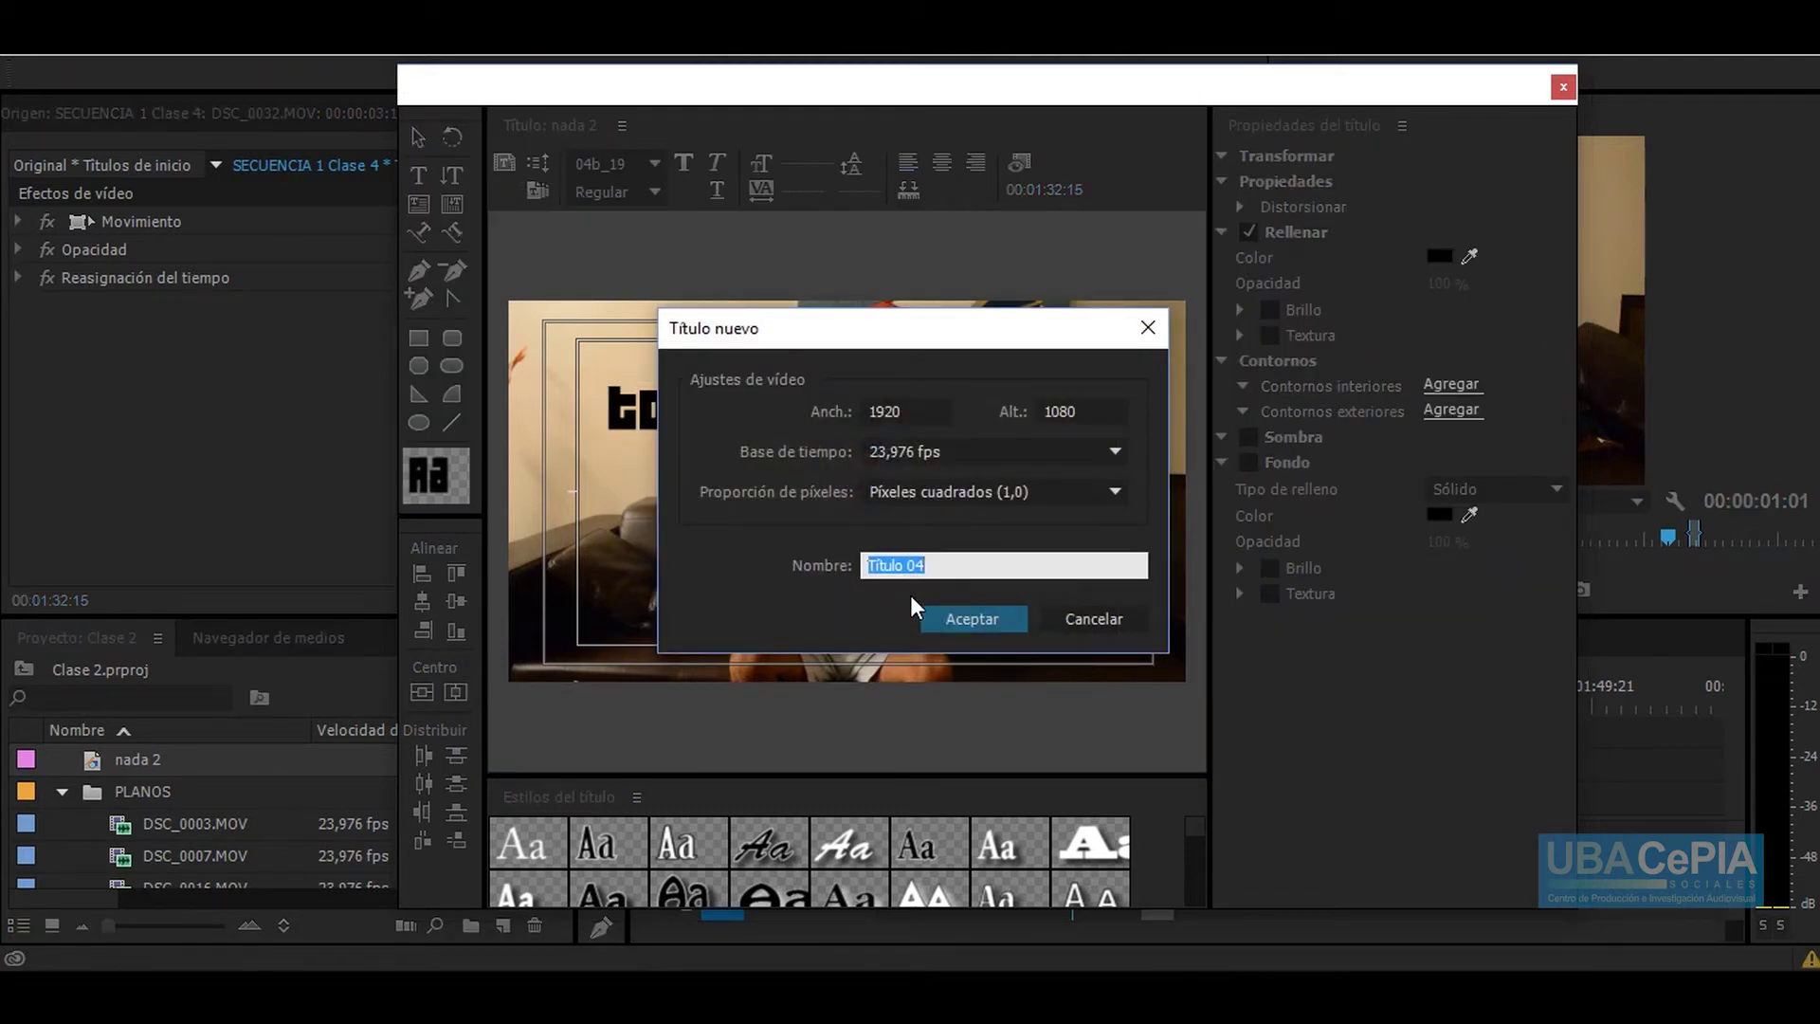
text(todo 2)
key(Return)
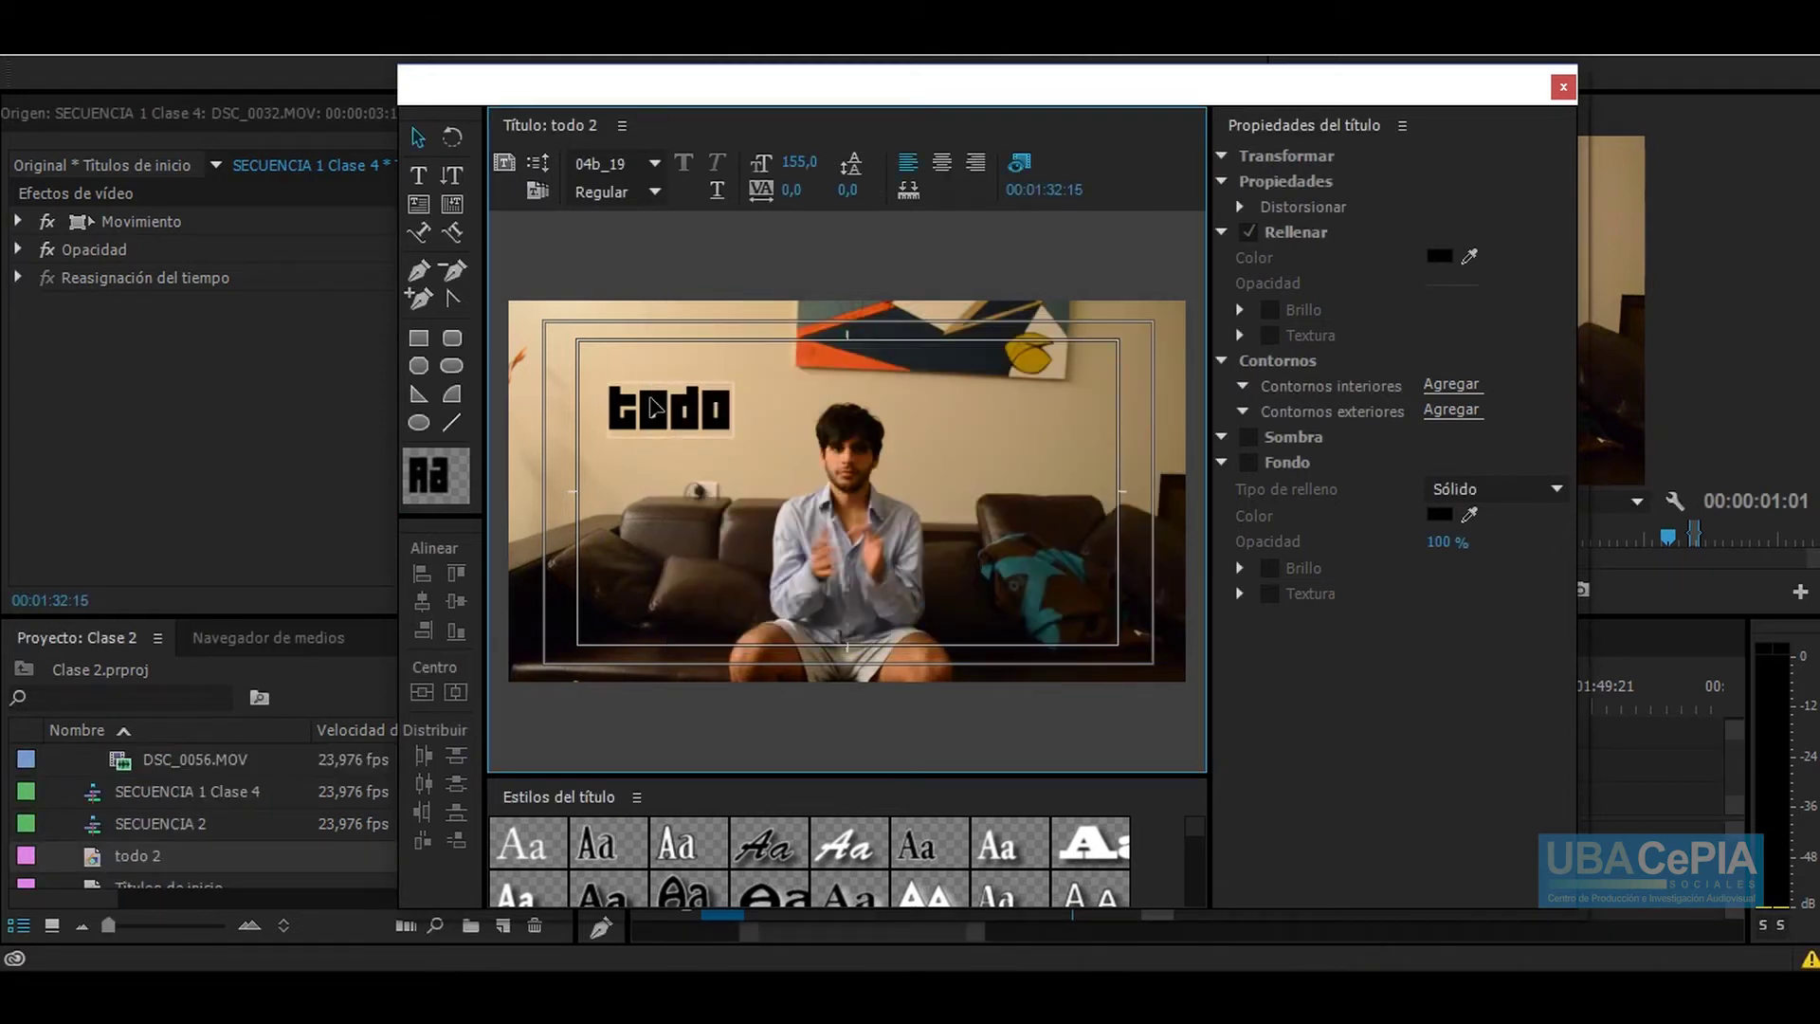
click(418, 175)
text(algo)
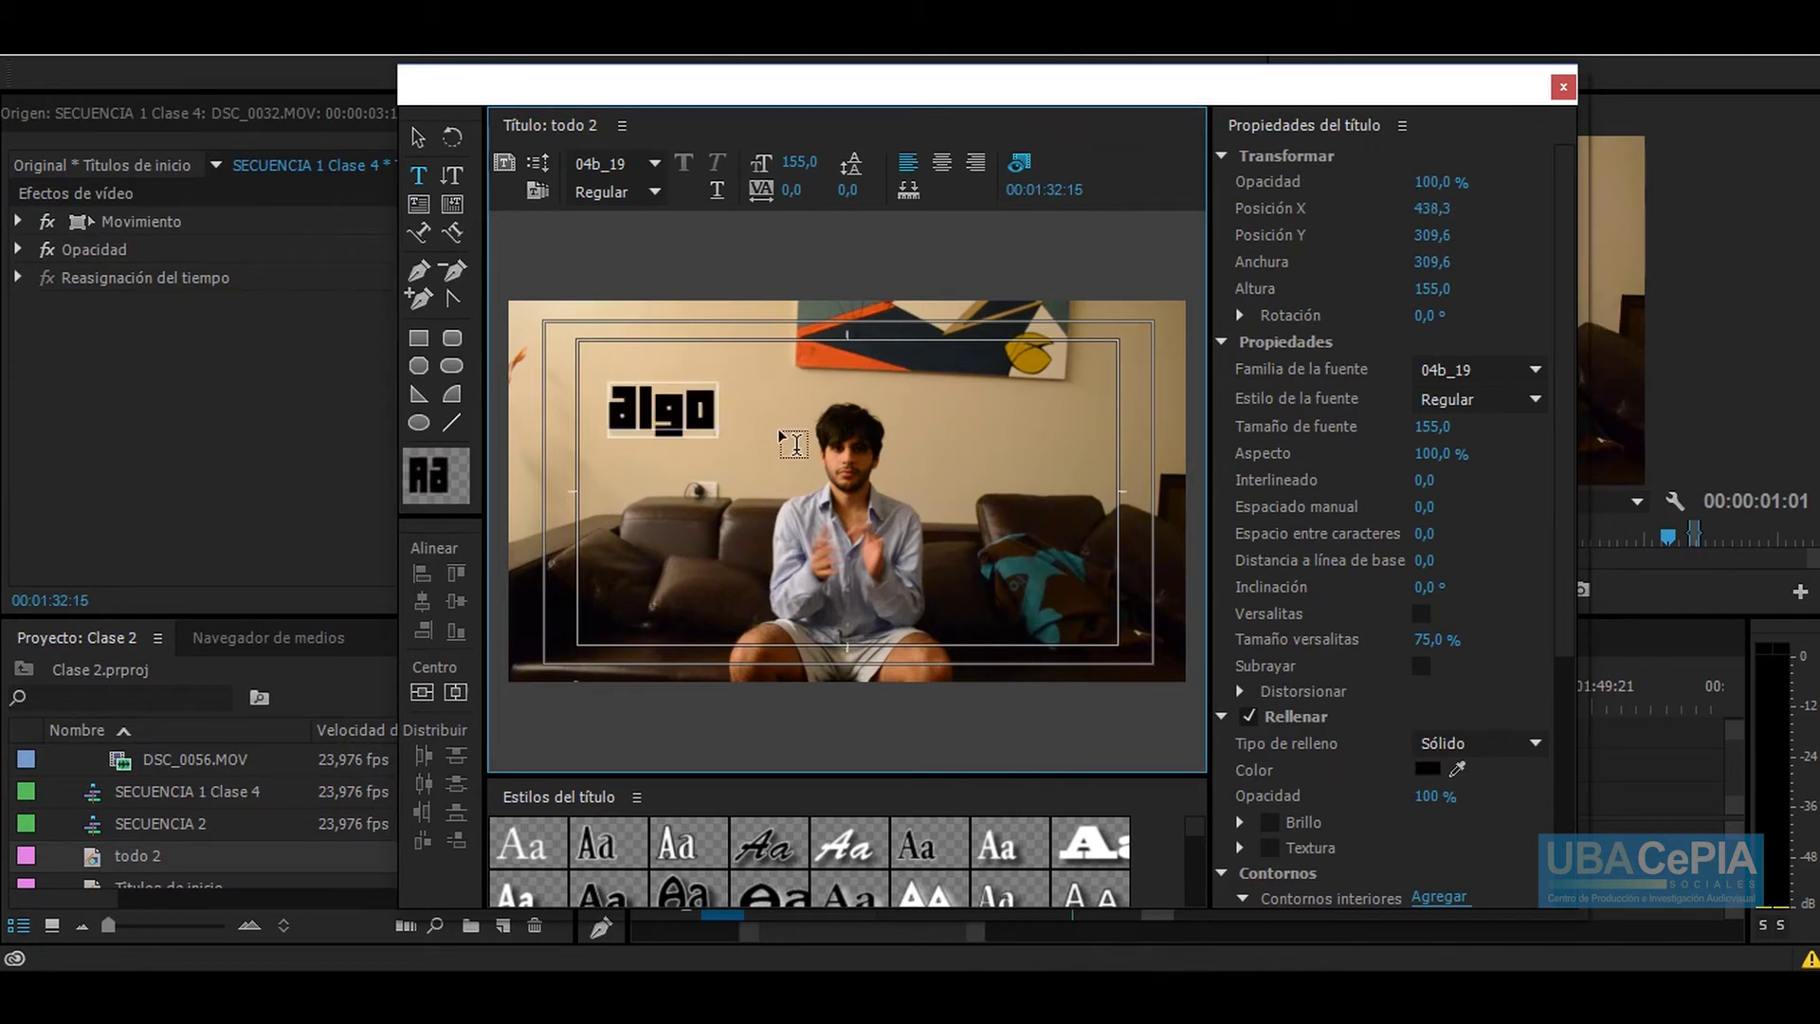
click(417, 138)
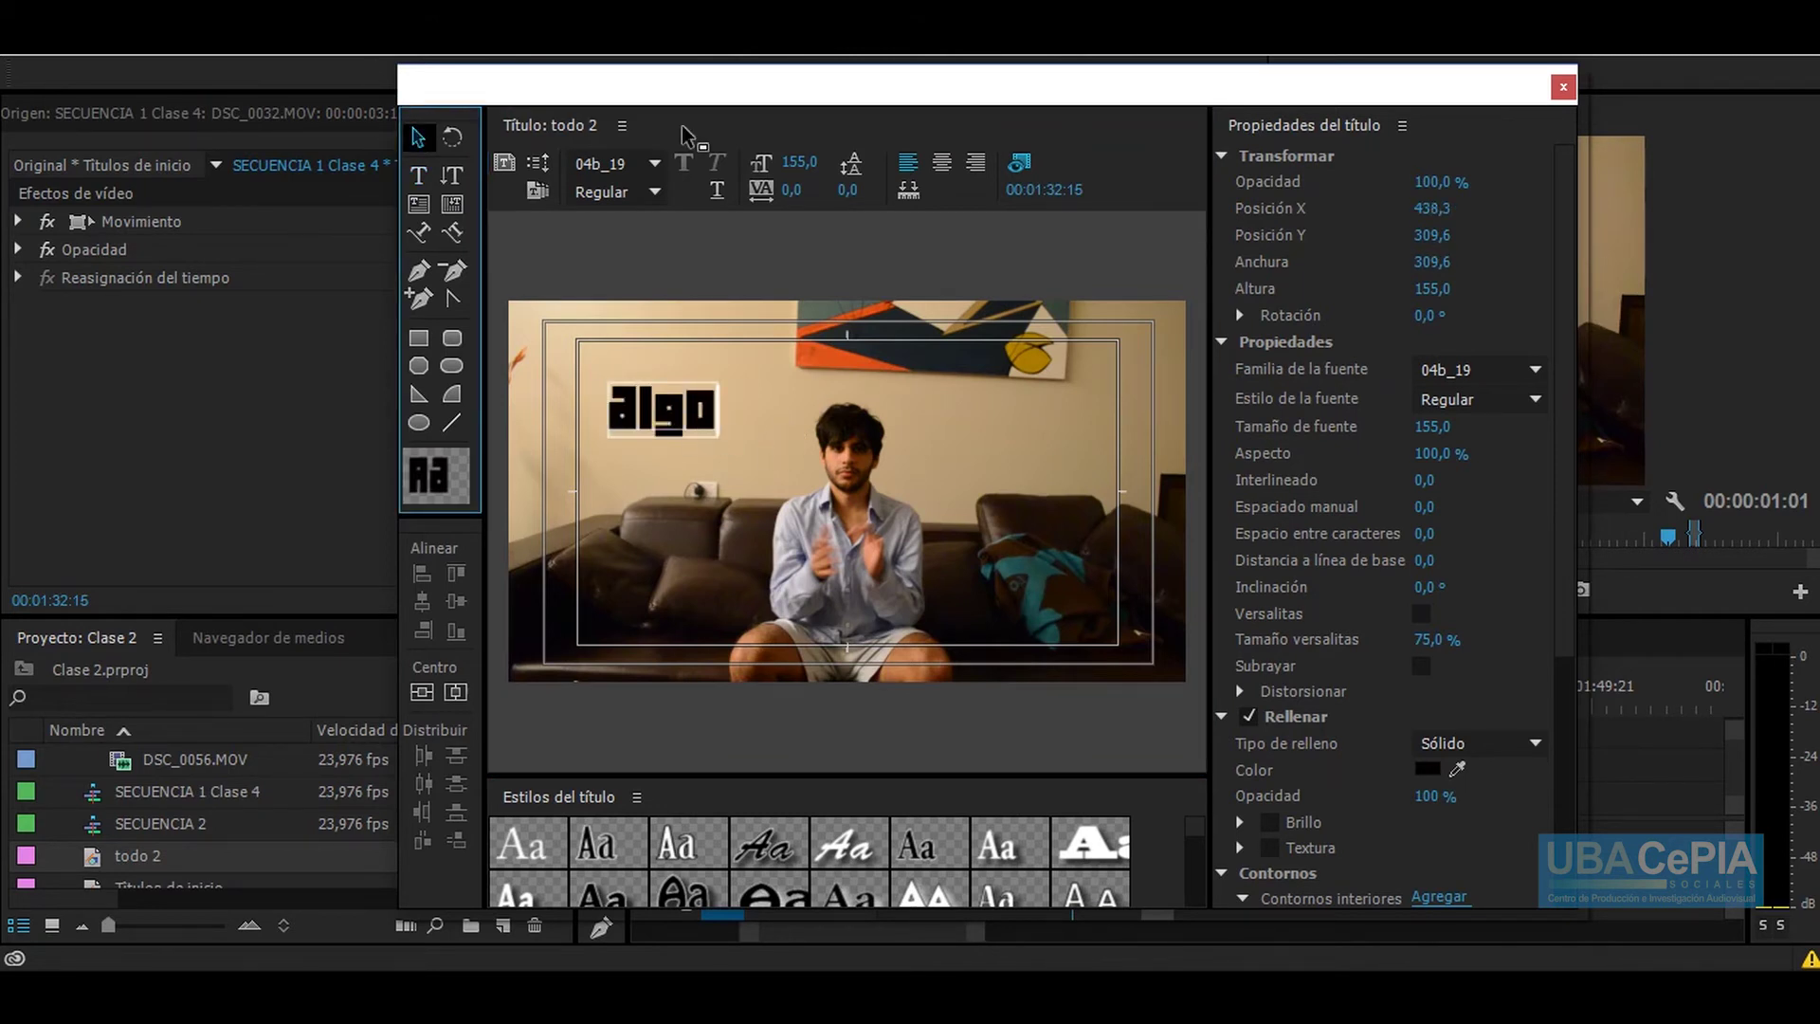
Step: Close the title editor, scrub back to 00:01:26:09 and enlarge the project panel
click(1562, 87)
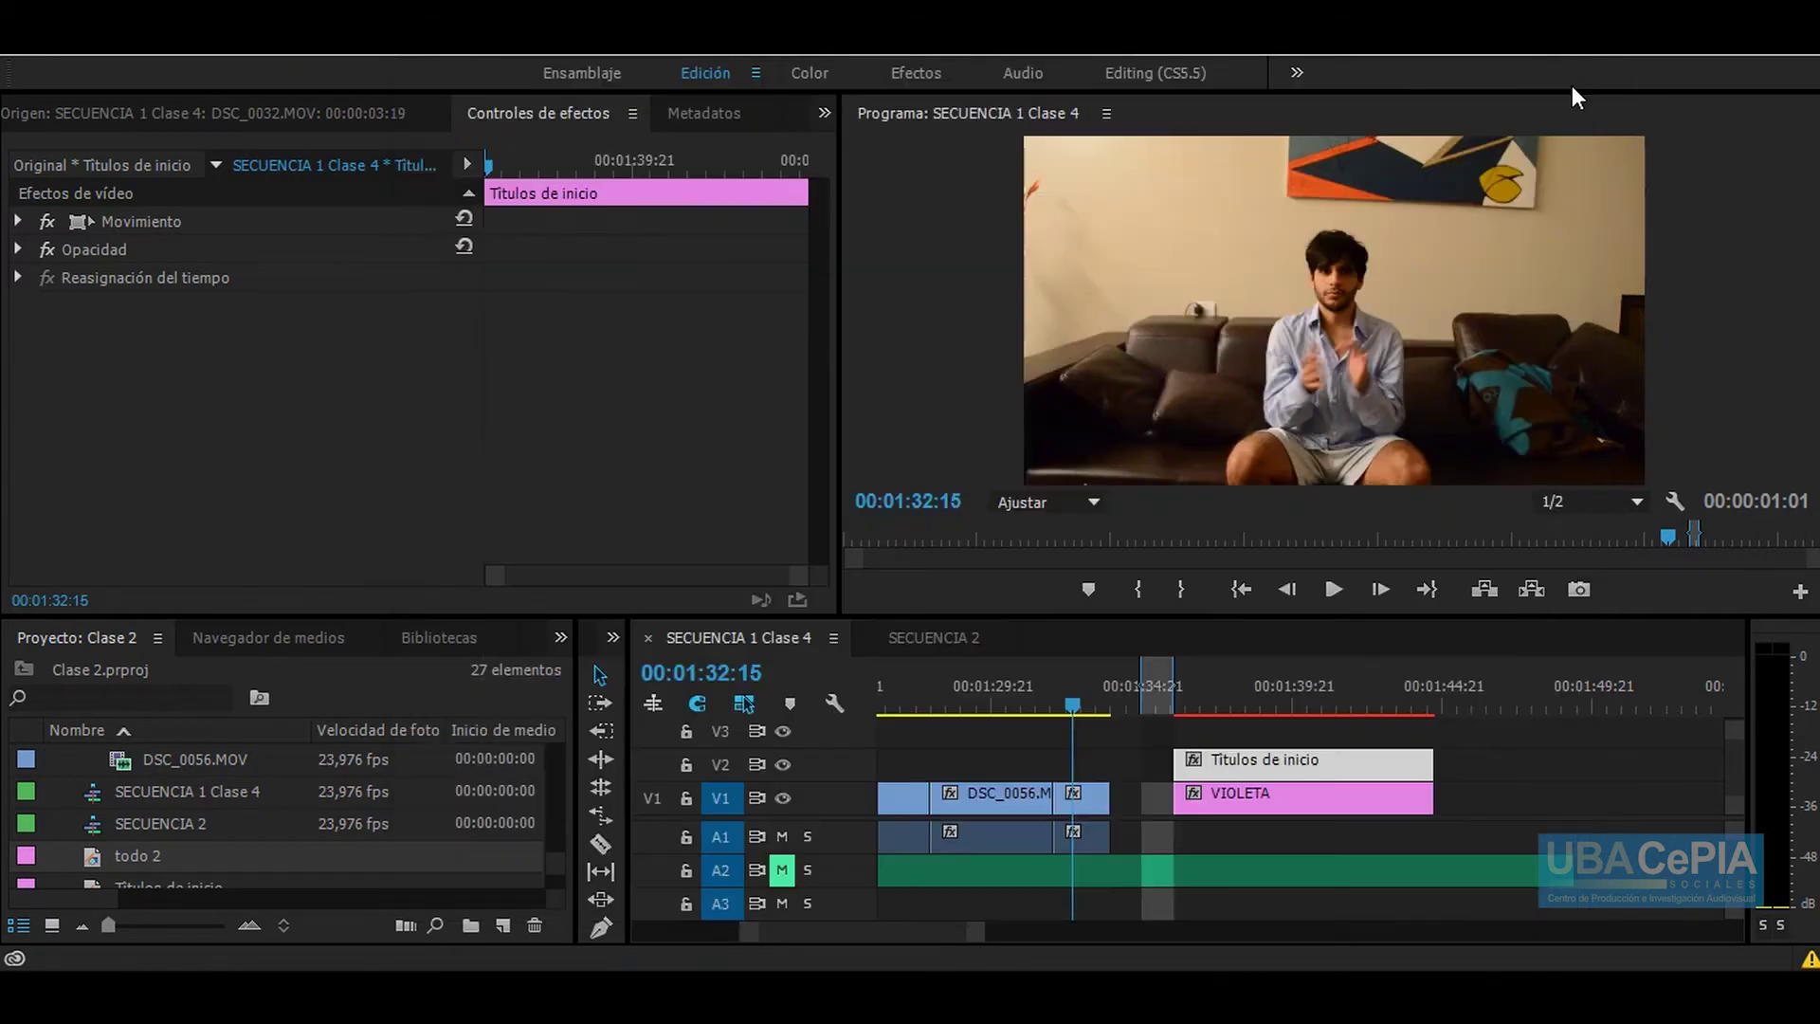
drag(1043, 686, 1087, 695)
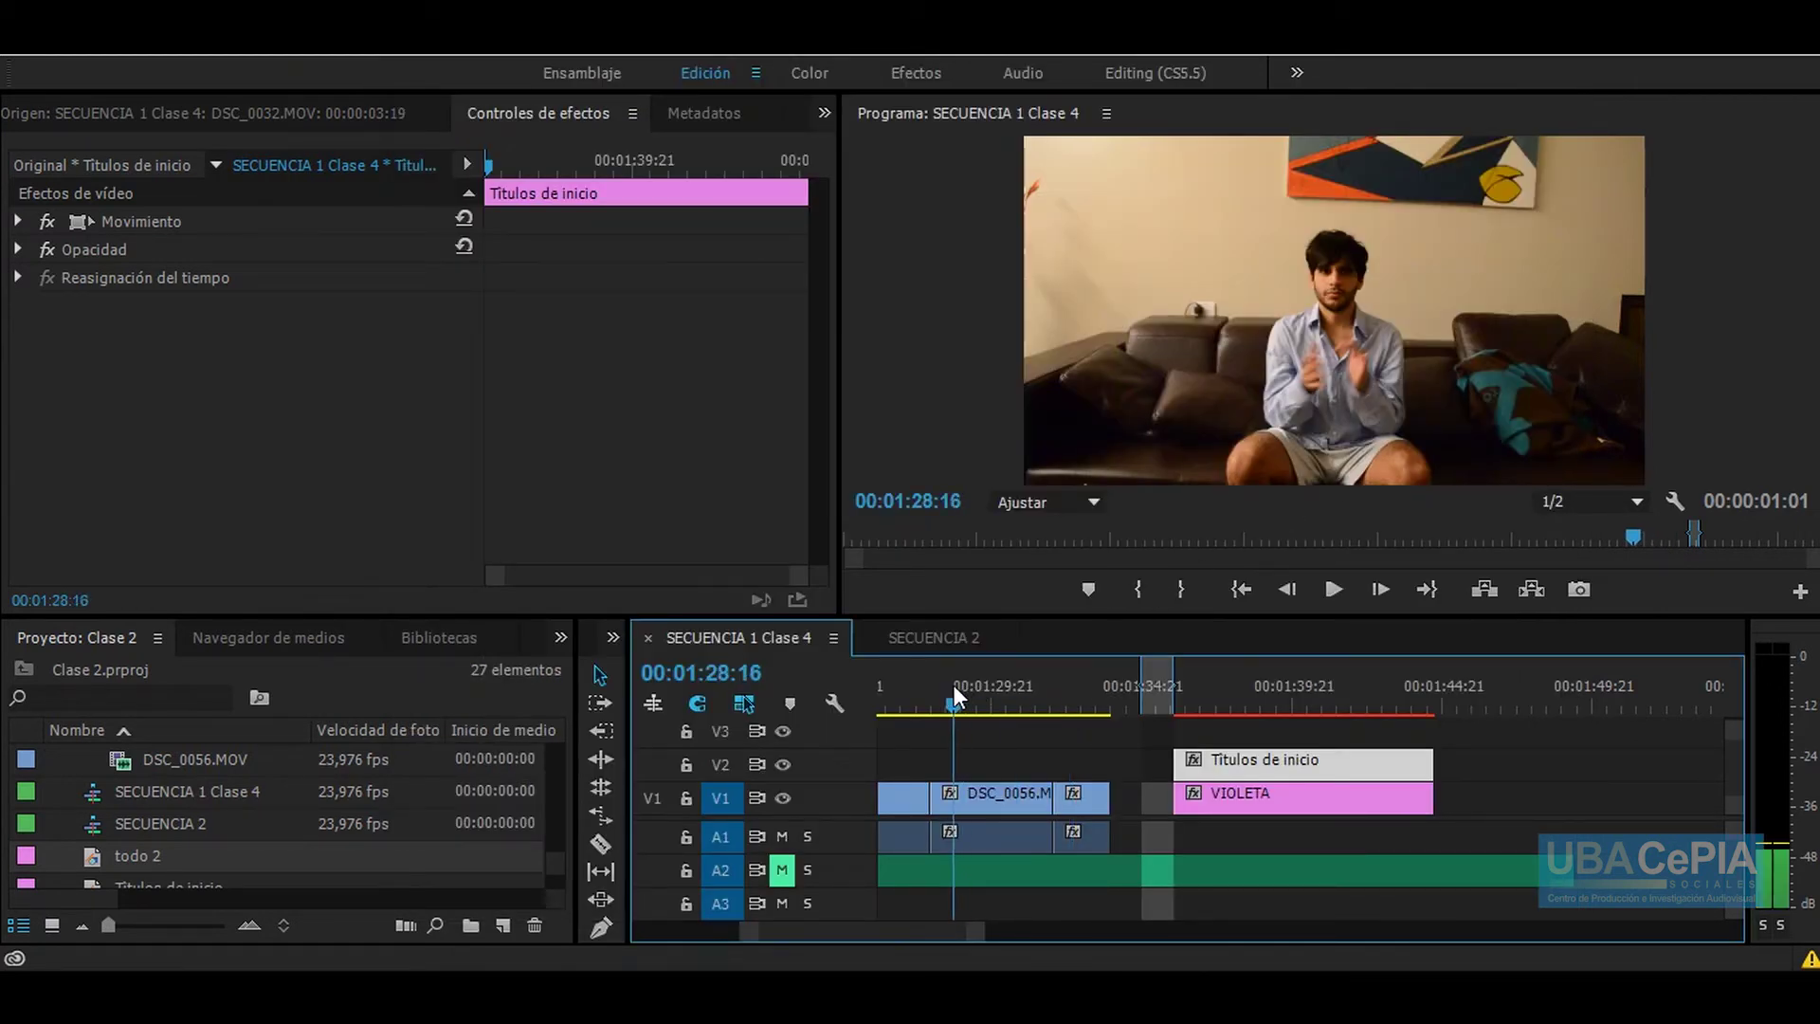
mouse_move(1088, 701)
mouse_down()
mouse_move(887, 707)
mouse_move(1021, 719)
mouse_up()
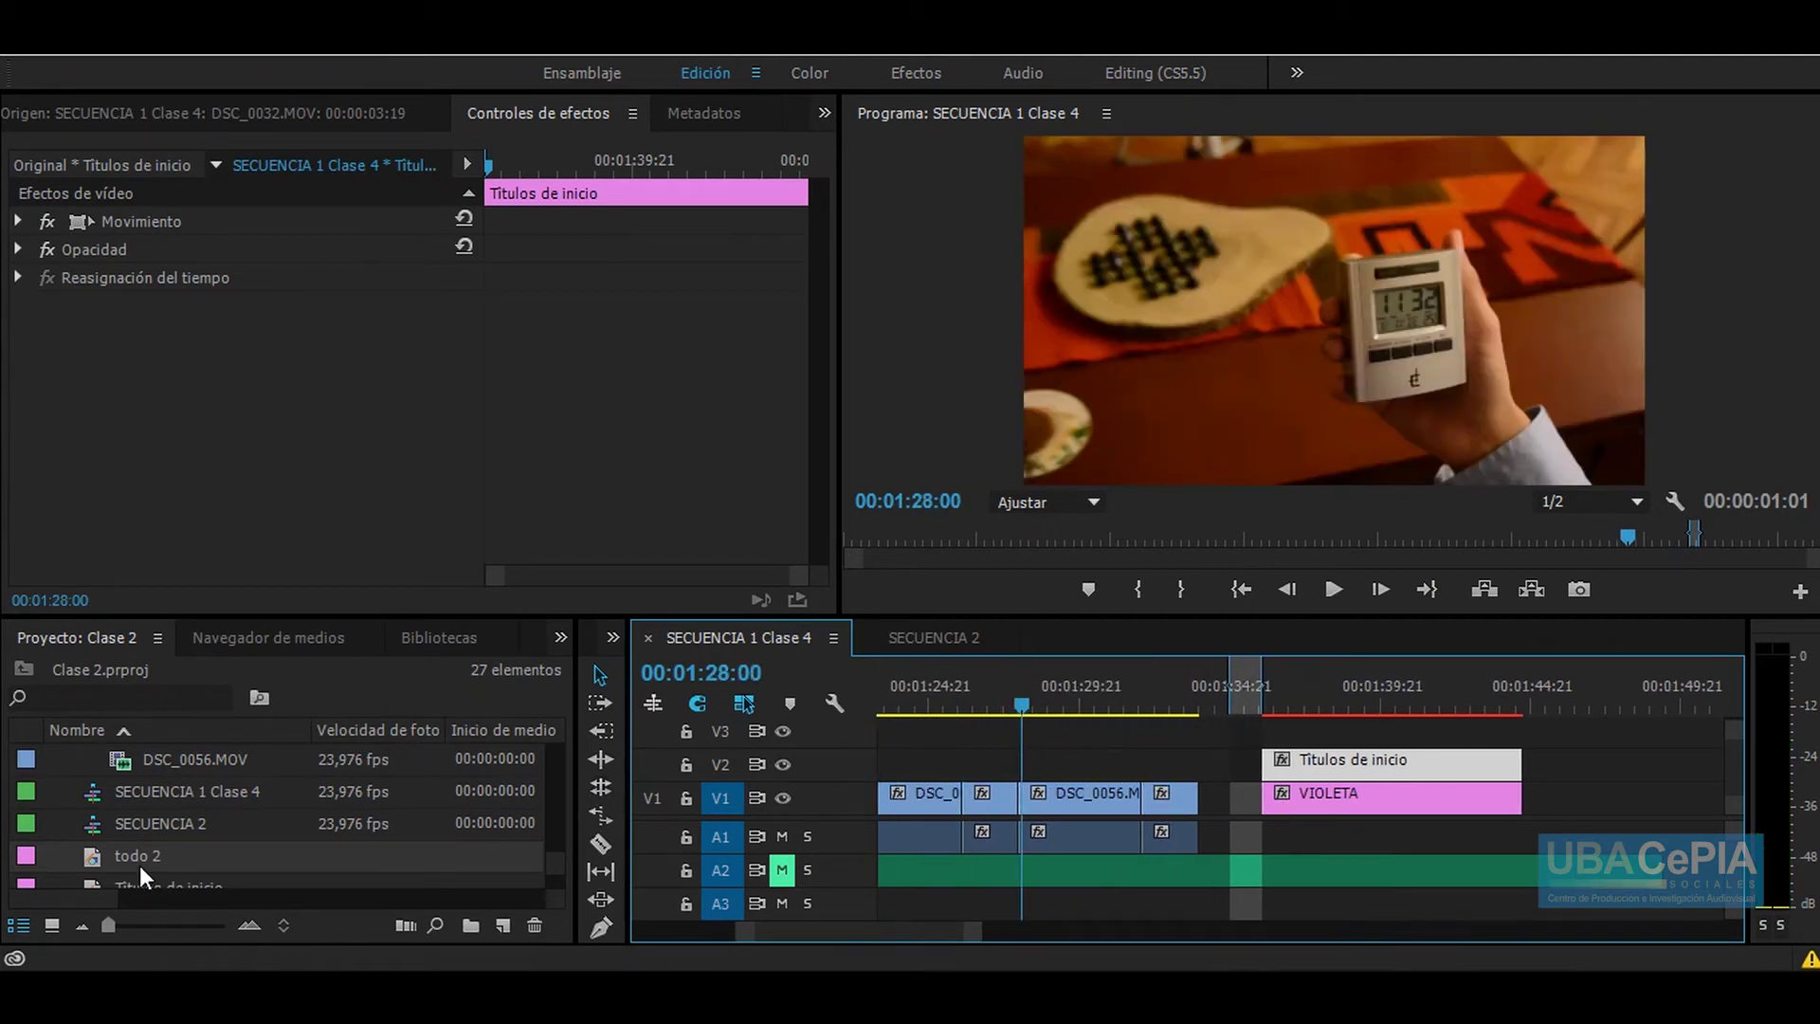
scroll(141, 863, down, 1)
scroll(144, 860, down, 1)
scroll(140, 861, up, 1)
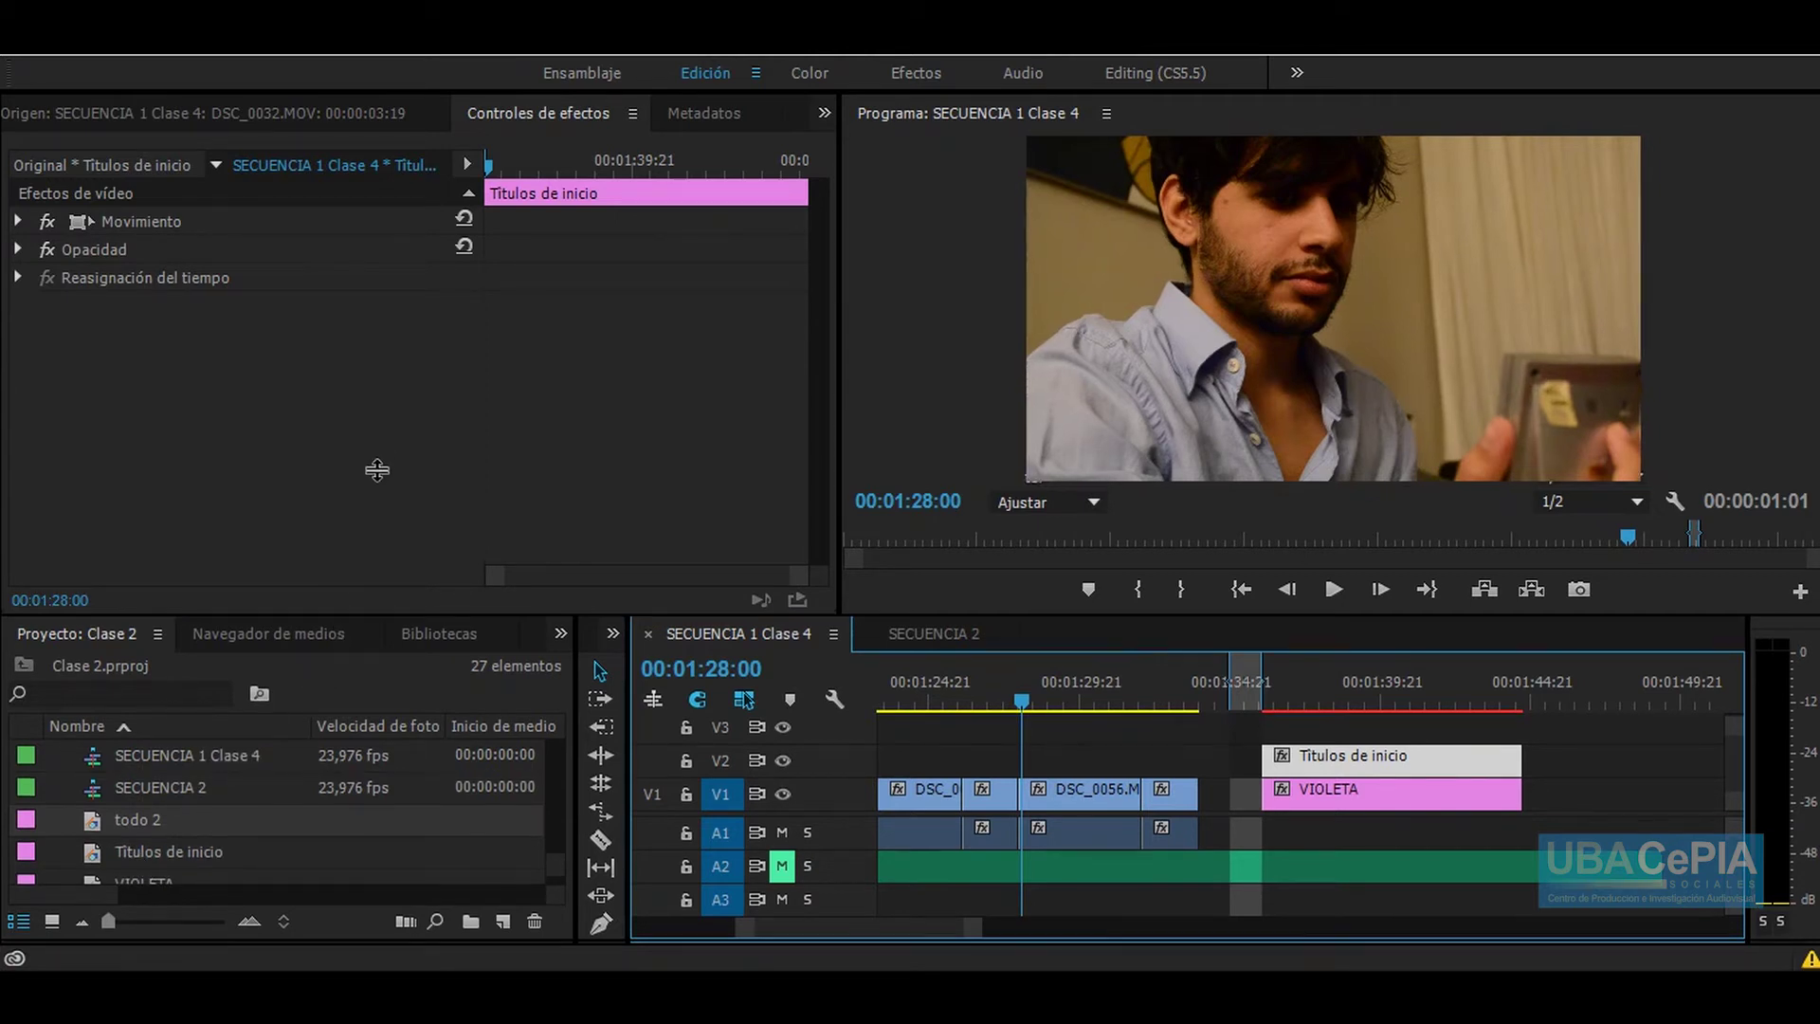
drag(334, 617, 333, 418)
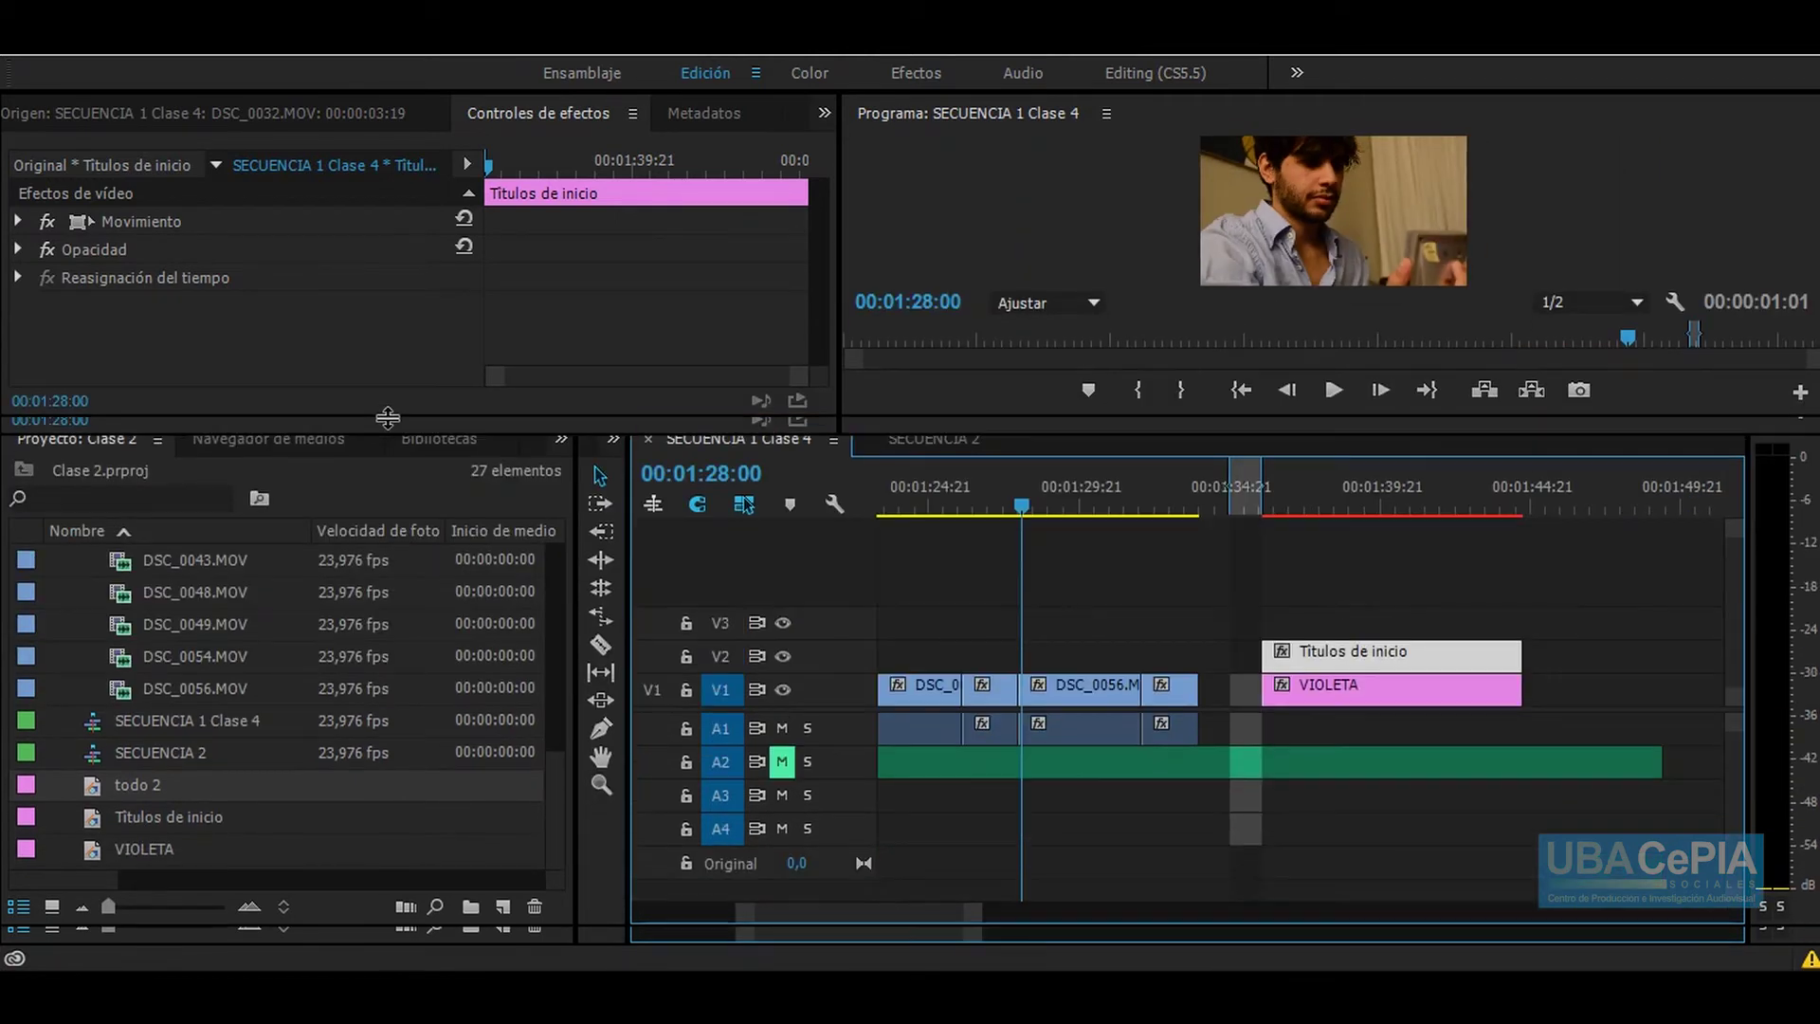
Step: Collapse the music and footage folders in the project list
right_click(156, 880)
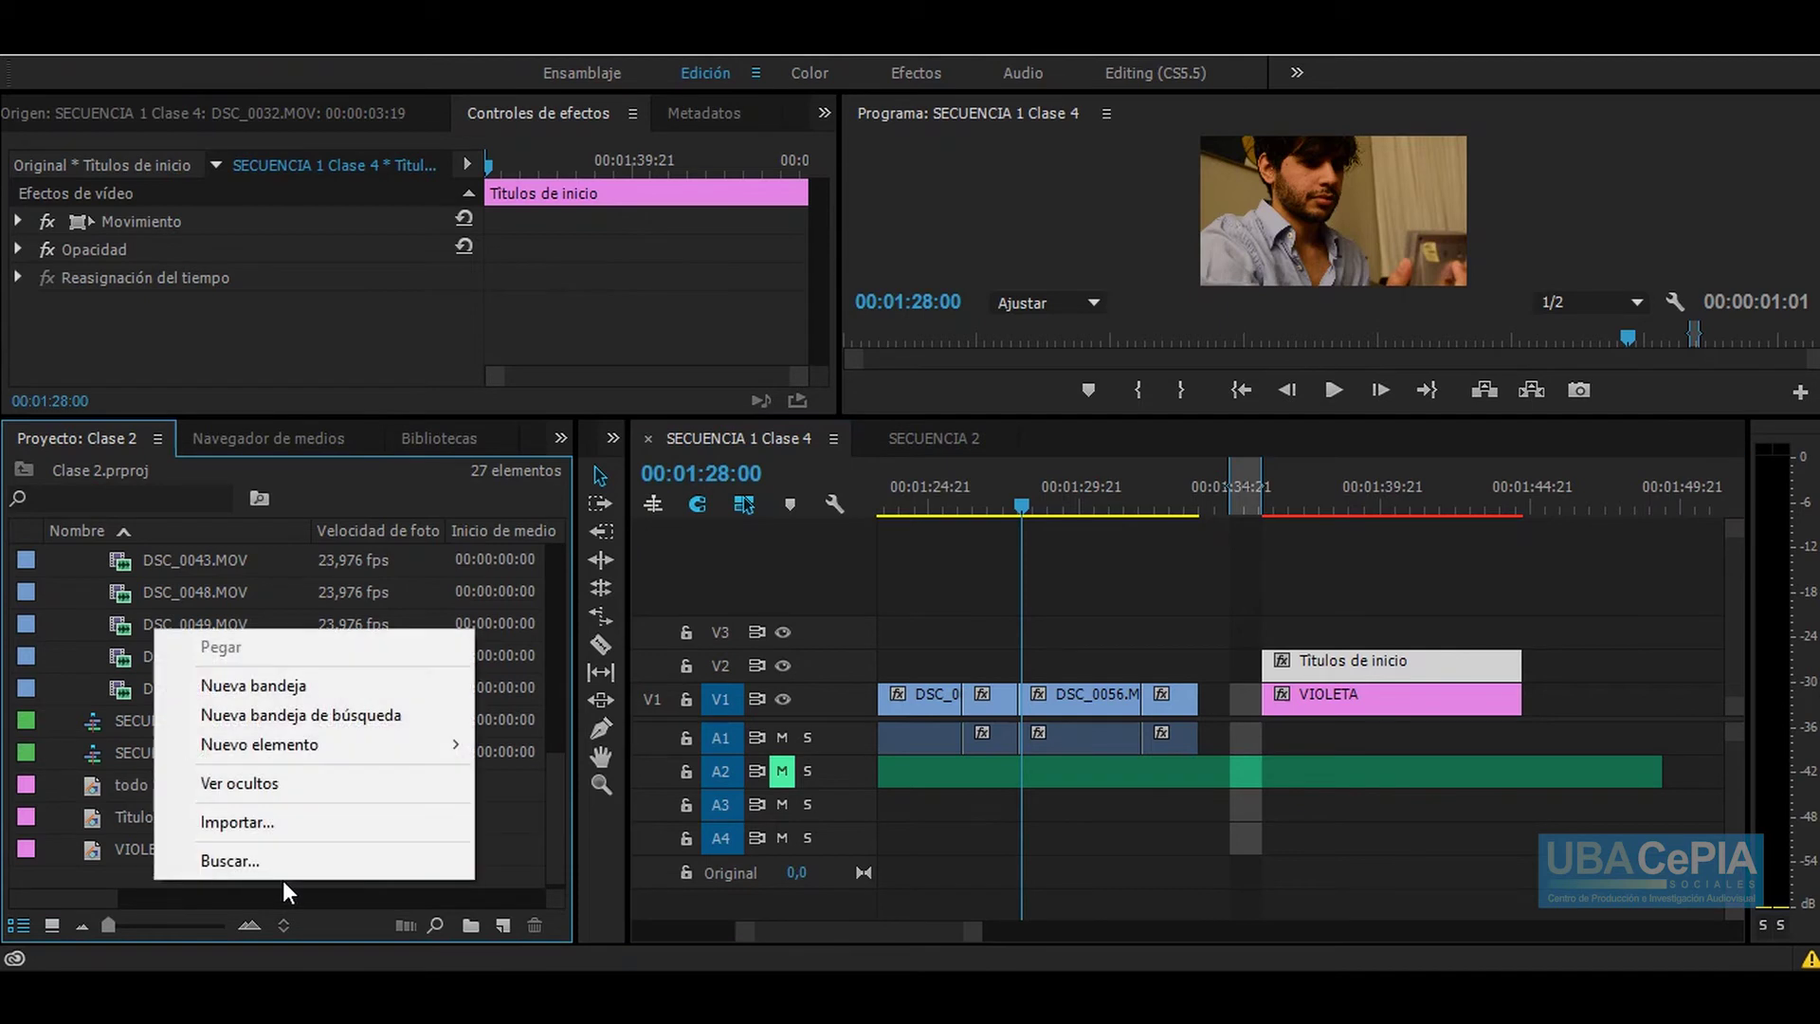
click(92, 788)
shift+click(94, 816)
shift+click(93, 843)
scroll(161, 844, up, 1)
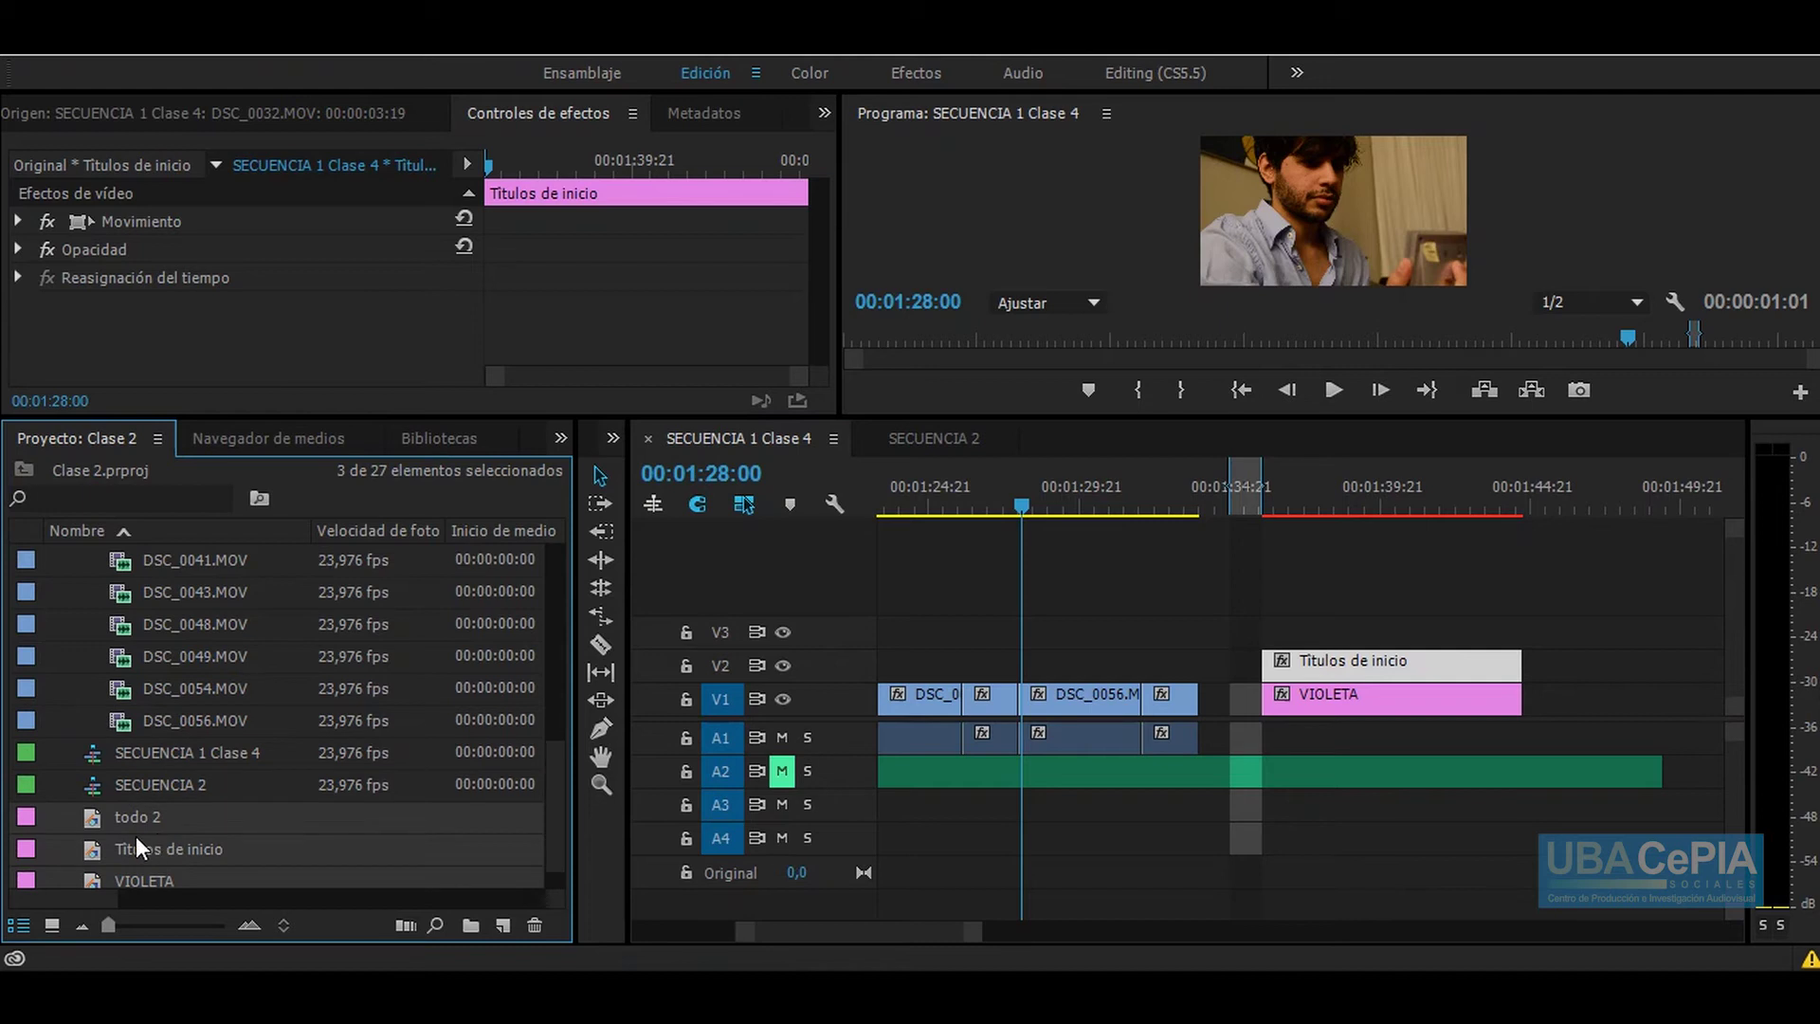
ctrl+click(135, 836)
scroll(146, 825, up, 5)
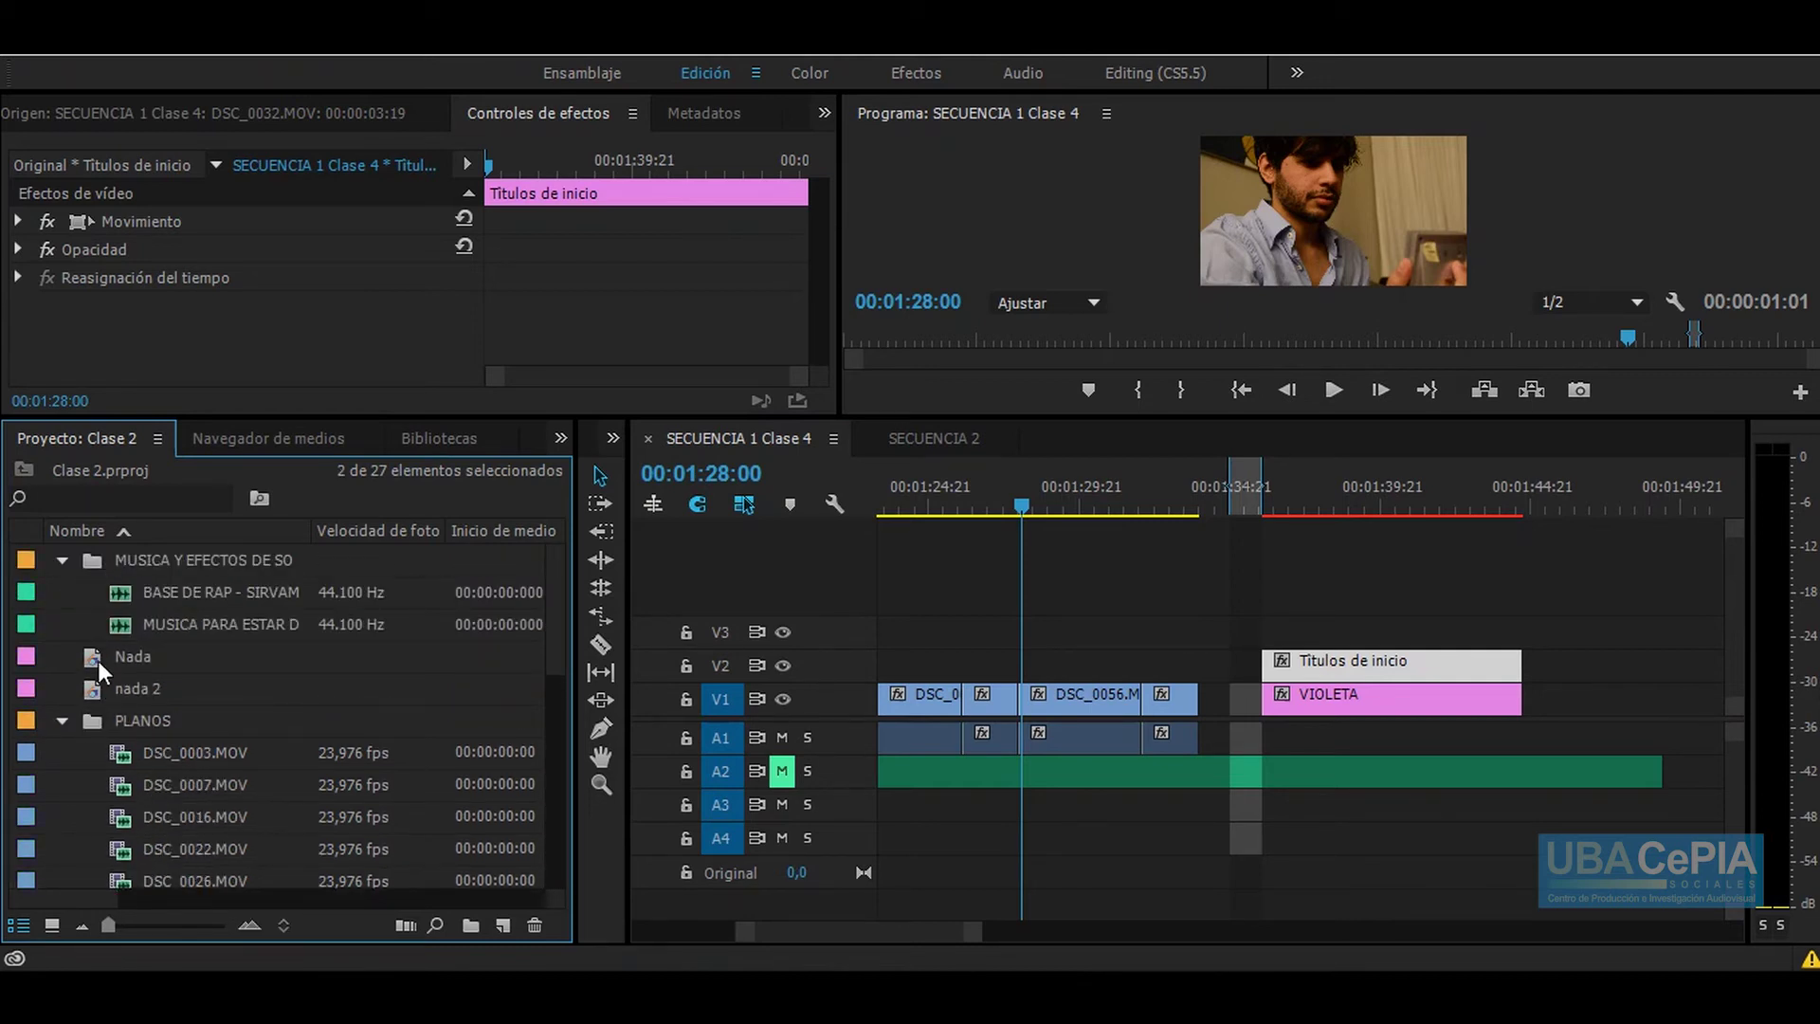
click(61, 557)
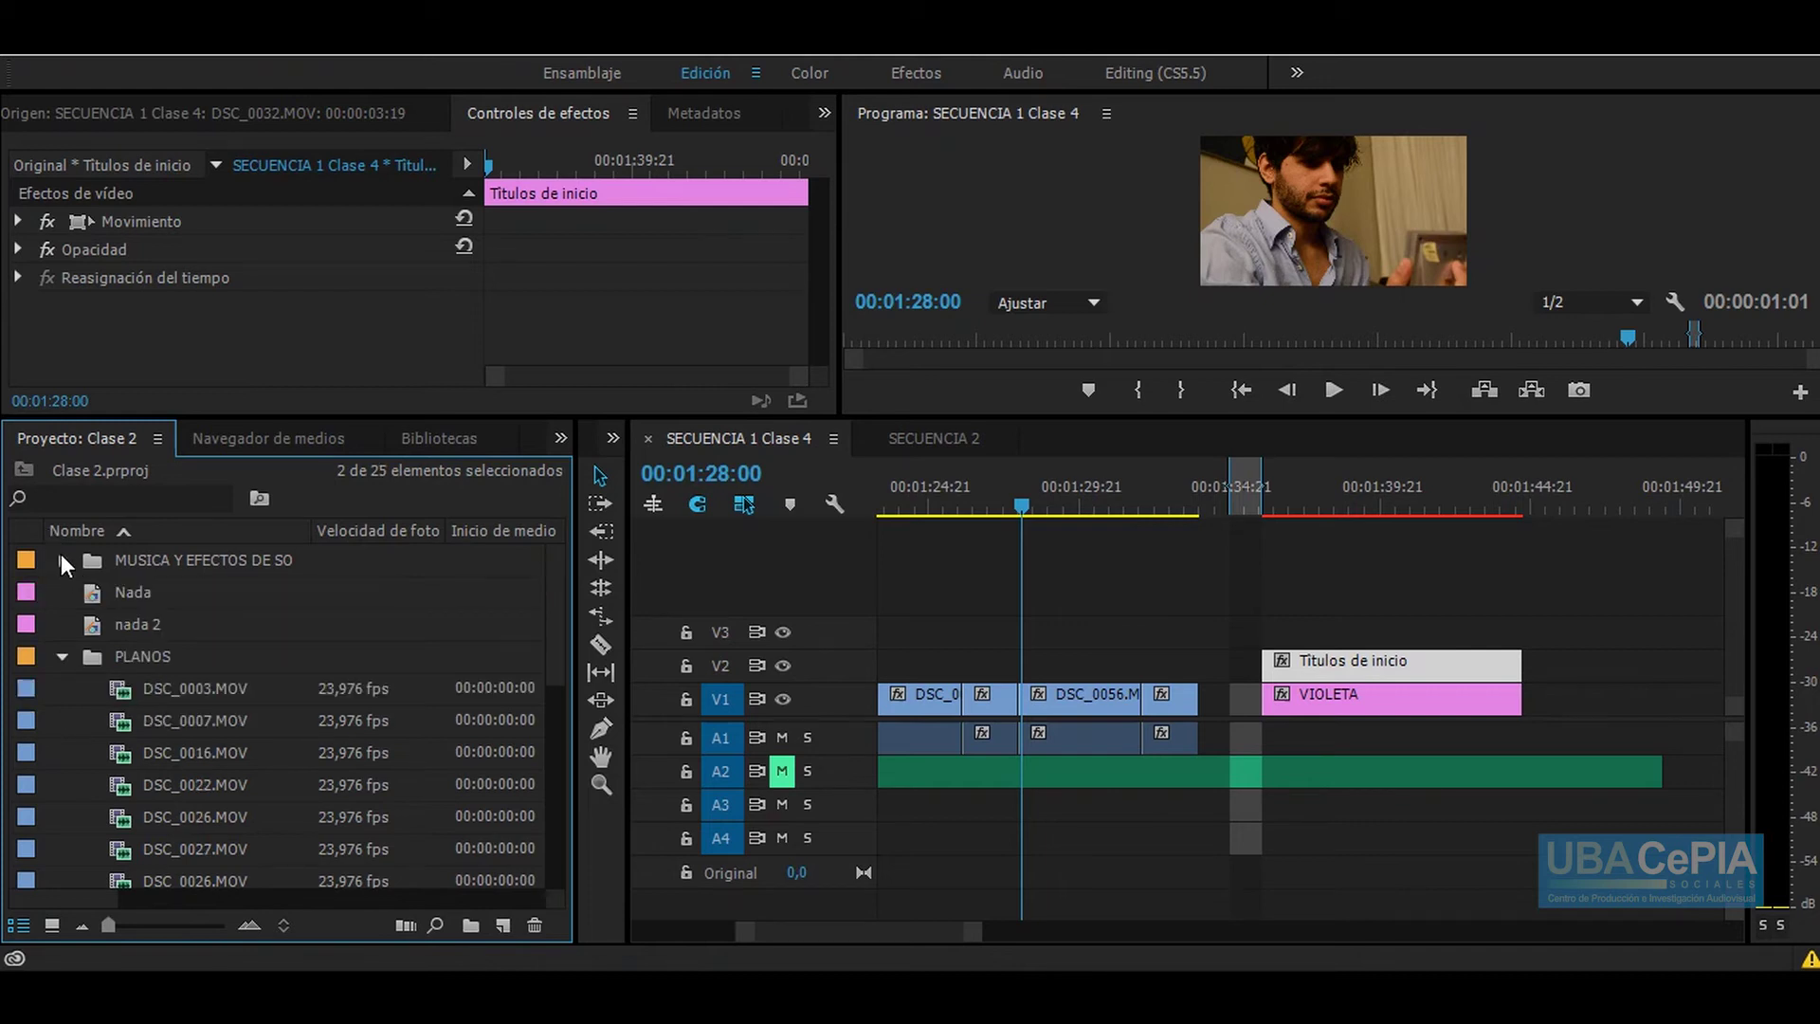
click(62, 657)
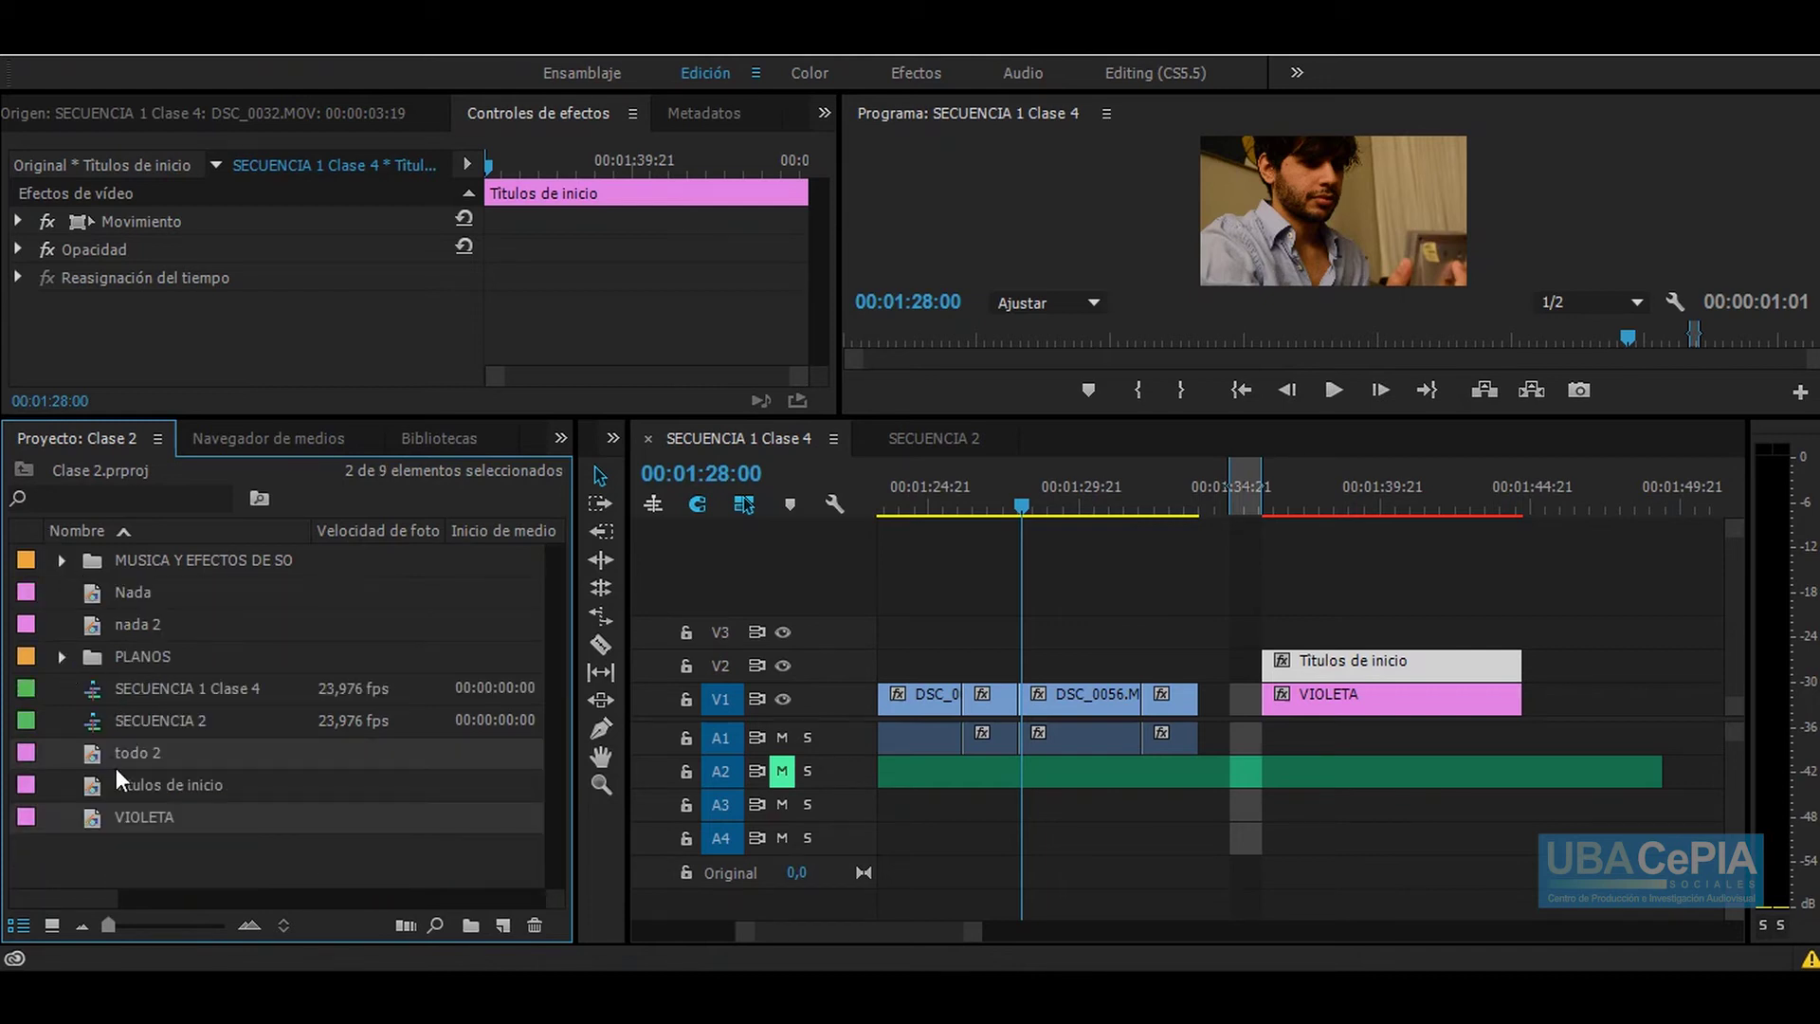
click(146, 878)
Step: Create a TITULOS bin and move todo 2, Títulos de inicio, VIOLETA, Nada and nada 2 into it
right_click(157, 876)
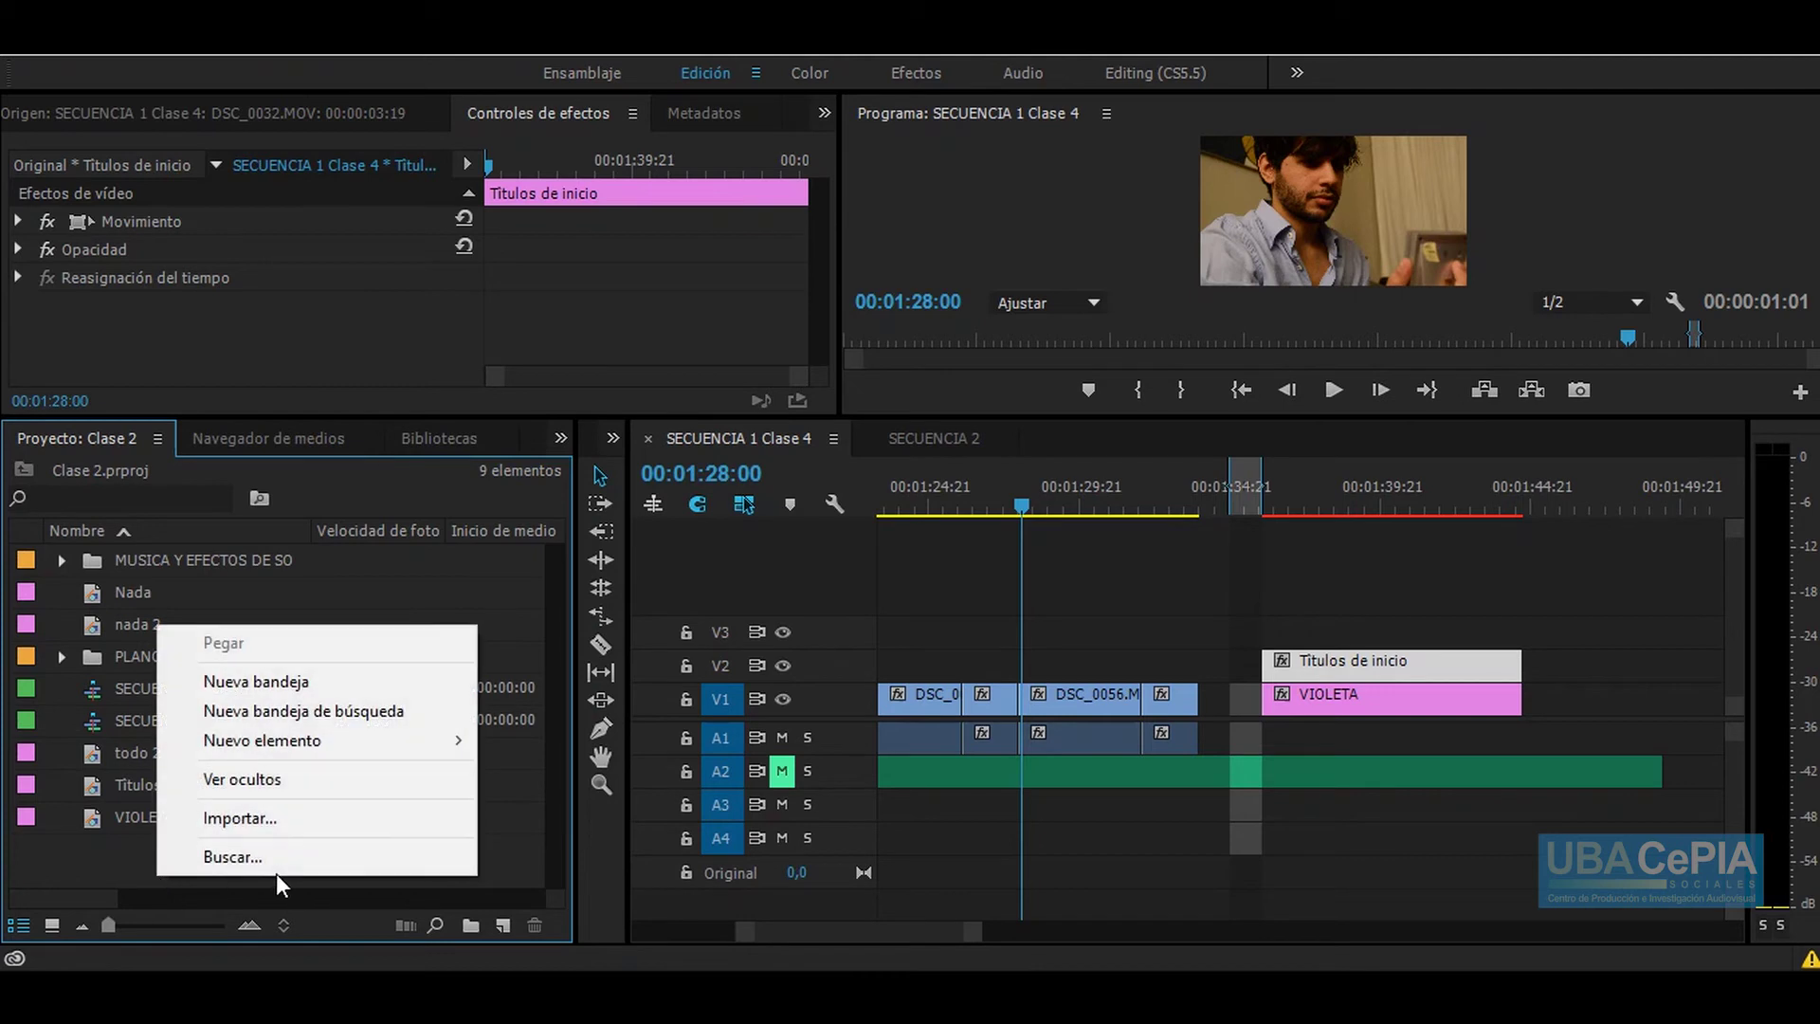
click(290, 683)
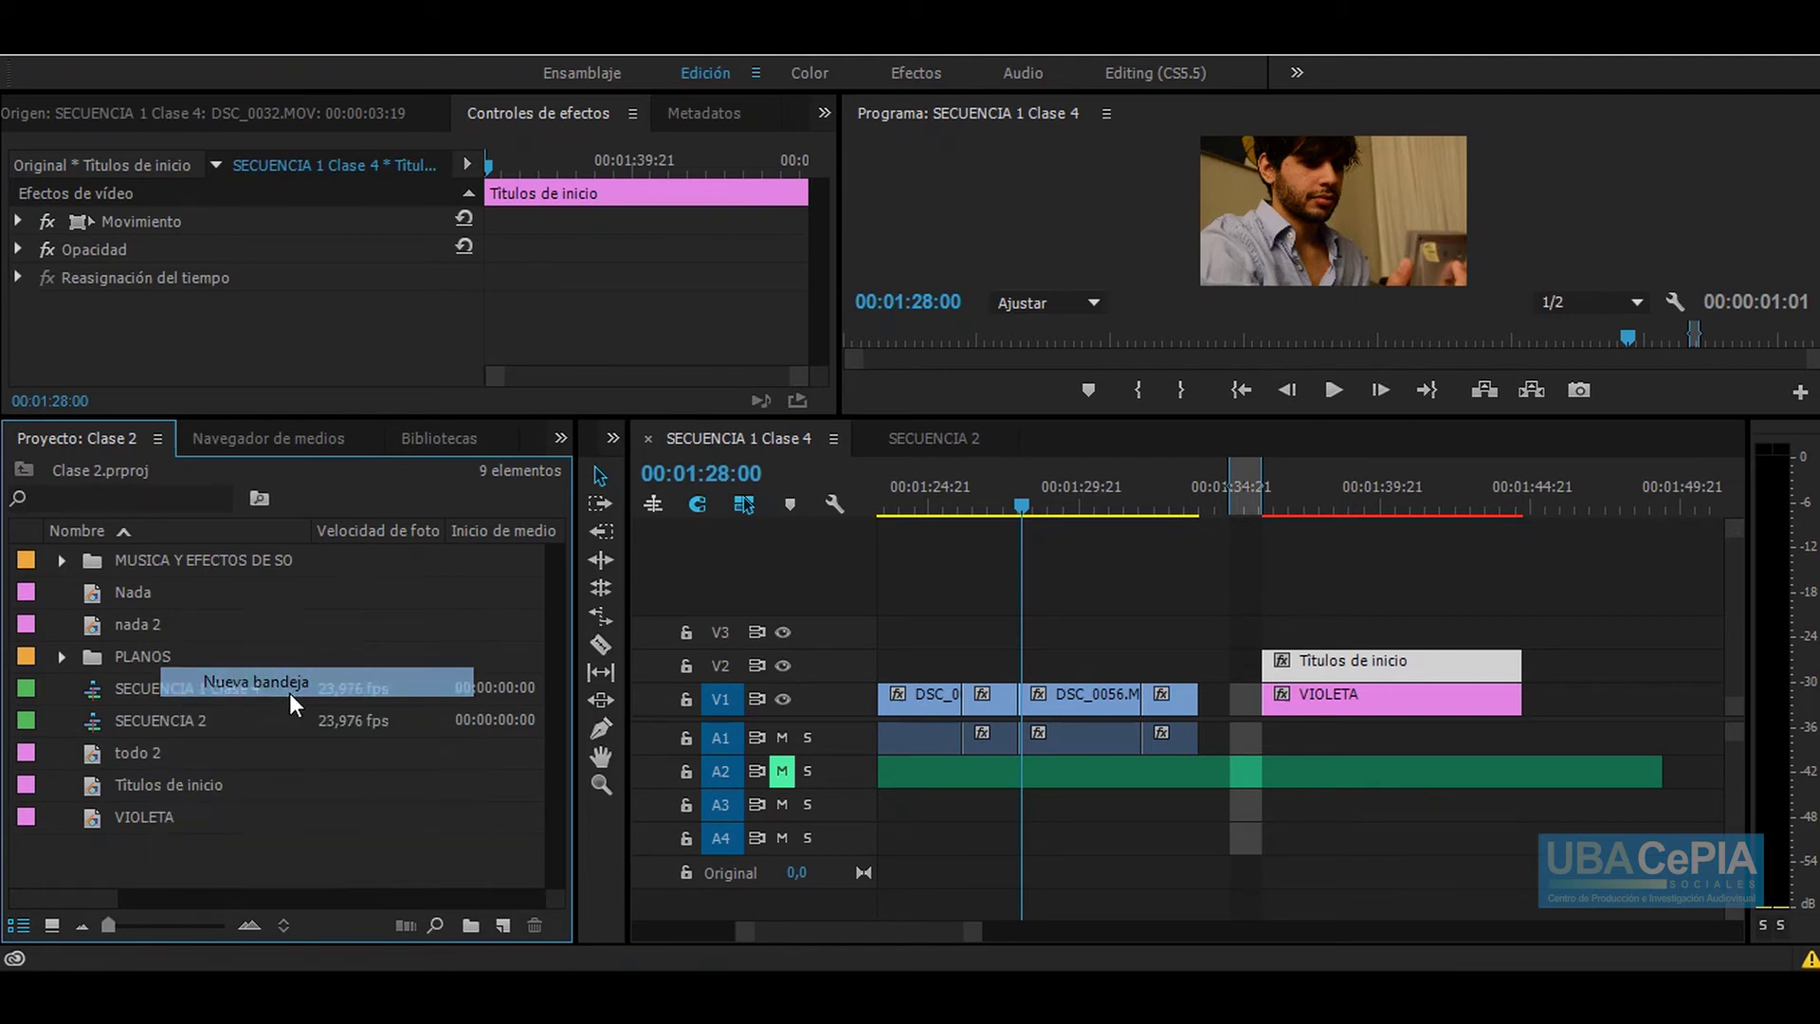
text(TITUL)
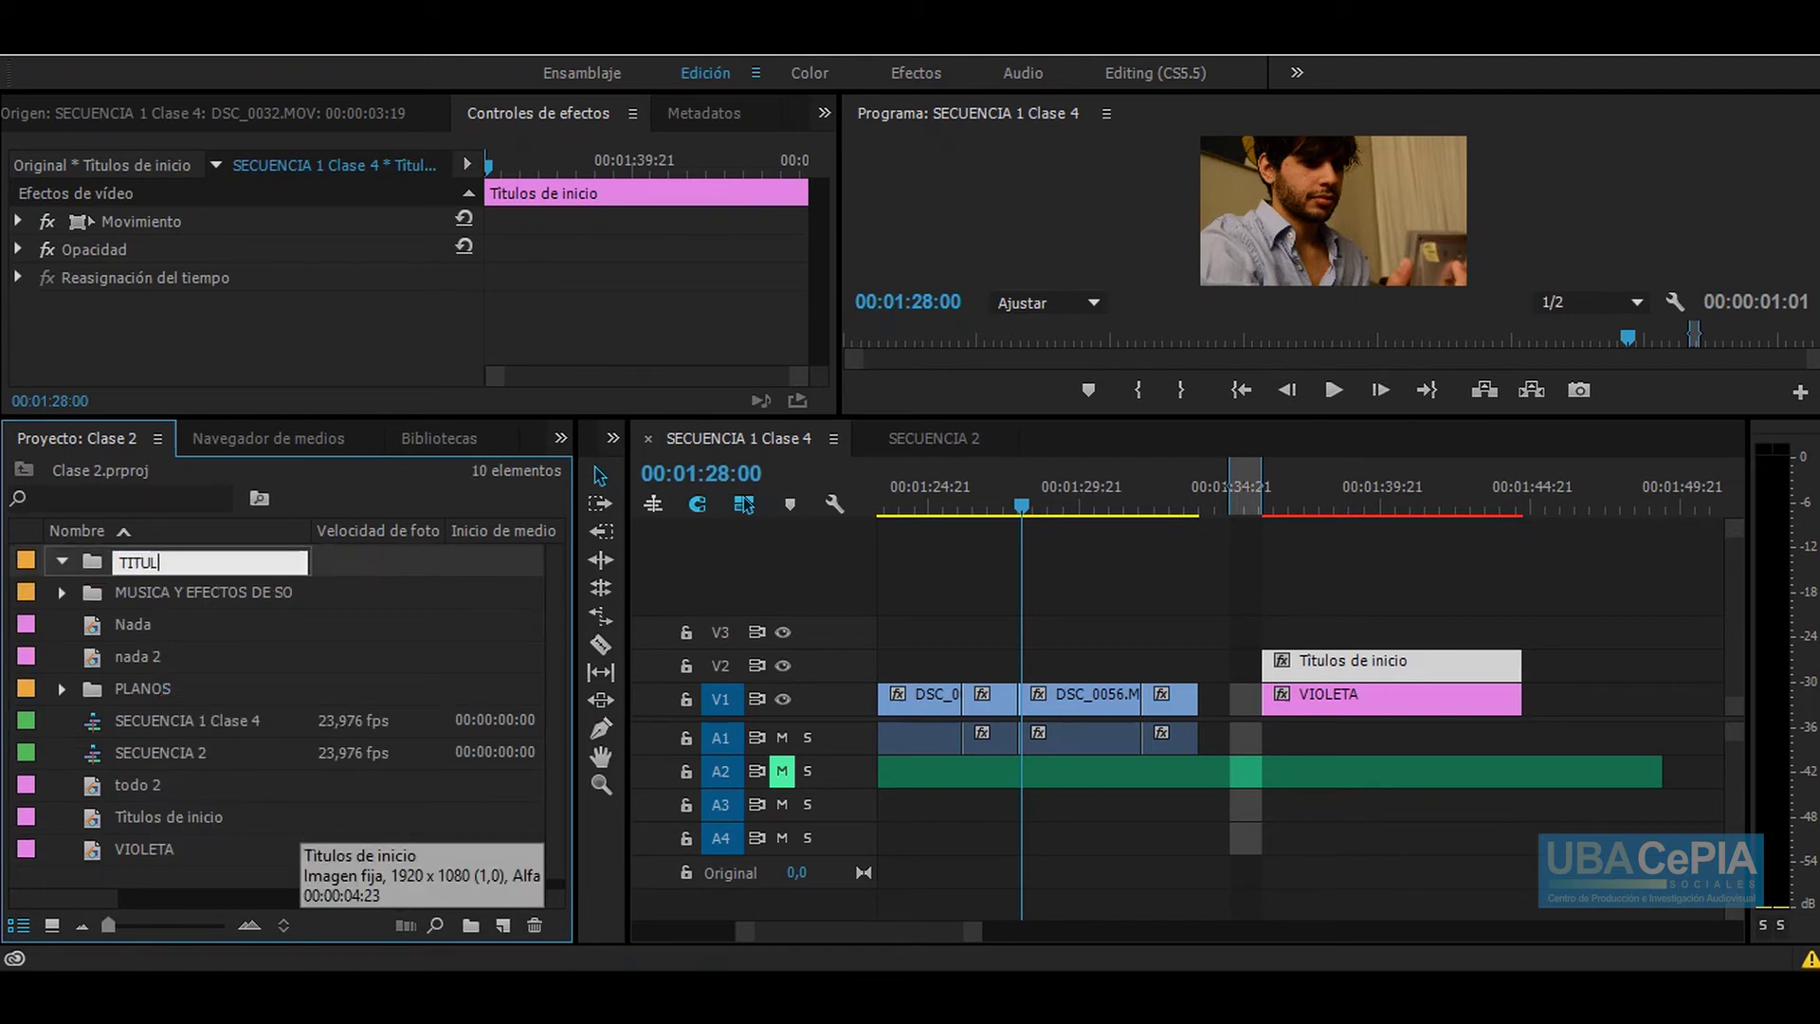
text(OS)
key(Tab)
drag(62, 787, 90, 858)
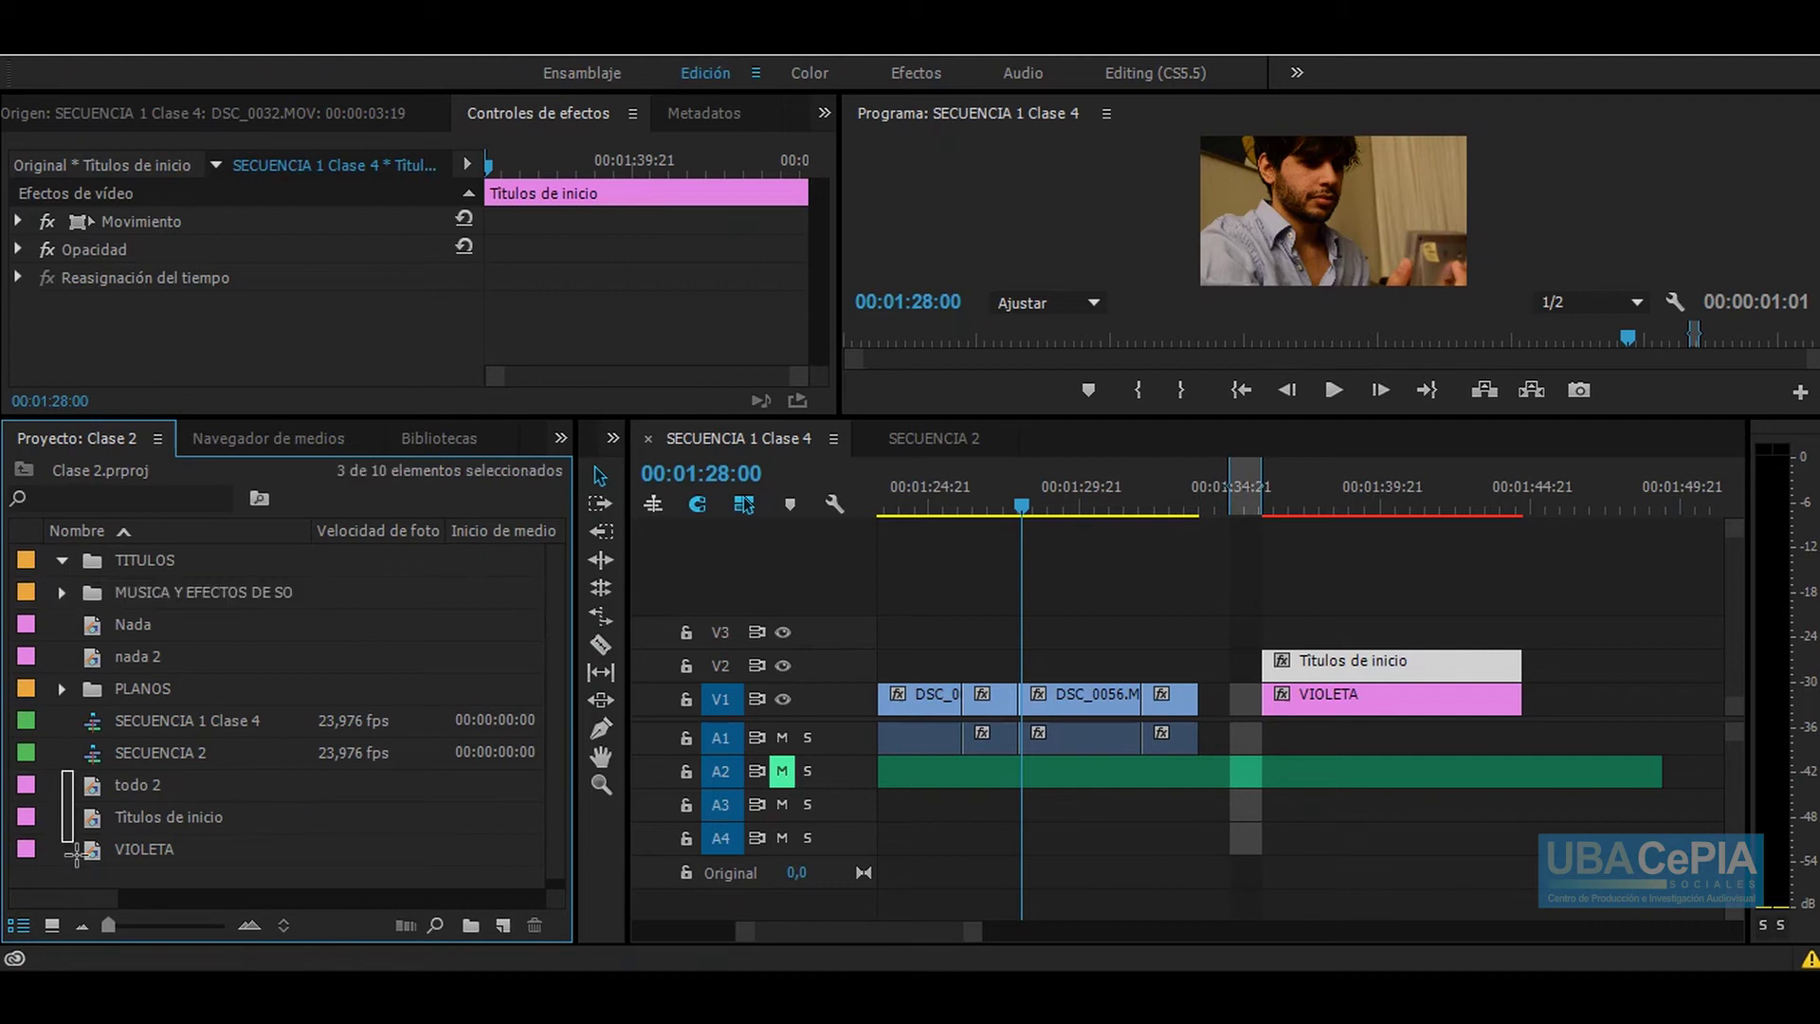
drag(149, 561, 146, 562)
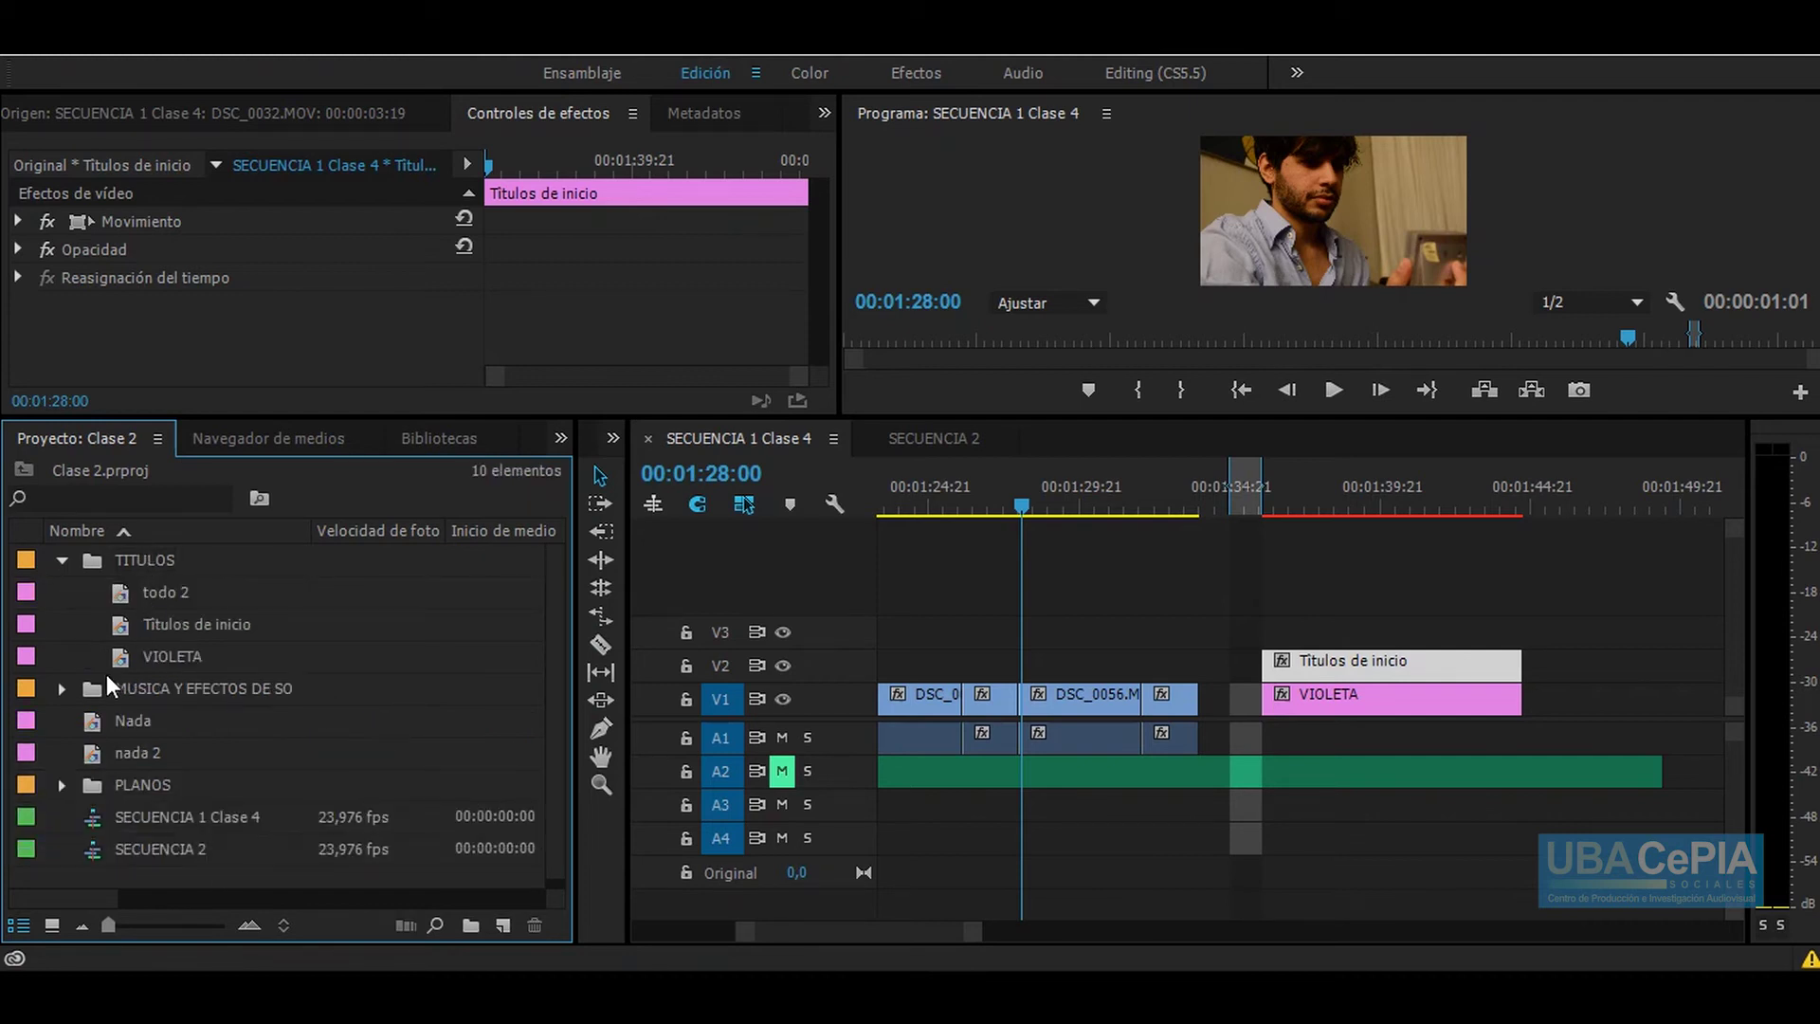
drag(85, 723, 132, 564)
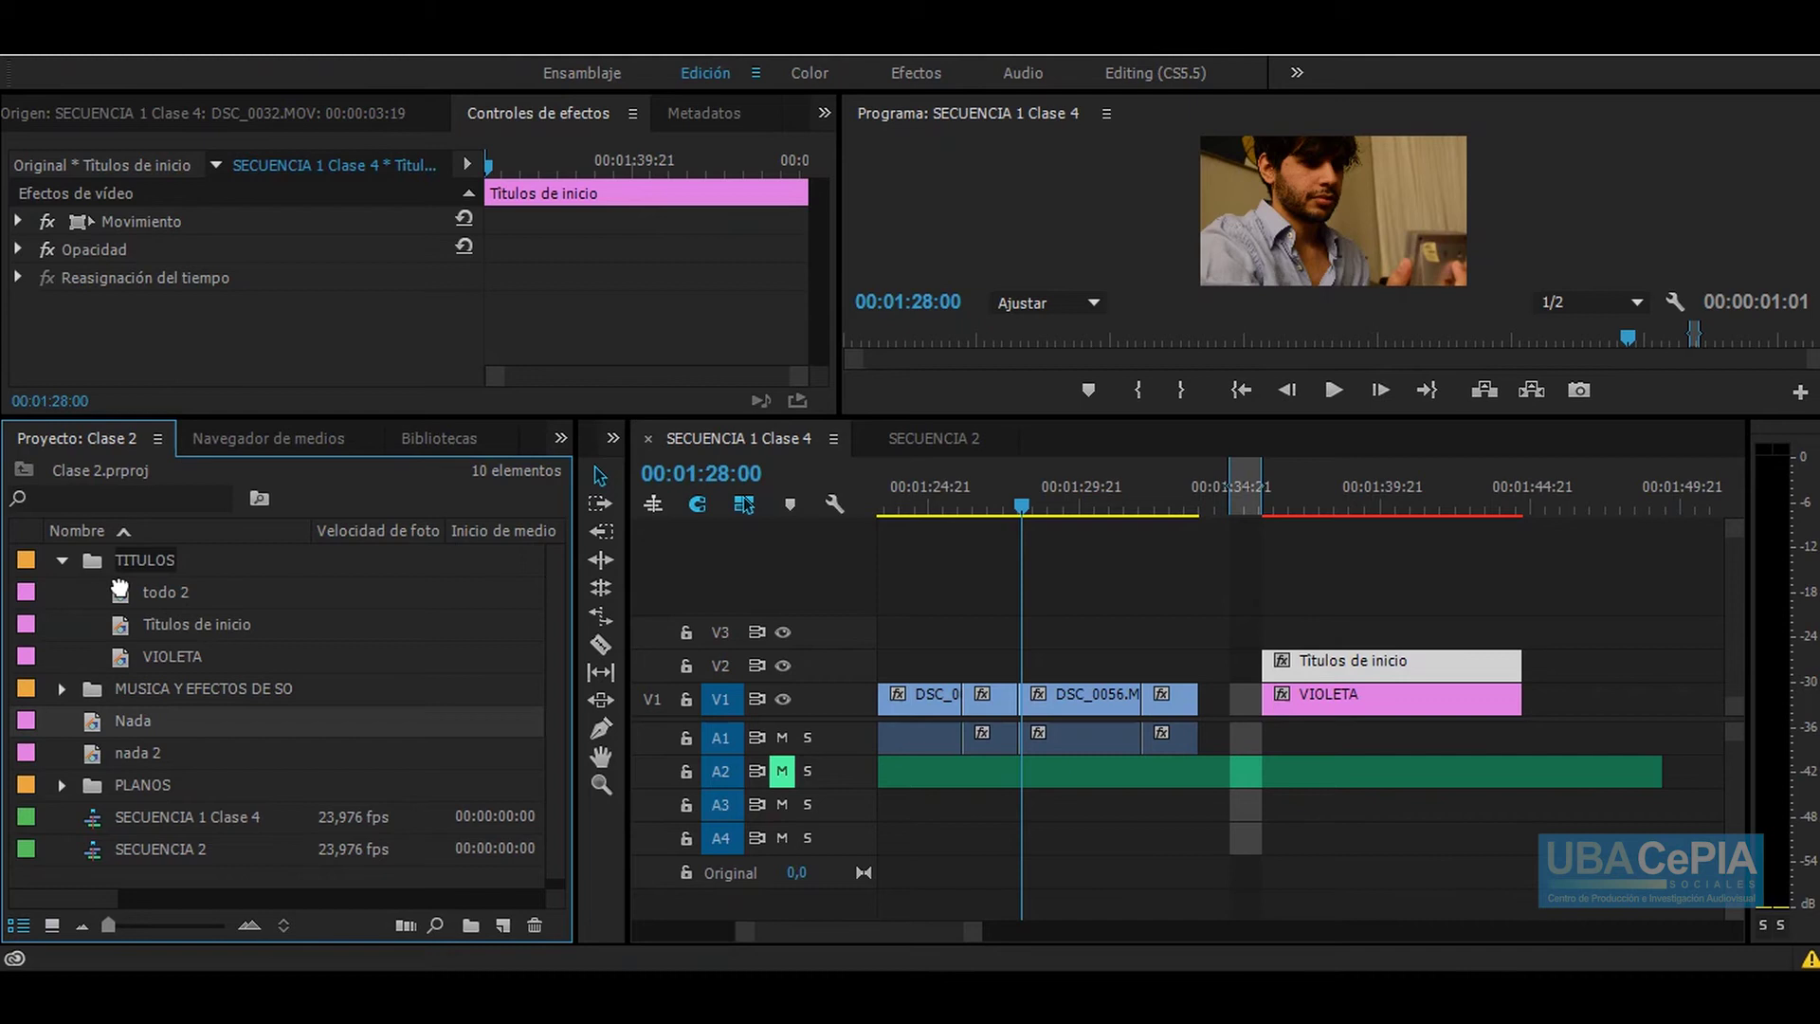
drag(95, 754, 143, 569)
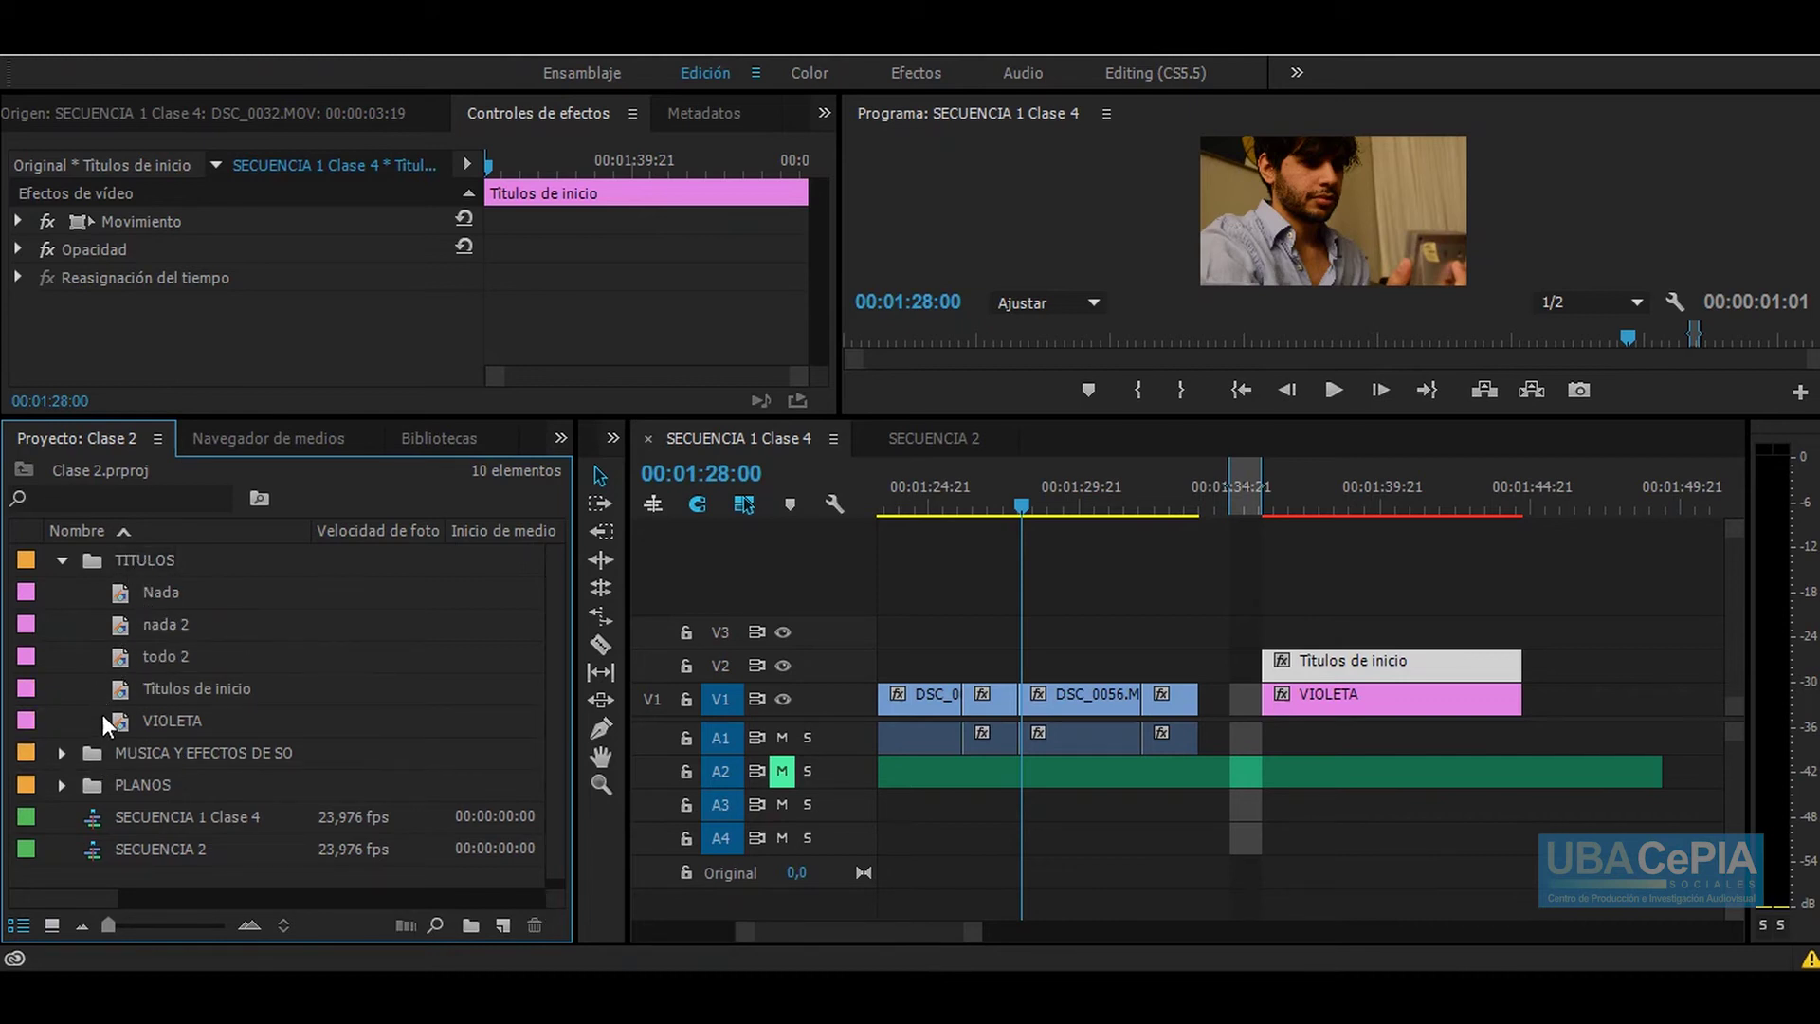
Step: Place Nada on track V2 above the footage and shorten its end
drag(121, 597, 1038, 621)
drag(1043, 508, 1049, 508)
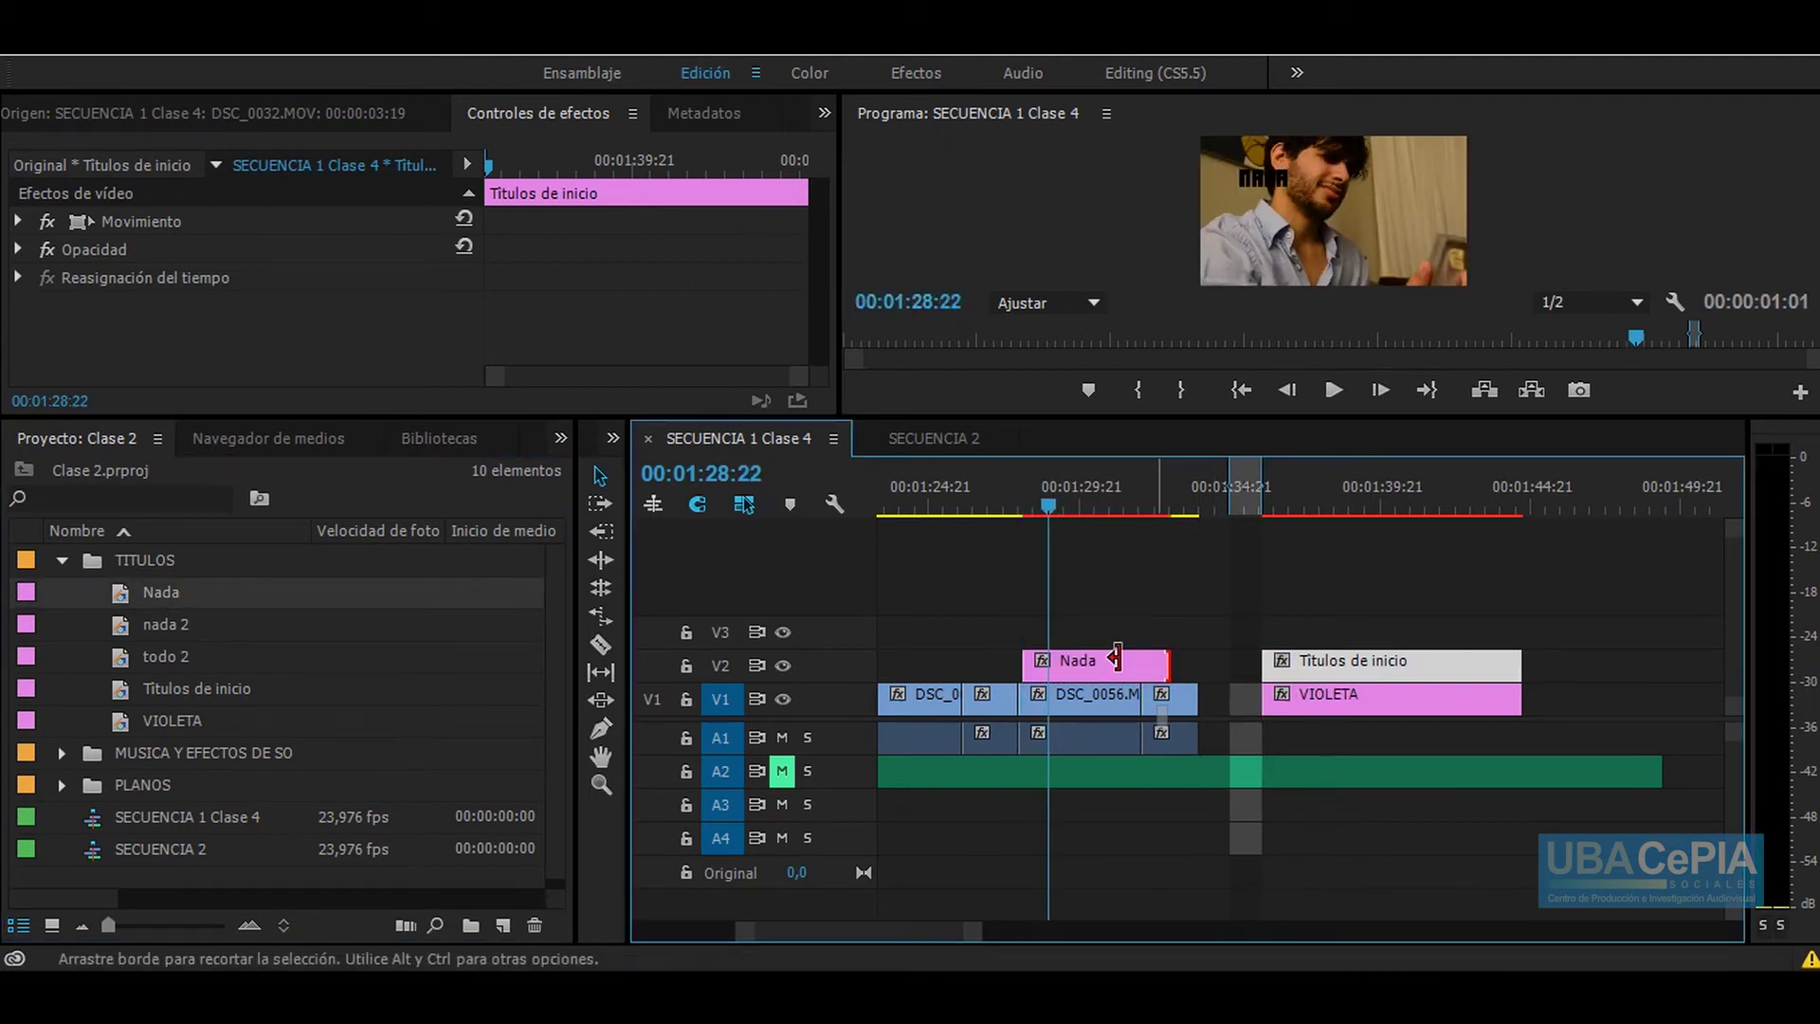
drag(1169, 661, 1116, 661)
Step: Put nada 2 on V3 ending with Nada, trim Nada's start, and add the default transition
drag(139, 631, 1061, 634)
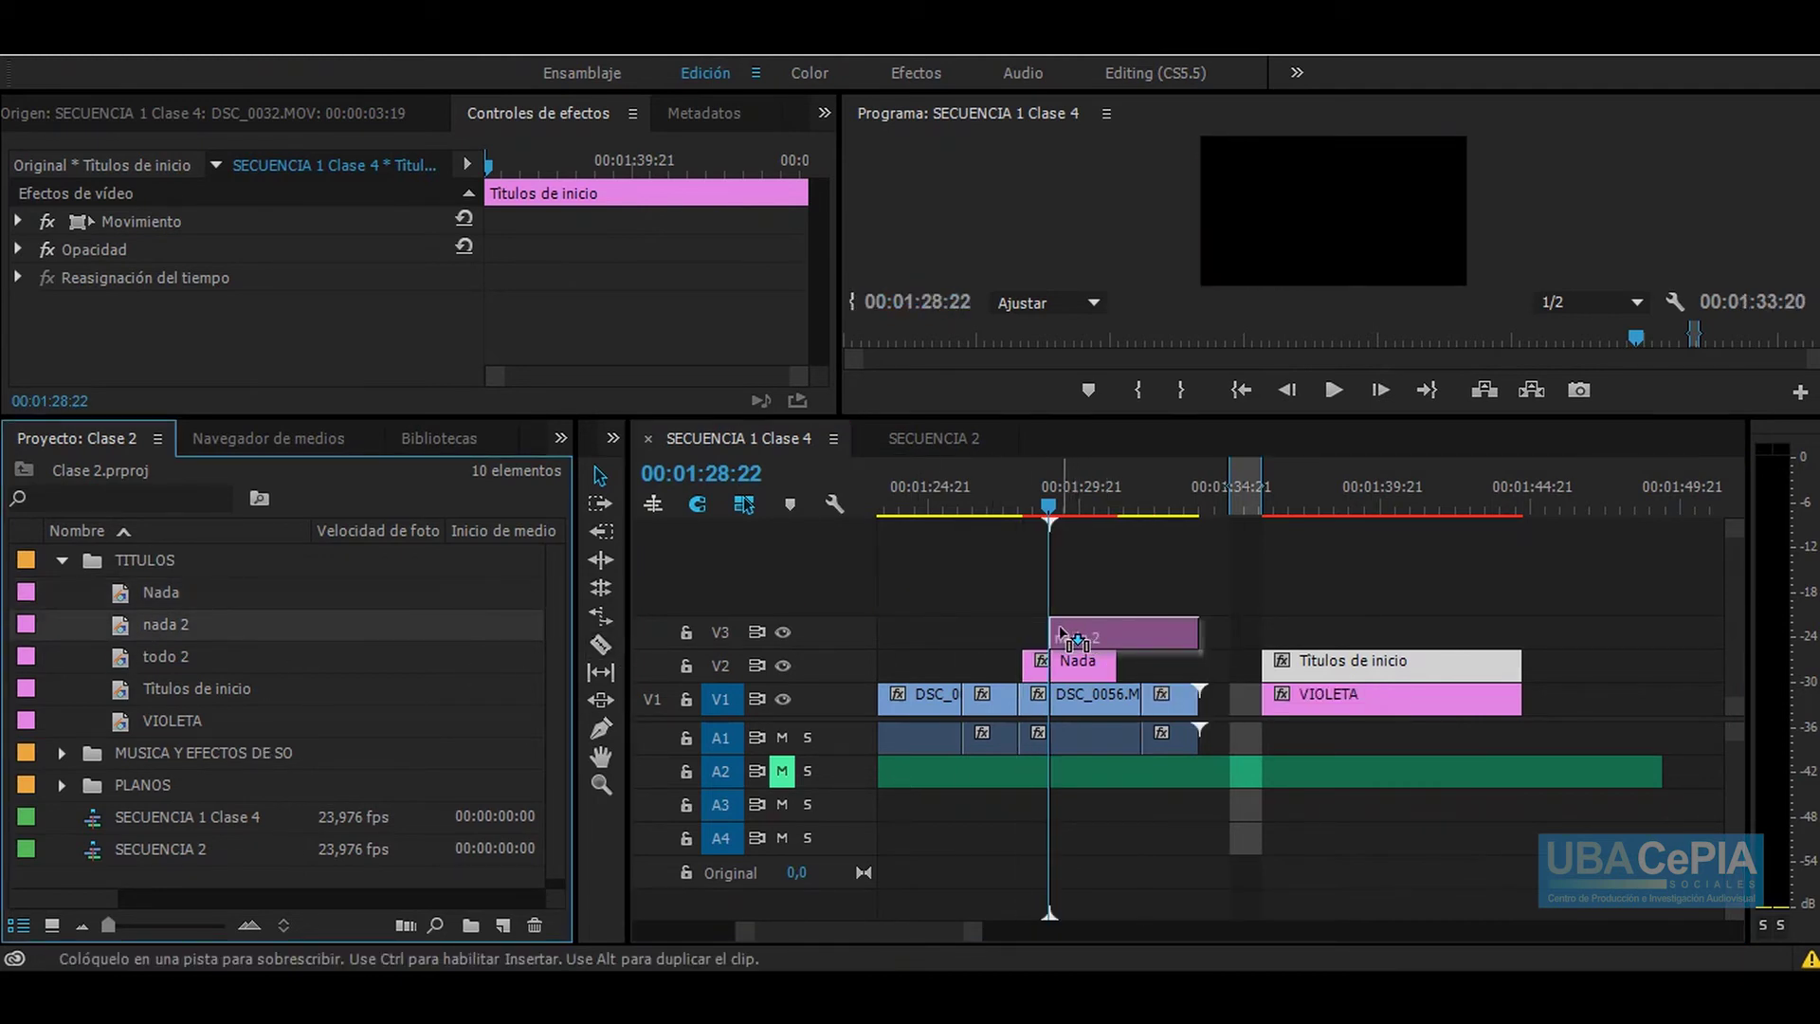
drag(1197, 629, 1117, 621)
mouse_move(1075, 499)
mouse_down()
mouse_move(1036, 509)
mouse_move(1052, 511)
mouse_up()
drag(1026, 661, 1054, 657)
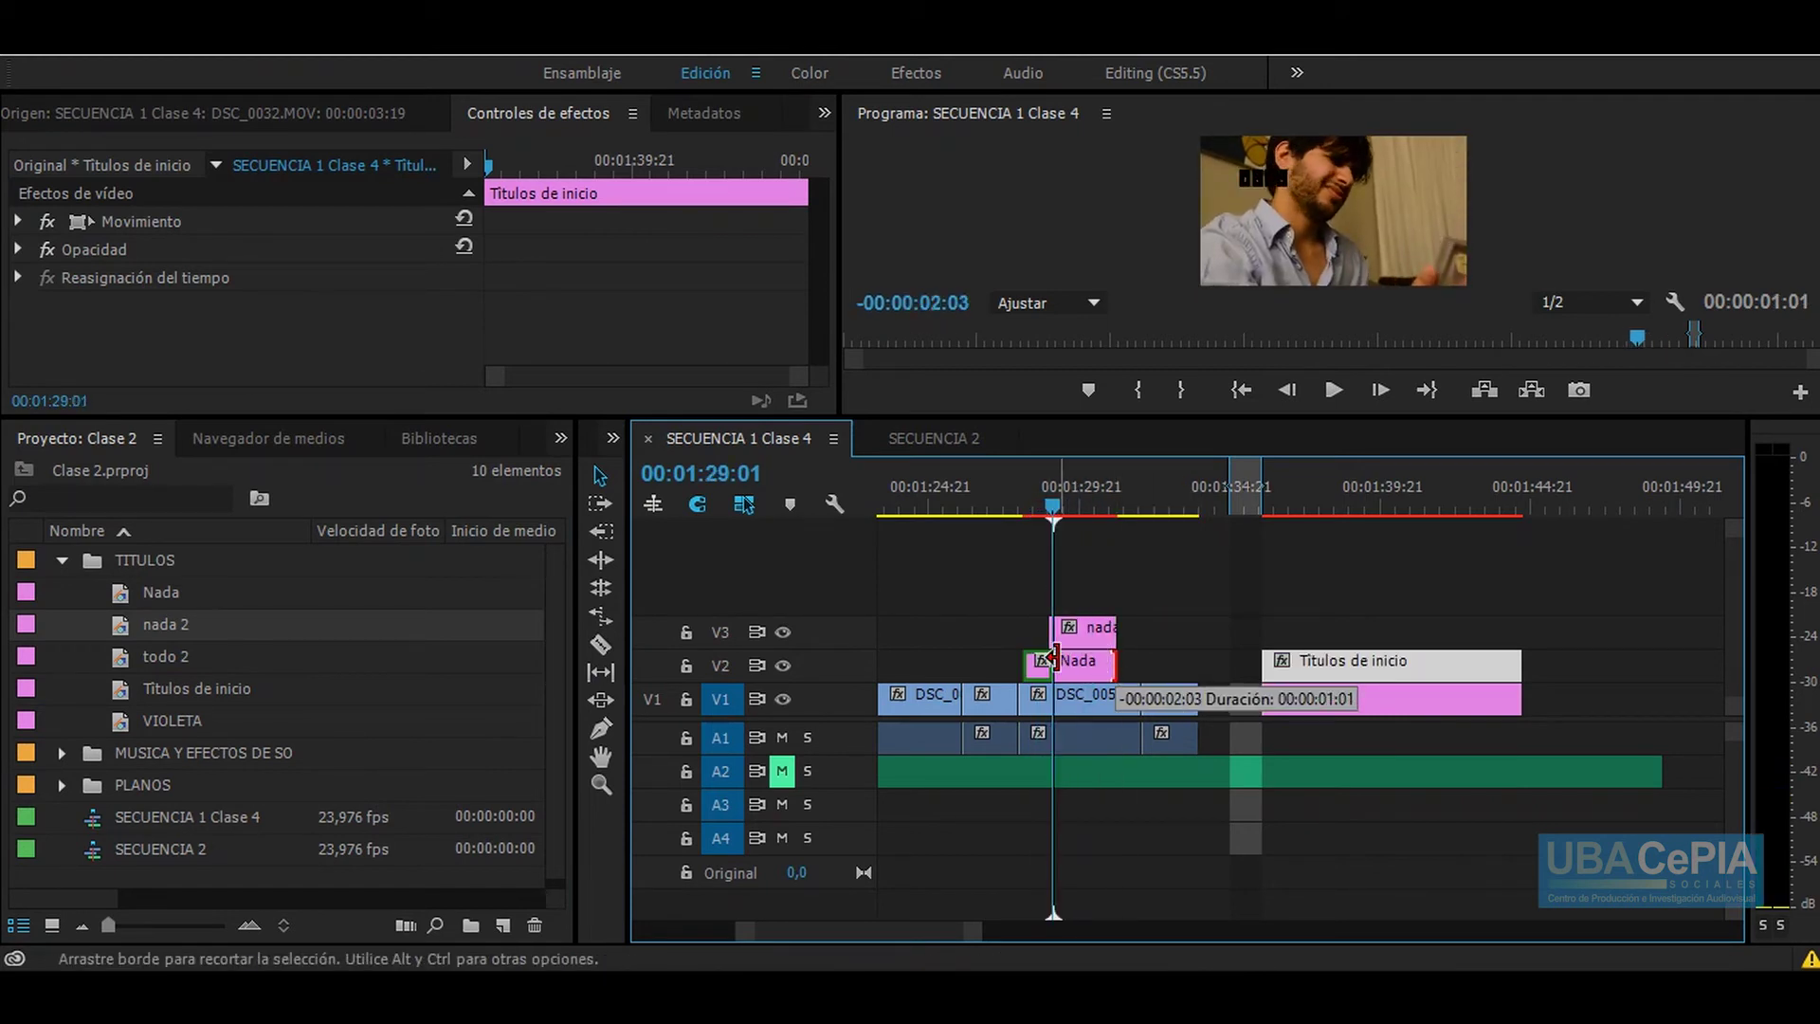
right_click(1054, 628)
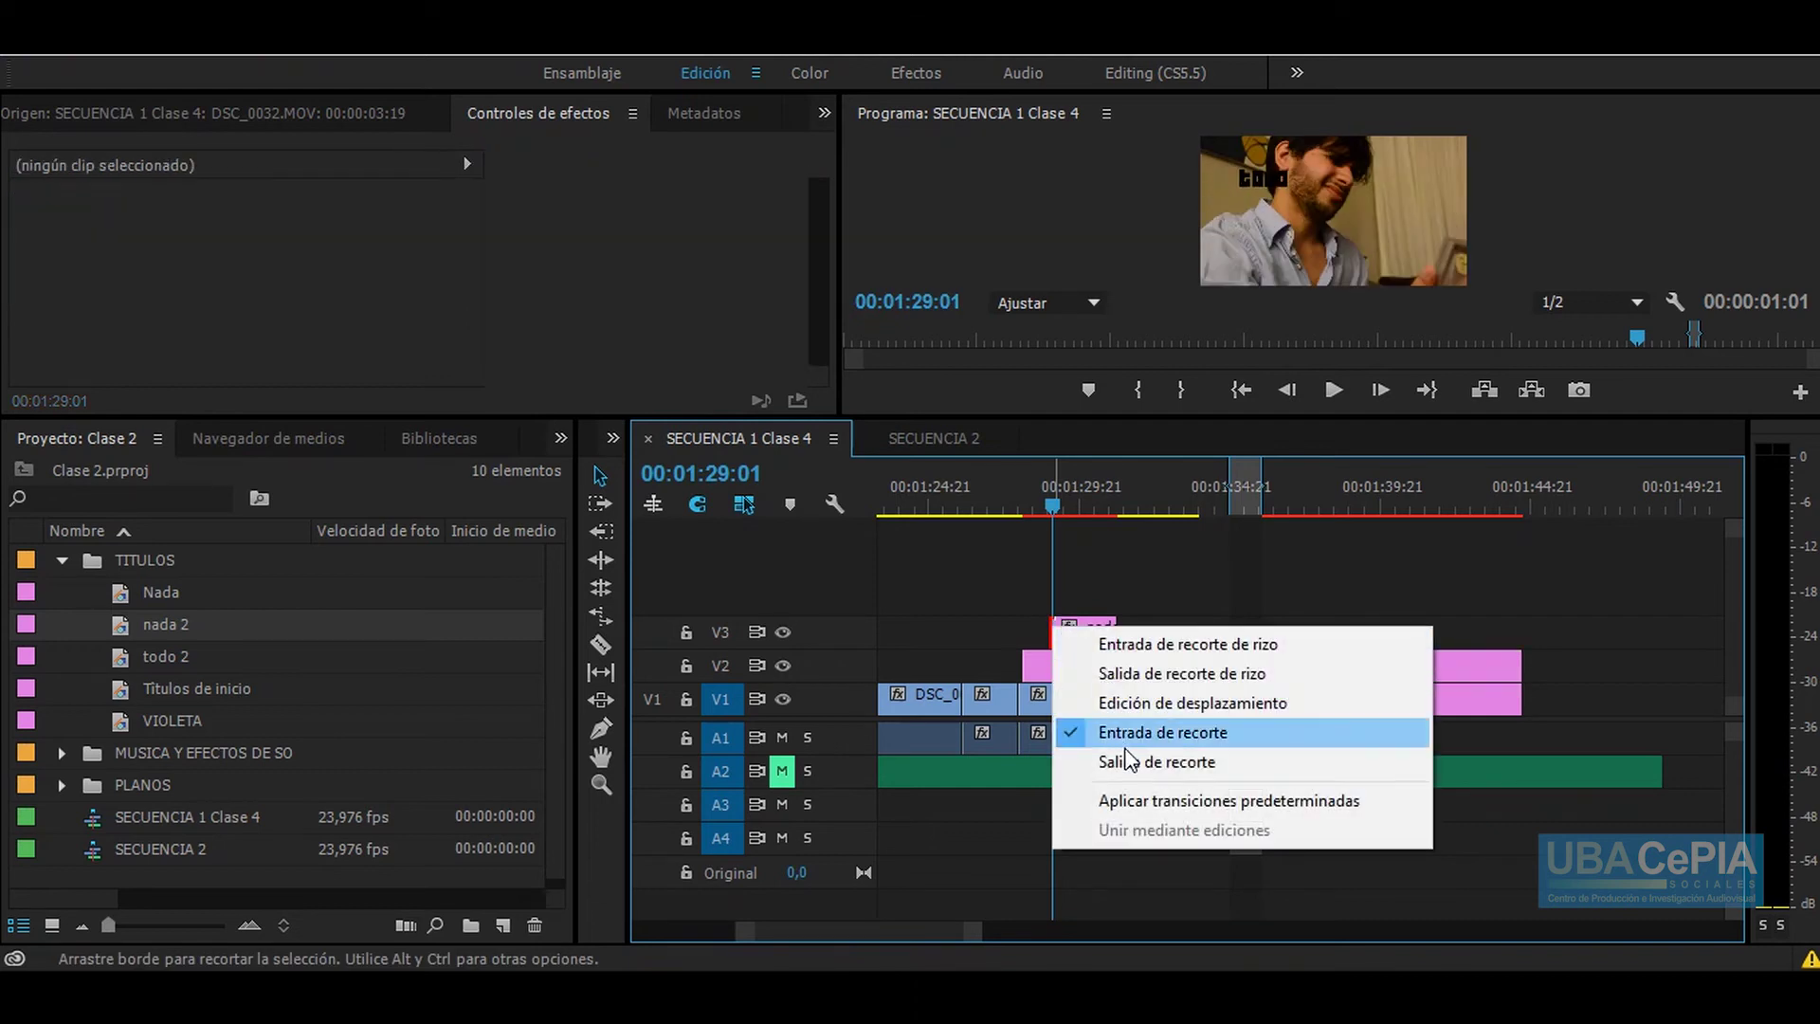
click(1133, 812)
drag(1062, 499, 1105, 495)
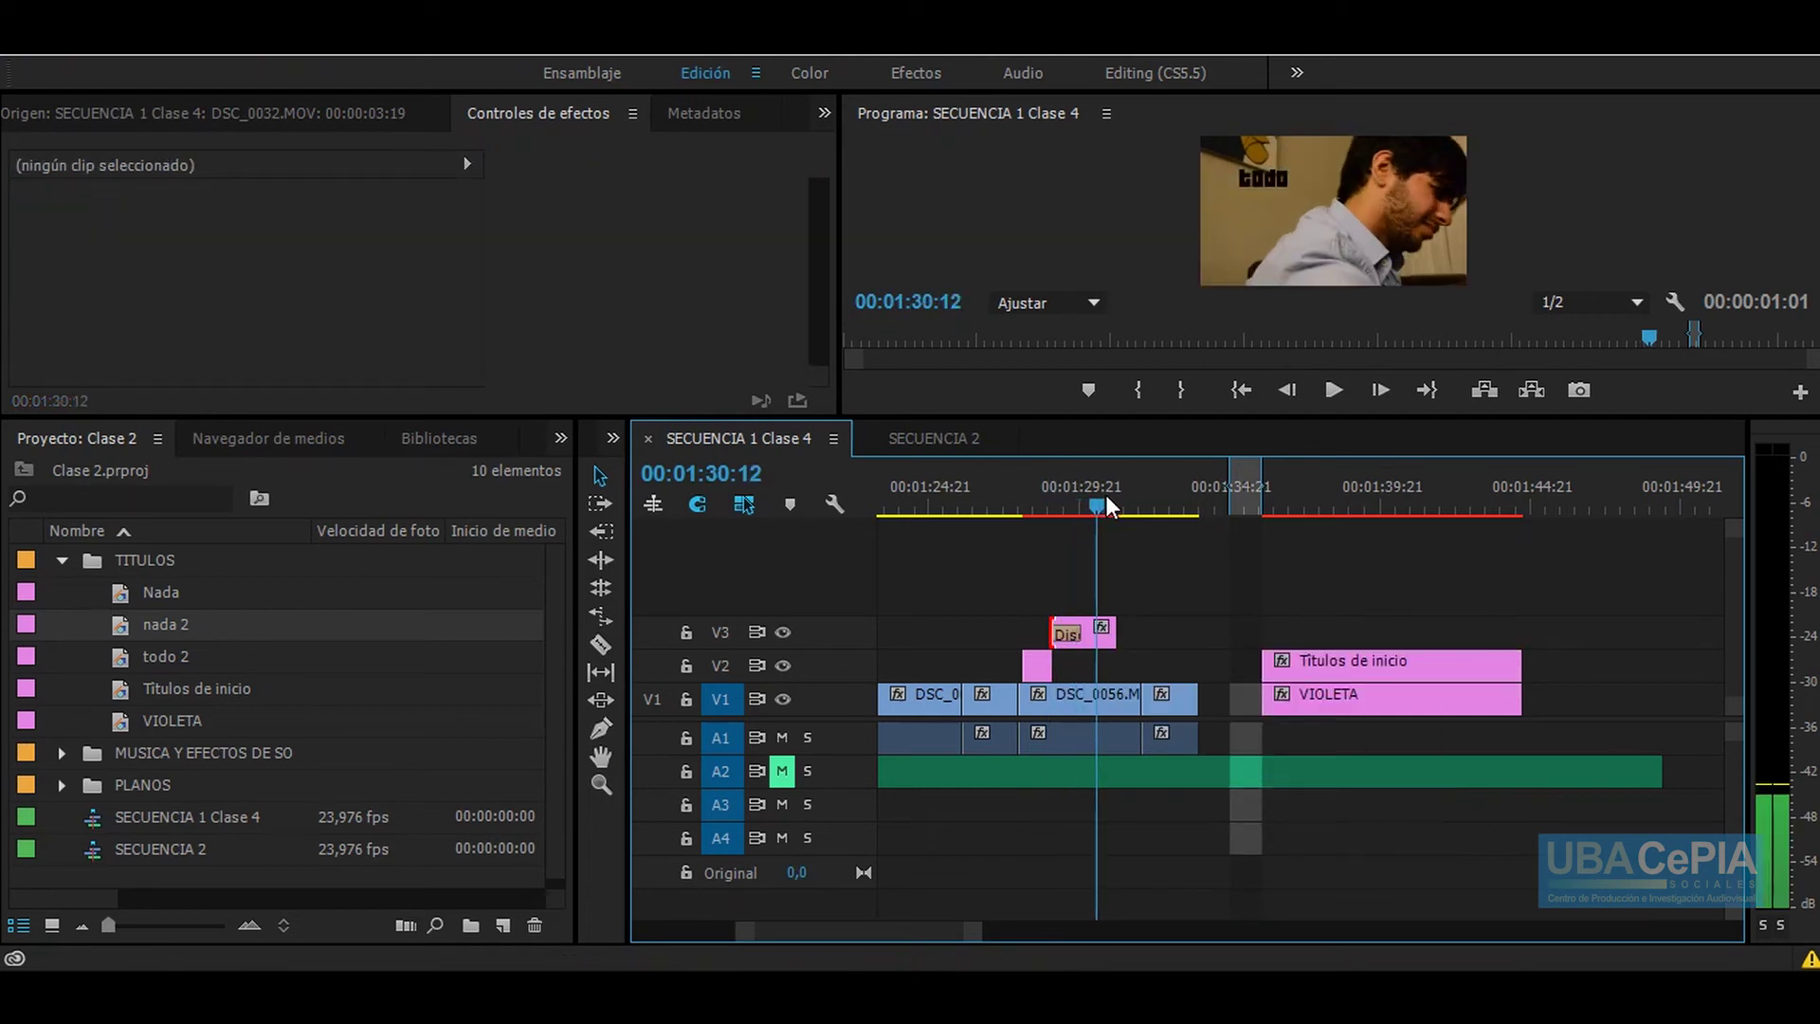
Step: Scale nada 2 to 125% at position 1173 and move its clip earlier on V3
click(1080, 634)
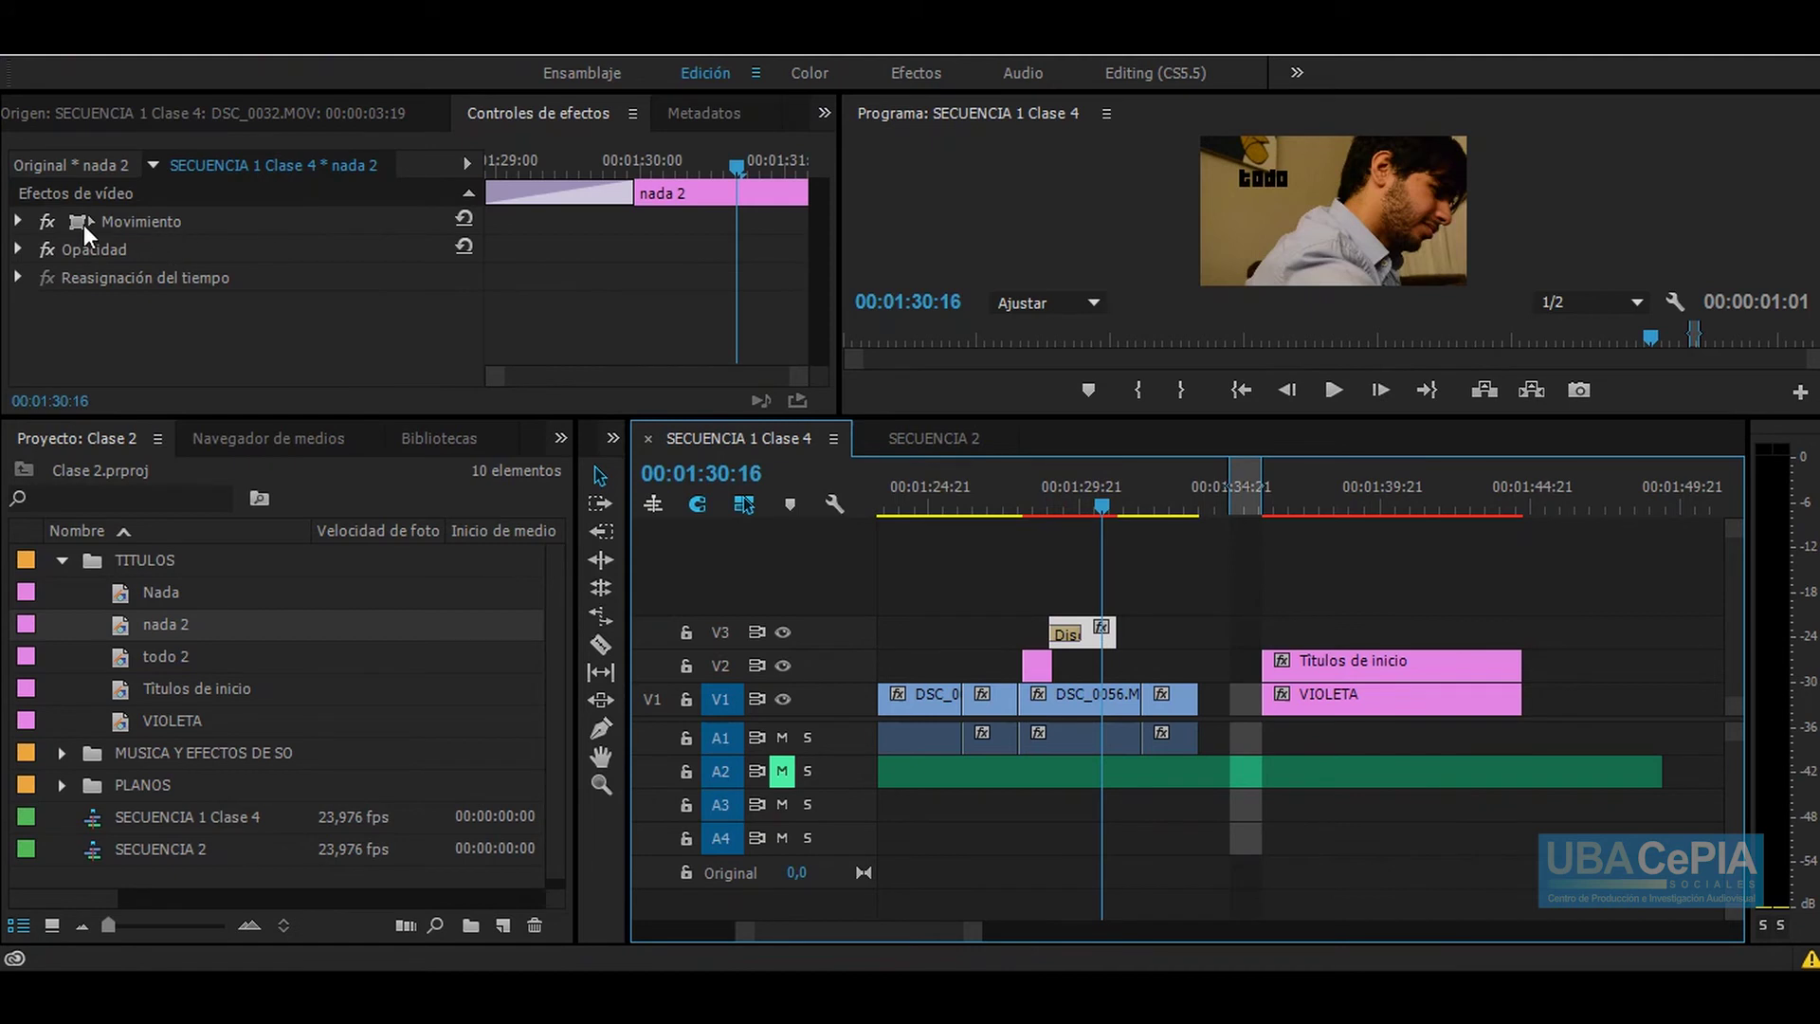
click(18, 221)
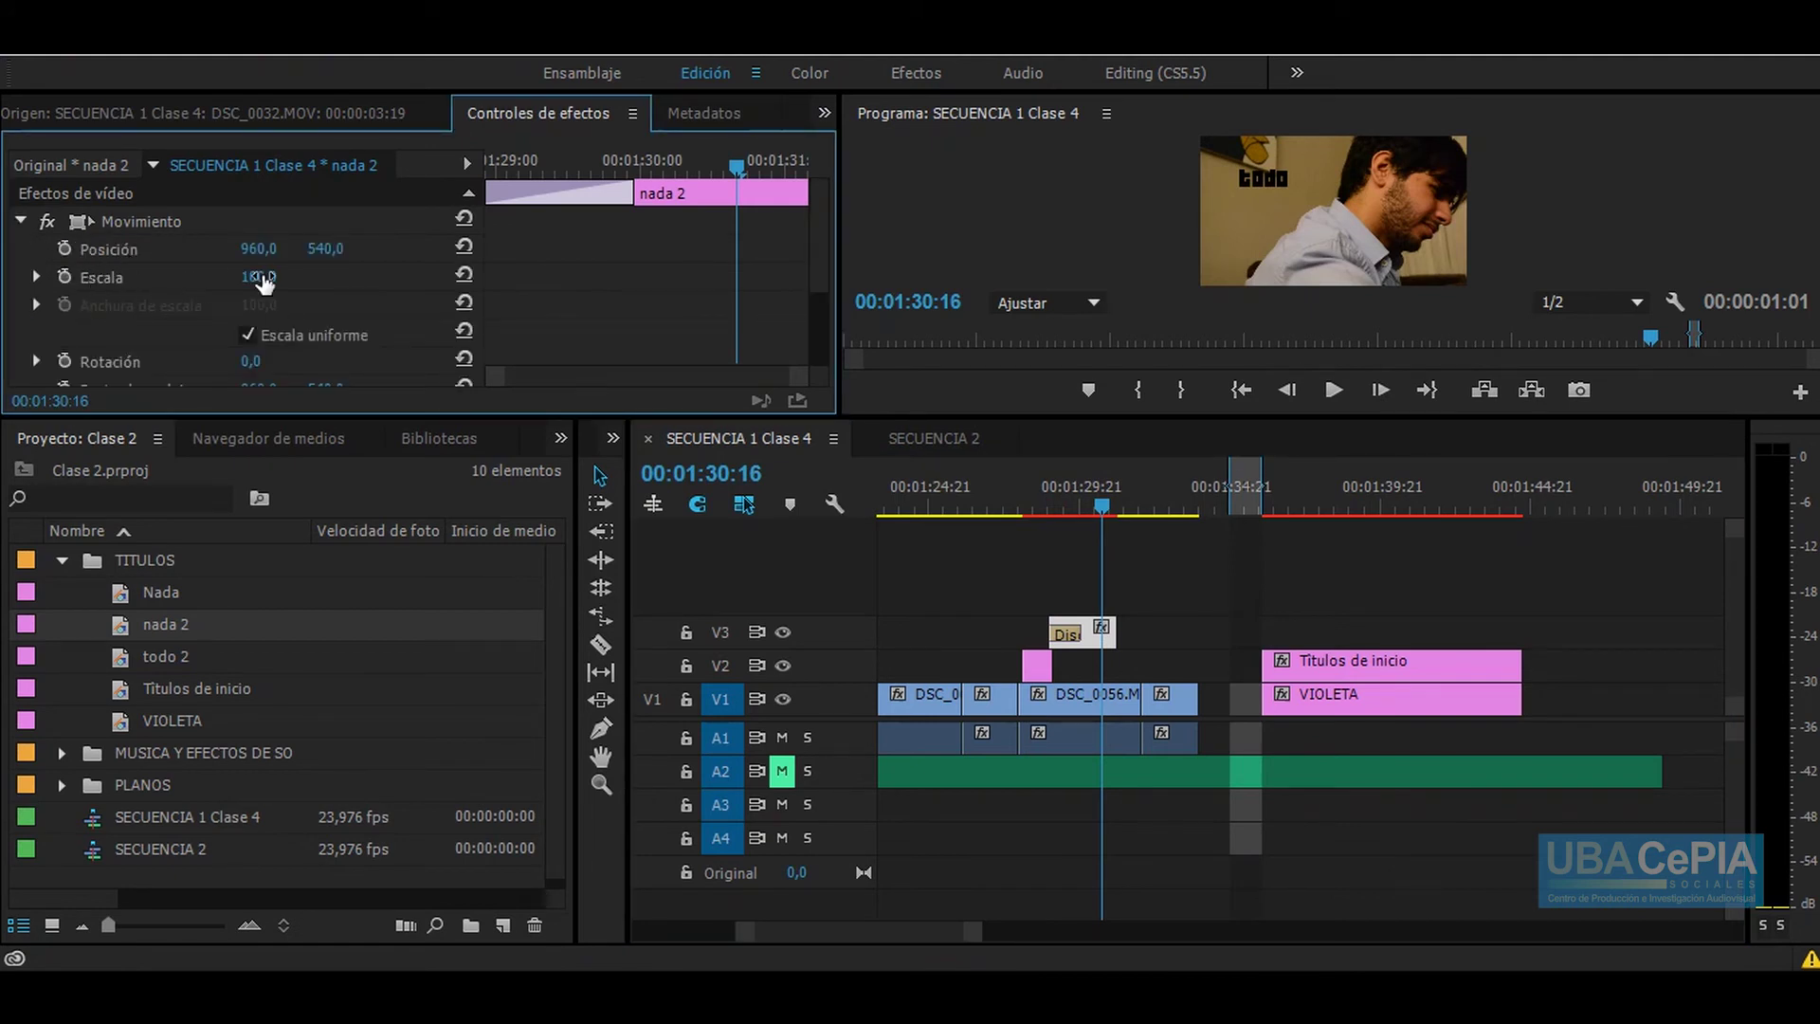
drag(259, 277, 303, 249)
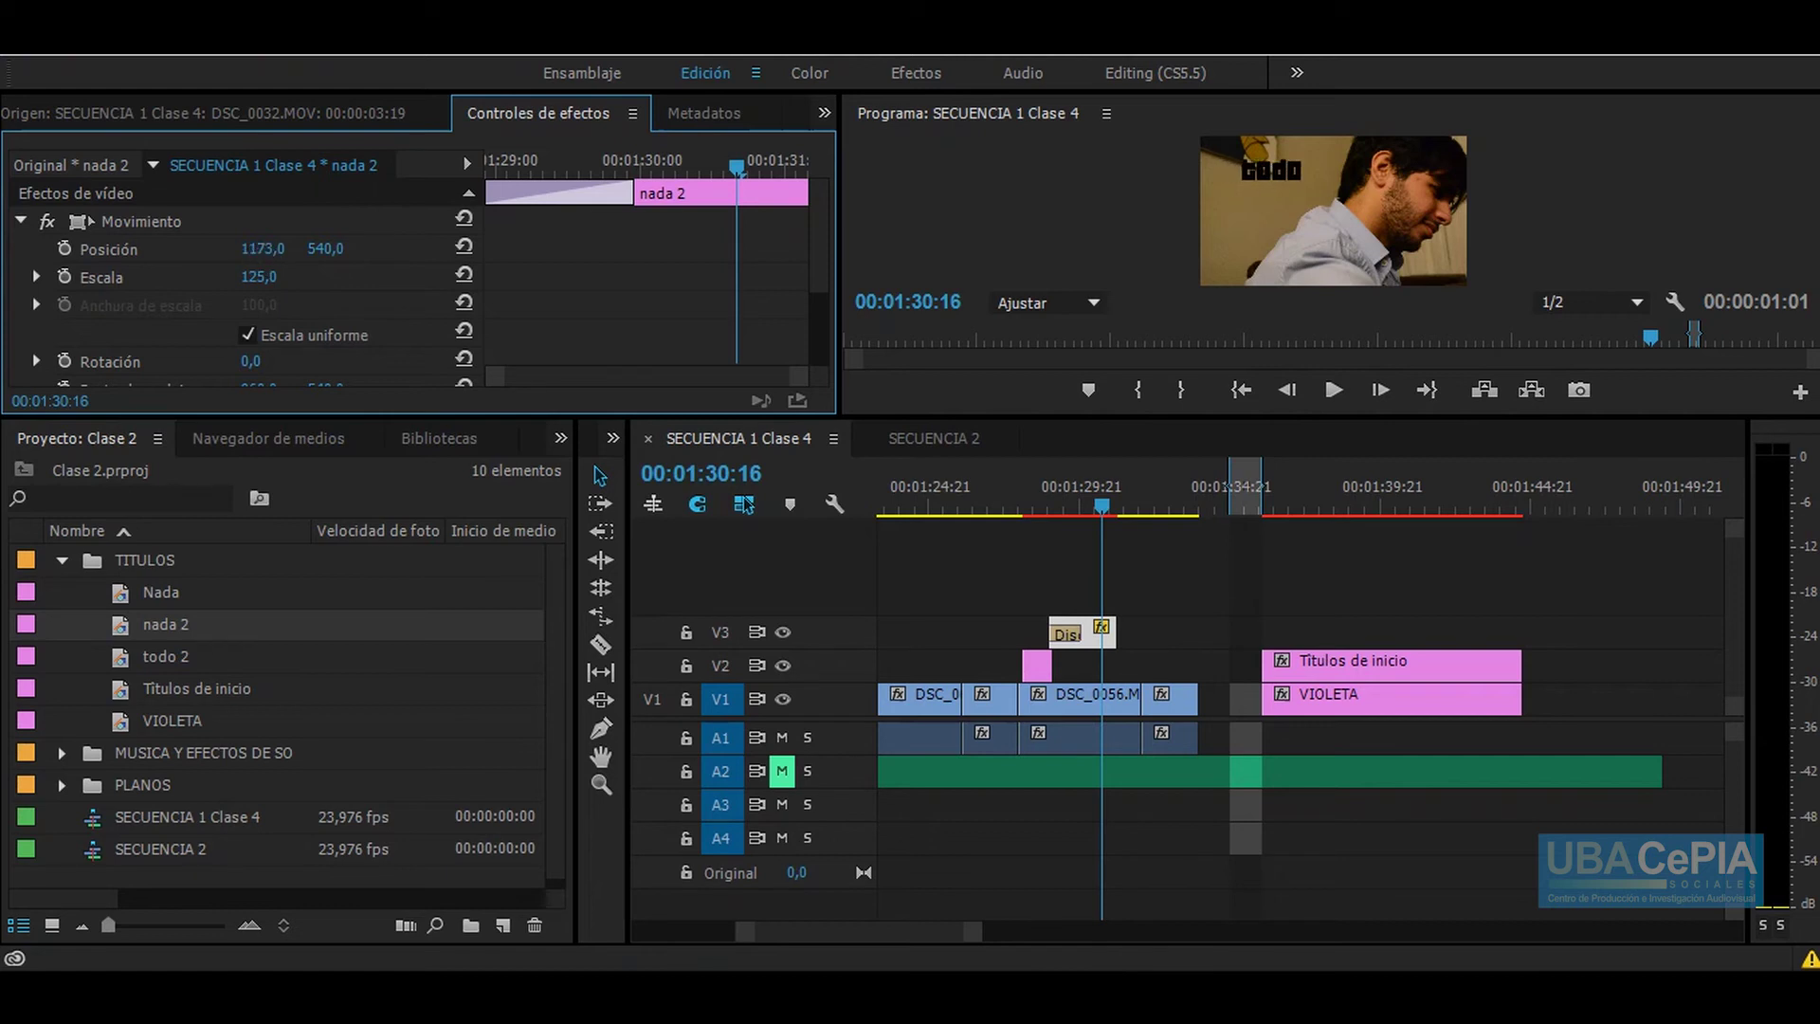
drag(1101, 509, 1029, 509)
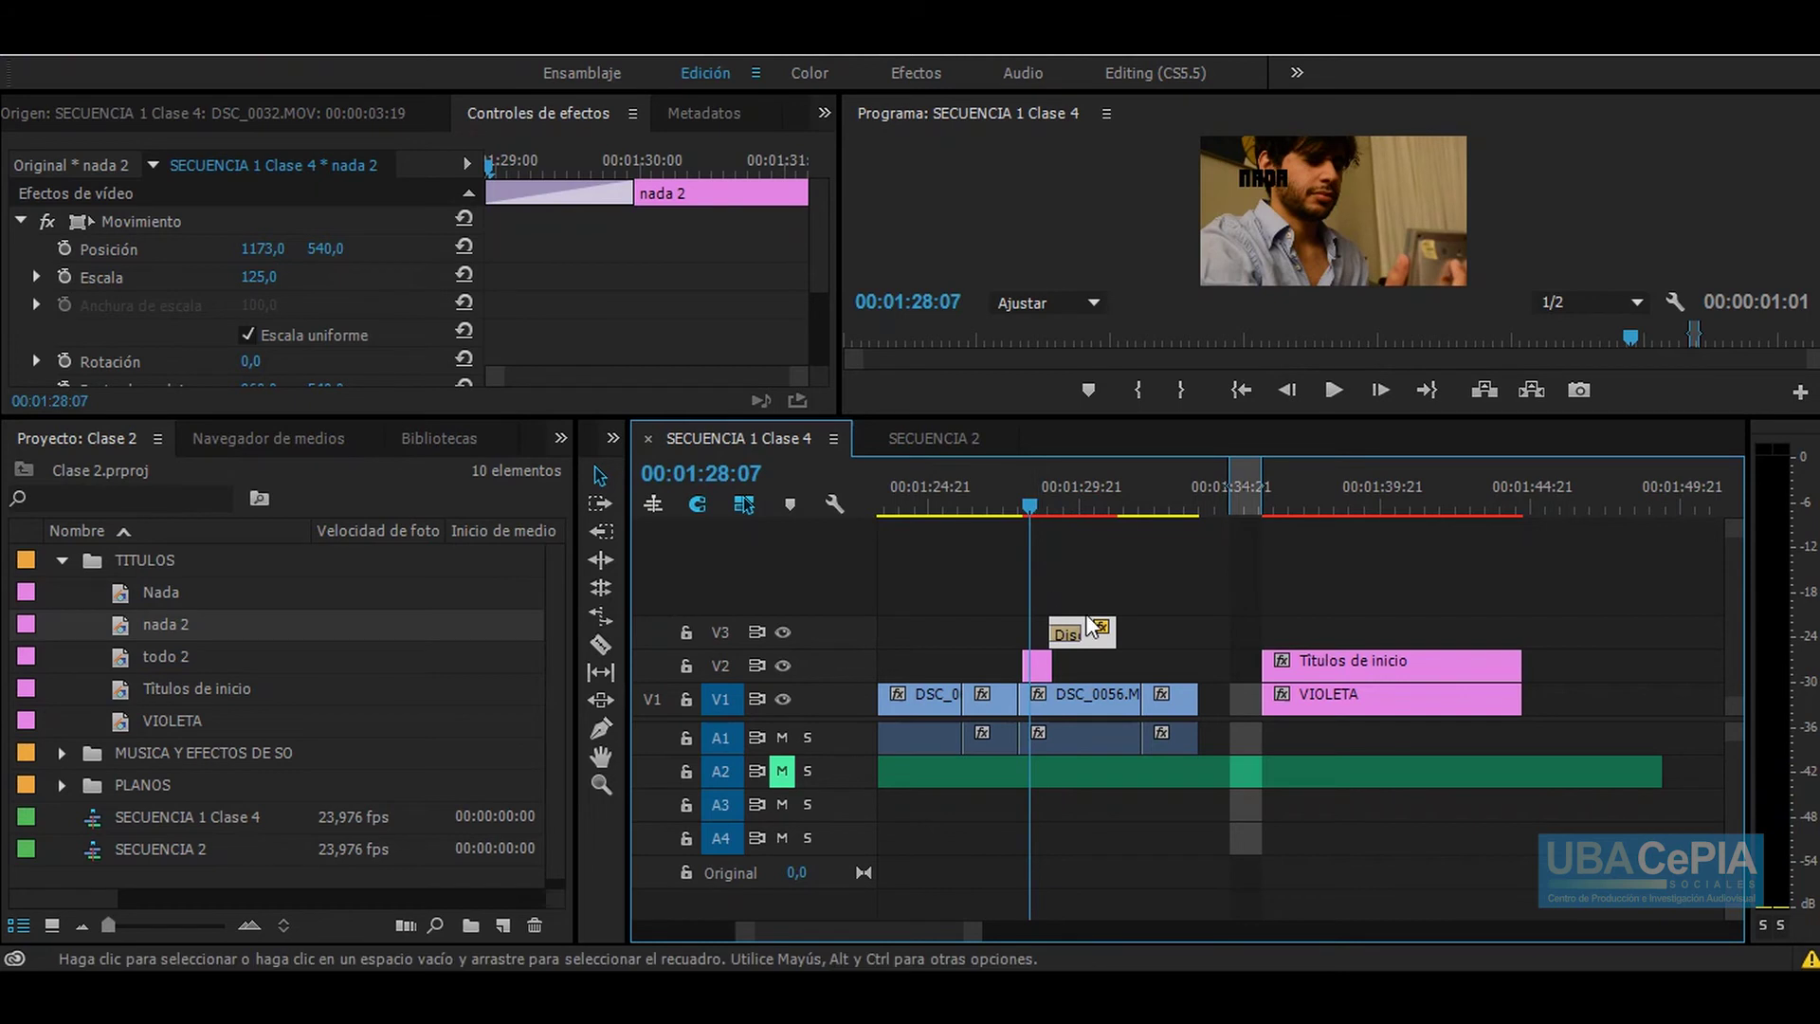
drag(1092, 641, 1054, 630)
drag(1019, 509, 1086, 512)
Step: Scrub the playhead between 00:01:37:04 and 00:01:27:03 to preview the titles
click(1299, 512)
drag(1302, 513, 1356, 513)
mouse_move(1441, 526)
mouse_down()
mouse_move(1042, 511)
mouse_move(1085, 512)
mouse_up()
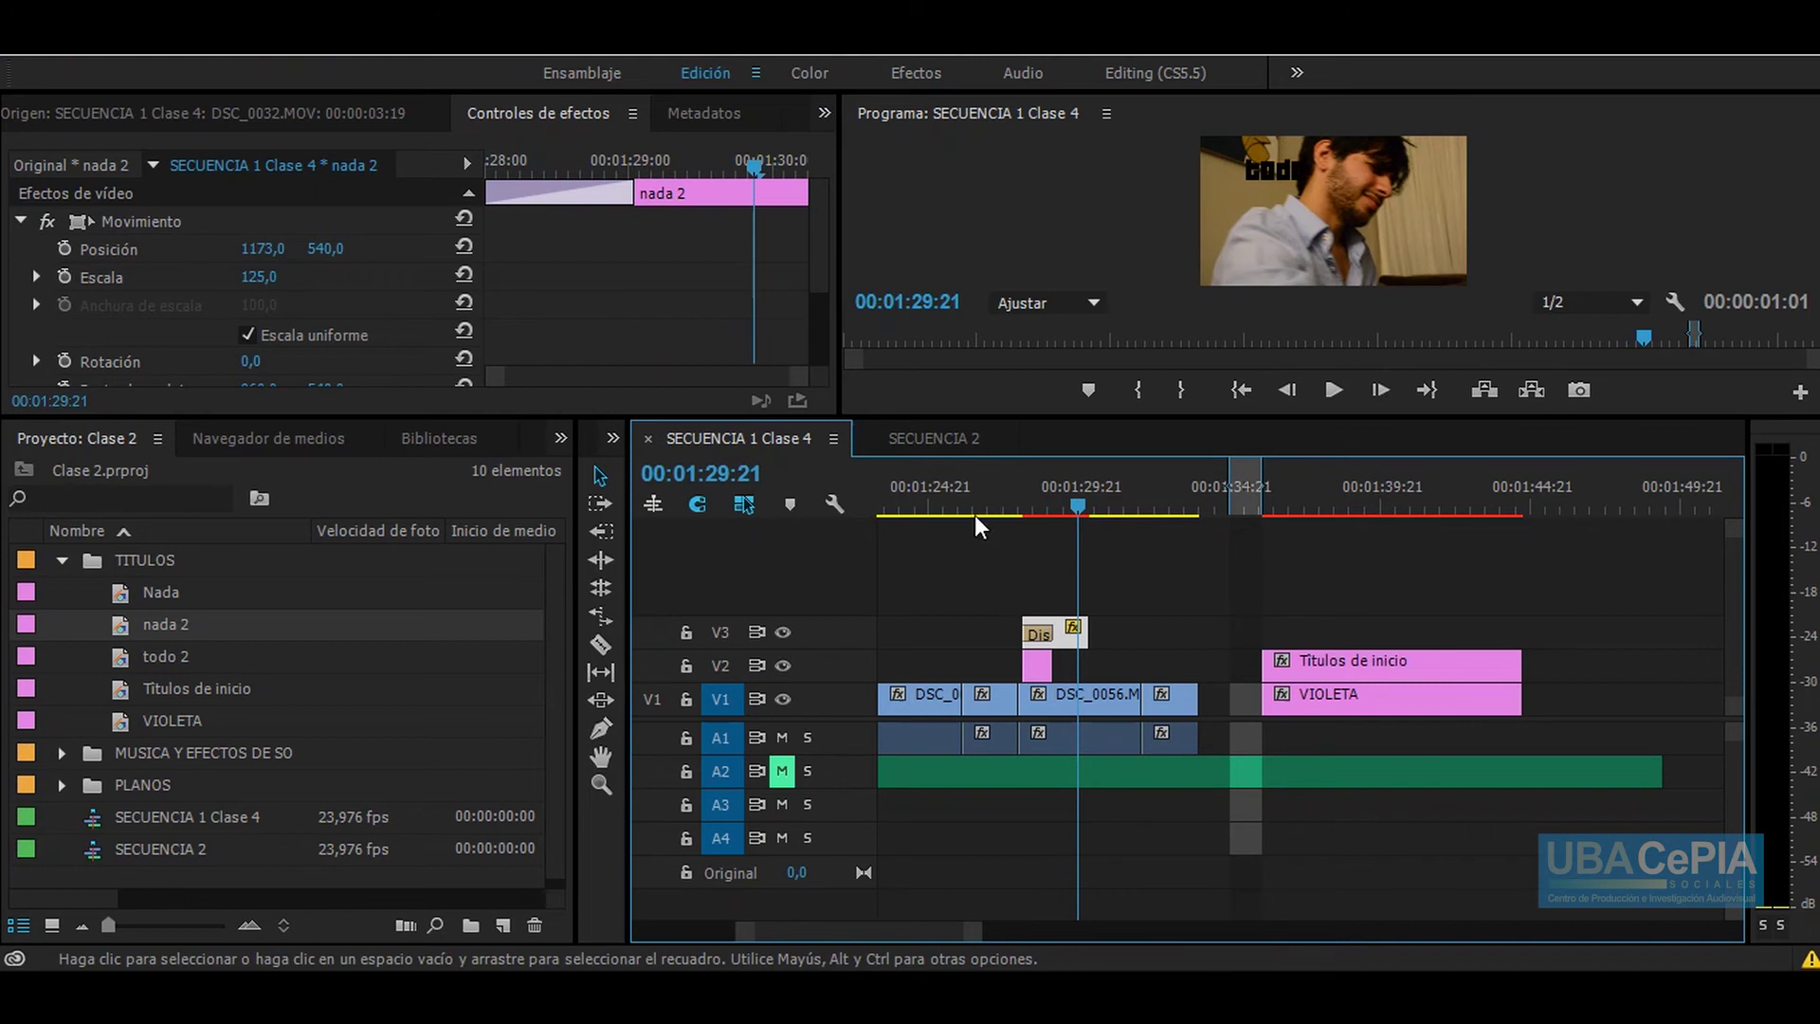
drag(972, 498, 919, 498)
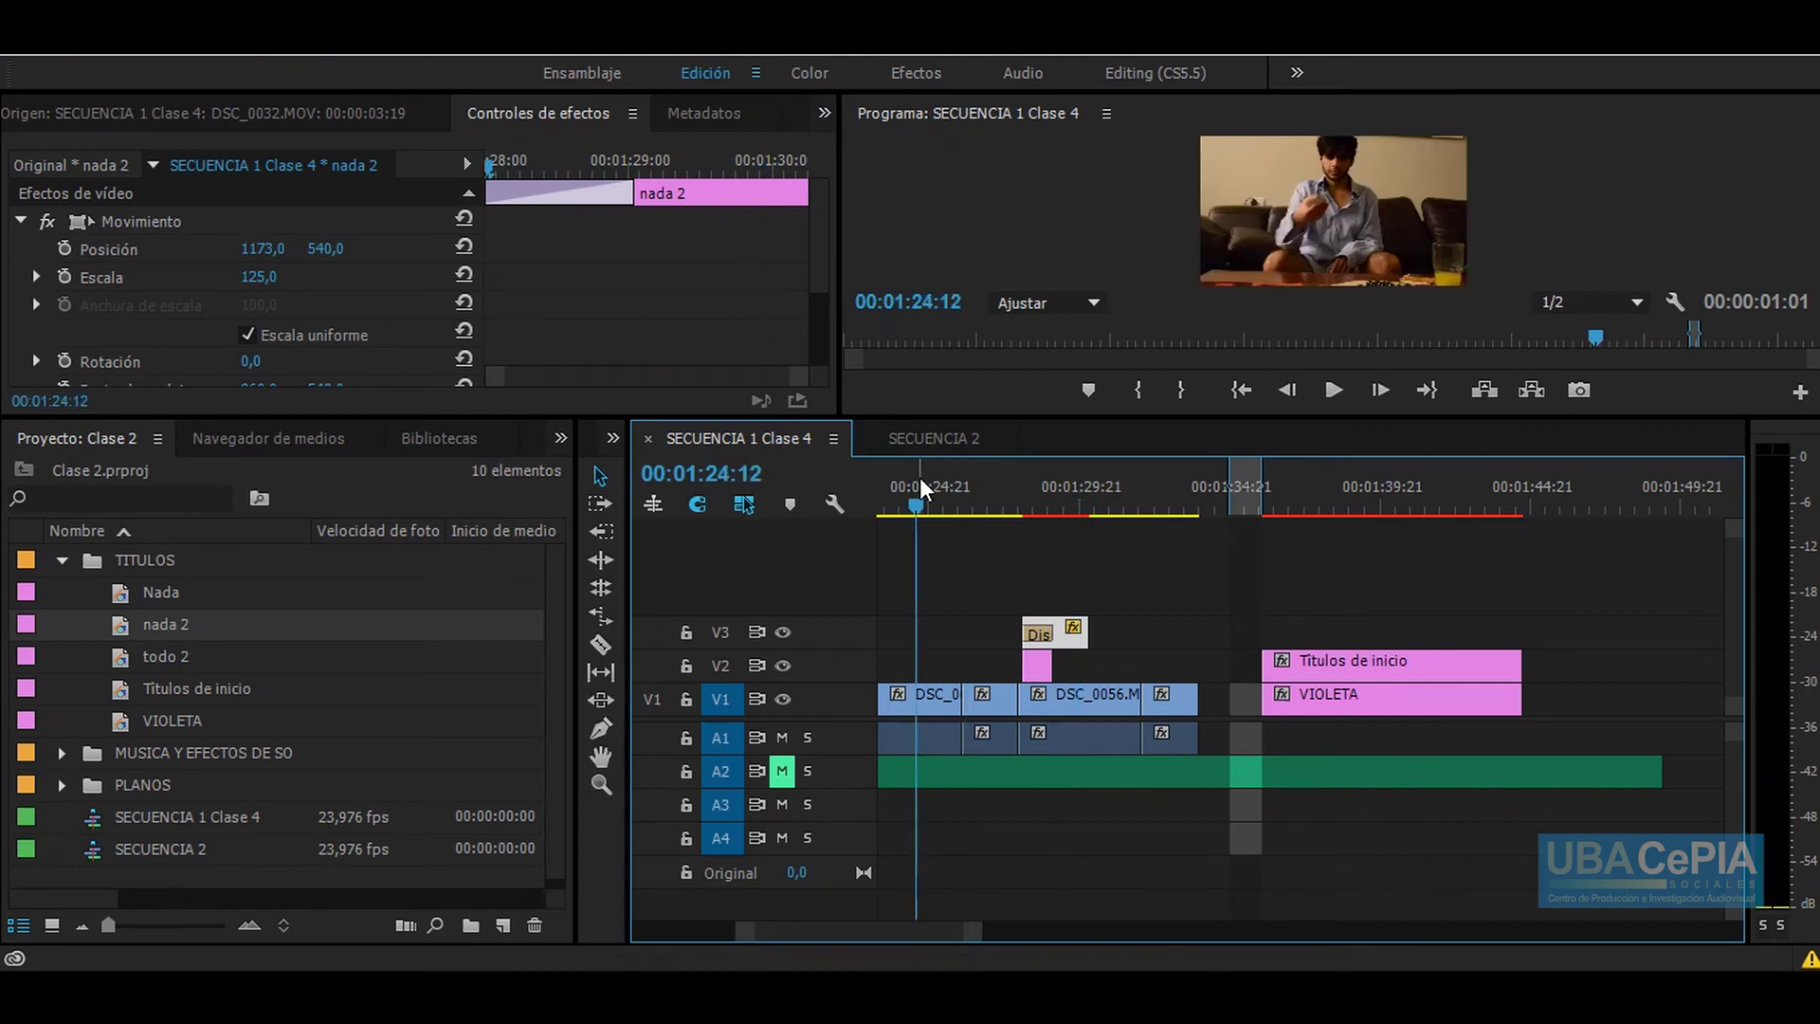
click(990, 543)
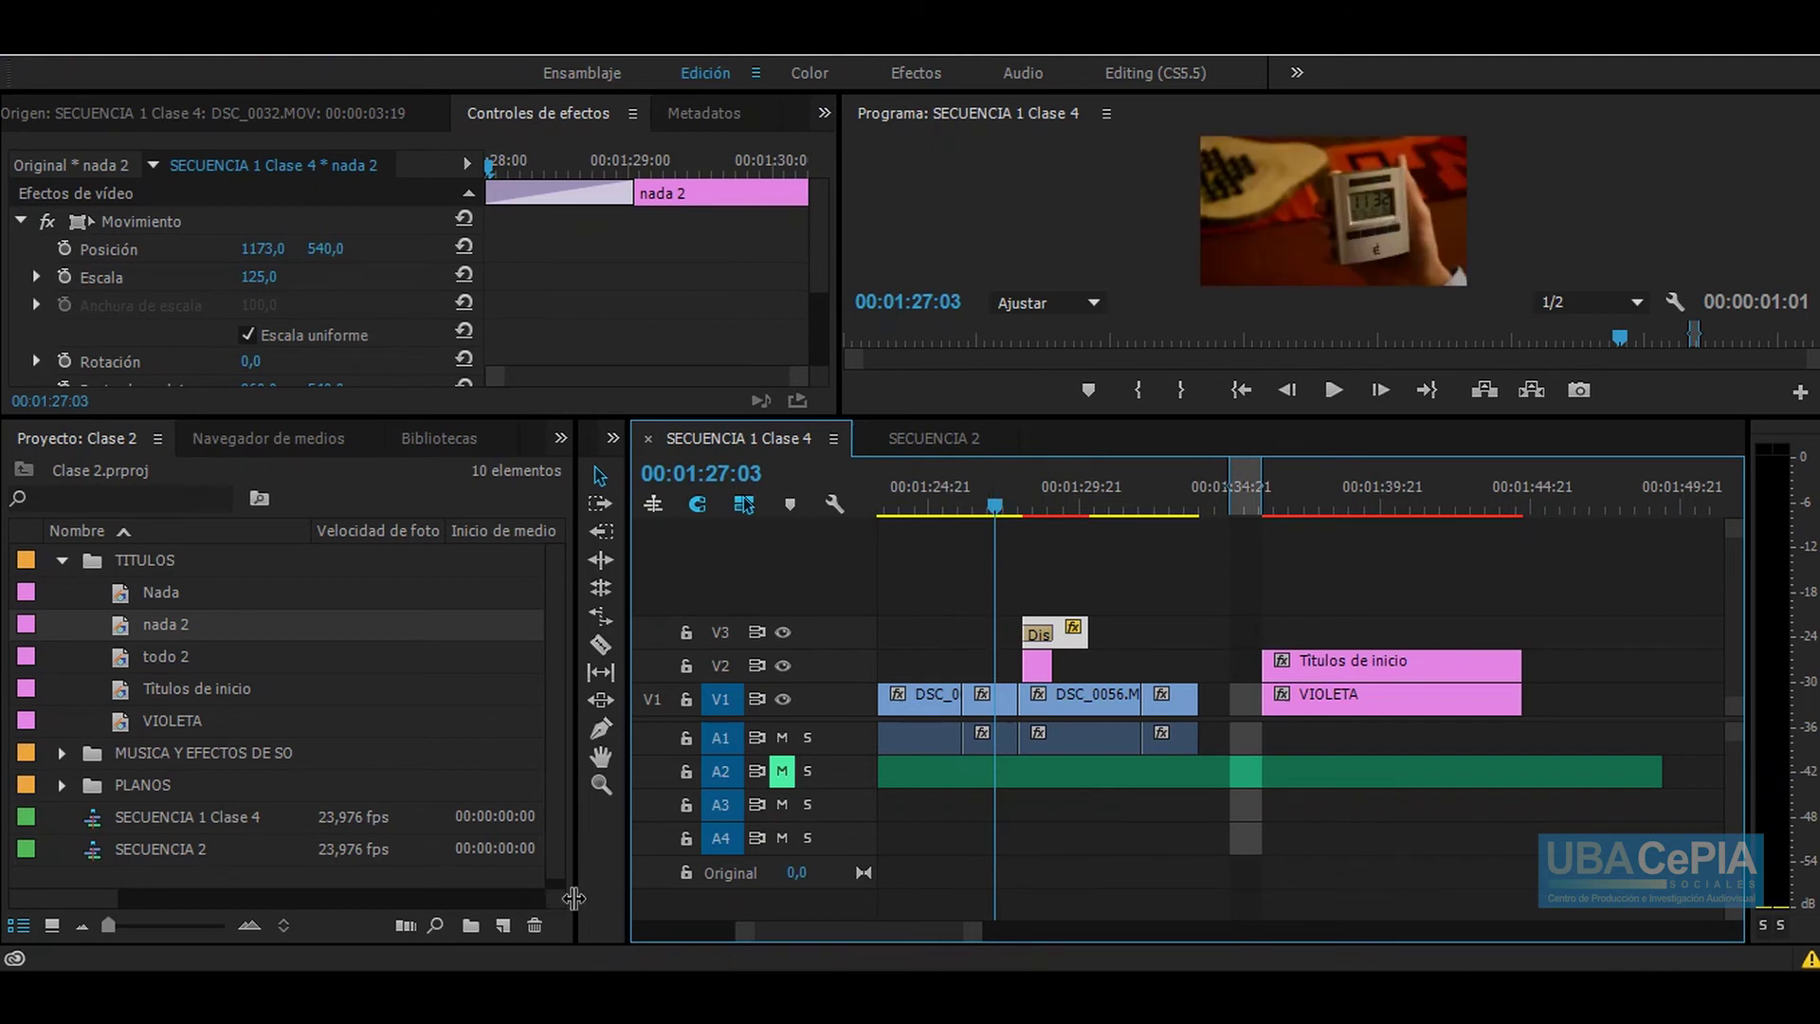
Step: Create a new title, Título 05, accepting the default settings
click(505, 925)
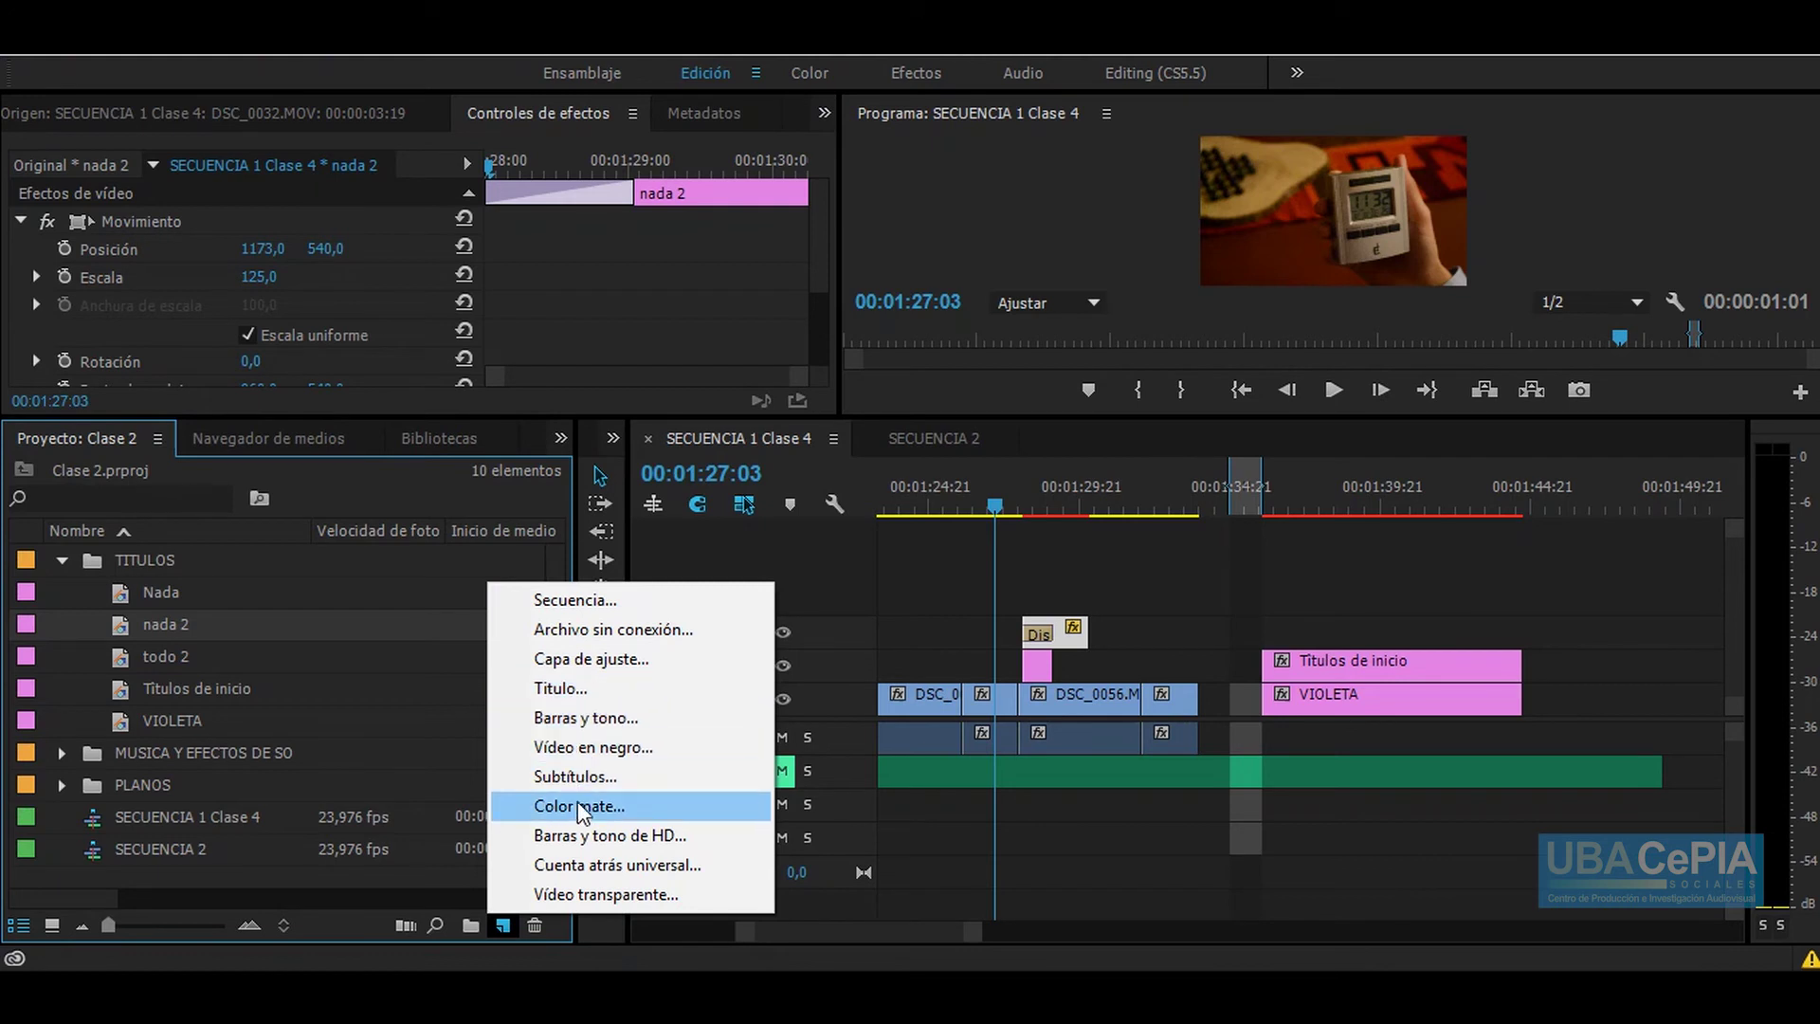
click(560, 689)
click(988, 620)
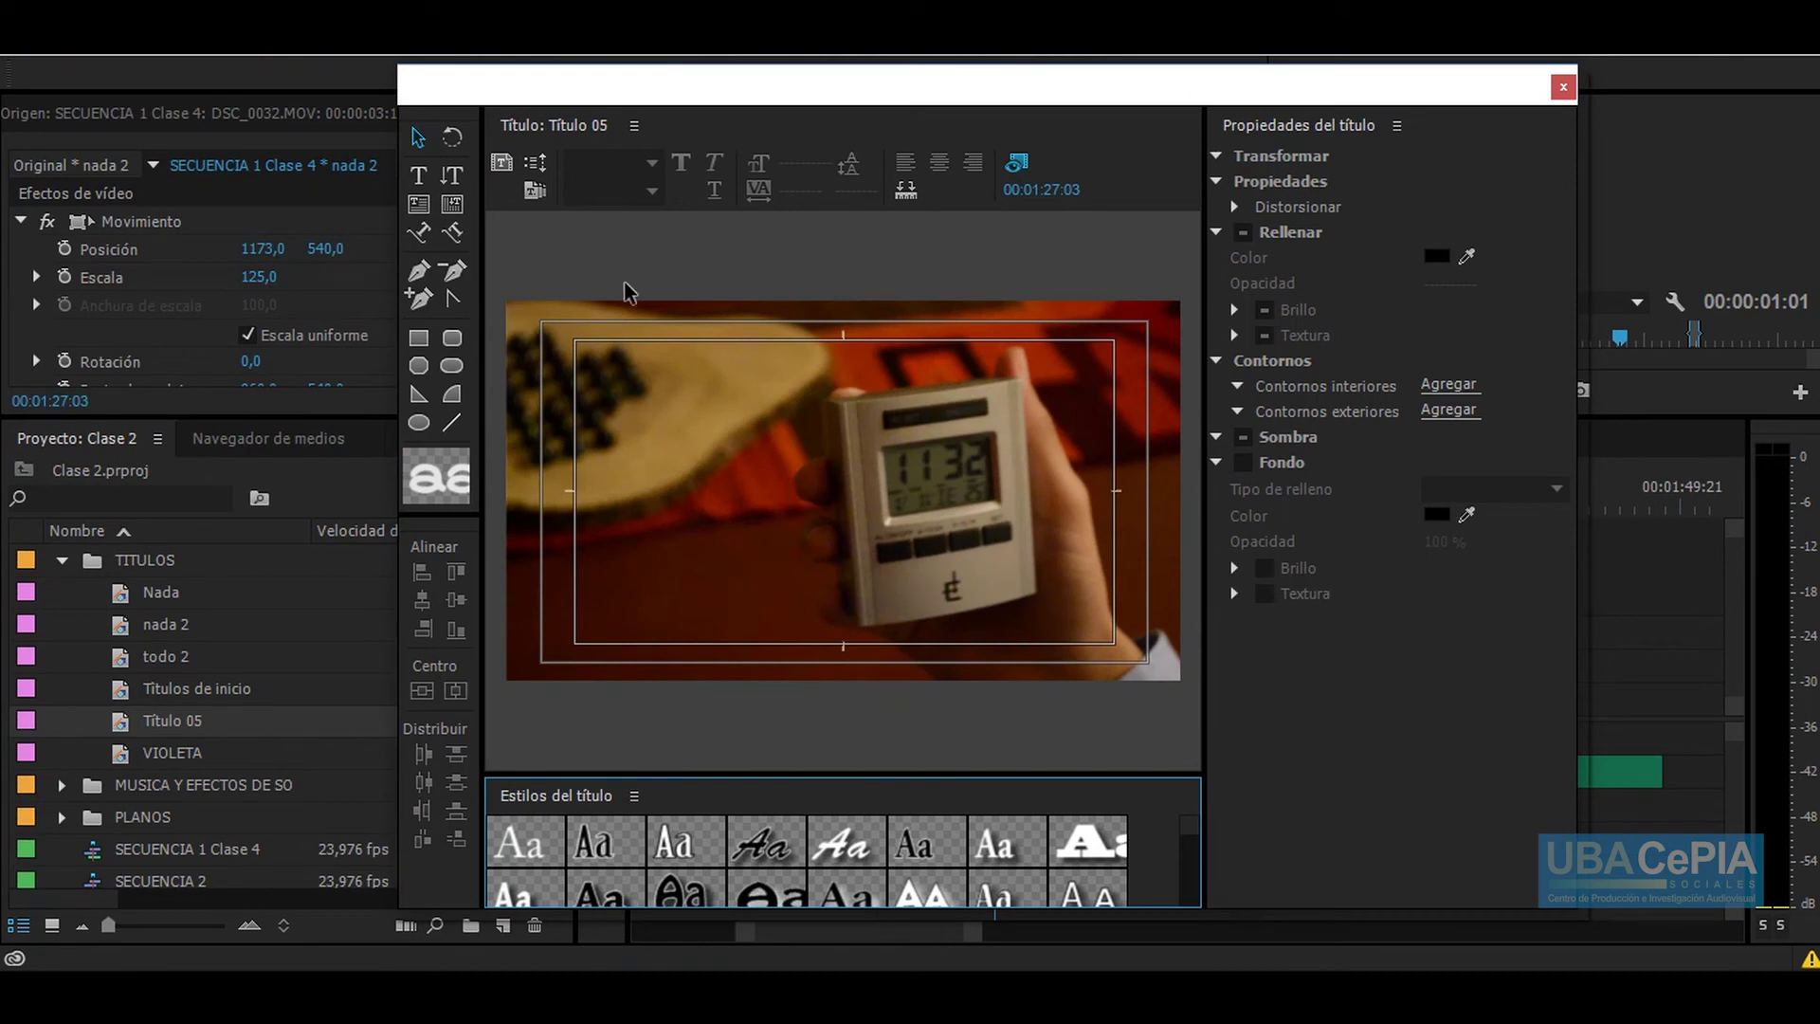
Step: Draw a wide bar across the frame top and paste a copy at the bottom
click(418, 270)
click(418, 337)
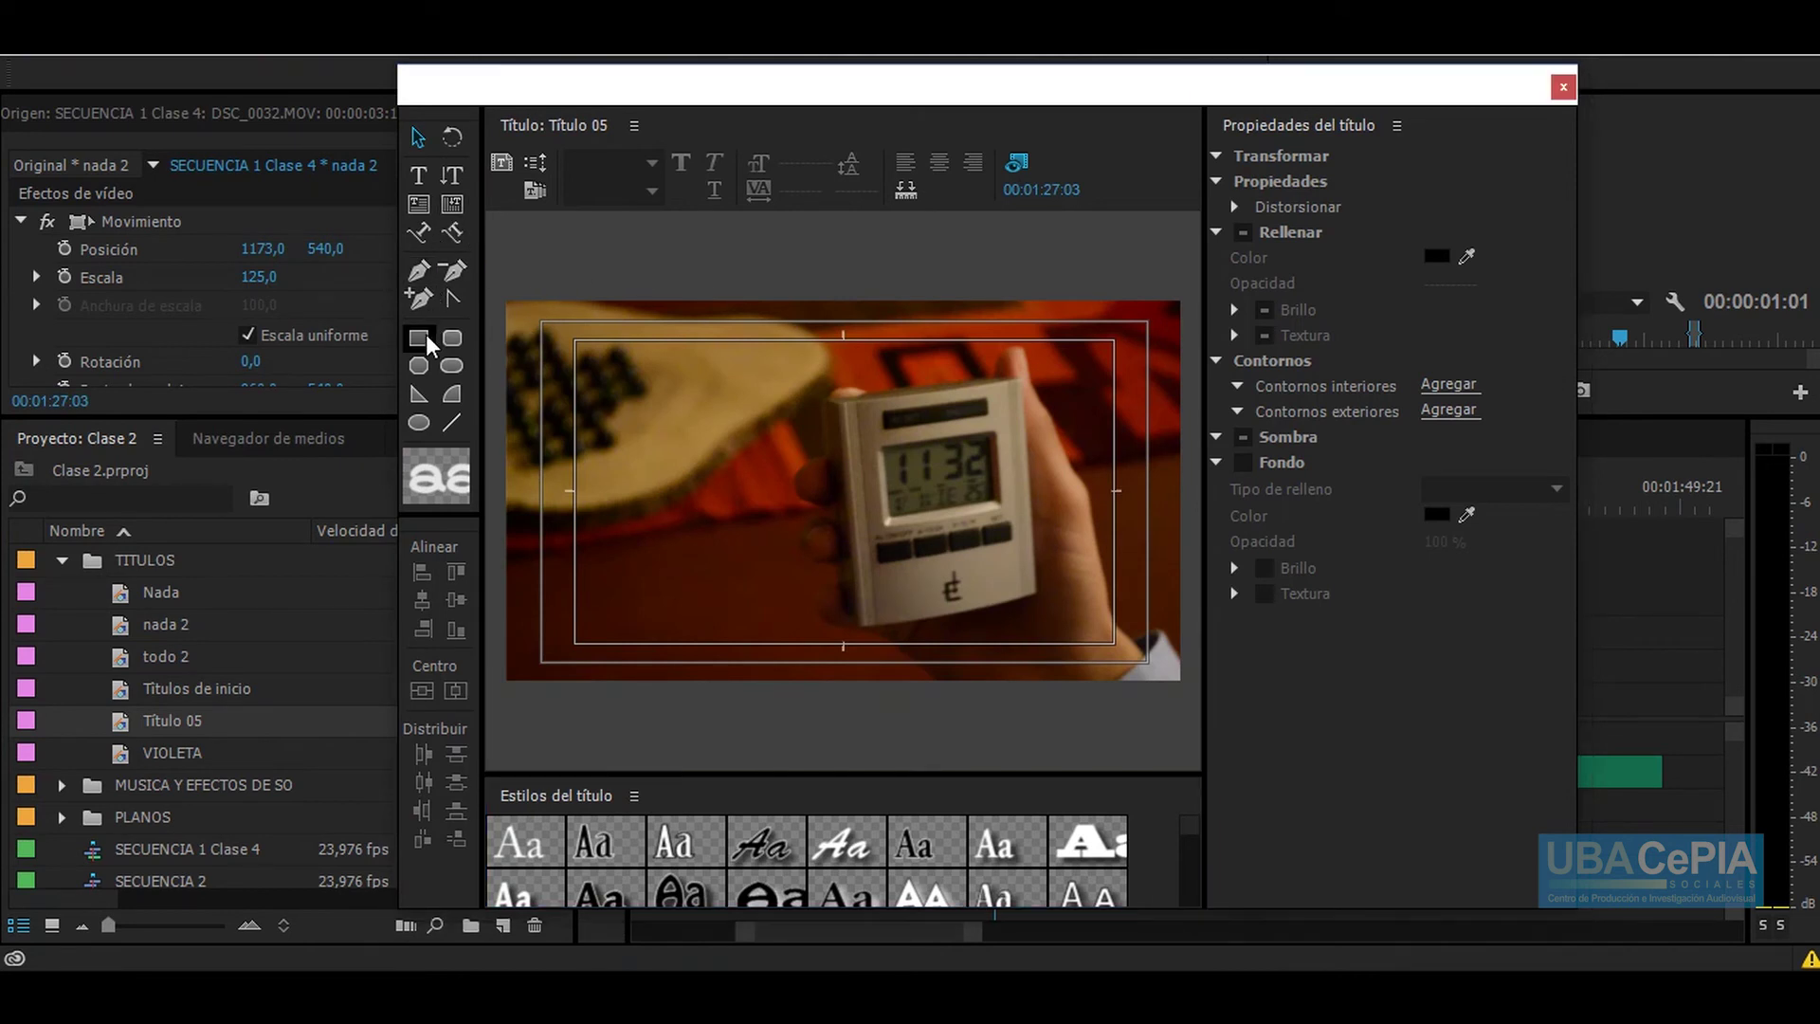
drag(499, 276, 1202, 343)
click(417, 140)
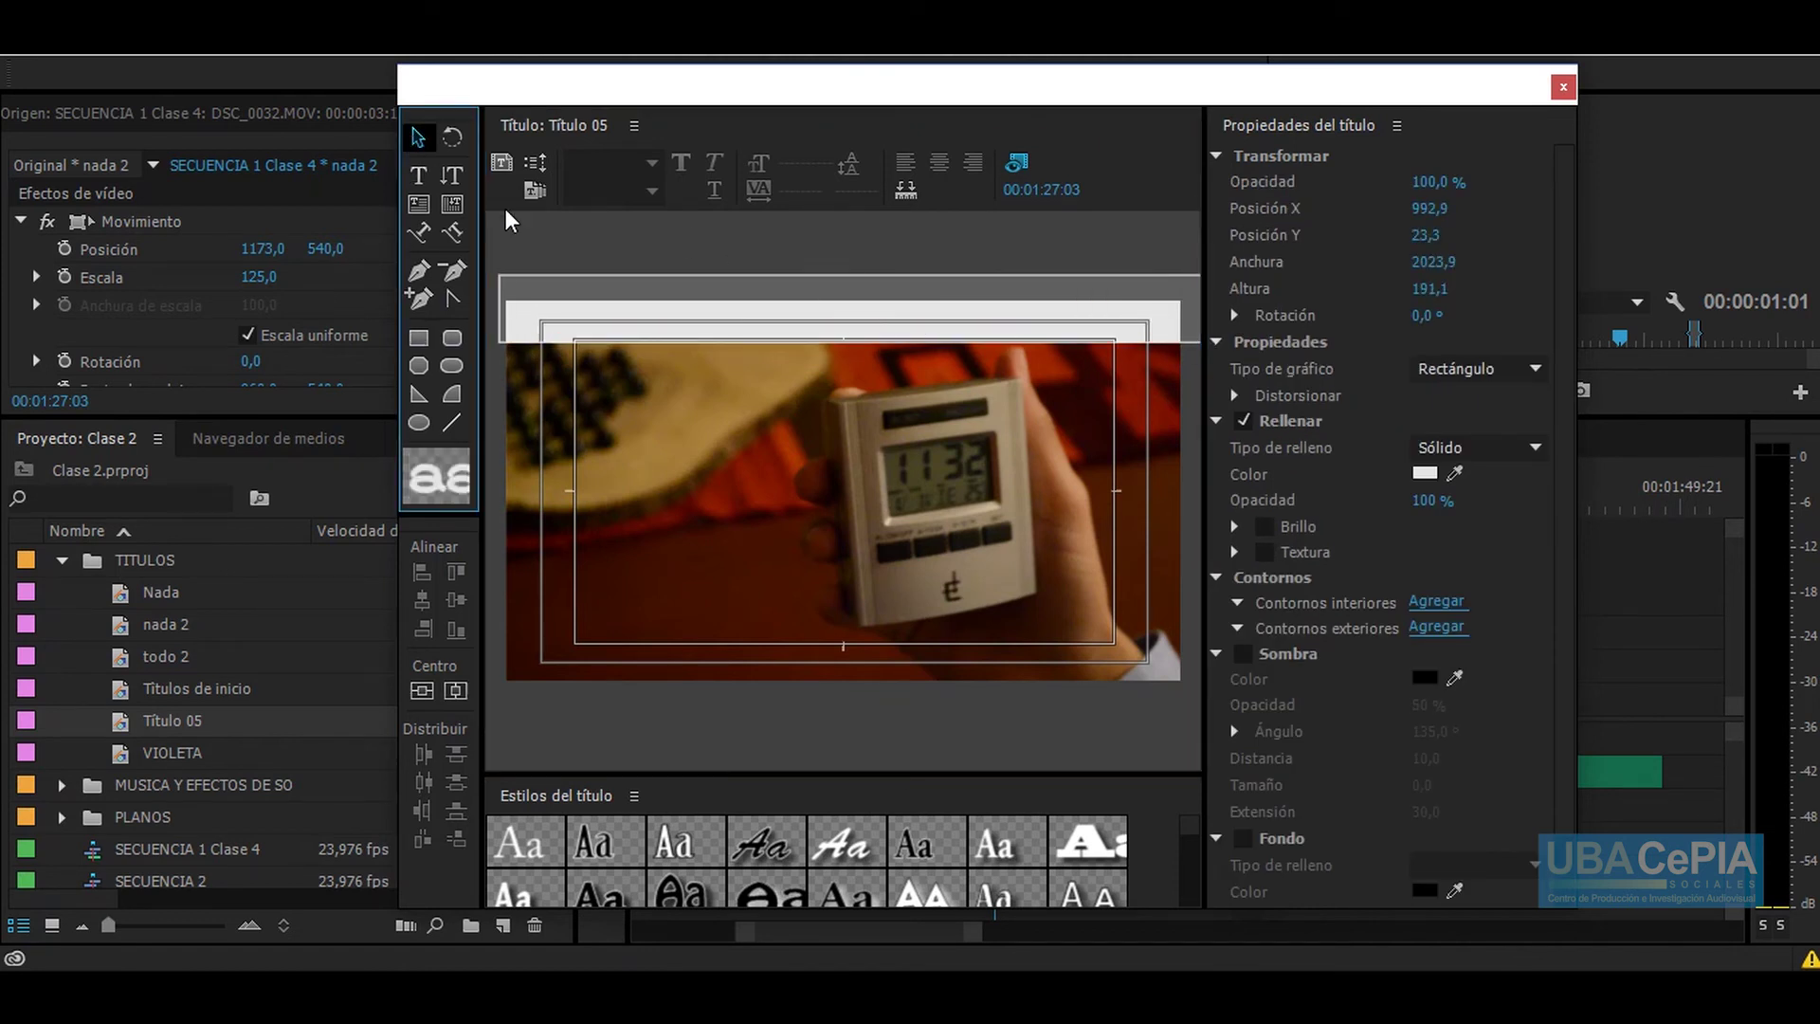
right_click(638, 322)
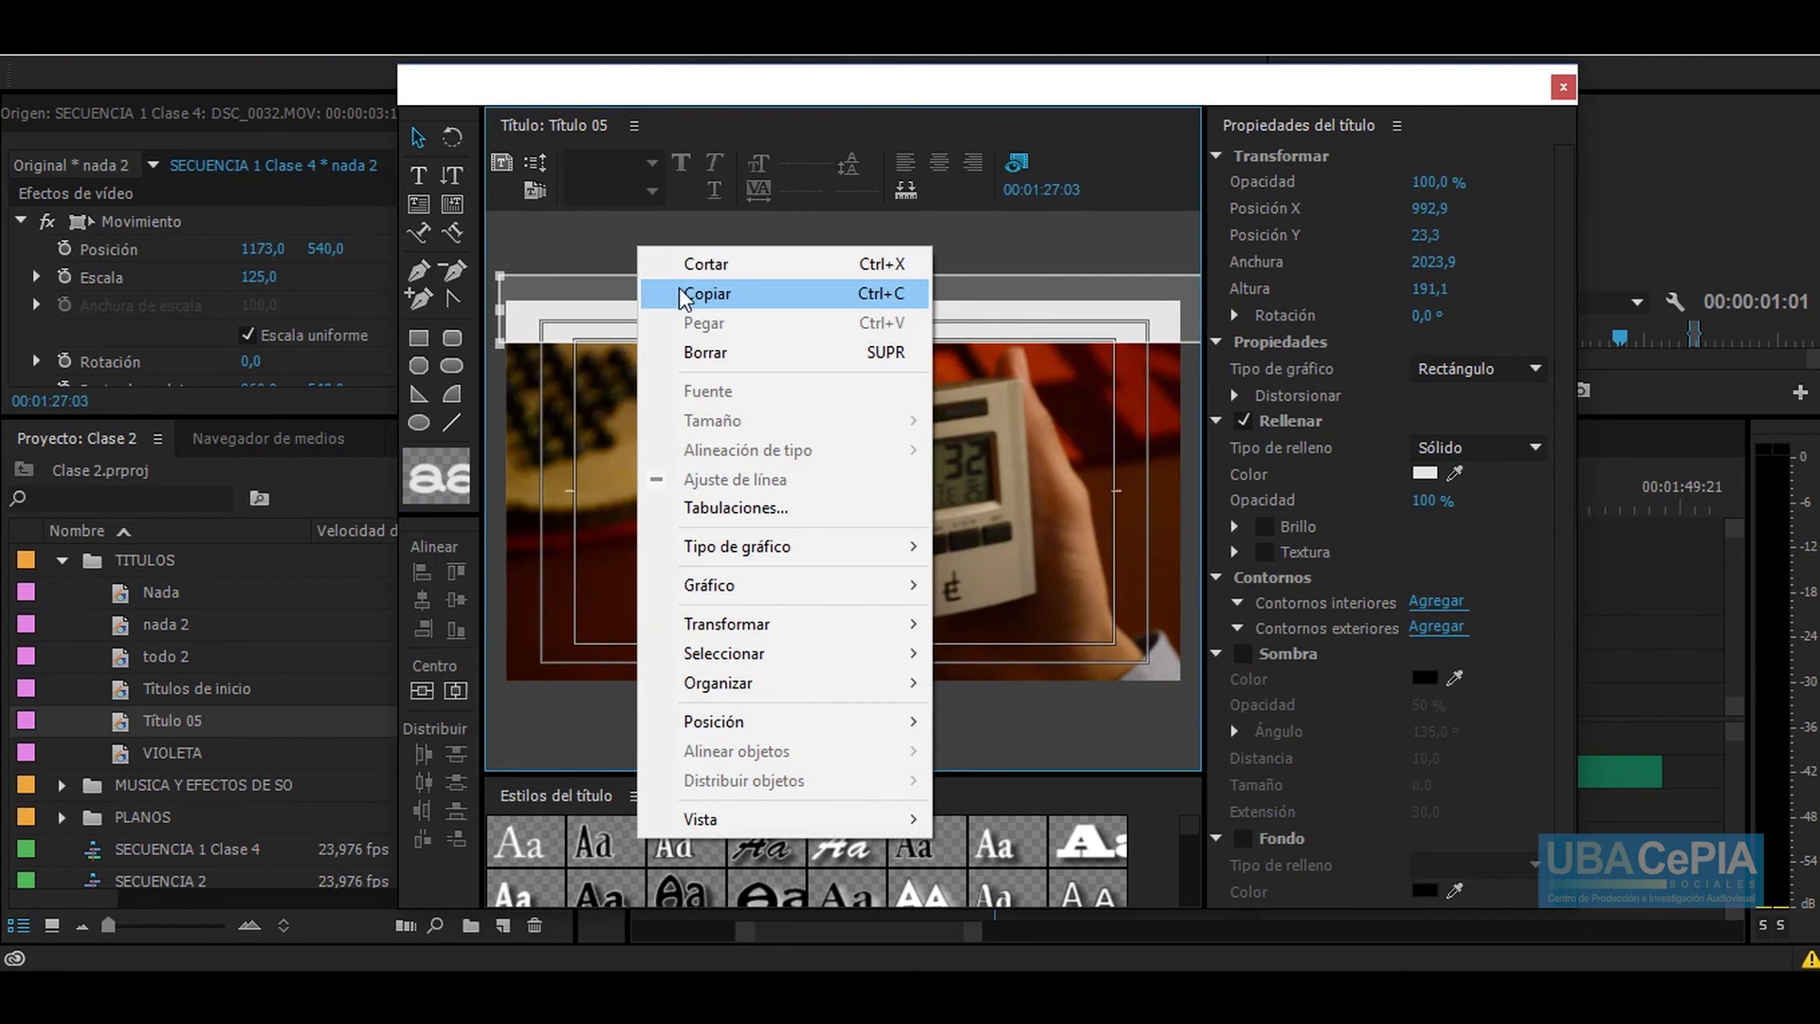
click(674, 293)
right_click(651, 332)
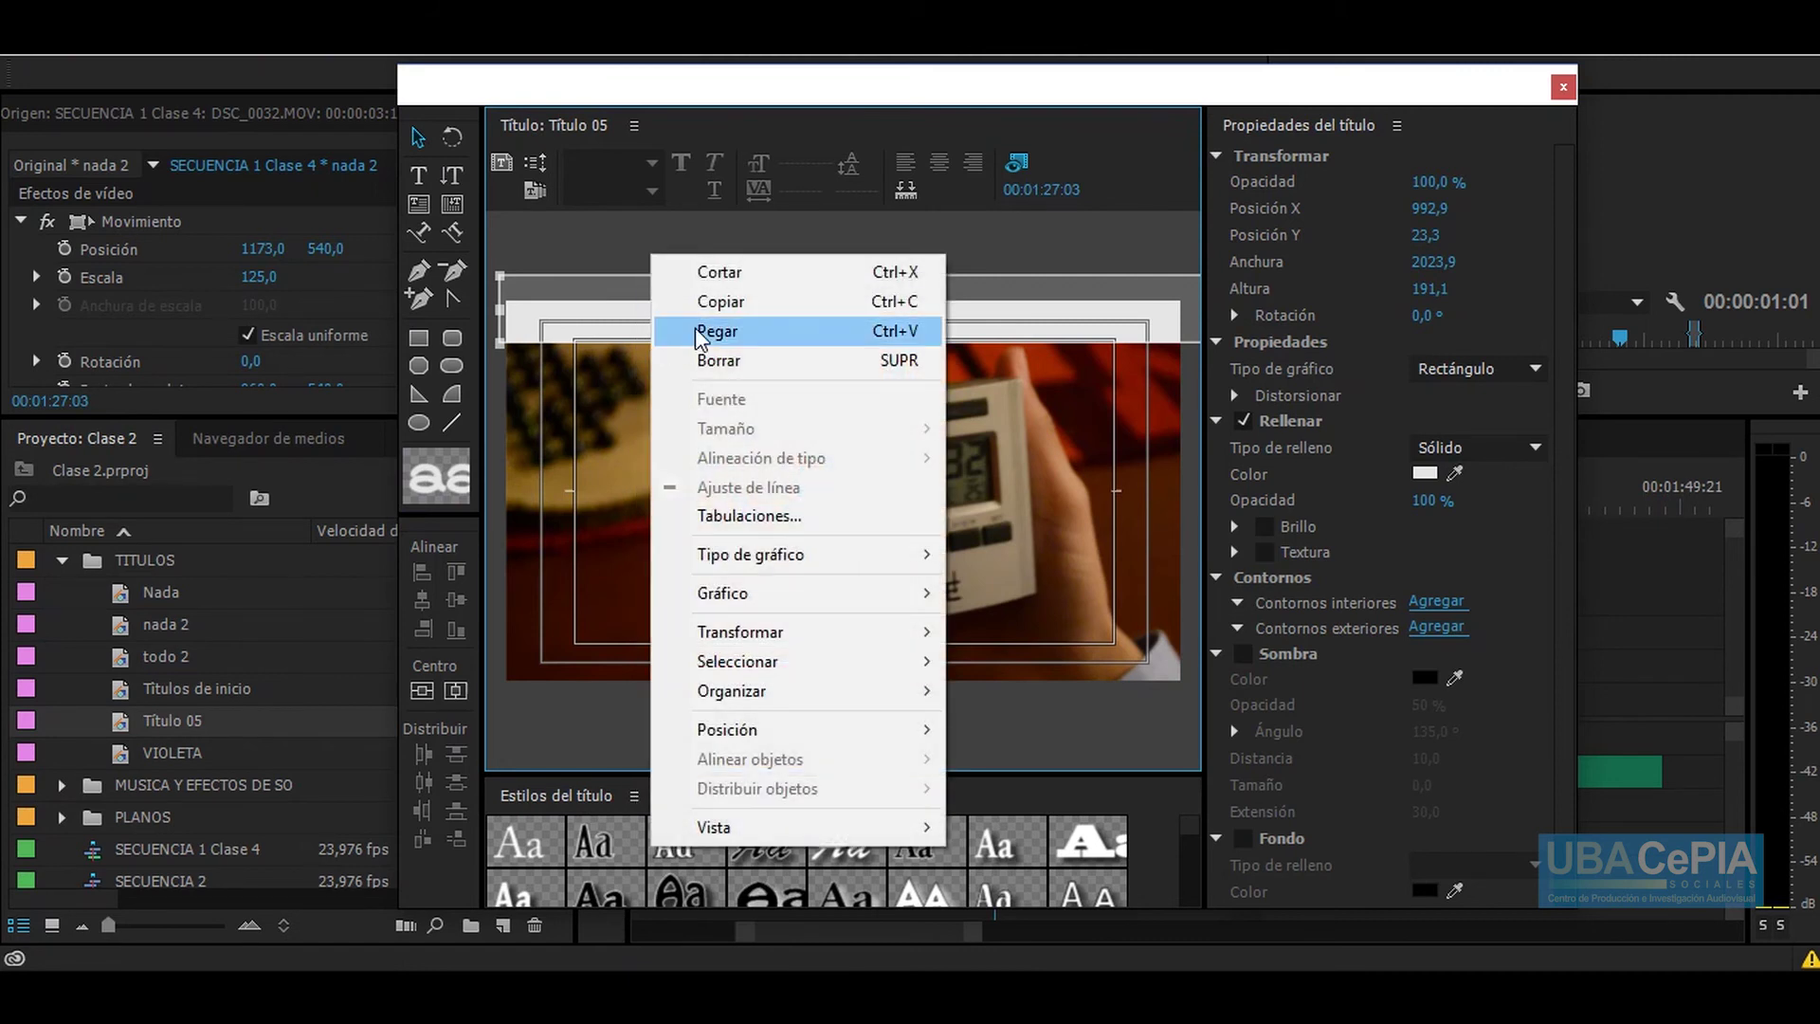
click(697, 331)
drag(682, 325, 666, 702)
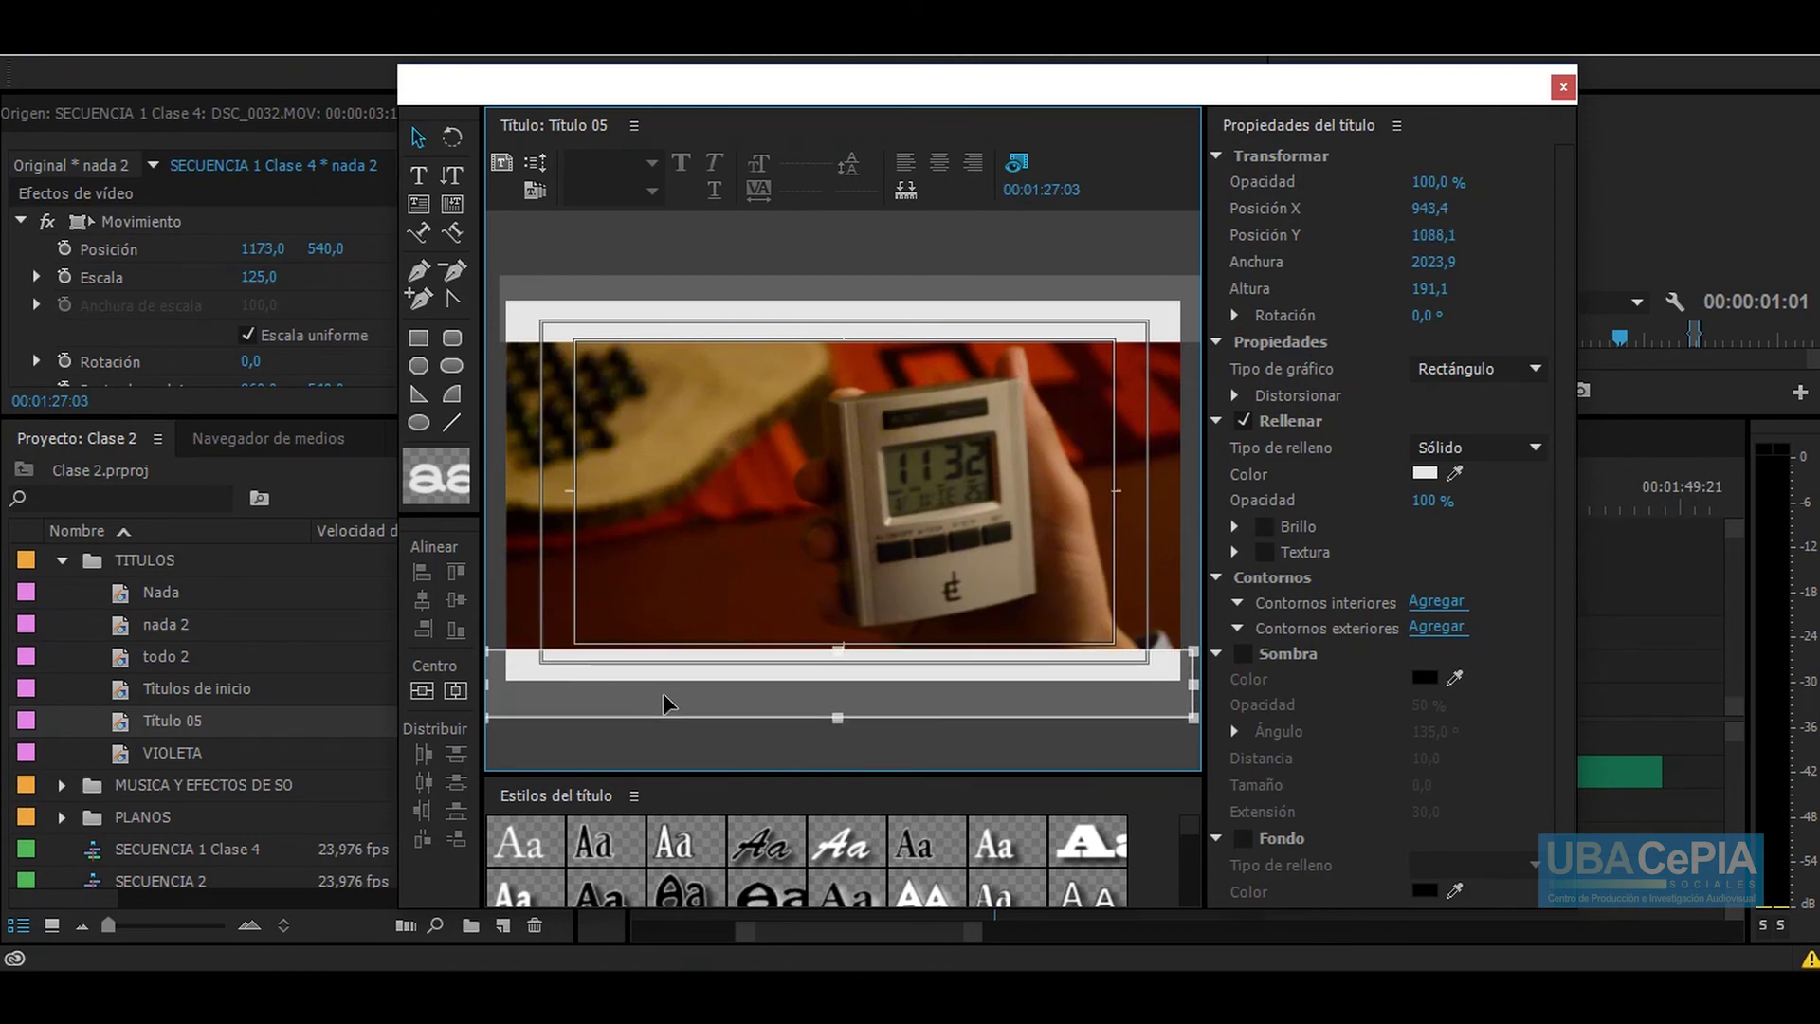
drag(664, 701, 663, 699)
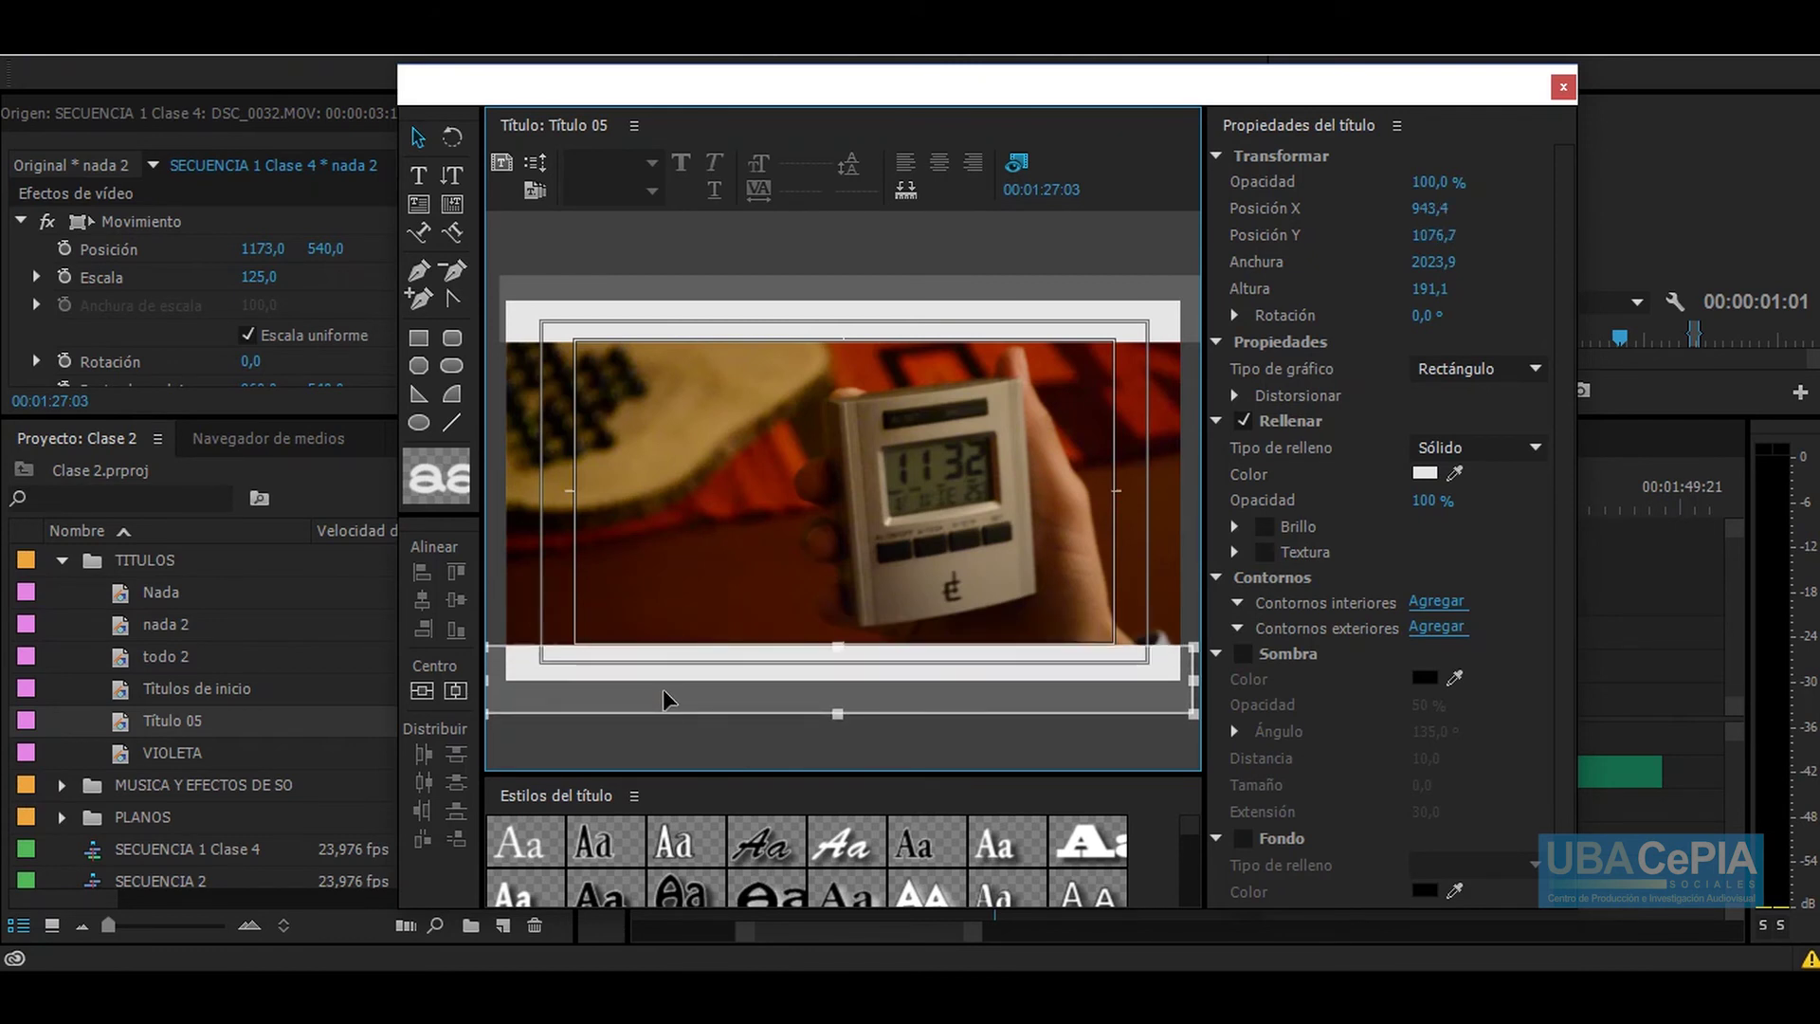
Step: Fill both the top and bottom bars with black, then close the title editor
click(1149, 327)
click(1430, 476)
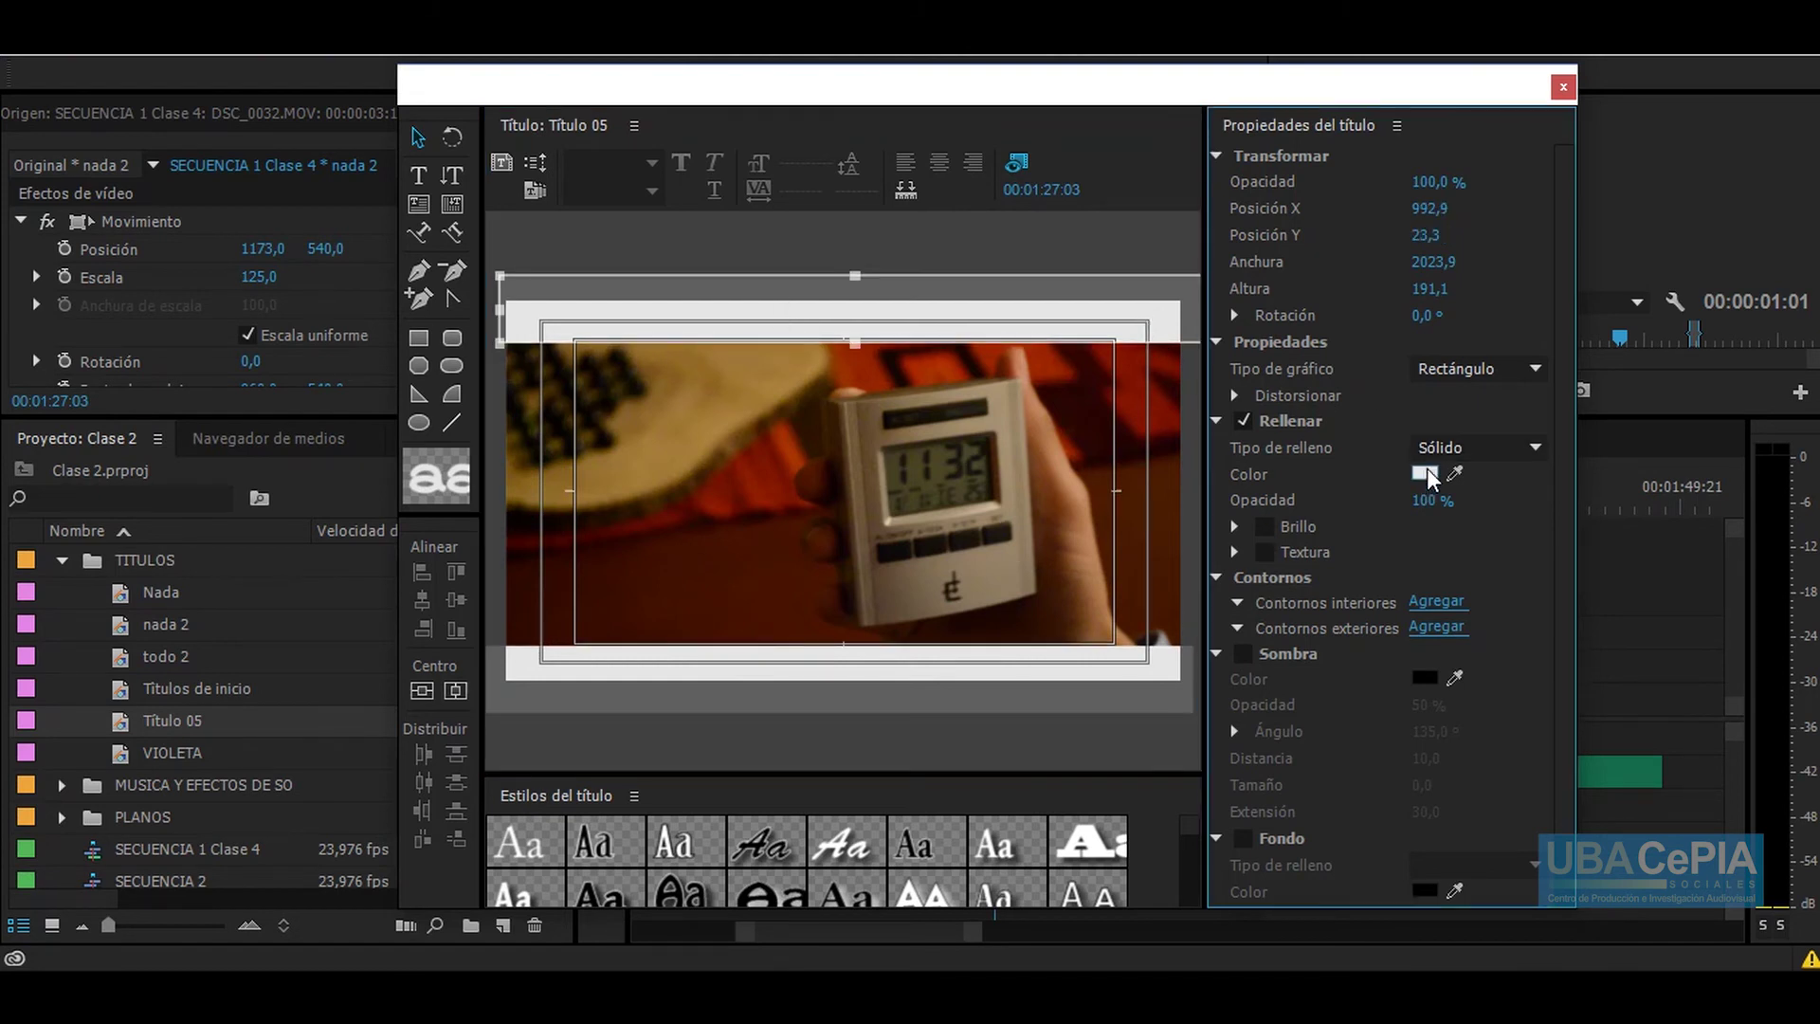
click(1430, 476)
drag(675, 423, 863, 370)
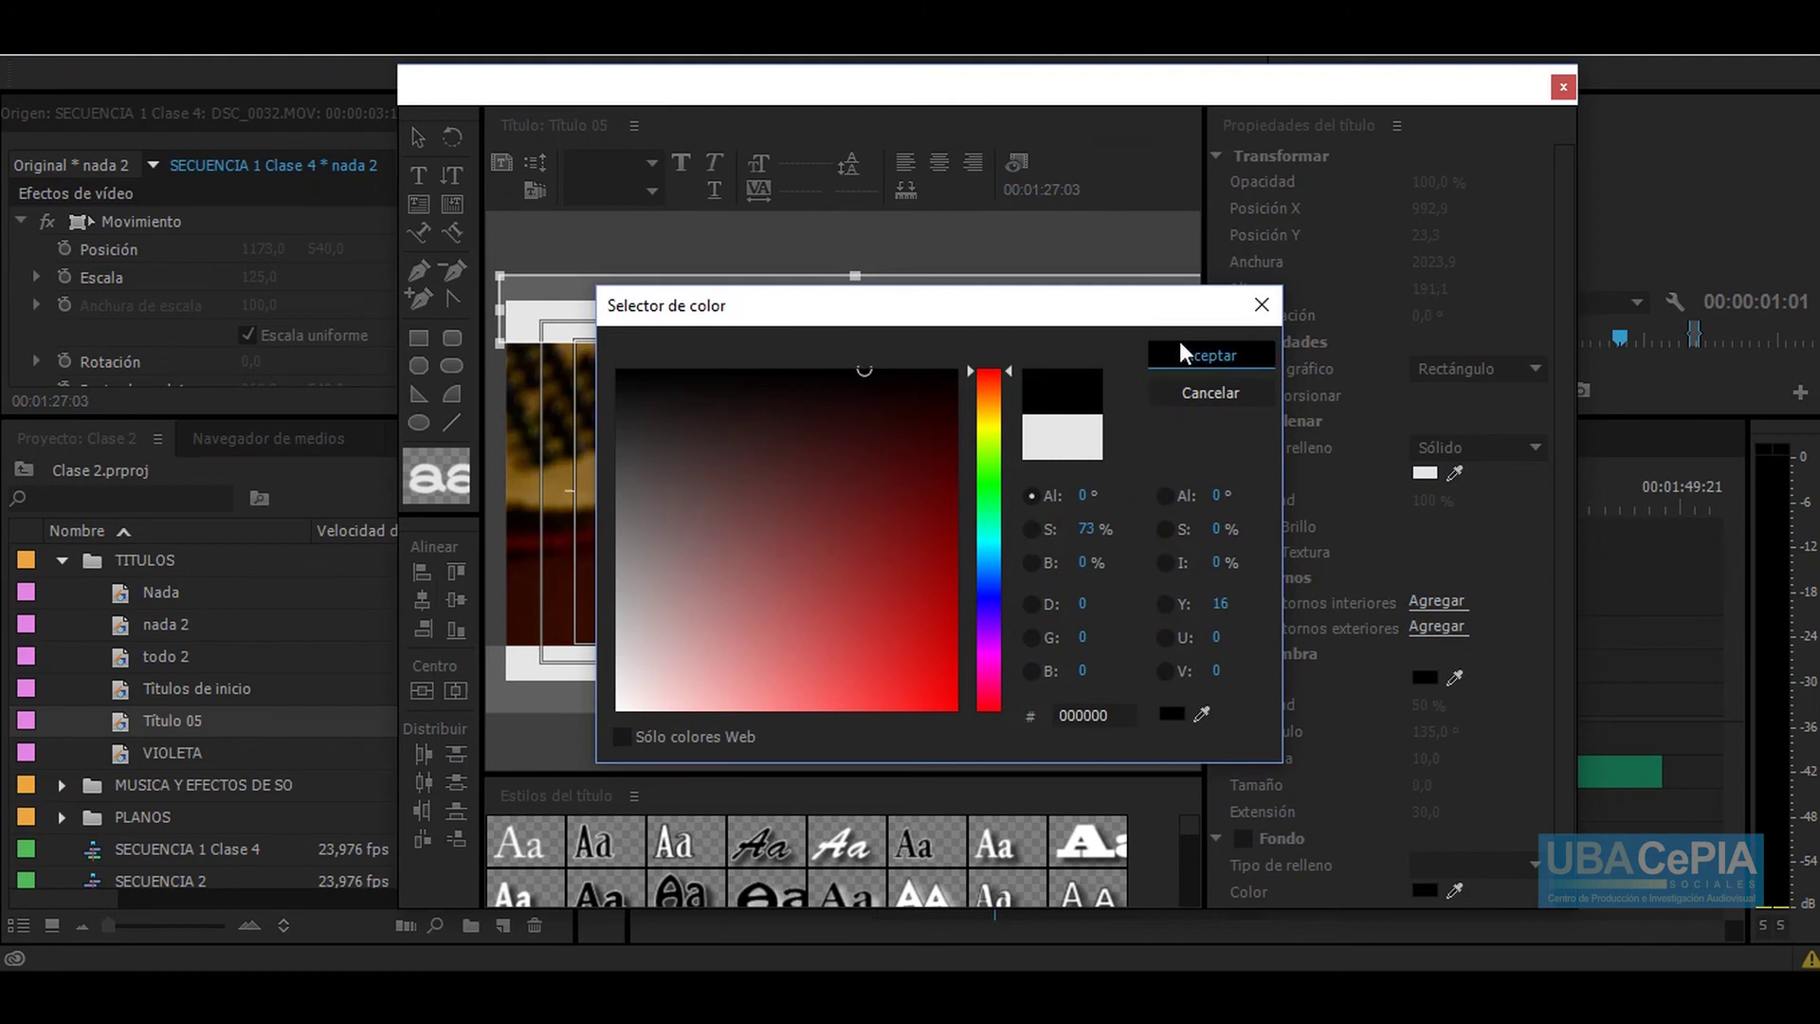
click(1204, 354)
click(829, 669)
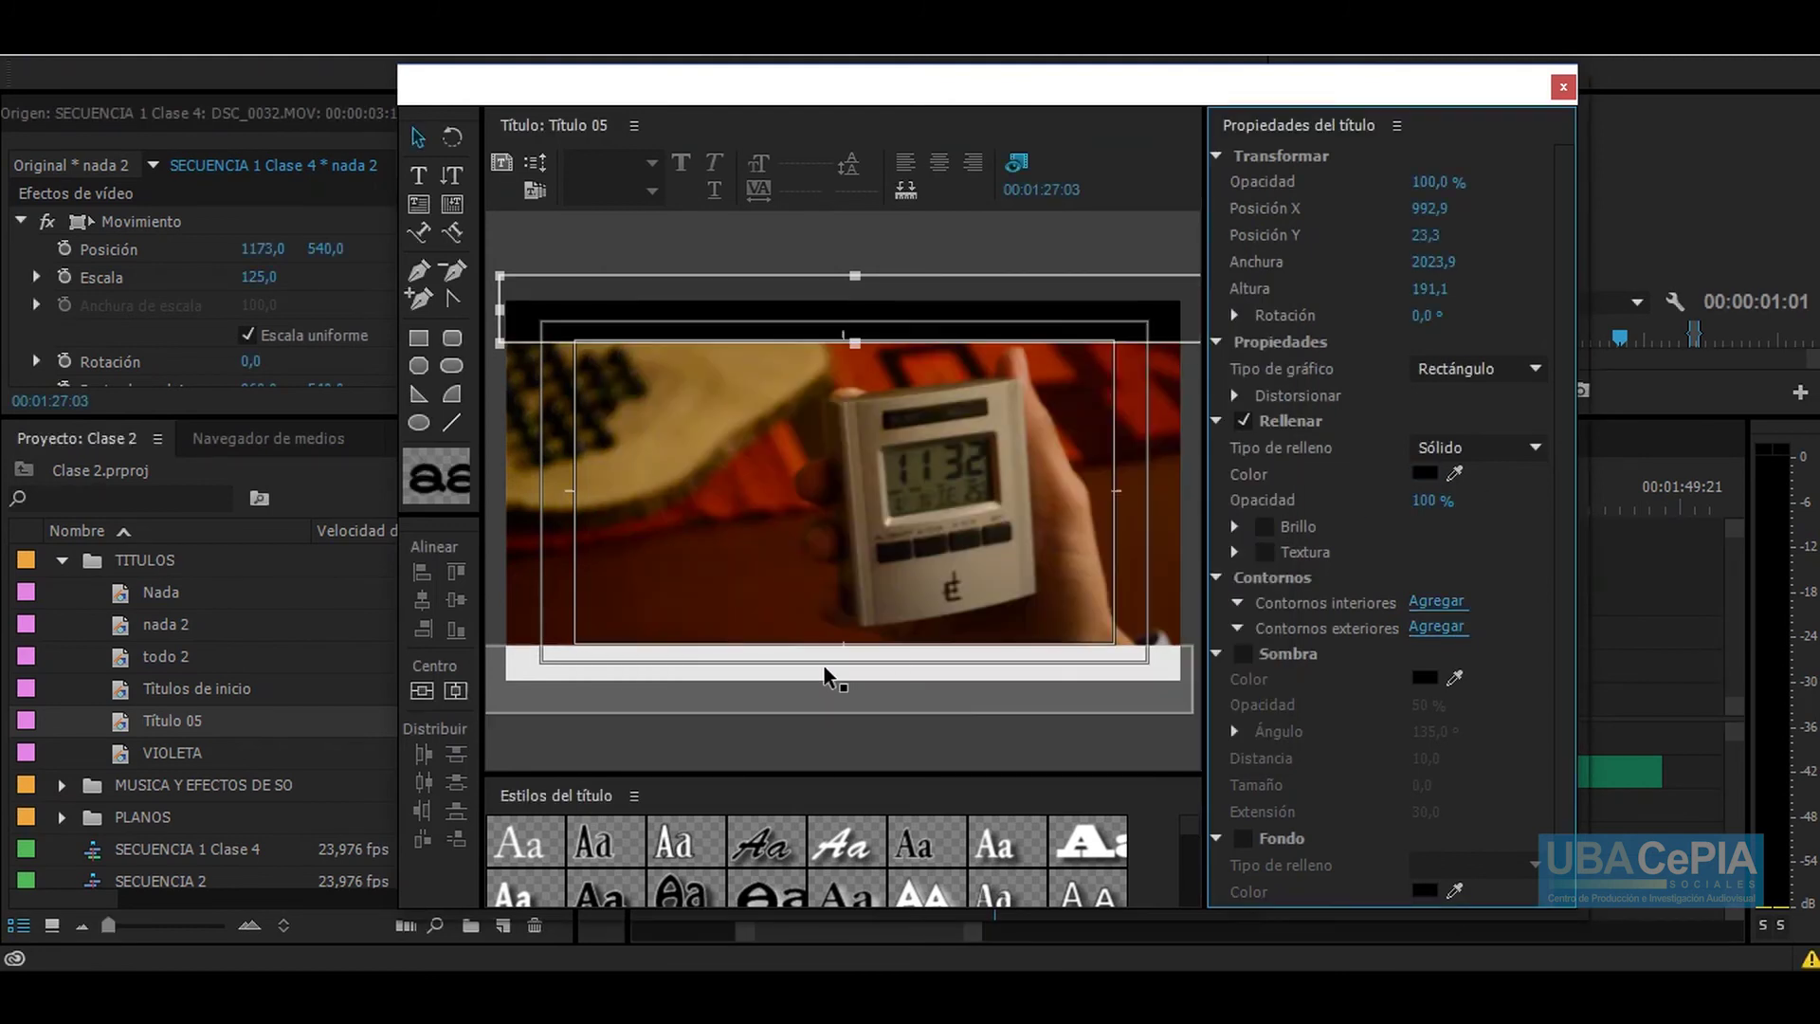
click(1425, 473)
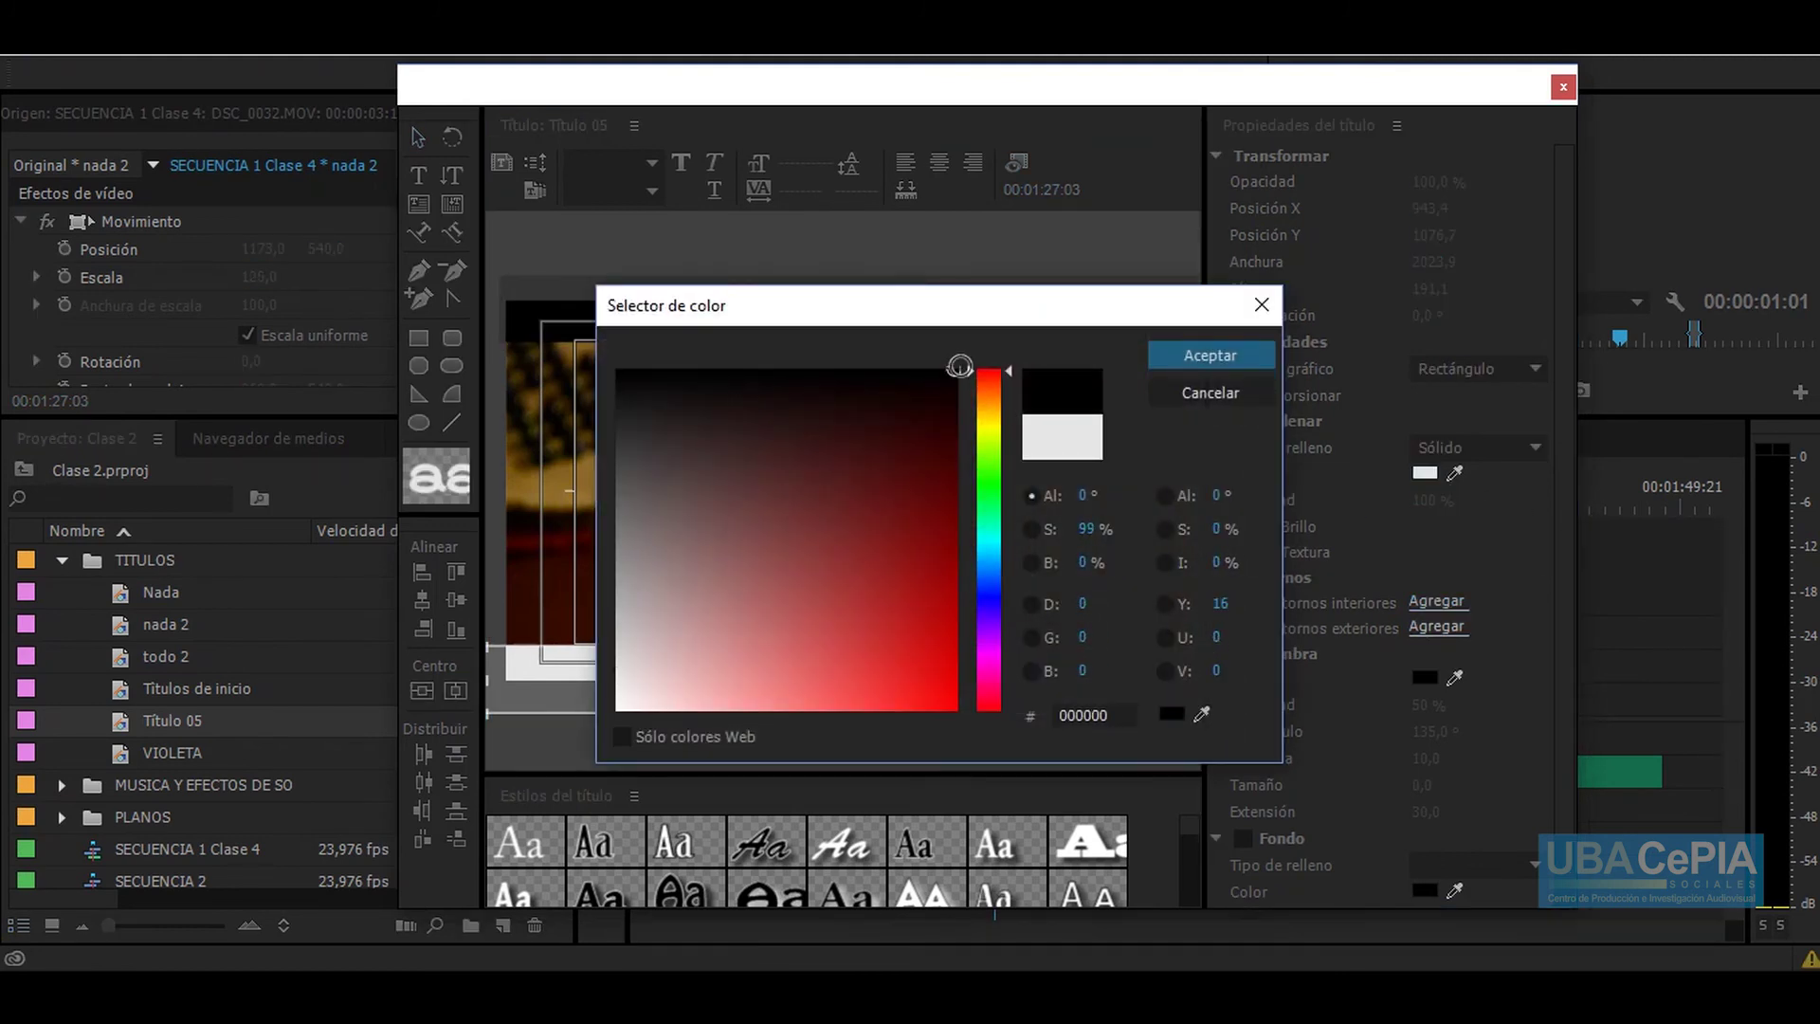
click(1208, 356)
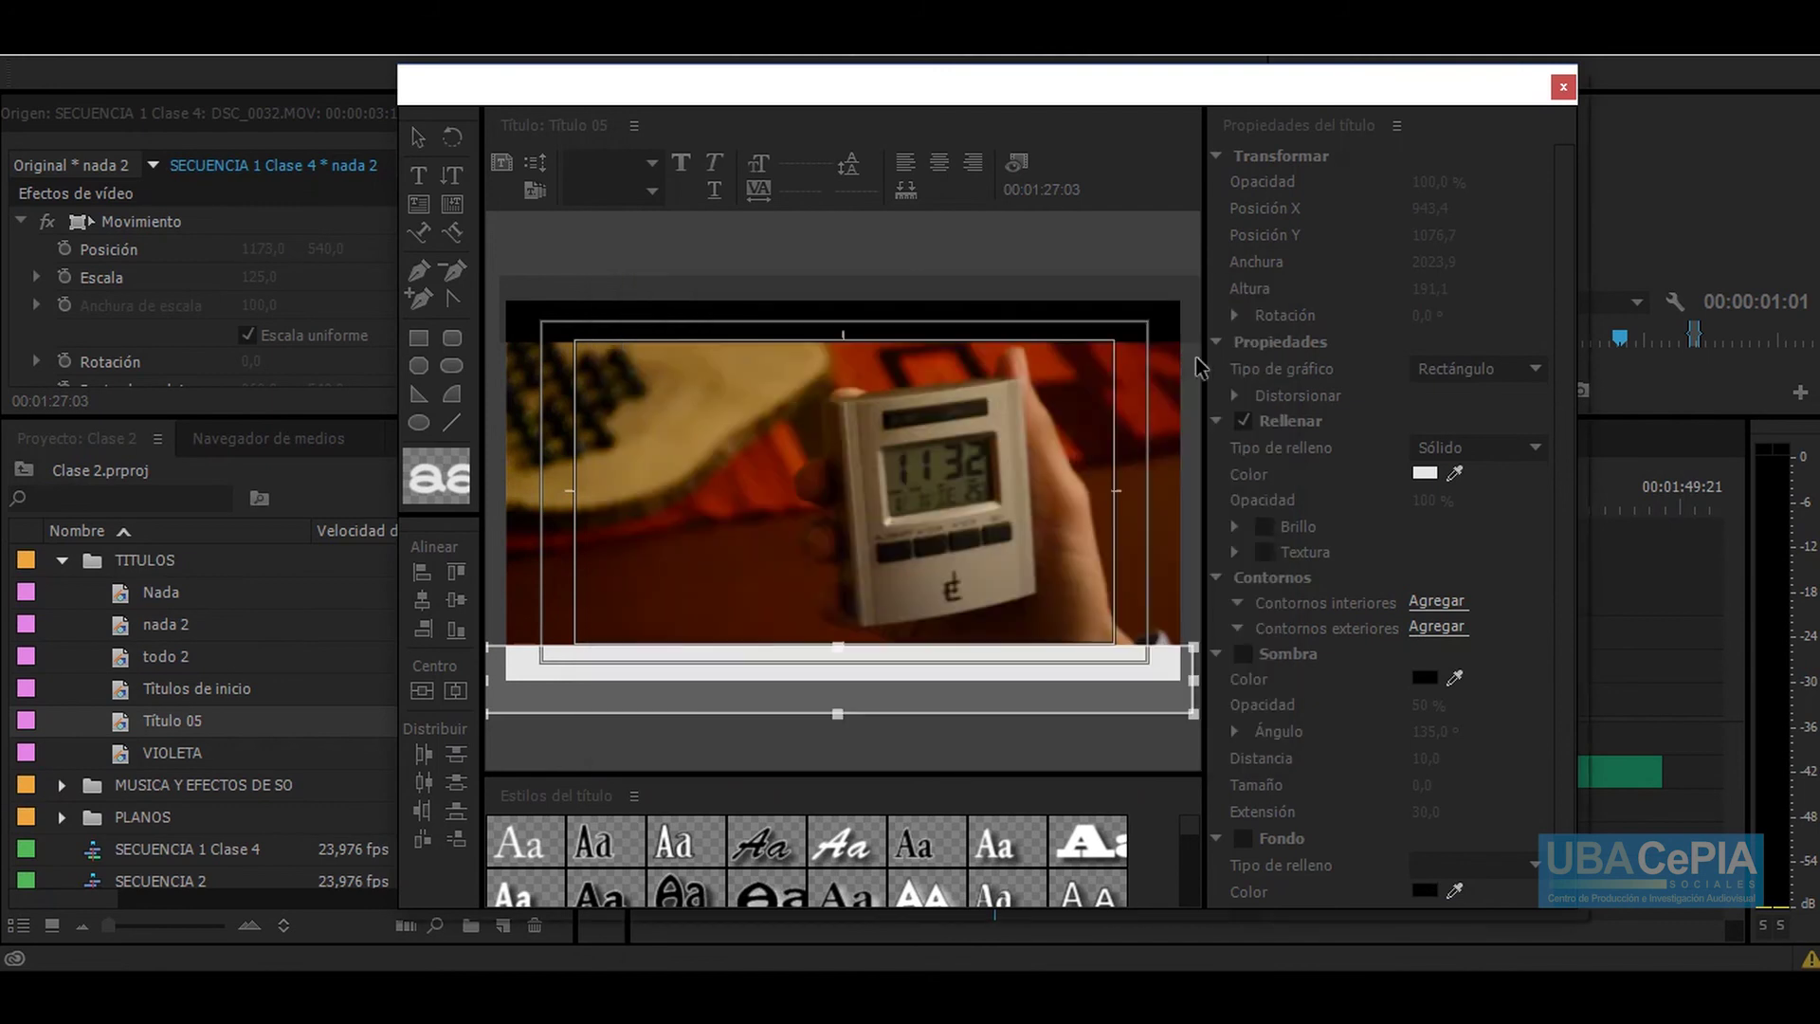
click(766, 470)
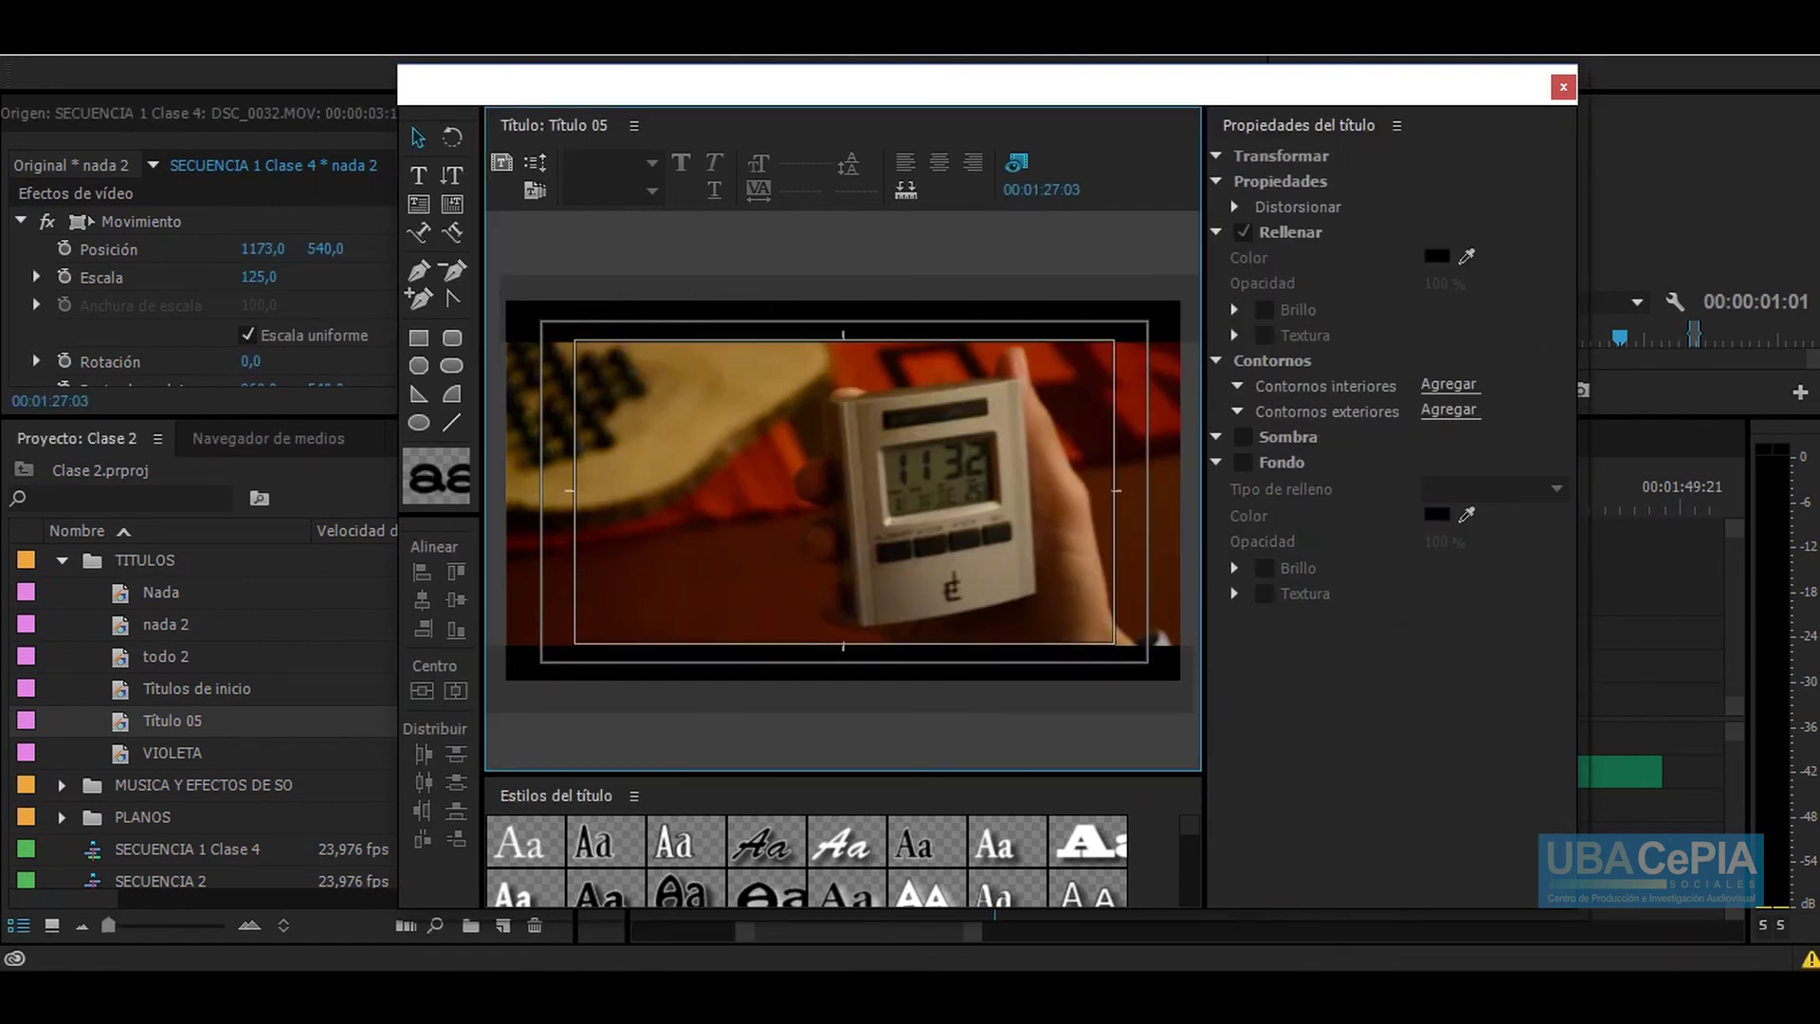
click(1563, 87)
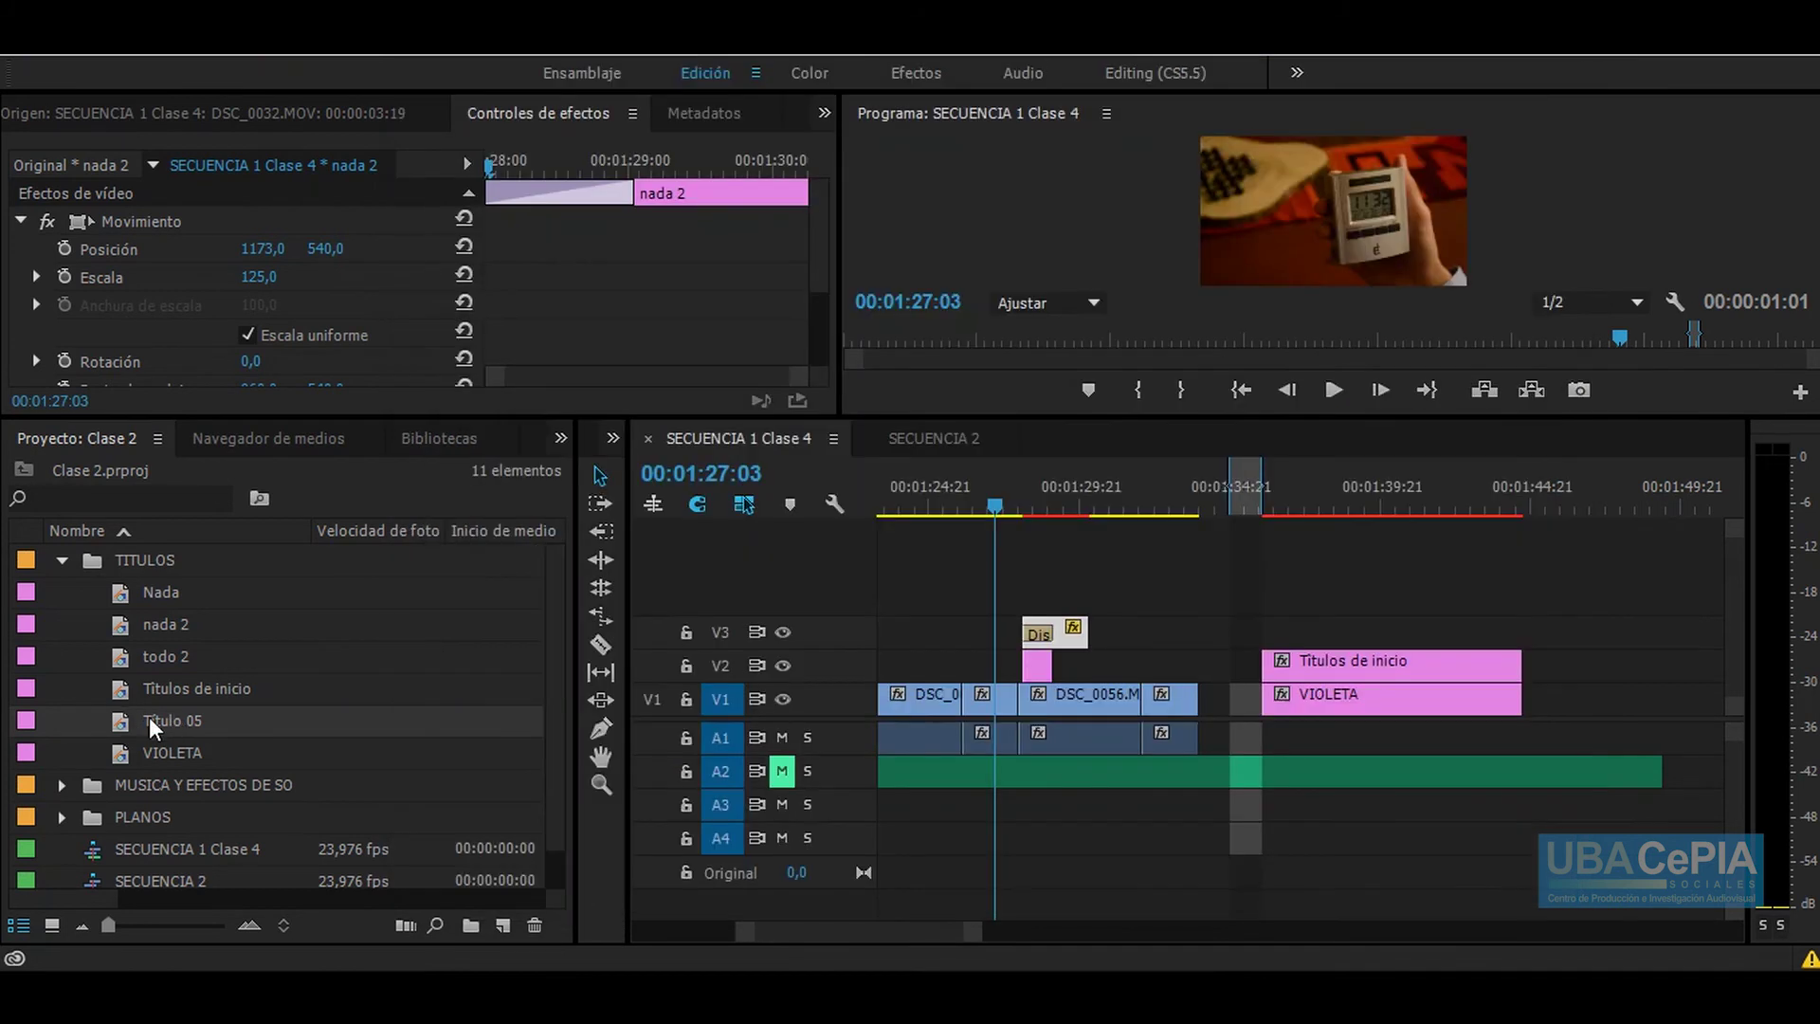
Step: Rename Título 05 to BARRAS and drop it on V2 at the sequence start
click(152, 726)
text(BARRAS)
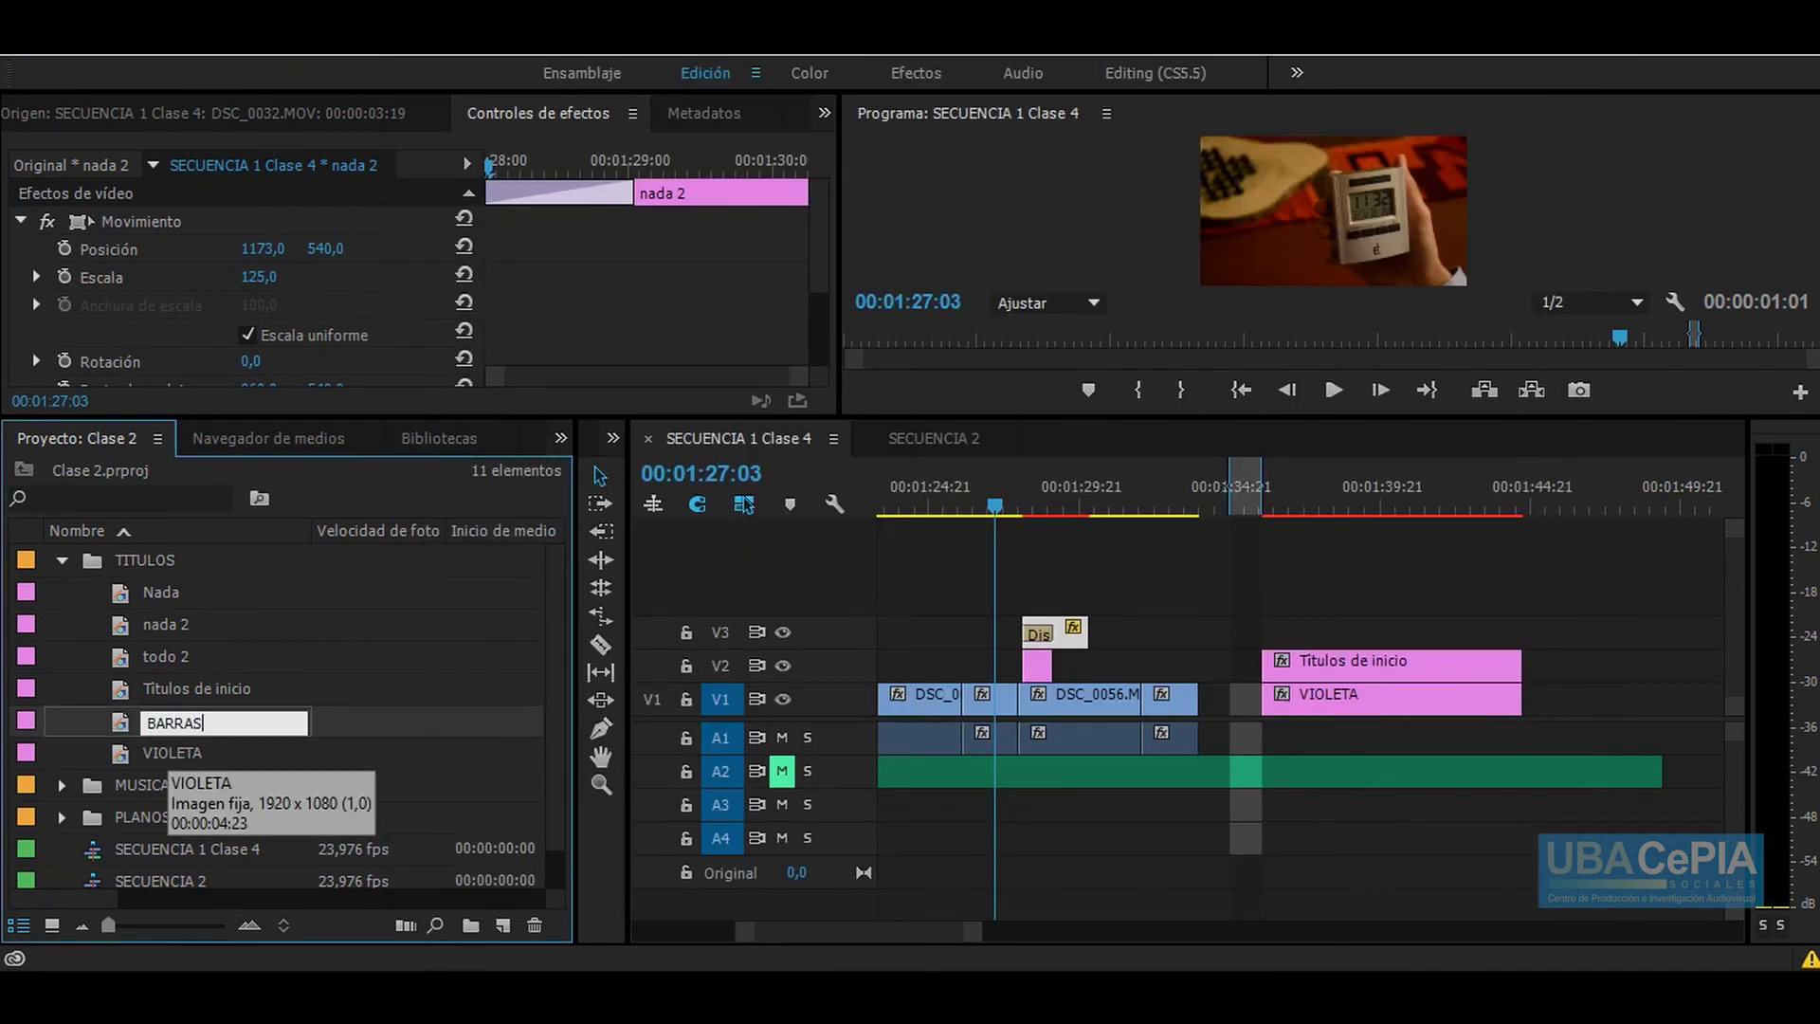
key(Tab)
click(218, 719)
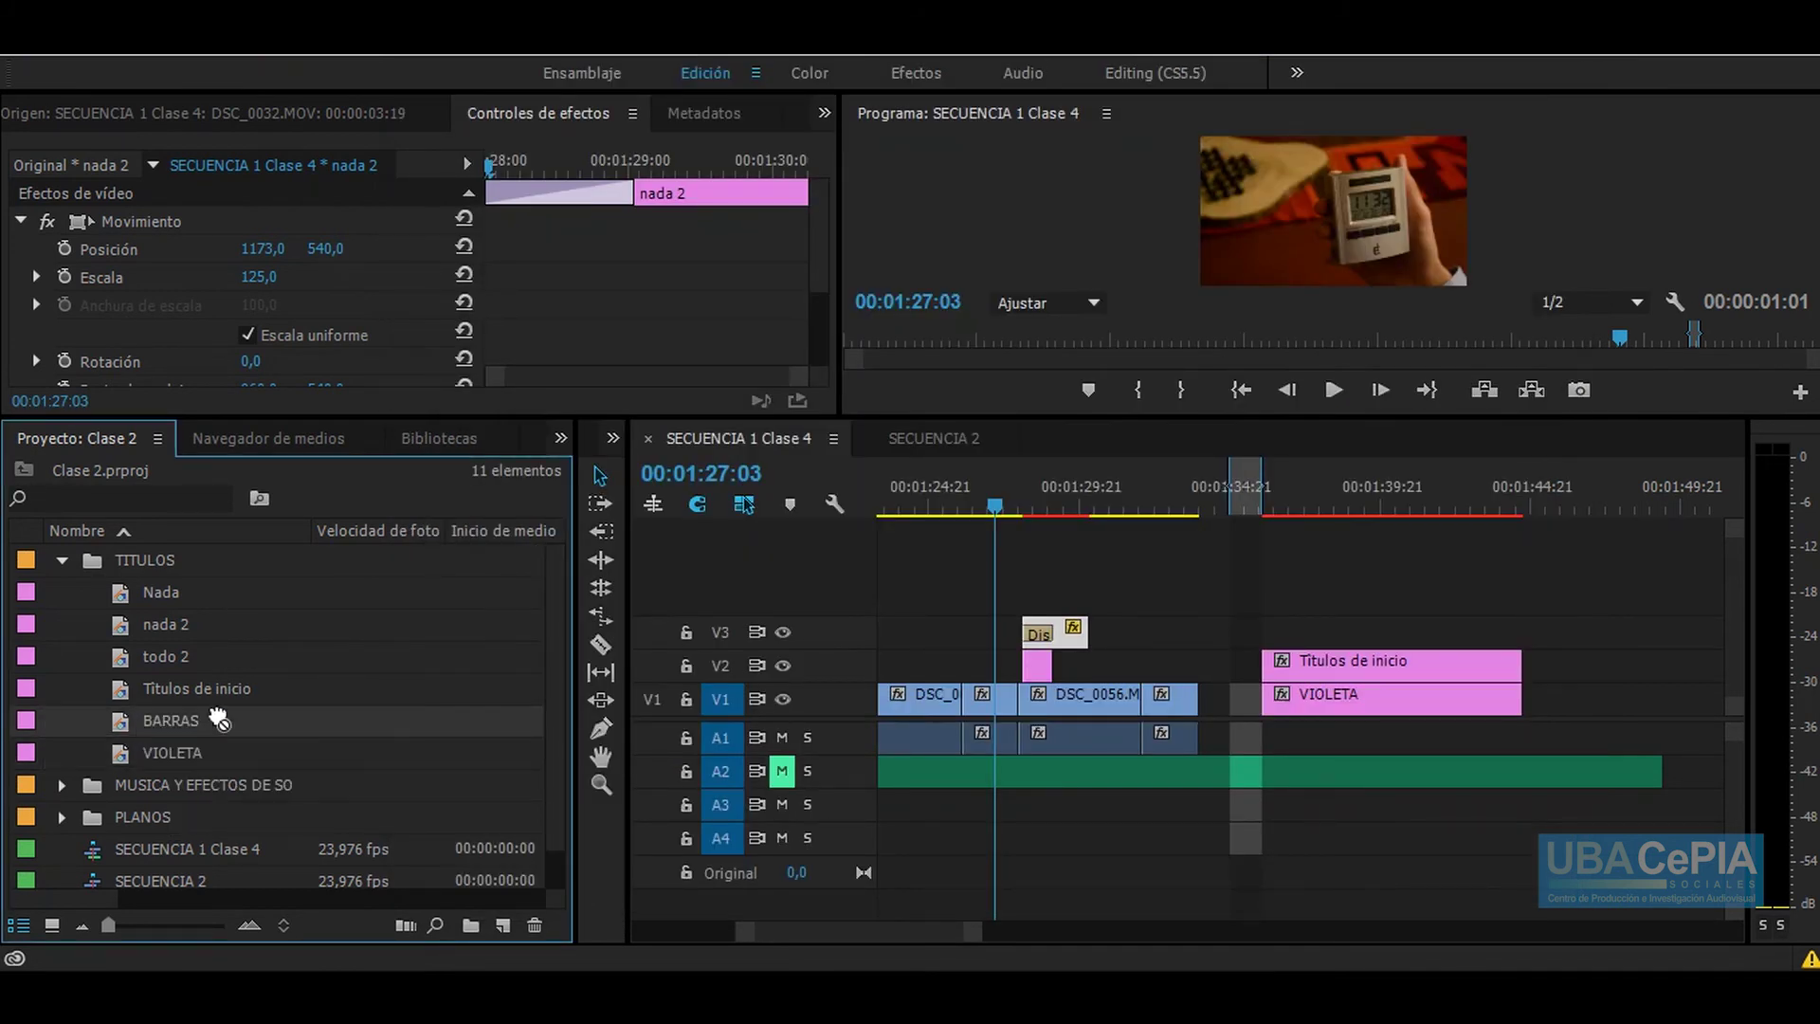
drag(218, 718, 957, 664)
mouse_move(974, 512)
mouse_down()
mouse_move(943, 517)
mouse_move(965, 512)
mouse_up()
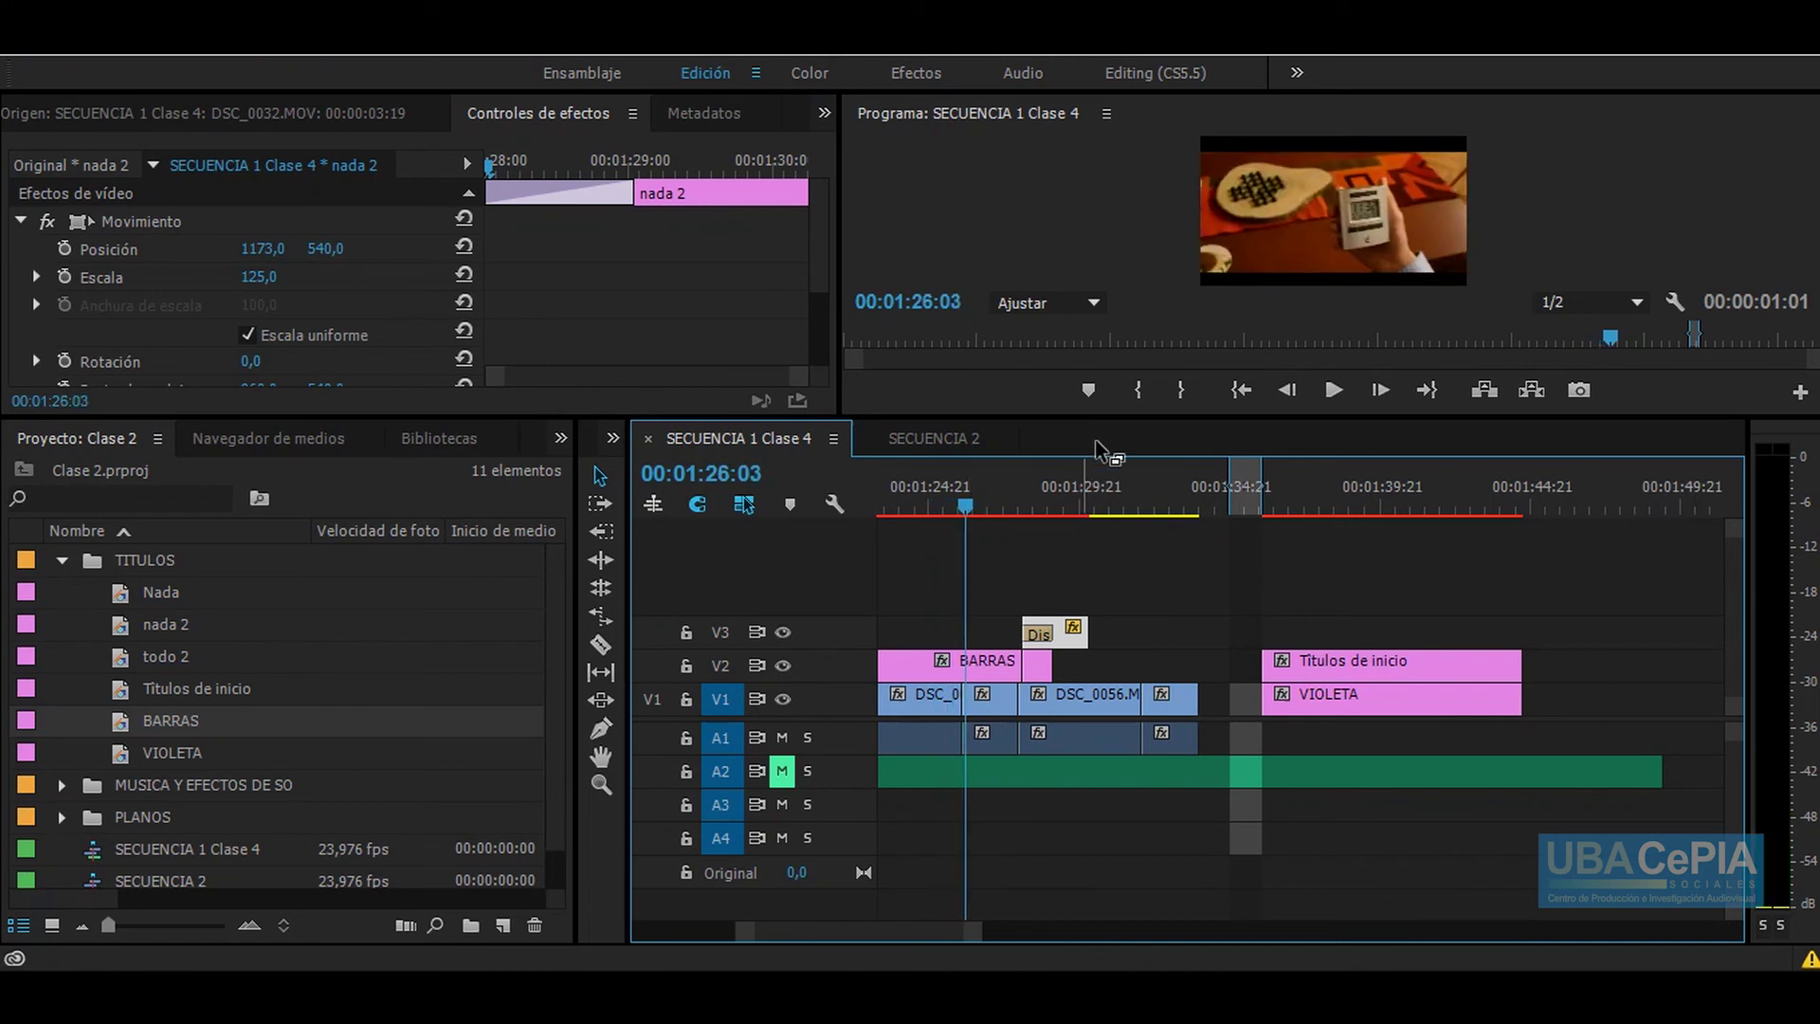
drag(1105, 417, 1111, 646)
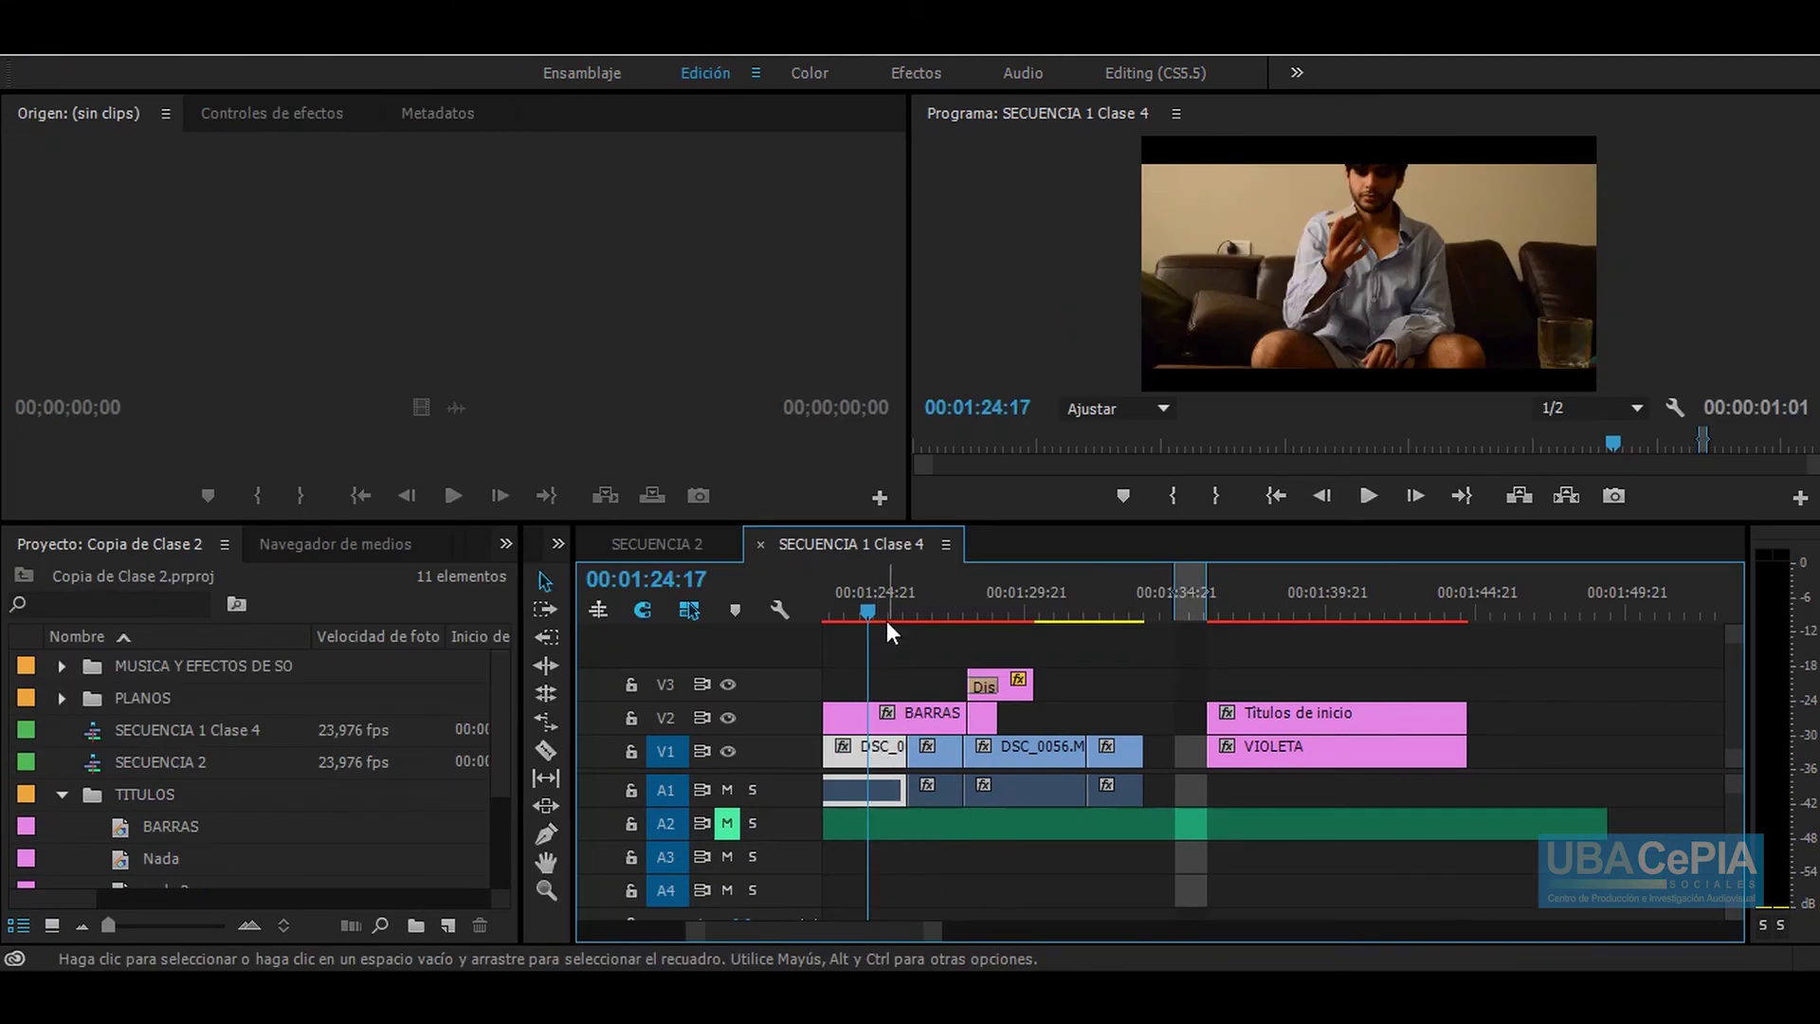
Step: Nudge DSC_0048.MOV slightly down in the letterbox via its Motion position, then collapse the TITULOS bin
click(270, 114)
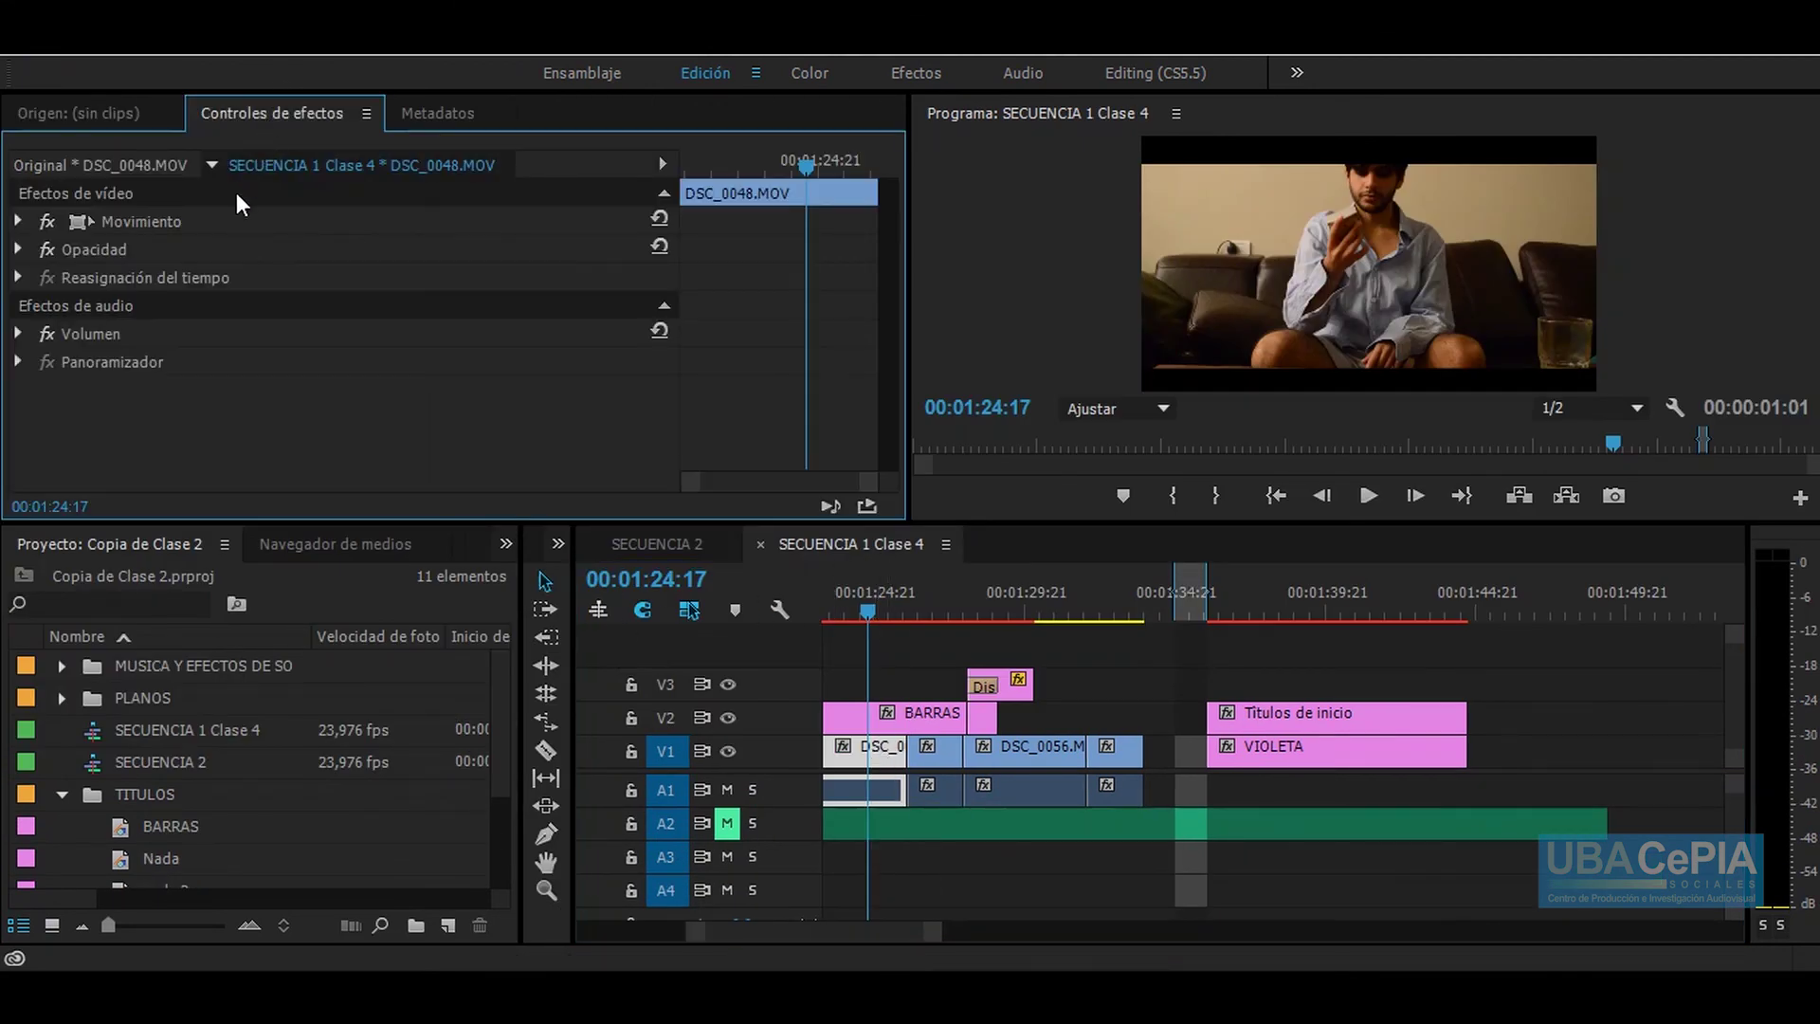
click(142, 222)
drag(1316, 251, 1318, 270)
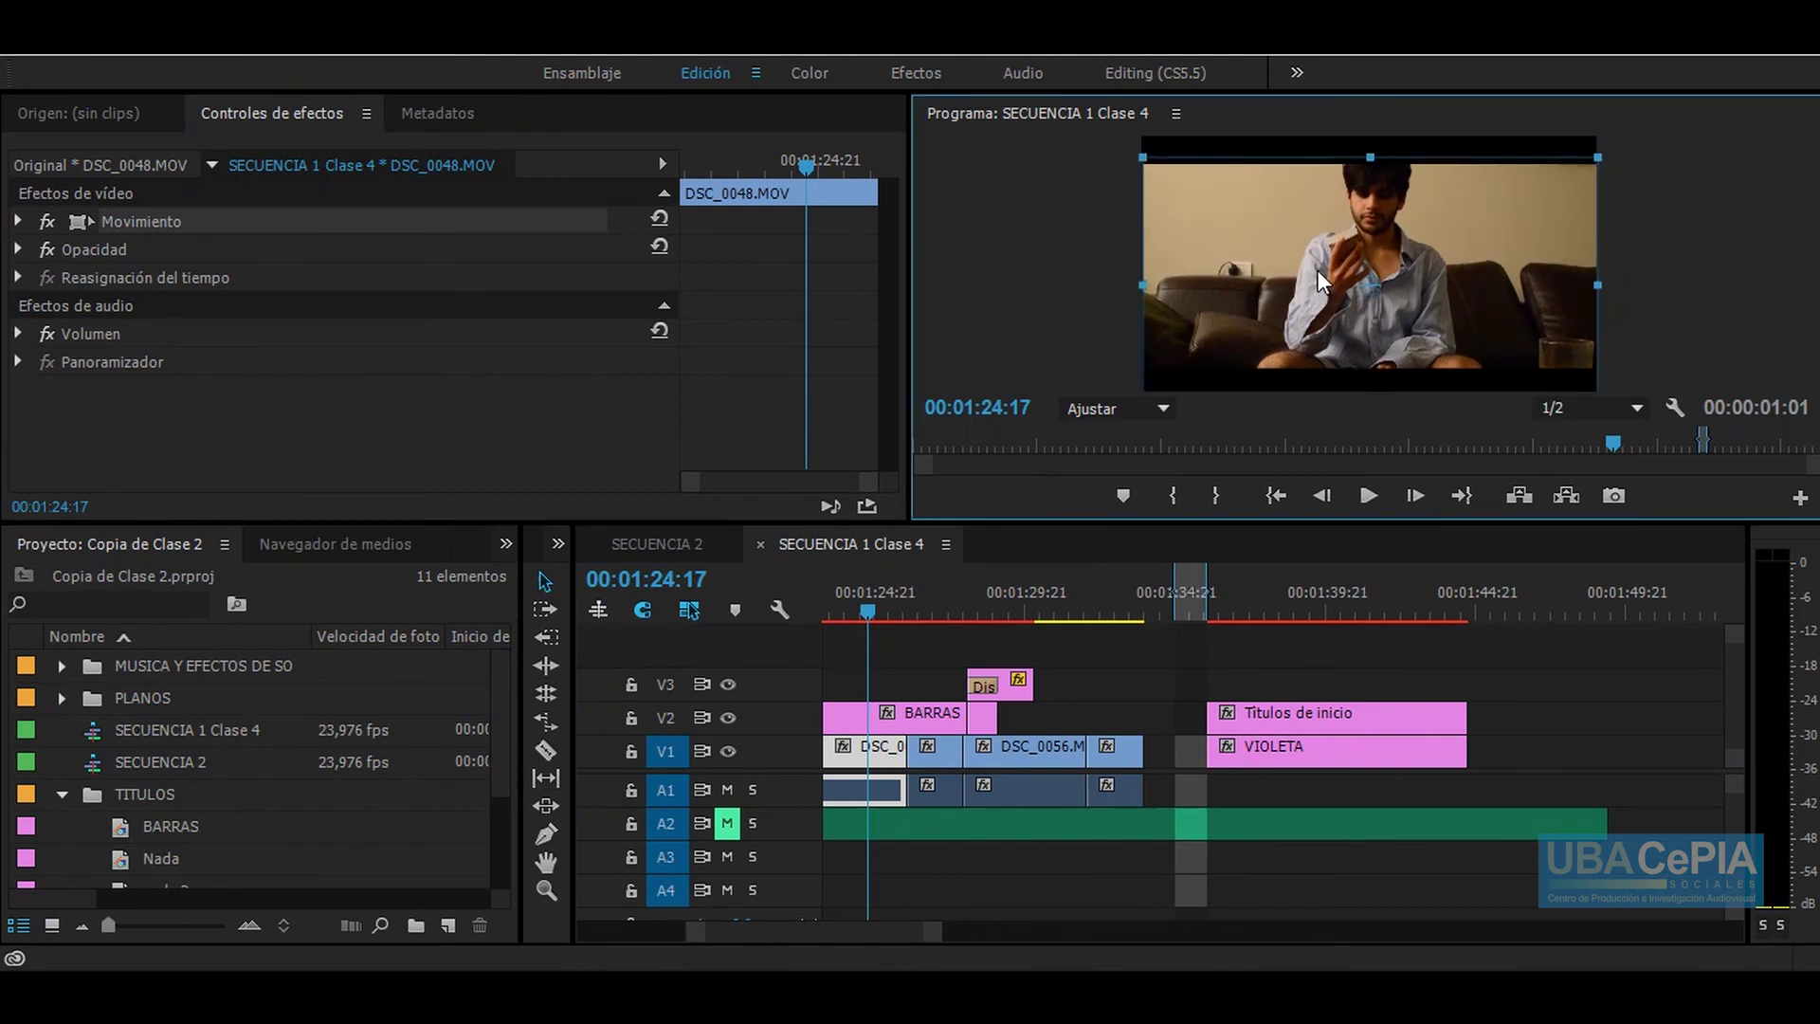
drag(893, 603, 1034, 595)
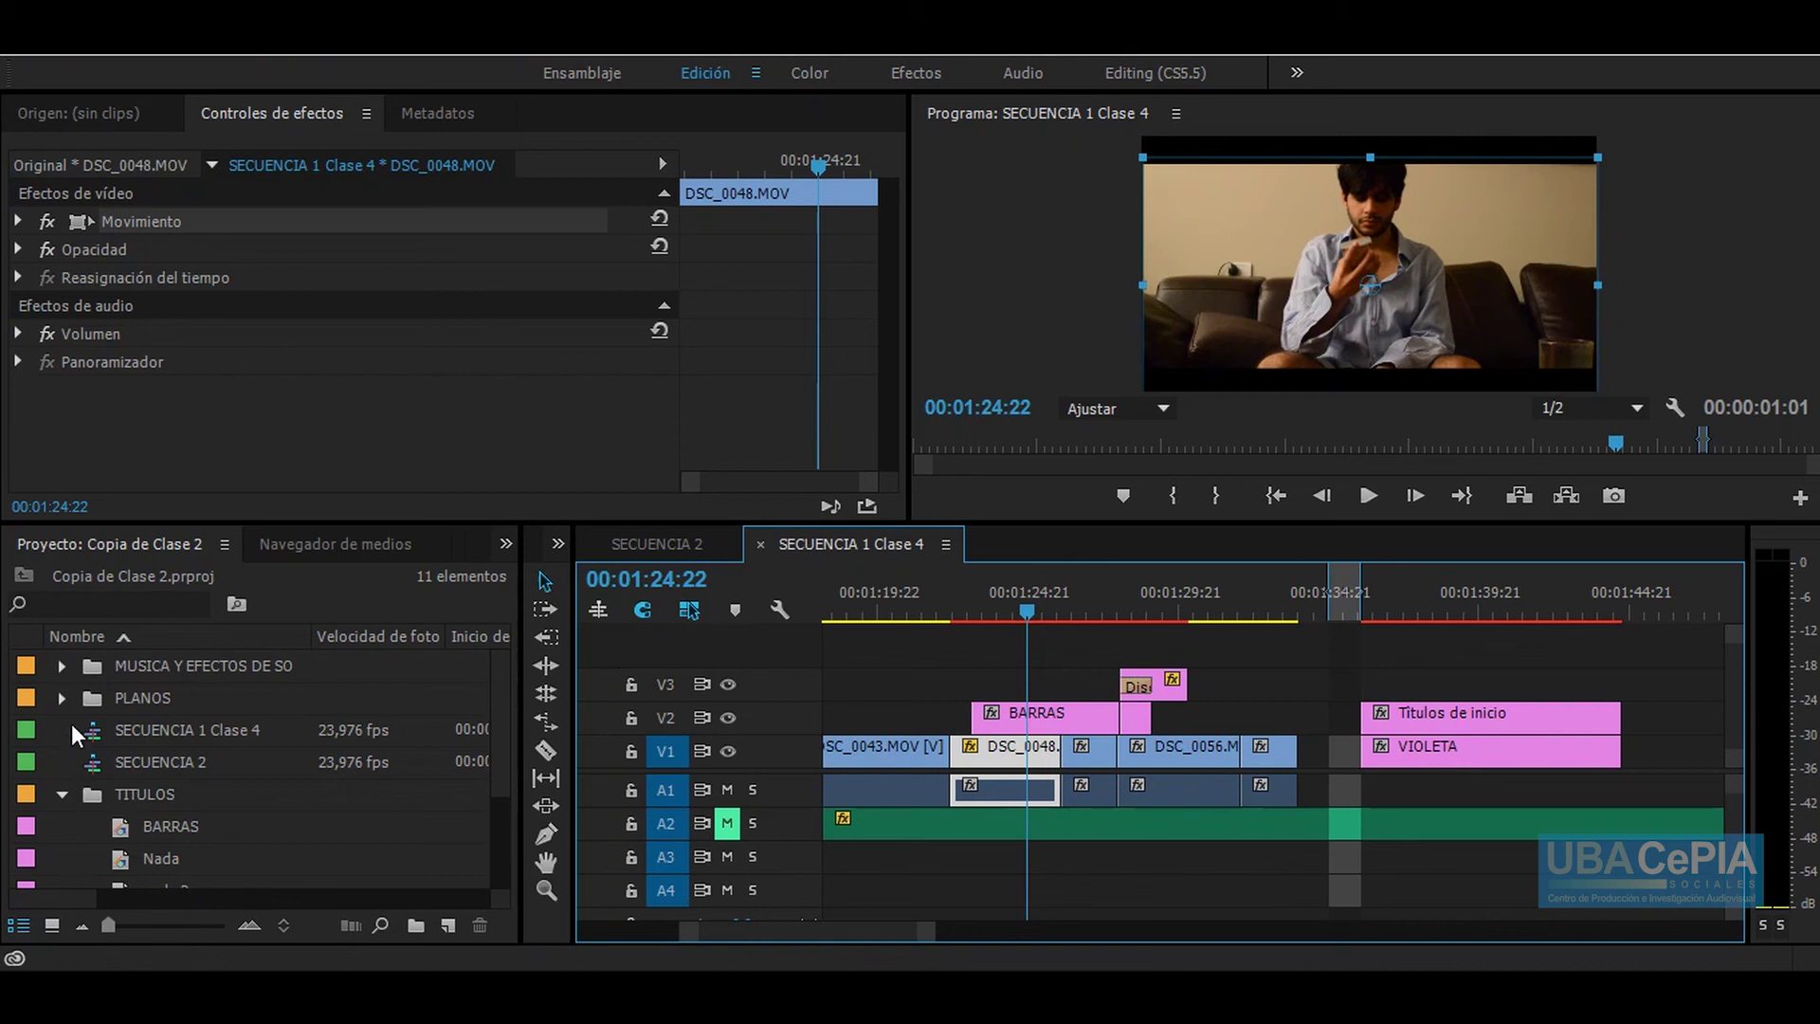
click(62, 794)
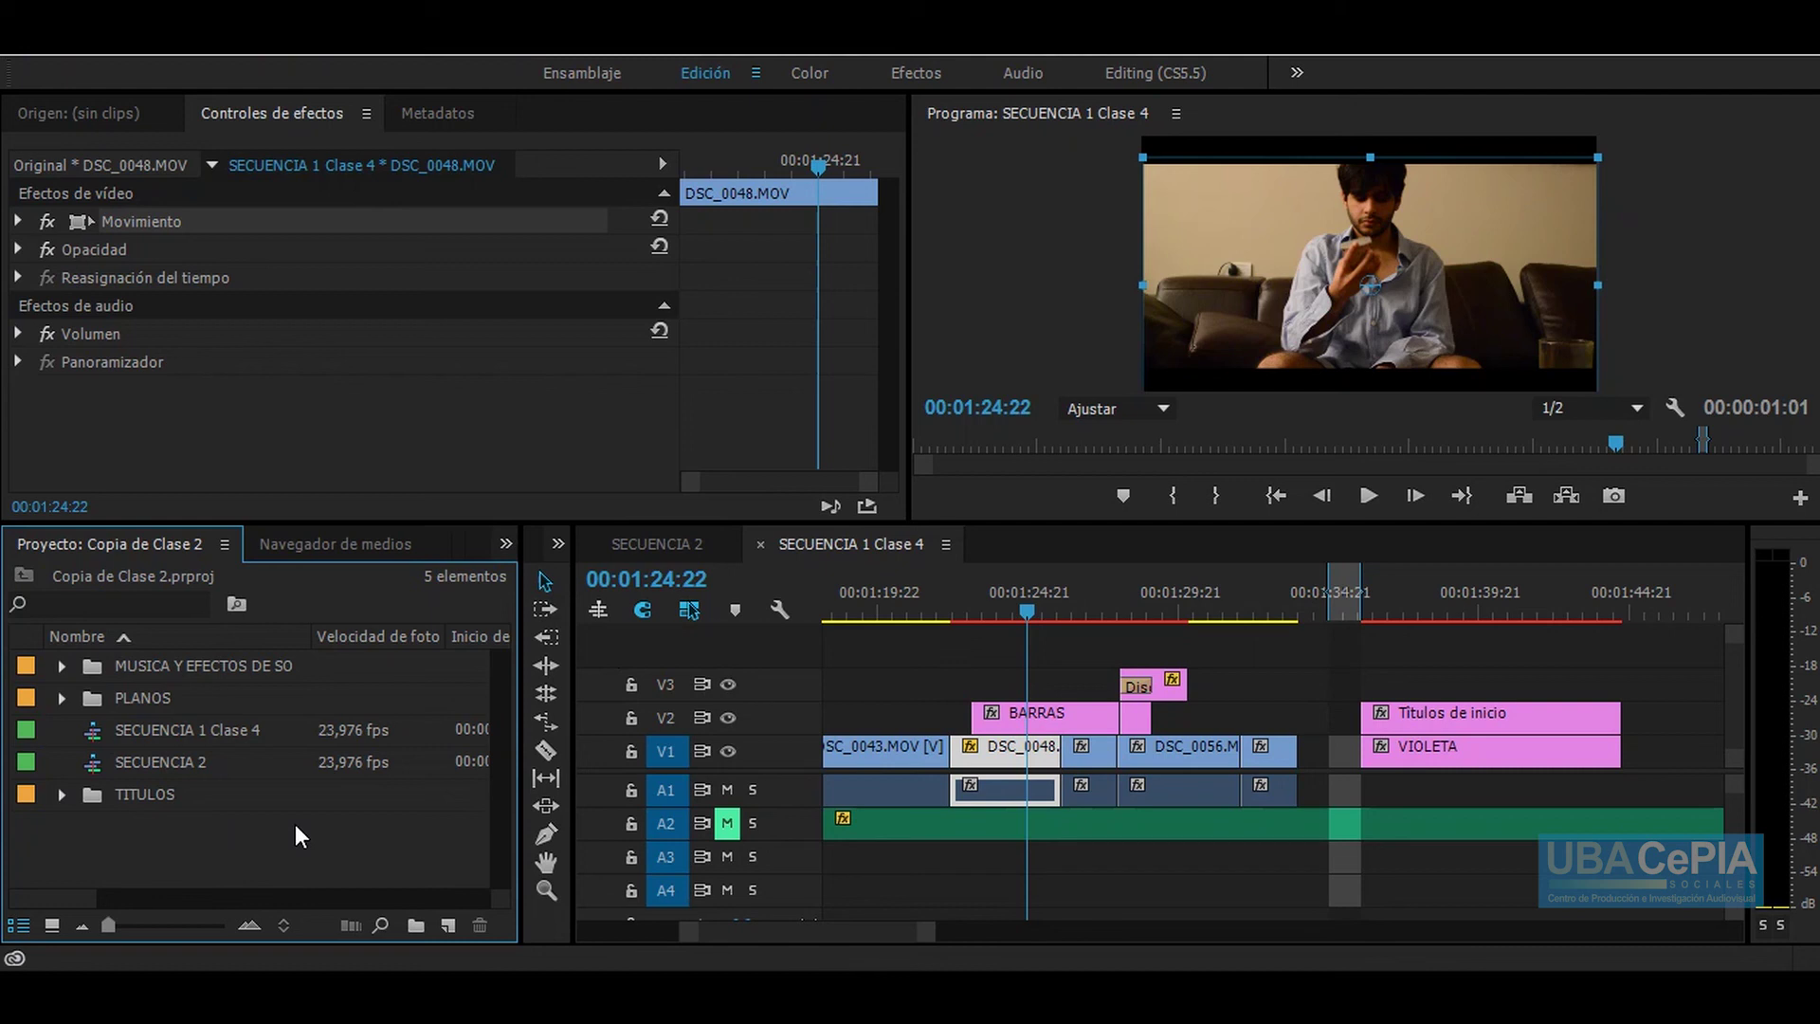
click(1404, 612)
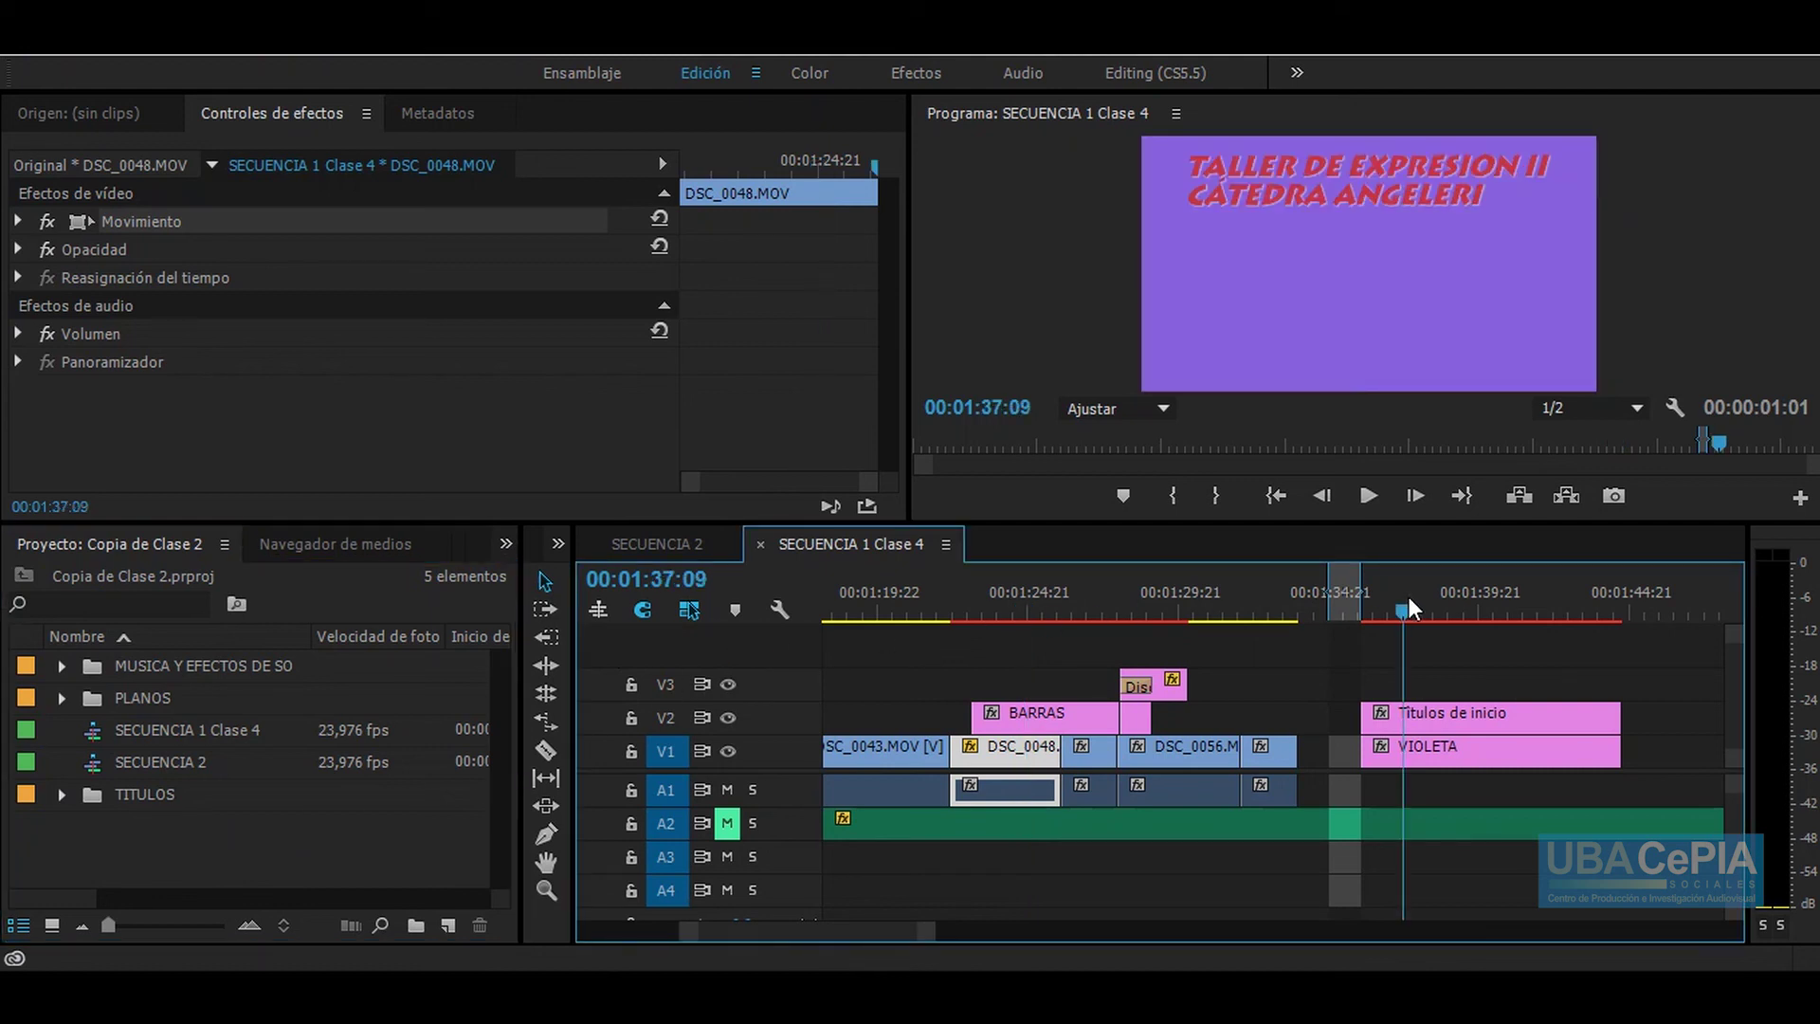
click(1452, 613)
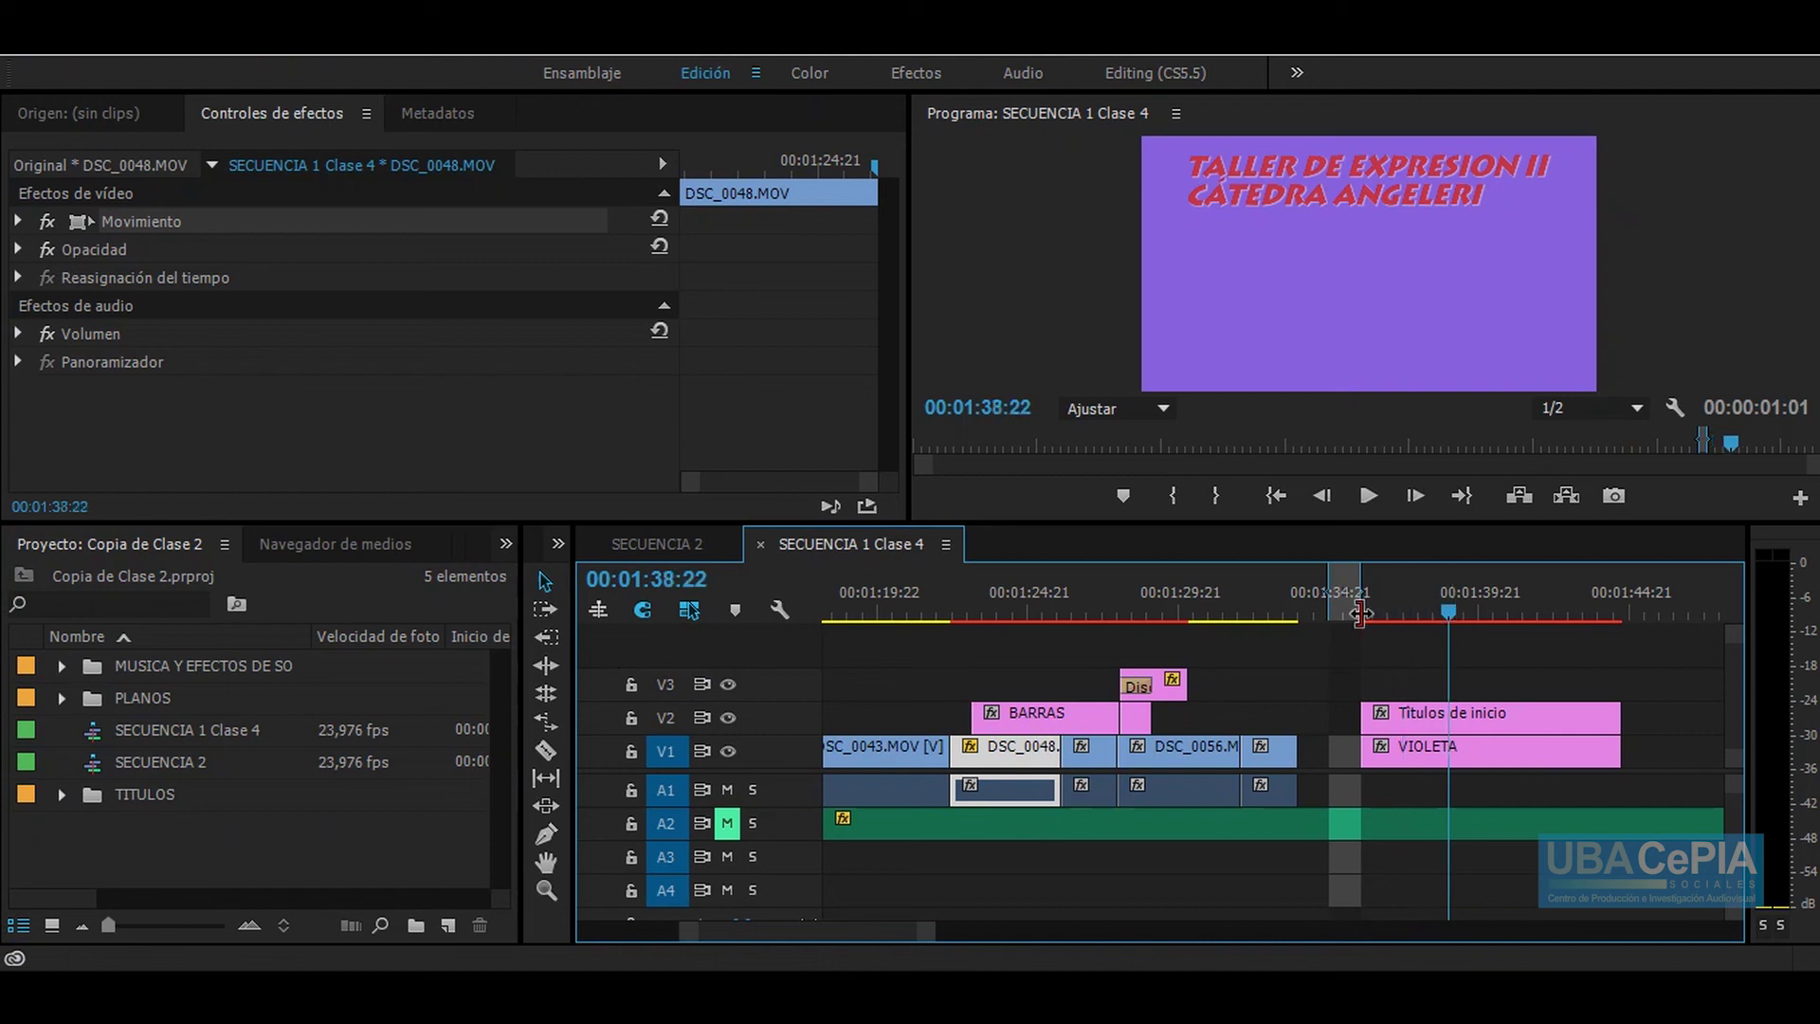
click(1310, 612)
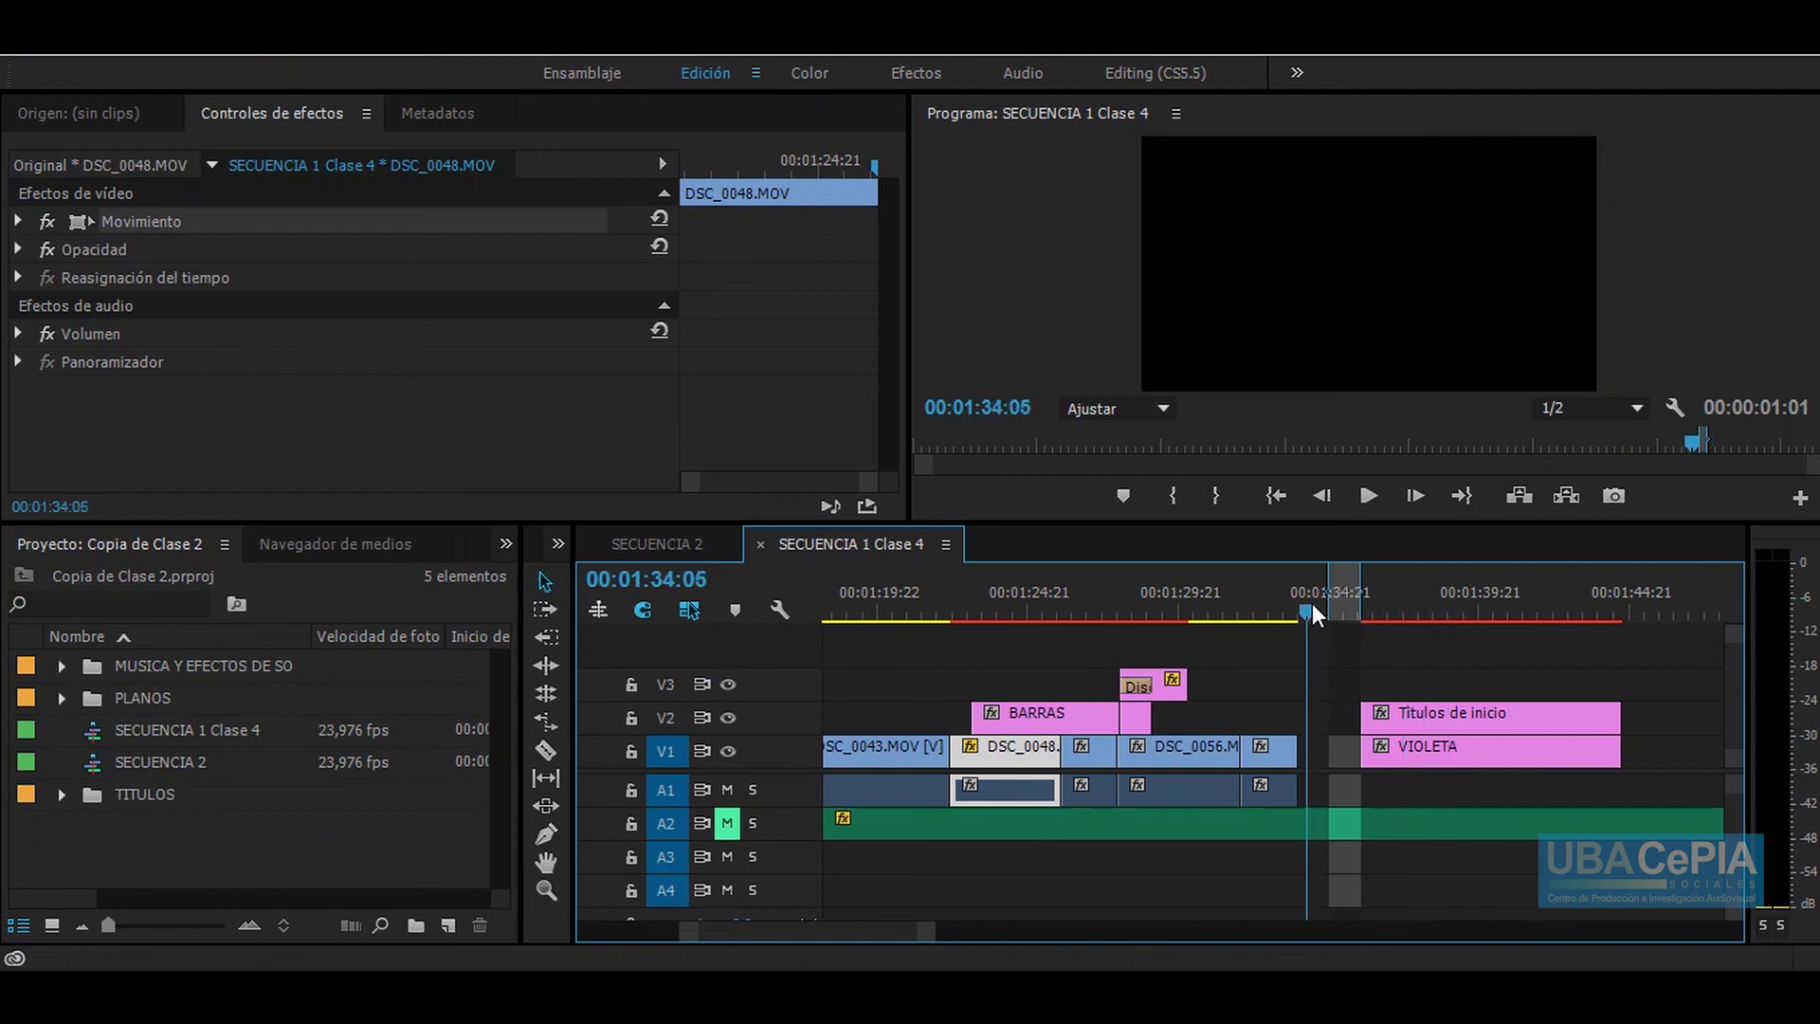
drag(1312, 603, 1289, 601)
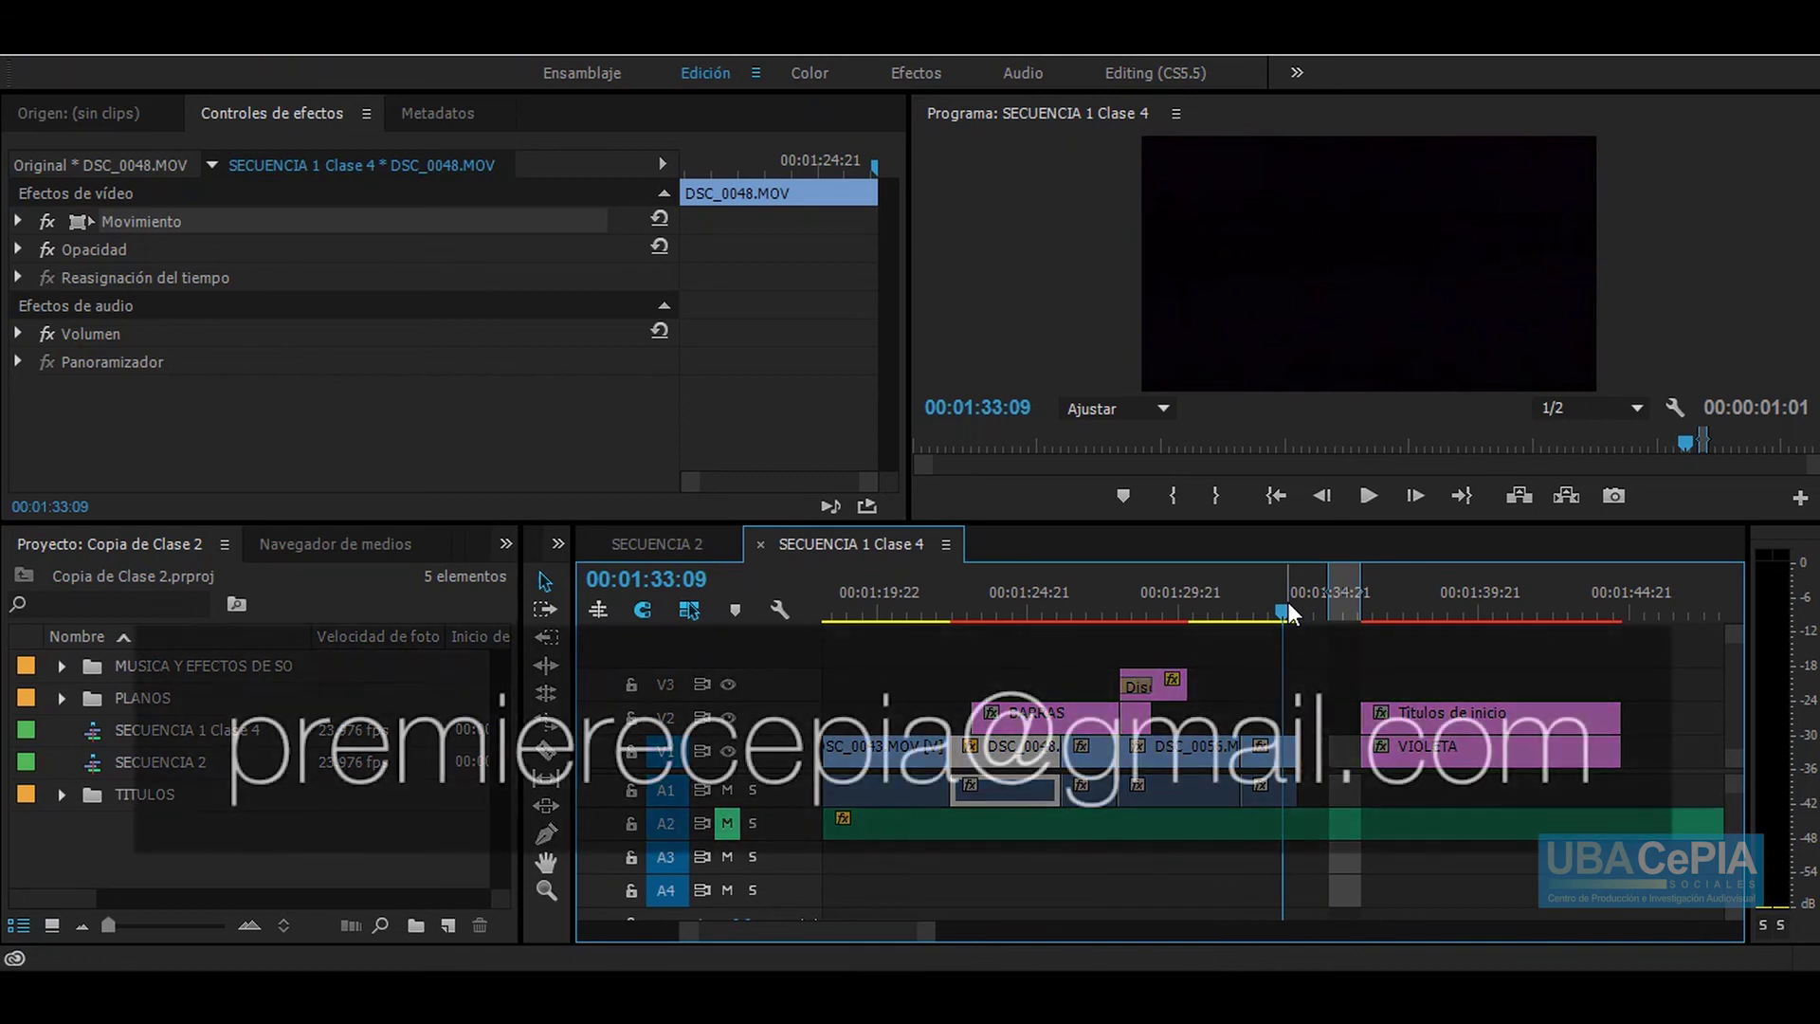
drag(1289, 604, 1247, 611)
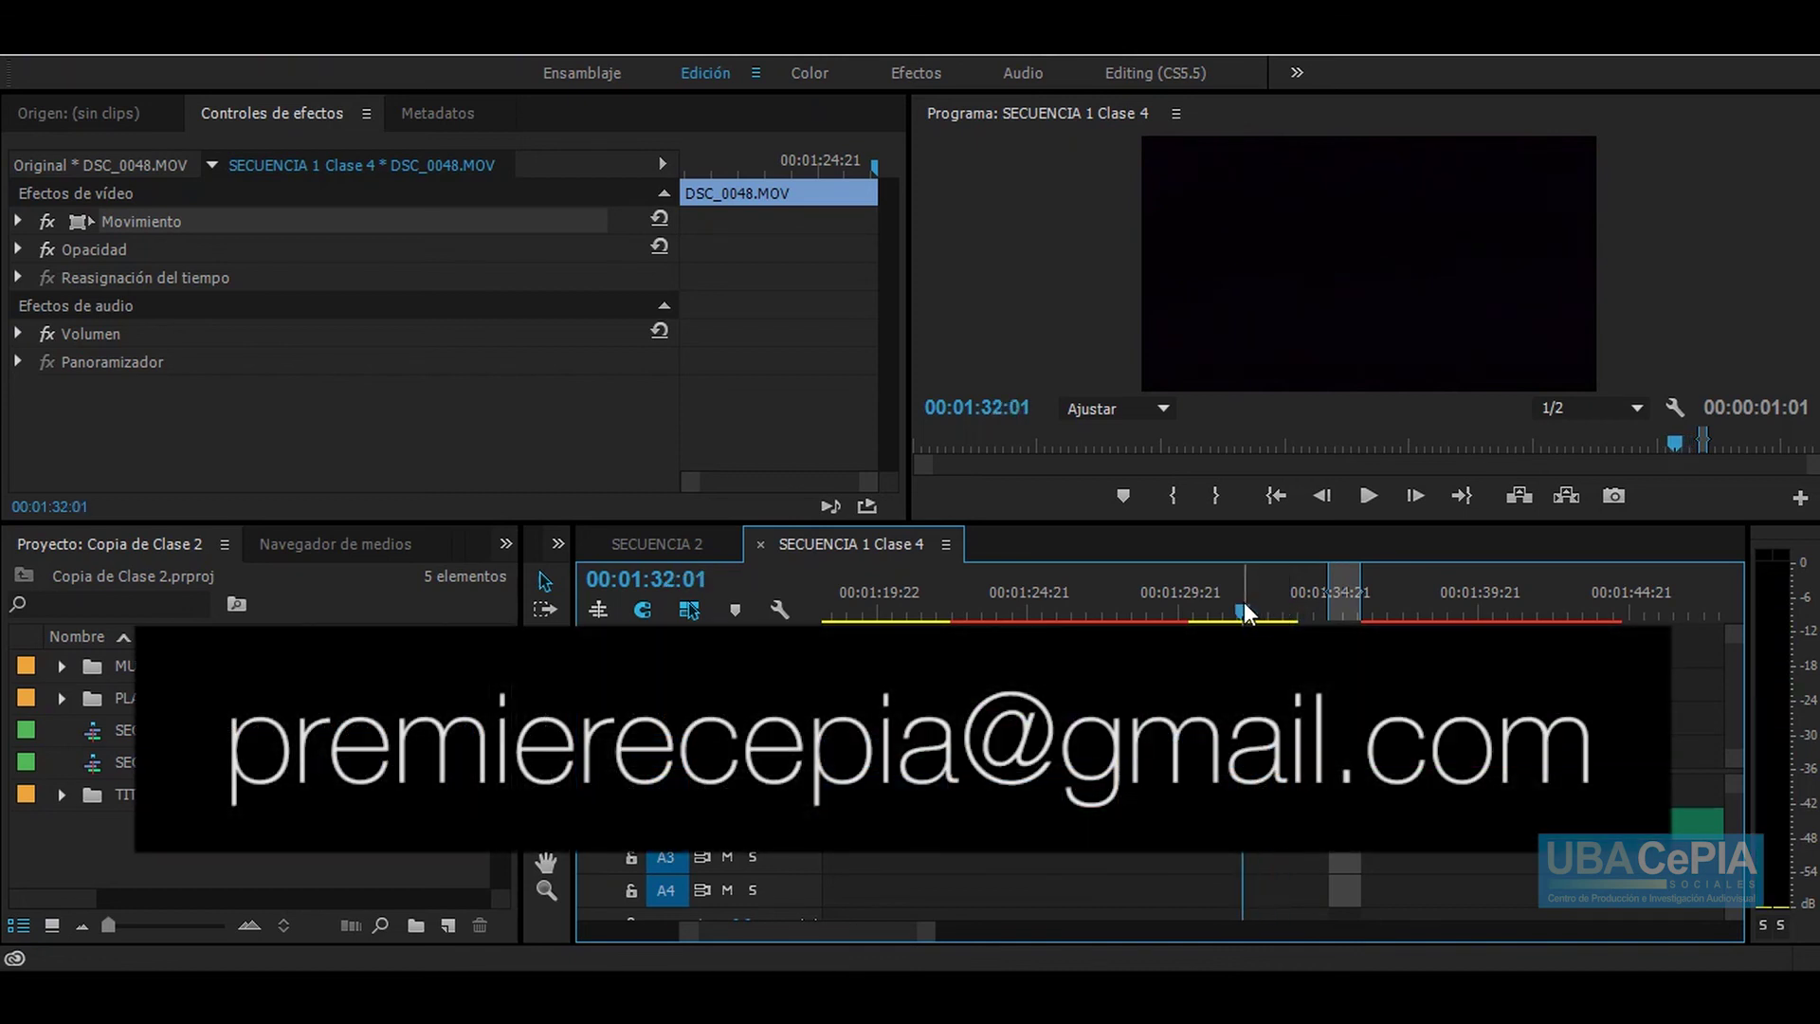